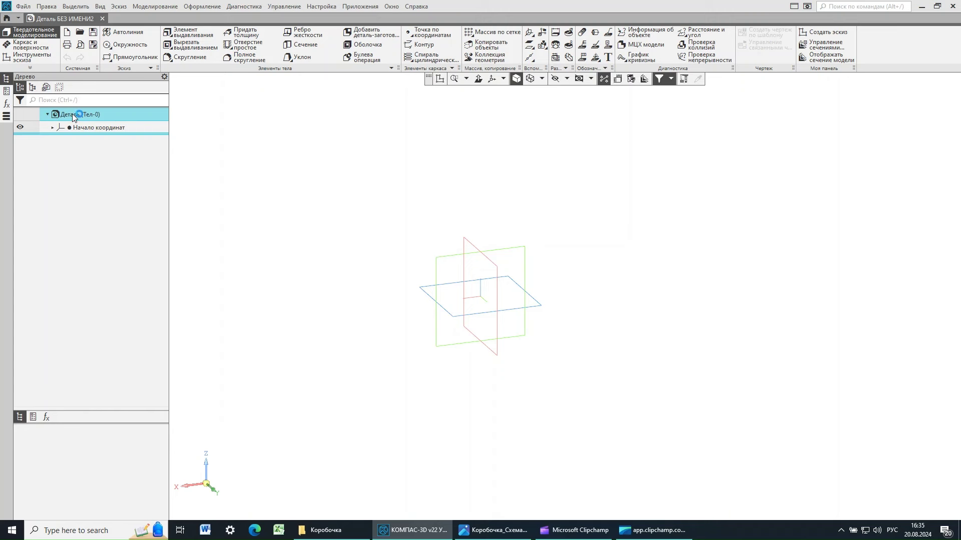
# Open the model properties of the part and change its name to Коробочка_1
pyautogui.rightClick(72, 114)
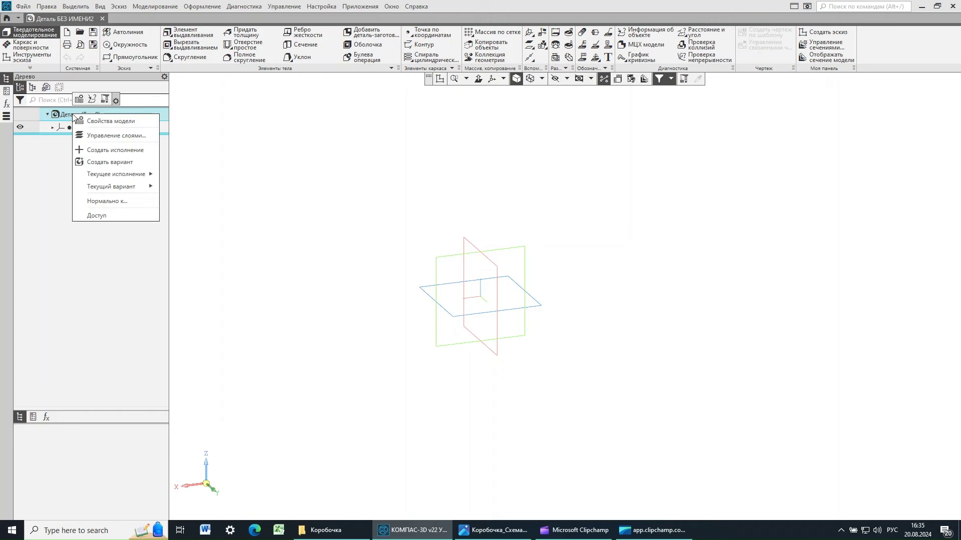
pyautogui.click(115, 120)
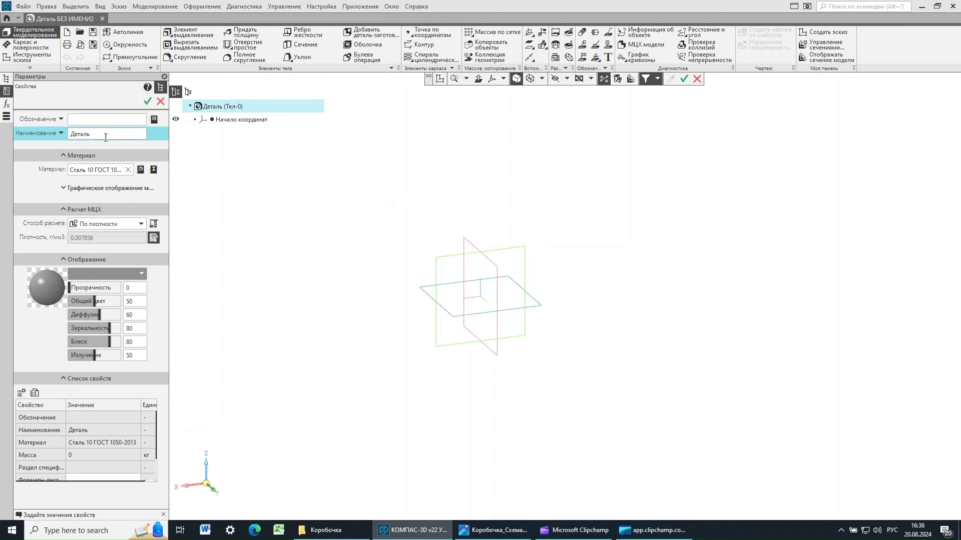
pyautogui.click(106, 137)
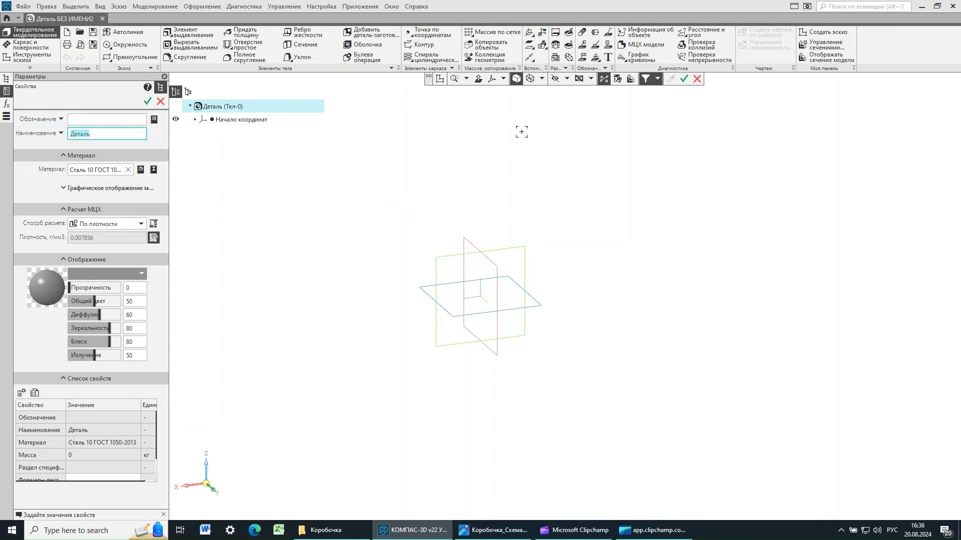
pyautogui.press('Delete')
pyautogui.click(147, 102)
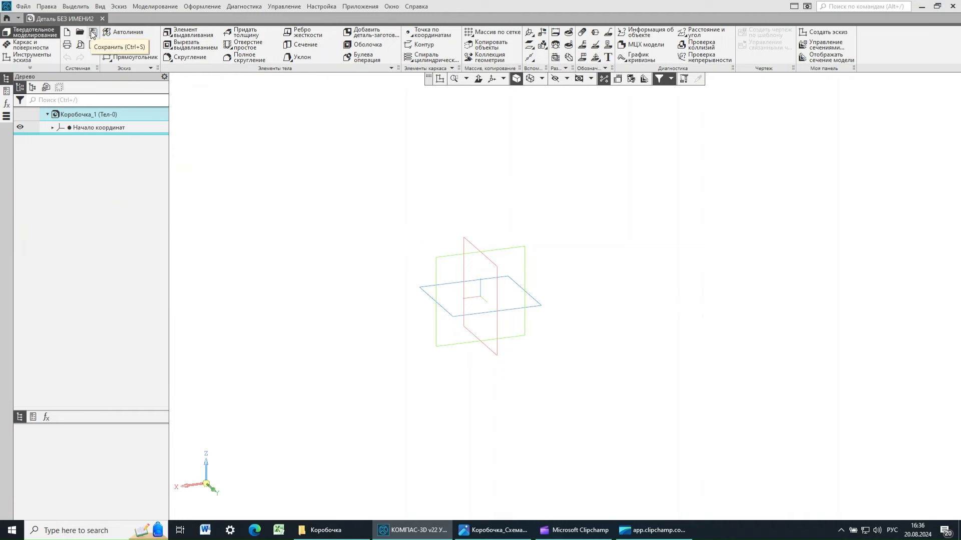
# Save the part as Коробочка_1.m3d in the Коробочка folder
pyautogui.hotkey('ctrl', 's')
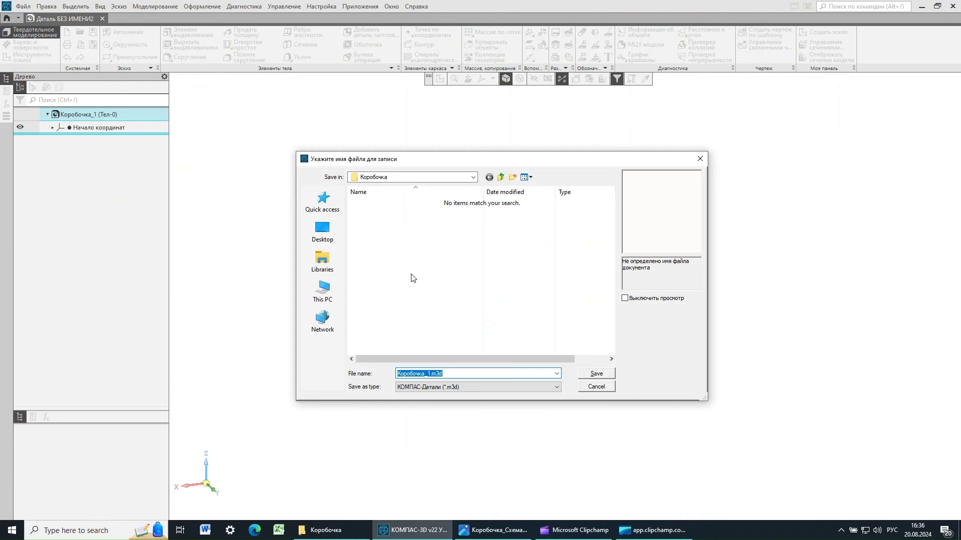
pyautogui.click(325, 529)
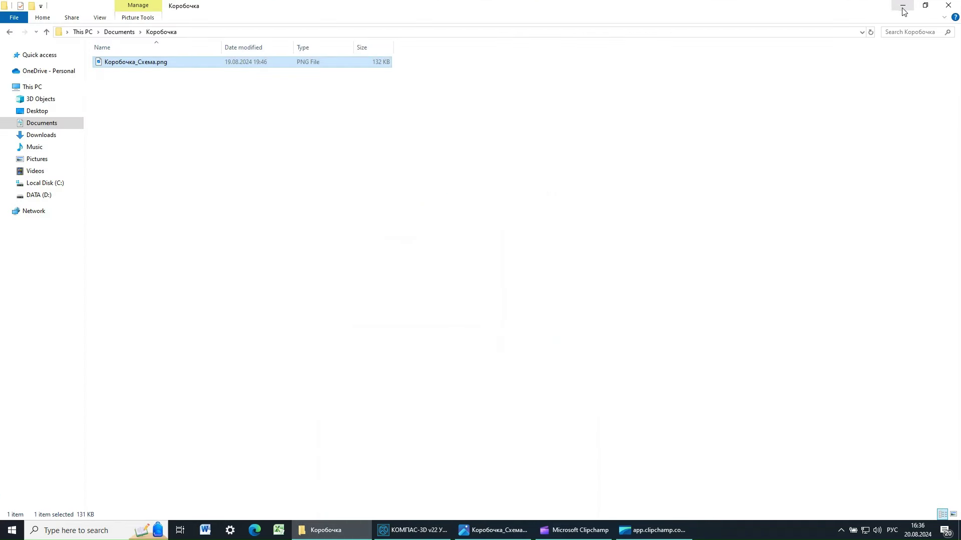
pyautogui.click(415, 522)
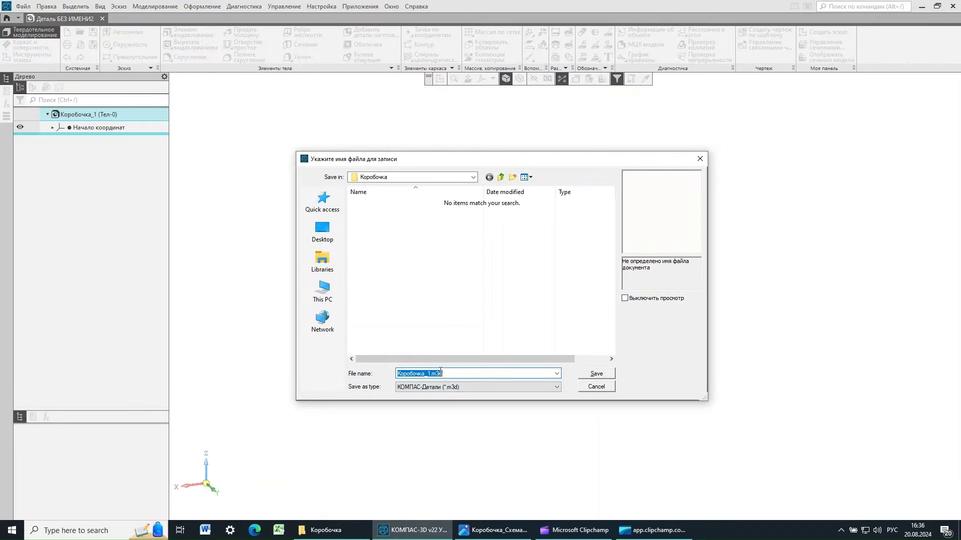
pyautogui.click(607, 375)
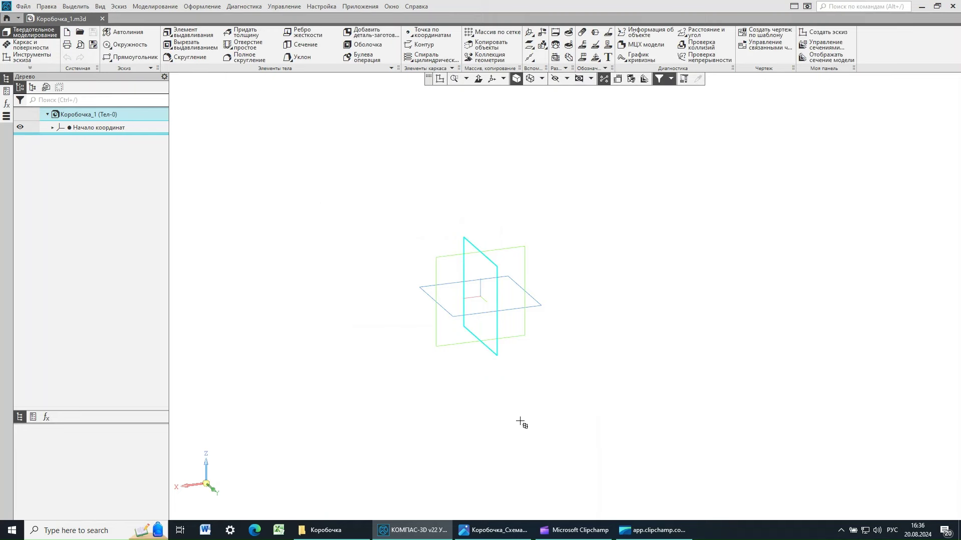
# Start a sketch on the horizontal XY plane and draw a rectangle centred on the origin, about 137 mm wide and 84 mm high
pyautogui.click(491, 533)
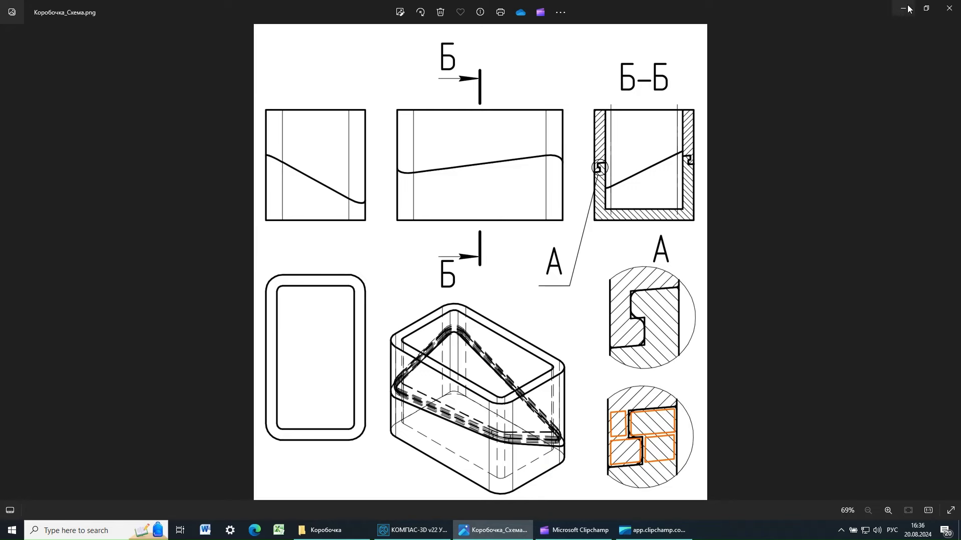
pyautogui.click(422, 531)
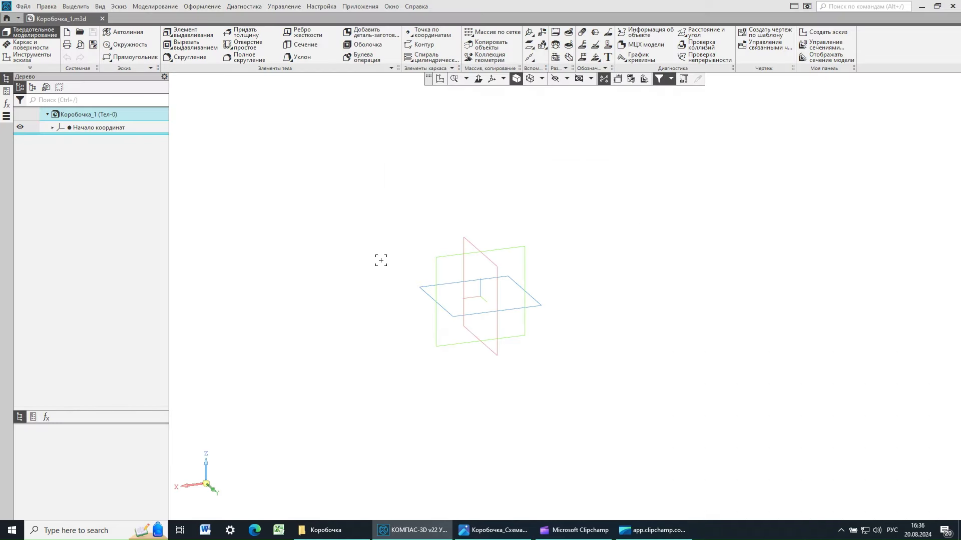
pyautogui.click(442, 79)
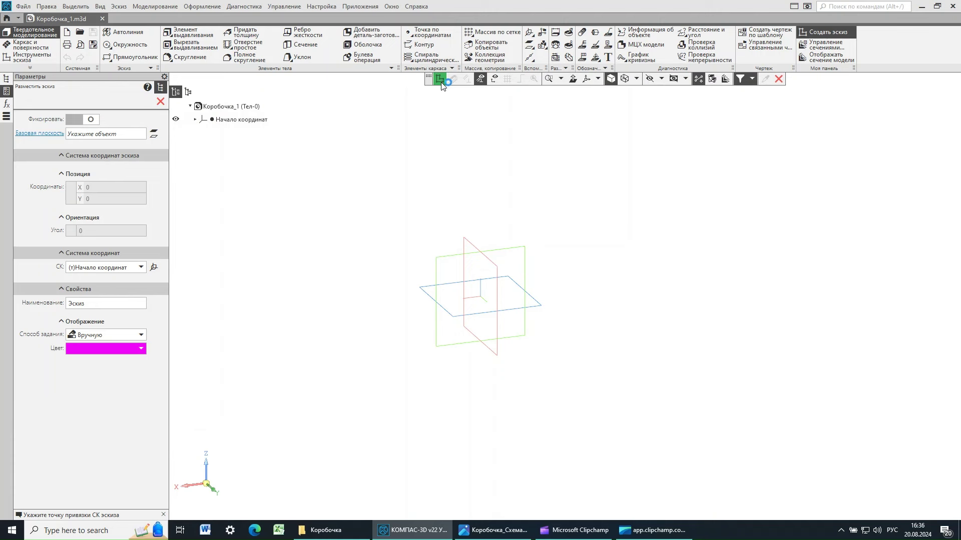
pyautogui.click(424, 289)
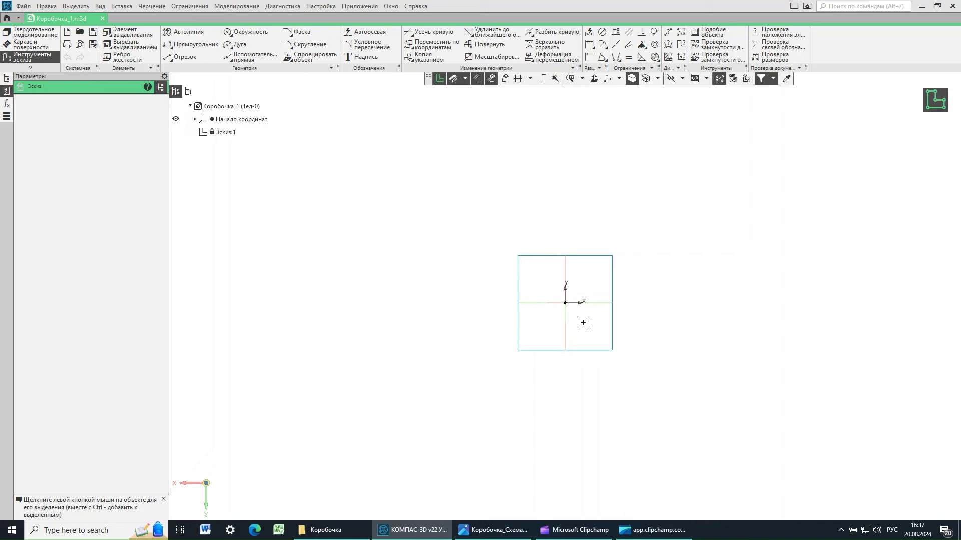
pyautogui.click(185, 47)
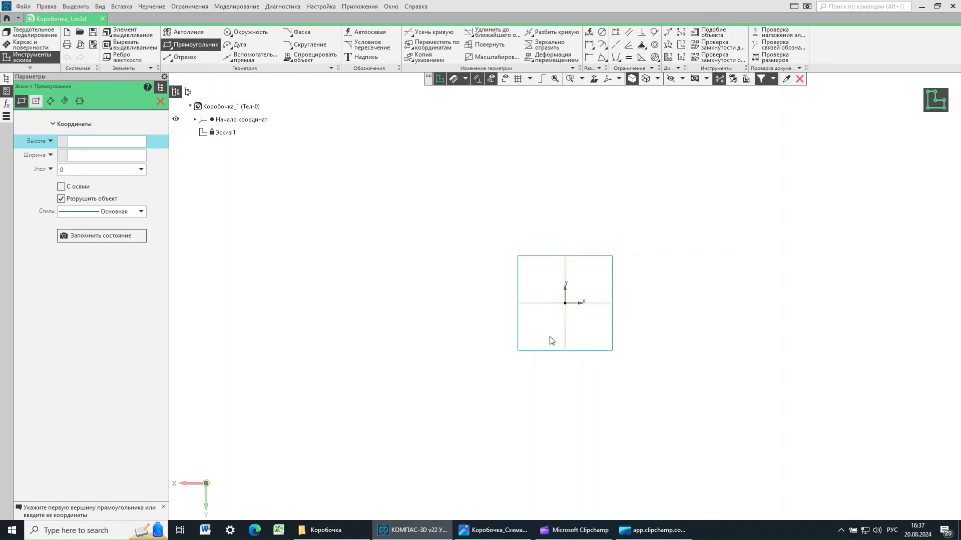
pyautogui.click(565, 303)
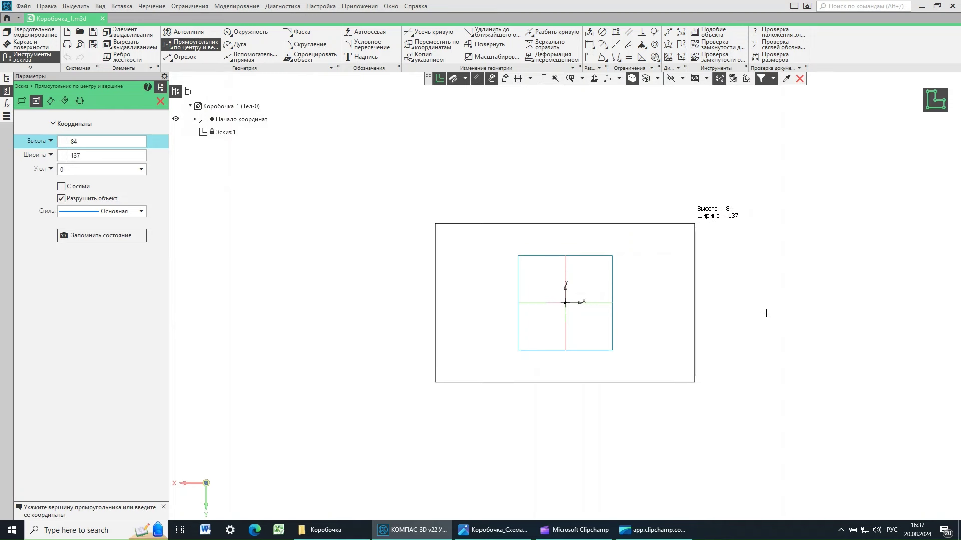
pyautogui.press('Return')
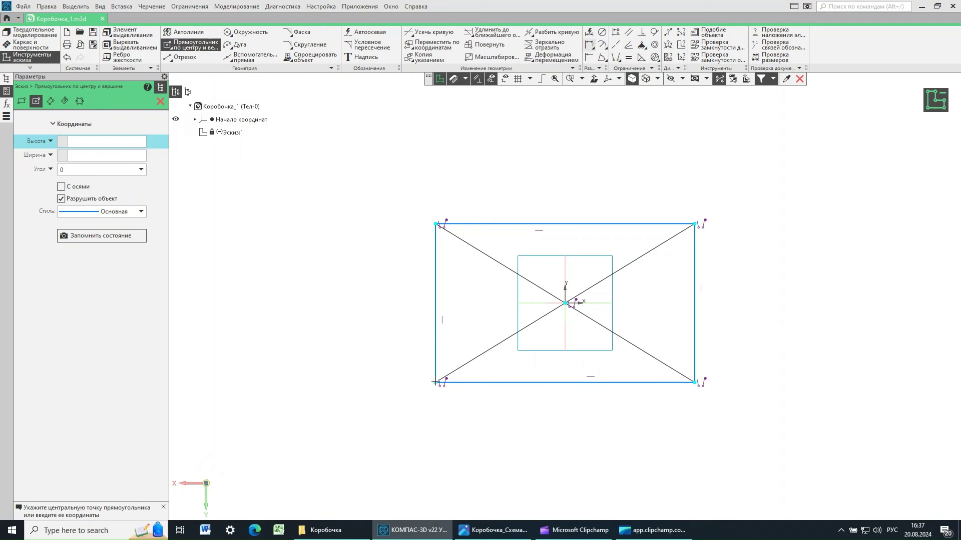
# Dimension the rectangle's lower horizontal side at 150 mm and turn on the display of degrees of freedom
pyautogui.hotkey('ctrl', 'd')
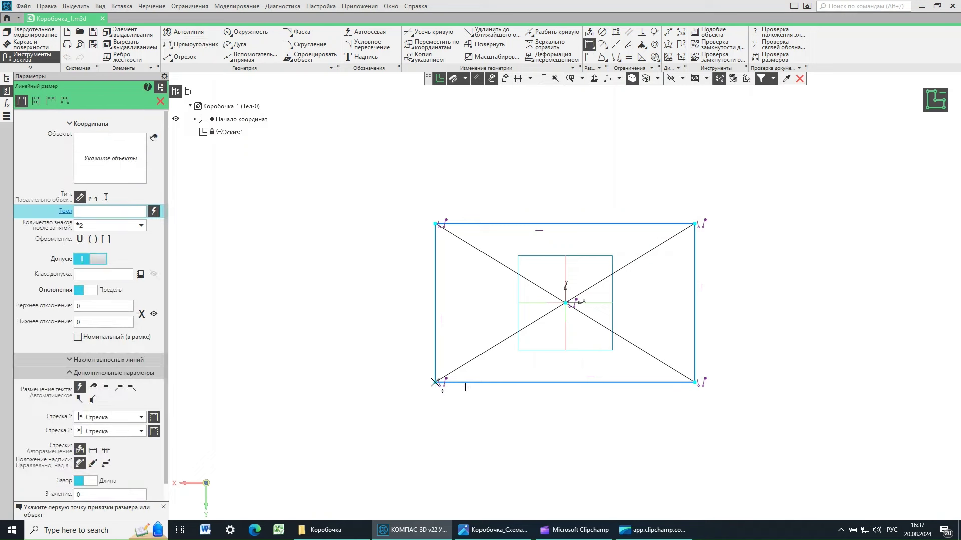
pyautogui.click(694, 383)
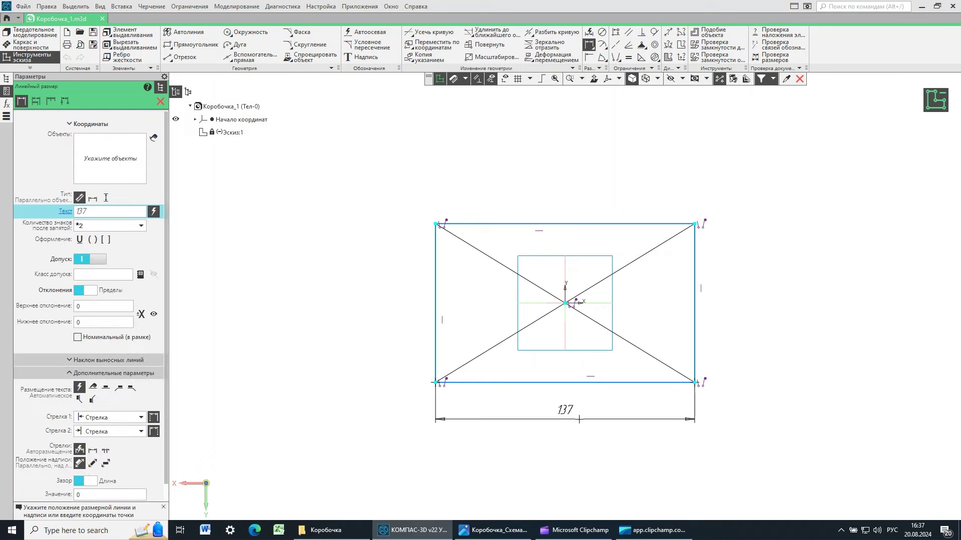
pyautogui.click(612, 426)
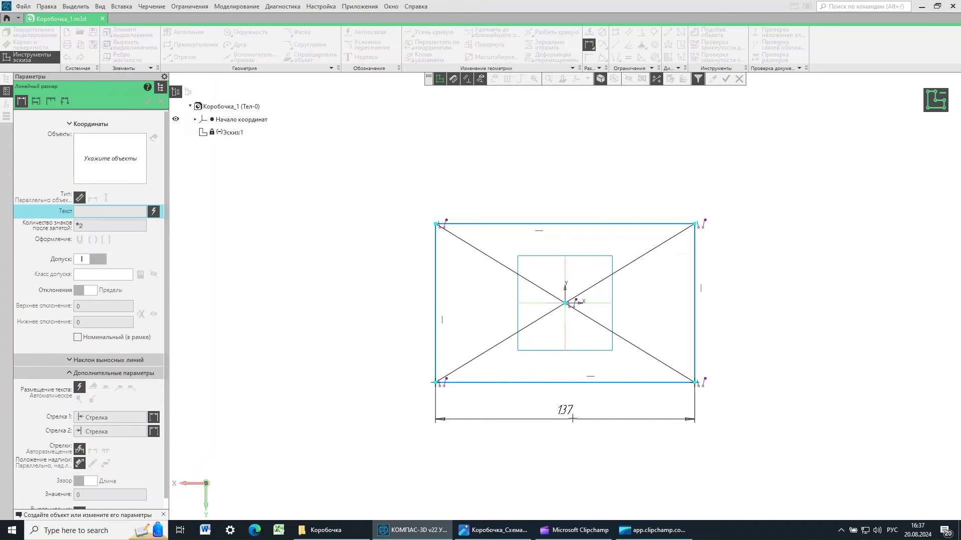
pyautogui.write('15')
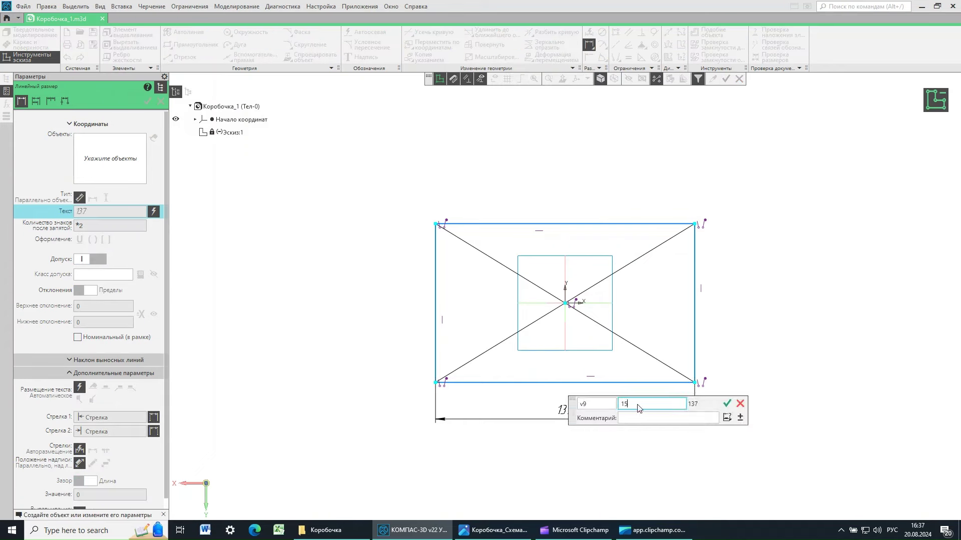
pyautogui.click(740, 403)
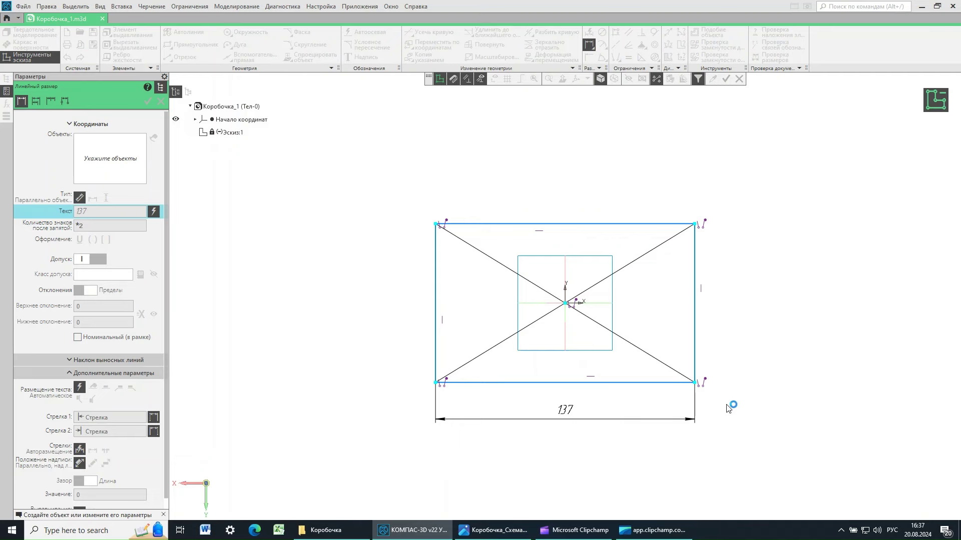
pyautogui.click(505, 79)
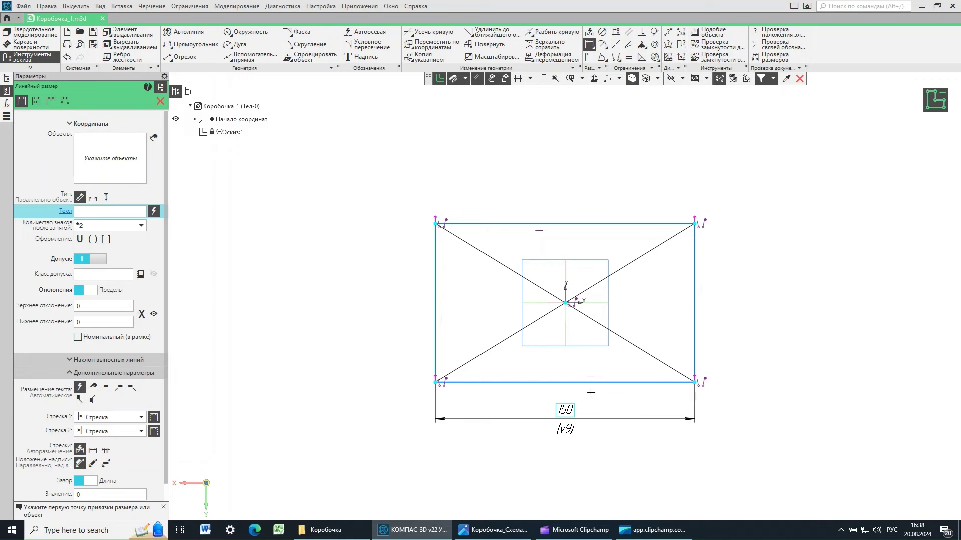
# Dimension the rectangle's vertical side at 90 mm and finish the sketch
pyautogui.click(436, 382)
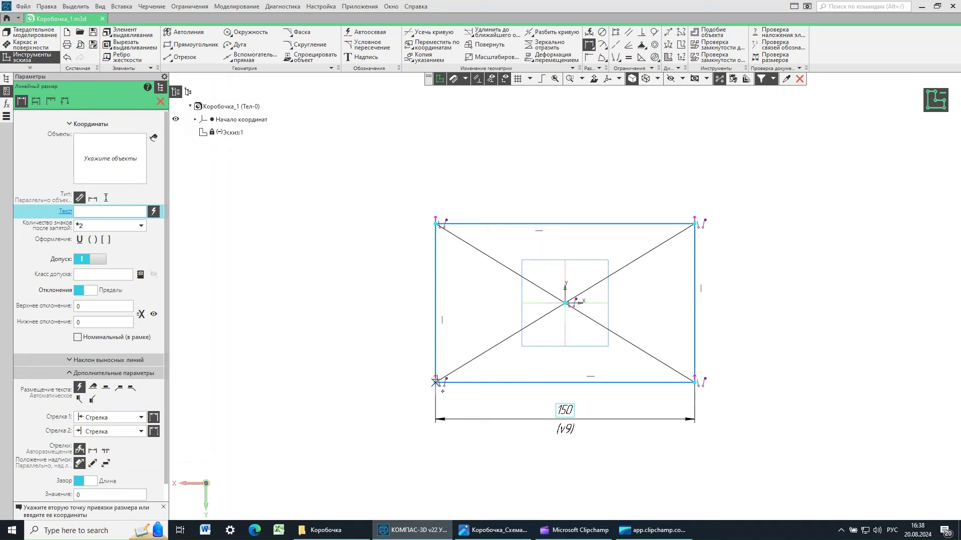
pyautogui.click(436, 223)
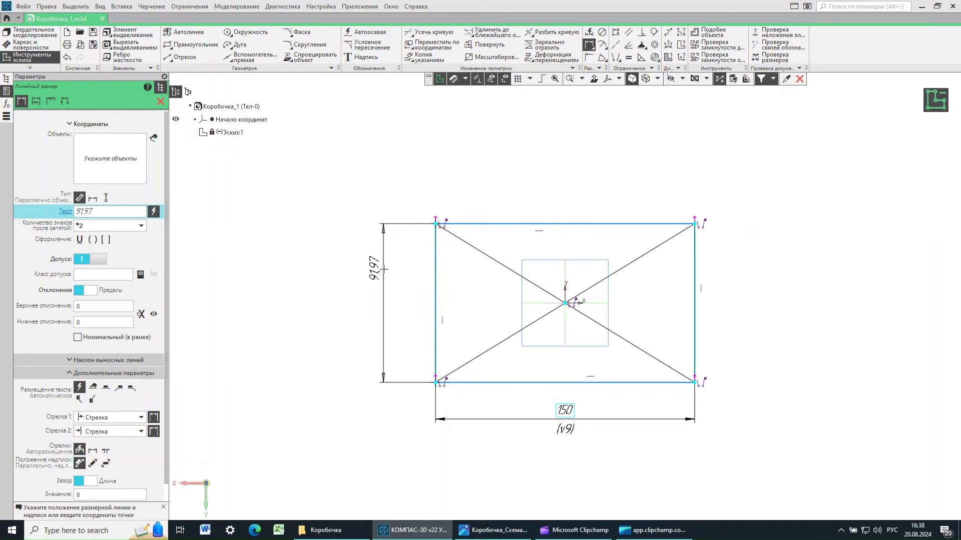
pyautogui.click(450, 339)
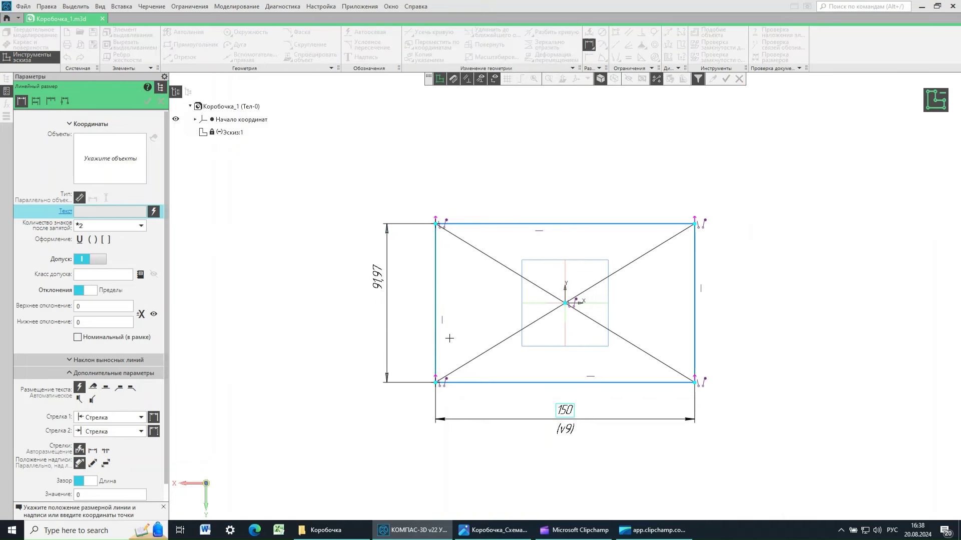
pyautogui.write('90')
pyautogui.click(455, 273)
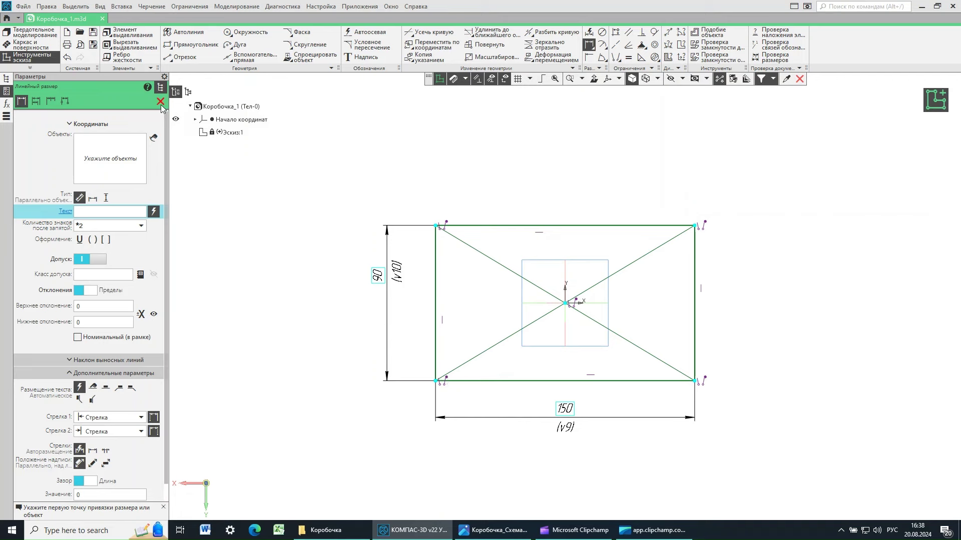
pyautogui.click(160, 103)
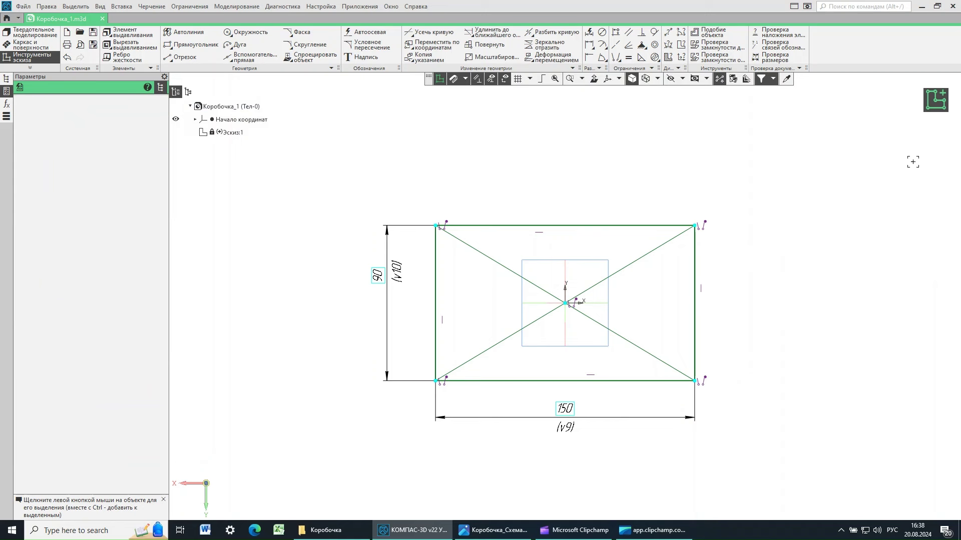
pyautogui.click(935, 104)
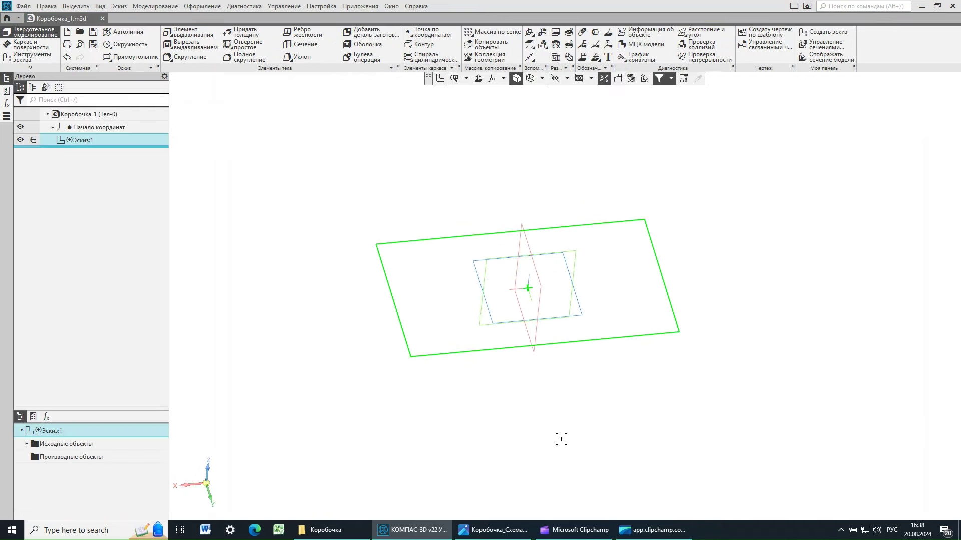
# After checking the Коробочка_Схема.png reference drawing, extrude the rectangle sketch upward by 100 mm into a solid block
pyautogui.click(484, 538)
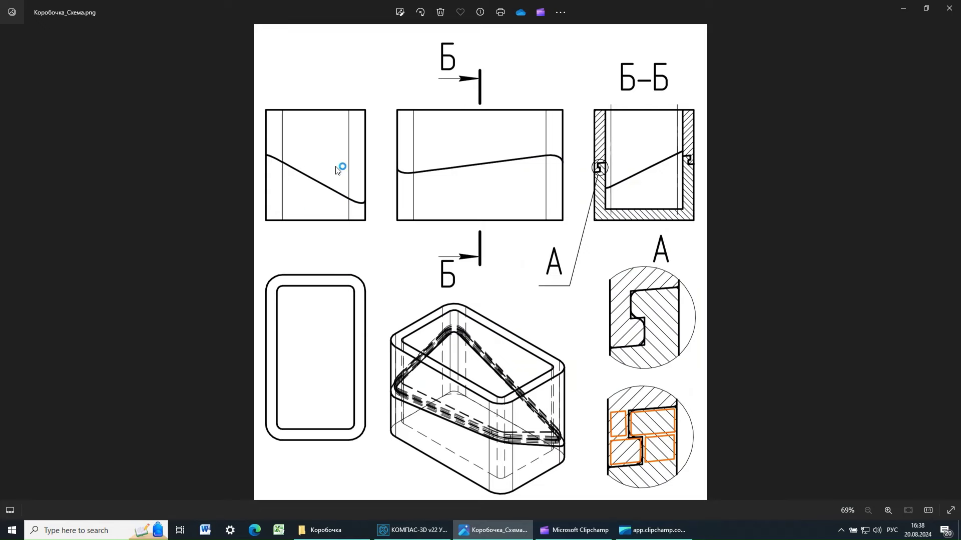
pyautogui.click(407, 533)
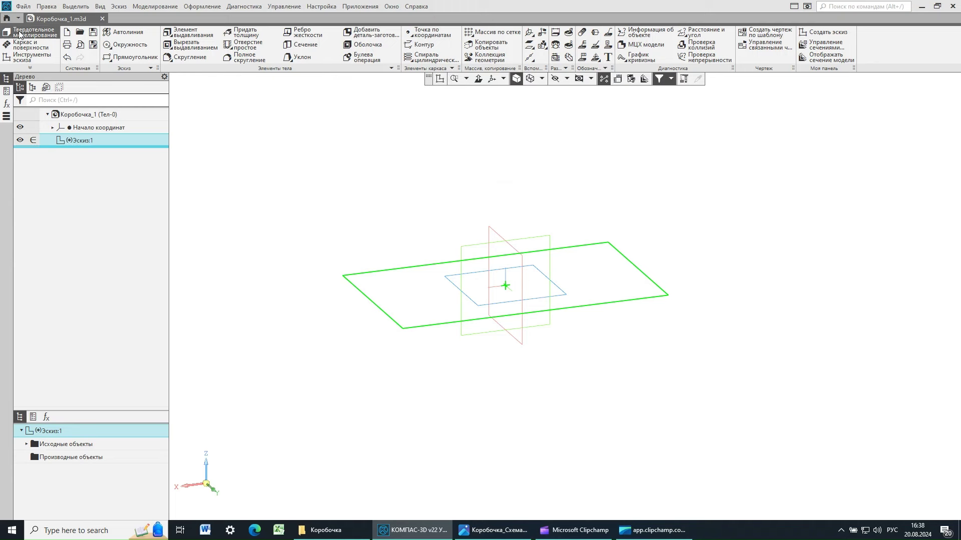
pyautogui.click(189, 33)
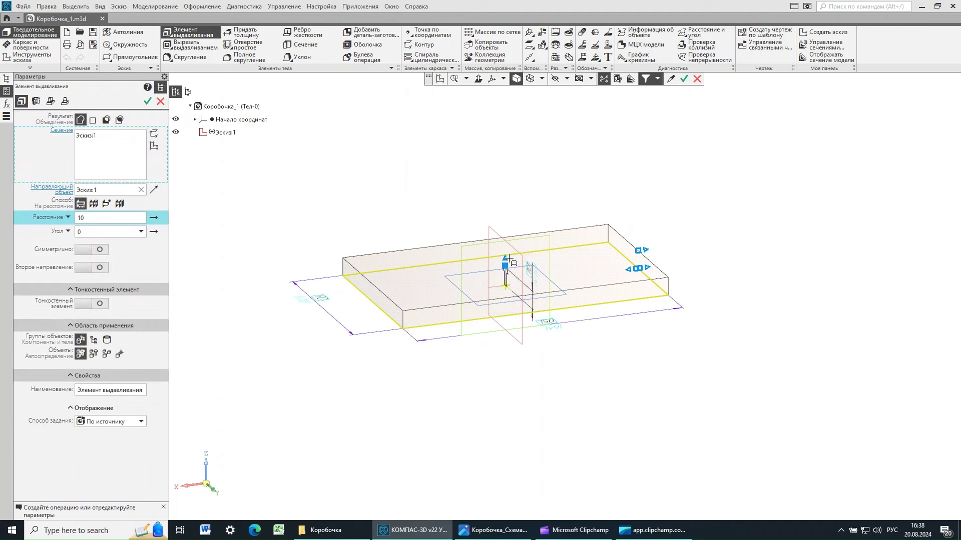
pyautogui.click(85, 217)
pyautogui.click(91, 218)
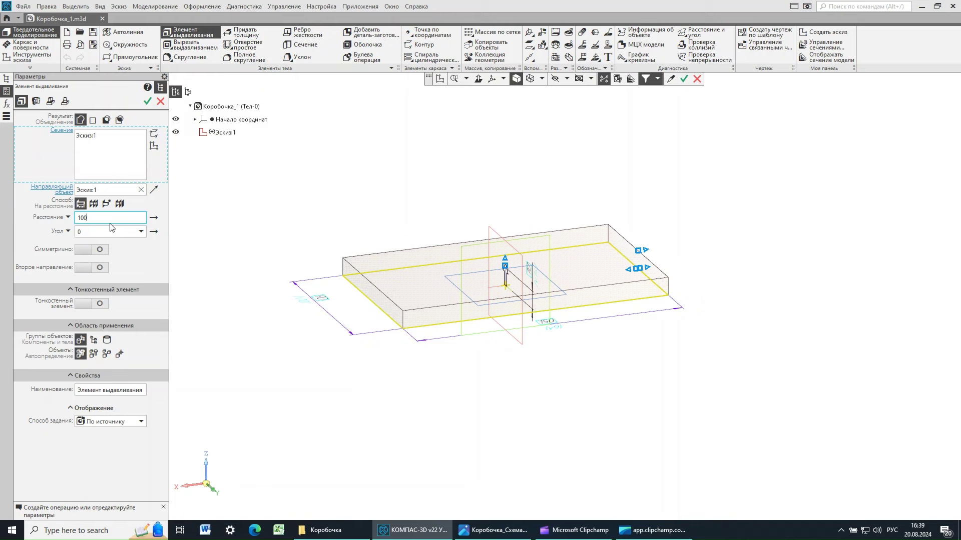
pyautogui.write('0')
pyautogui.press('Tab')
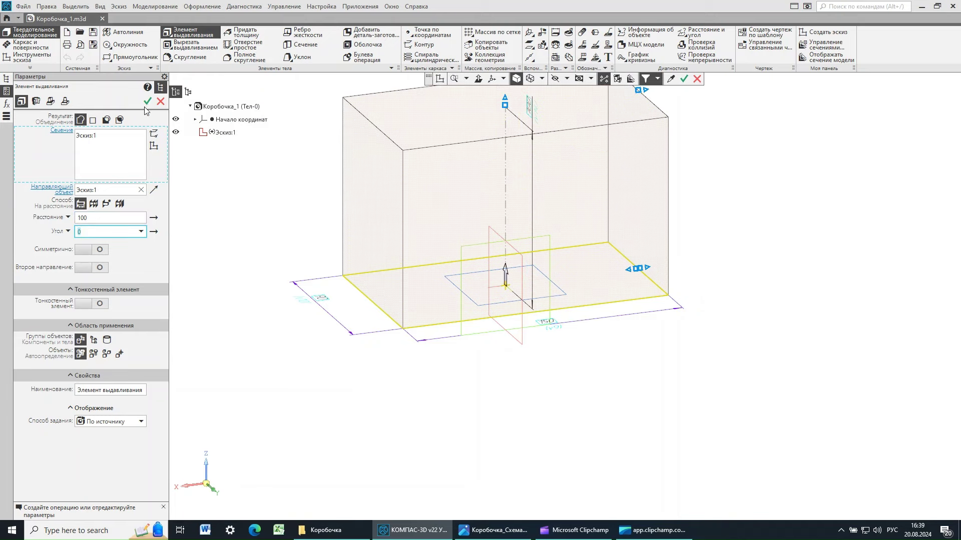
pyautogui.click(239, 144)
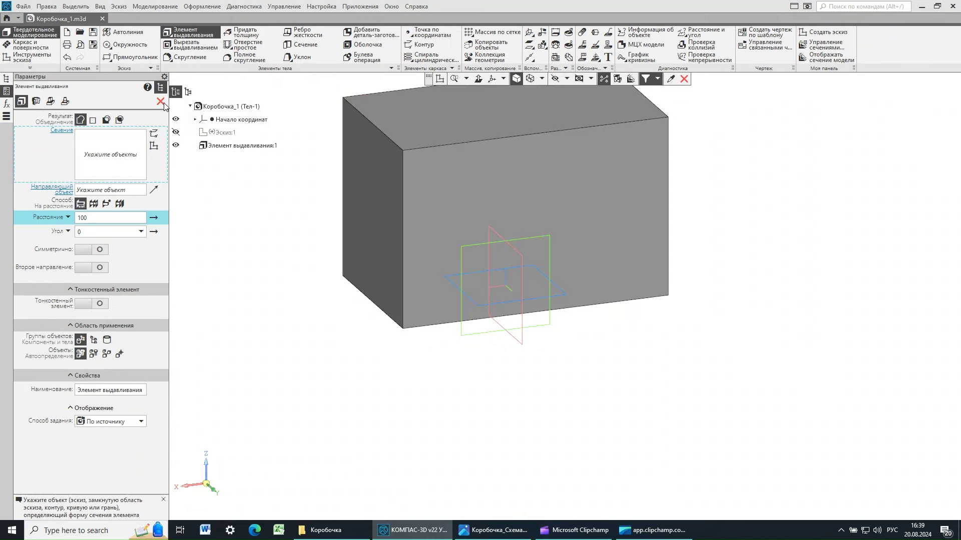
pyautogui.press('Escape')
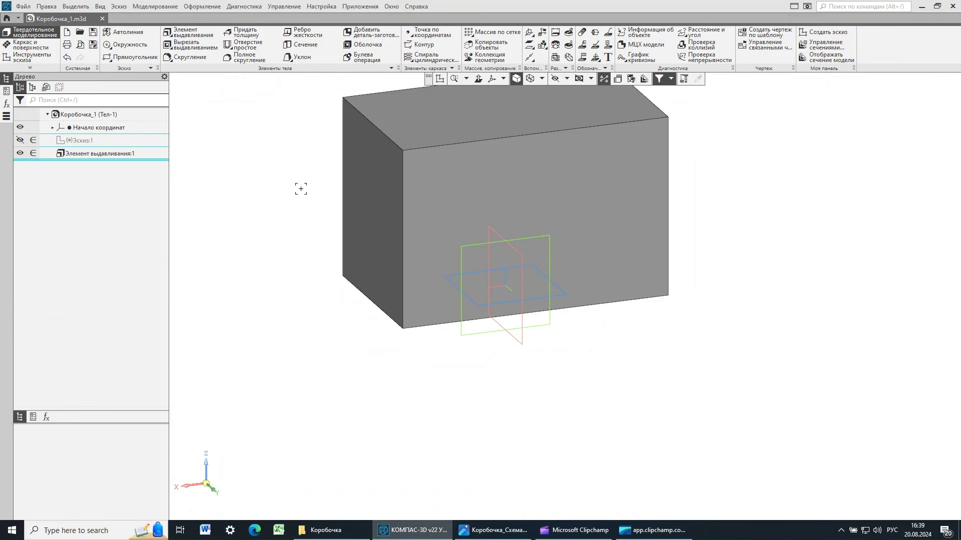
pyautogui.keyDown('shift'); pyautogui.moveTo(300, 186); pyautogui.dragTo(340, 234, button='middle'); pyautogui.keyUp('shift')
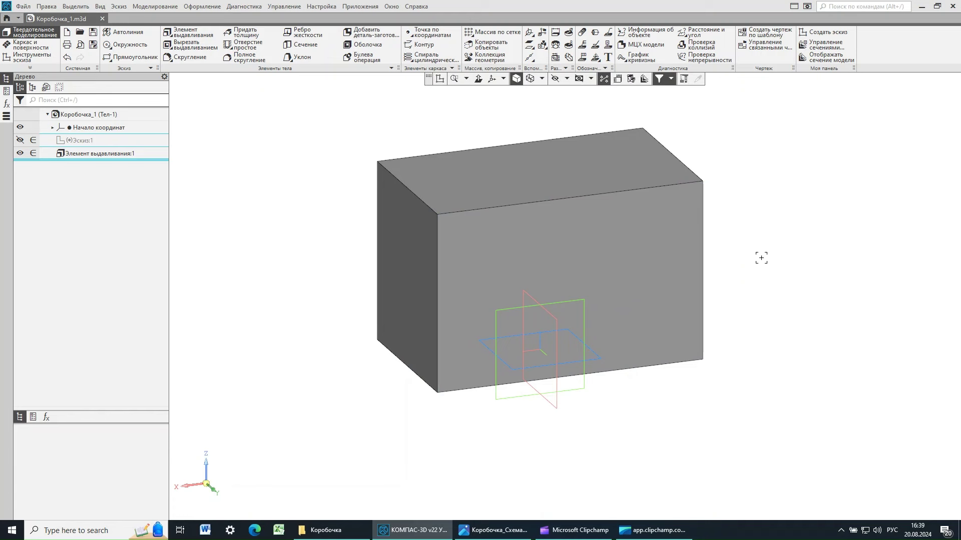
# After checking the Коробочка_Схема.png reference drawing, create an offset point 15 mm above the bottom vertex on the block's +X, +Y vertical edge
pyautogui.moveTo(759, 257)
pyautogui.mouseDown(button='middle')
pyautogui.moveTo(783, 258)
pyautogui.moveTo(774, 261)
pyautogui.mouseUp(button='middle')
pyautogui.moveTo(763, 262); pyautogui.dragTo(744, 268, button='middle')
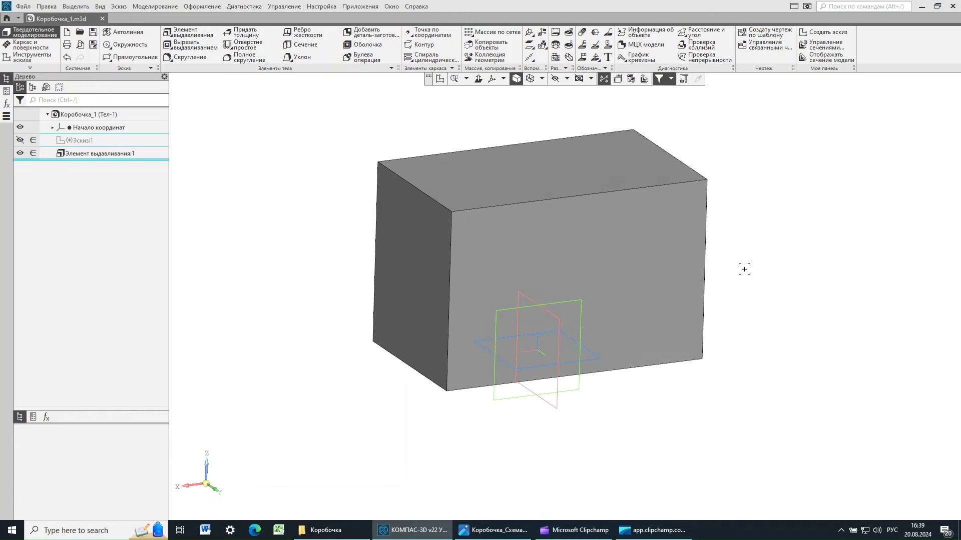
pyautogui.click(495, 532)
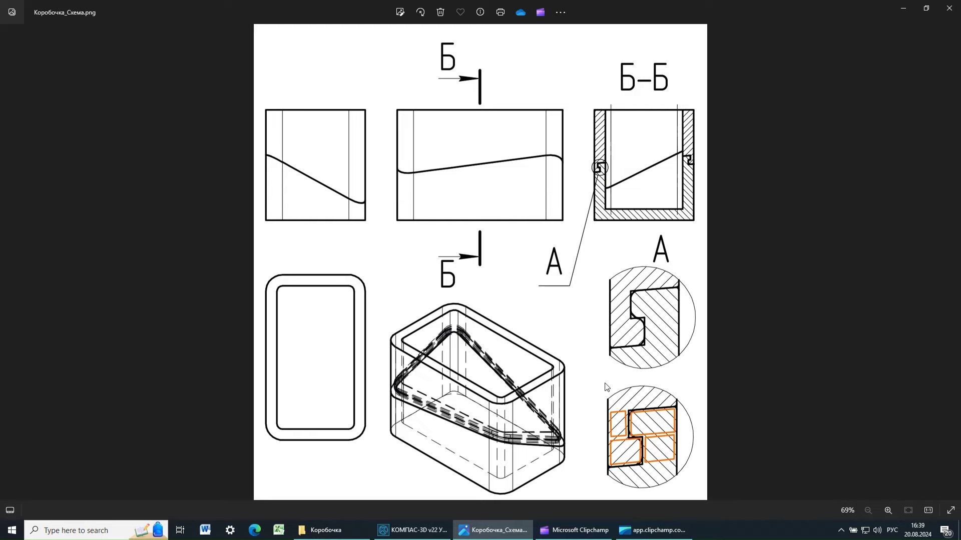
pyautogui.click(426, 536)
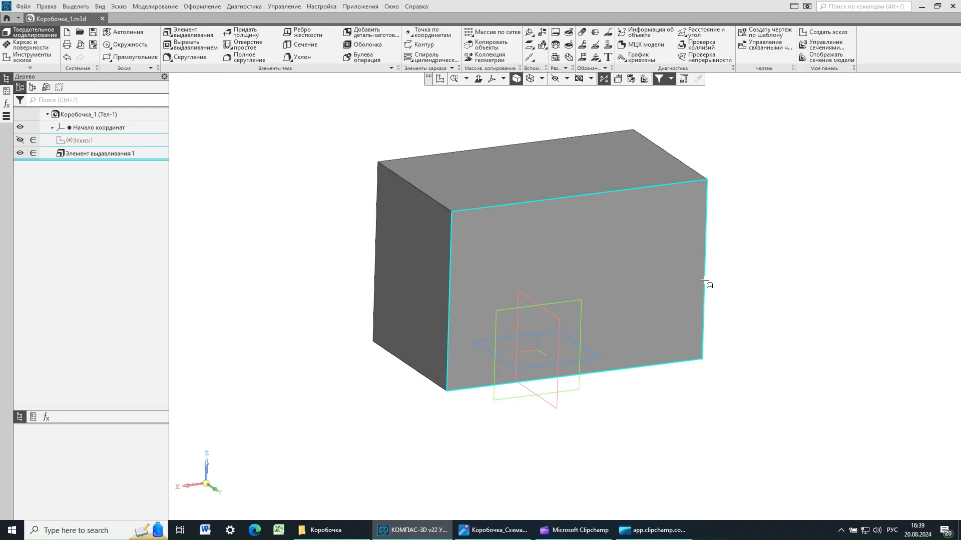
pyautogui.moveTo(707, 281)
pyautogui.mouseDown(button='middle')
pyautogui.moveTo(735, 285)
pyautogui.moveTo(694, 278)
pyautogui.mouseUp(button='middle')
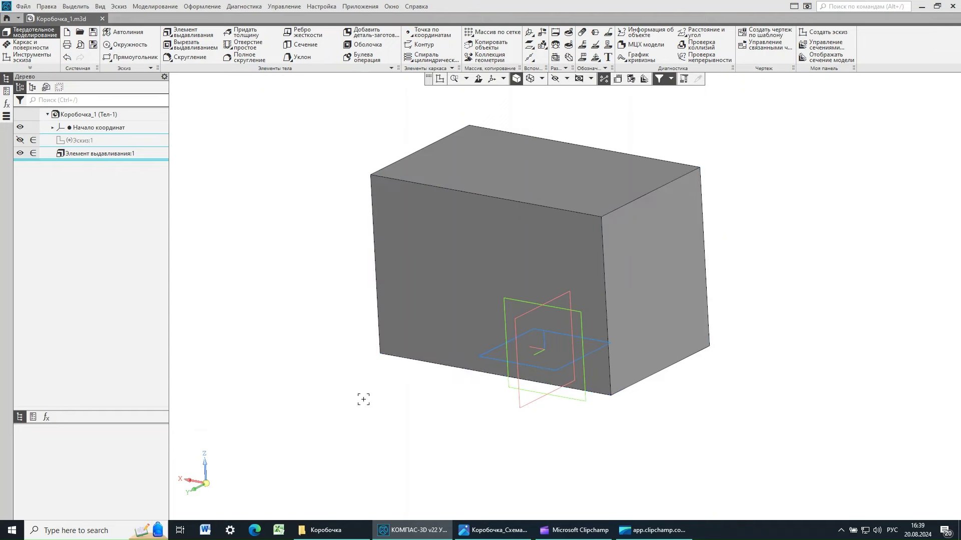
pyautogui.moveTo(364, 397); pyautogui.dragTo(425, 405, button='middle')
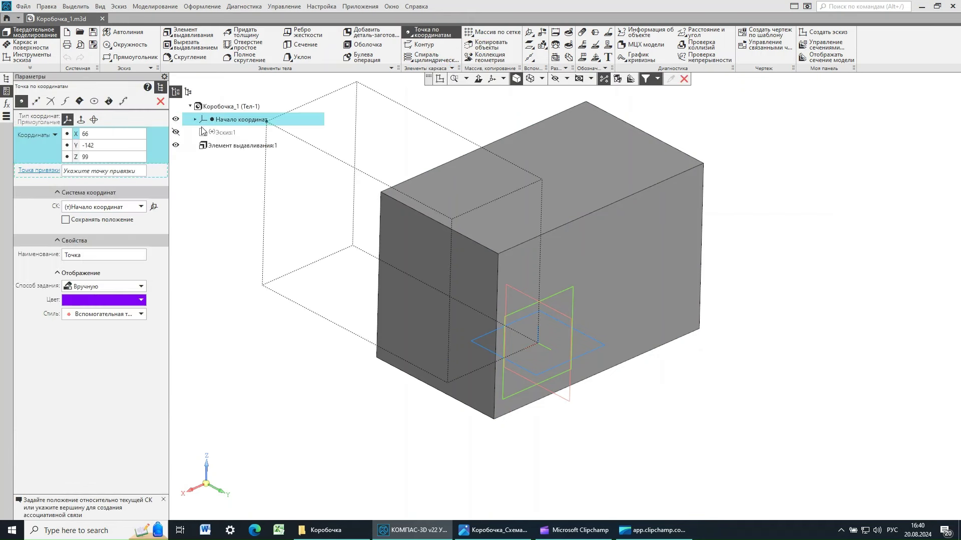
pyautogui.click(35, 102)
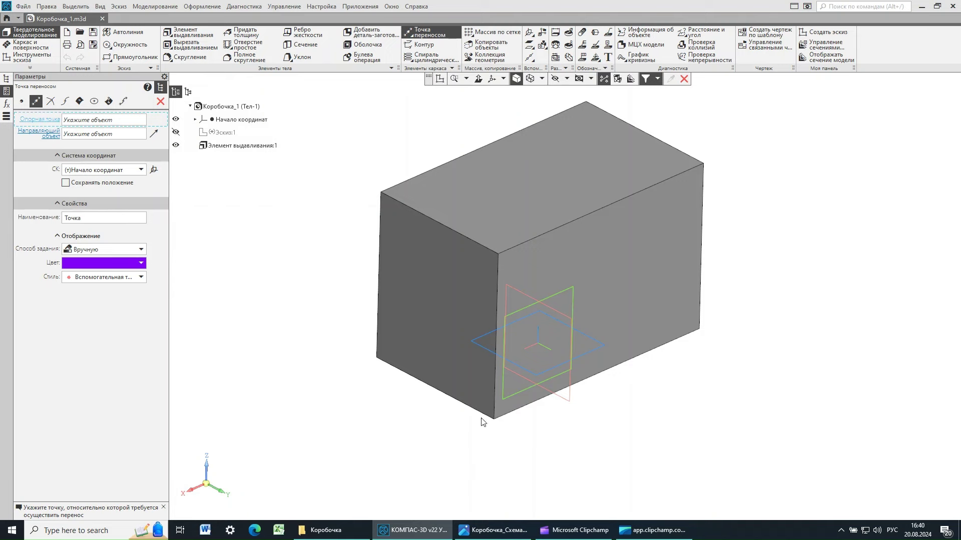
pyautogui.click(495, 420)
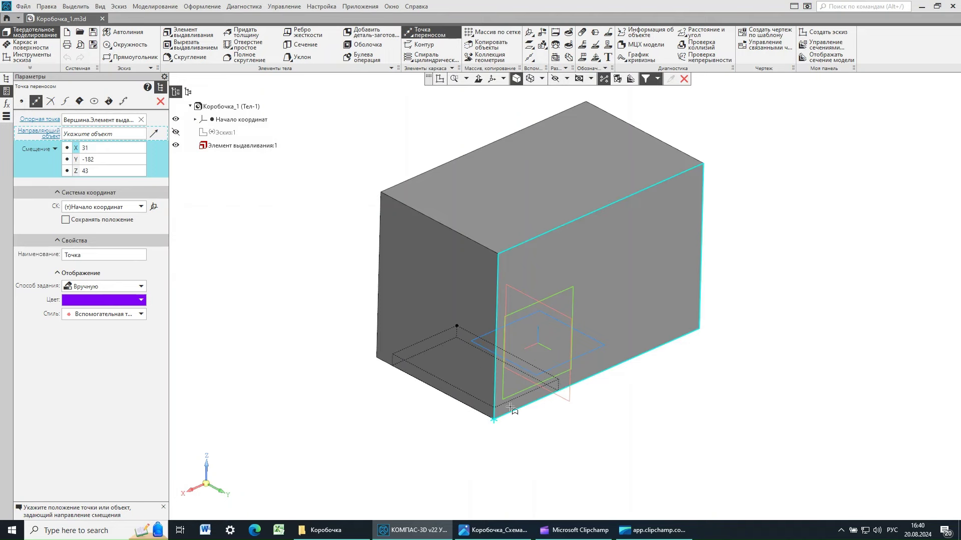
pyautogui.click(495, 380)
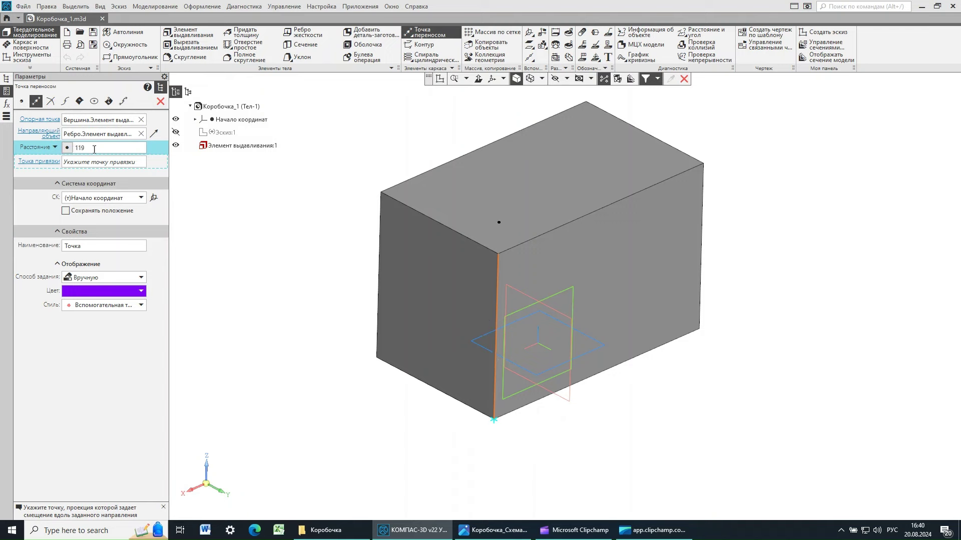
pyautogui.click(496, 316)
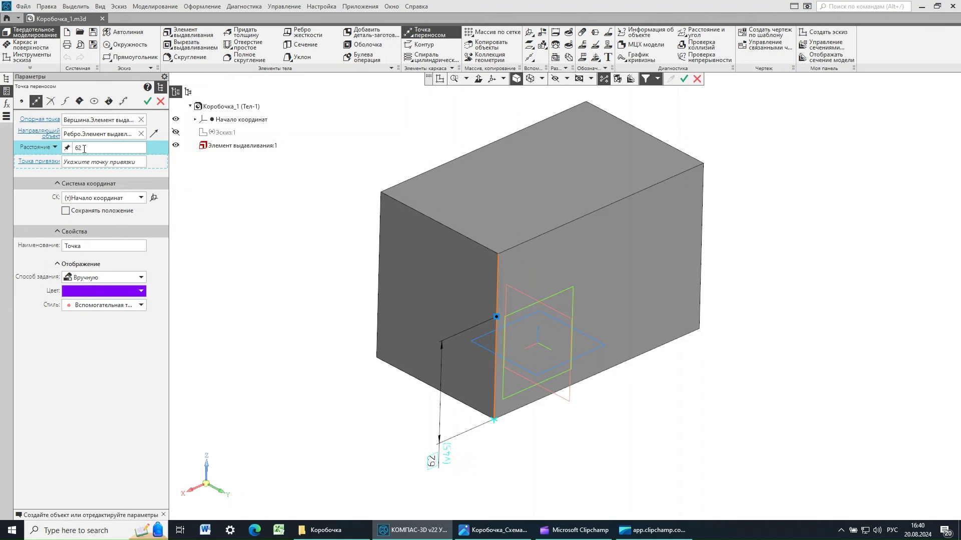
pyautogui.click(84, 148)
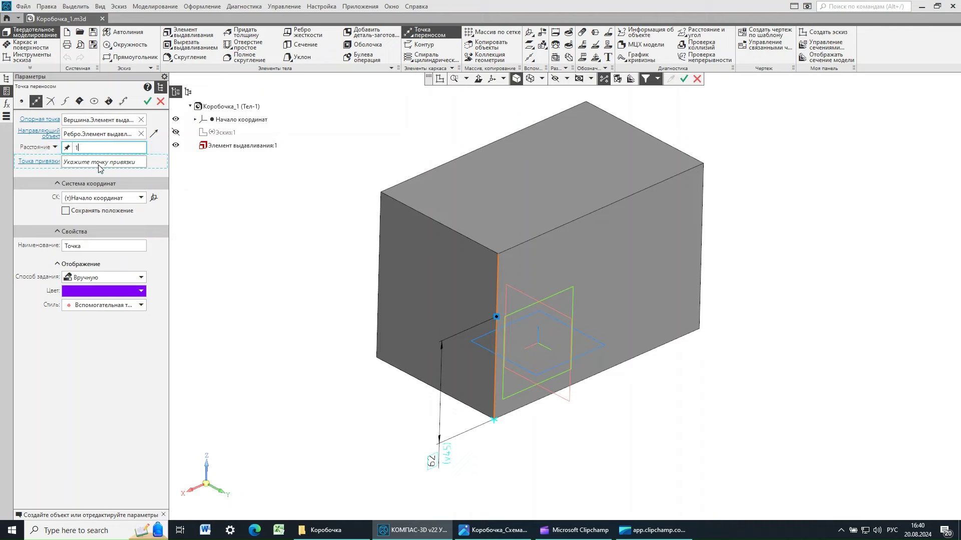
pyautogui.write('15')
pyautogui.press('Return')
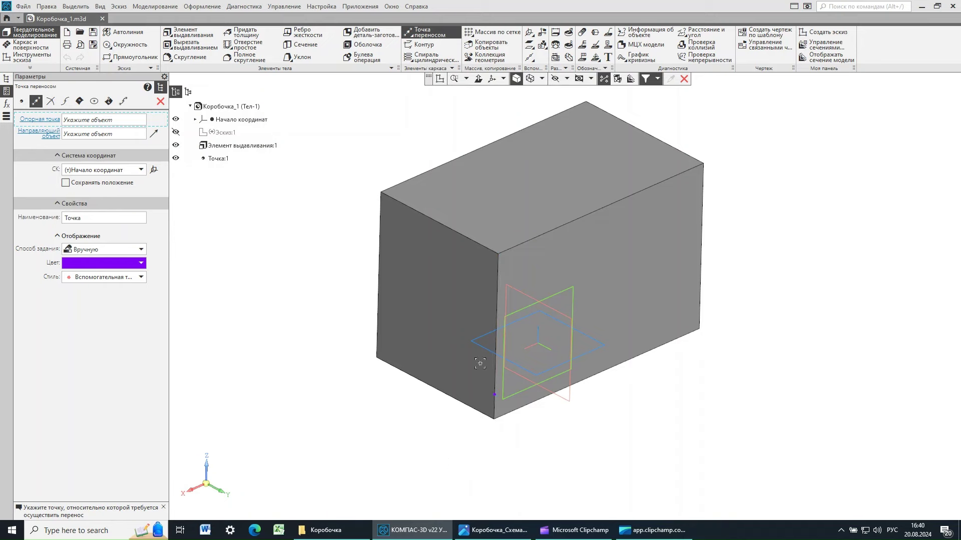
# Create a second offset point 80 mm above the bottom vertex on the block's −X, +Y vertical edge
pyautogui.moveTo(721, 381); pyautogui.dragTo(709, 400, button='middle')
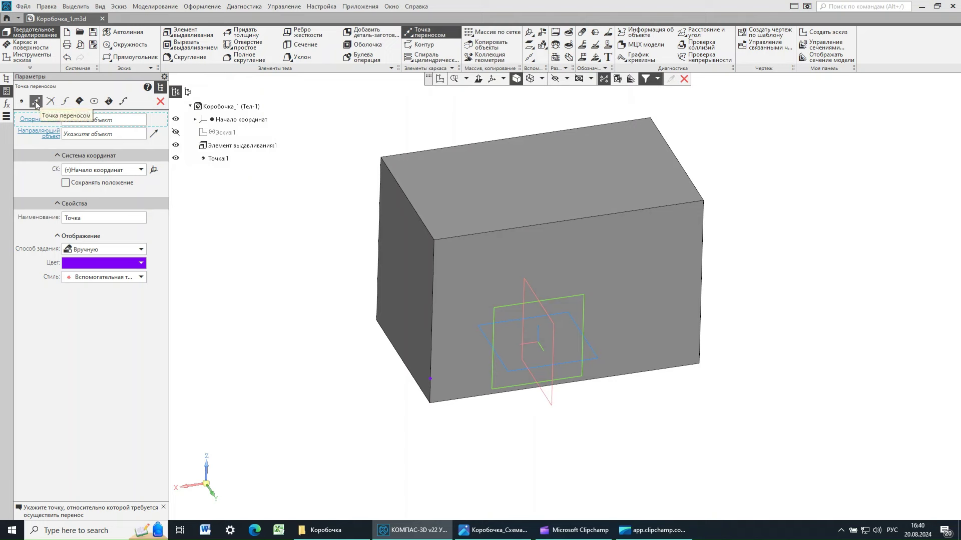
pyautogui.click(700, 363)
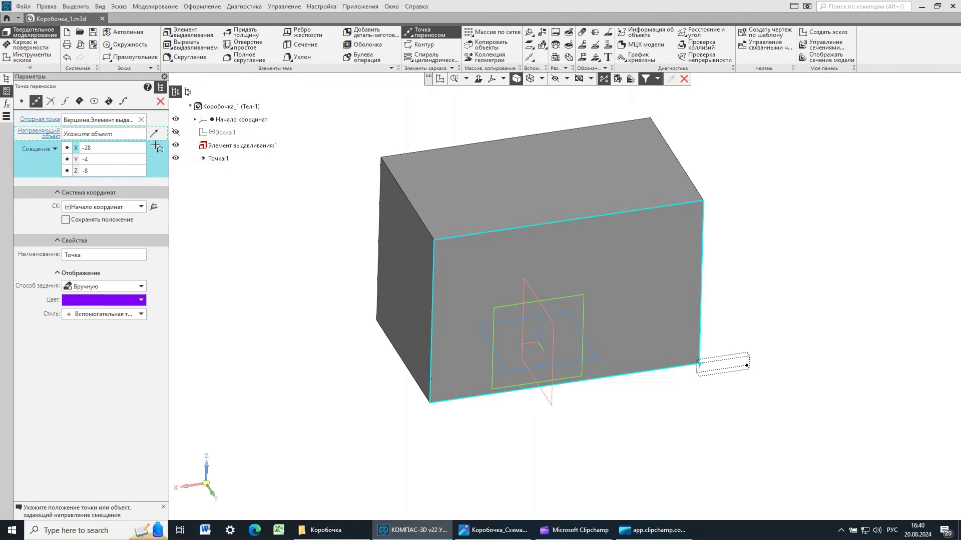
pyautogui.click(700, 292)
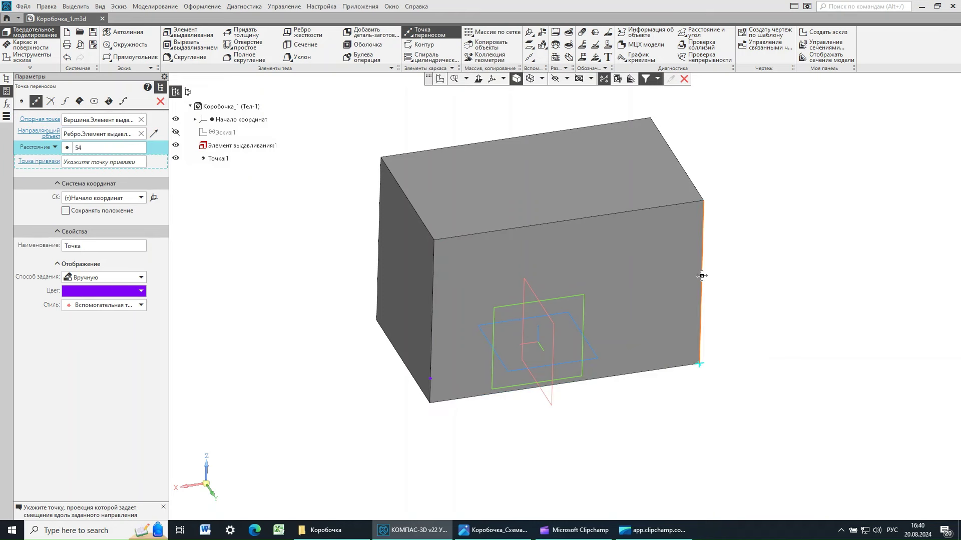
pyautogui.click(702, 277)
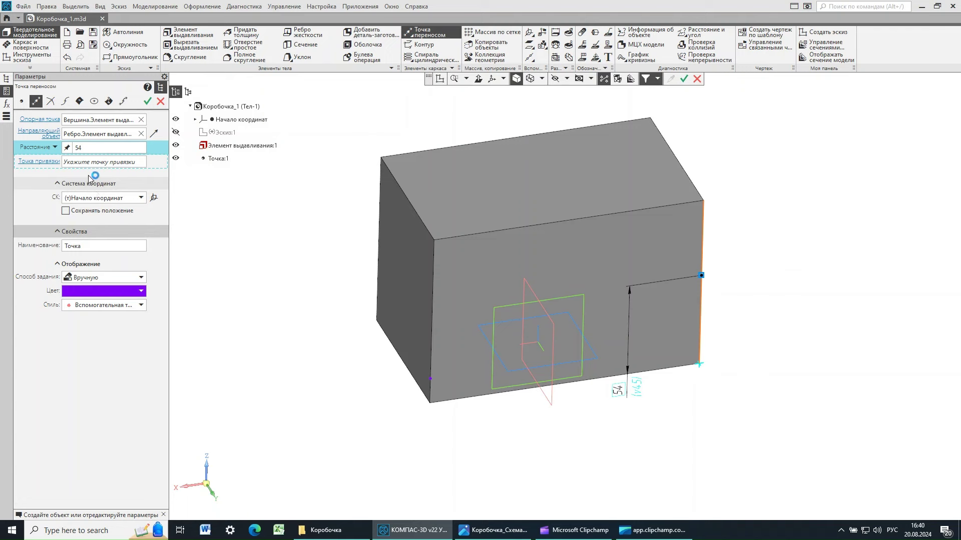
pyautogui.click(75, 147)
pyautogui.press('BackSpace')
pyautogui.write('80')
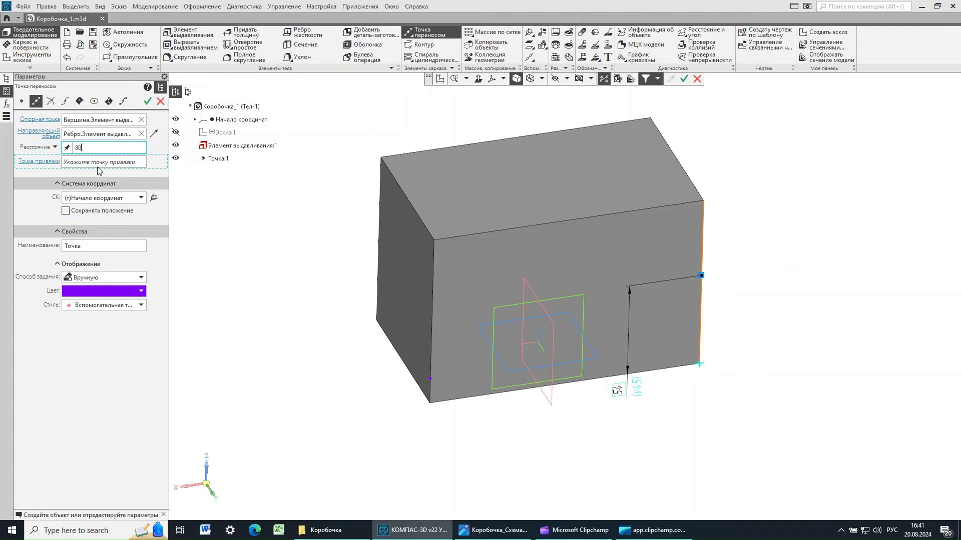
pyautogui.click(85, 246)
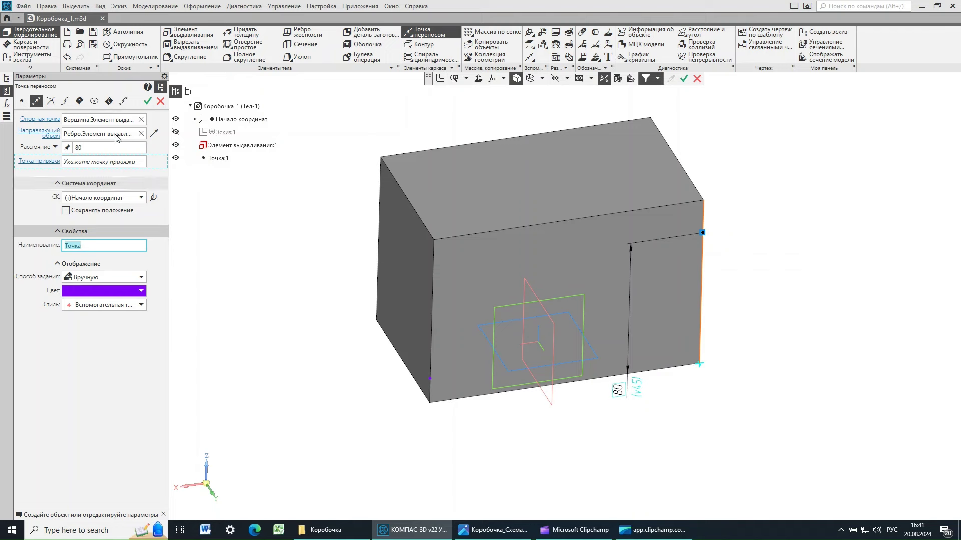
pyautogui.click(148, 101)
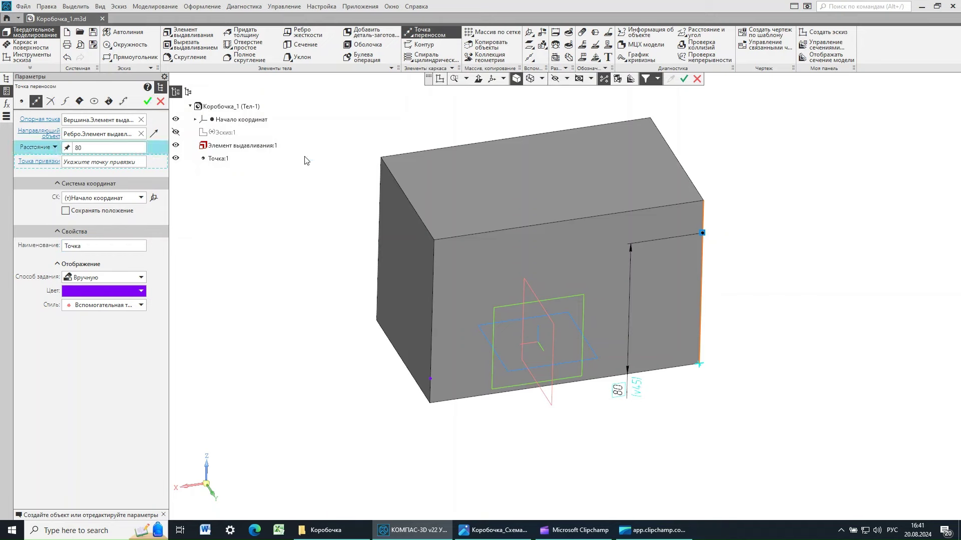
# Create a third offset point 45 mm above the bottom vertex on the block's −X, −Y vertical edge
pyautogui.moveTo(774, 287); pyautogui.dragTo(789, 280, button='middle')
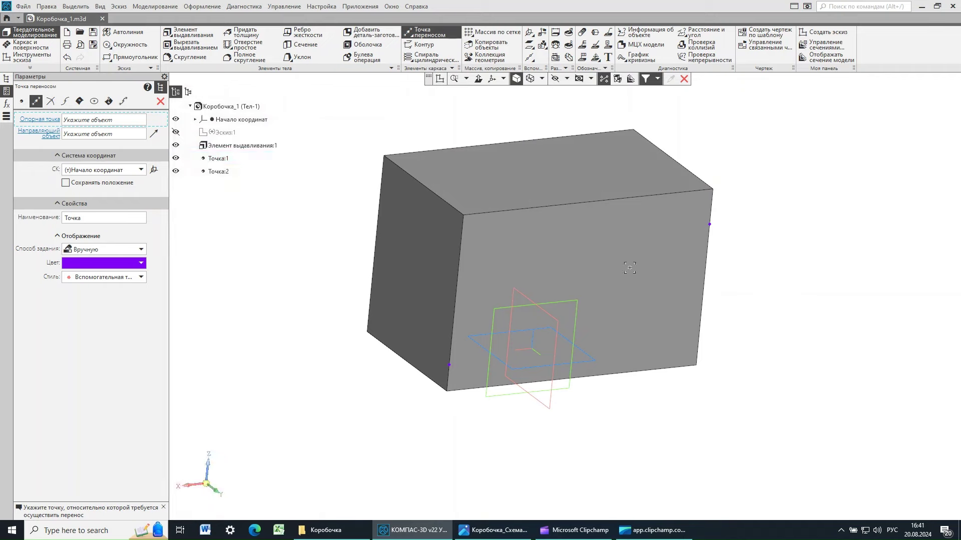
pyautogui.moveTo(911, 298); pyautogui.dragTo(733, 303, button='middle')
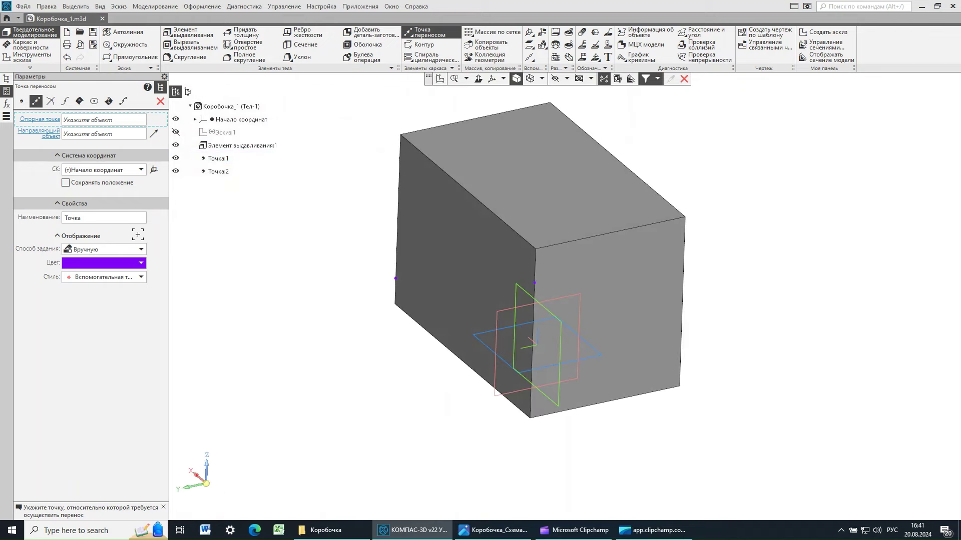
pyautogui.click(681, 389)
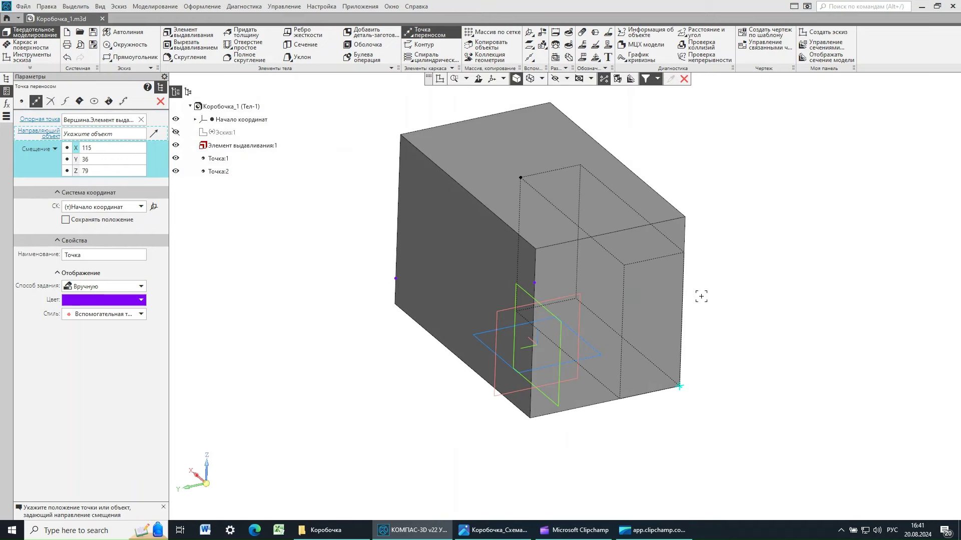
pyautogui.click(682, 314)
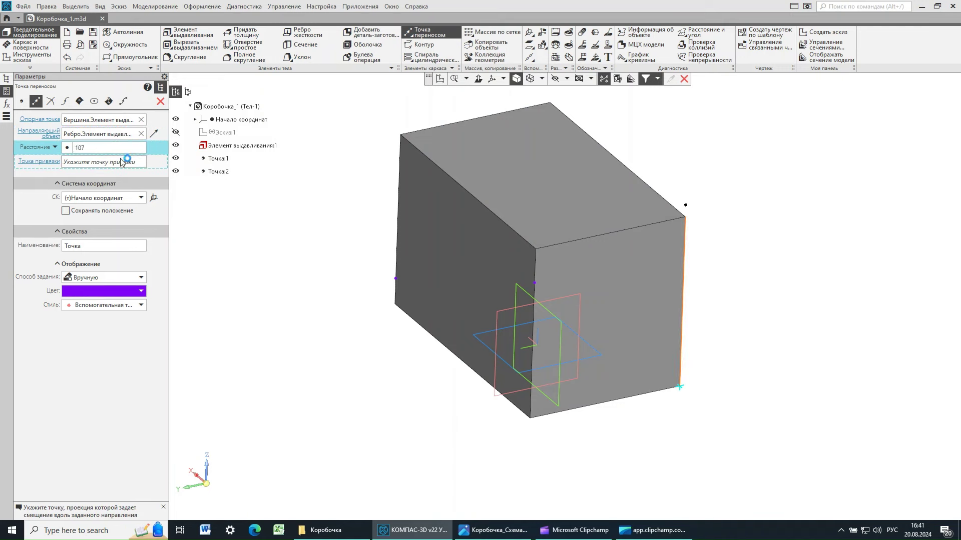
pyautogui.click(75, 150)
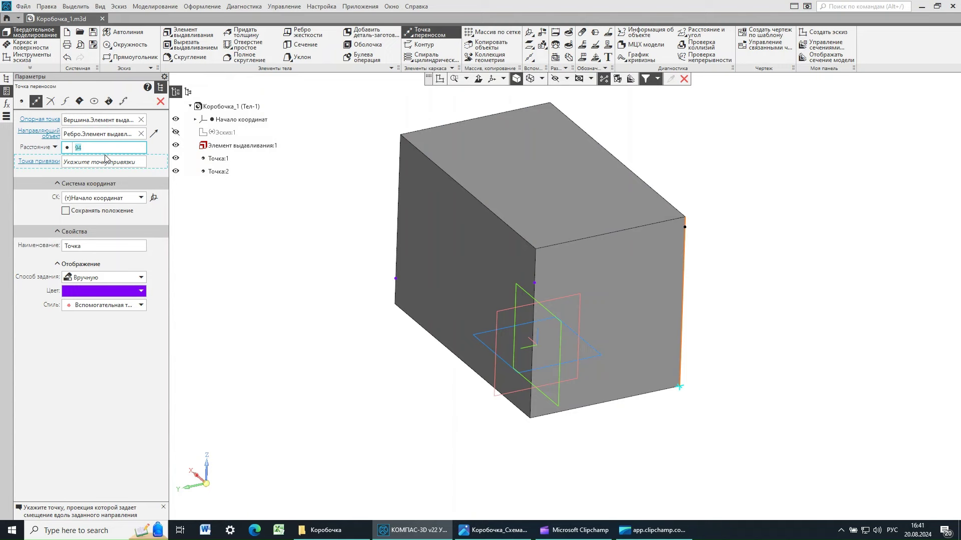
pyautogui.write('45')
pyautogui.doubleClick(88, 245)
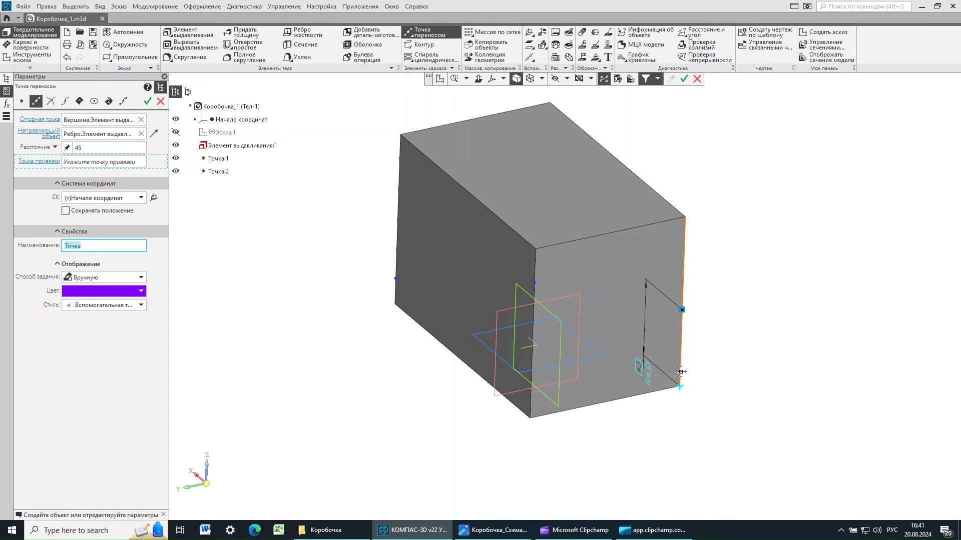
pyautogui.moveTo(784, 361); pyautogui.dragTo(767, 344, button='middle')
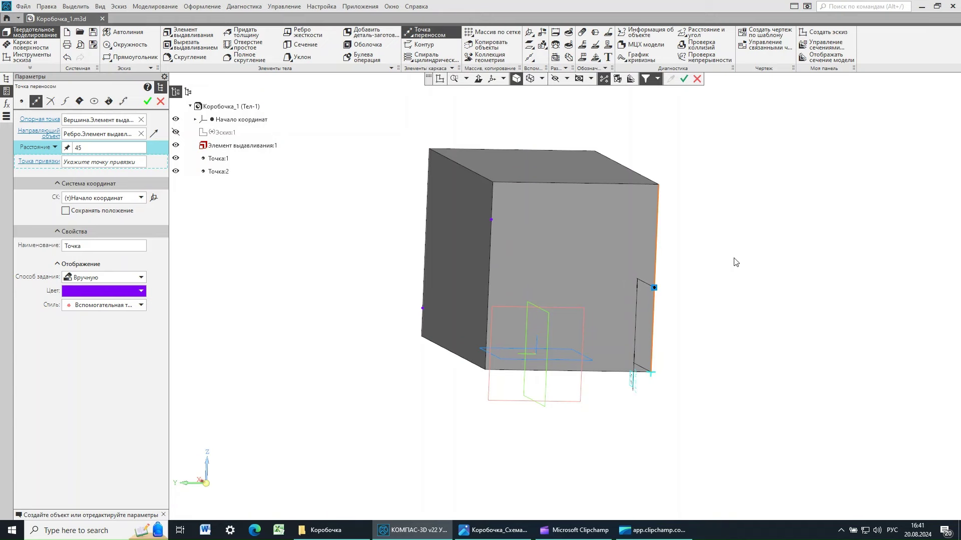
pyautogui.hotkey('ctrl', 'Return')
# Create a fourth point on the block's +X, −Y vertical edge, offset upward from its bottom vertex, and finish placing points
pyautogui.moveTo(764, 283); pyautogui.dragTo(740, 339, button='middle')
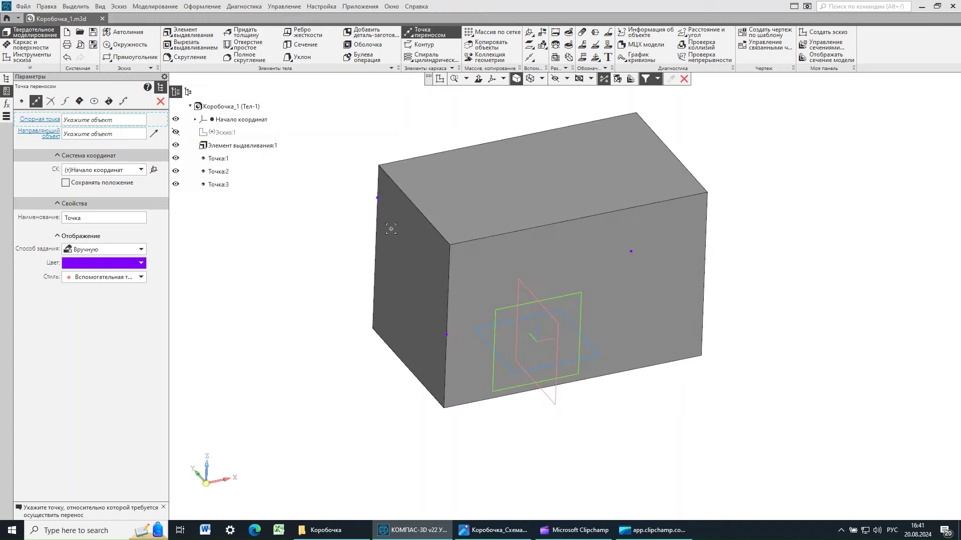
pyautogui.click(702, 356)
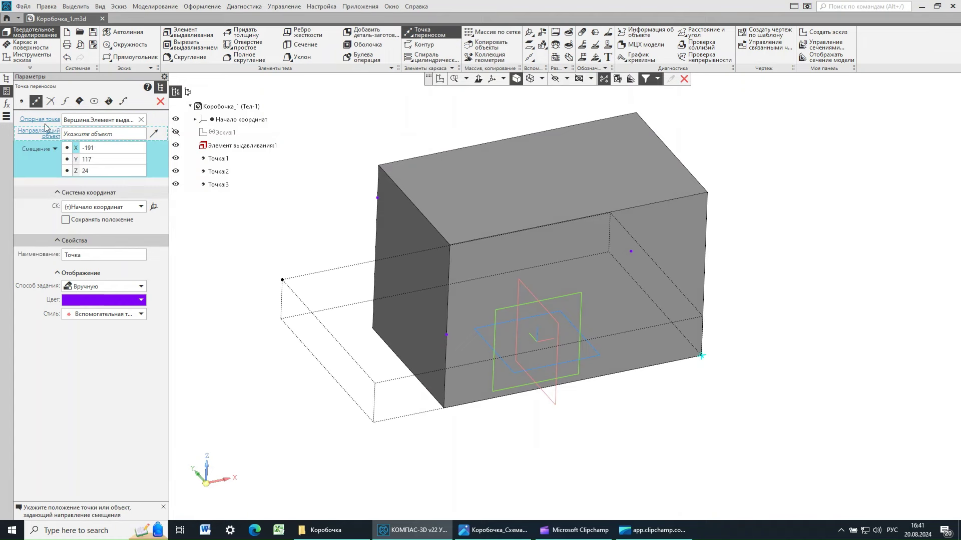
pyautogui.click(706, 284)
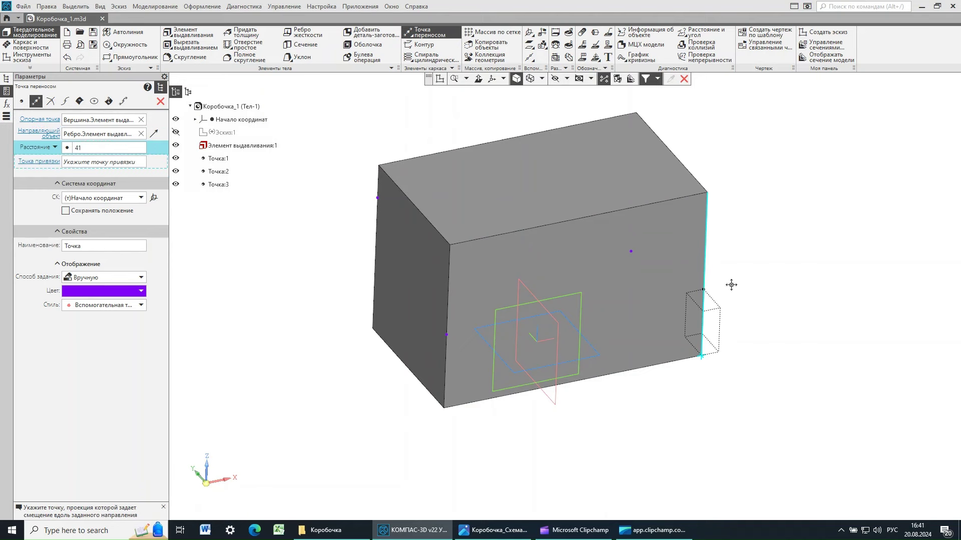
pyautogui.click(705, 270)
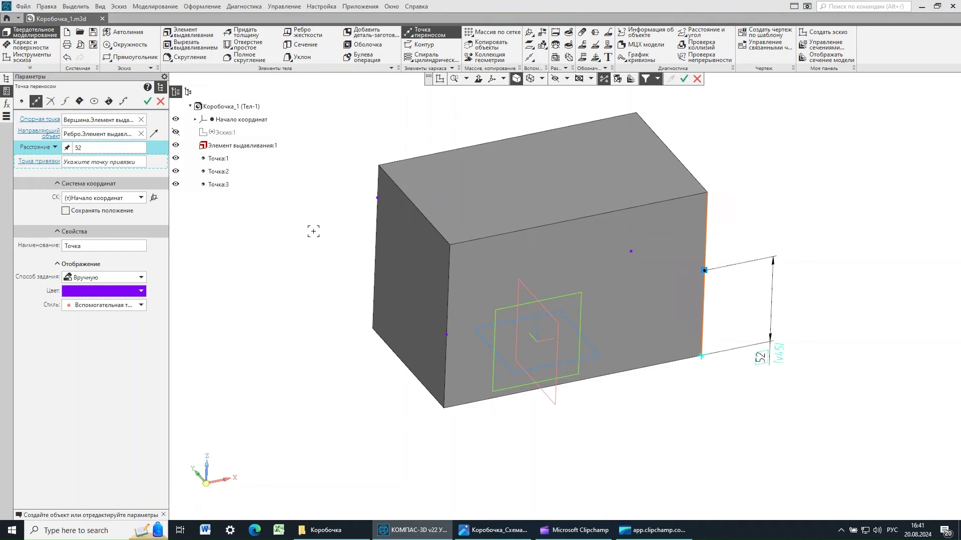
pyautogui.click(92, 150)
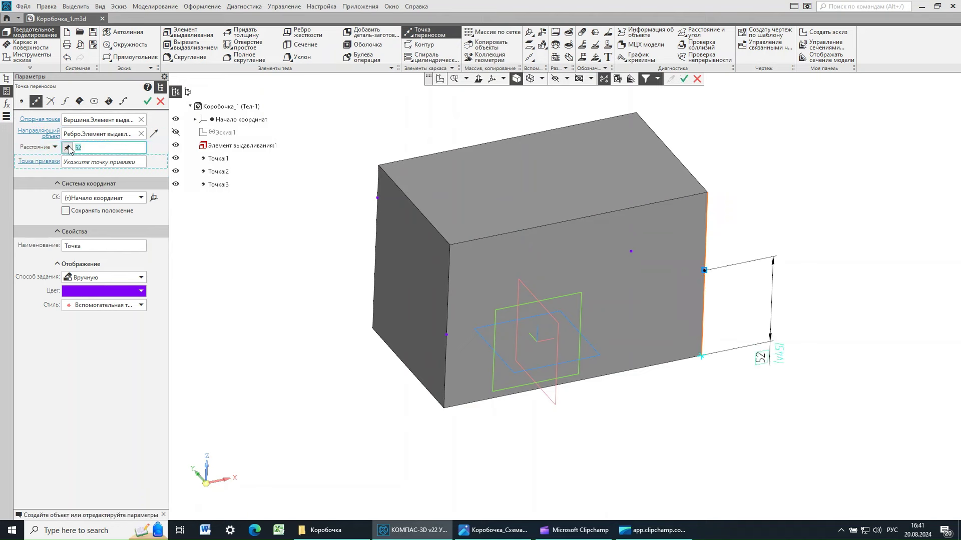
pyautogui.click(68, 147)
pyautogui.click(147, 101)
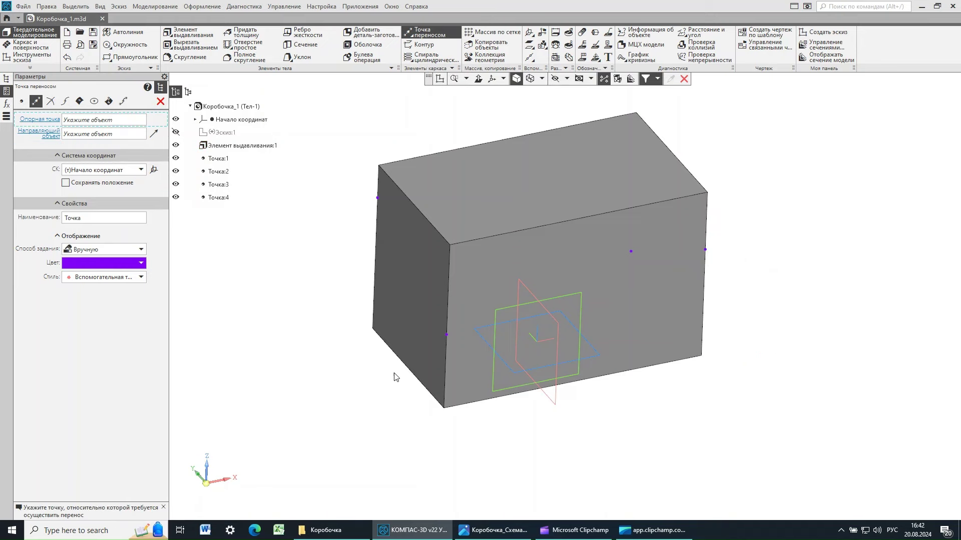
pyautogui.moveTo(328, 332)
pyautogui.mouseDown(button='middle')
pyautogui.moveTo(344, 317)
pyautogui.moveTo(399, 339)
pyautogui.moveTo(360, 336)
pyautogui.moveTo(337, 320)
pyautogui.moveTo(337, 335)
pyautogui.moveTo(296, 328)
pyautogui.moveTo(381, 328)
pyautogui.moveTo(326, 343)
pyautogui.mouseUp(button='middle')
pyautogui.press('Escape')
# After checking the reference drawing, fillet the block's four vertical edges with a 15 mm radius
pyautogui.click(493, 530)
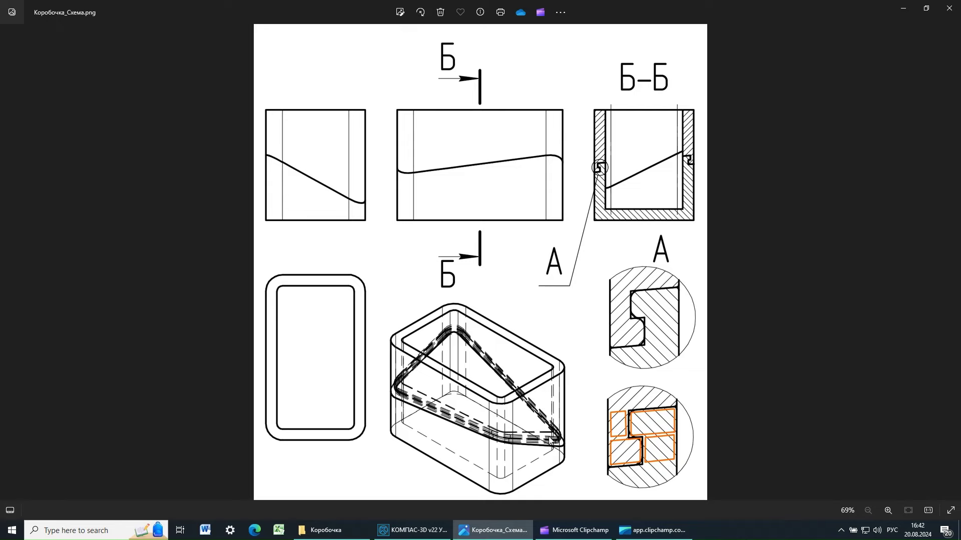
pyautogui.click(413, 530)
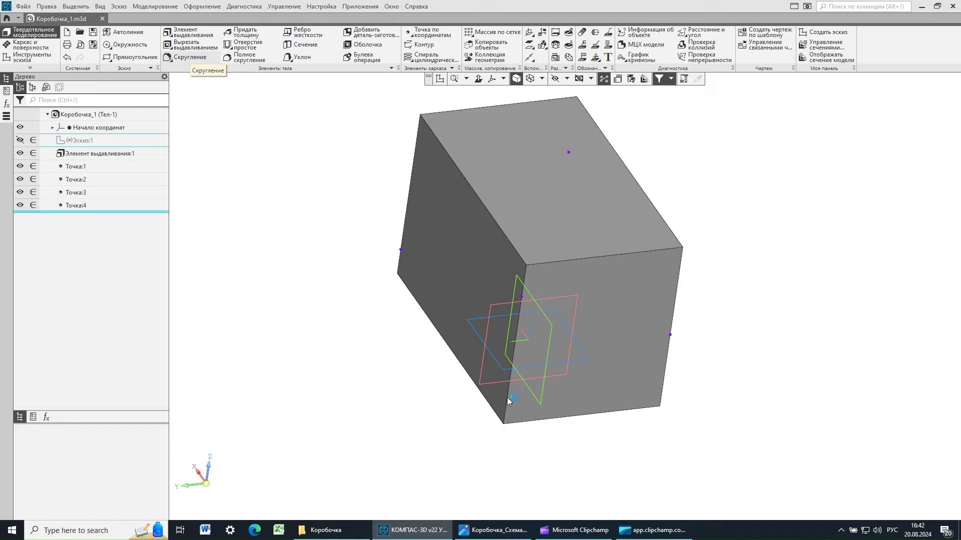
pyautogui.click(190, 57)
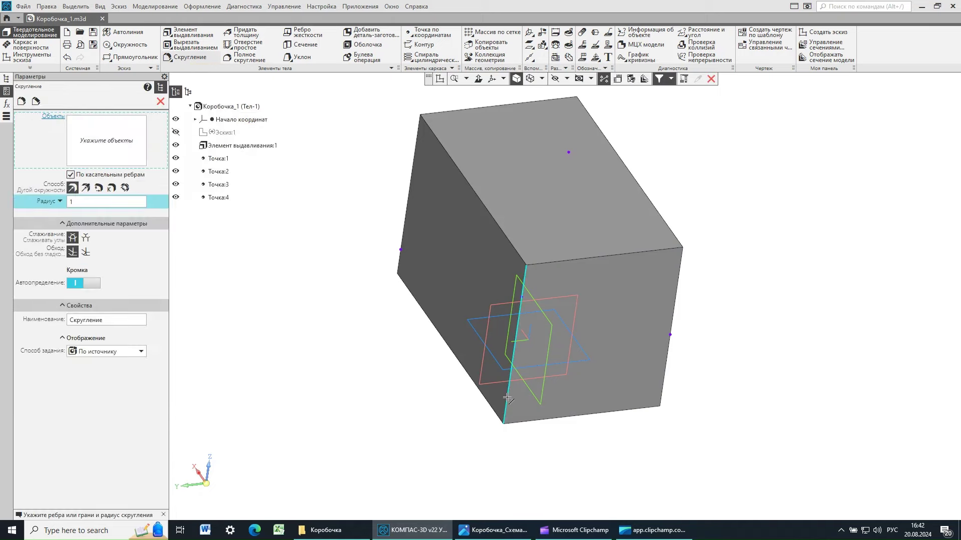
pyautogui.click(79, 205)
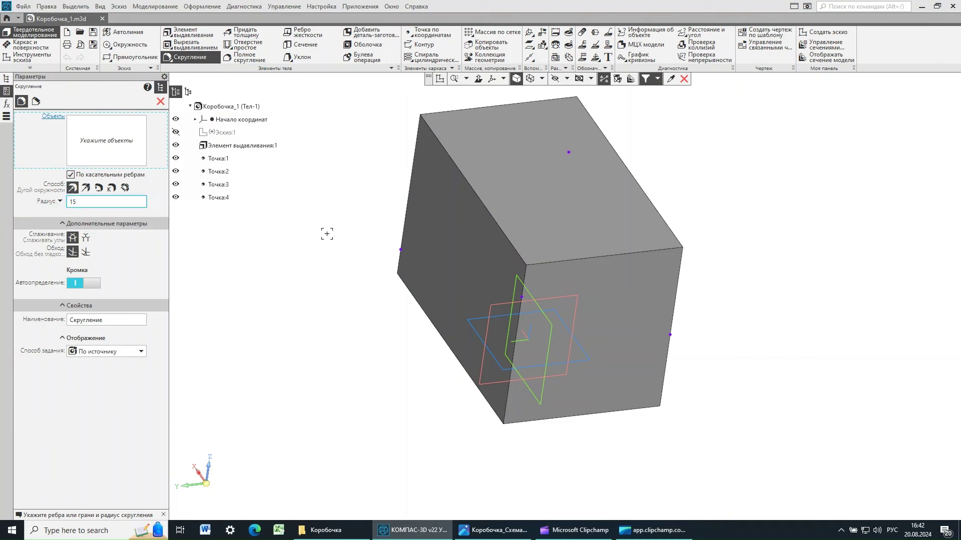
pyautogui.click(507, 410)
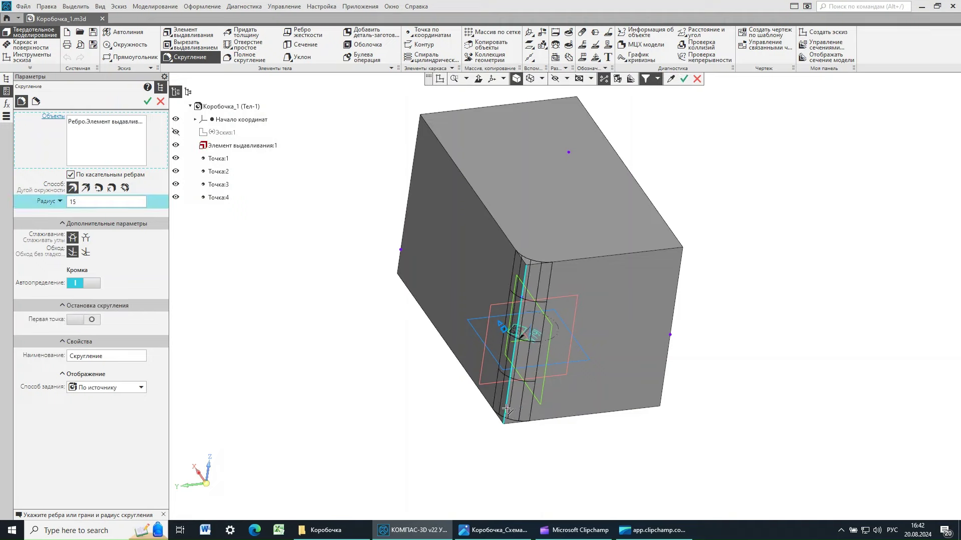
pyautogui.click(670, 351)
pyautogui.moveTo(770, 365); pyautogui.dragTo(700, 312, button='middle')
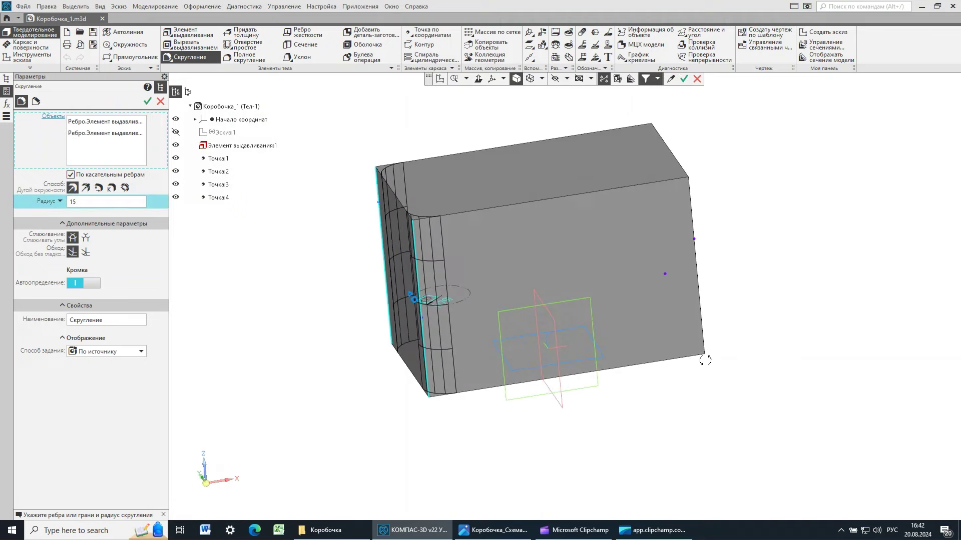
pyautogui.click(699, 312)
pyautogui.moveTo(737, 307); pyautogui.dragTo(734, 336, button='middle')
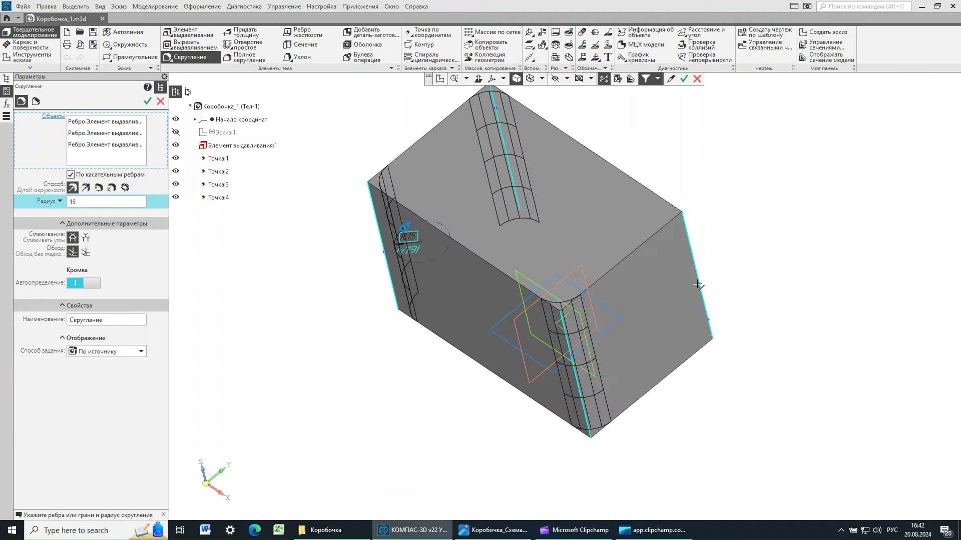
pyautogui.click(704, 306)
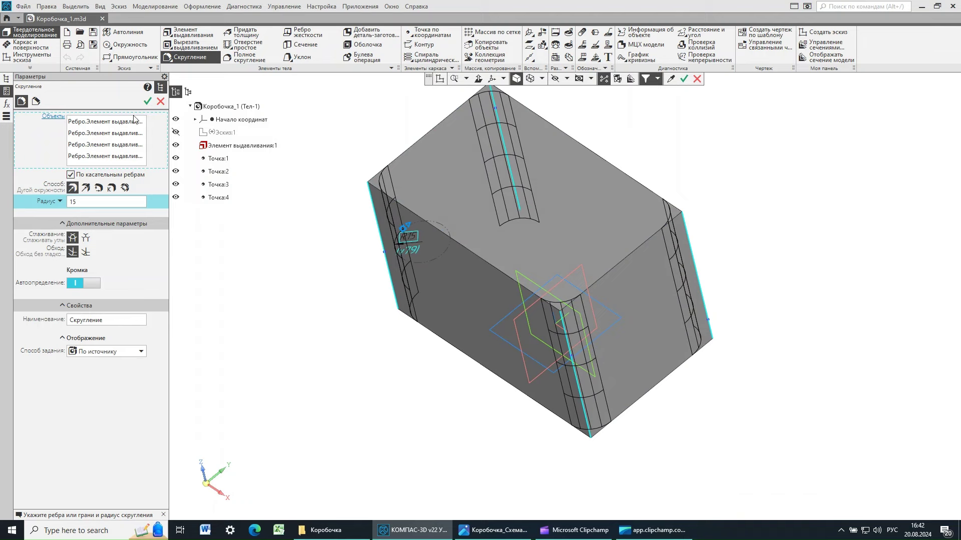
pyautogui.click(148, 101)
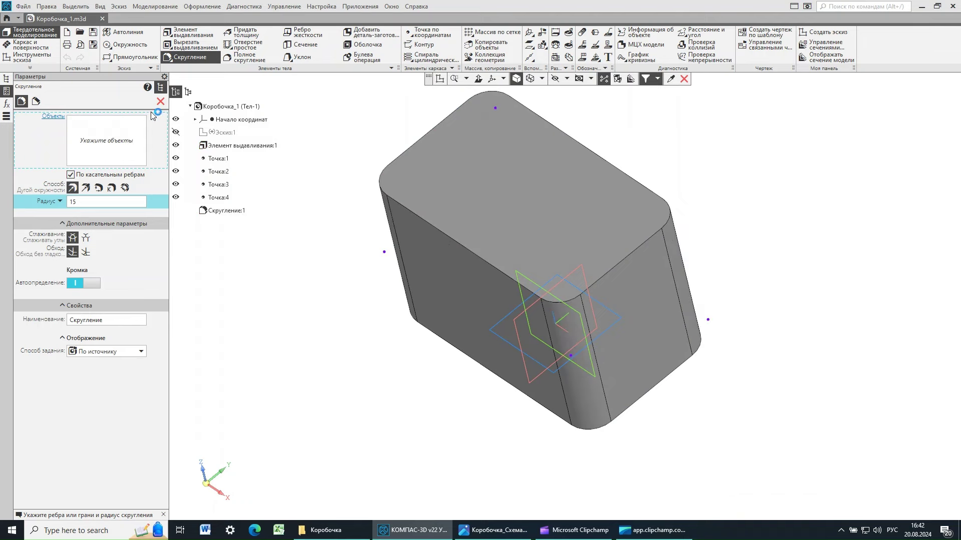
pyautogui.click(160, 102)
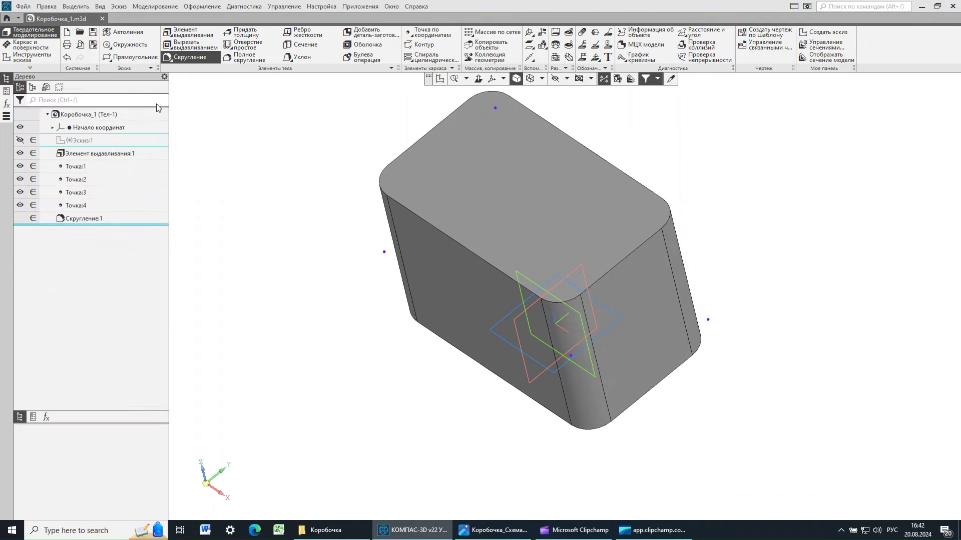
# Highlight the corner fillet feature and examine how the rounded edges sit relative to the four offset points
pyautogui.click(79, 218)
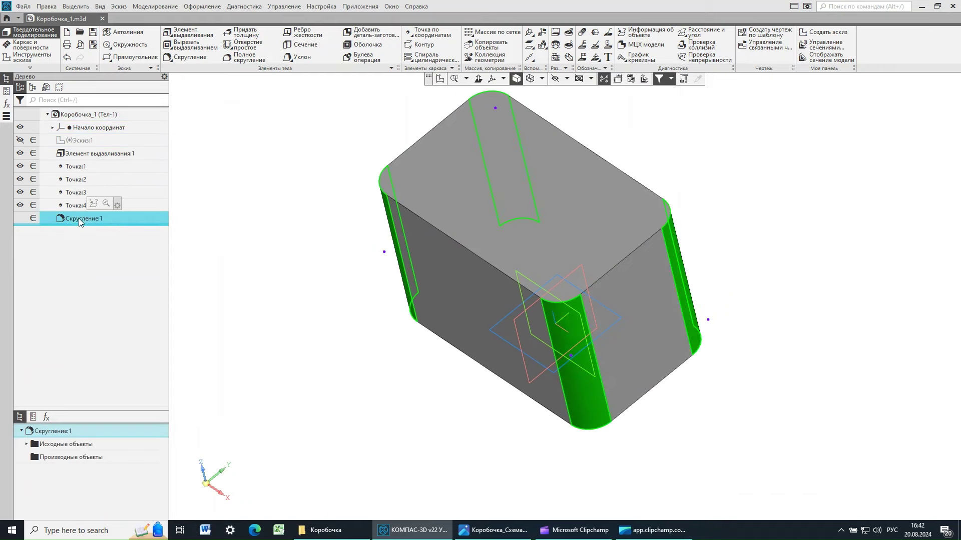
pyautogui.moveTo(288, 348); pyautogui.dragTo(300, 330, button='middle')
pyautogui.click(401, 361)
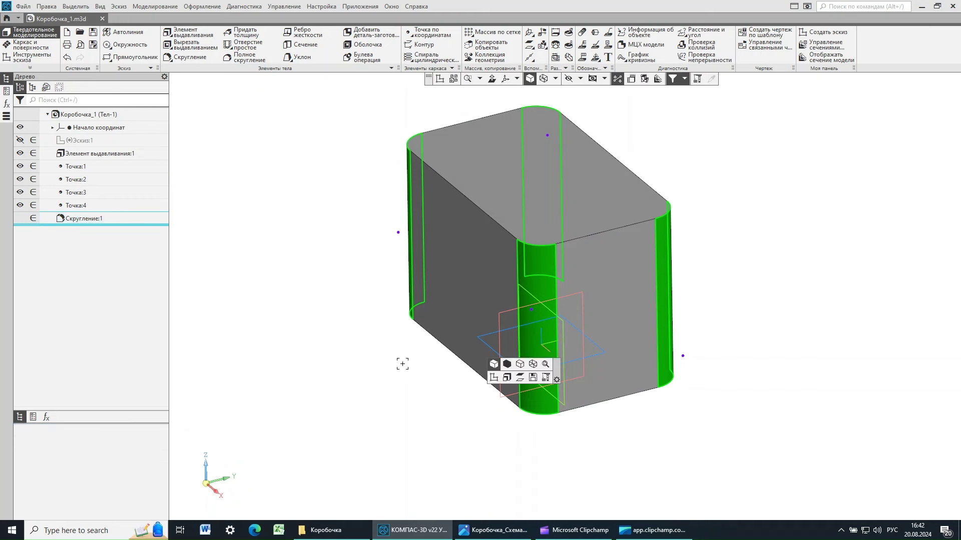
pyautogui.click(75, 166)
pyautogui.click(279, 291)
pyautogui.moveTo(278, 290); pyautogui.dragTo(328, 315, button='middle')
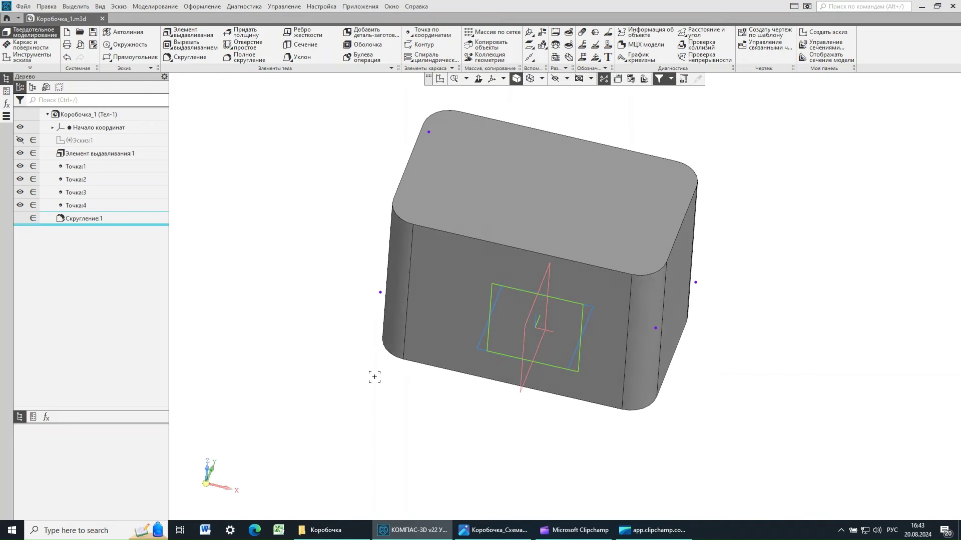
# Open Точка:1 for editing to inspect its base vertex and guide edge on the unfilleted block, and close it unchanged
pyautogui.click(78, 170)
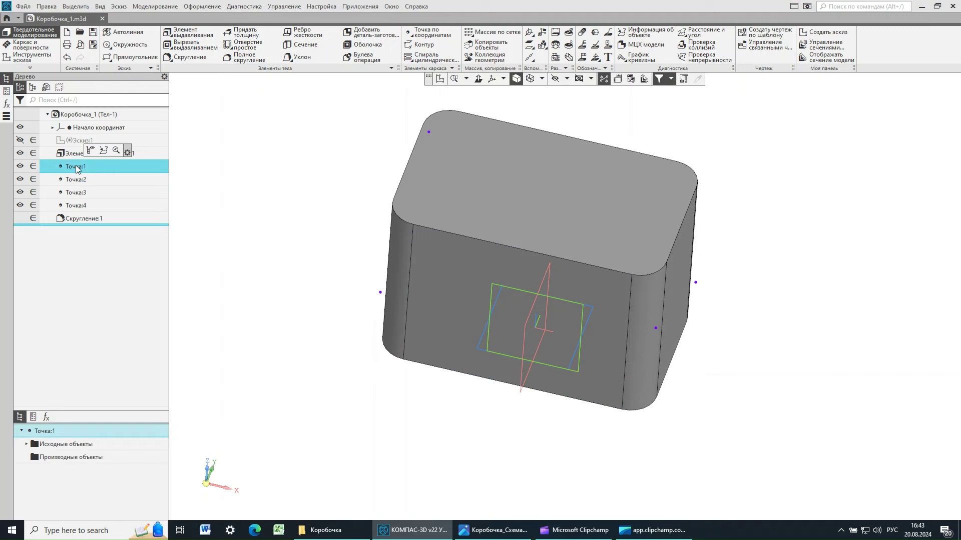
pyautogui.rightClick(75, 165)
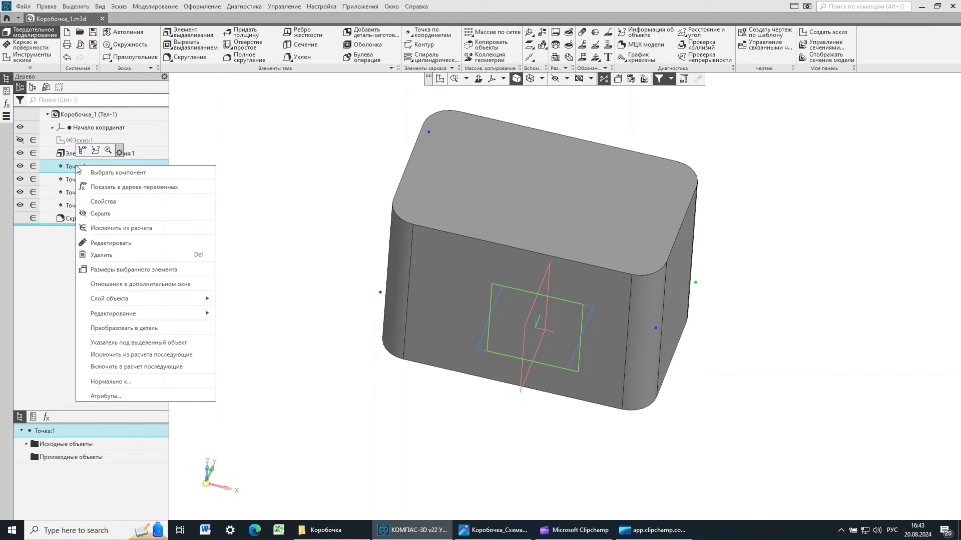
pyautogui.click(121, 244)
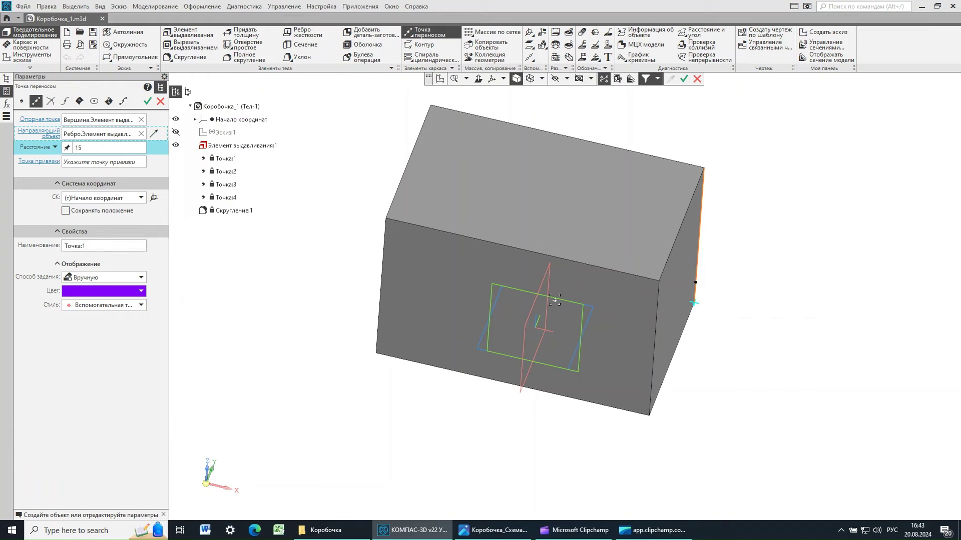
pyautogui.moveTo(768, 263); pyautogui.dragTo(733, 245, button='middle')
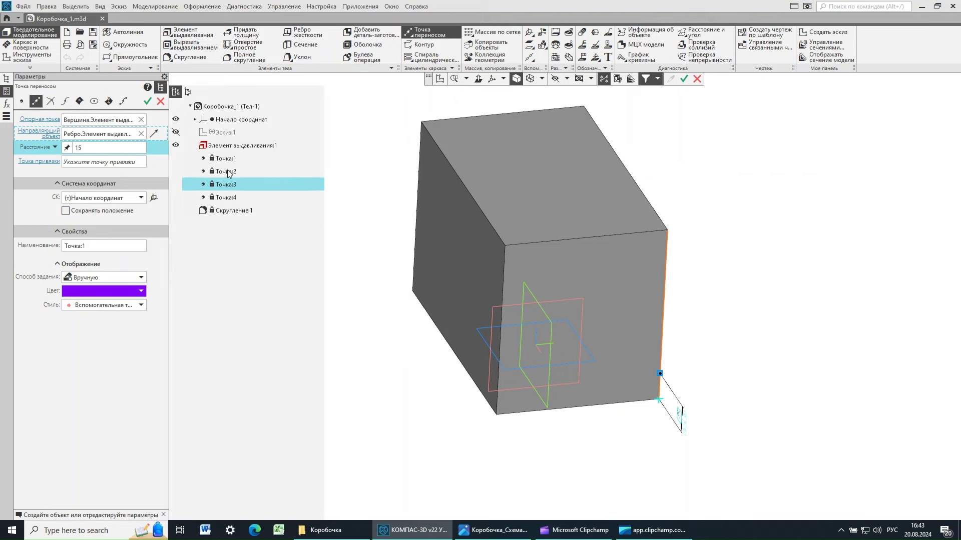
pyautogui.click(160, 102)
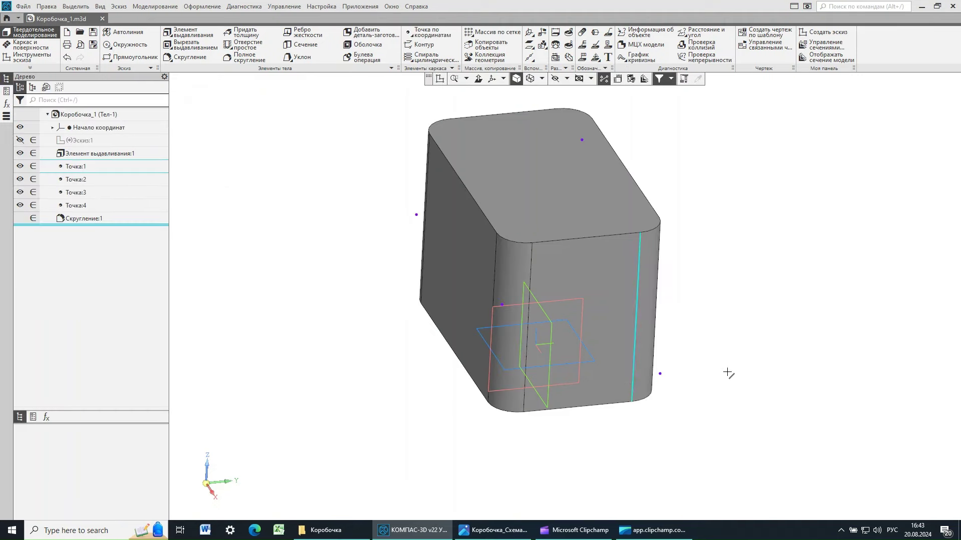
# After rechecking the reference drawing, shell the block inward with a 10 mm wall thickness, removing its top face
pyautogui.moveTo(733, 321); pyautogui.dragTo(695, 331, button='middle')
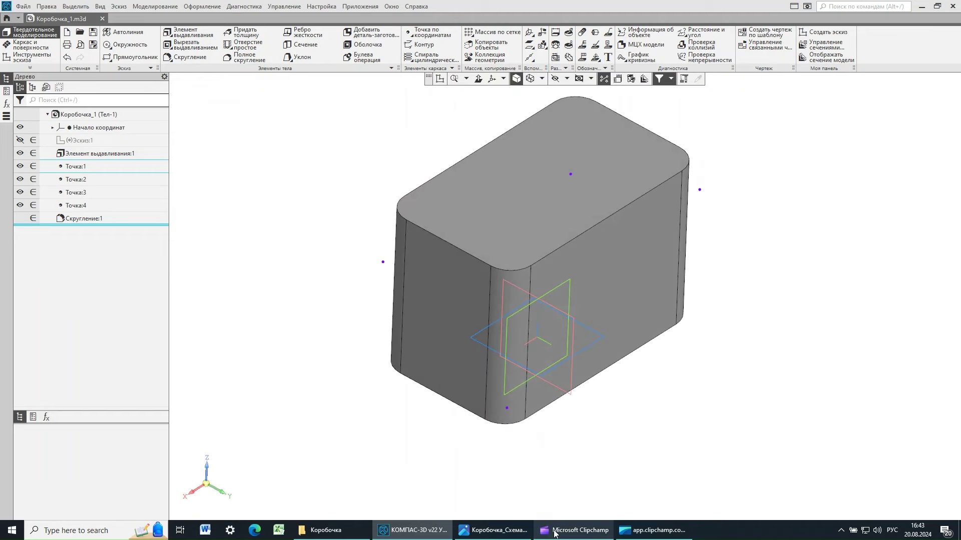
pyautogui.click(493, 531)
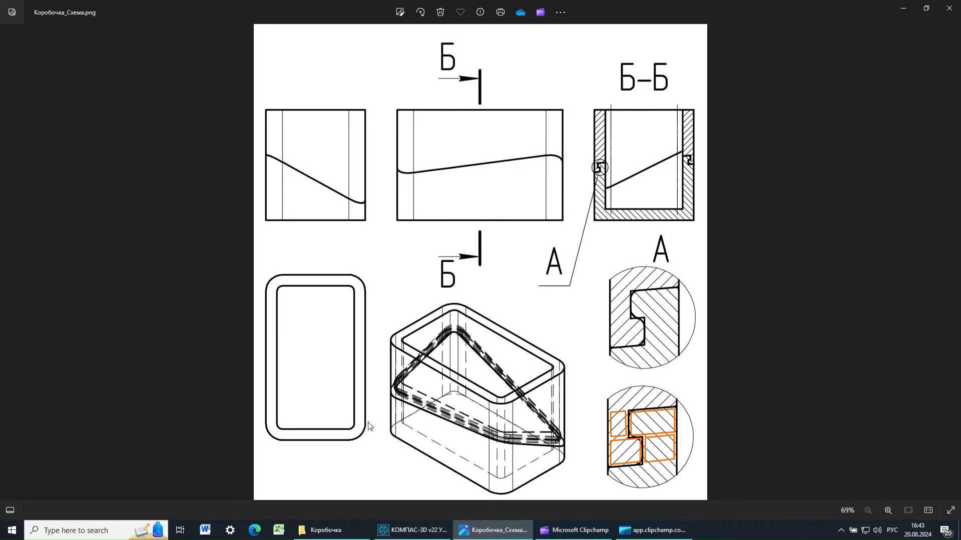
pyautogui.click(403, 533)
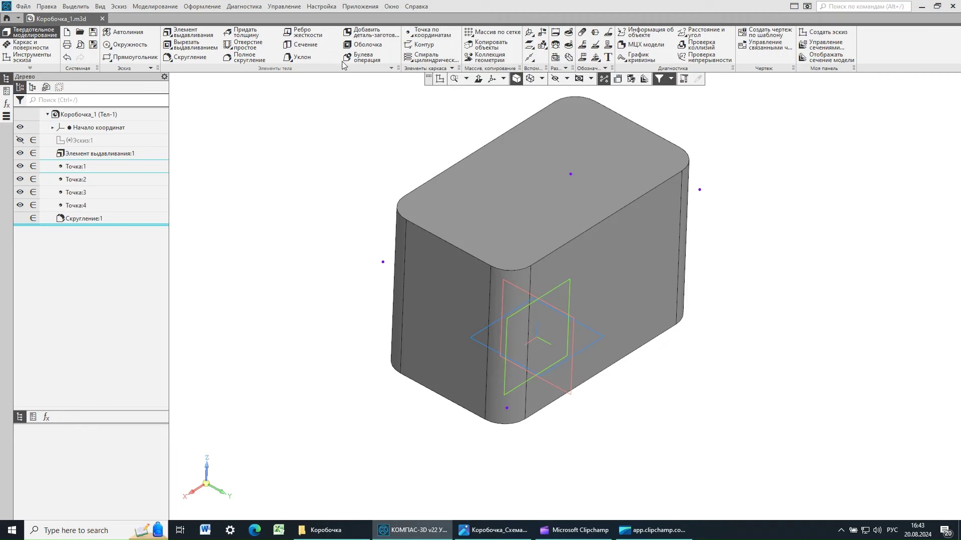
pyautogui.click(362, 48)
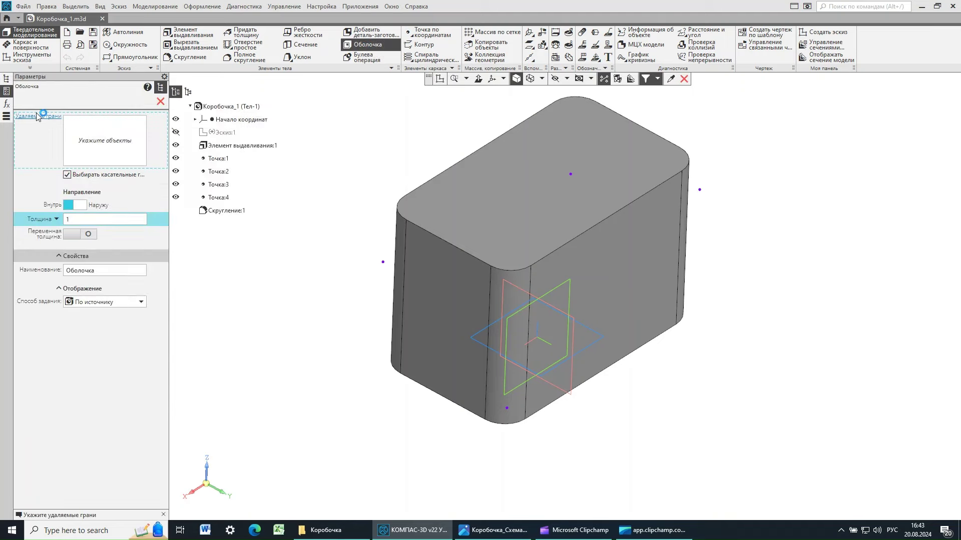
pyautogui.click(485, 216)
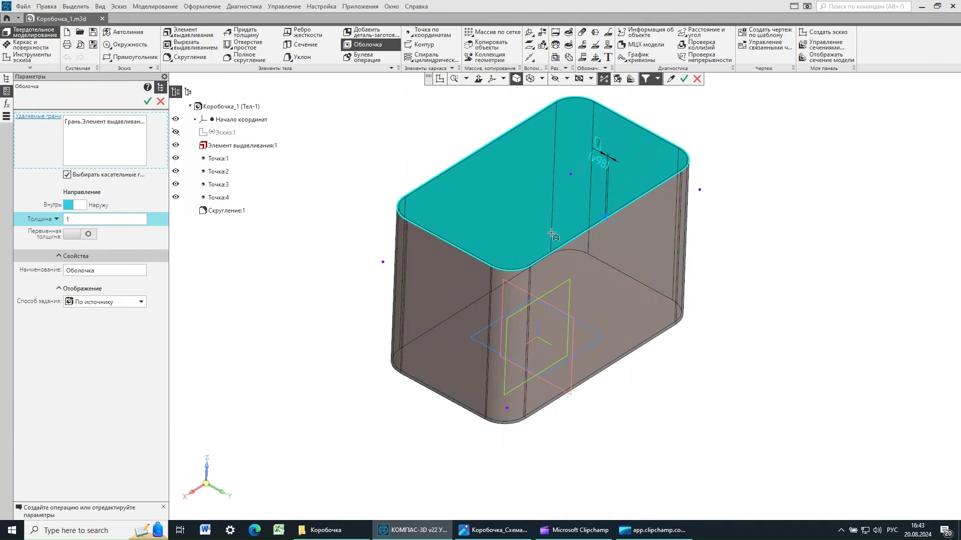
pyautogui.click(72, 220)
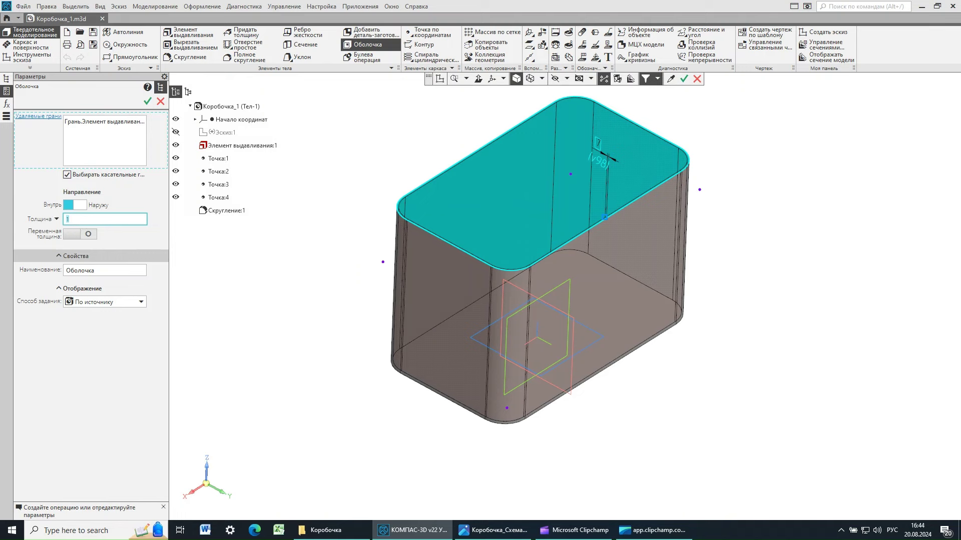
pyautogui.write('10')
pyautogui.click(99, 270)
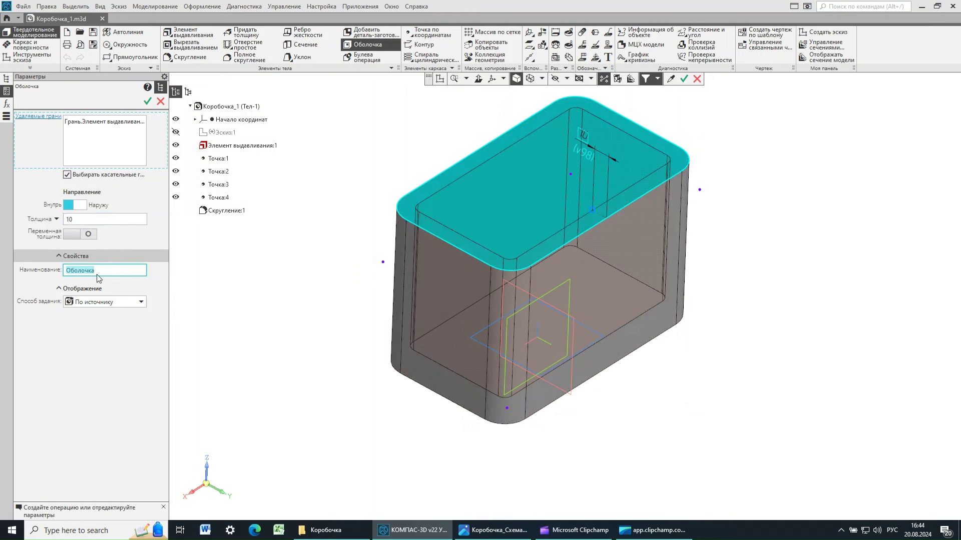
pyautogui.click(98, 271)
pyautogui.click(148, 102)
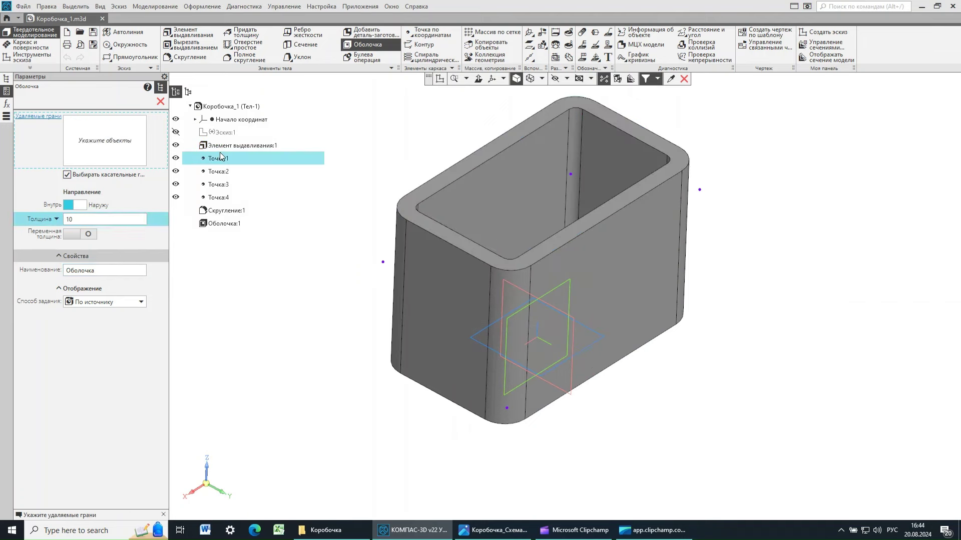
pyautogui.click(161, 102)
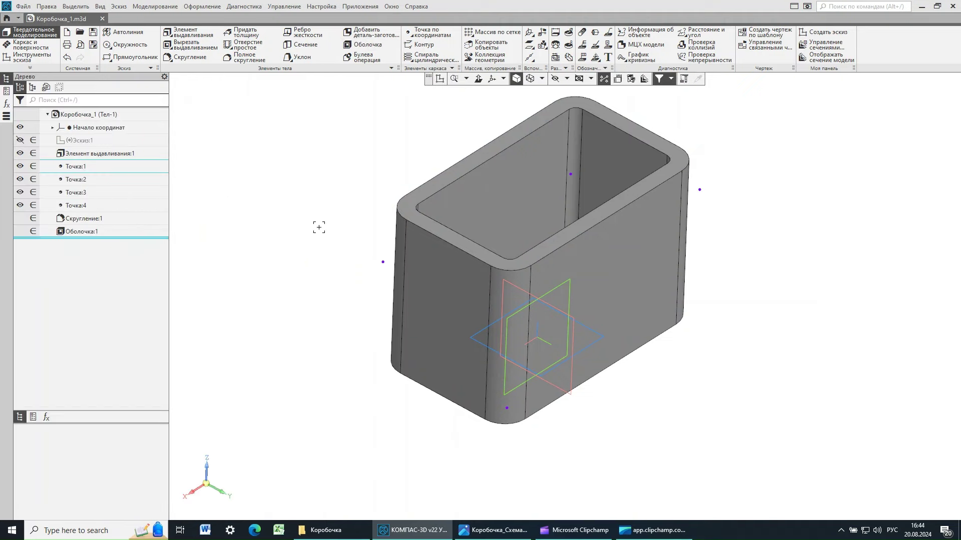
pyautogui.moveTo(319, 227); pyautogui.dragTo(250, 235, button='middle')
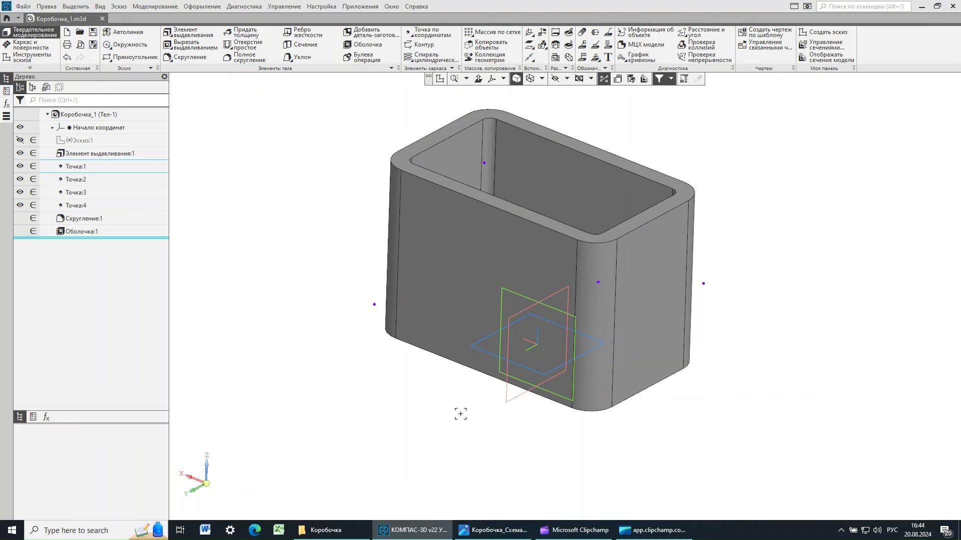
pyautogui.click(100, 7)
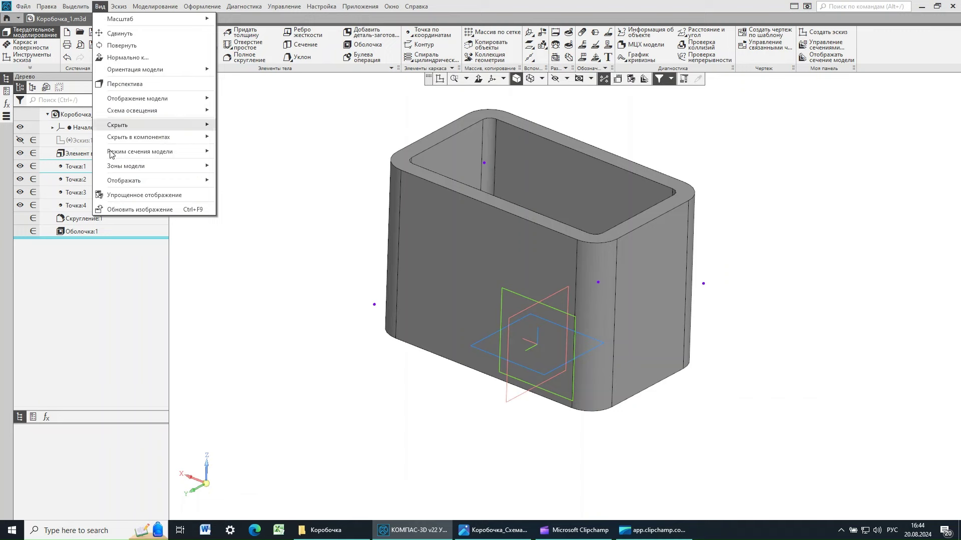
pyautogui.moveTo(111, 156)
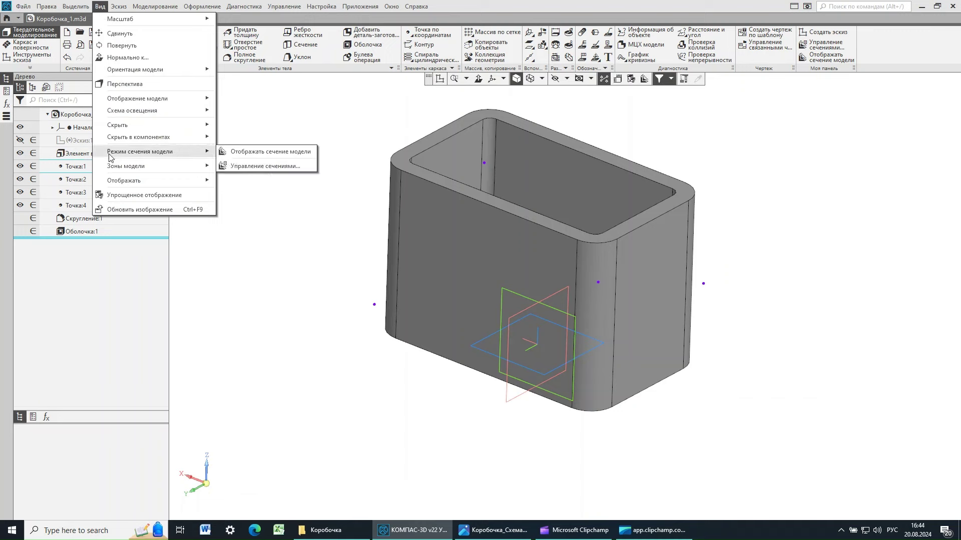
pyautogui.click(260, 152)
pyautogui.click(786, 152)
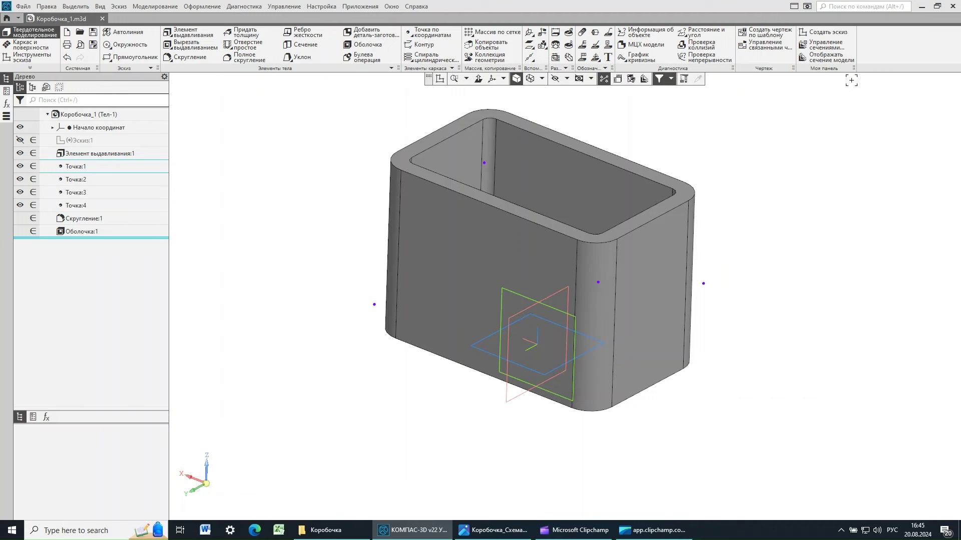
# Open toolbar customization with all commands listed and remove Отображать сечение модели from Моя панель
pyautogui.rightClick(879, 46)
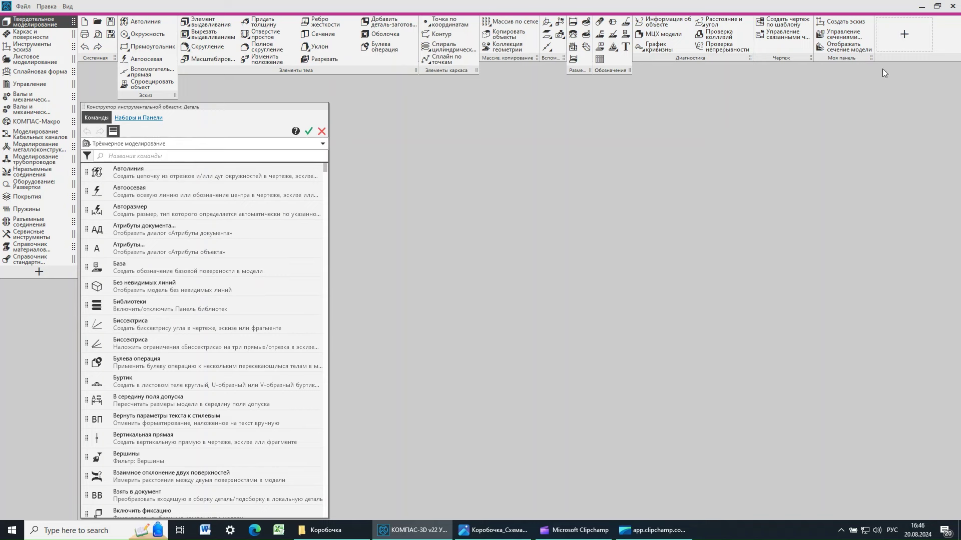
pyautogui.click(323, 145)
pyautogui.click(323, 145)
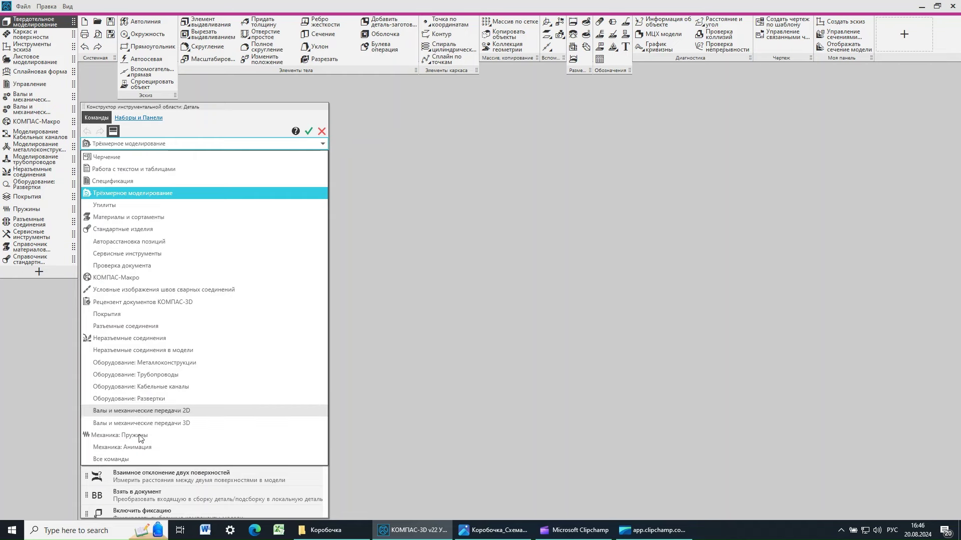
pyautogui.click(119, 459)
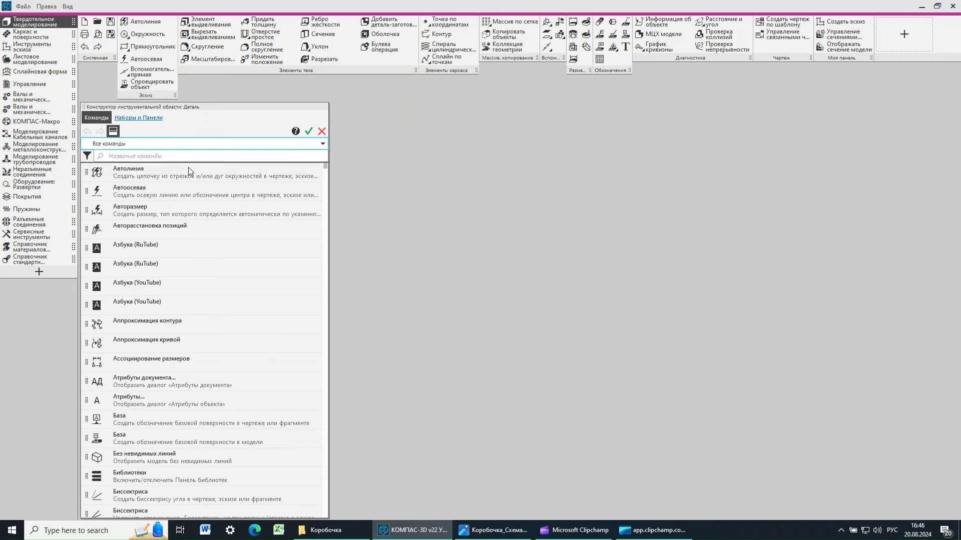
pyautogui.click(859, 57)
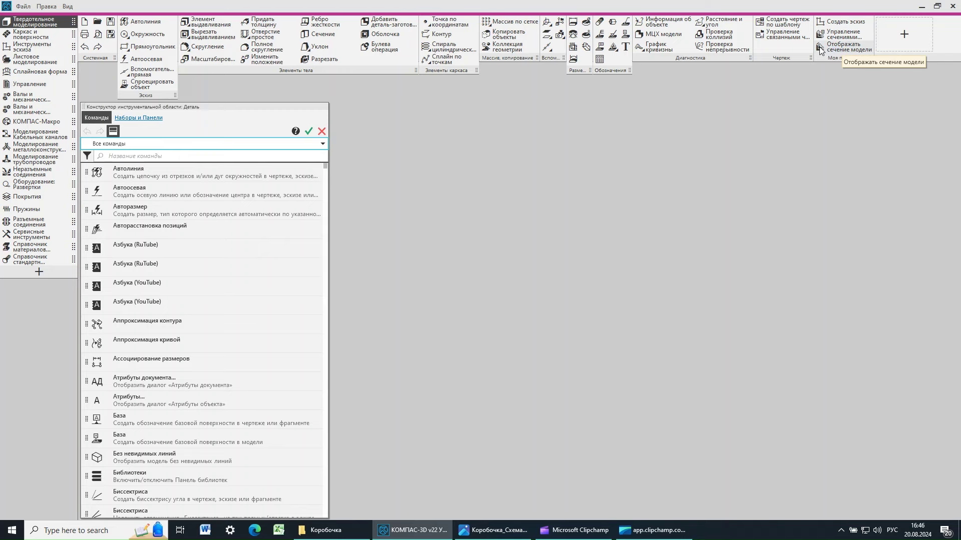
pyautogui.moveTo(823, 50); pyautogui.dragTo(251, 286)
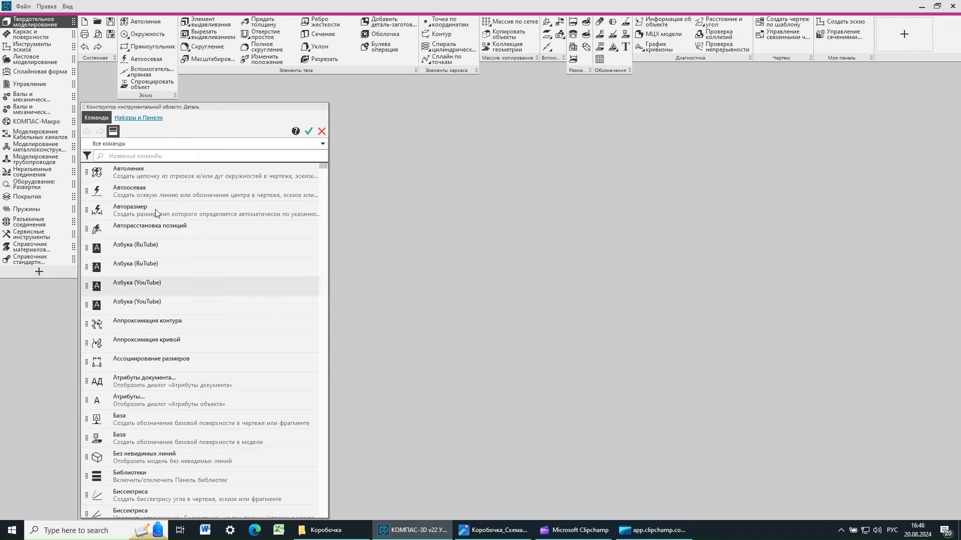
# Search the full command list for "Отоб" to locate the Отображать сечение модели command
pyautogui.click(130, 153)
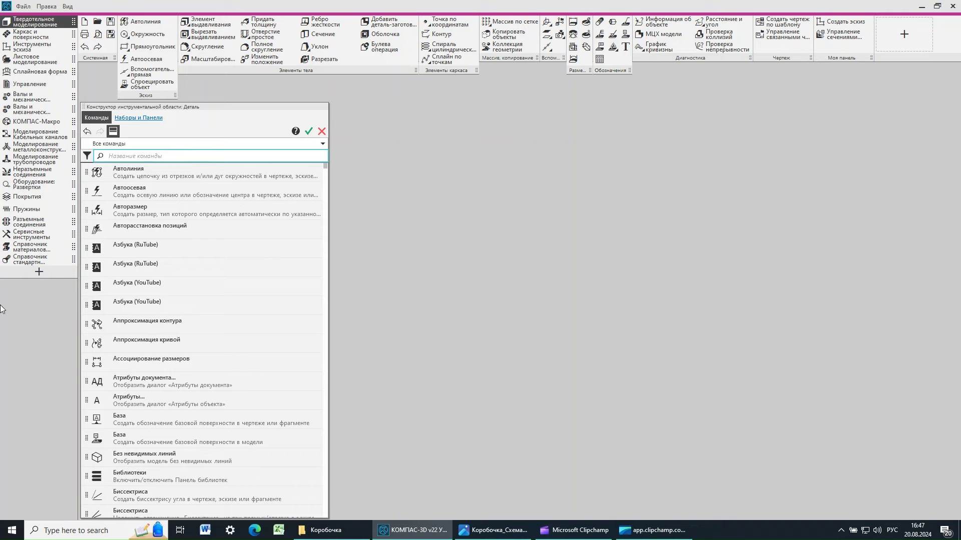
pyautogui.write('Отоо')
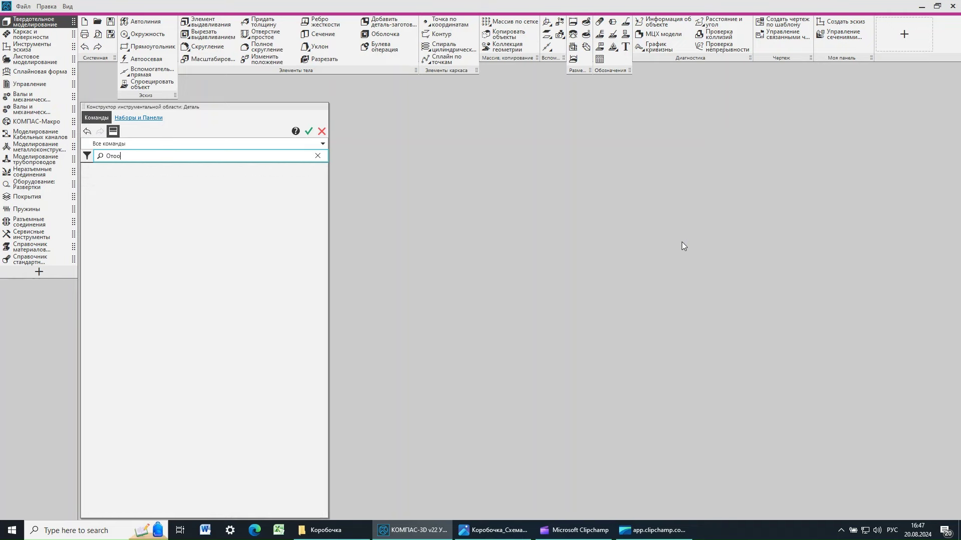
pyautogui.press('BackSpace')
pyautogui.write('бра')
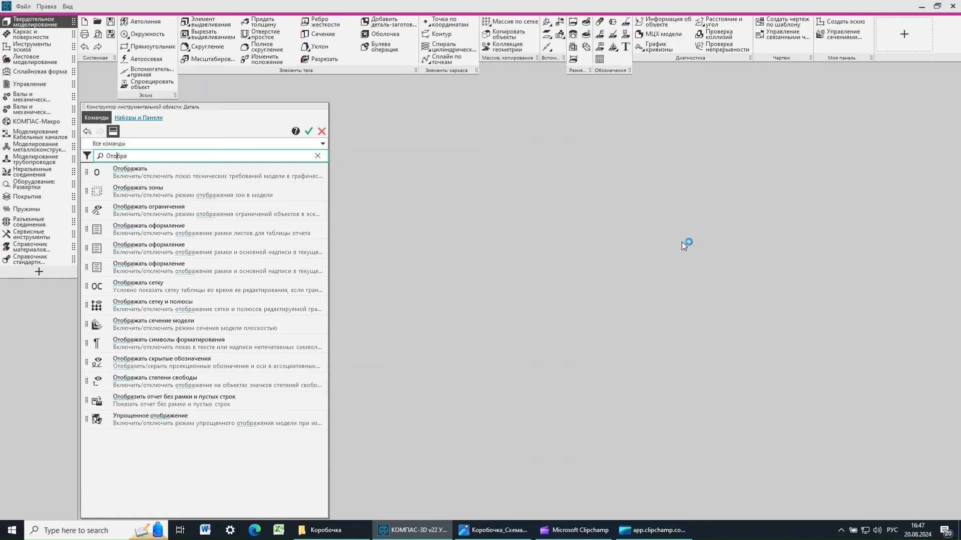
pyautogui.write('жение')
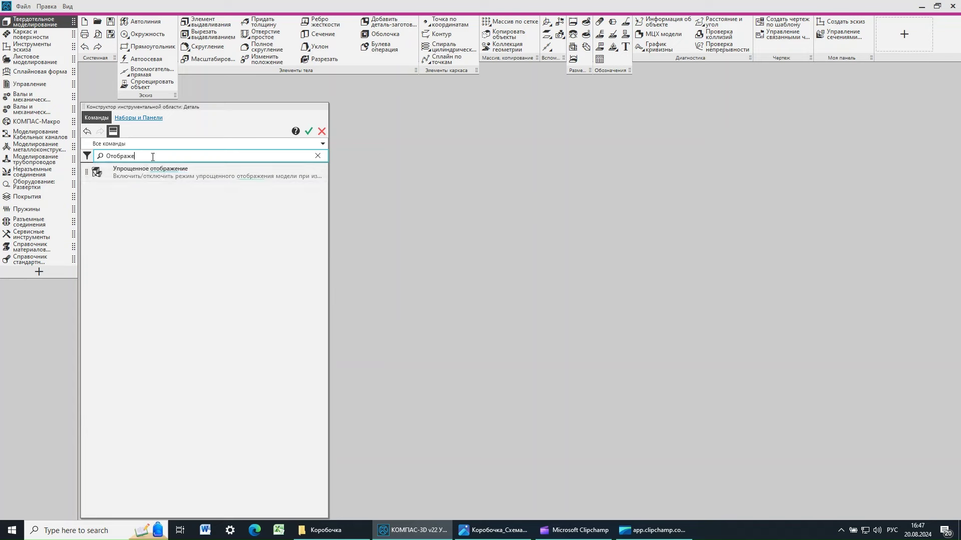
pyautogui.press('BackSpace')
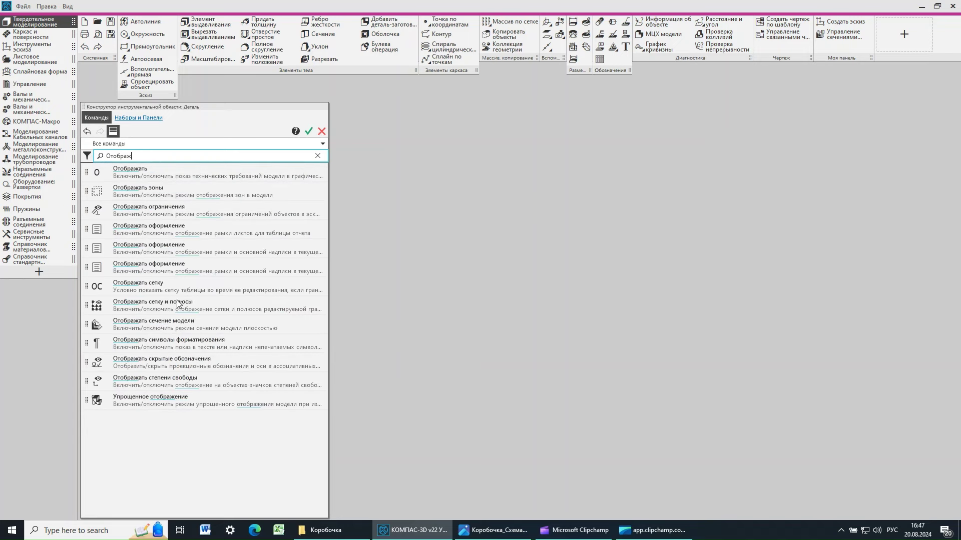
pyautogui.press('BackSpace')
pyautogui.press('BackSpace')
pyautogui.press('BackSpace')
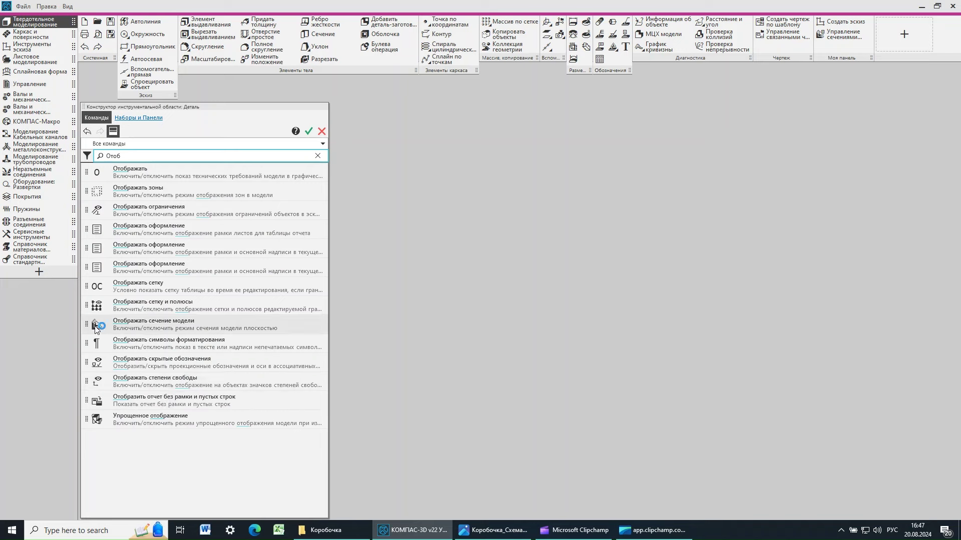
# Put Отображать сечение модели back into Моя панель, discarding the wrongly placed formatting-symbols command, and save the toolbar customization
pyautogui.moveTo(107, 340); pyautogui.dragTo(830, 48)
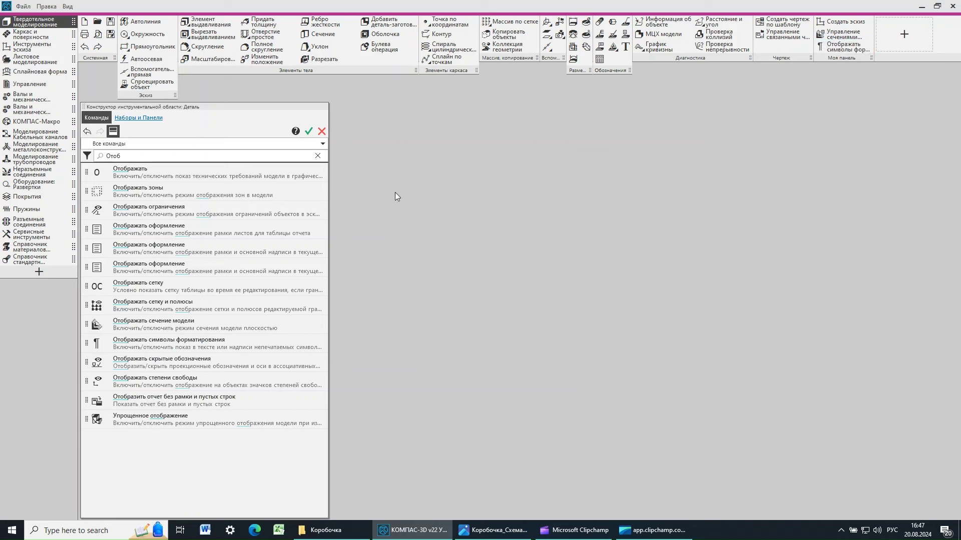
pyautogui.moveTo(832, 50); pyautogui.dragTo(96, 326)
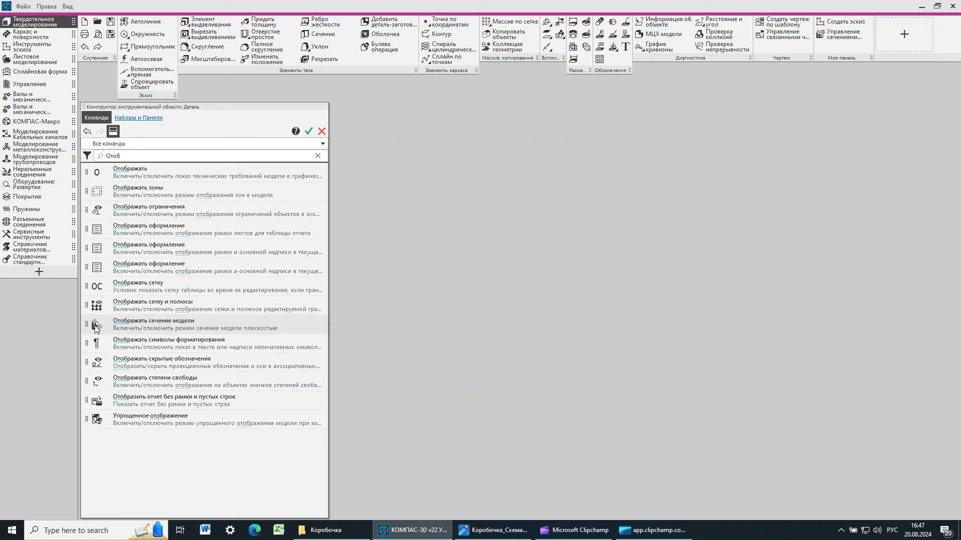
pyautogui.moveTo(96, 327); pyautogui.dragTo(826, 48)
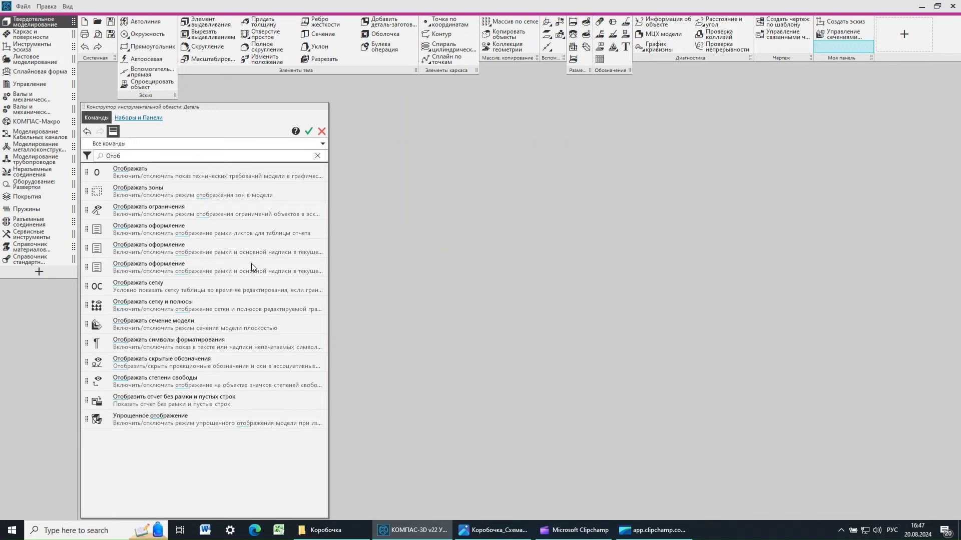
pyautogui.click(309, 132)
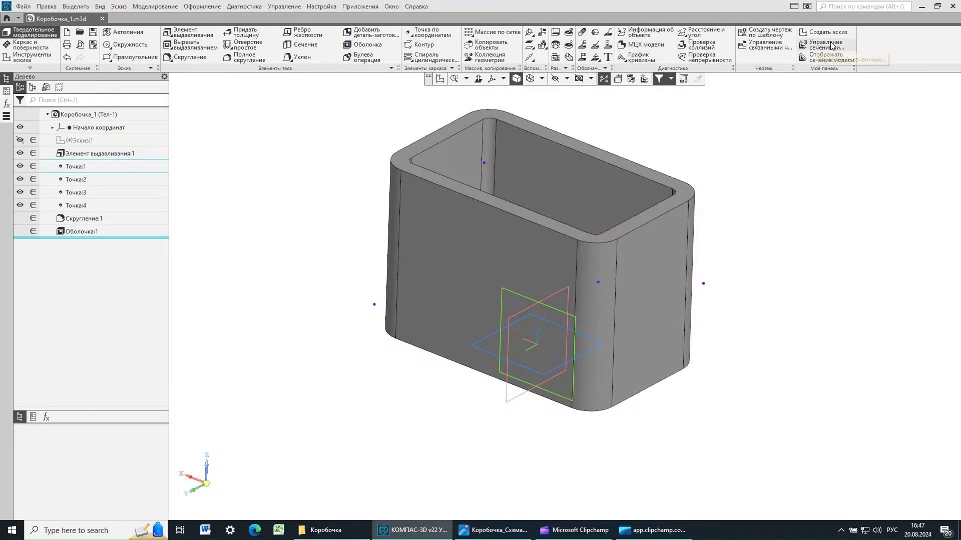
# Create a model section on Плоскость ZY at distance 0, reversing the cut direction to keep the other half of the box
pyautogui.click(830, 44)
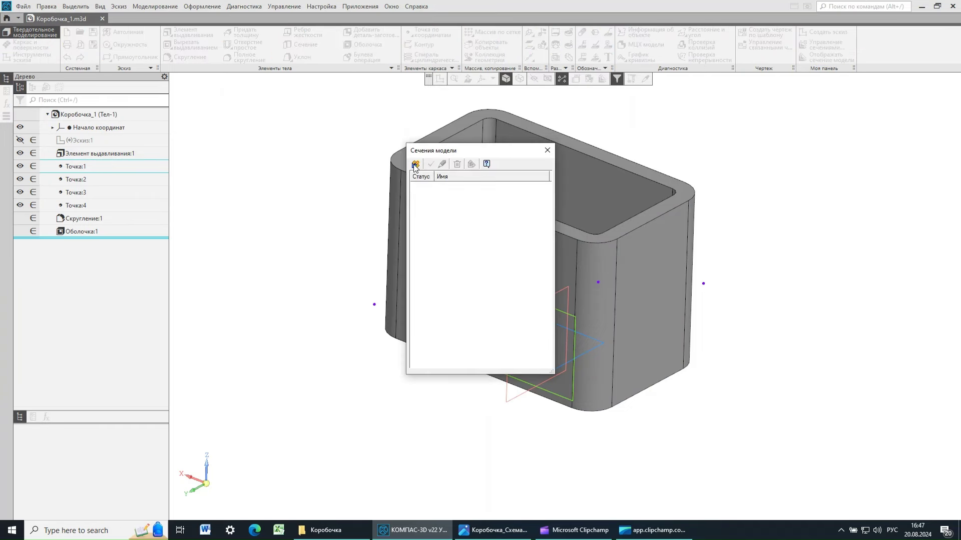
pyautogui.click(415, 165)
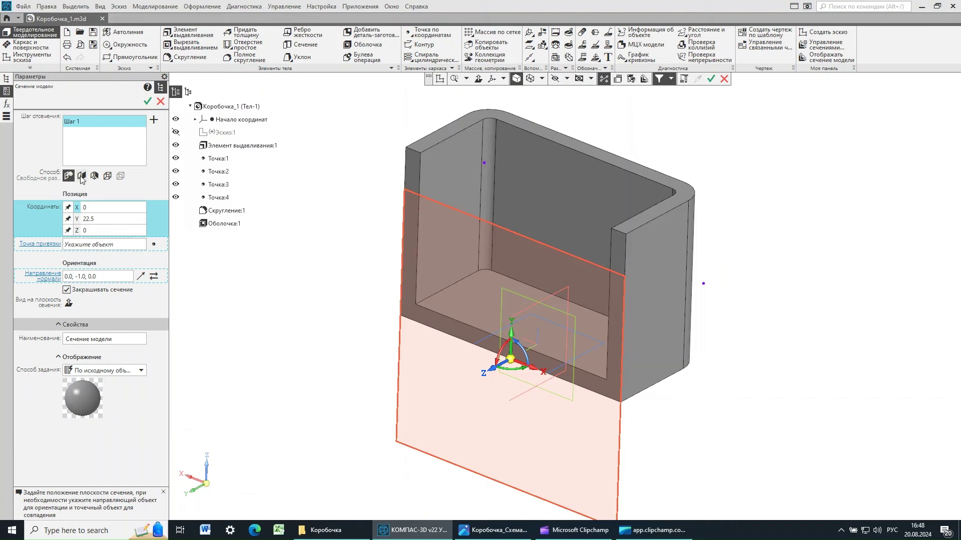
pyautogui.click(507, 400)
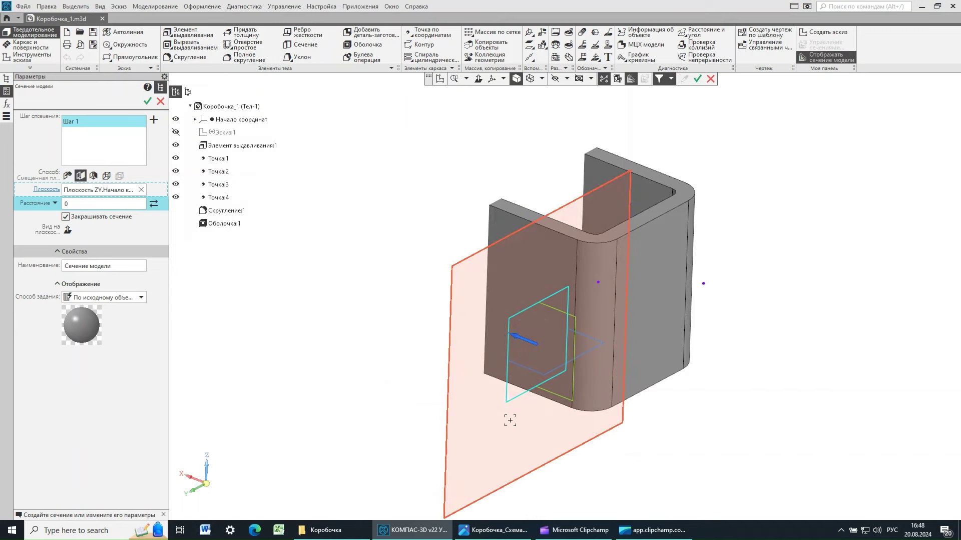
pyautogui.click(154, 204)
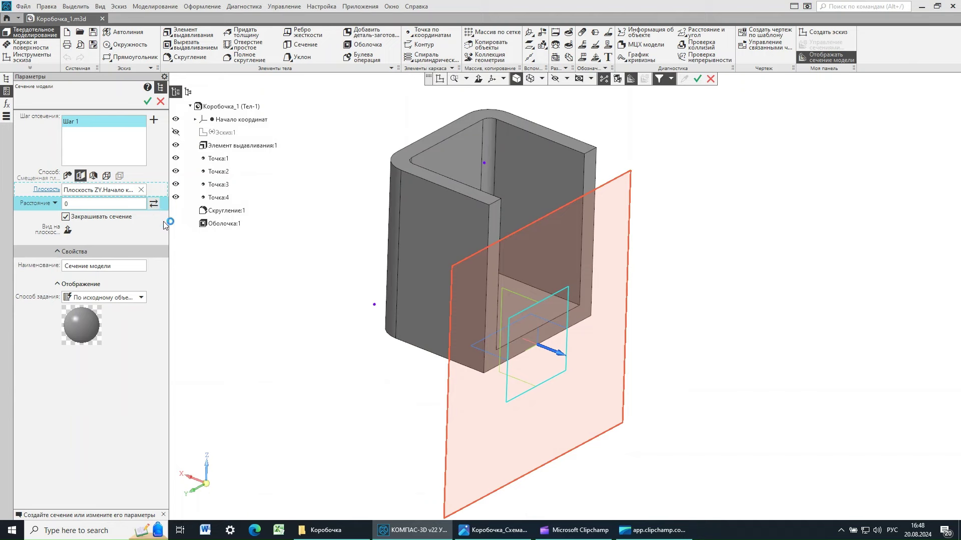
pyautogui.click(146, 102)
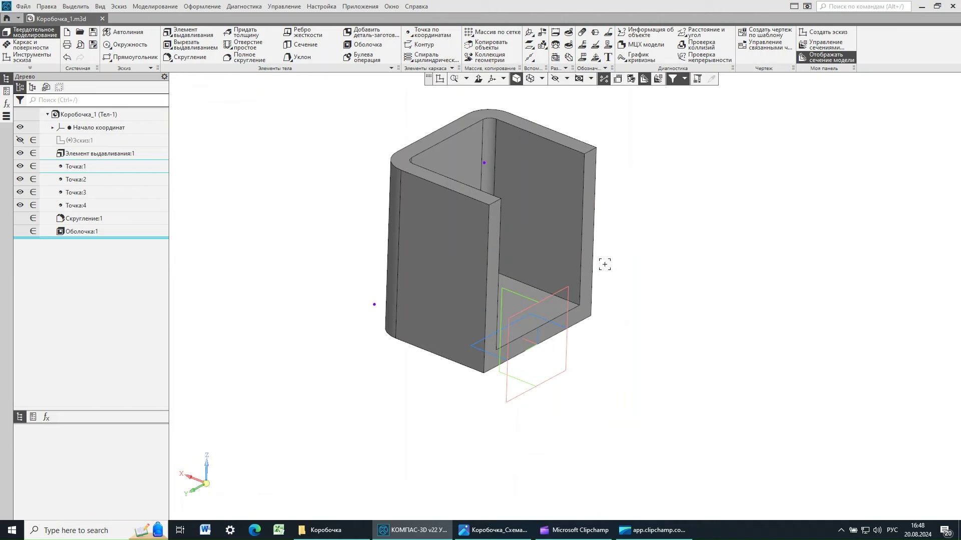
# Toggle the model section display off and on to examine the shelled interior, leaving the whole box shown
pyautogui.click(825, 57)
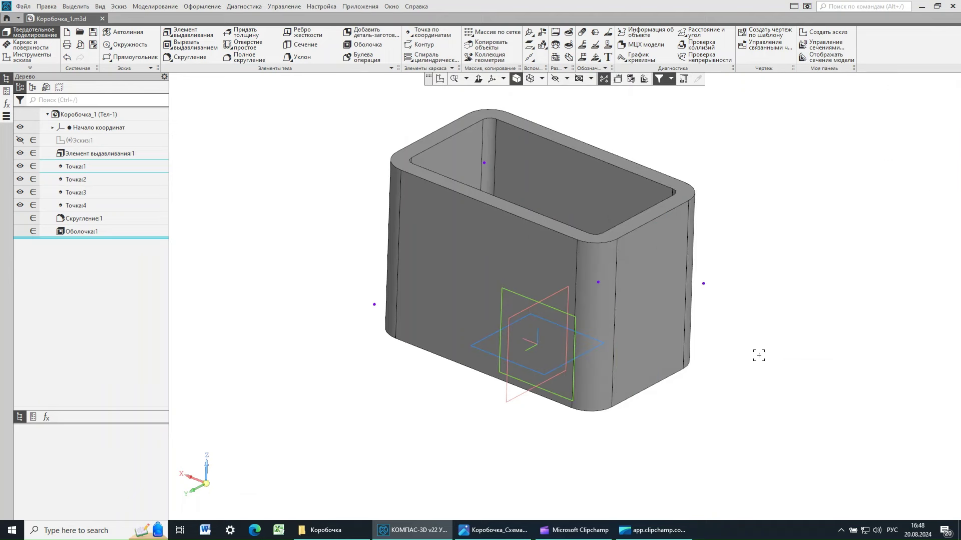
pyautogui.moveTo(767, 247); pyautogui.dragTo(768, 258, button='middle')
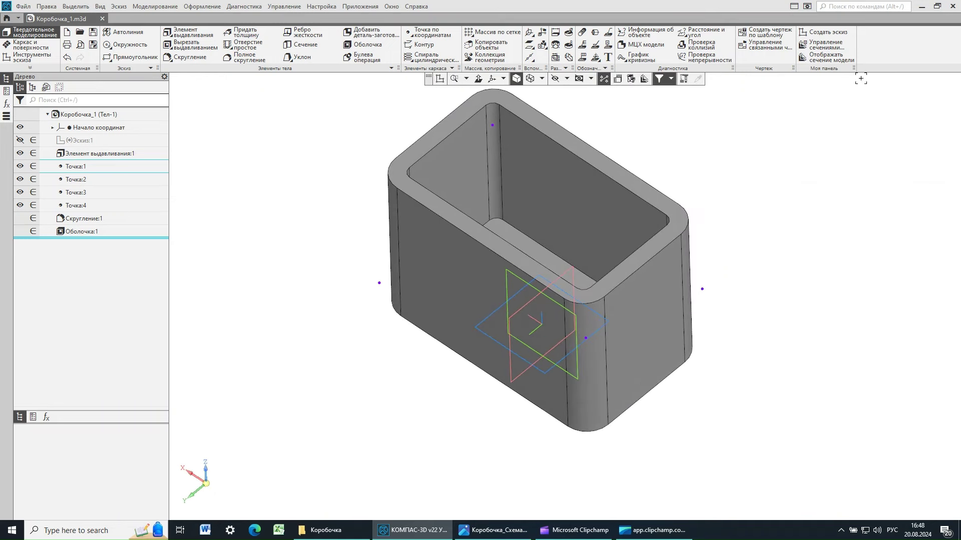
pyautogui.click(826, 57)
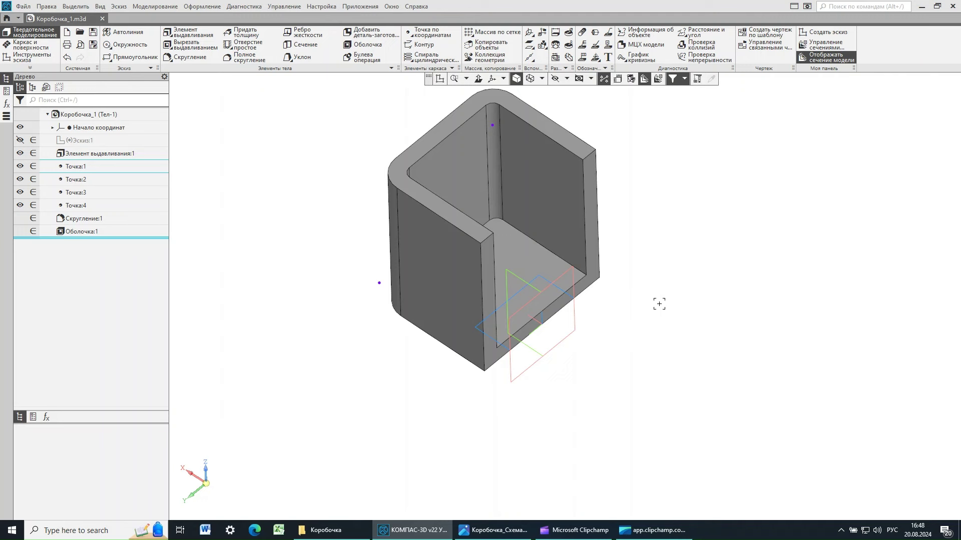
pyautogui.moveTo(659, 304)
pyautogui.mouseDown(button='middle')
pyautogui.moveTo(663, 281)
pyautogui.moveTo(658, 294)
pyautogui.mouseUp(button='middle')
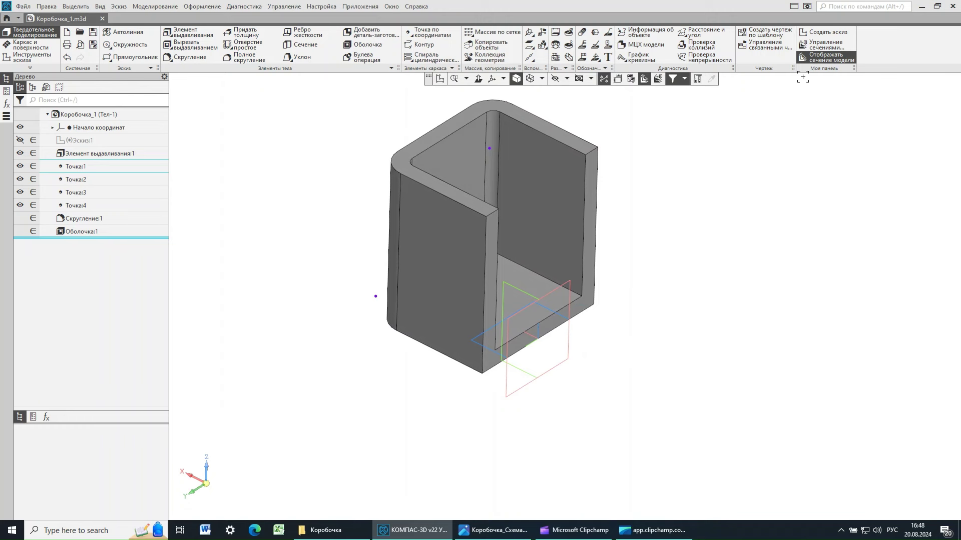
pyautogui.click(825, 58)
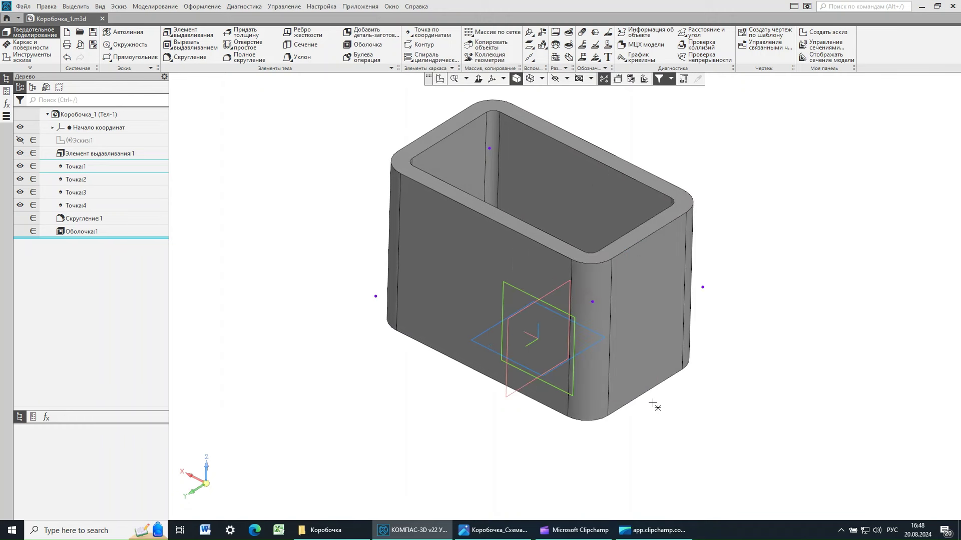
# Draw a line segment by coordinates (Отрезок по координатам) from Точка:1 to the offset point at X -75, Y 45, Z 80
pyautogui.moveTo(394, 426)
pyautogui.mouseDown(button='middle')
pyautogui.moveTo(384, 439)
pyautogui.moveTo(386, 414)
pyautogui.moveTo(422, 421)
pyautogui.moveTo(397, 417)
pyautogui.moveTo(398, 425)
pyautogui.mouseUp(button='middle')
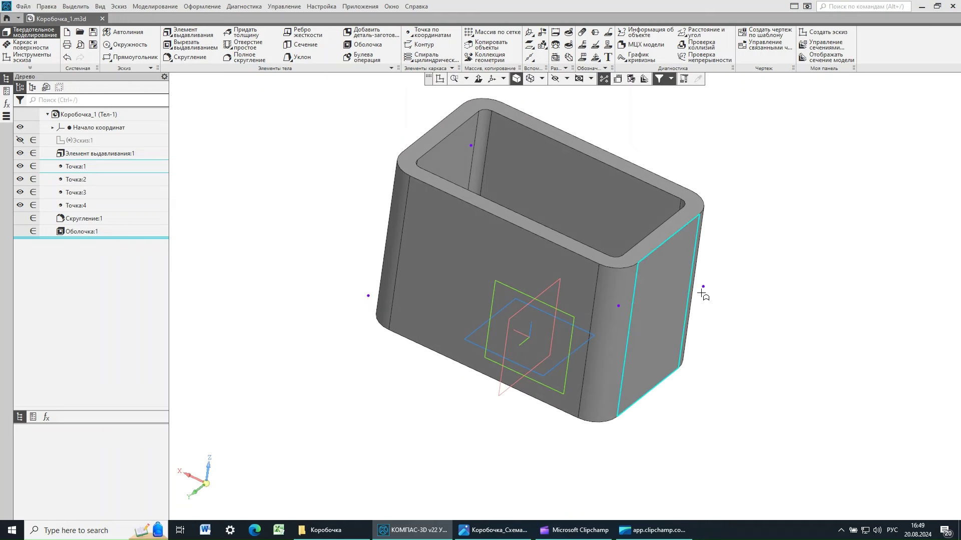
pyautogui.moveTo(323, 433)
pyautogui.mouseDown(button='middle')
pyautogui.moveTo(332, 425)
pyautogui.moveTo(347, 442)
pyautogui.moveTo(328, 437)
pyautogui.mouseUp(button='middle')
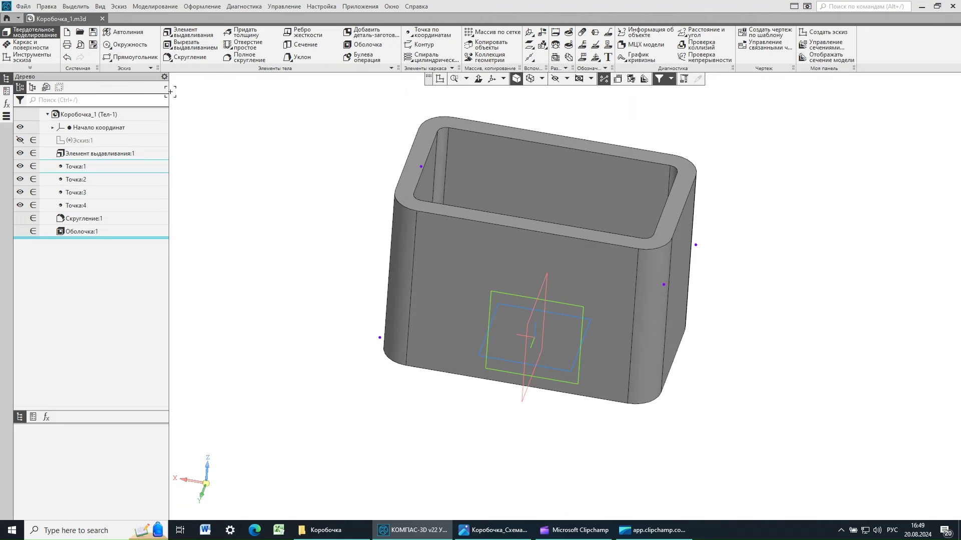
pyautogui.click(23, 46)
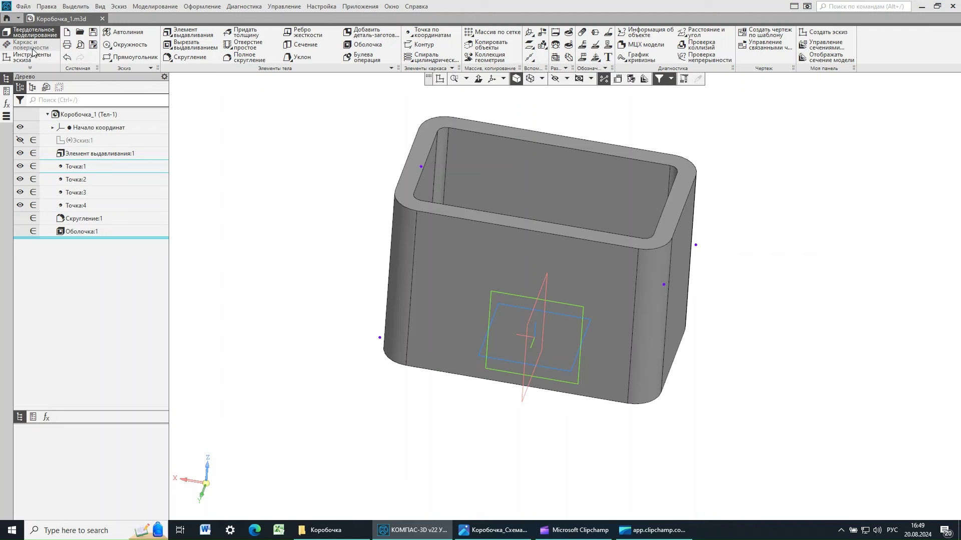
pyautogui.click(31, 48)
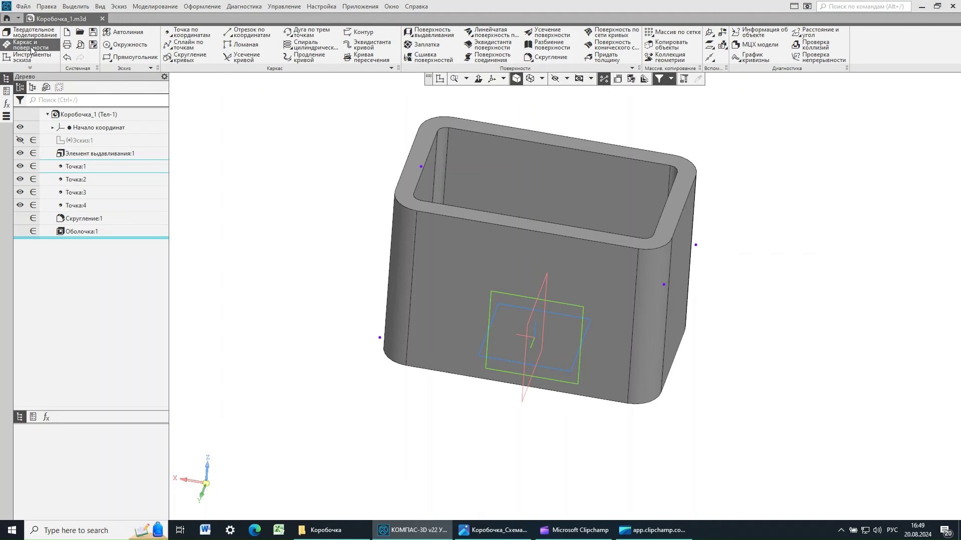
pyautogui.click(244, 34)
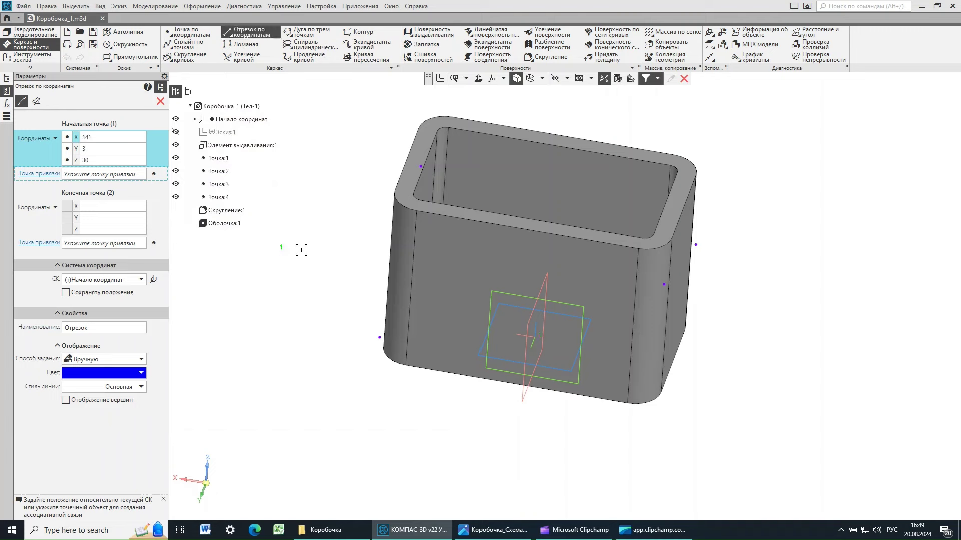
pyautogui.click(380, 339)
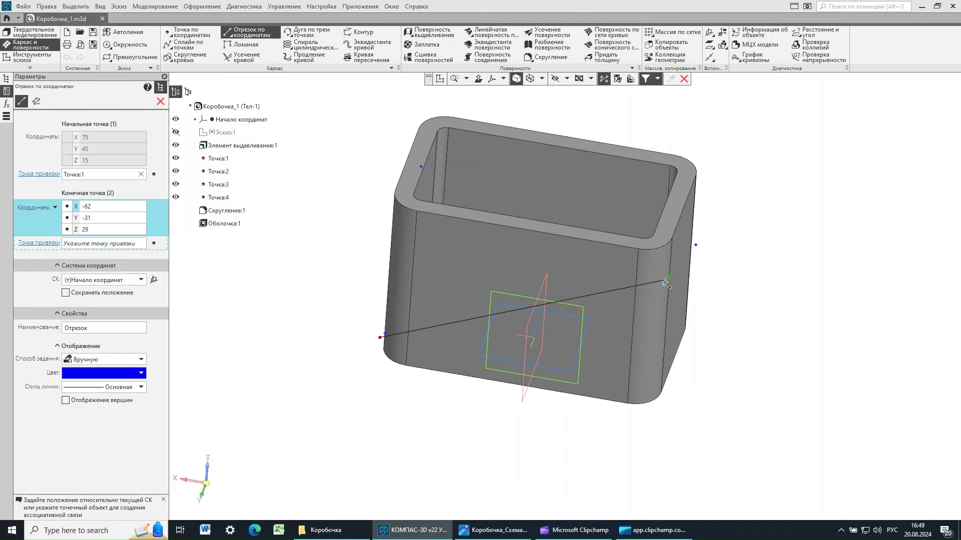
pyautogui.click(760, 293)
# Draw a second segment from the first segment's end to the offset point at X -75, Y -45, Z 45
pyautogui.moveTo(759, 293); pyautogui.dragTo(739, 293, button='middle')
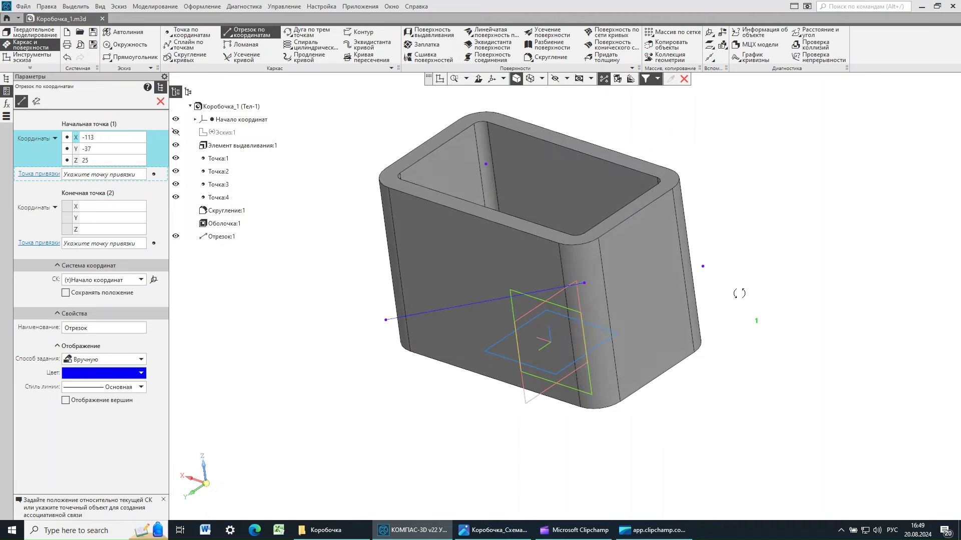
pyautogui.click(584, 283)
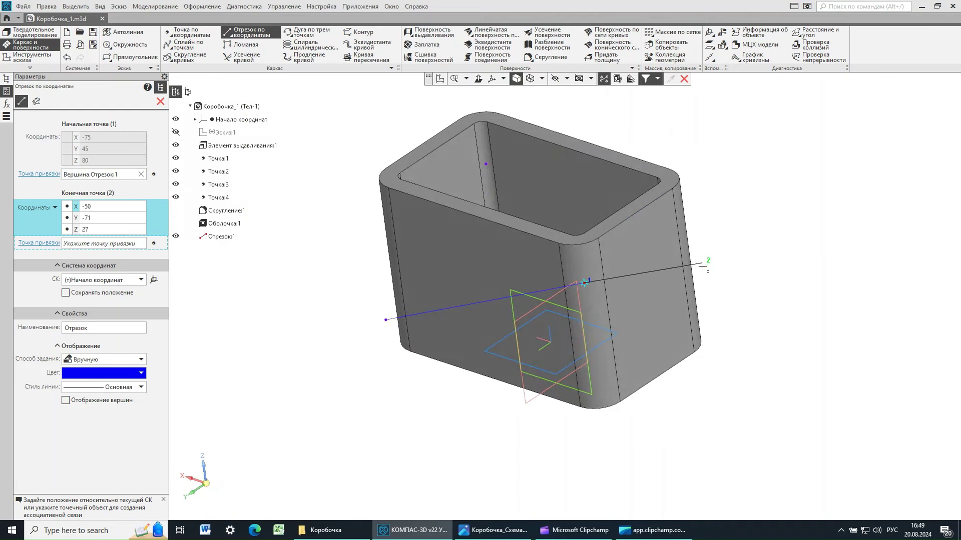
pyautogui.click(751, 220)
# Draw a third segment by coordinates from the second segment's end to the offset point at X 75, Y -45, Z 65
pyautogui.moveTo(752, 228); pyautogui.dragTo(680, 235, button='middle')
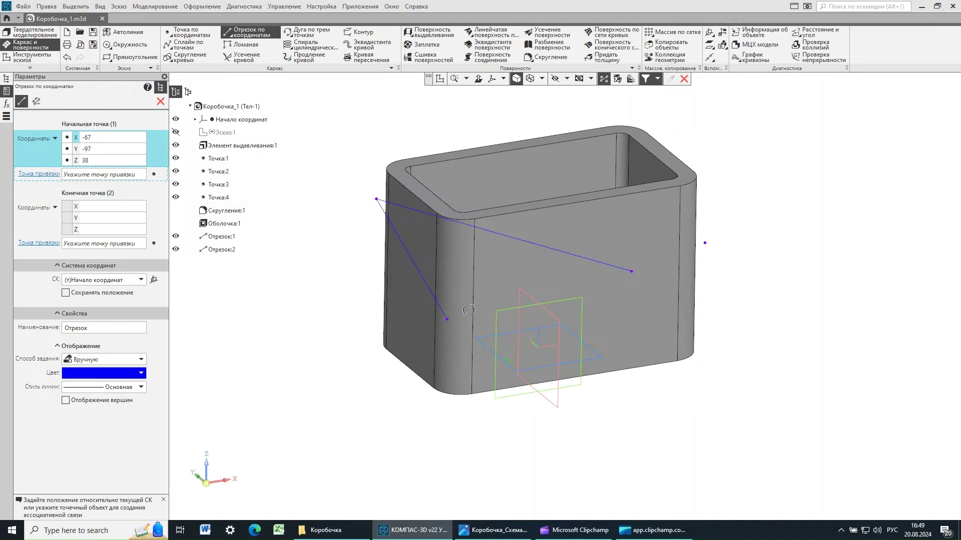
pyautogui.click(448, 320)
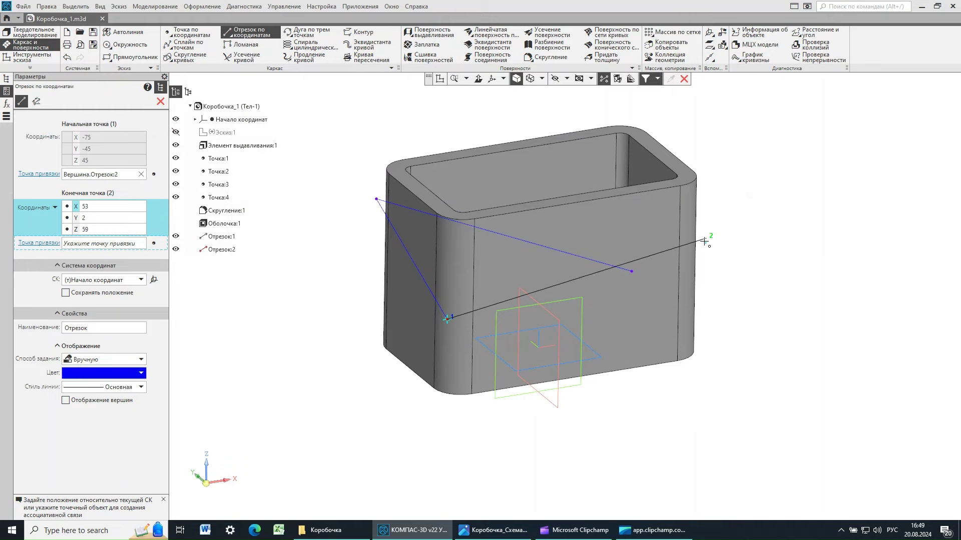
pyautogui.moveTo(761, 227); pyautogui.dragTo(722, 207, button='middle')
pyautogui.press('Return')
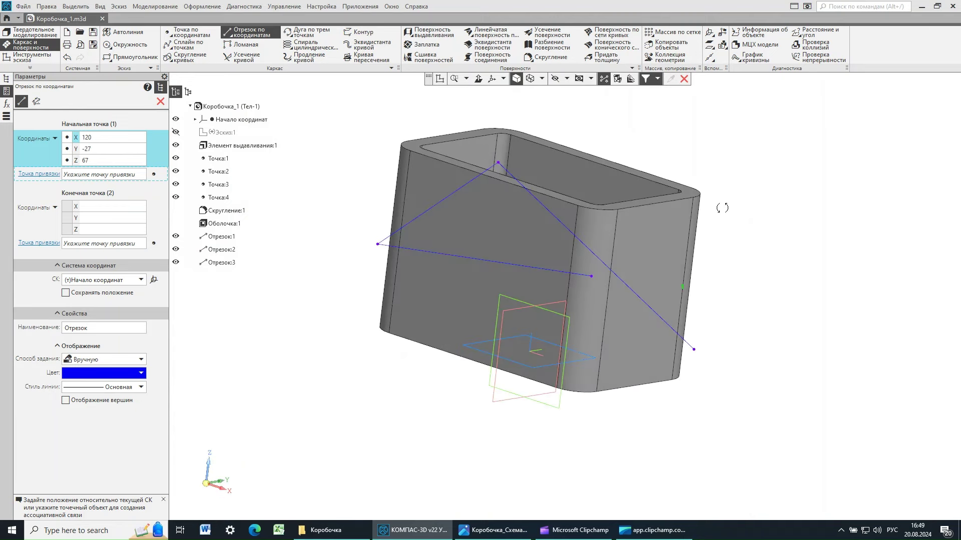
# Close the spatial loop with a fourth segment from X 75, Y -45, Z 65 to the offset point at X 75, Y 45, Z 15
pyautogui.click(591, 276)
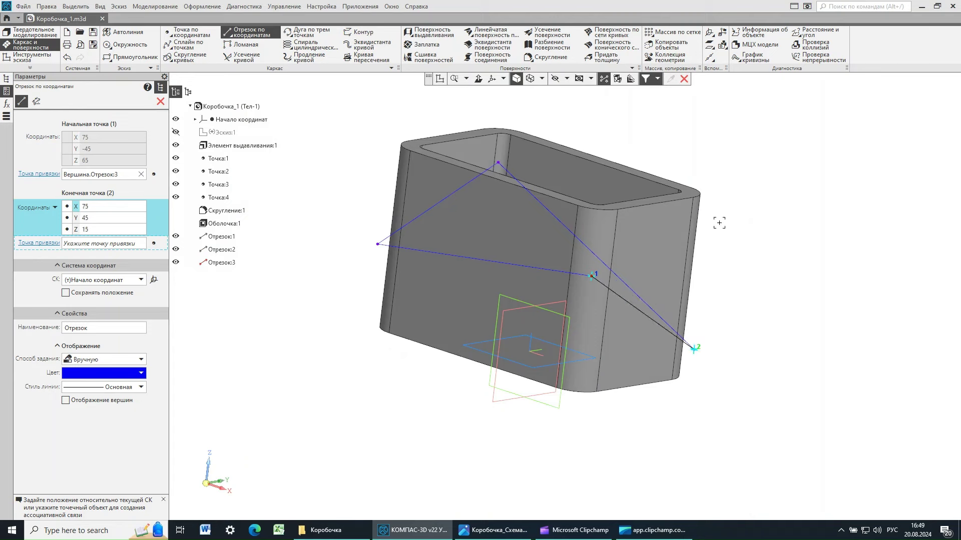
pyautogui.press('Return')
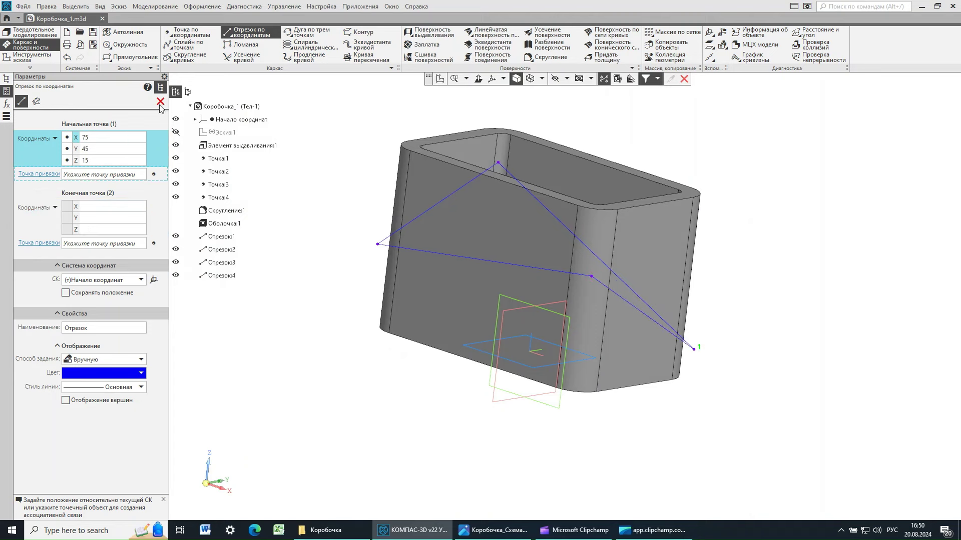
pyautogui.press('Escape')
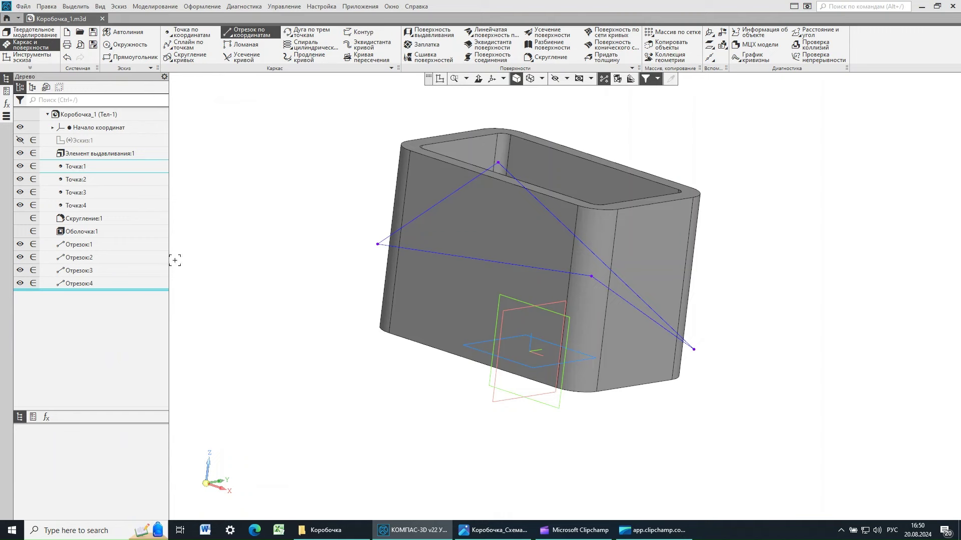
pyautogui.click(73, 245)
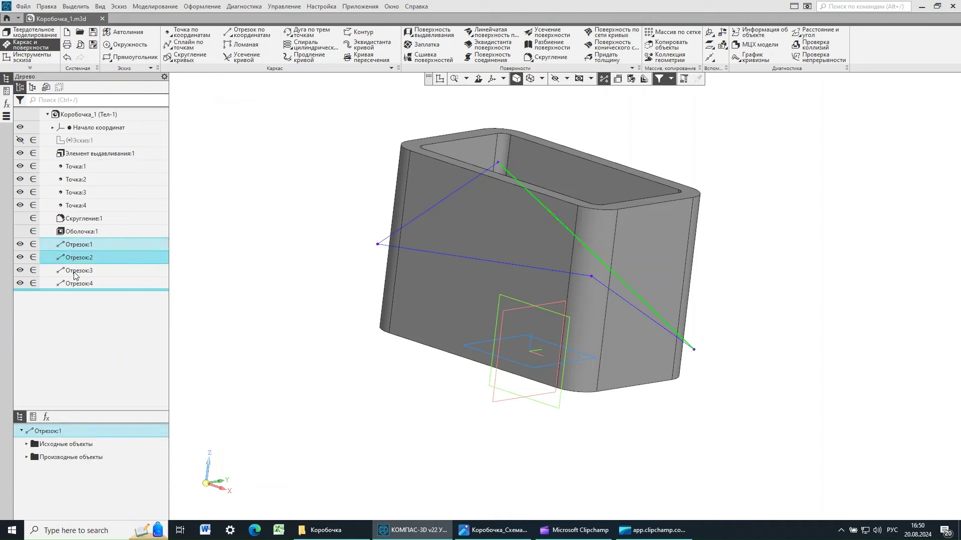
pyautogui.click(741, 301)
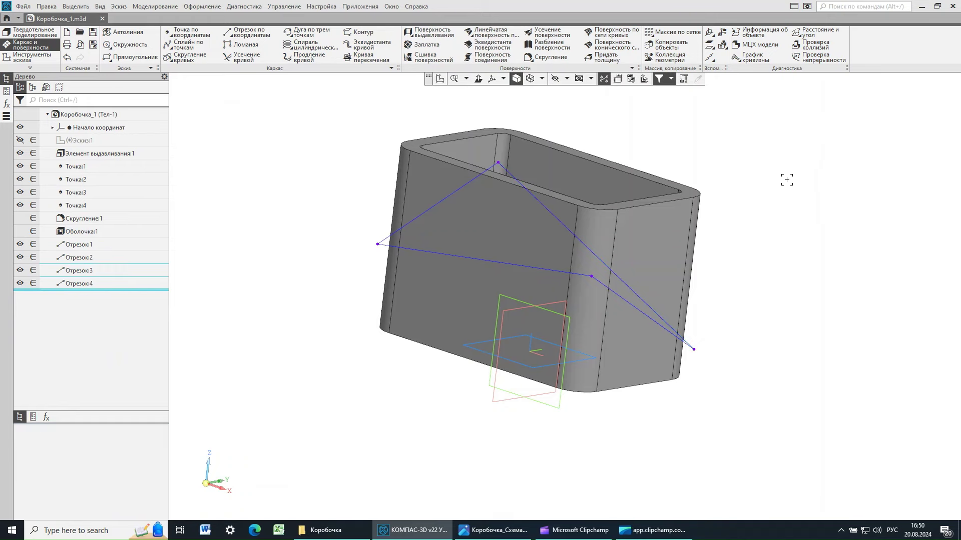
# Create a Поверхность по сети кривых with Отрезок:4 and Отрезок:2 in direction U, Отрезок:3 and Отрезок:1 in direction V, and save the model
pyautogui.moveTo(791, 177); pyautogui.dragTo(769, 174, button='middle')
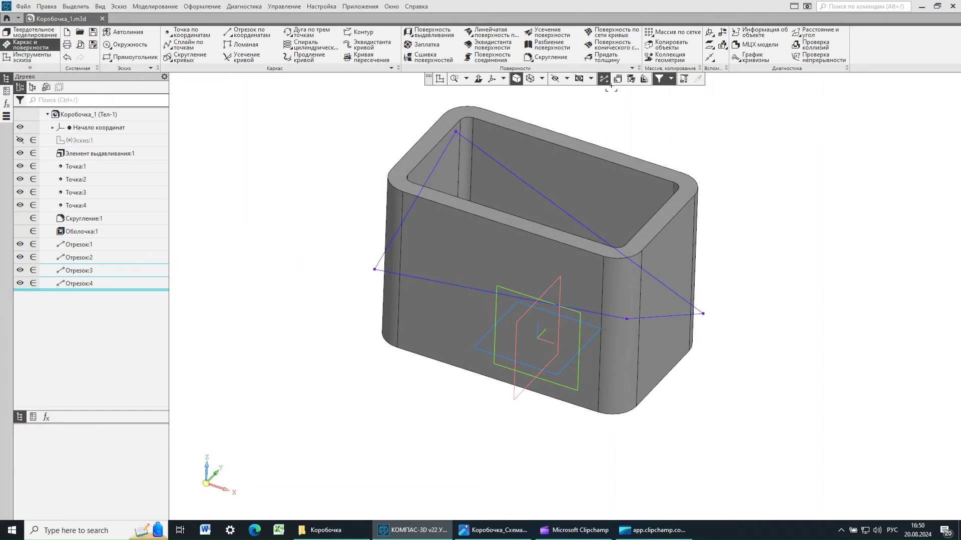
pyautogui.click(614, 36)
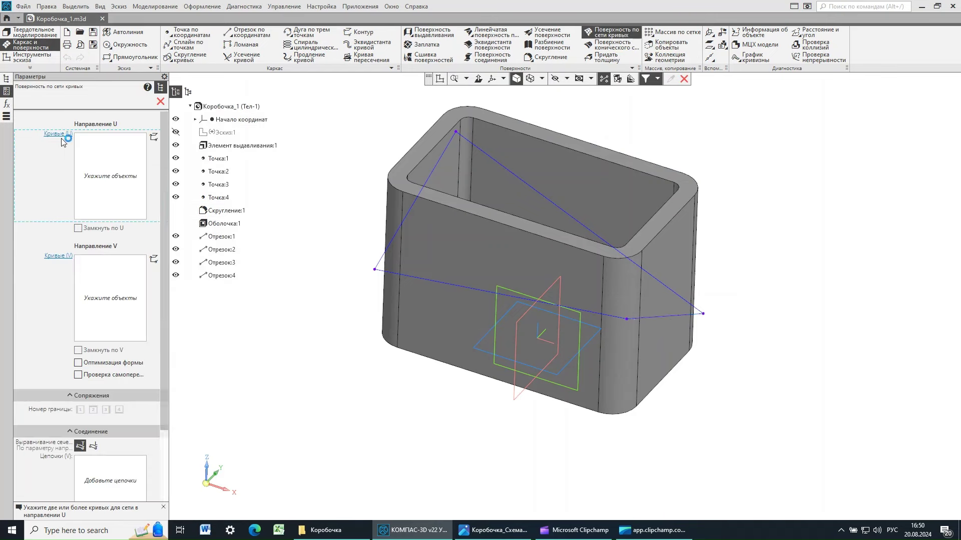
pyautogui.click(671, 316)
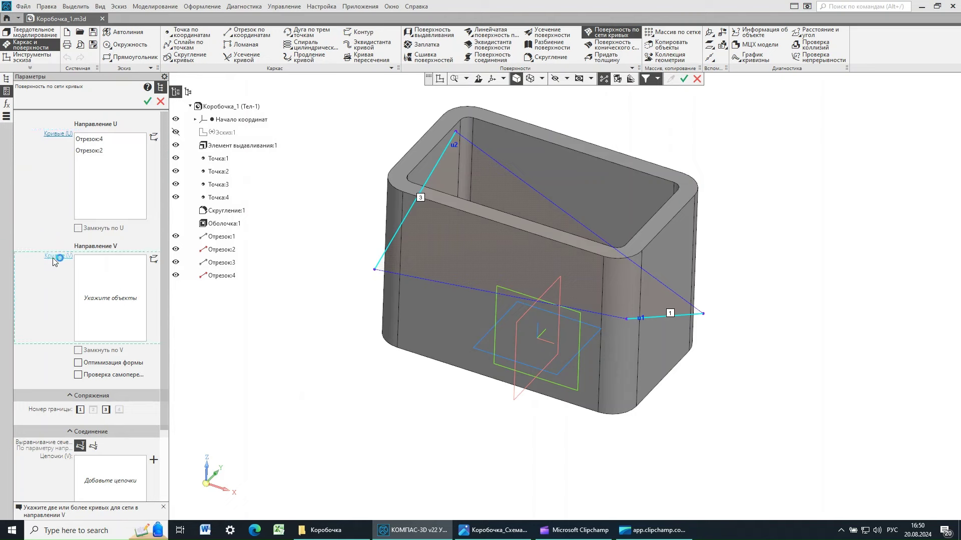
pyautogui.click(418, 279)
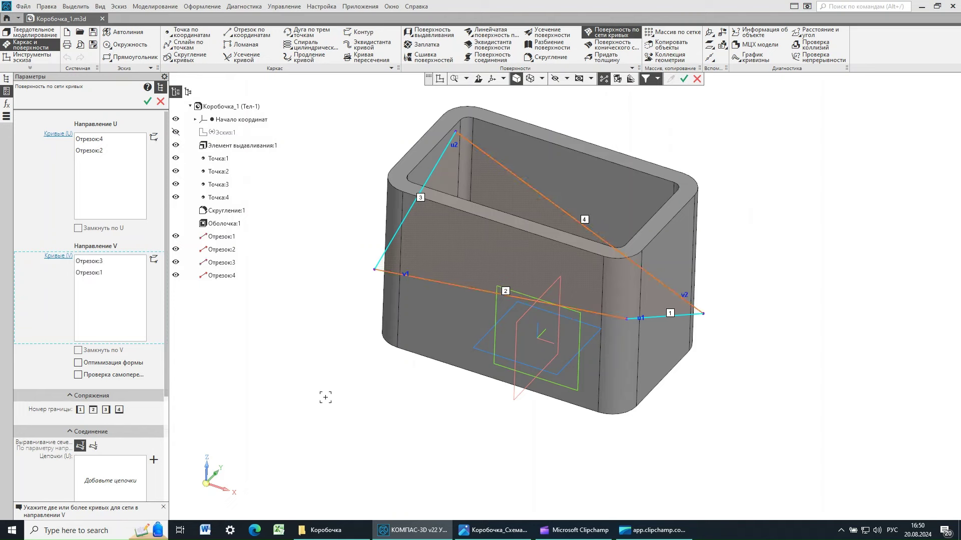
pyautogui.click(148, 103)
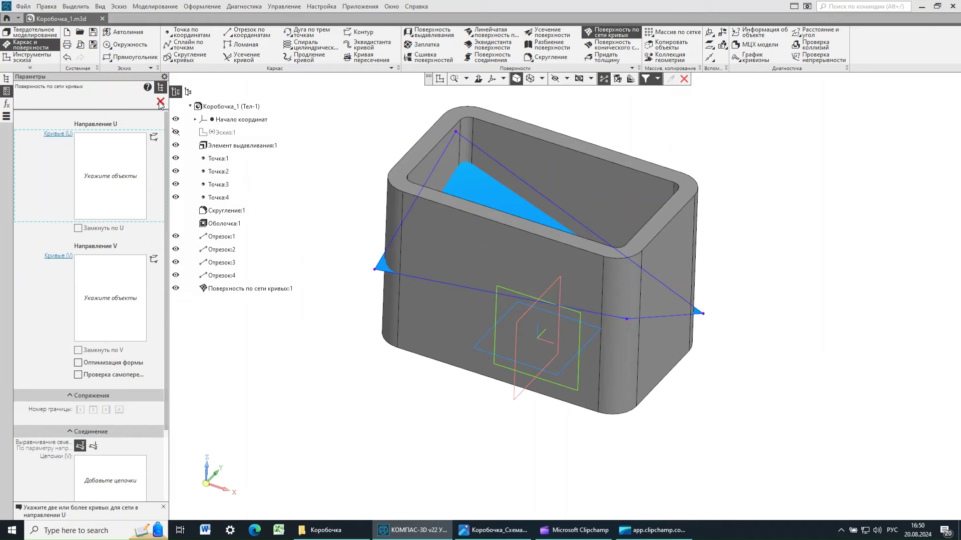
pyautogui.click(160, 102)
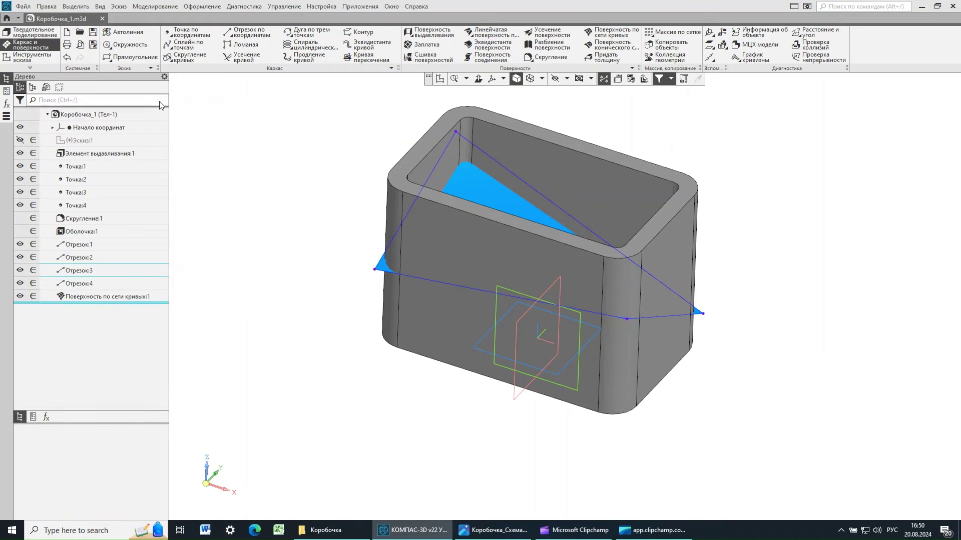
pyautogui.moveTo(273, 255)
pyautogui.mouseDown(button='middle')
pyautogui.moveTo(318, 247)
pyautogui.moveTo(305, 240)
pyautogui.moveTo(260, 264)
pyautogui.moveTo(250, 215)
pyautogui.moveTo(276, 259)
pyautogui.moveTo(260, 266)
pyautogui.moveTo(279, 255)
pyautogui.moveTo(272, 251)
pyautogui.mouseUp(button='middle')
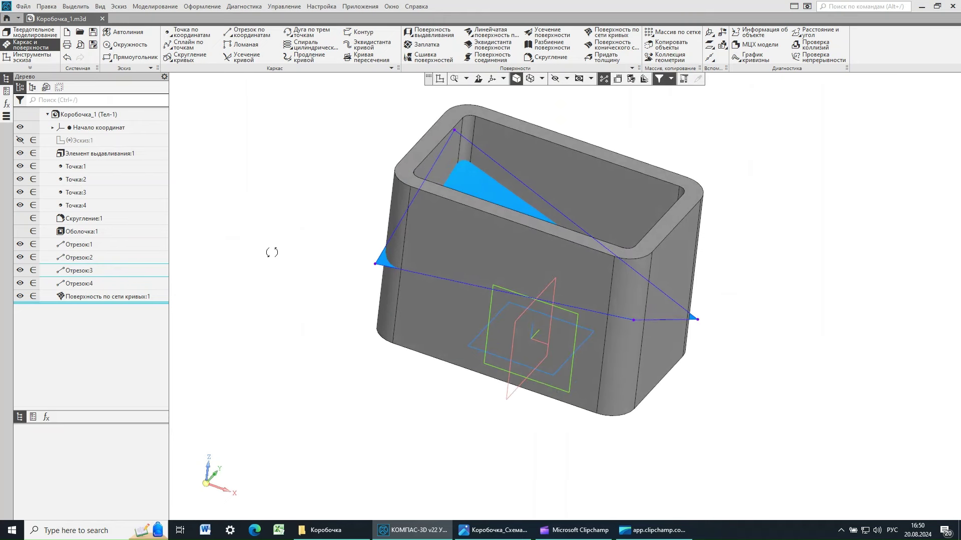
pyautogui.click(93, 32)
# Set up a body section (Сечение) with the curve-network surface as the cutting object, applied only to the selected body Тело 1
pyautogui.click(30, 34)
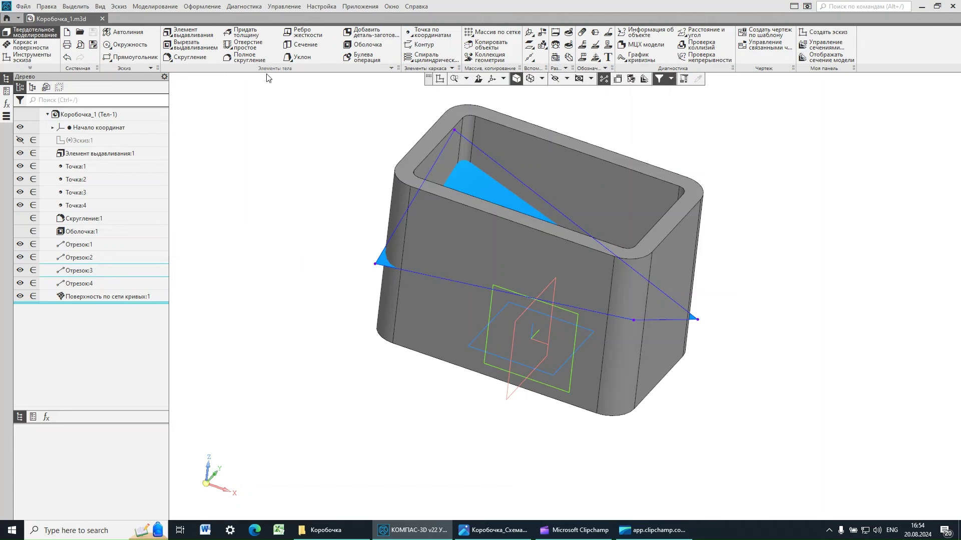
pyautogui.click(392, 68)
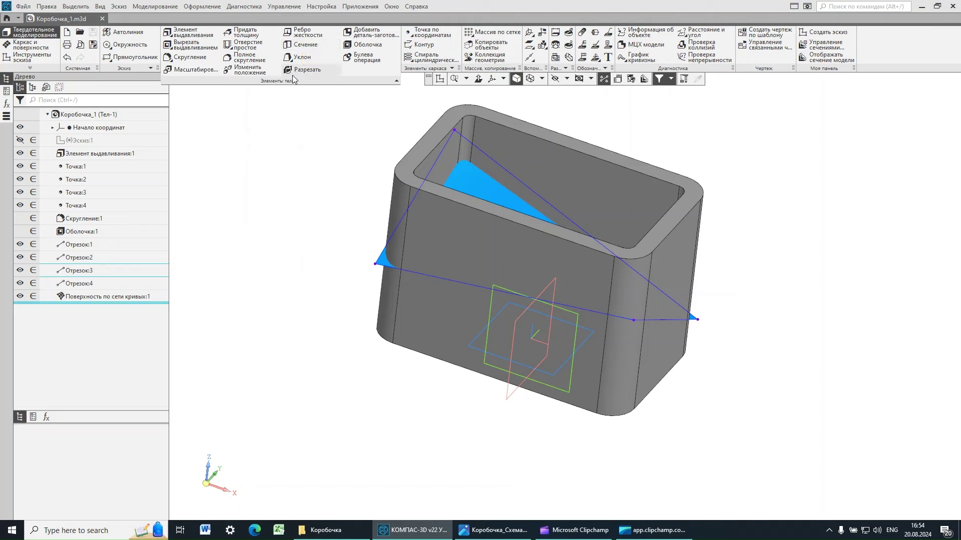
pyautogui.click(305, 45)
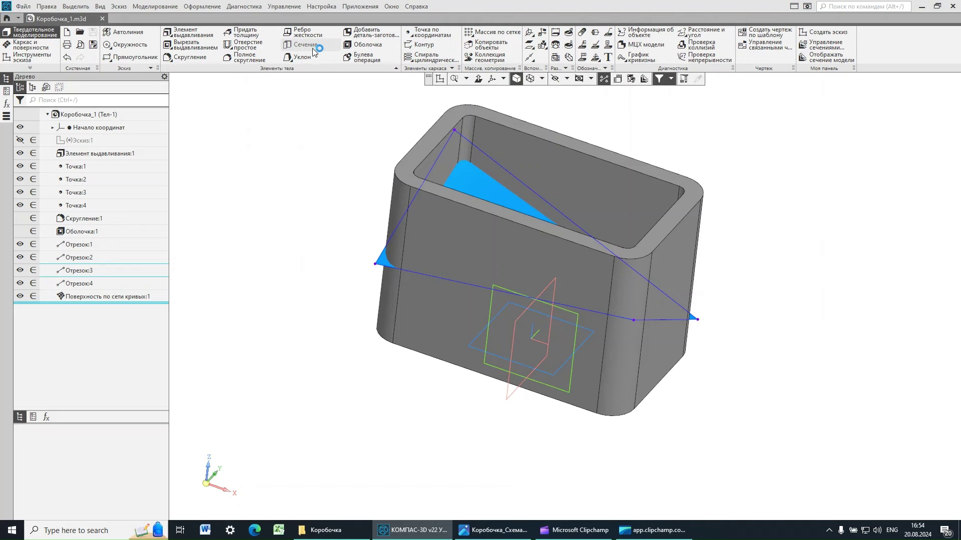
pyautogui.click(382, 260)
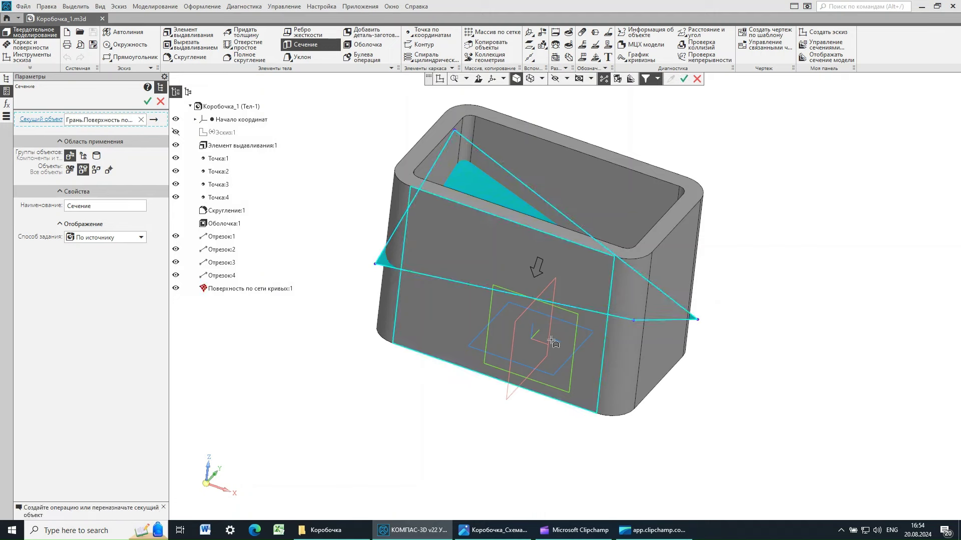
pyautogui.click(96, 156)
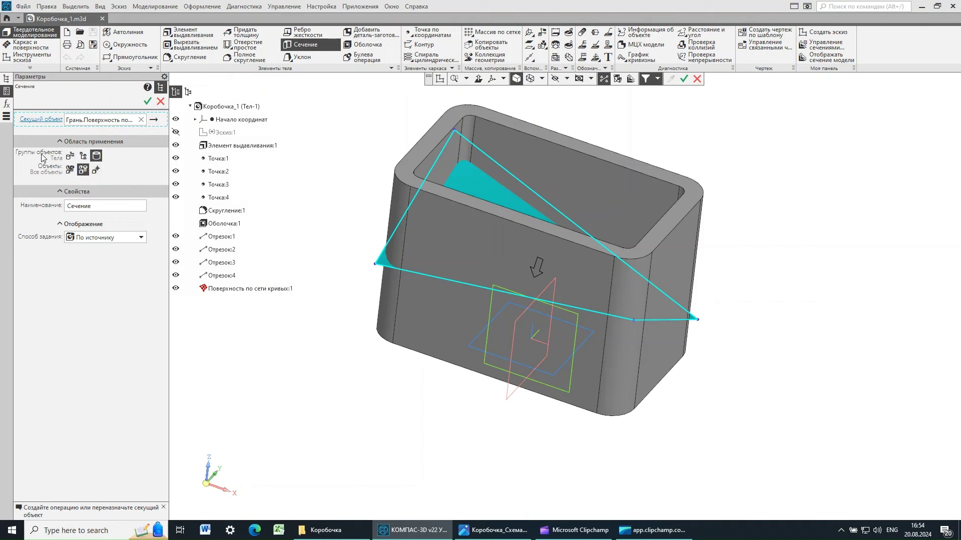
pyautogui.click(96, 170)
pyautogui.click(98, 170)
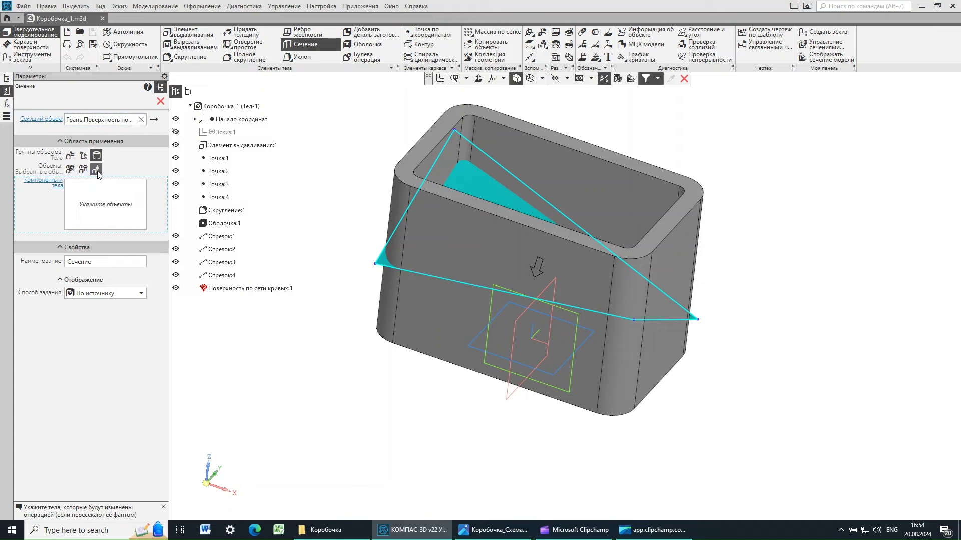
pyautogui.click(417, 316)
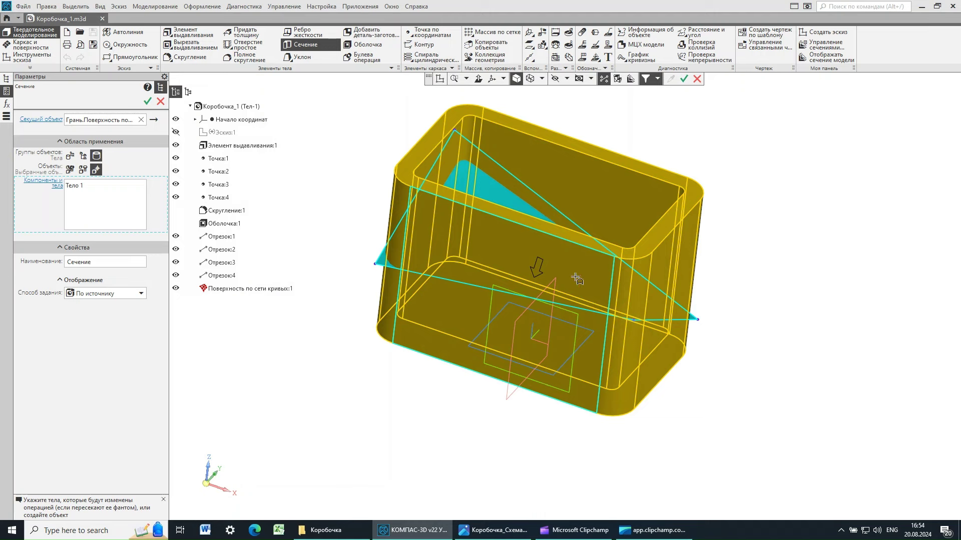
# Reverse the section direction to remove the part above the surface and complete the cut
pyautogui.click(154, 121)
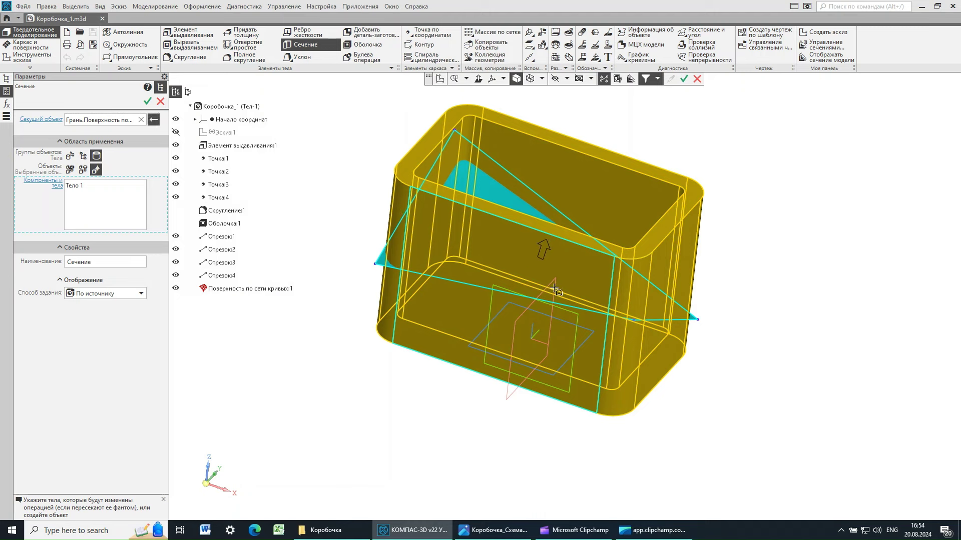
pyautogui.click(148, 103)
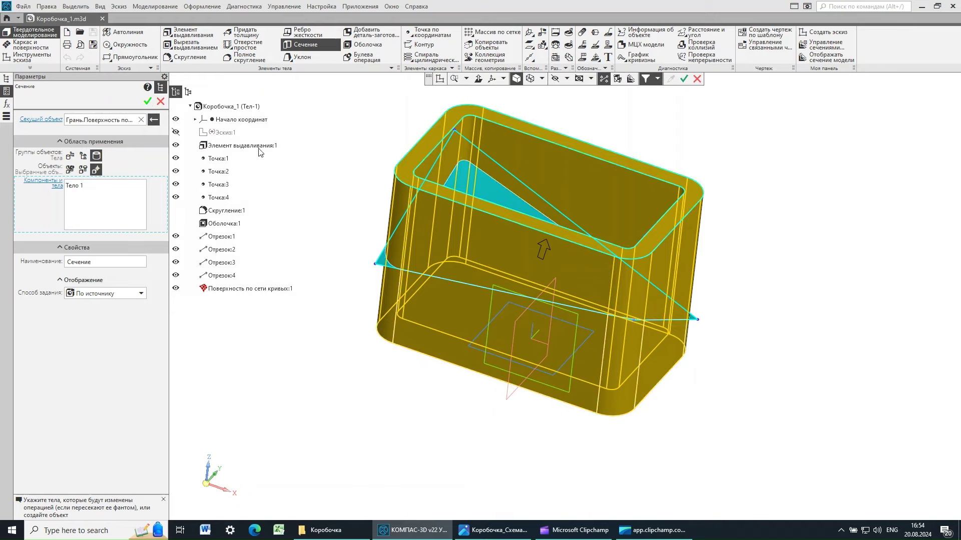
pyautogui.click(160, 102)
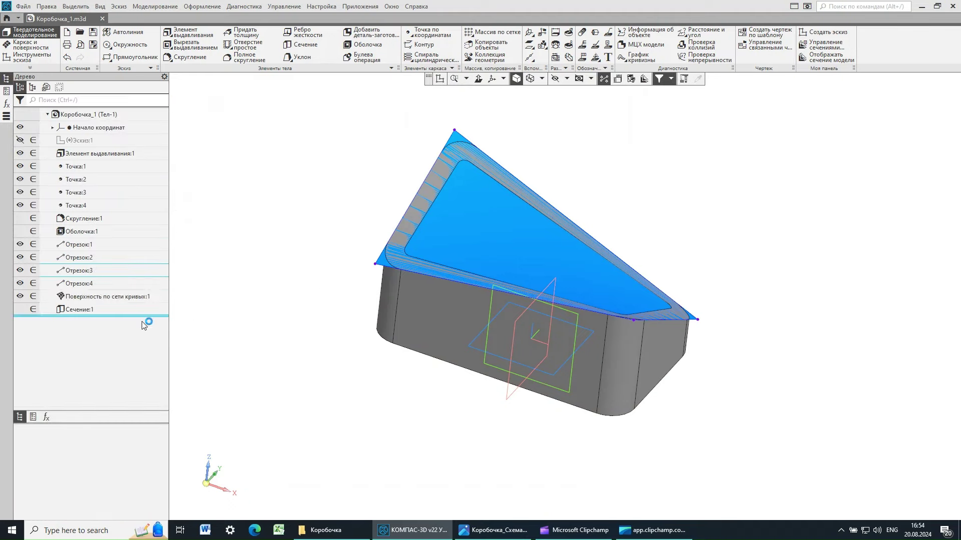
# Save the model and hide the curve-network surface
pyautogui.moveTo(729, 226)
pyautogui.mouseDown(button='middle')
pyautogui.moveTo(688, 204)
pyautogui.moveTo(719, 247)
pyautogui.moveTo(712, 253)
pyautogui.moveTo(717, 229)
pyautogui.mouseUp(button='middle')
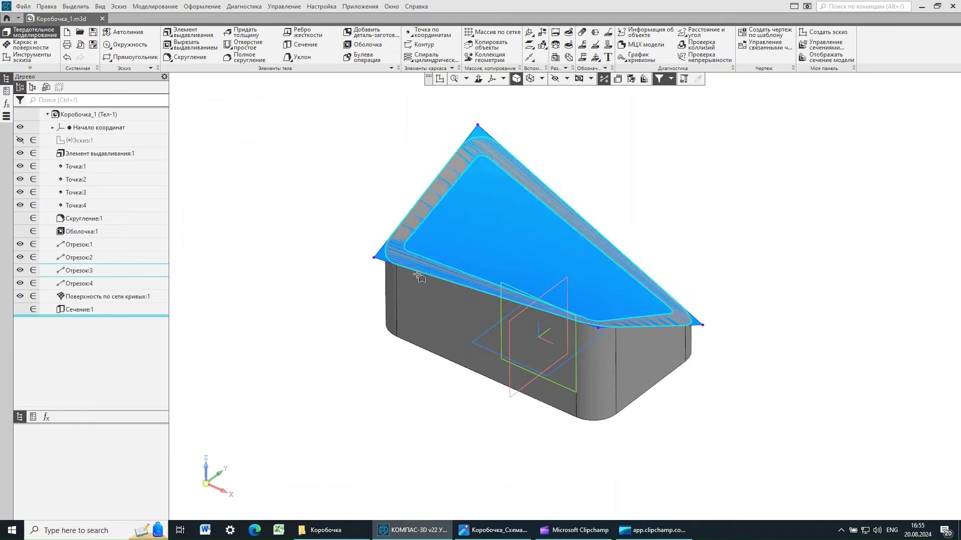
pyautogui.click(92, 33)
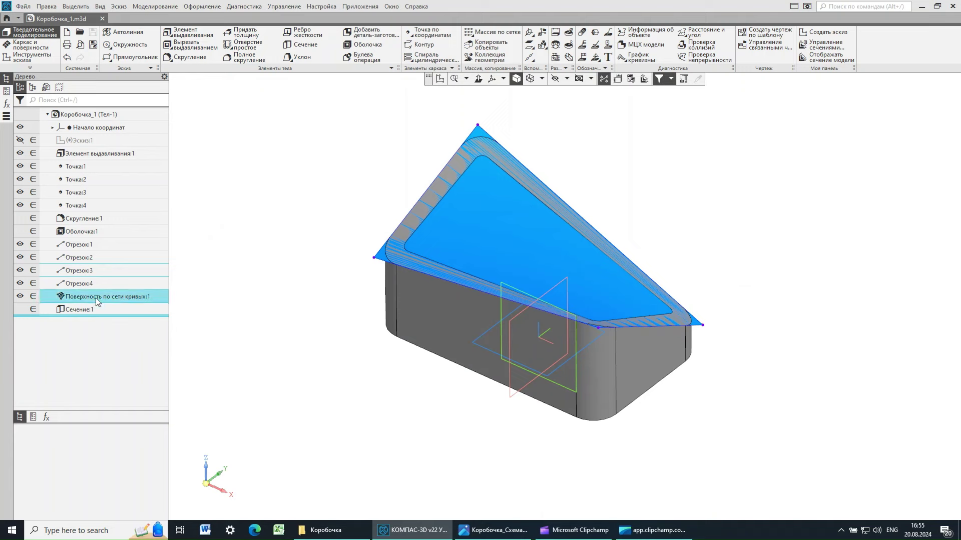
pyautogui.click(20, 296)
pyautogui.moveTo(240, 260); pyautogui.dragTo(312, 319, button='middle')
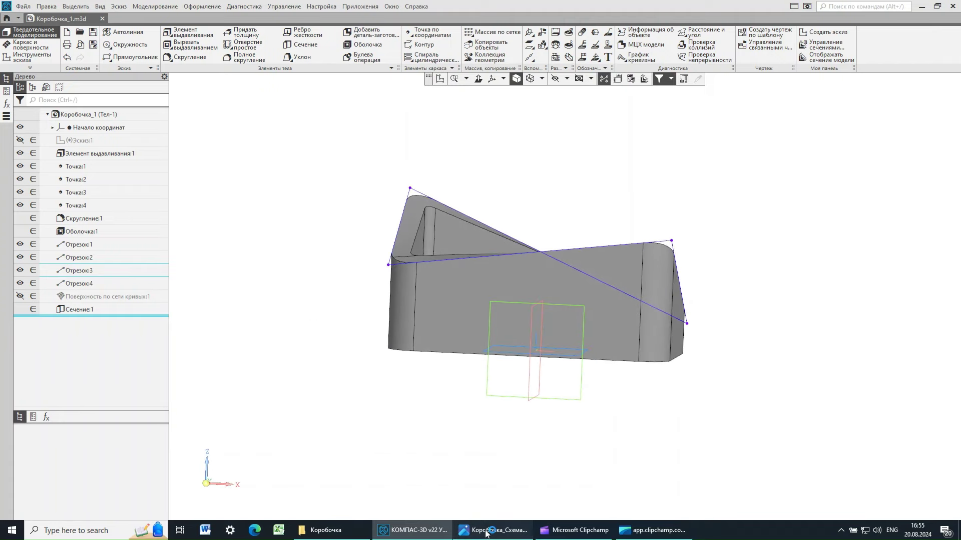
# Compare the cut lower half of the box with the parting line and joint detail A in the reference image Коробочка_Схема.png
pyautogui.click(491, 530)
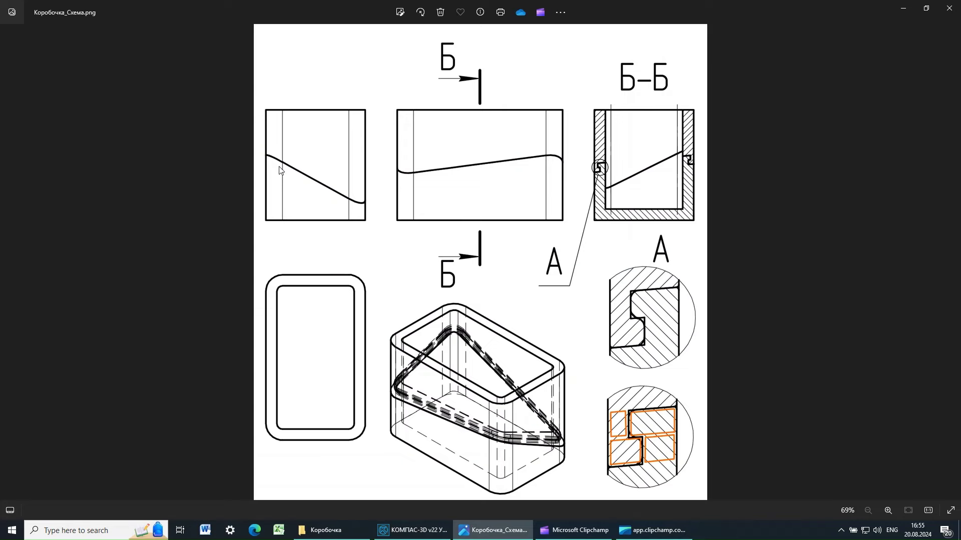
pyautogui.click(413, 530)
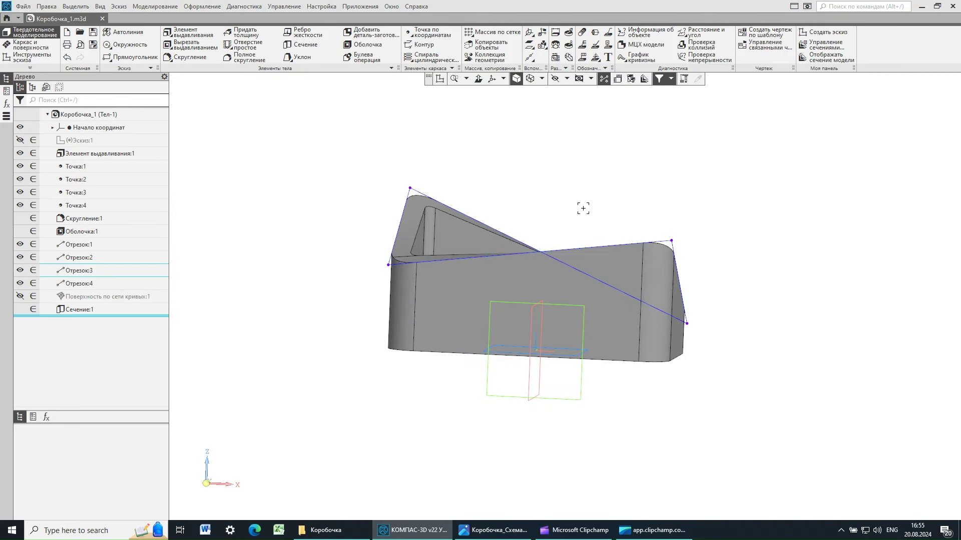
pyautogui.moveTo(583, 208); pyautogui.dragTo(547, 268, button='middle')
pyautogui.click(506, 529)
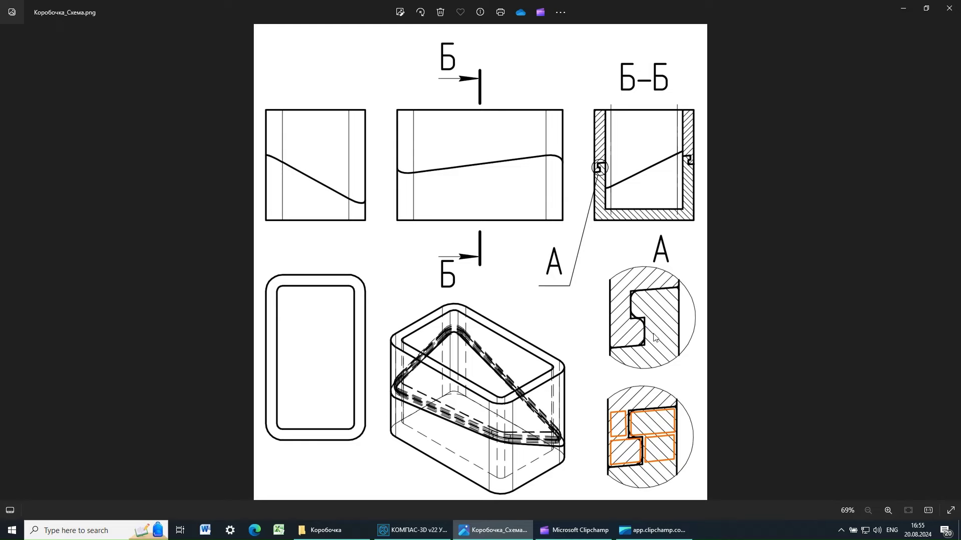
pyautogui.click(413, 530)
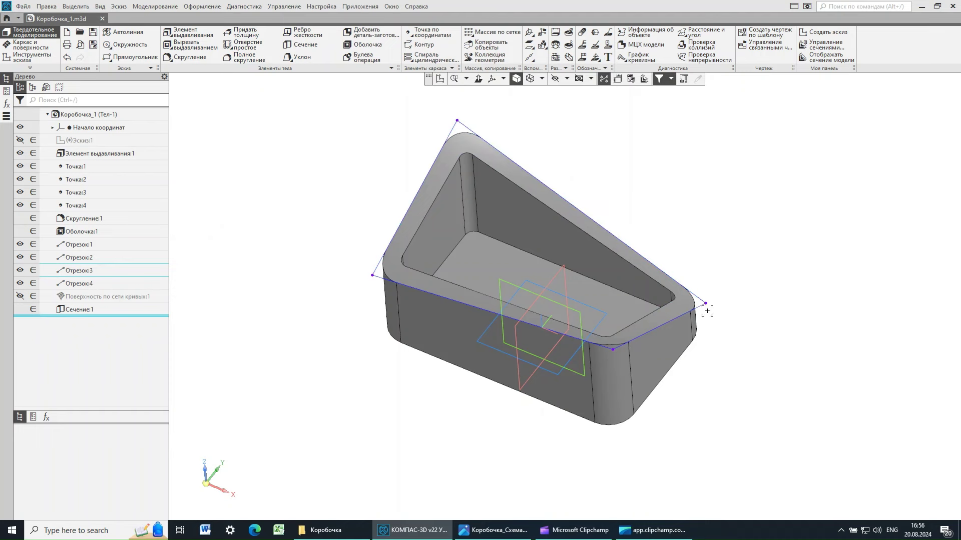
pyautogui.moveTo(609, 189); pyautogui.dragTo(563, 327, button='middle')
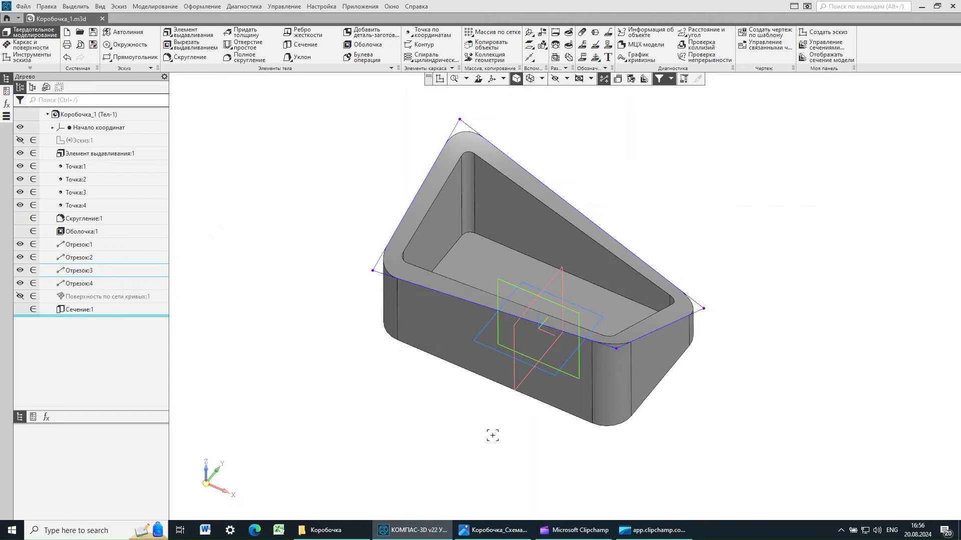
pyautogui.moveTo(487, 418); pyautogui.dragTo(500, 414, button='middle')
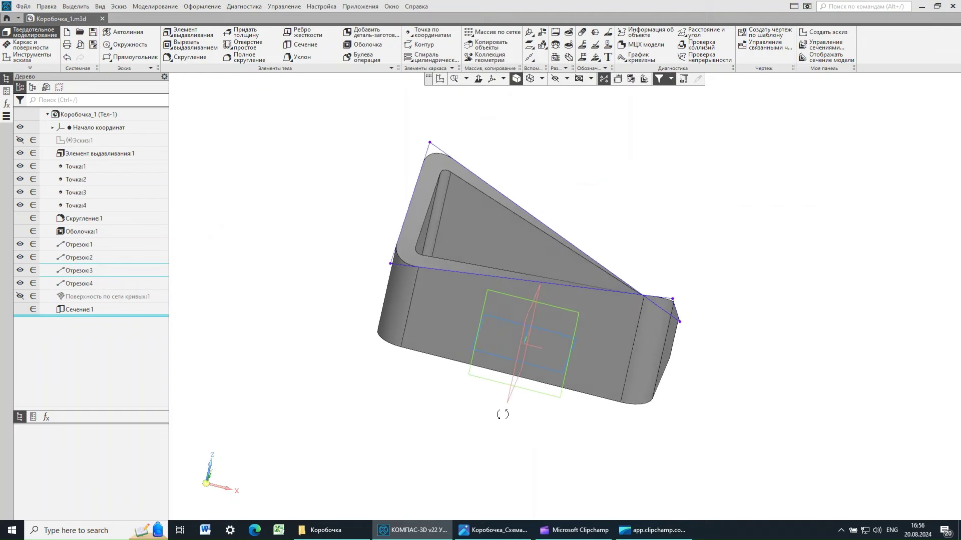
pyautogui.moveTo(482, 451); pyautogui.dragTo(457, 435, button='middle')
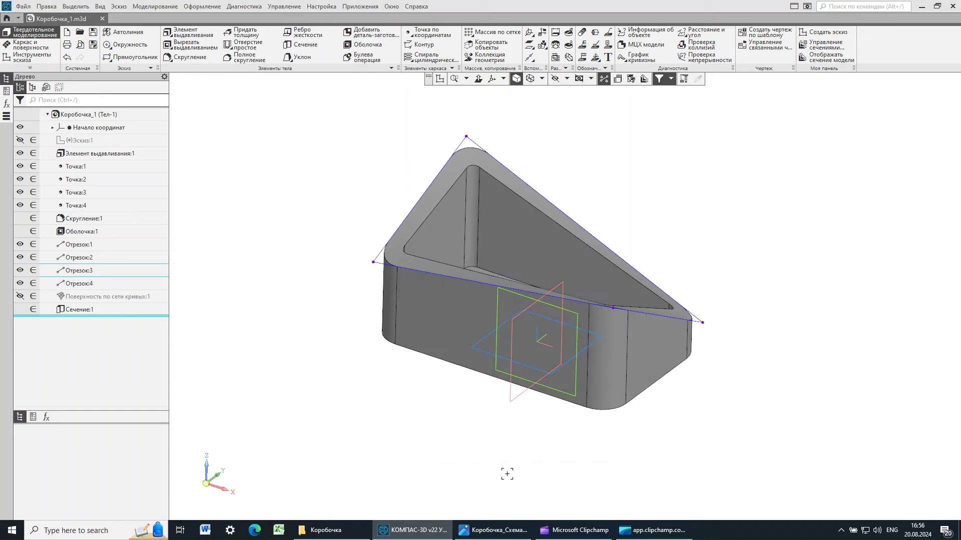
# Create an intersection curve between plane ZY and the cut rim face, keeping only Контур 2
pyautogui.moveTo(502, 480); pyautogui.dragTo(433, 488, button='middle')
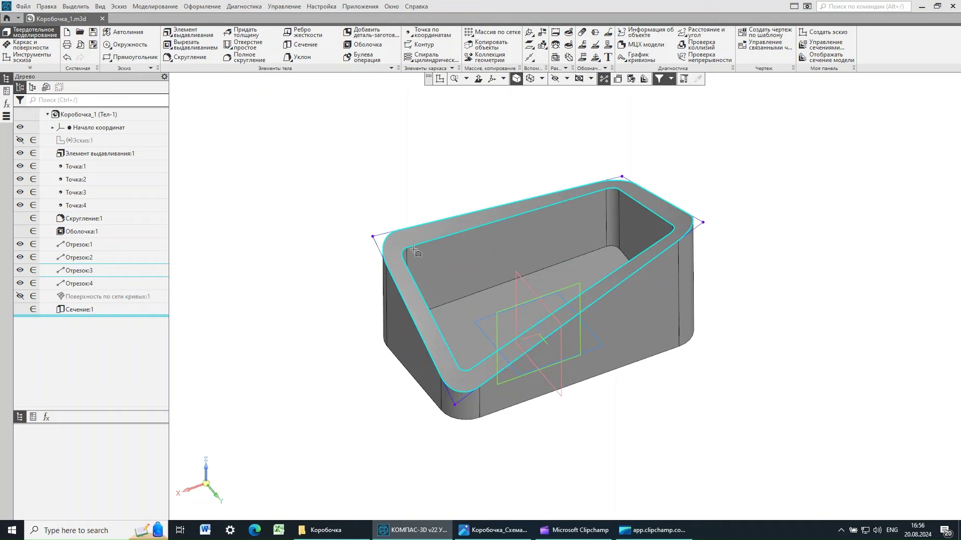
pyautogui.click(15, 47)
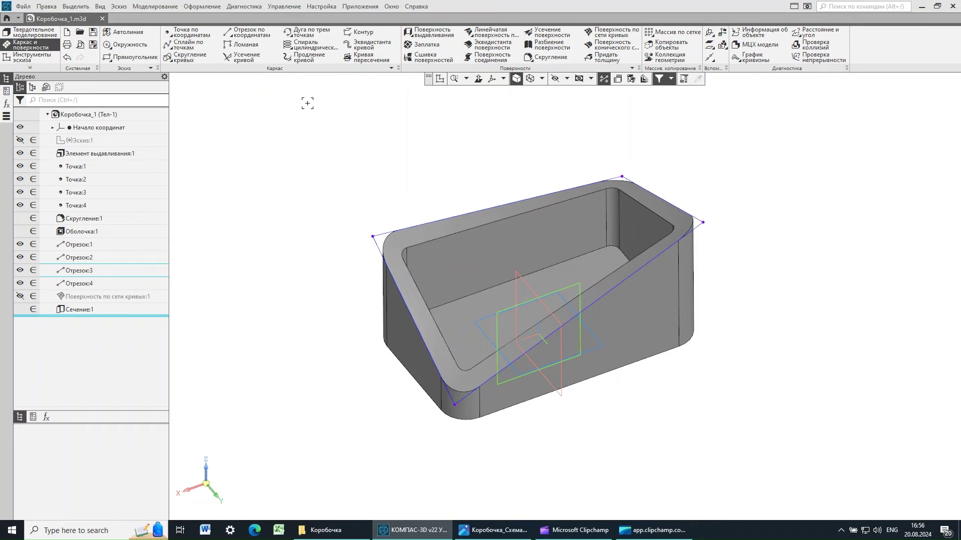
pyautogui.click(367, 60)
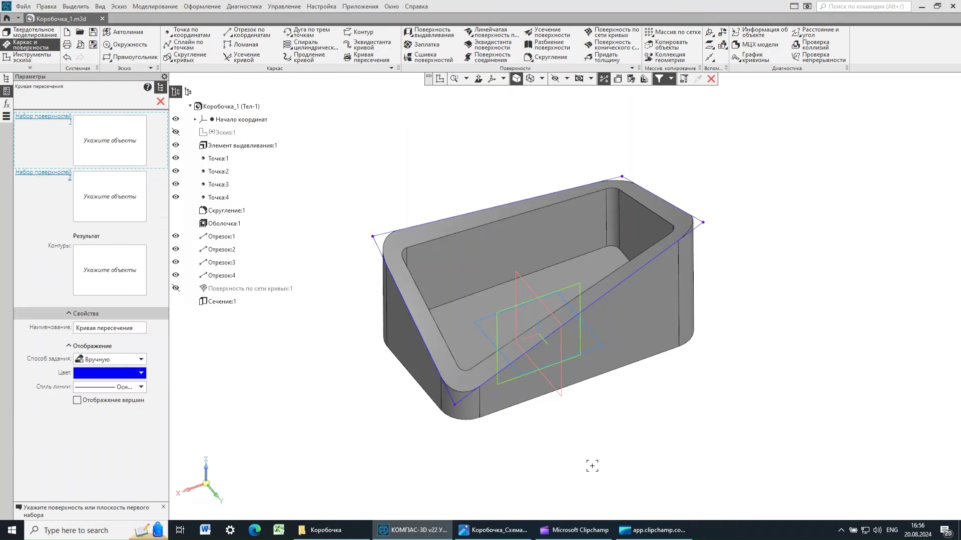
pyautogui.click(562, 396)
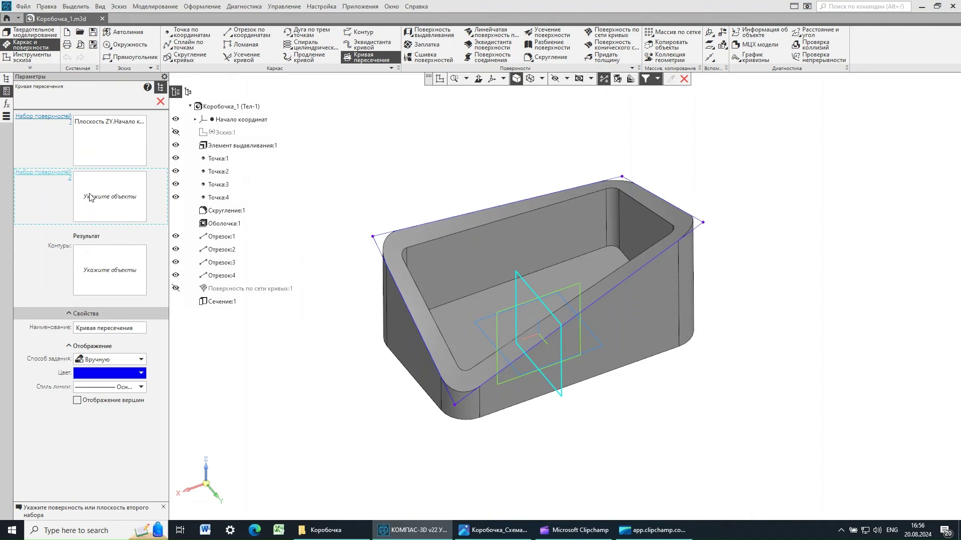
pyautogui.click(432, 345)
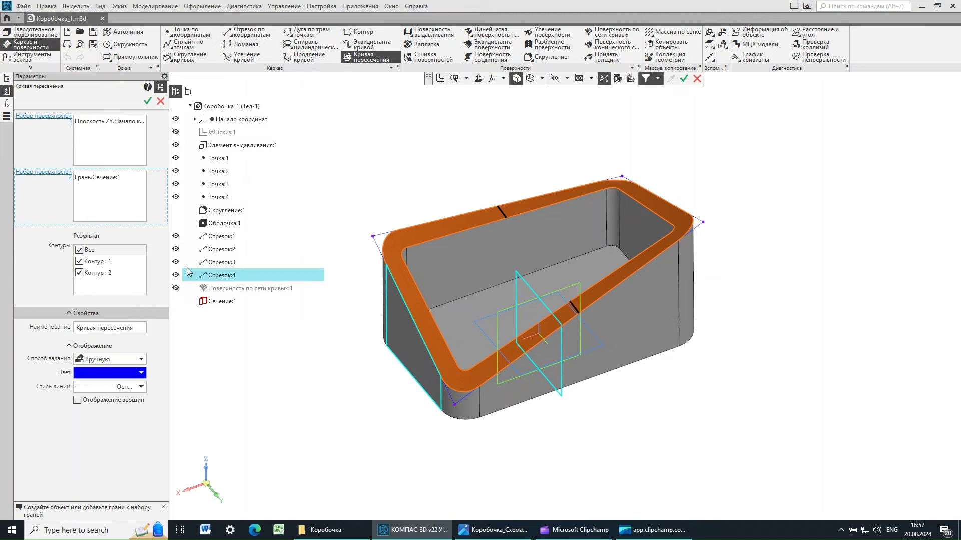
pyautogui.click(98, 262)
pyautogui.click(78, 261)
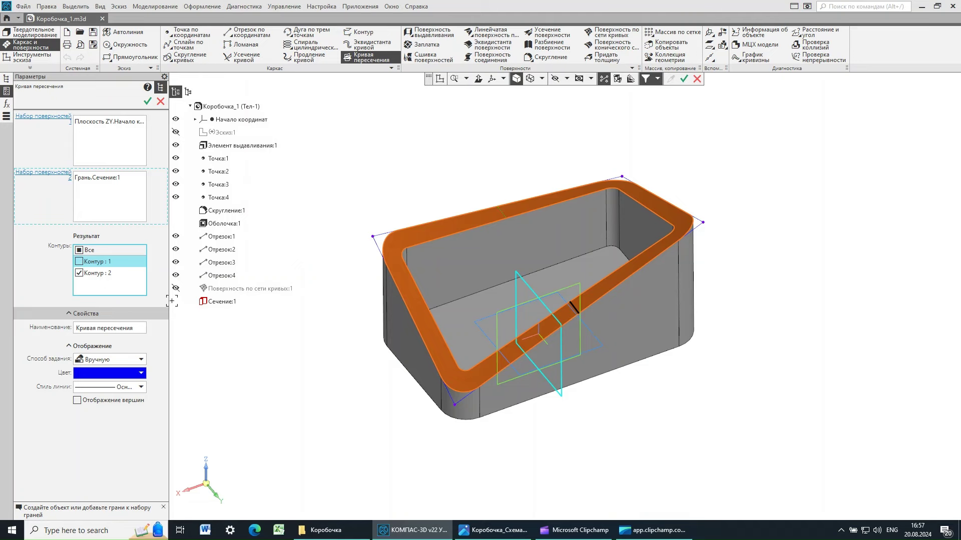
pyautogui.click(148, 103)
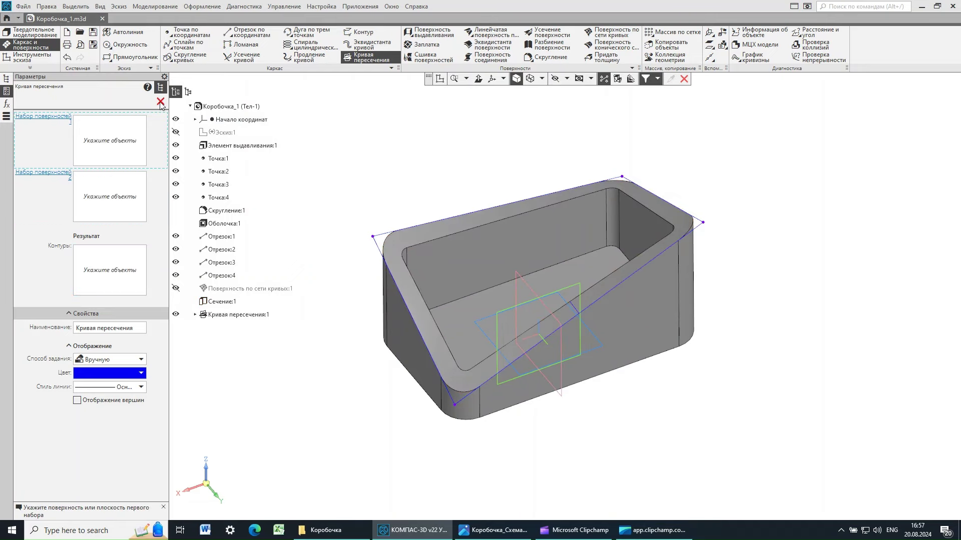
pyautogui.click(683, 78)
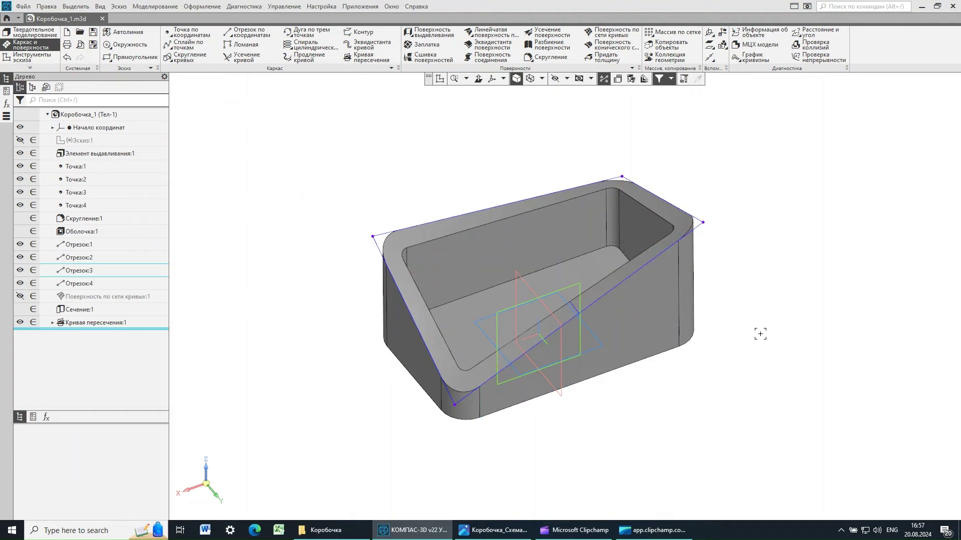
# Open a new sketch on plane ZY and show the model in wireframe around the box wall
pyautogui.moveTo(770, 318); pyautogui.dragTo(739, 334, button='middle')
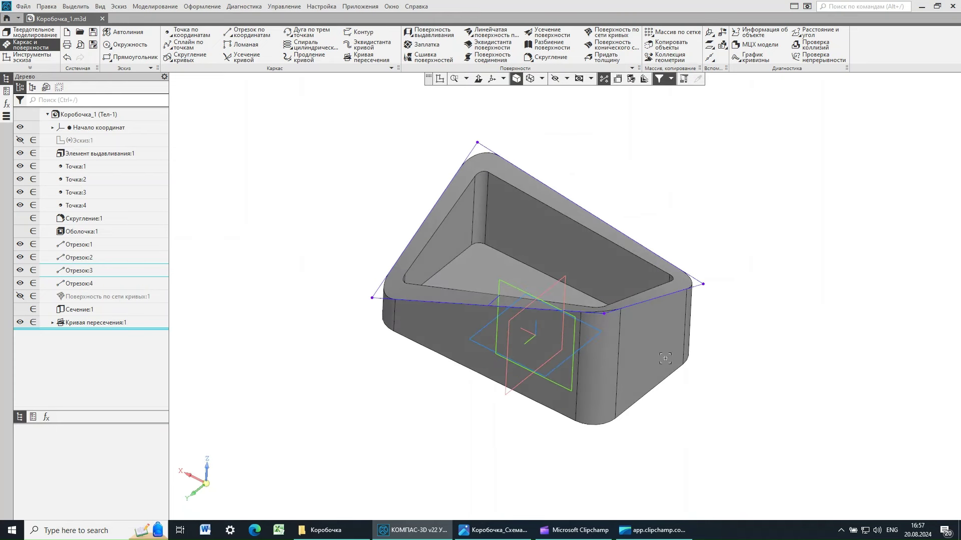
pyautogui.click(504, 393)
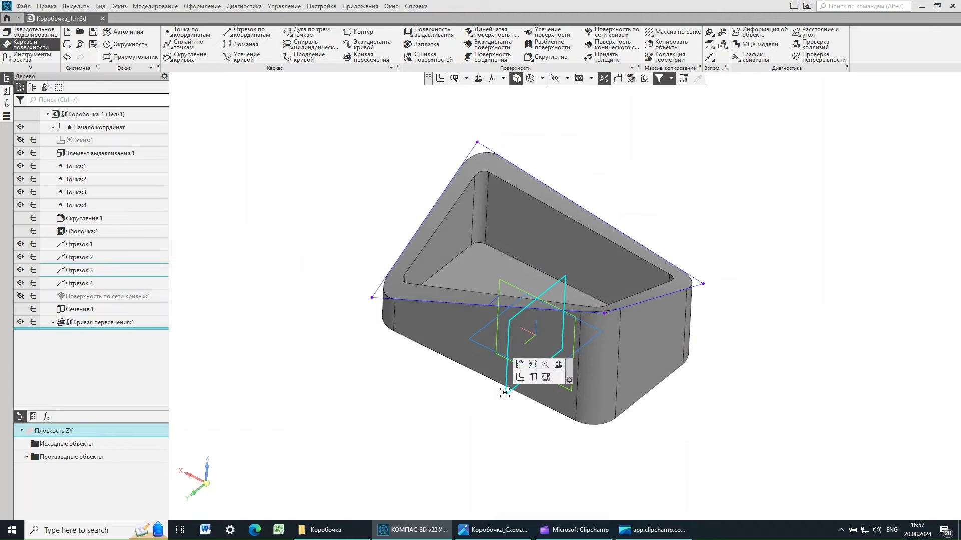
pyautogui.click(440, 79)
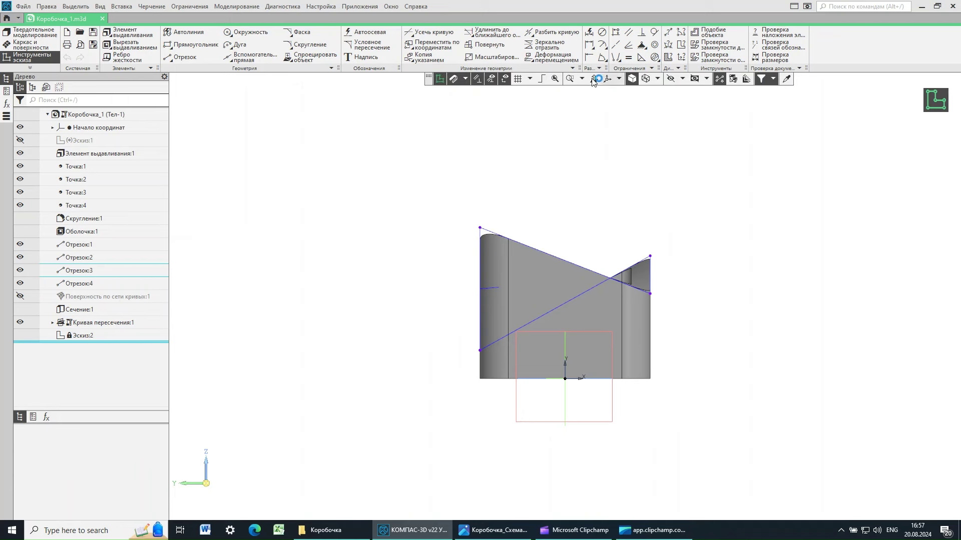
pyautogui.click(645, 79)
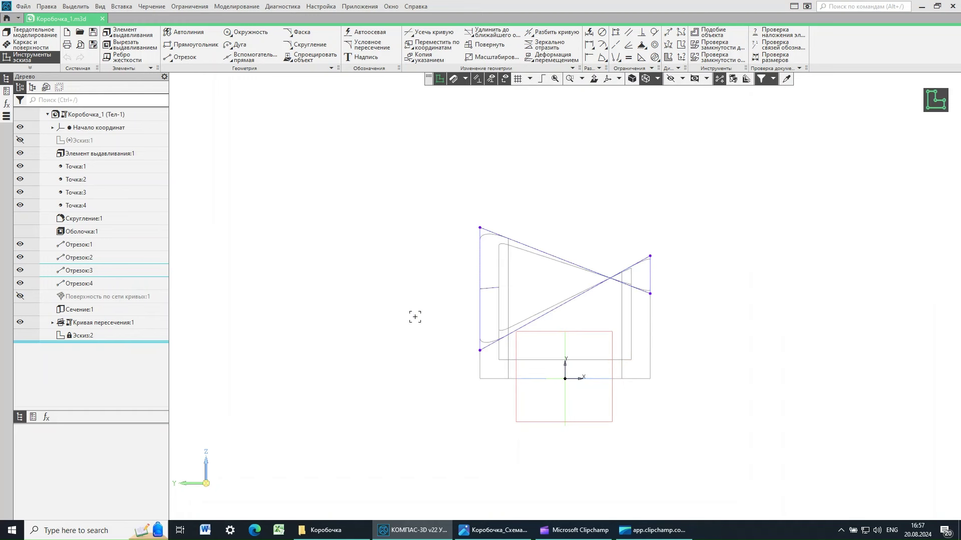
pyautogui.scroll(4, 483, 284)
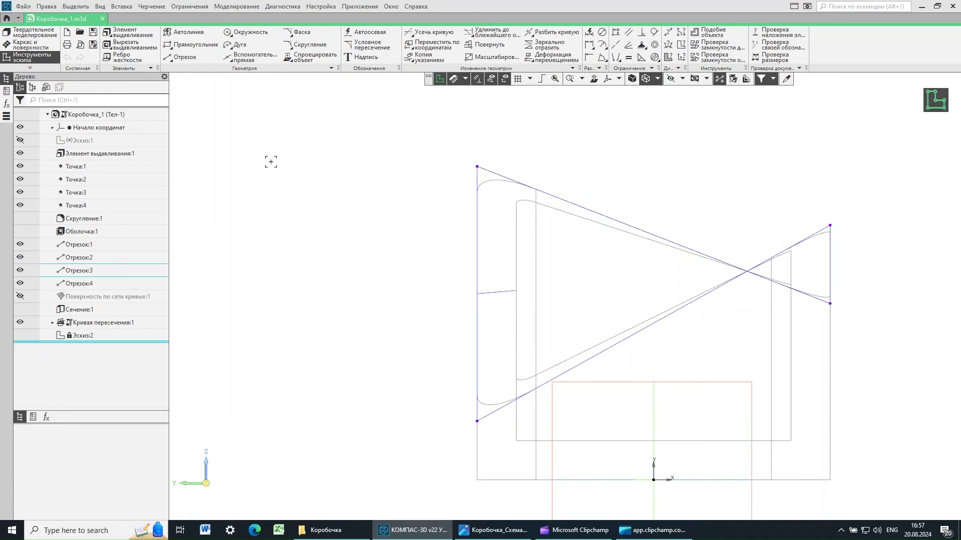
# Project the intersection curve across the wall into the sketch and give it the auxiliary line style (Вспомогательная)
pyautogui.click(308, 60)
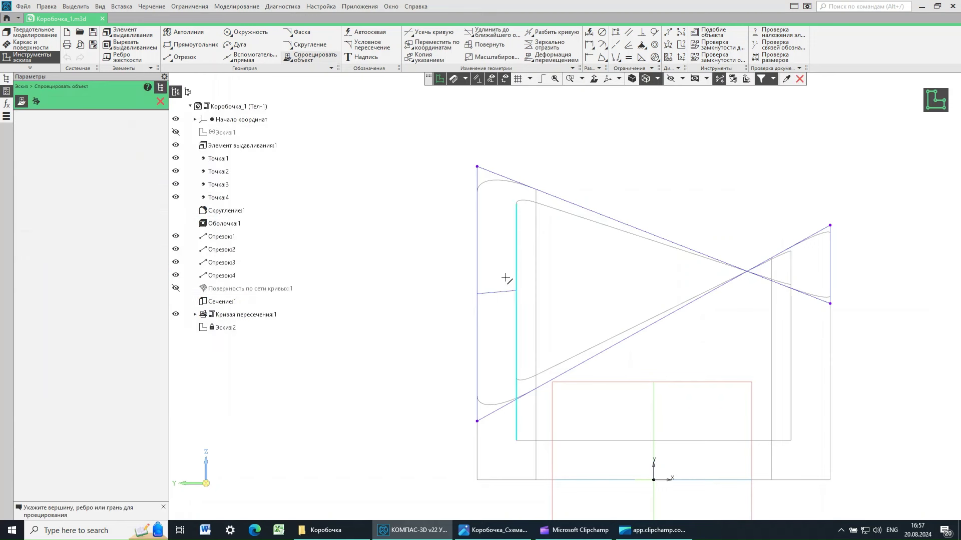
pyautogui.click(496, 292)
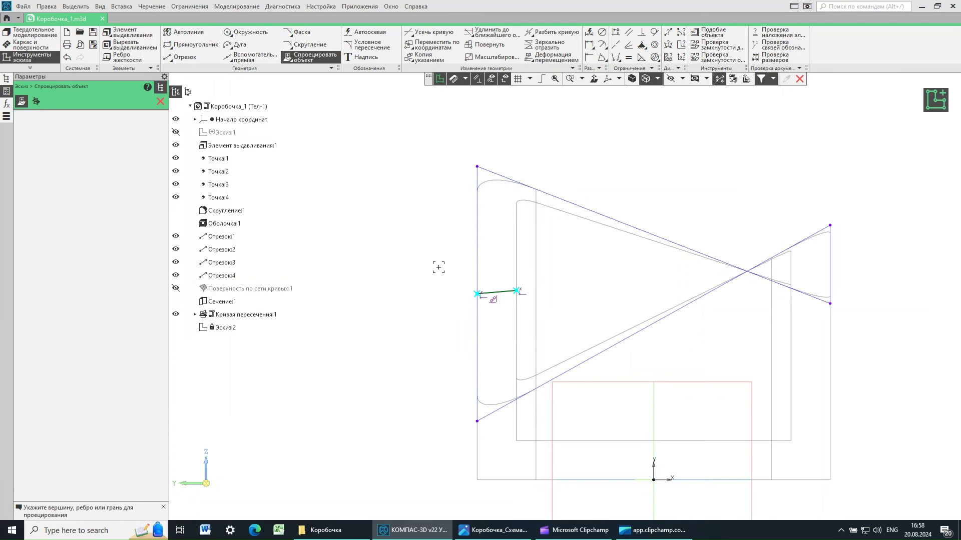
pyautogui.press('Escape')
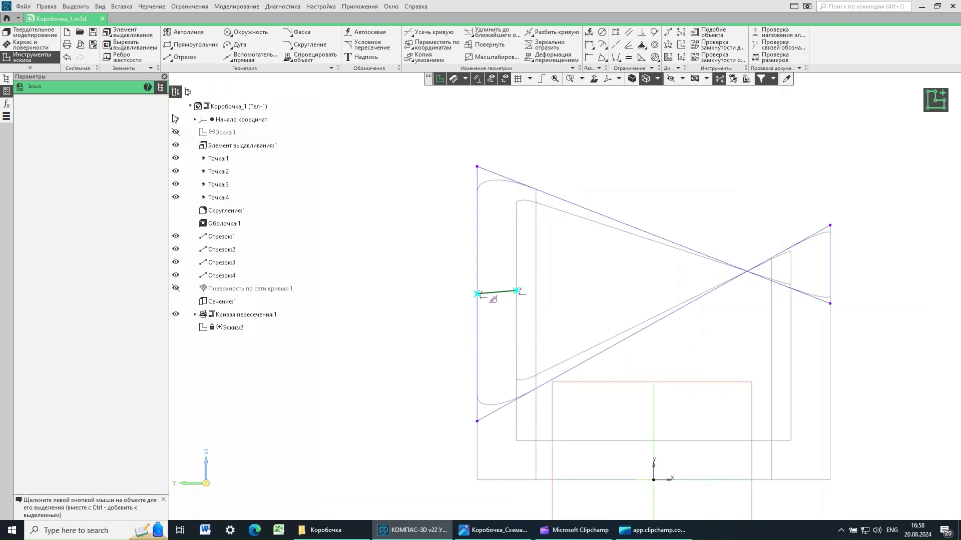
pyautogui.click(506, 291)
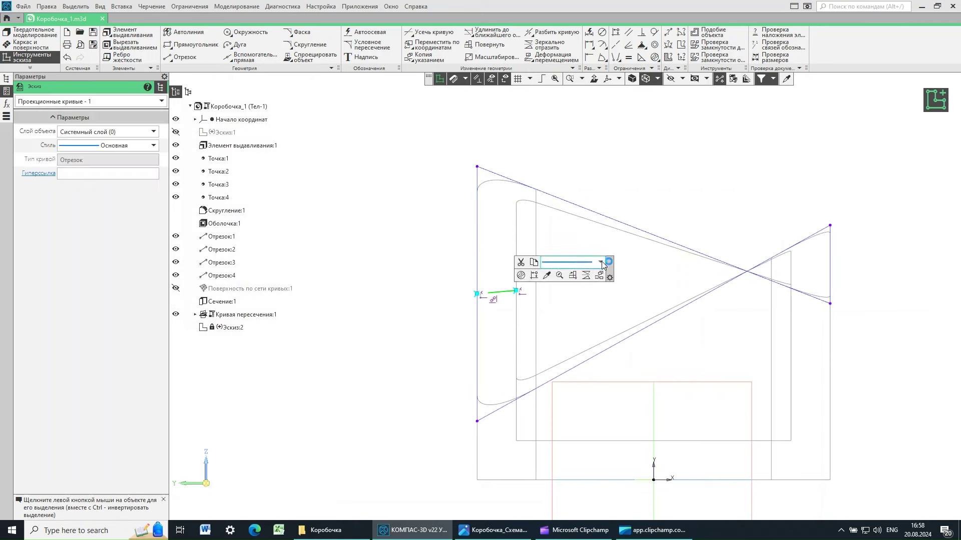
pyautogui.click(602, 264)
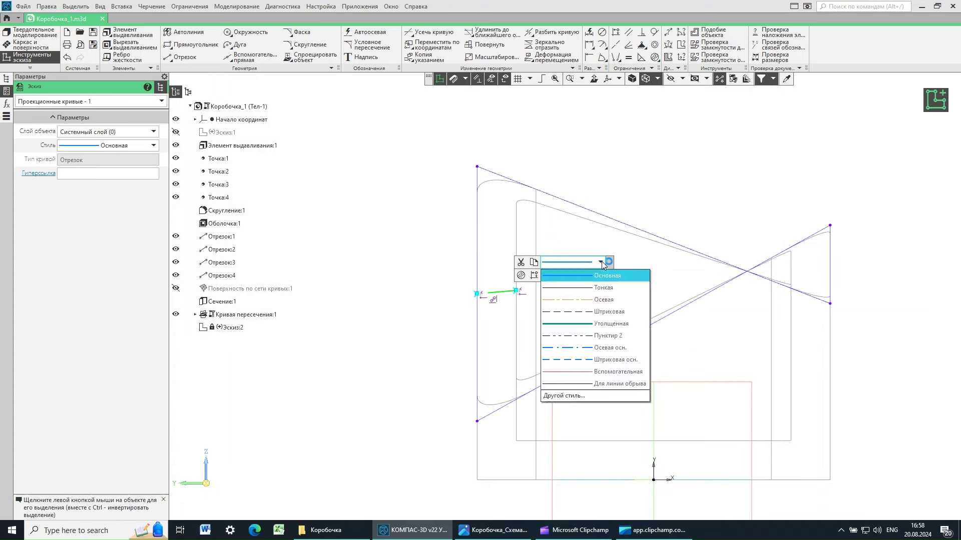
pyautogui.click(588, 376)
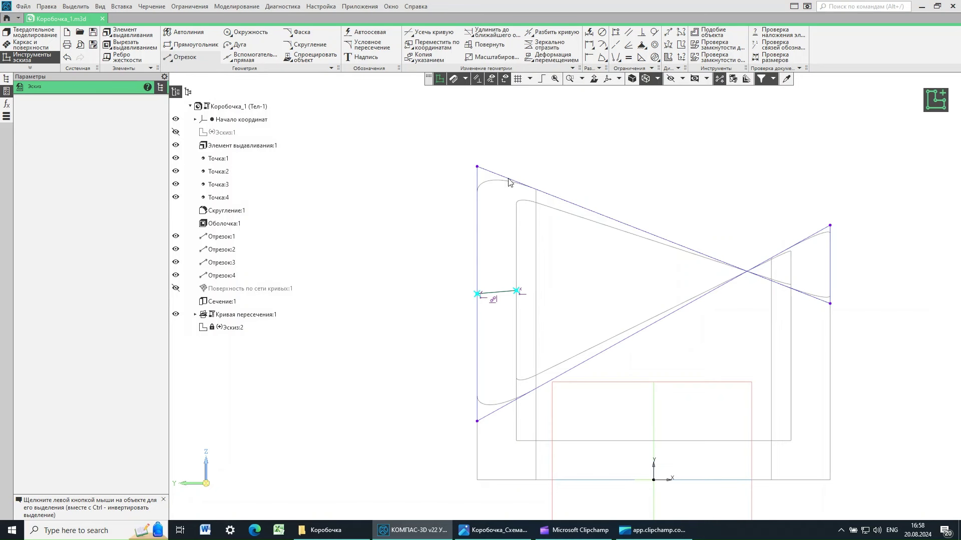
# Draw a vertical segment upward from the projected line's inner end and dimension its length as 15 mm
pyautogui.doubleClick(520, 288)
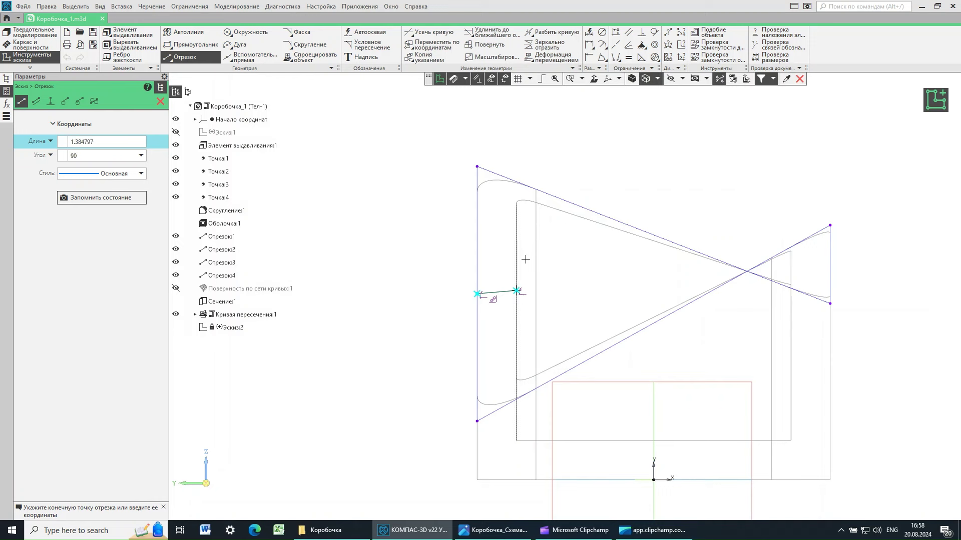
pyautogui.click(516, 233)
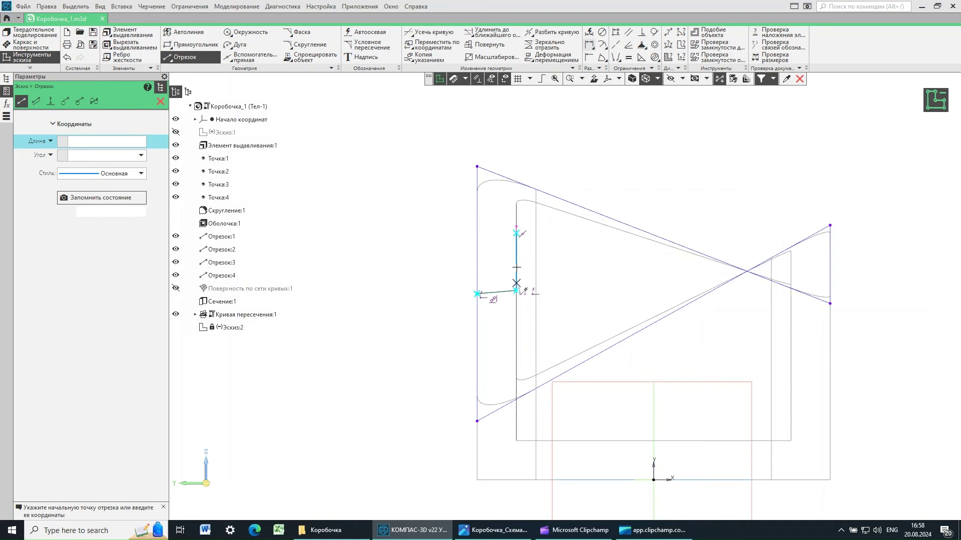
pyautogui.hotkey('ctrl', 'd')
pyautogui.click(509, 254)
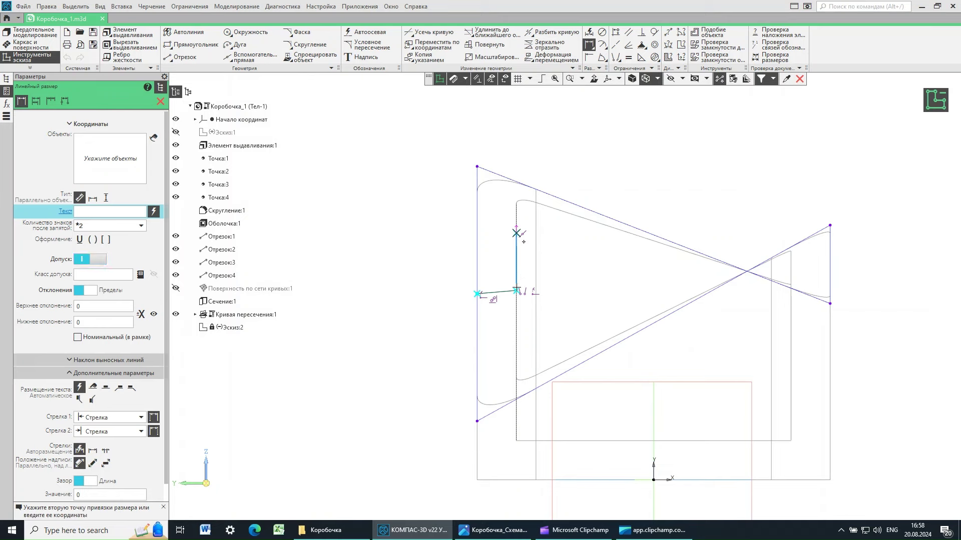
pyautogui.click(516, 233)
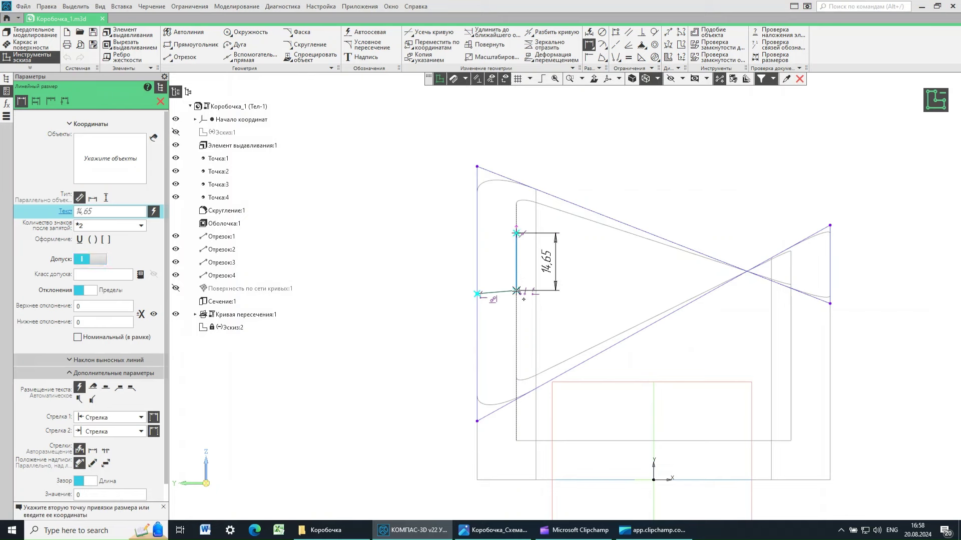
pyautogui.click(603, 266)
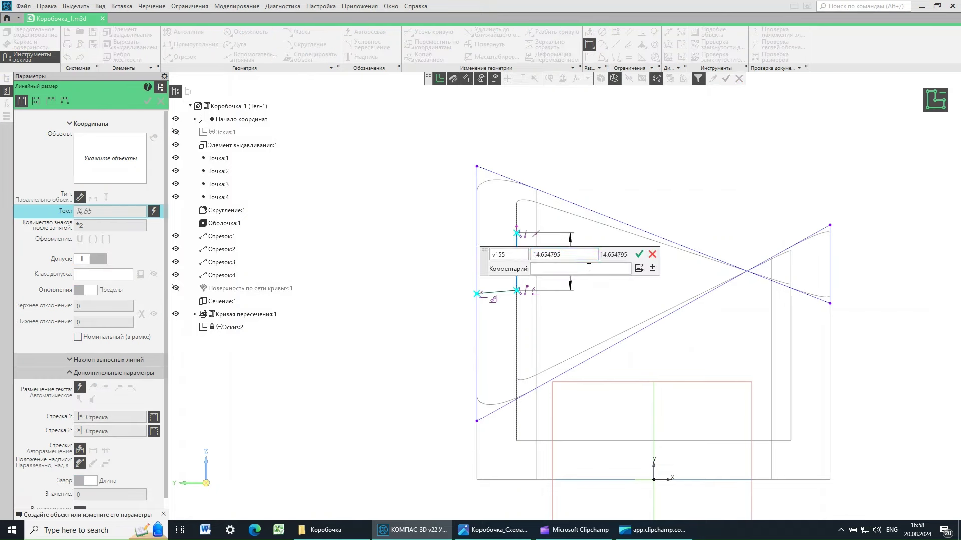
pyautogui.write('15')
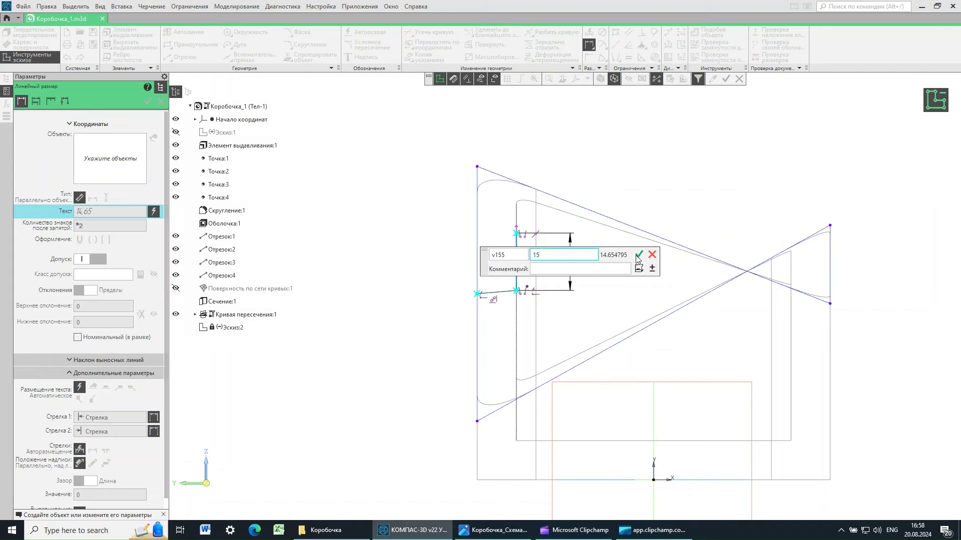
pyautogui.click(639, 255)
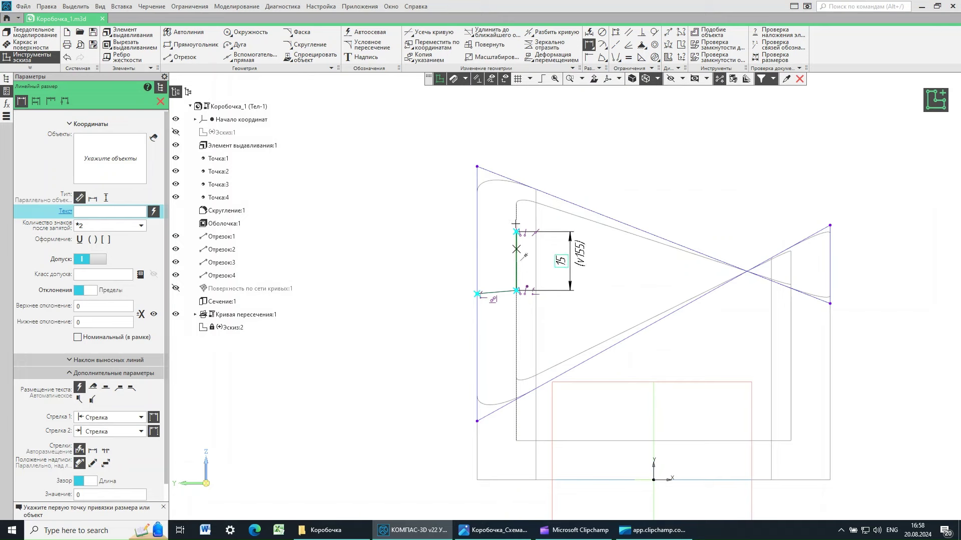
pyautogui.click(160, 101)
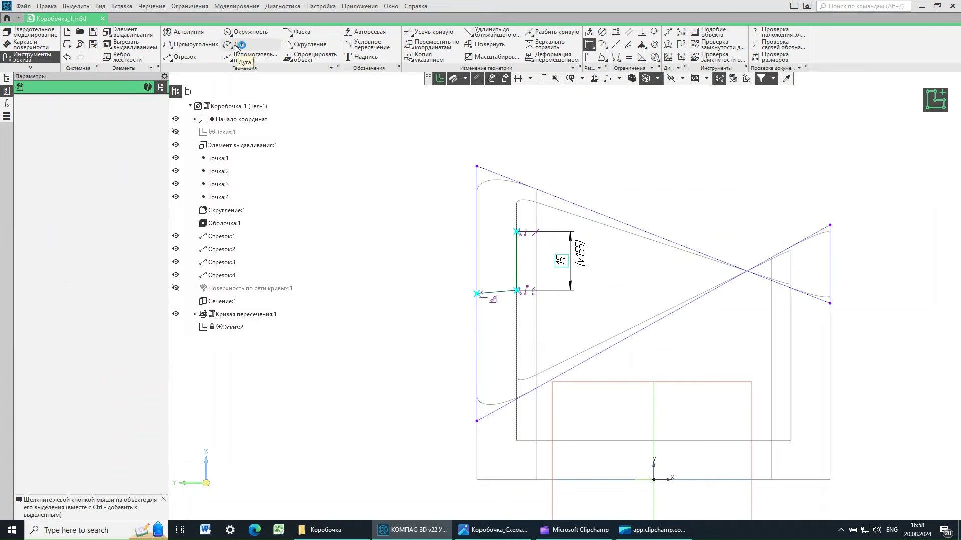
# Draw a three-point arc from the segment's upper end, bulging into the wall and ending above the projected line
pyautogui.click(36, 102)
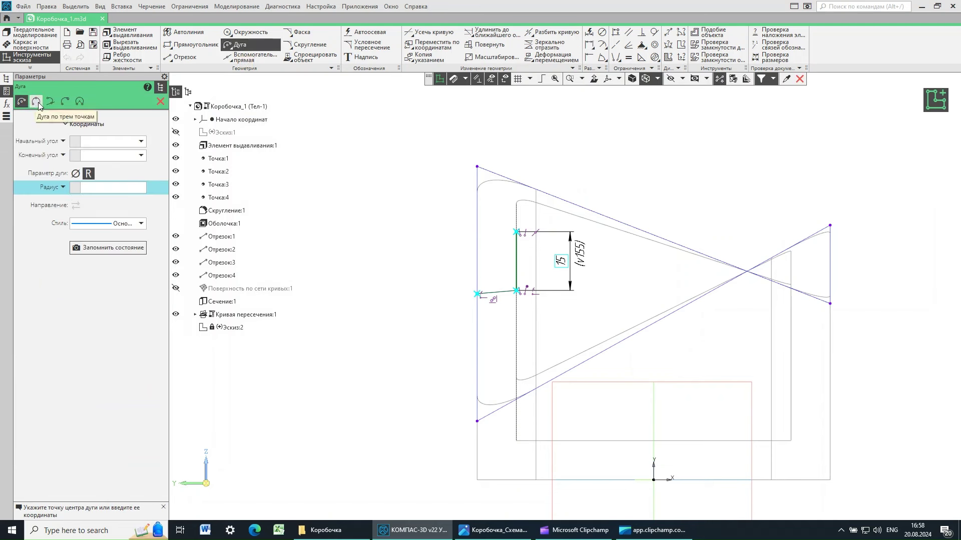
pyautogui.click(516, 232)
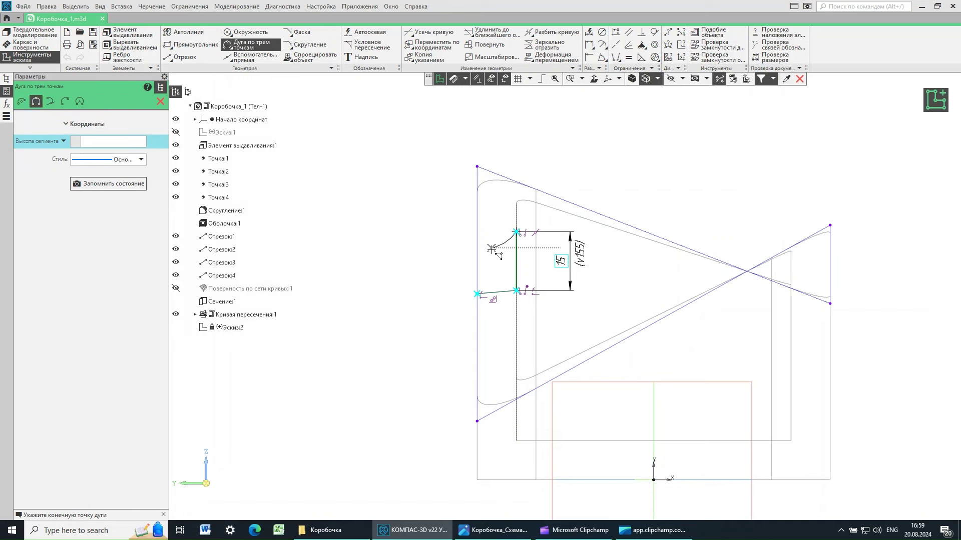
pyautogui.click(492, 261)
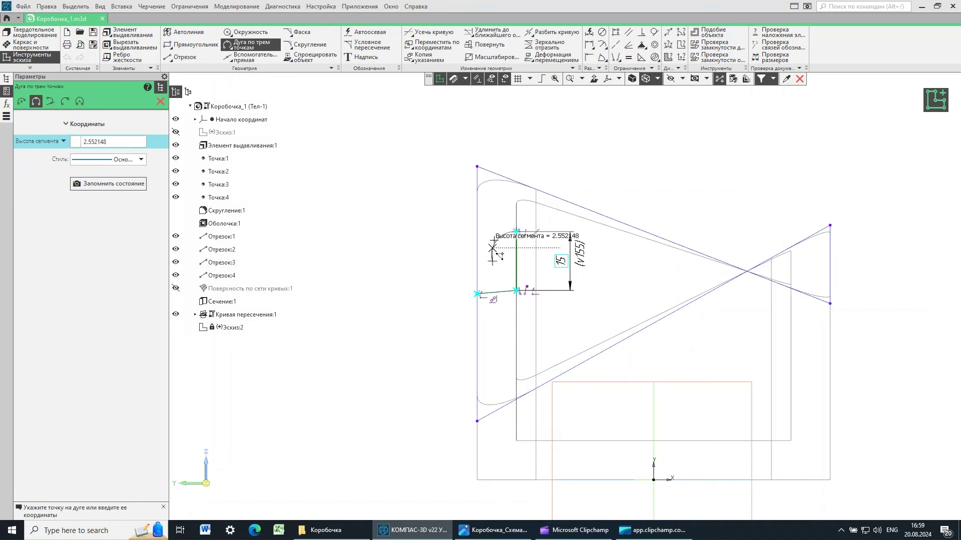
pyautogui.click(490, 244)
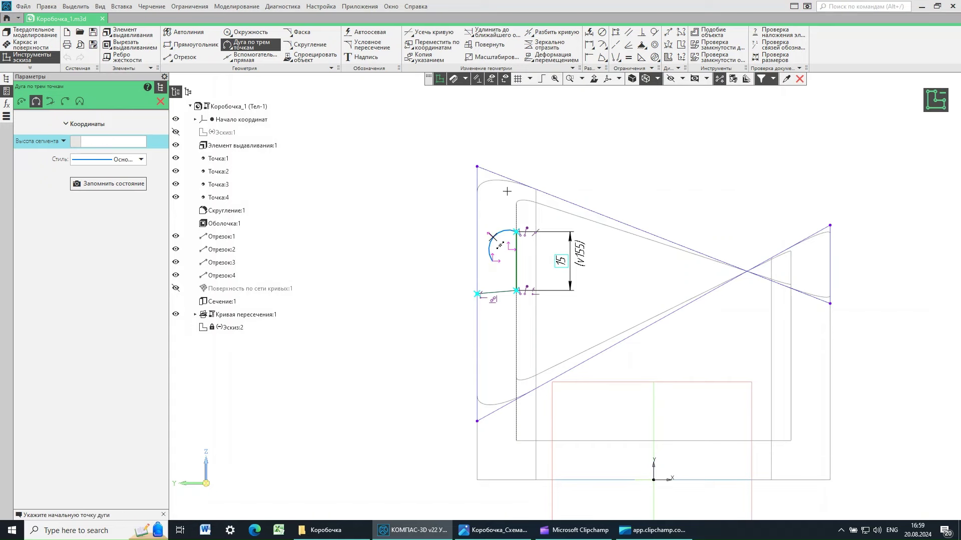
pyautogui.click(161, 102)
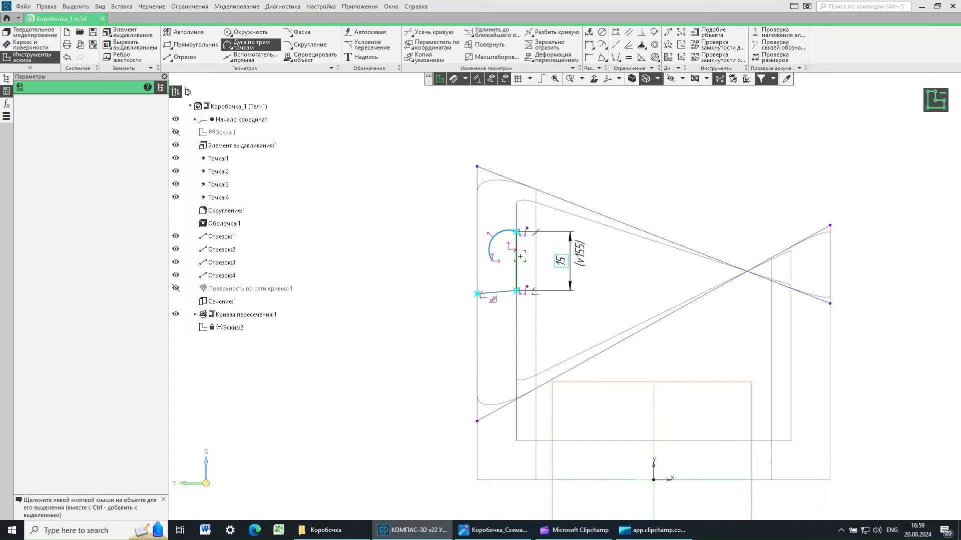
# Align the arc's centre vertically with the upper end of the 15 mm segment using the alignment constraint (Выравнивание)
pyautogui.scroll(3, 495, 257)
pyautogui.click(537, 255)
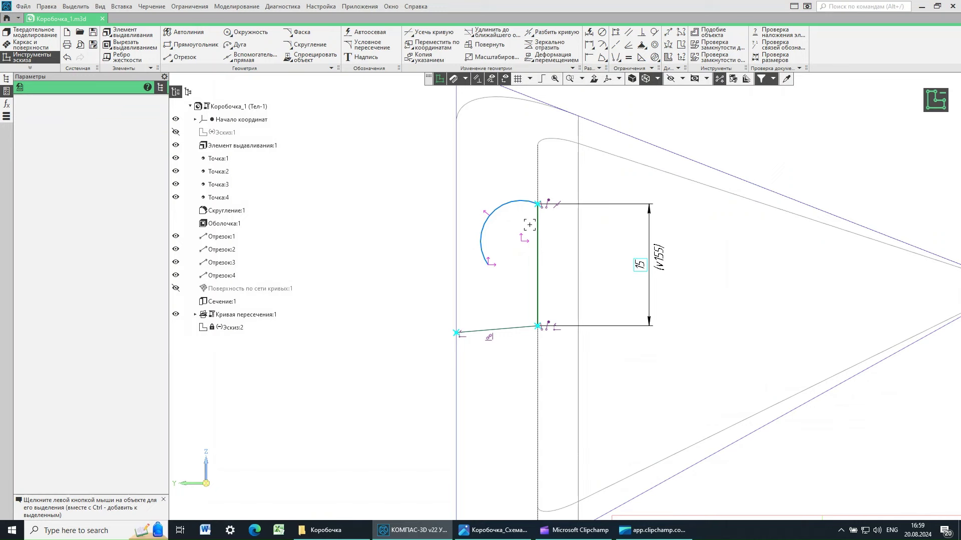
pyautogui.click(504, 79)
pyautogui.click(506, 79)
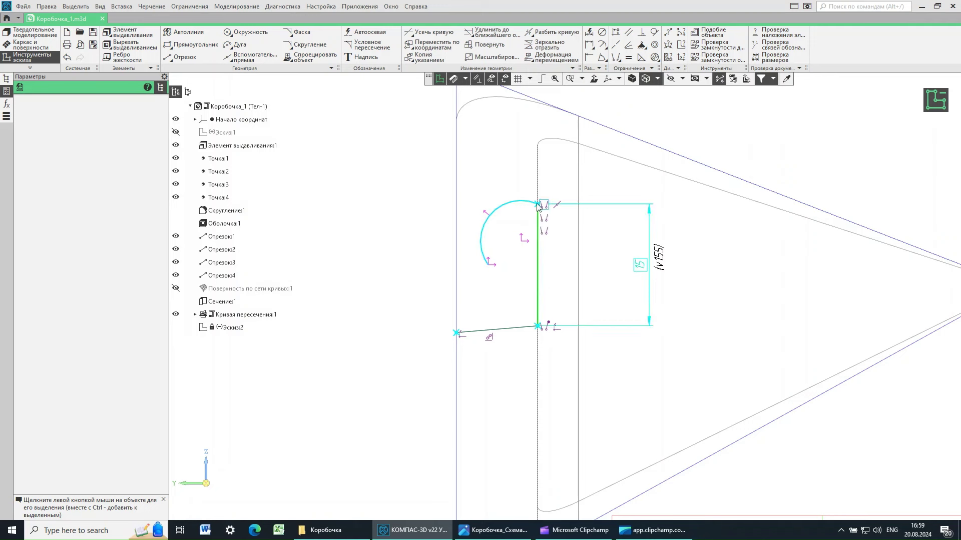
pyautogui.click(617, 33)
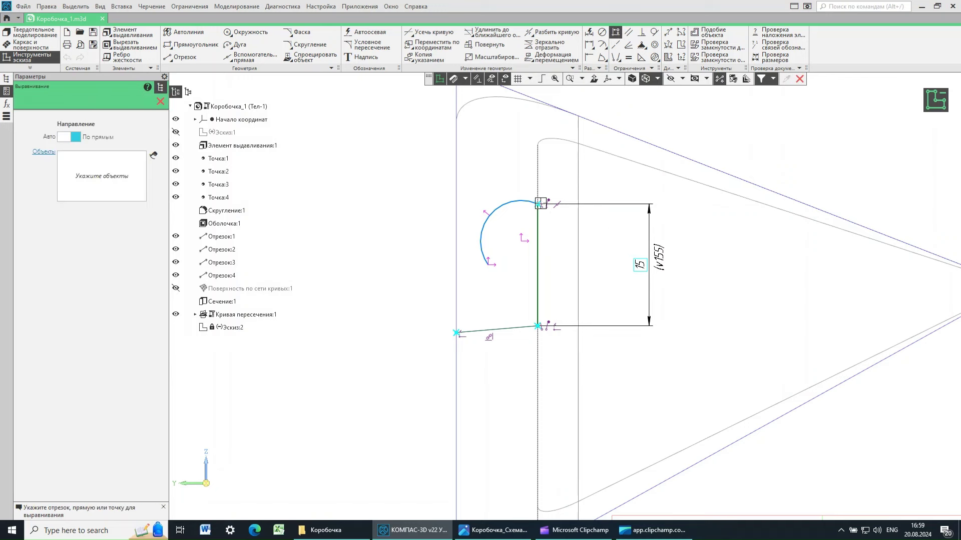
pyautogui.click(521, 240)
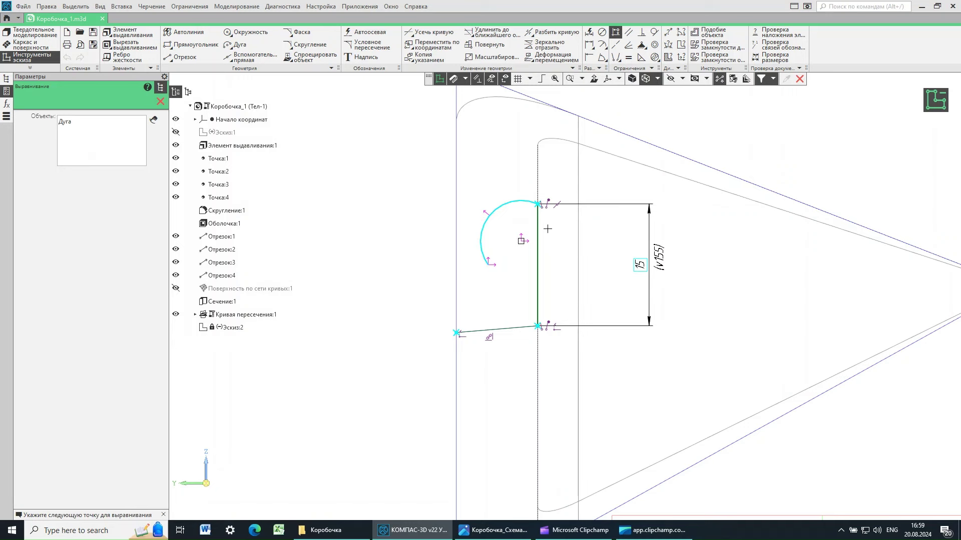
pyautogui.click(538, 119)
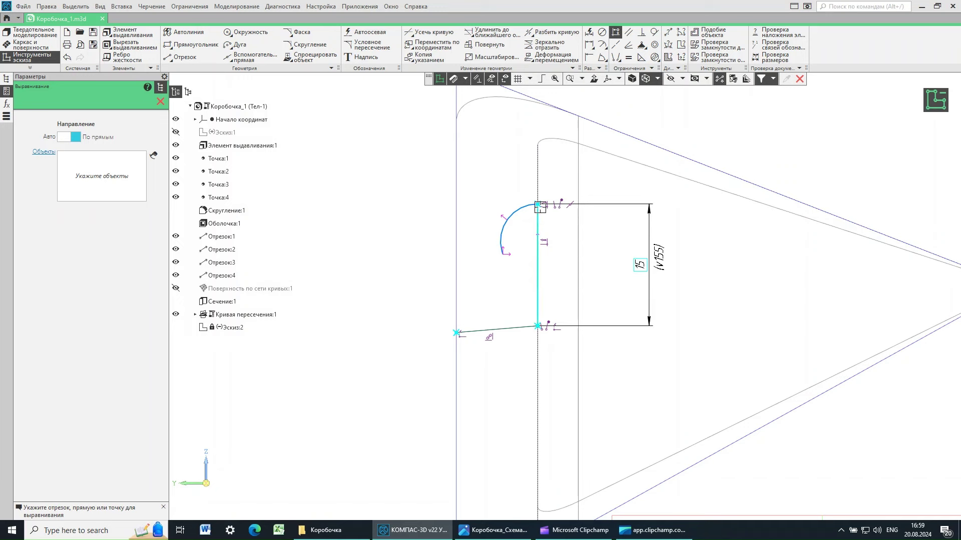
pyautogui.click(161, 102)
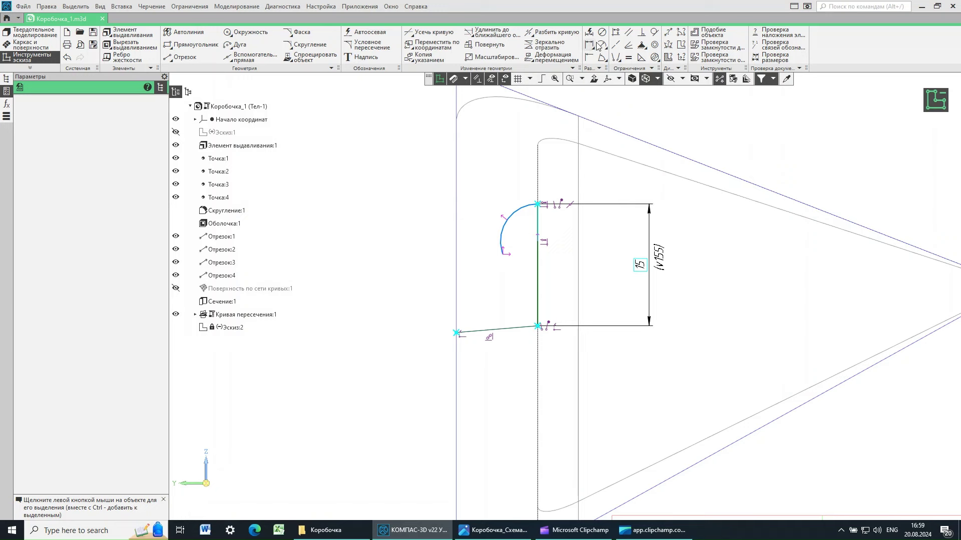
# Dimension the arc's radius as 6 mm and extend its free end down and around to an end angle of about 211°
pyautogui.click(515, 208)
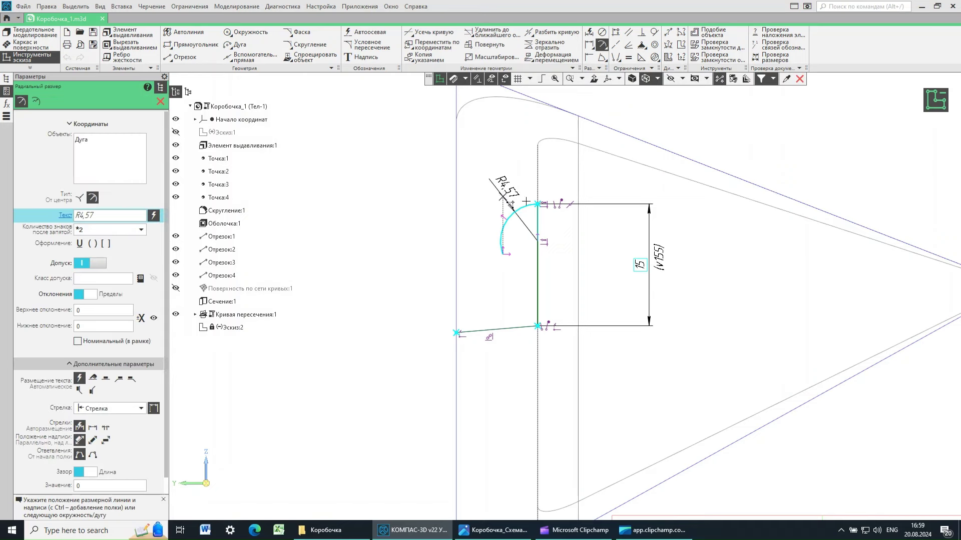
pyautogui.click(527, 201)
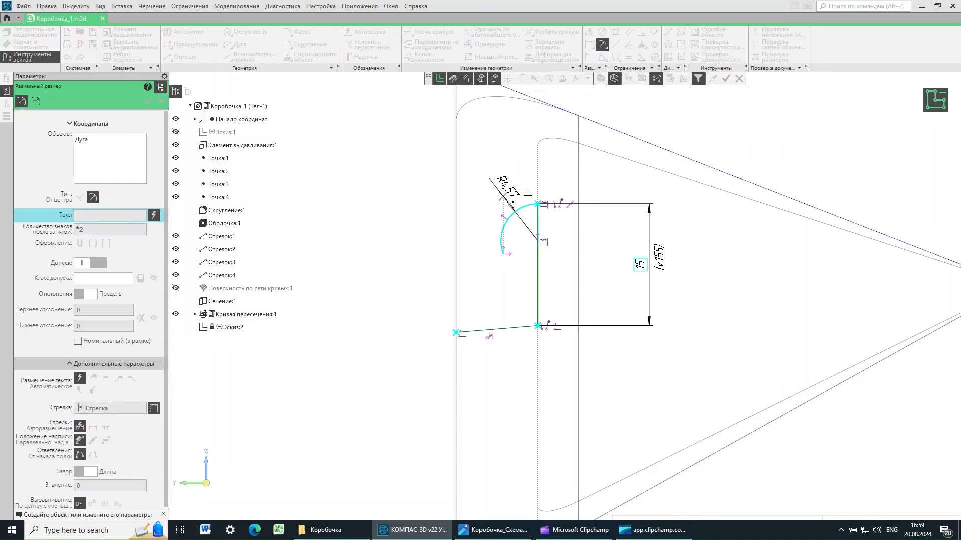
pyautogui.write('6')
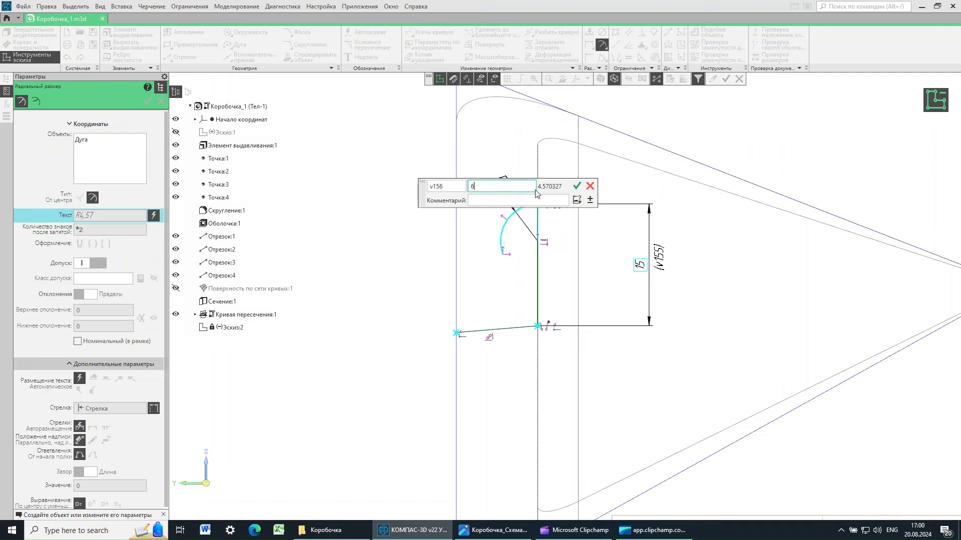
pyautogui.click(577, 186)
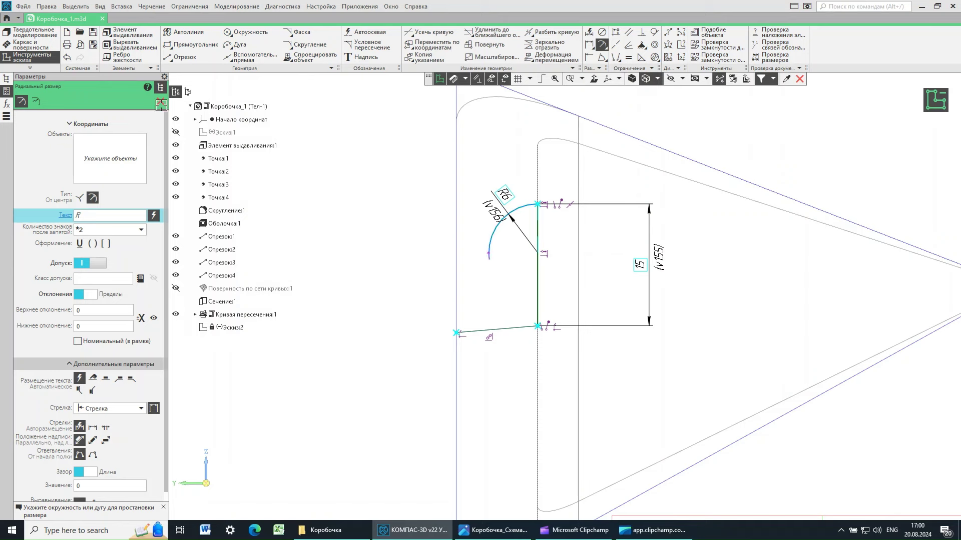
pyautogui.press('Escape')
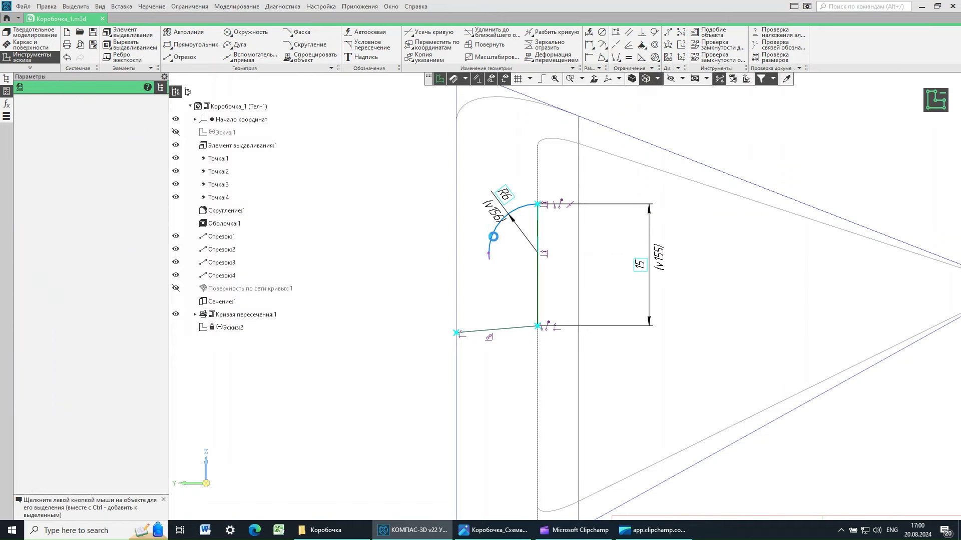
pyautogui.click(489, 256)
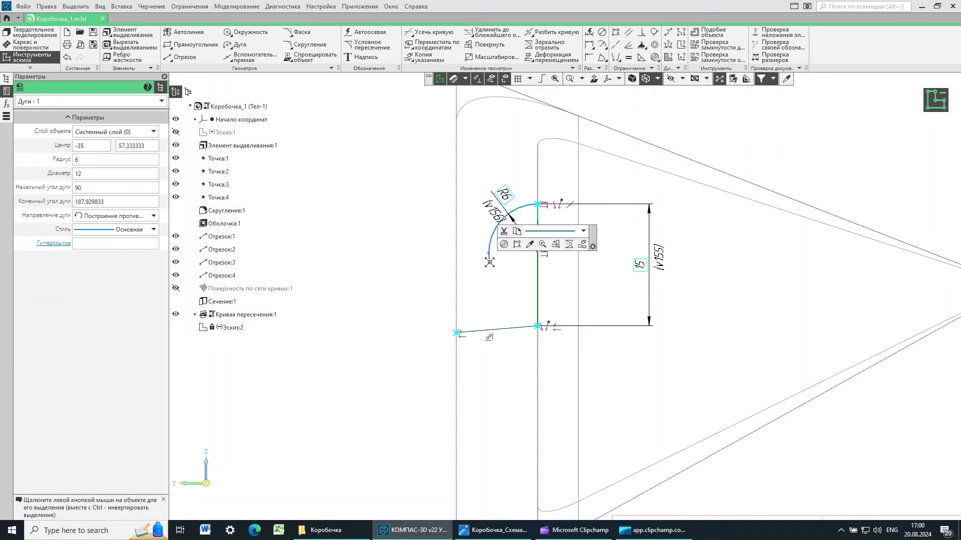
pyautogui.moveTo(488, 260); pyautogui.dragTo(497, 277)
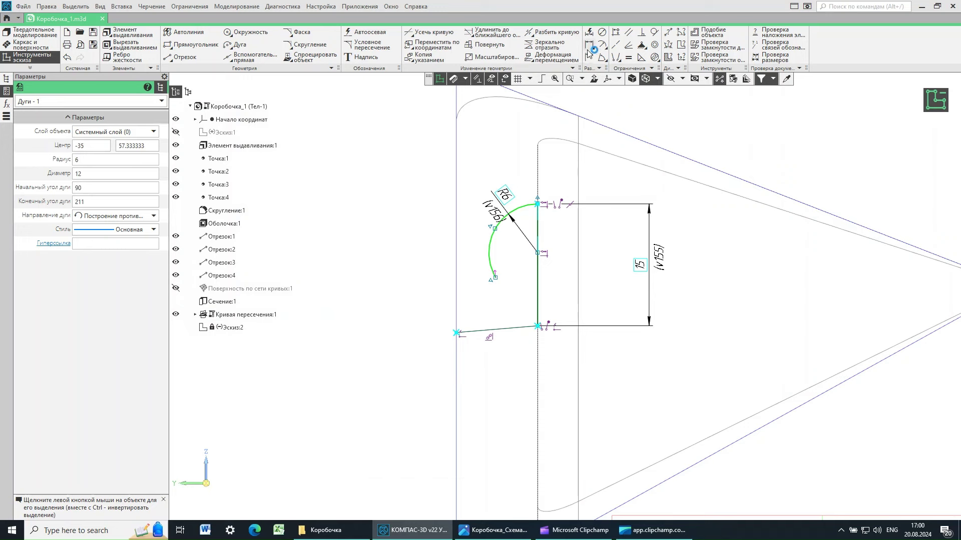
pyautogui.moveTo(539, 289); pyautogui.dragTo(521, 299)
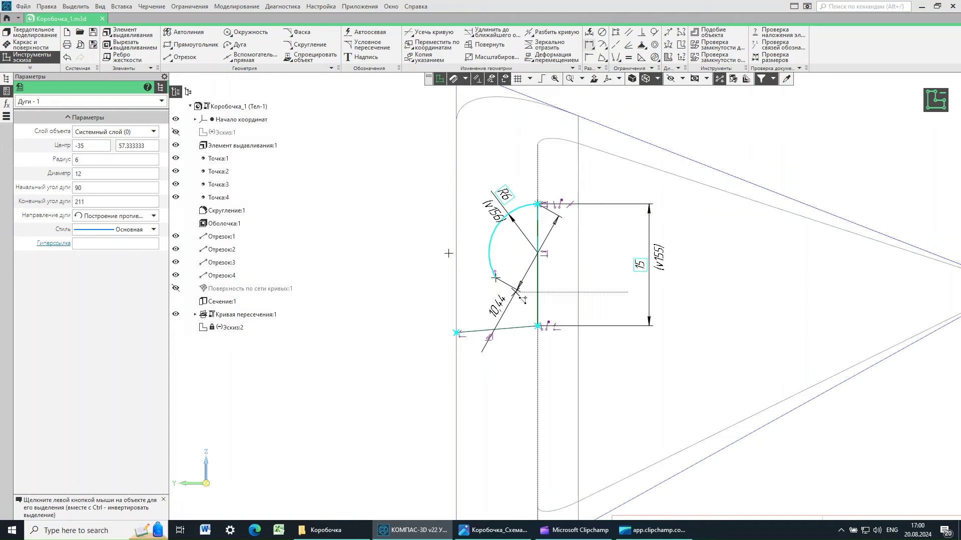
pyautogui.press('Escape')
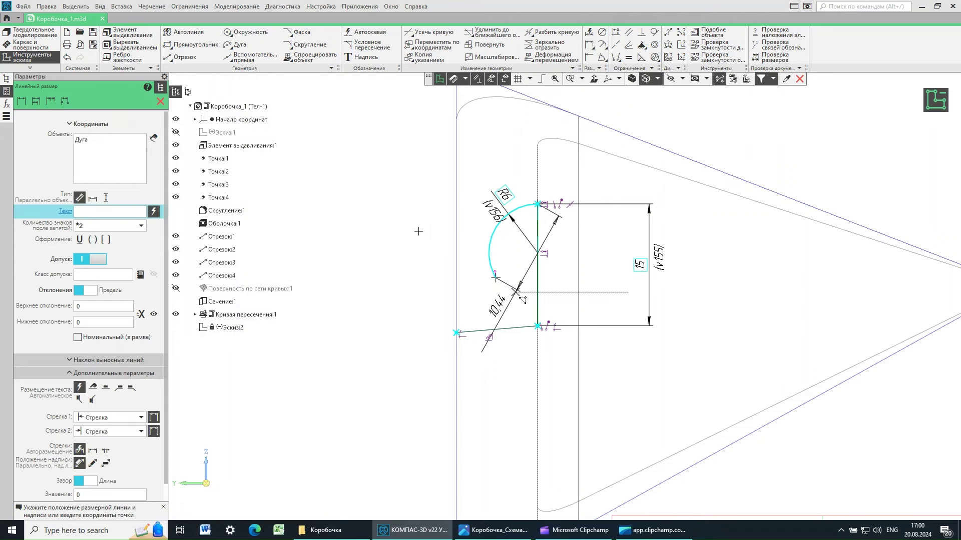
pyautogui.press('Escape')
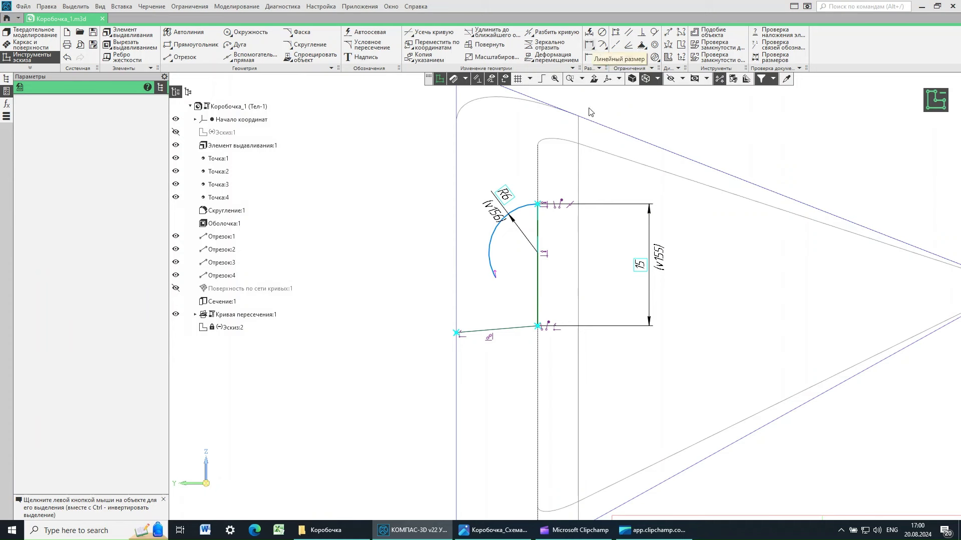
# Dimension the horizontal distance between the arc's free end and the vertical segment's lower end as 4 mm
pyautogui.click(496, 278)
pyautogui.click(537, 326)
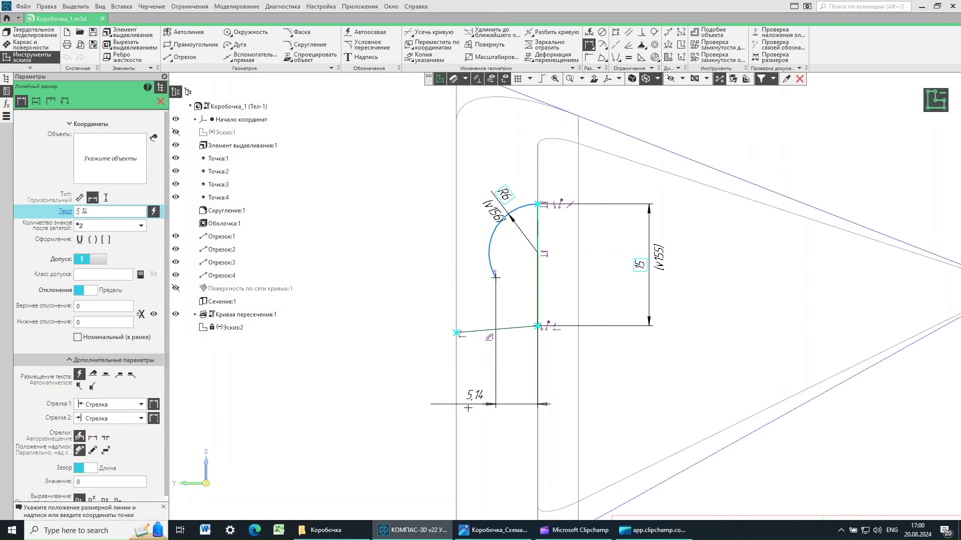
pyautogui.click(473, 404)
pyautogui.click(485, 399)
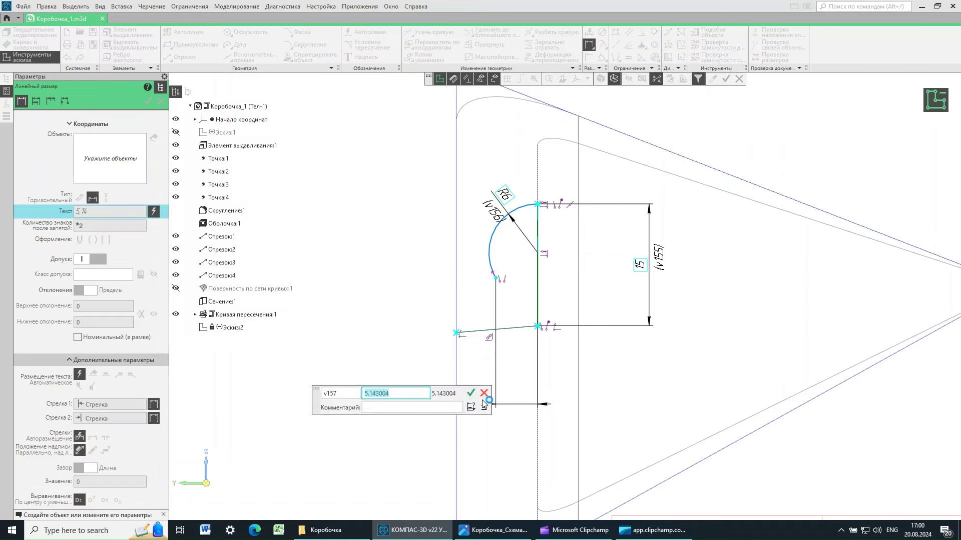
pyautogui.write('4')
pyautogui.click(471, 393)
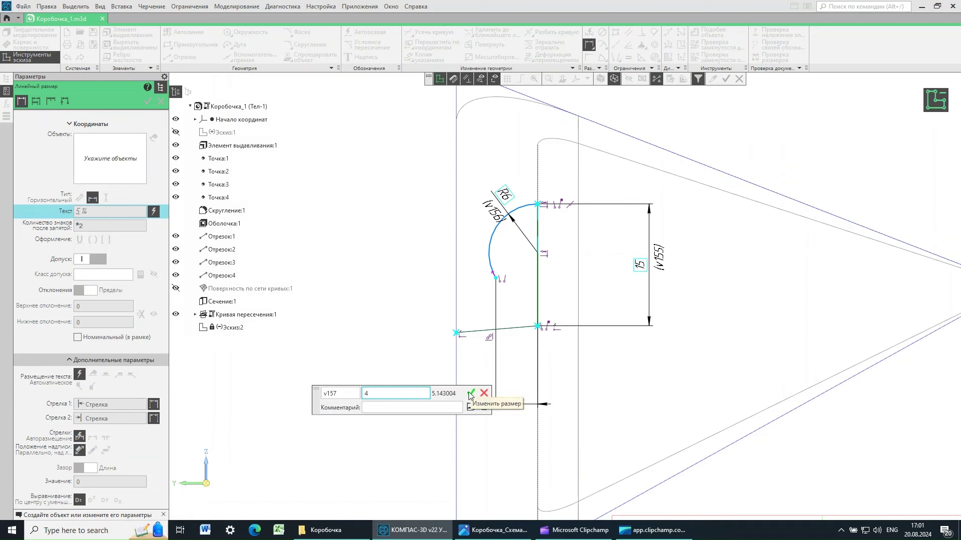
pyautogui.click(471, 394)
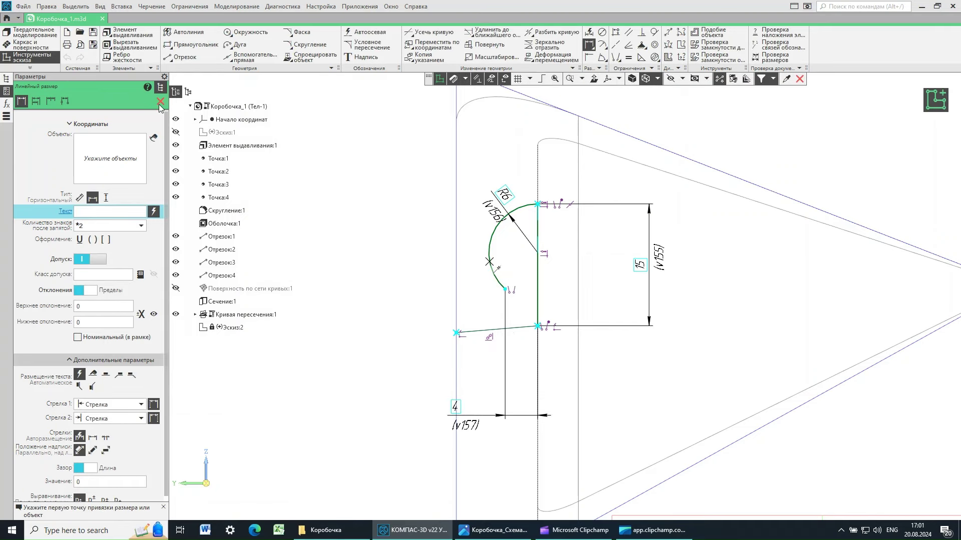
pyautogui.click(160, 101)
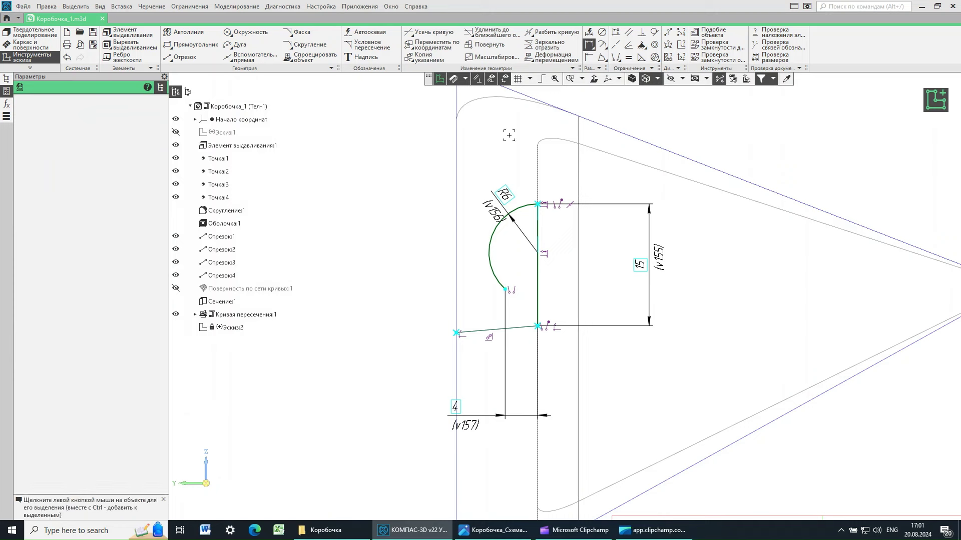
# Draw a vertical segment downward from the arc's free end across the projected line and dimension its length as 15 mm
pyautogui.click(194, 57)
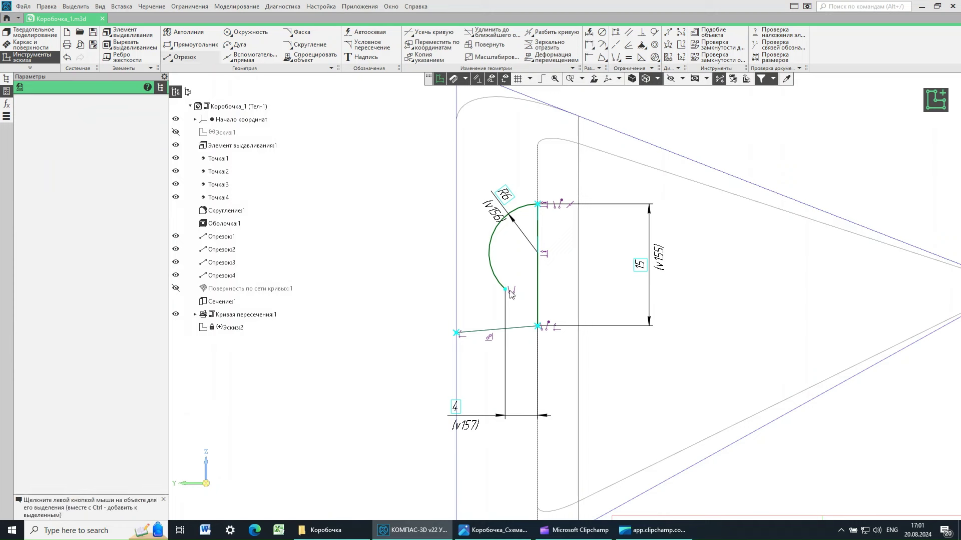
pyautogui.click(504, 289)
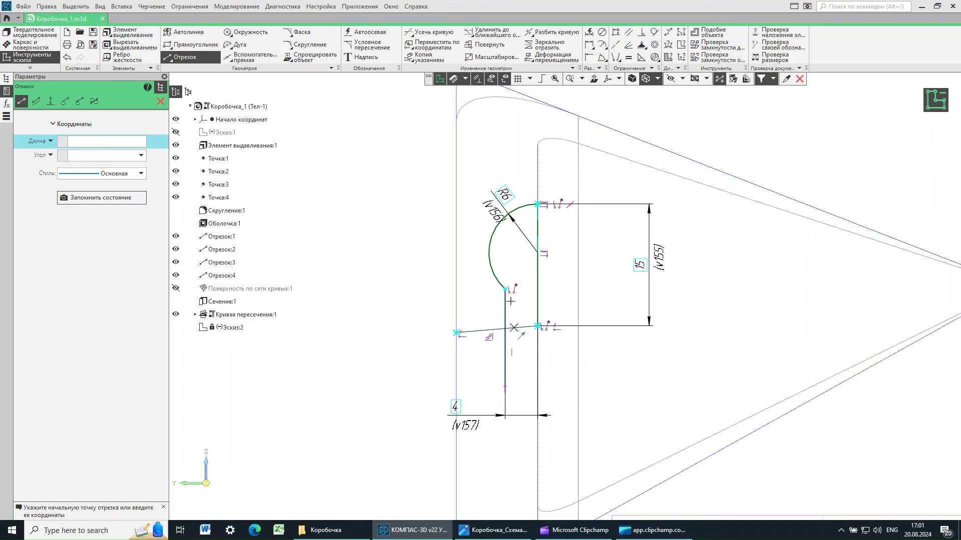
pyautogui.click(505, 387)
pyautogui.hotkey('ctrl', 'shift', 'd')
pyautogui.click(505, 289)
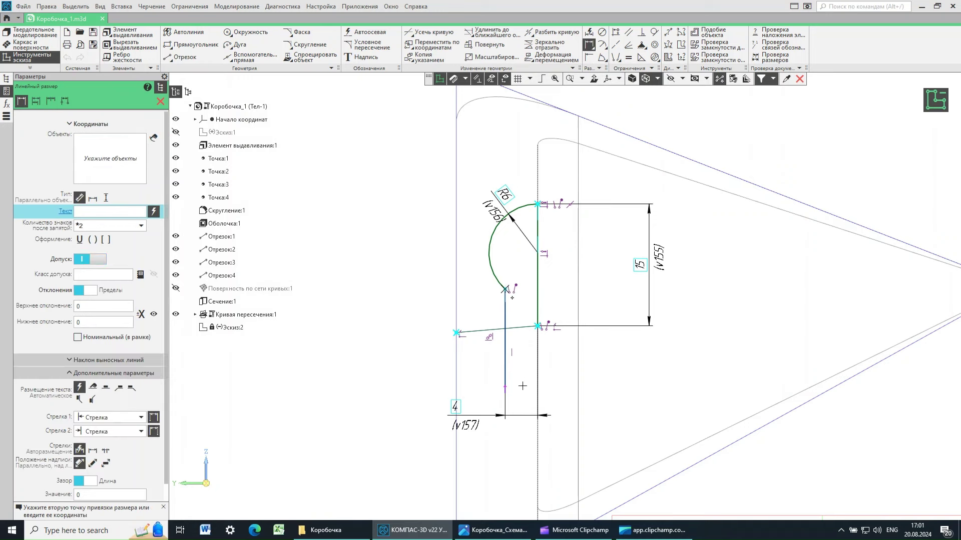
pyautogui.click(506, 393)
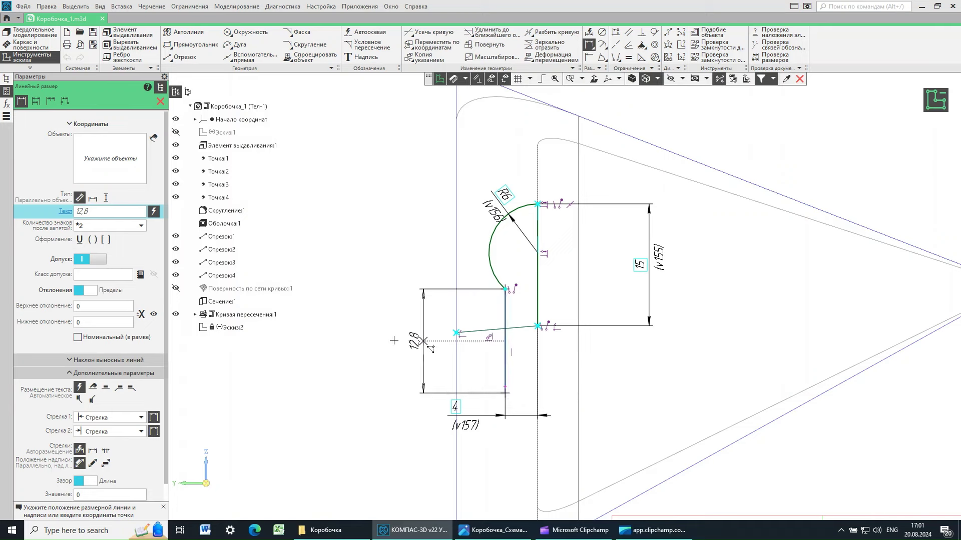
pyautogui.click(429, 344)
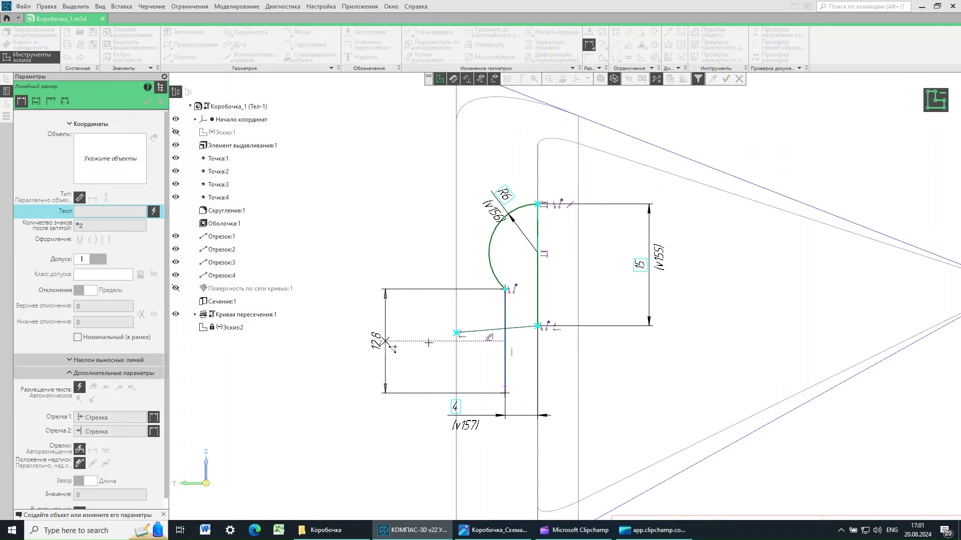
pyautogui.write('15')
pyautogui.click(453, 335)
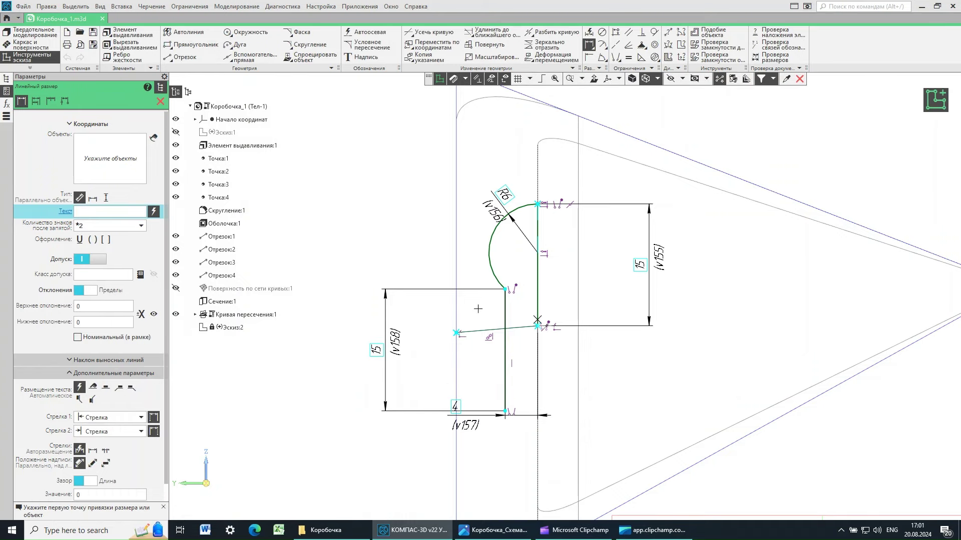
# Finish the joint profile sketch and display the model shaded in a three-dimensional view
pyautogui.click(937, 95)
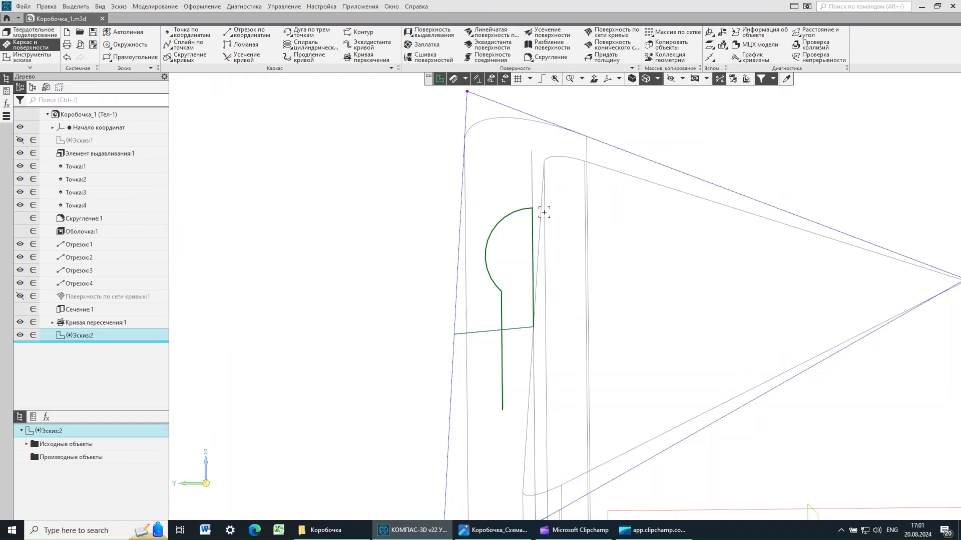
pyautogui.moveTo(435, 365)
pyautogui.mouseDown(button='middle')
pyautogui.moveTo(450, 353)
pyautogui.moveTo(429, 348)
pyautogui.mouseUp(button='middle')
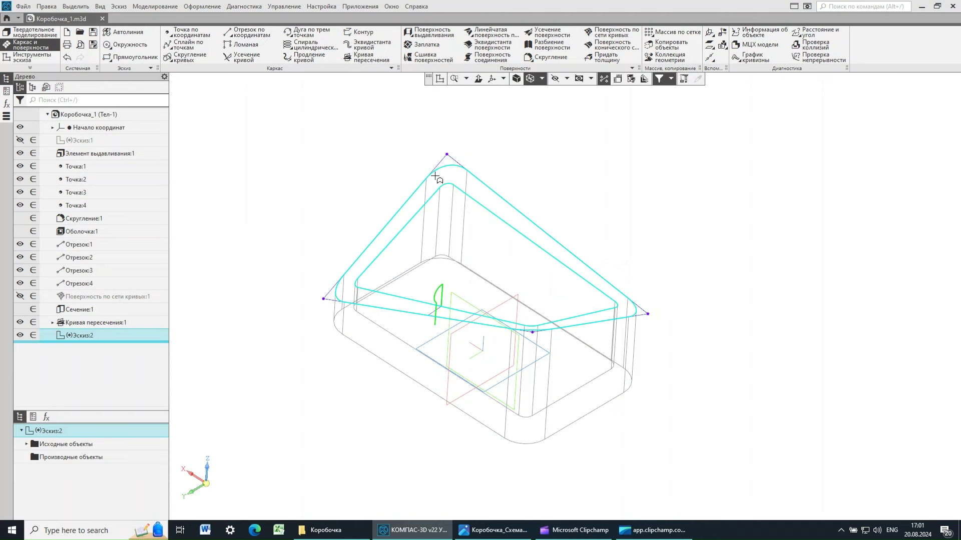
pyautogui.click(515, 78)
pyautogui.moveTo(308, 232)
pyautogui.mouseDown(button='middle')
pyautogui.moveTo(321, 246)
pyautogui.moveTo(311, 225)
pyautogui.moveTo(318, 231)
pyautogui.moveTo(306, 243)
pyautogui.moveTo(315, 239)
pyautogui.mouseUp(button='middle')
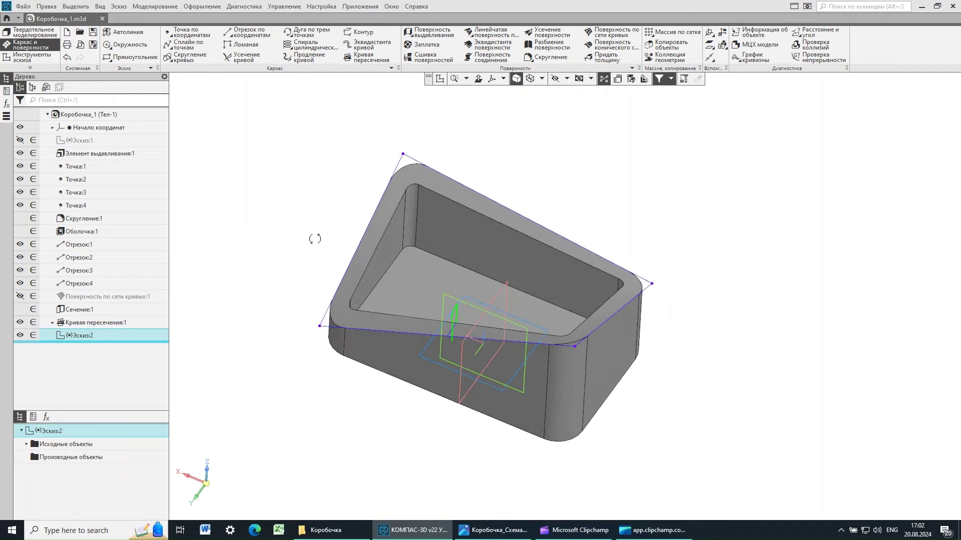
pyautogui.click(471, 127)
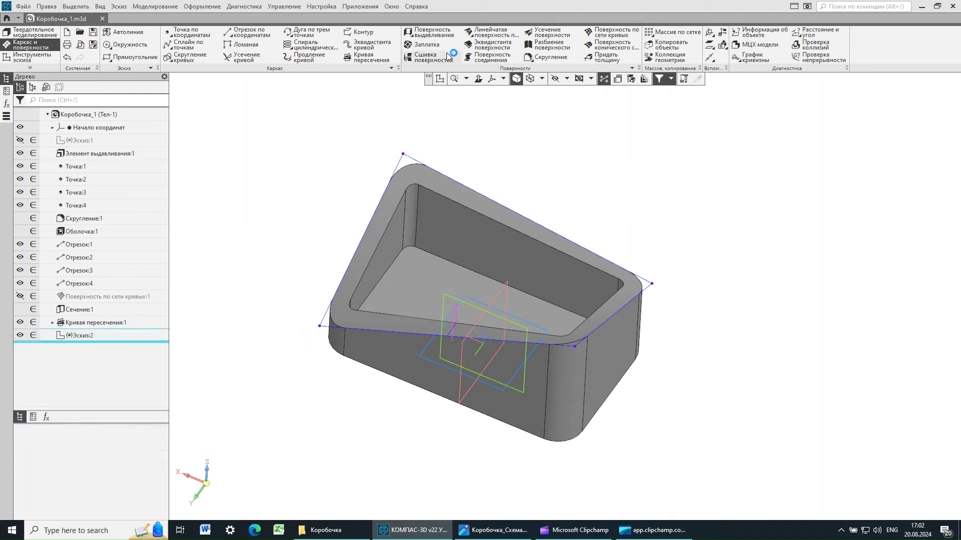
# Try to sweep the joint profile Эскиз:2 as a surface along the edge of the box's cut rim
pyautogui.click(430, 34)
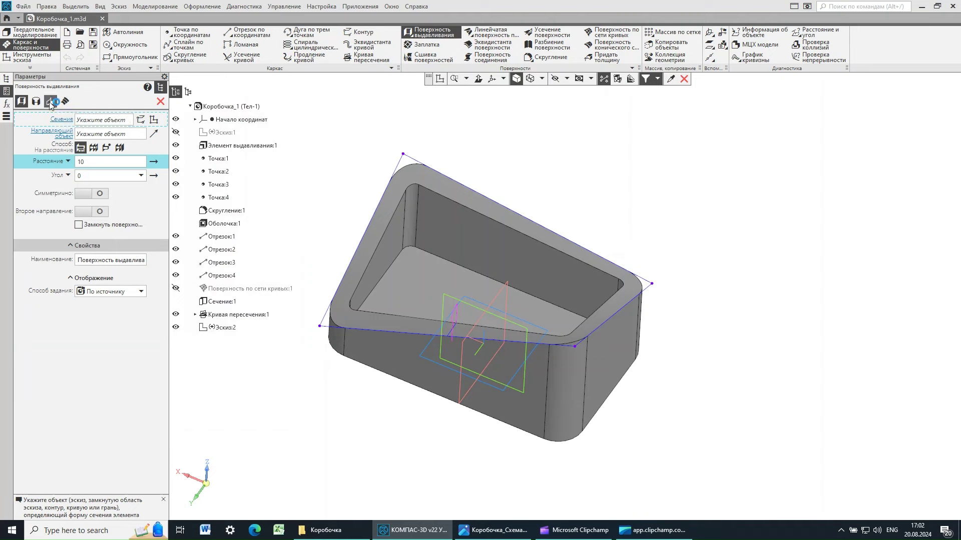
pyautogui.click(50, 102)
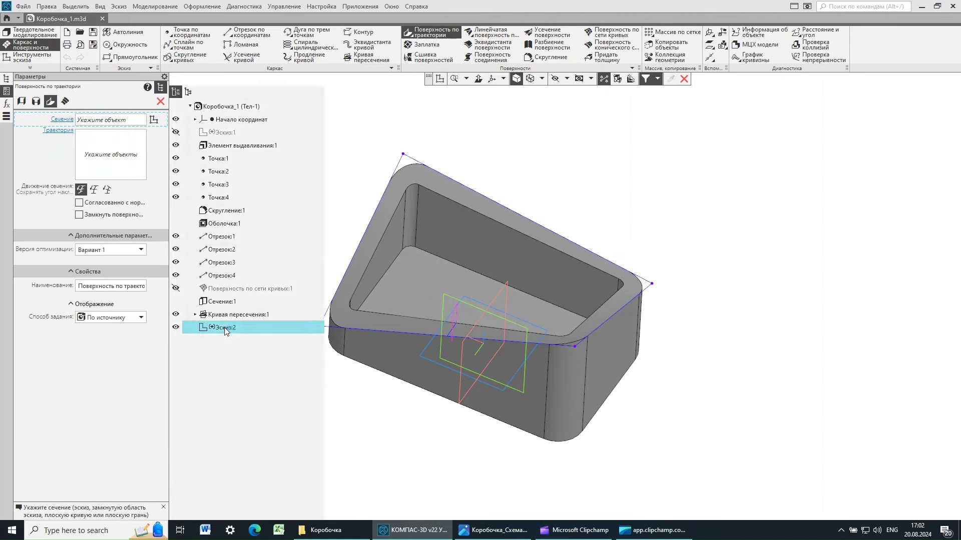
pyautogui.click(224, 328)
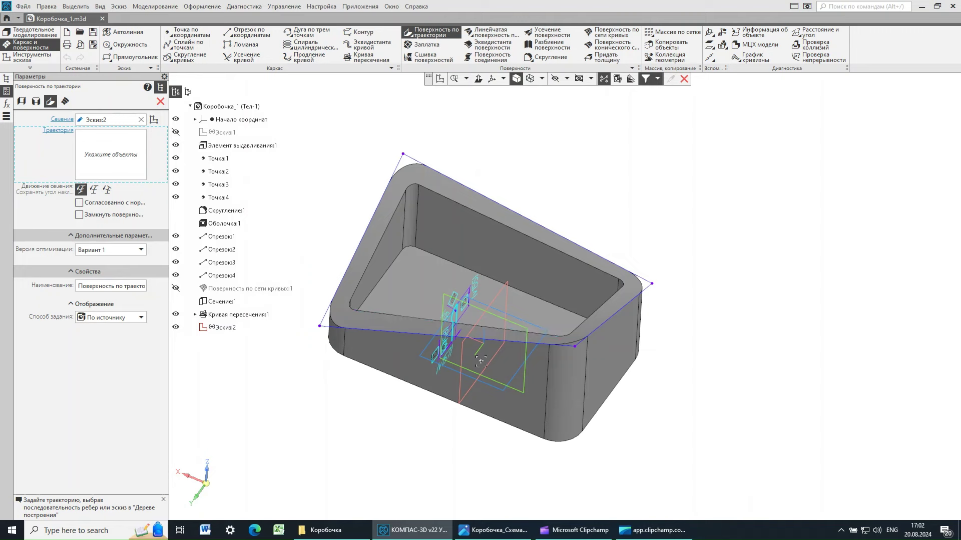
pyautogui.scroll(3, 374, 332)
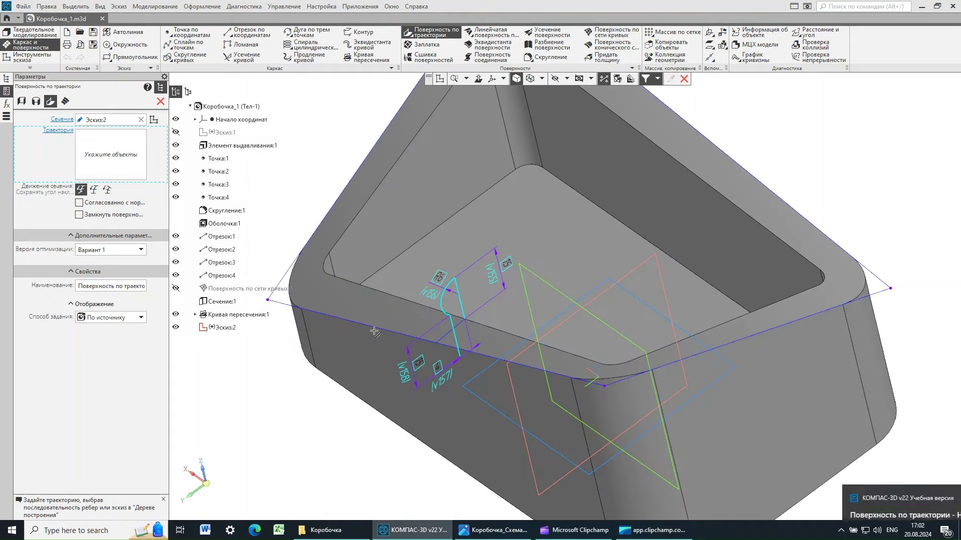
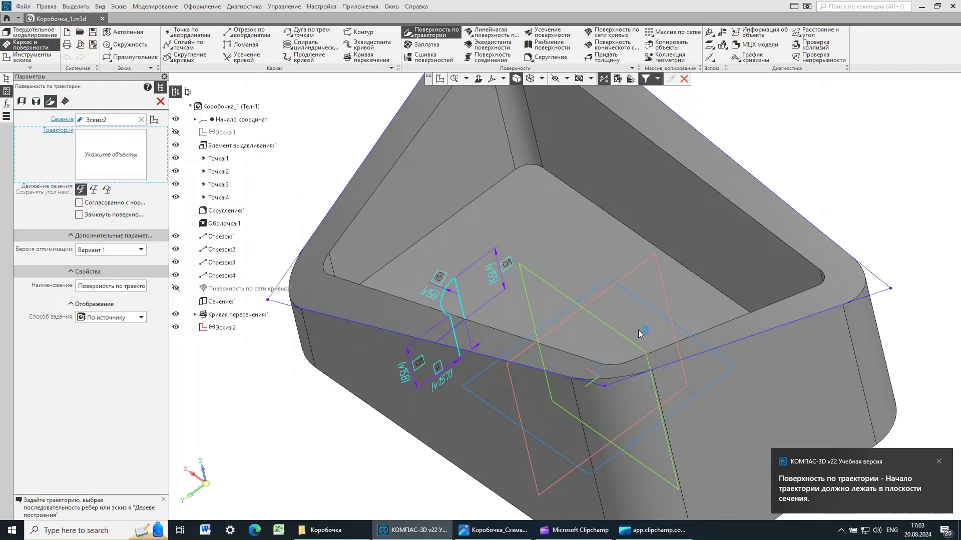
pyautogui.click(756, 338)
pyautogui.moveTo(331, 415)
pyautogui.mouseDown(button='middle')
pyautogui.moveTo(322, 408)
pyautogui.moveTo(329, 413)
pyautogui.mouseUp(button='middle')
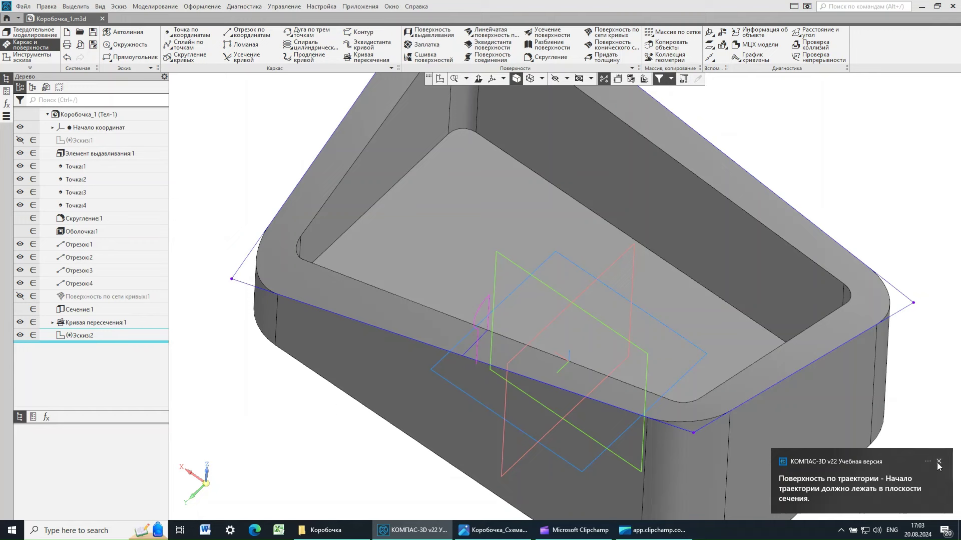
pyautogui.click(938, 461)
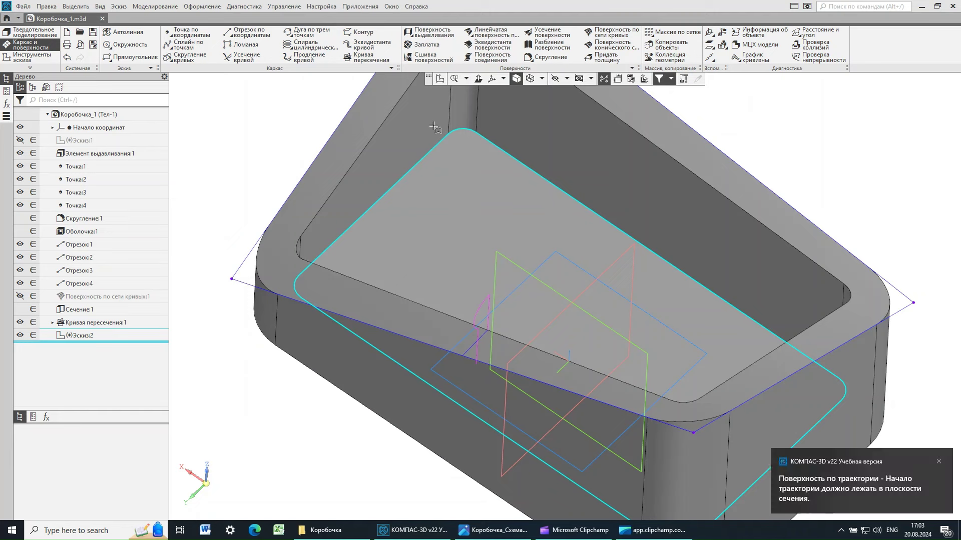
# Create a contour from the straight inner rim edge that passes through the joint profile sketch
pyautogui.click(364, 32)
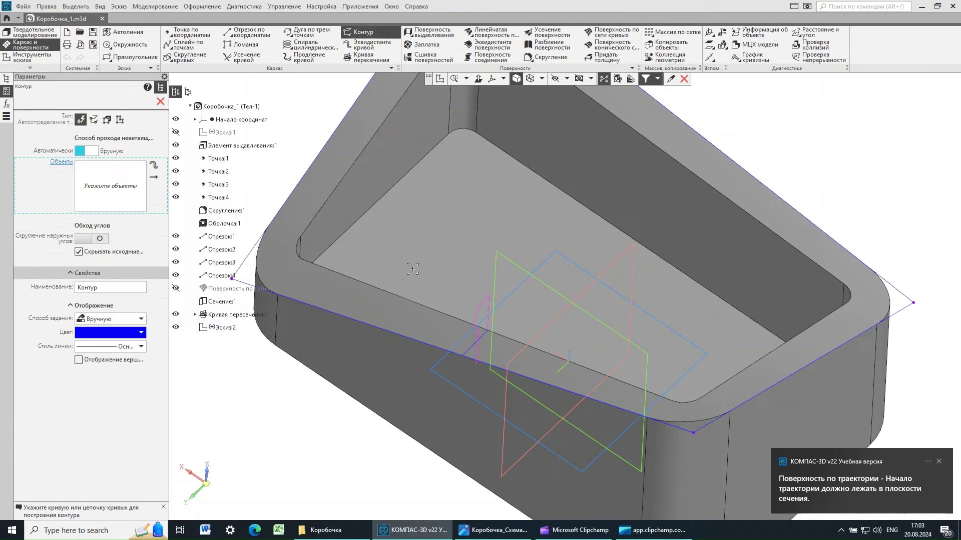
pyautogui.click(399, 296)
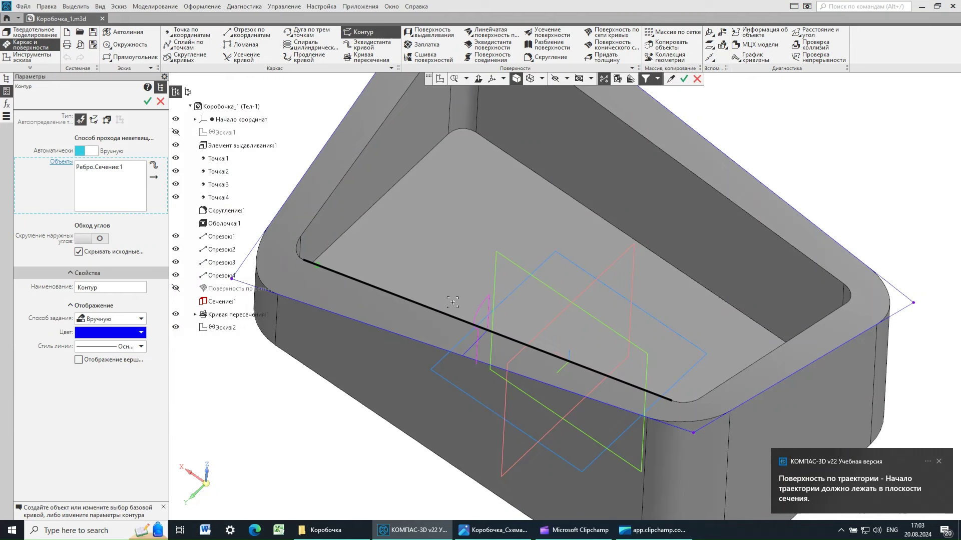
pyautogui.click(161, 101)
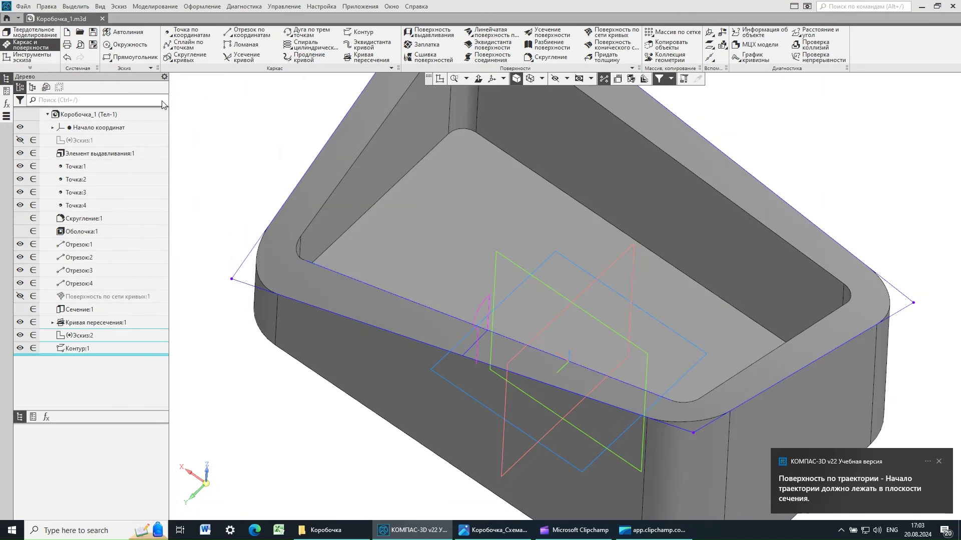
pyautogui.click(85, 348)
pyautogui.click(274, 410)
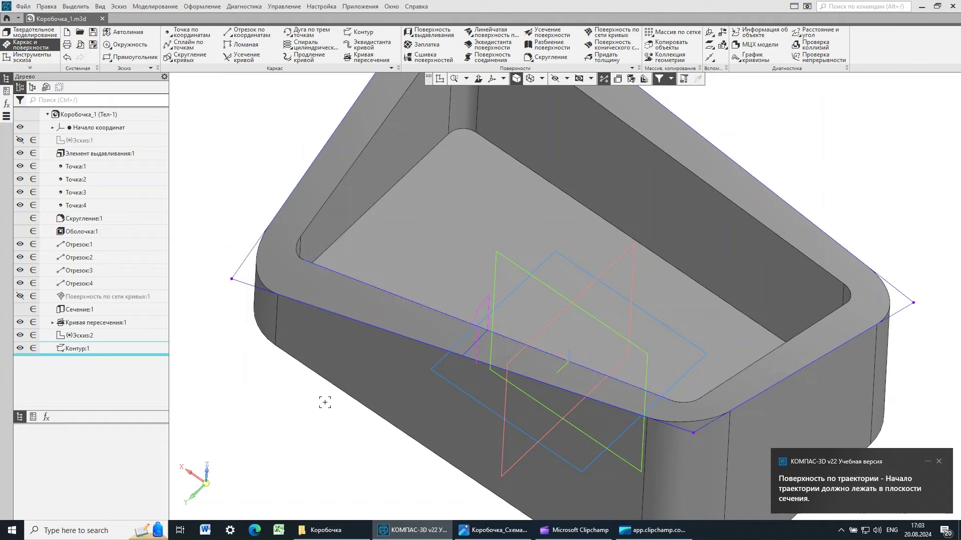
pyautogui.moveTo(325, 402)
pyautogui.mouseDown(button='middle')
pyautogui.moveTo(337, 435)
pyautogui.moveTo(332, 417)
pyautogui.mouseUp(button='middle')
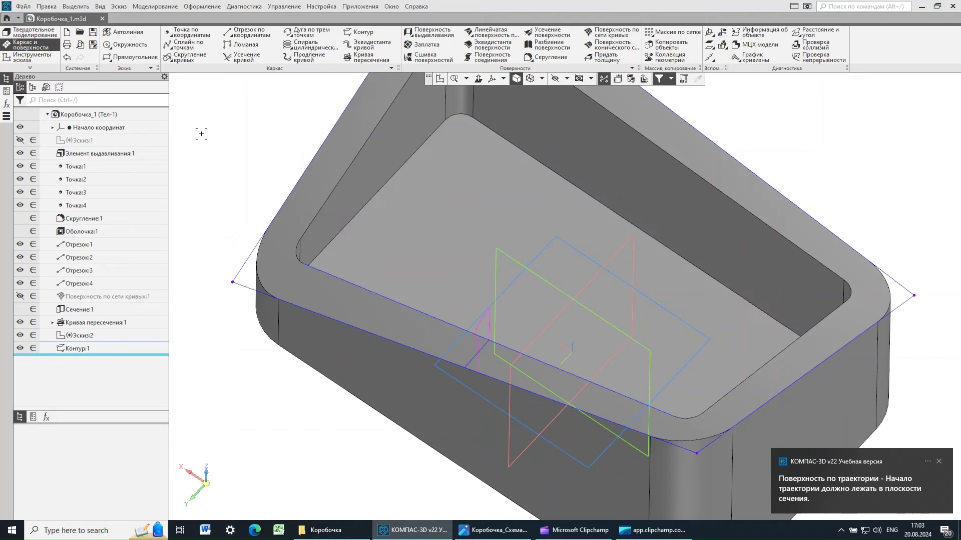
# Trim Контур:1 at the vertex of Эскиз:2 where it meets the inner rim edge, reversing the direction to keep the opposite portion
pyautogui.click(245, 58)
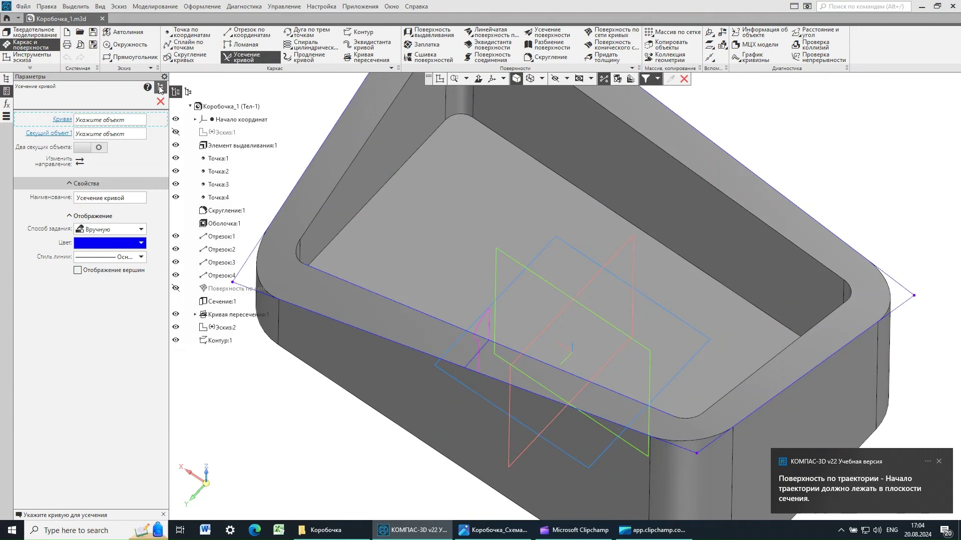
pyautogui.click(220, 342)
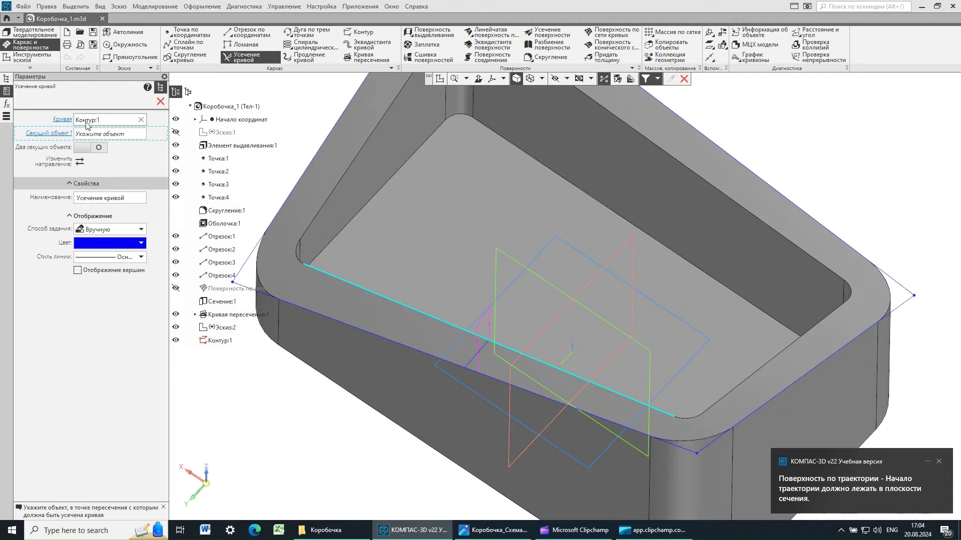
pyautogui.click(489, 342)
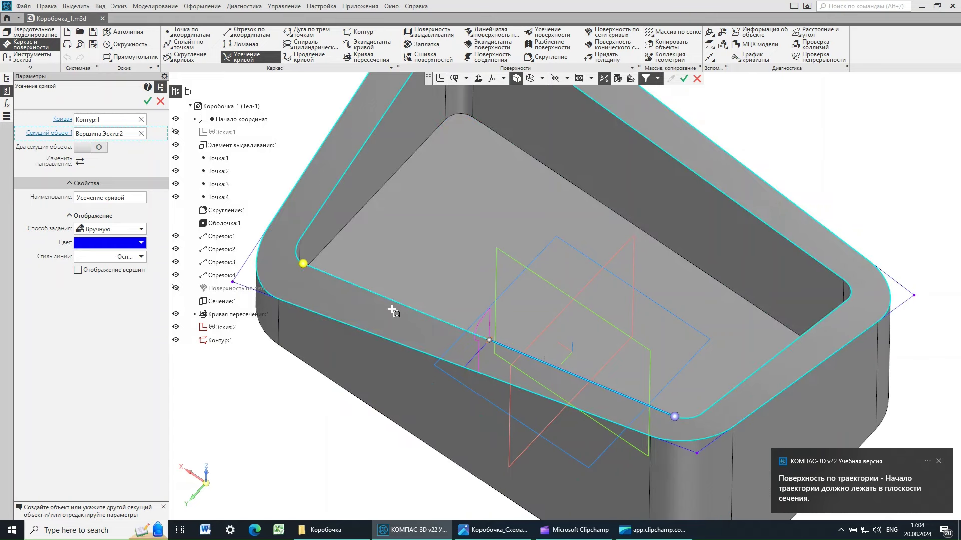
pyautogui.click(80, 163)
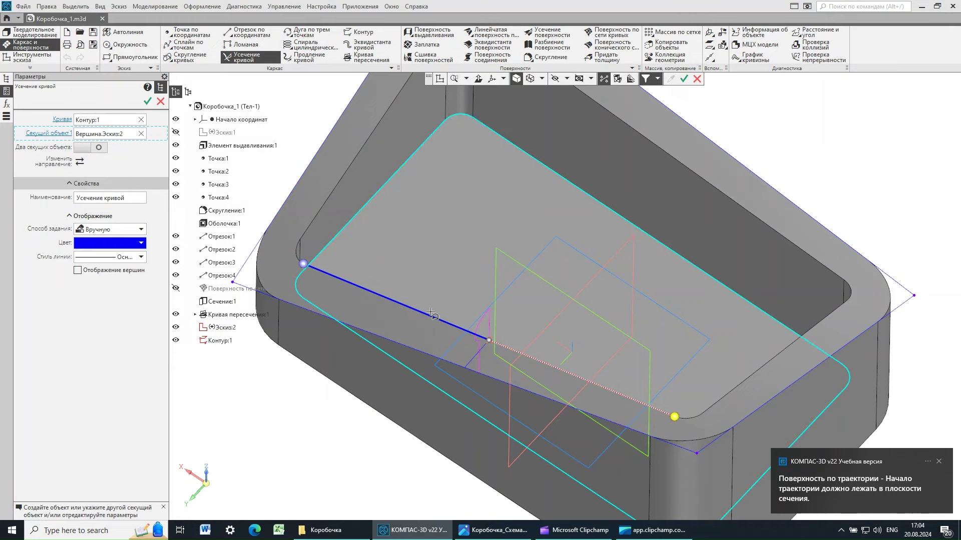
pyautogui.click(148, 102)
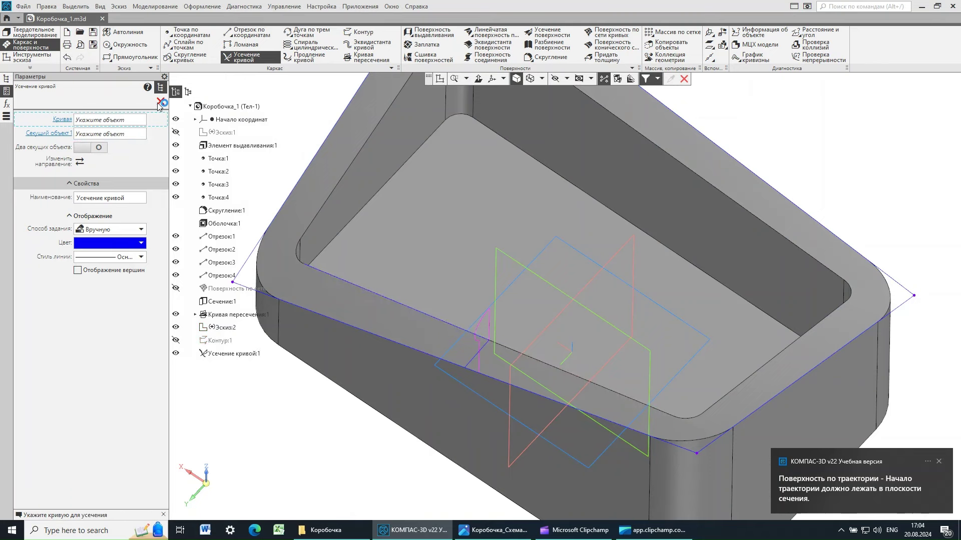
pyautogui.press('Escape')
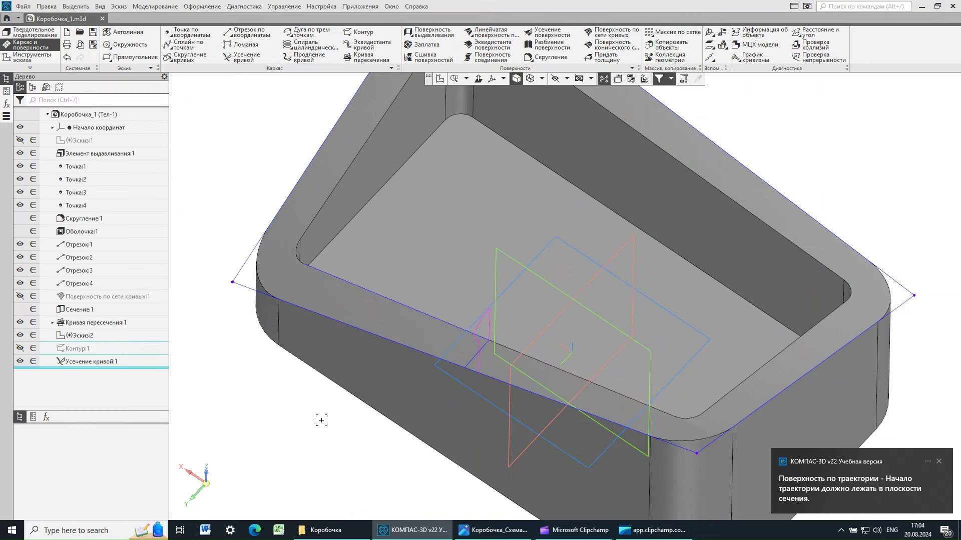
# Build a contour with manual traversal from the trimmed curve through the adjoining inner rim edges and corner arcs to the end of the opposite long edge
pyautogui.scroll(-2, 306, 416)
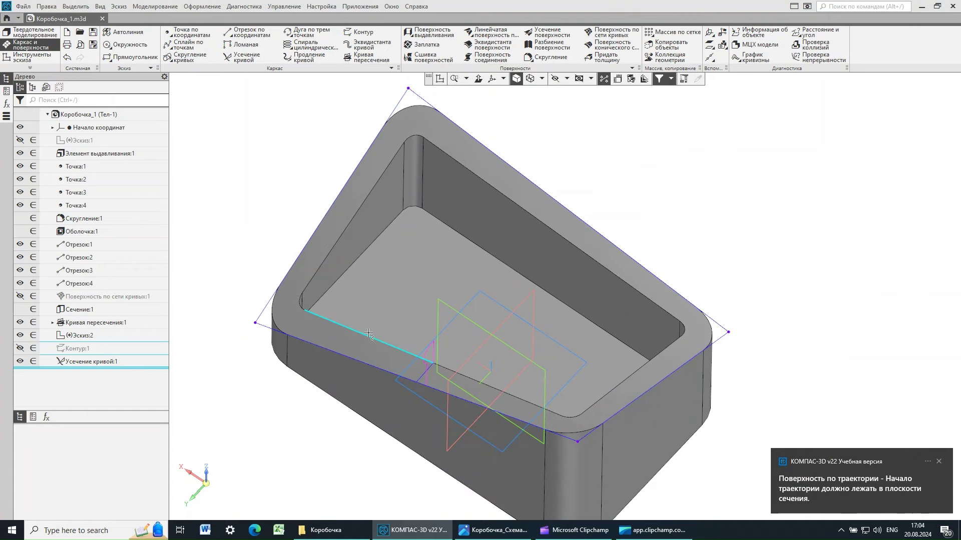
pyautogui.click(83, 364)
pyautogui.click(367, 34)
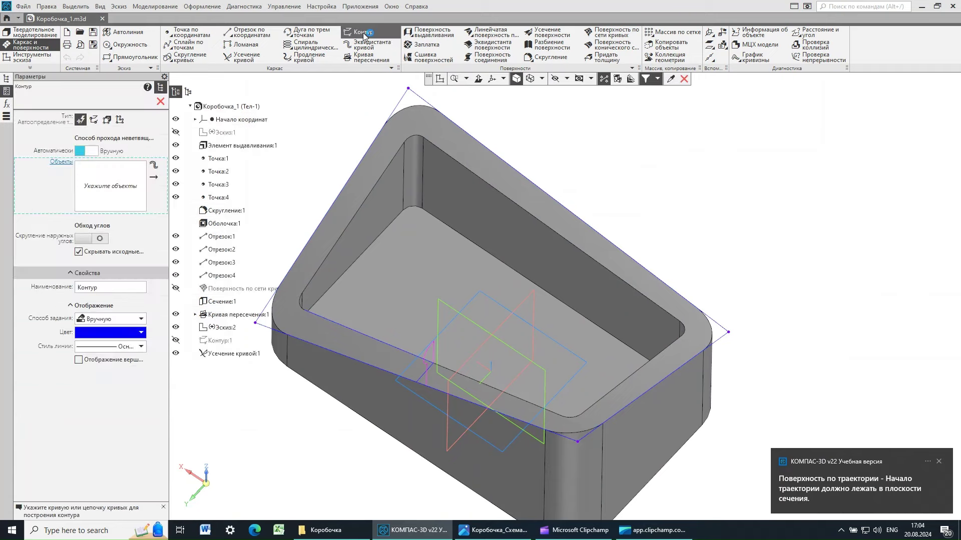
pyautogui.click(91, 151)
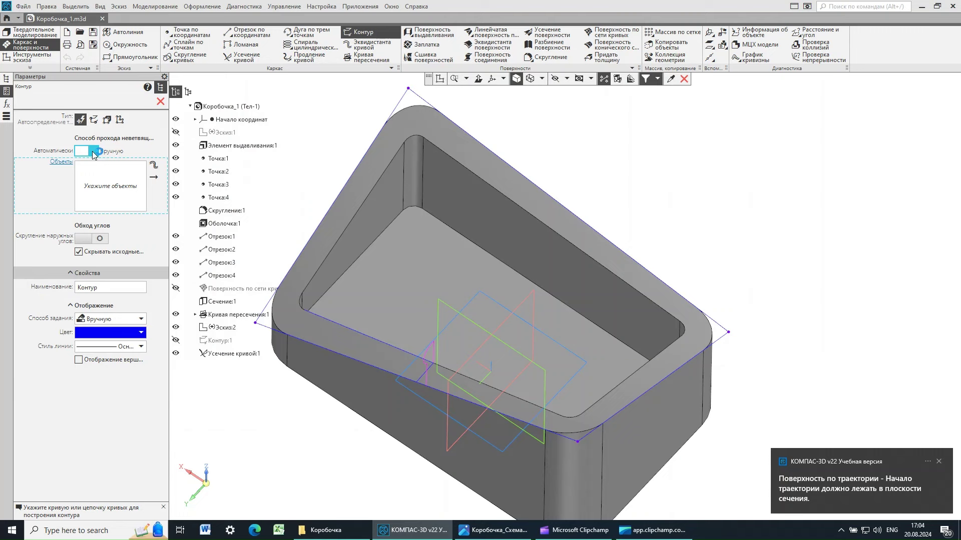
pyautogui.click(368, 336)
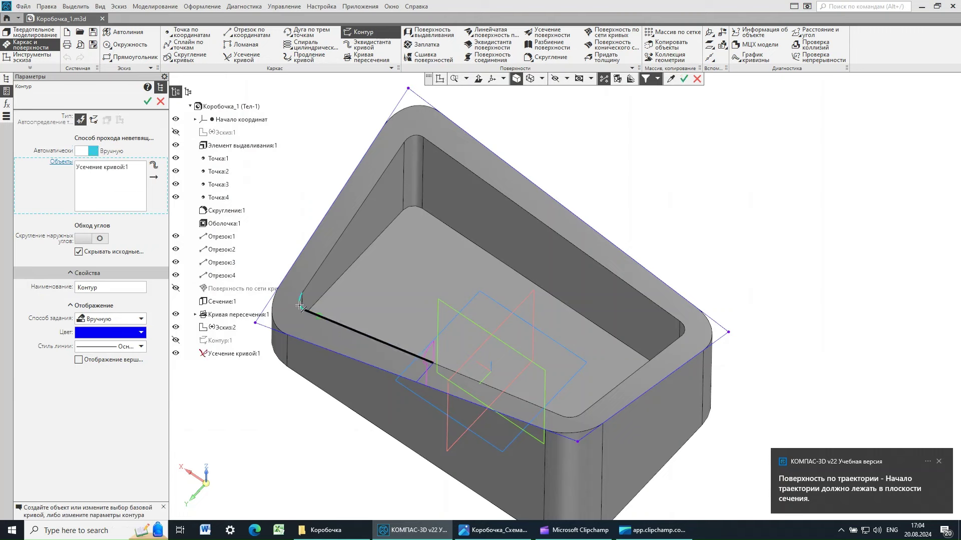
pyautogui.click(301, 306)
pyautogui.click(390, 165)
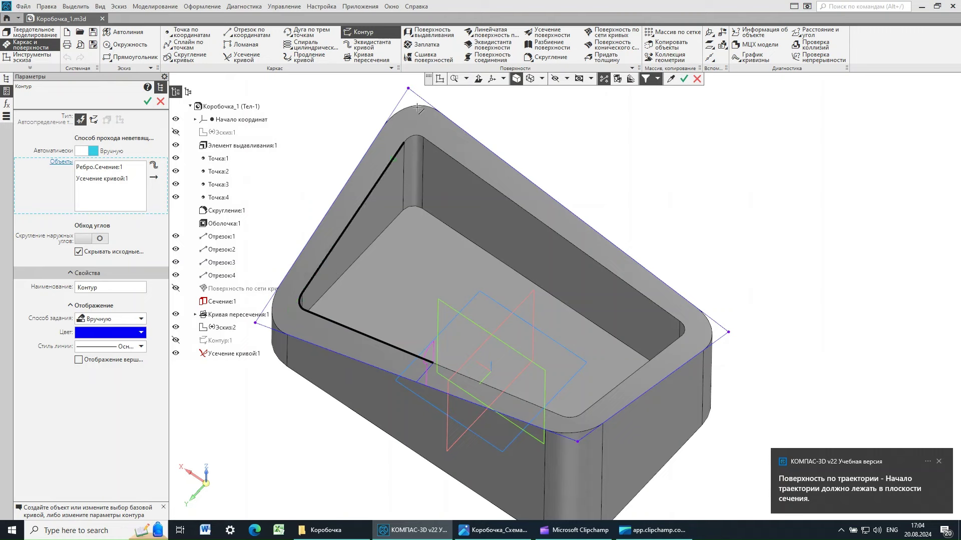
pyautogui.click(413, 138)
pyautogui.click(468, 171)
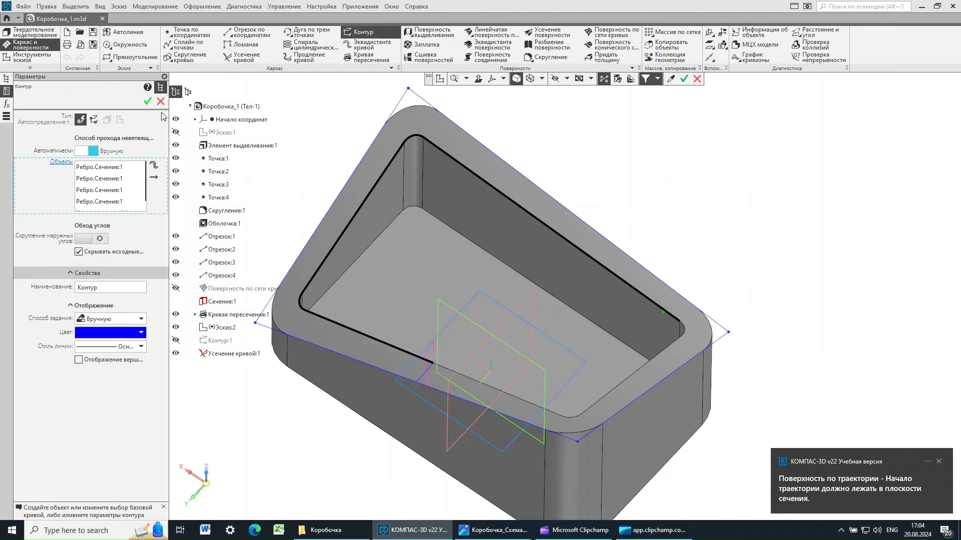
pyautogui.click(148, 102)
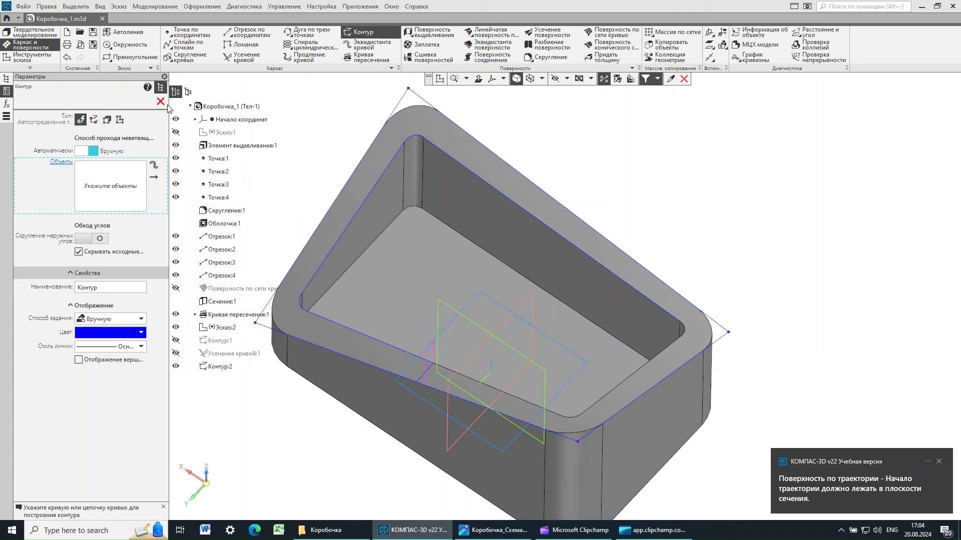
pyautogui.press('Escape')
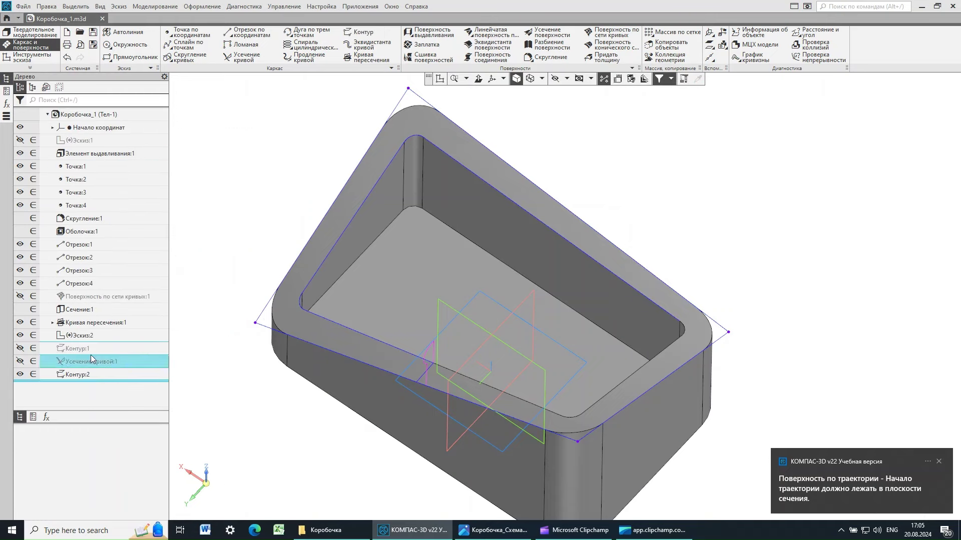
# Sweep the joint profile Эскиз:2 as a surface along the trajectory Контур:2
pyautogui.click(428, 373)
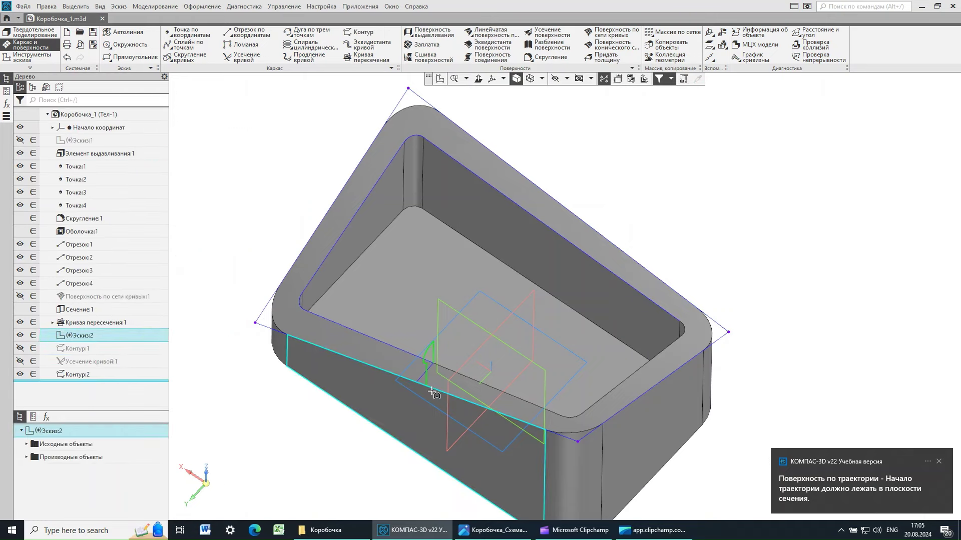
pyautogui.click(83, 376)
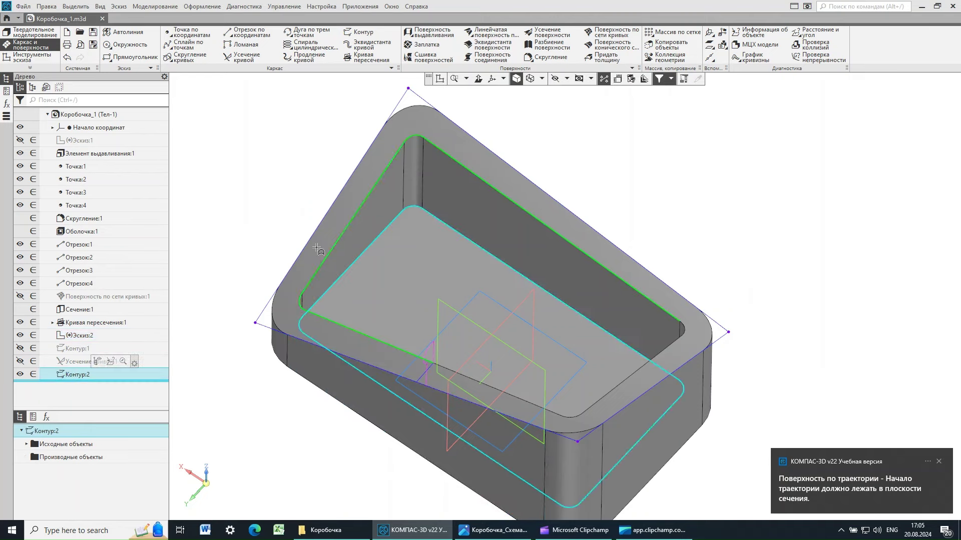
pyautogui.click(670, 155)
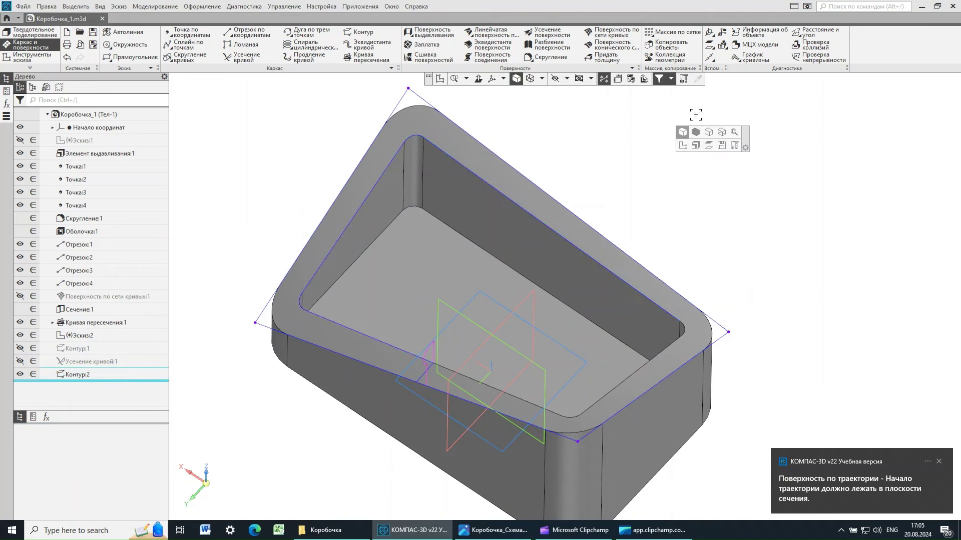
pyautogui.click(430, 34)
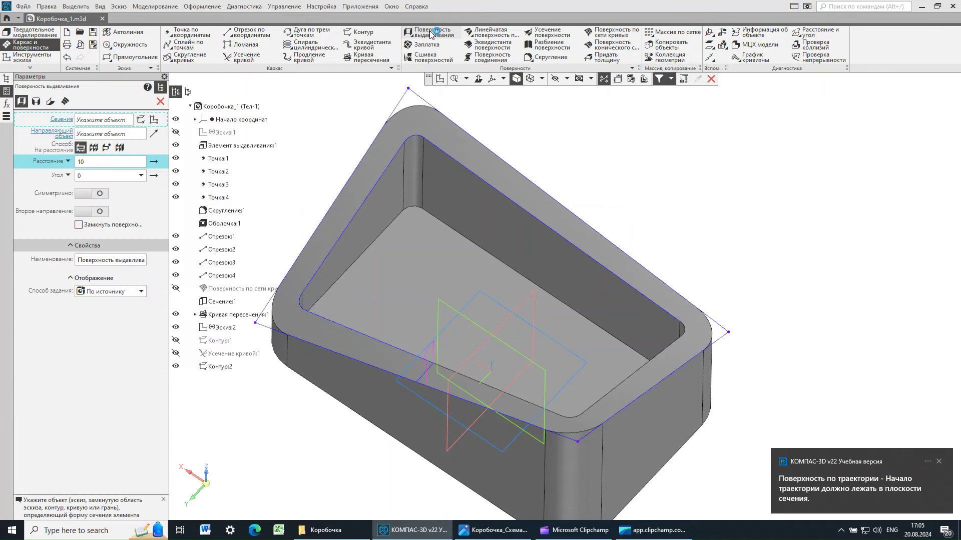
pyautogui.click(51, 101)
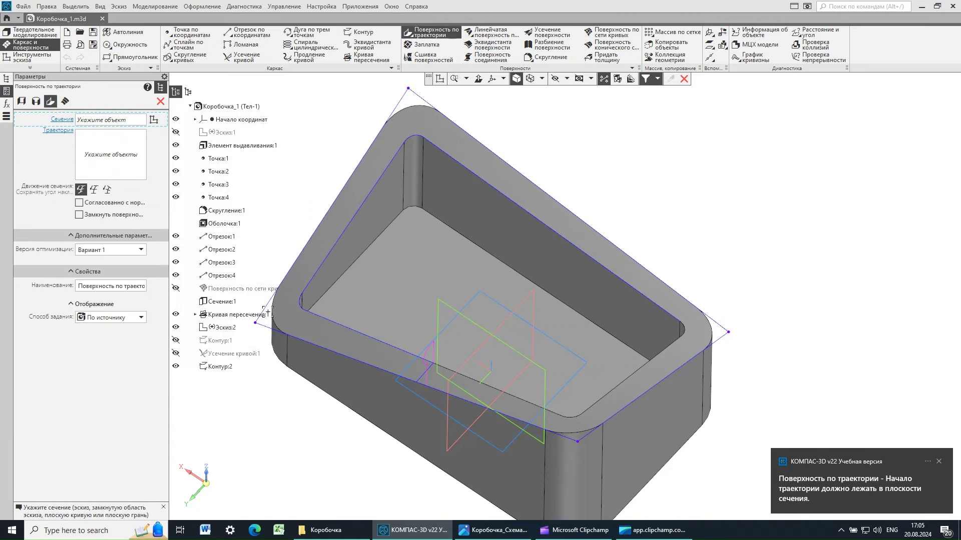
pyautogui.click(220, 328)
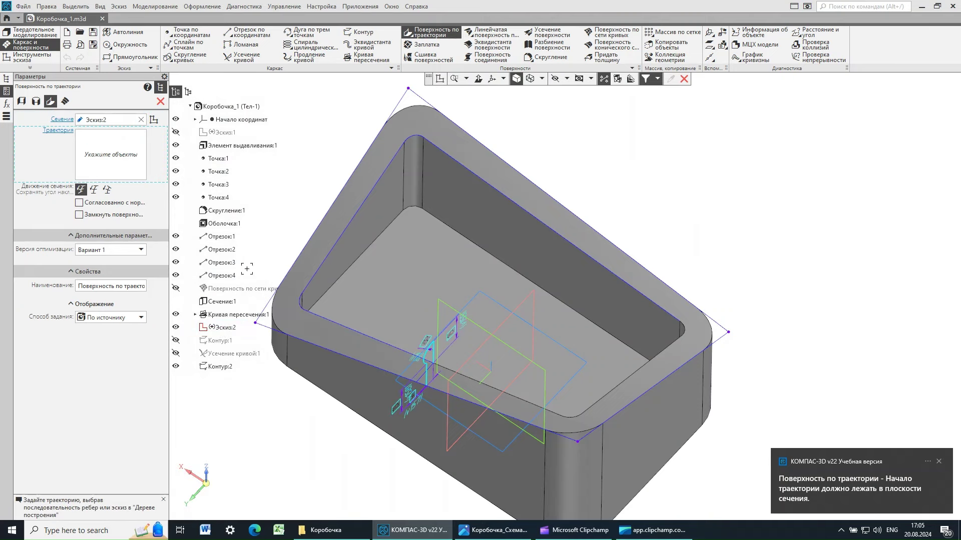
pyautogui.click(220, 367)
pyautogui.moveTo(701, 219)
pyautogui.mouseDown(button='middle')
pyautogui.moveTo(676, 208)
pyautogui.moveTo(714, 212)
pyautogui.mouseUp(button='middle')
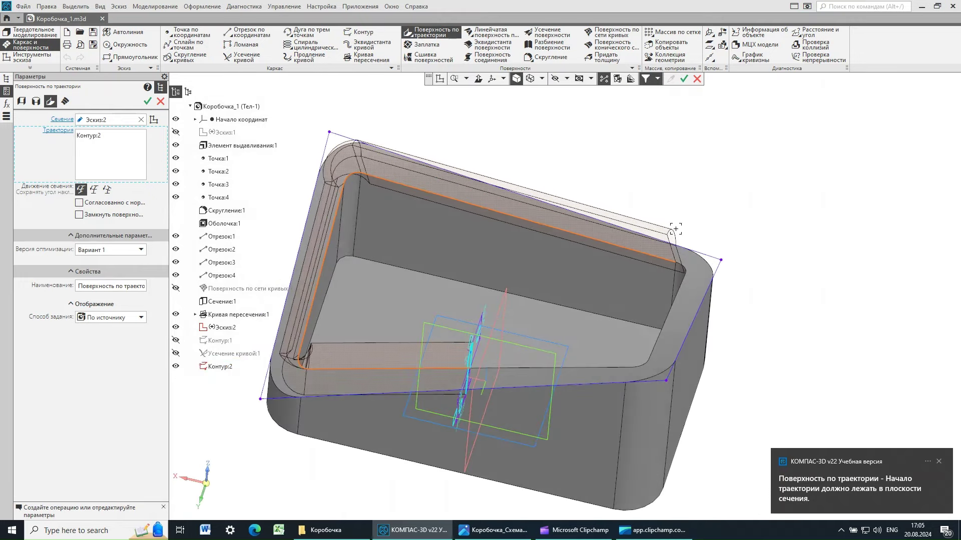
pyautogui.keyDown('shift'); pyautogui.moveTo(614, 250); pyautogui.dragTo(712, 225, button='middle'); pyautogui.keyUp('shift')
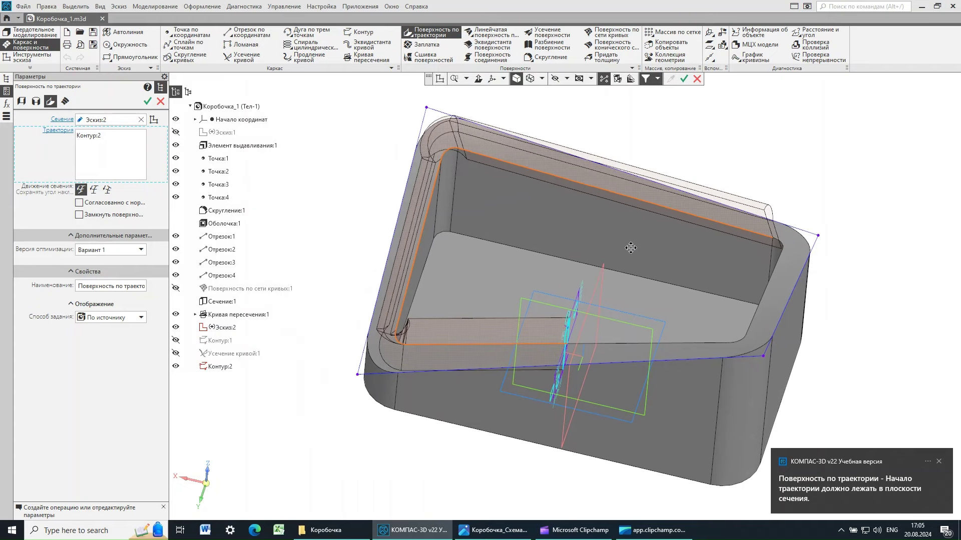
pyautogui.moveTo(756, 170); pyautogui.dragTo(757, 161, button='middle')
pyautogui.hotkey('ctrl', 'Return')
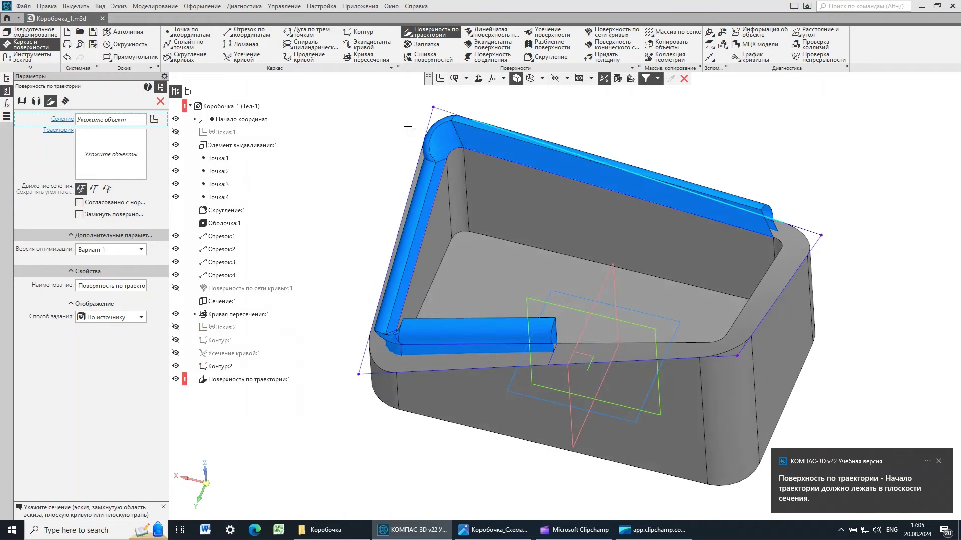
# Leave the sweep command, dismiss the notifications, and examine the swept surface around the rounded rim corner for defects
pyautogui.click(160, 102)
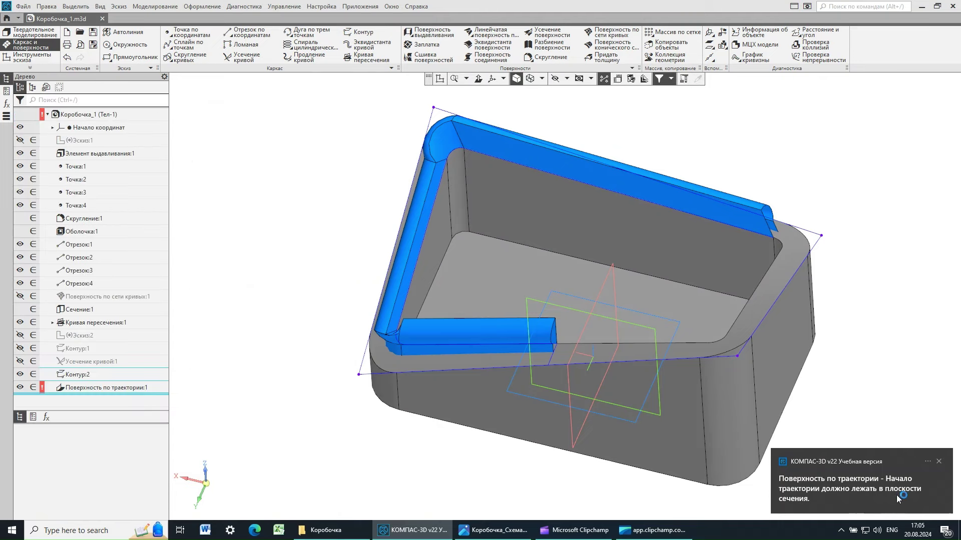
pyautogui.click(939, 462)
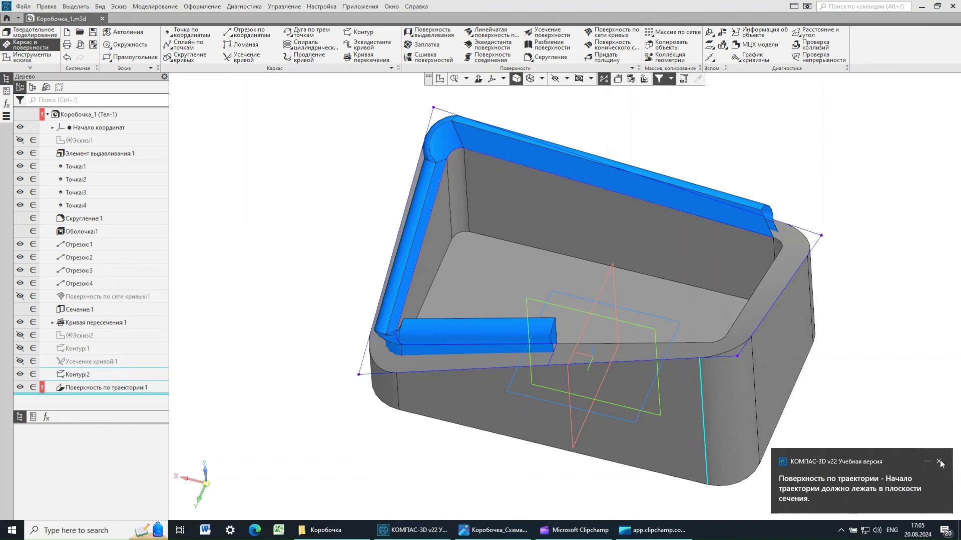
pyautogui.click(939, 461)
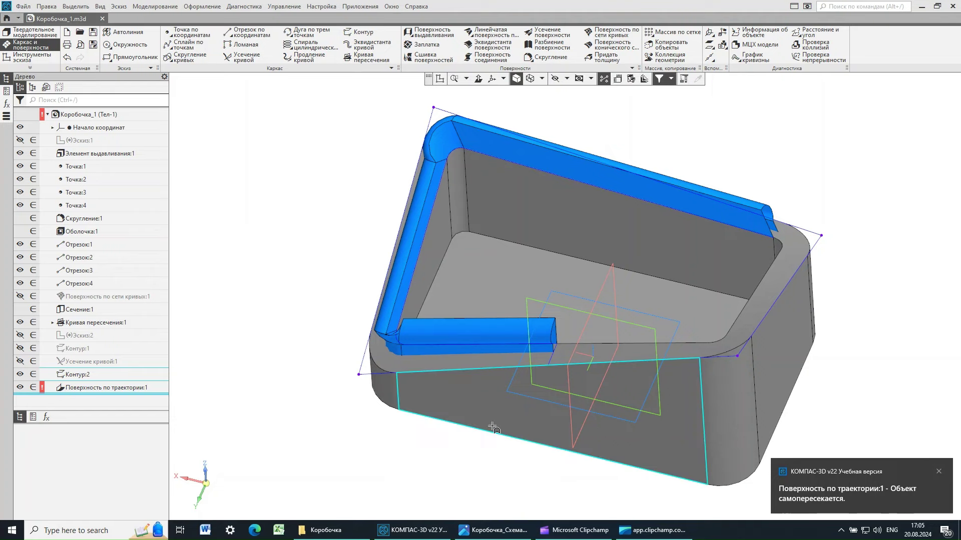
pyautogui.moveTo(340, 420)
pyautogui.mouseDown(button='middle')
pyautogui.moveTo(348, 433)
pyautogui.moveTo(343, 411)
pyautogui.mouseUp(button='middle')
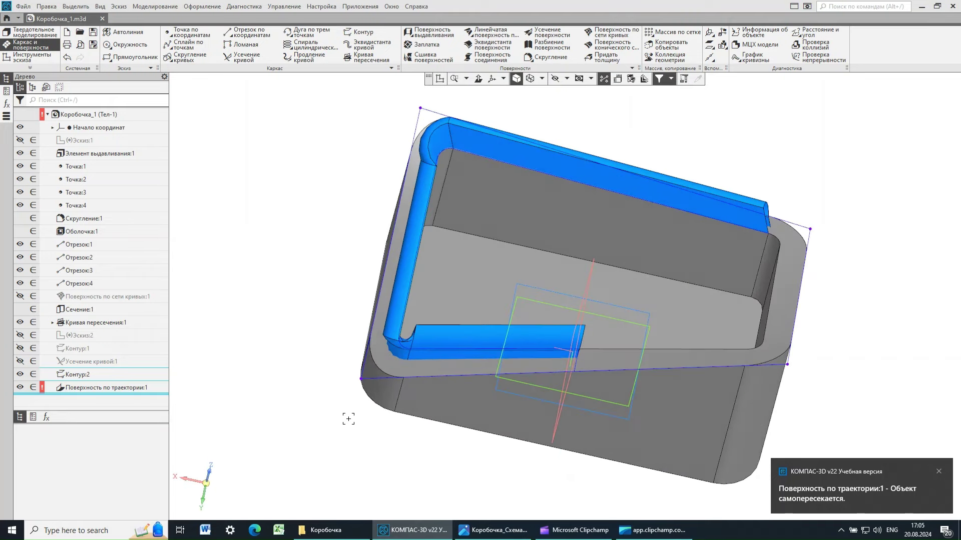
pyautogui.scroll(3, 395, 348)
pyautogui.moveTo(396, 348); pyautogui.dragTo(332, 357, button='middle')
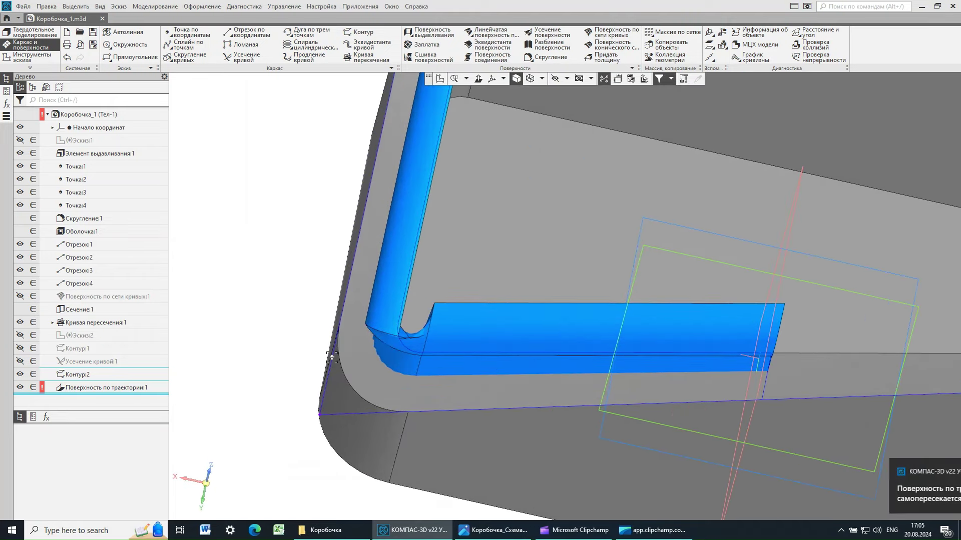
pyautogui.moveTo(299, 321)
pyautogui.mouseDown(button='middle')
pyautogui.moveTo(291, 332)
pyautogui.moveTo(281, 322)
pyautogui.moveTo(294, 321)
pyautogui.moveTo(287, 316)
pyautogui.mouseUp(button='middle')
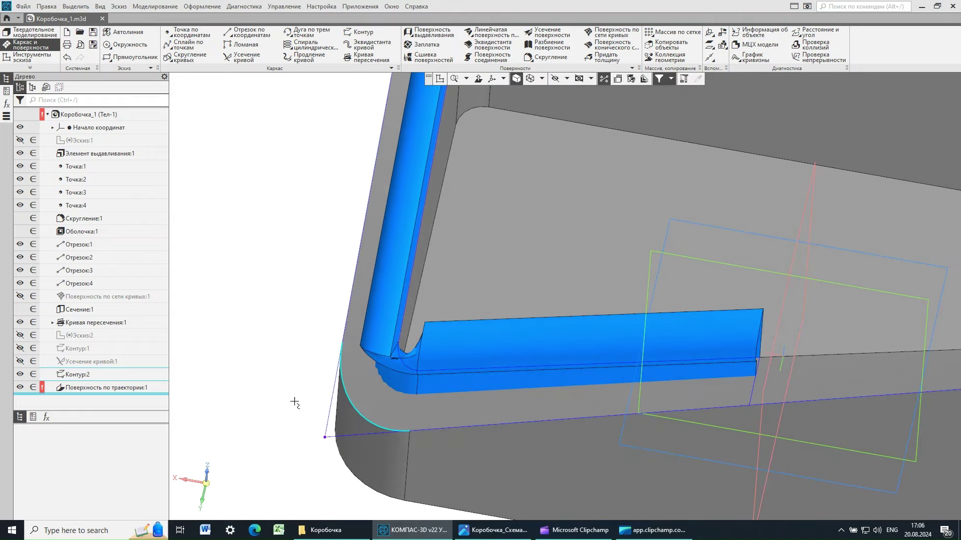
pyautogui.click(72, 392)
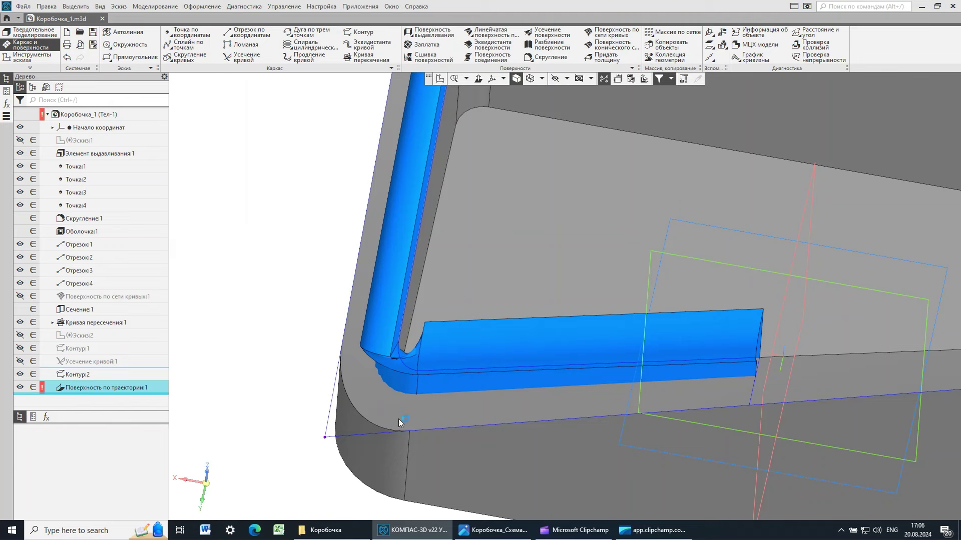
pyautogui.click(448, 414)
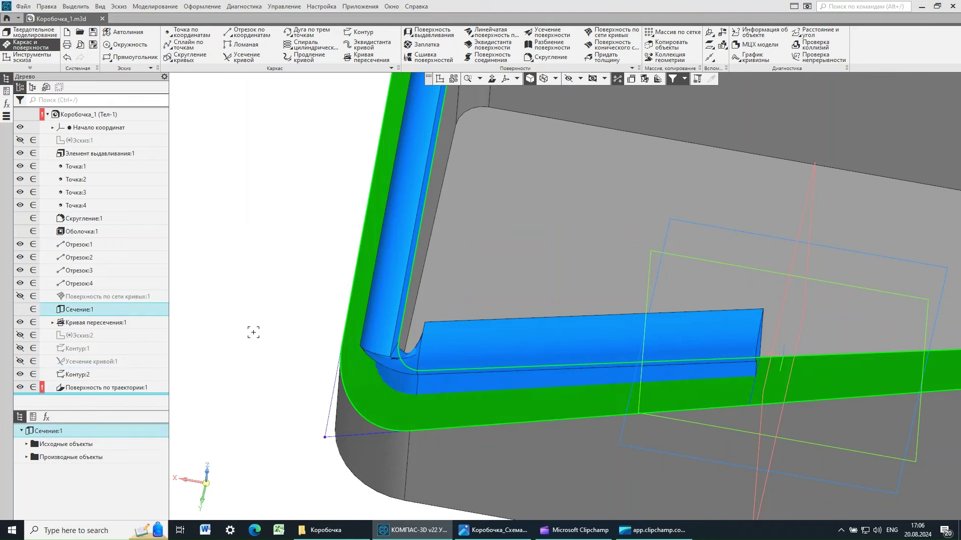
# Edit Поверхность по траектории:1 to keep the section's inclination angle with normal alignment enabled, and rebuild the surface
pyautogui.click(110, 385)
pyautogui.rightClick(112, 388)
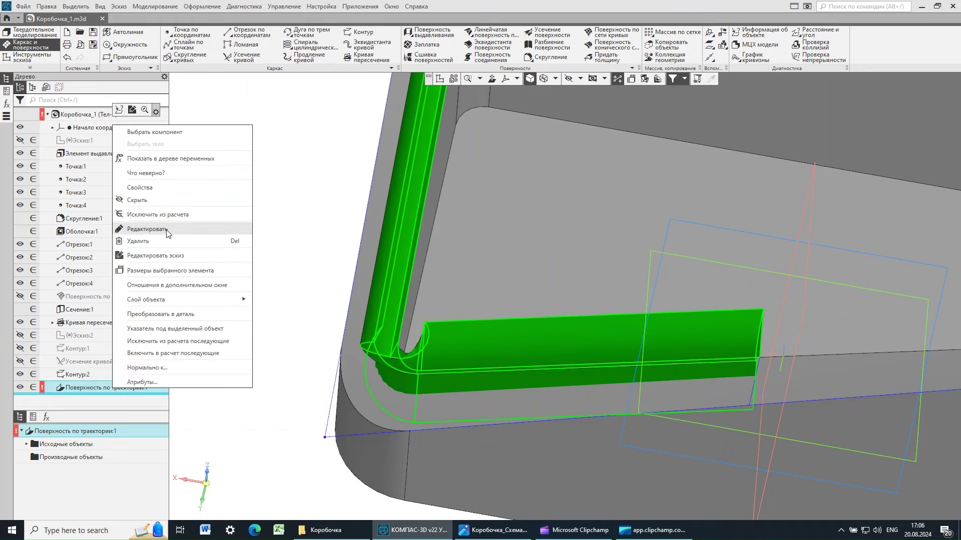
pyautogui.click(147, 229)
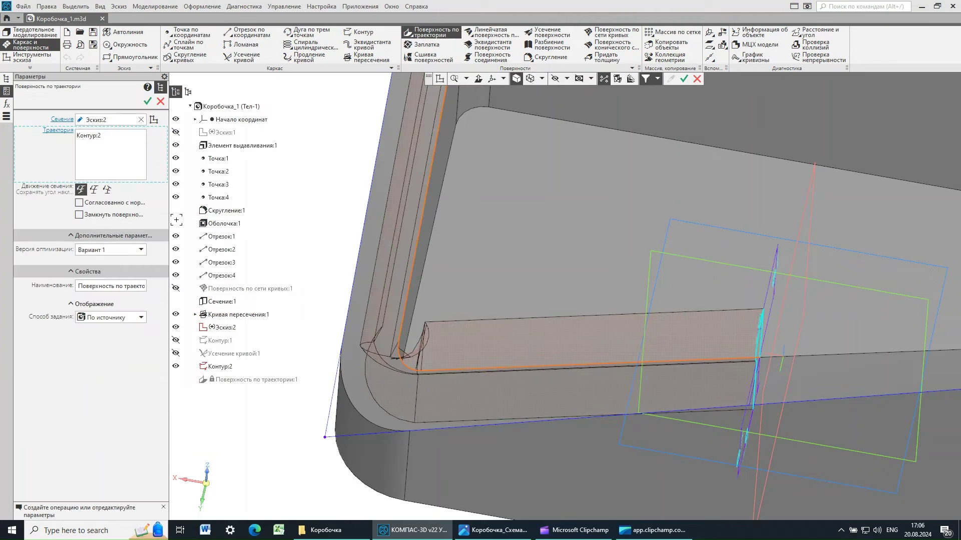
pyautogui.click(82, 190)
pyautogui.moveTo(644, 262)
pyautogui.mouseDown(button='middle')
pyautogui.moveTo(657, 261)
pyautogui.moveTo(649, 243)
pyautogui.mouseUp(button='middle')
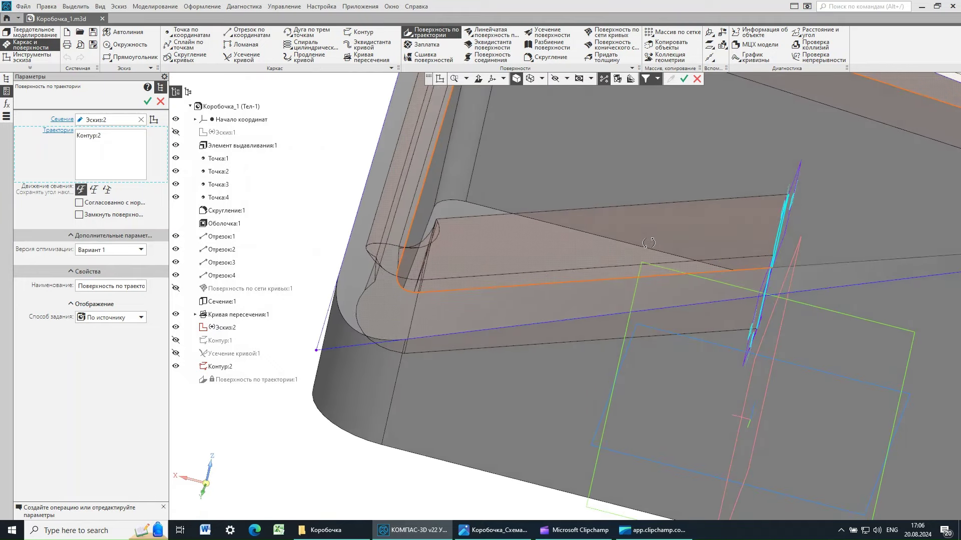
pyautogui.scroll(-5, 491, 340)
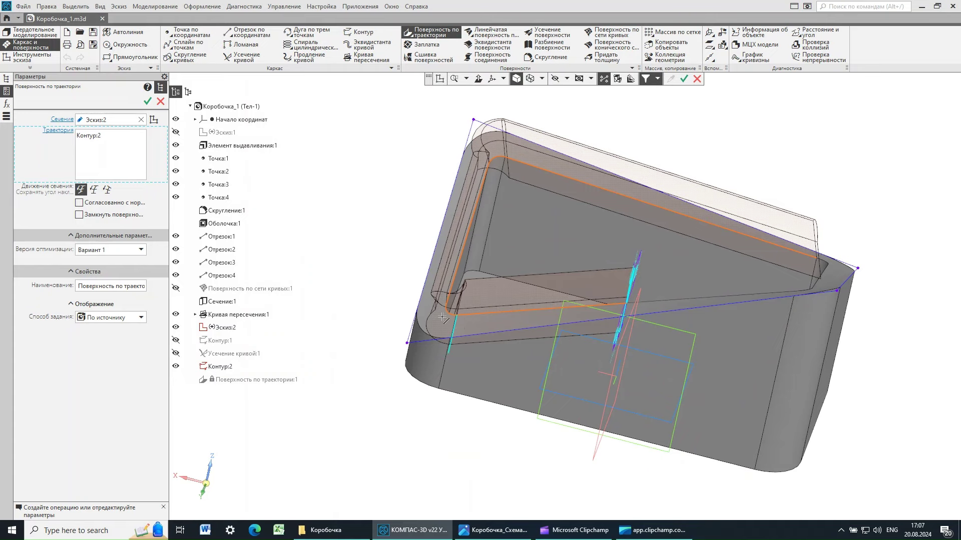
pyautogui.moveTo(379, 345); pyautogui.dragTo(369, 356, button='middle')
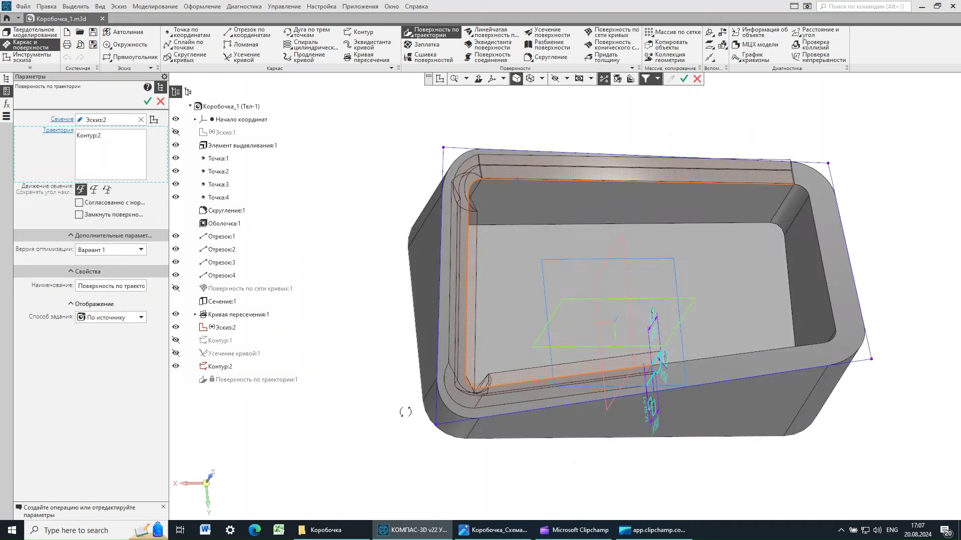
pyautogui.moveTo(405, 412)
pyautogui.mouseDown(button='middle')
pyautogui.moveTo(358, 337)
pyautogui.moveTo(393, 397)
pyautogui.moveTo(401, 399)
pyautogui.moveTo(393, 389)
pyautogui.moveTo(403, 397)
pyautogui.mouseUp(button='middle')
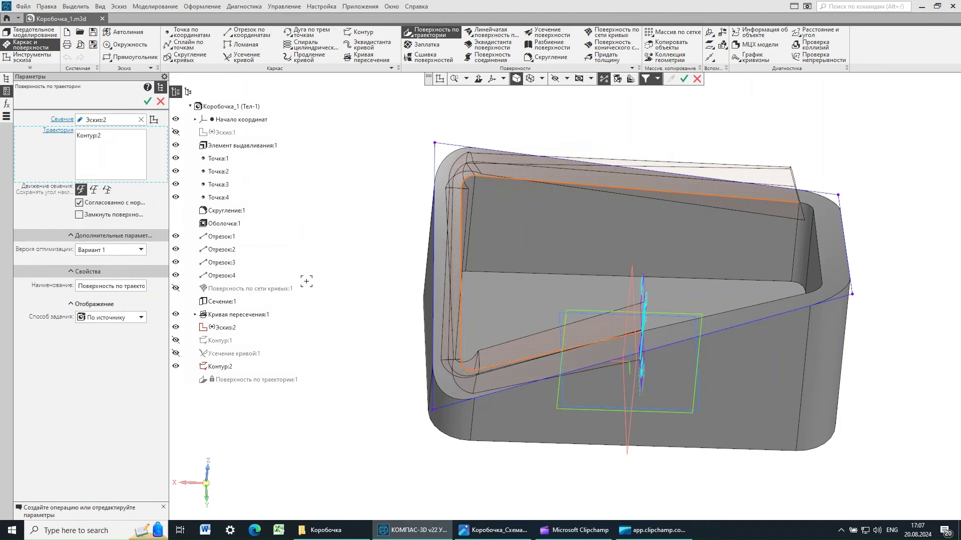
pyautogui.click(147, 102)
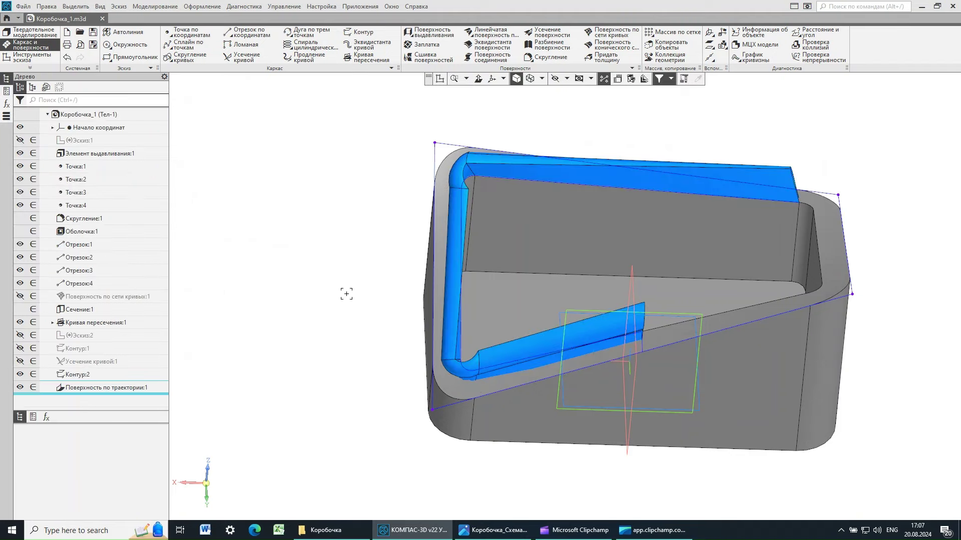
# Examine the swept surface's corners and tilt relative to the rim, comparing the joint with the reference drawing Коробочка_Схема.png
pyautogui.moveTo(361, 278)
pyautogui.mouseDown(button='middle')
pyautogui.moveTo(350, 311)
pyautogui.moveTo(358, 297)
pyautogui.moveTo(336, 249)
pyautogui.moveTo(366, 267)
pyautogui.moveTo(344, 250)
pyautogui.moveTo(356, 282)
pyautogui.mouseUp(button='middle')
pyautogui.scroll(3, 455, 383)
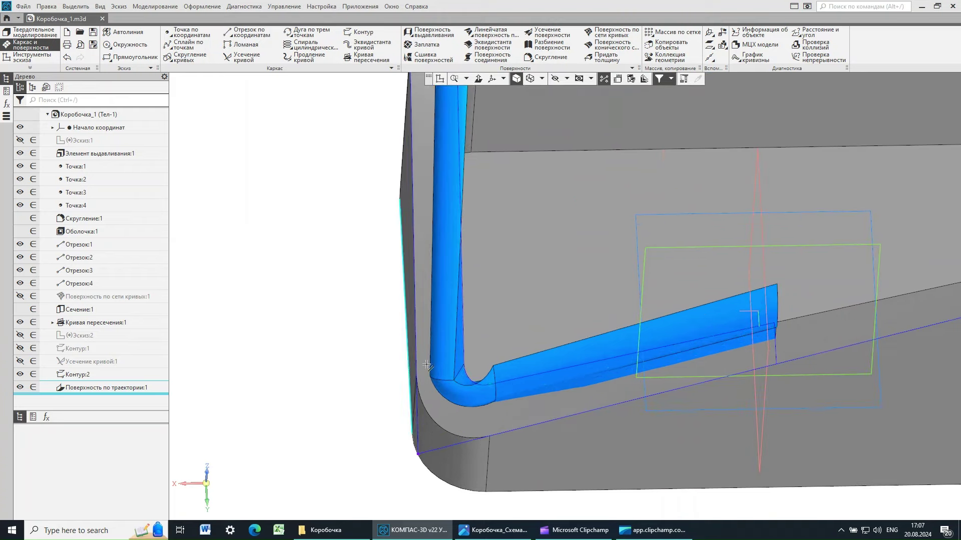
pyautogui.moveTo(345, 345); pyautogui.dragTo(782, 497, button='middle')
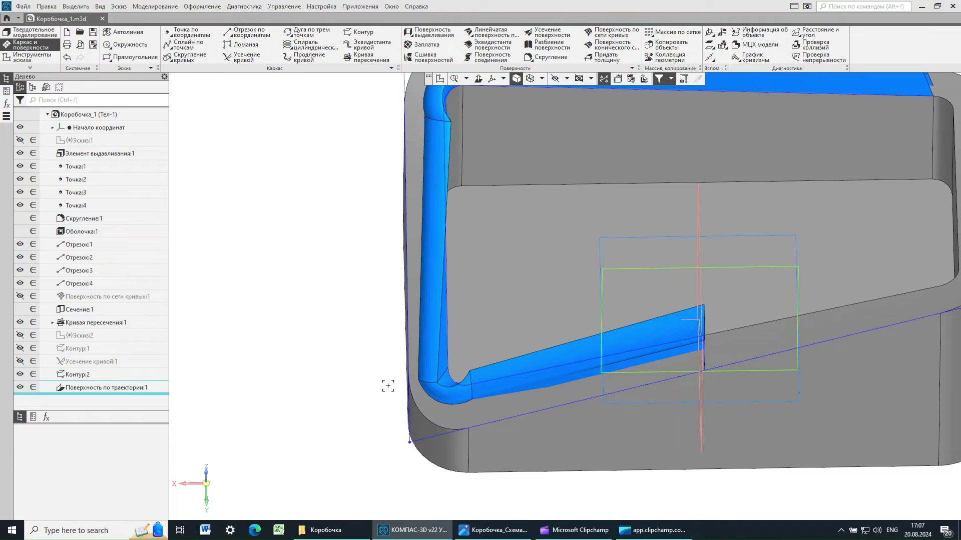
pyautogui.scroll(-3, 365, 343)
pyautogui.moveTo(454, 309)
pyautogui.mouseDown(button='middle')
pyautogui.moveTo(471, 314)
pyautogui.moveTo(447, 309)
pyautogui.moveTo(456, 324)
pyautogui.mouseUp(button='middle')
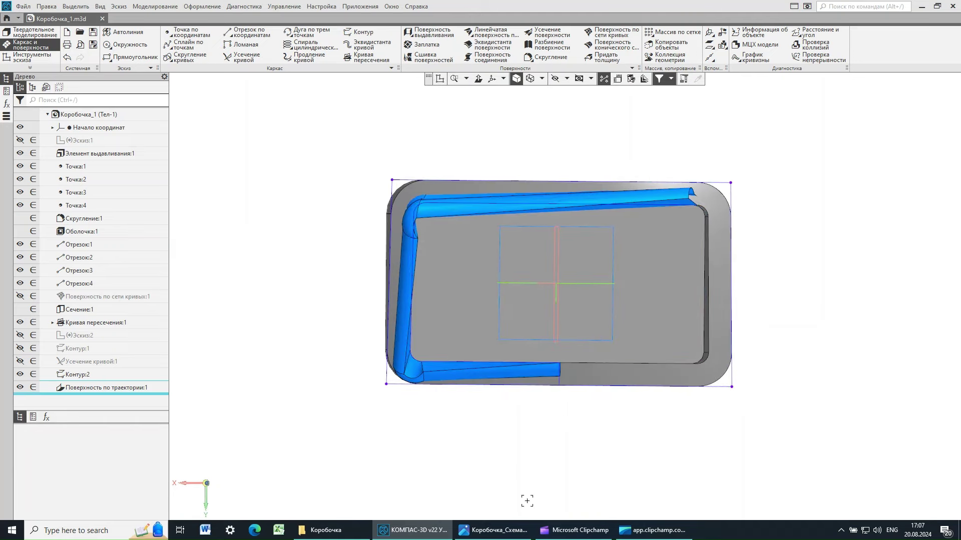
pyautogui.click(493, 530)
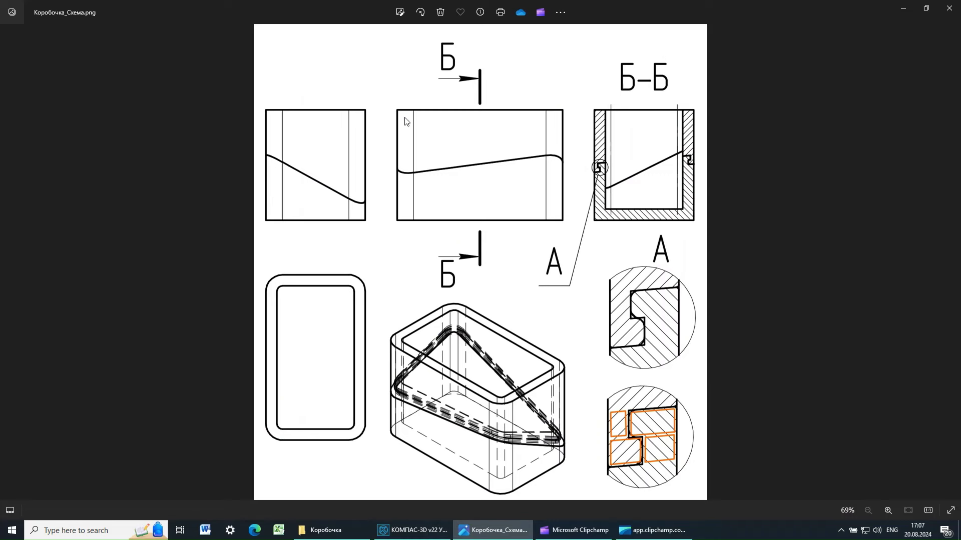
pyautogui.click(409, 531)
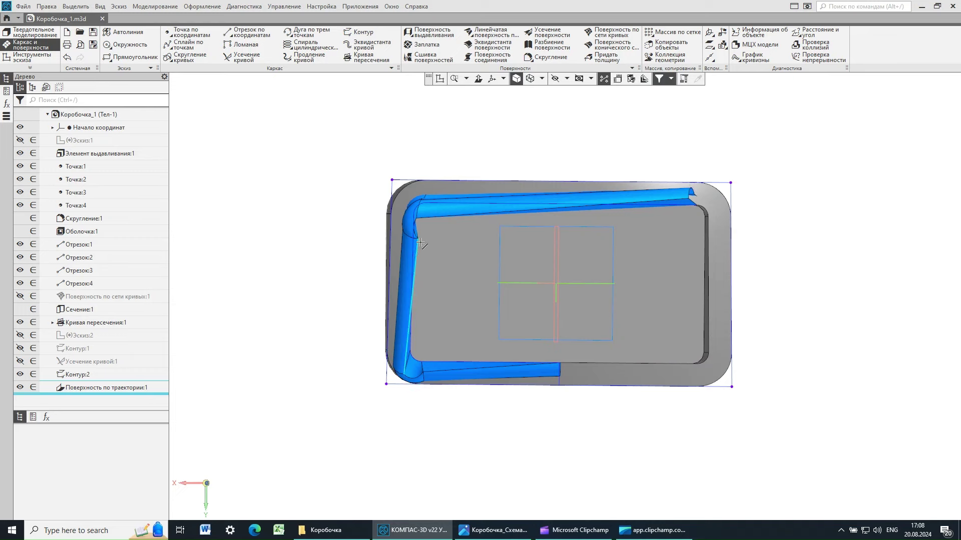
pyautogui.moveTo(436, 270); pyautogui.dragTo(494, 221, button='middle')
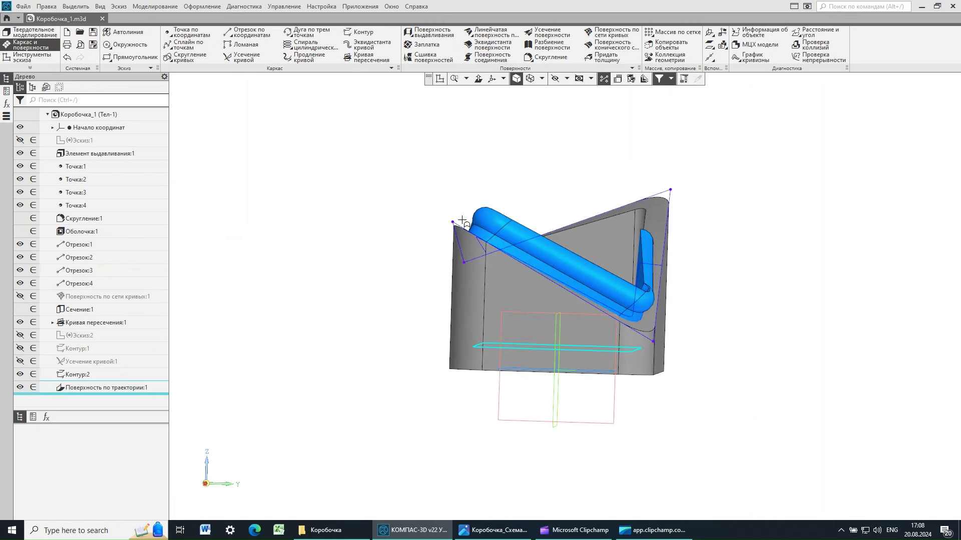
pyautogui.rightClick(467, 215)
pyautogui.click(544, 170)
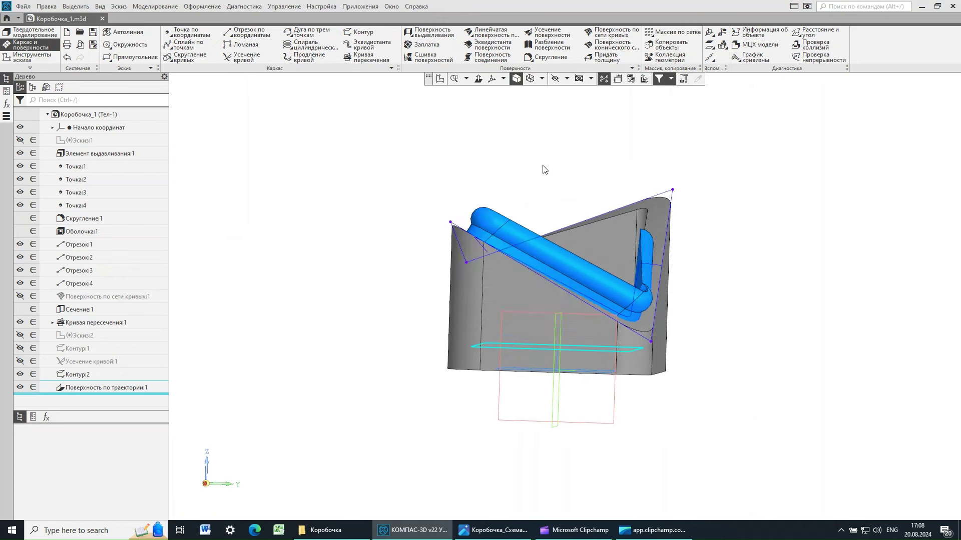
pyautogui.scroll(5, 475, 232)
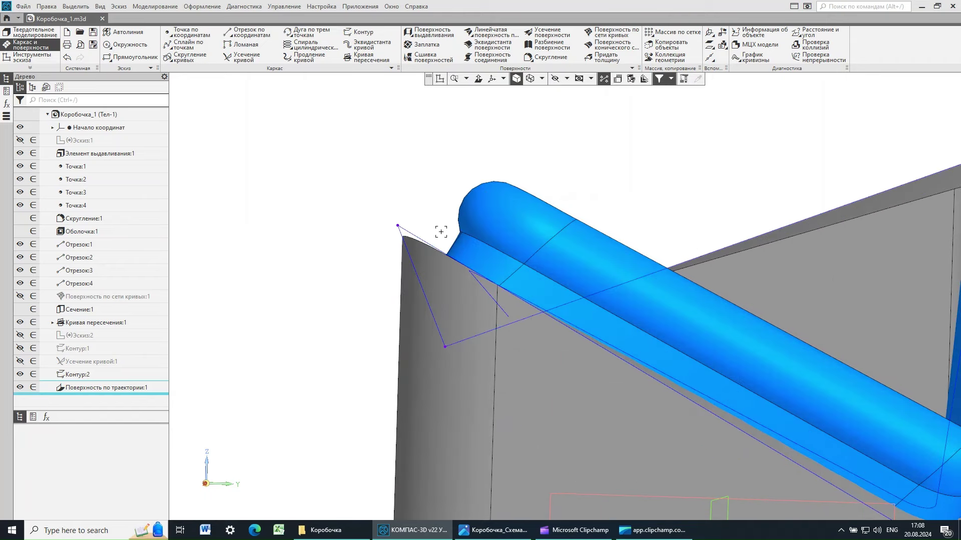
pyautogui.scroll(-4, 440, 232)
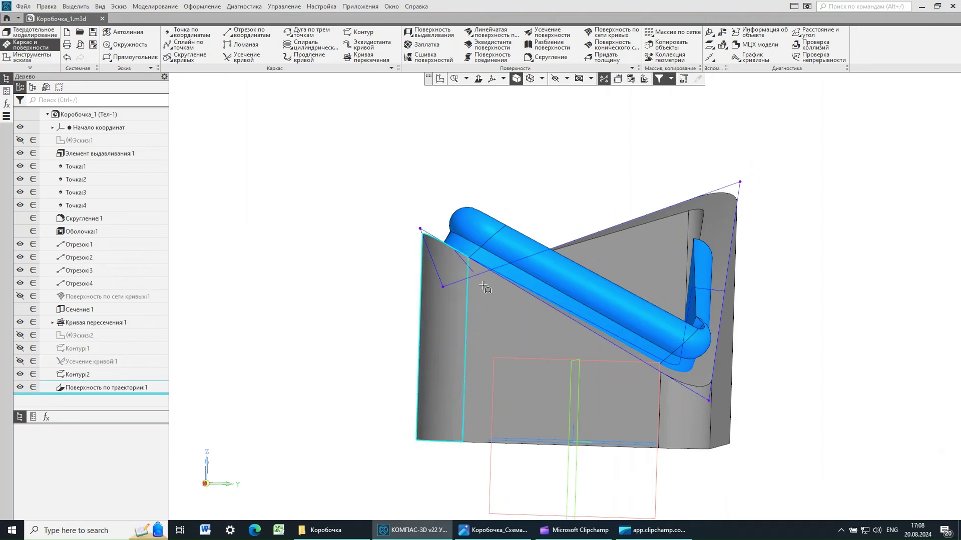
pyautogui.moveTo(646, 174); pyautogui.dragTo(623, 200, button='middle')
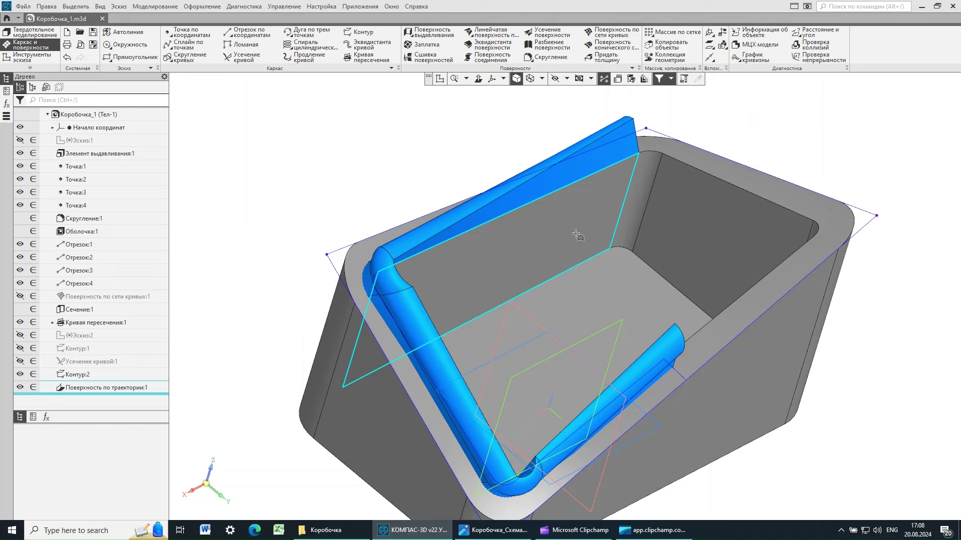
# Edit Поверхность по траектории:1 so the section Эскиз:2 moves parallel to itself along Контур:2, and rebuild the surface
pyautogui.click(100, 389)
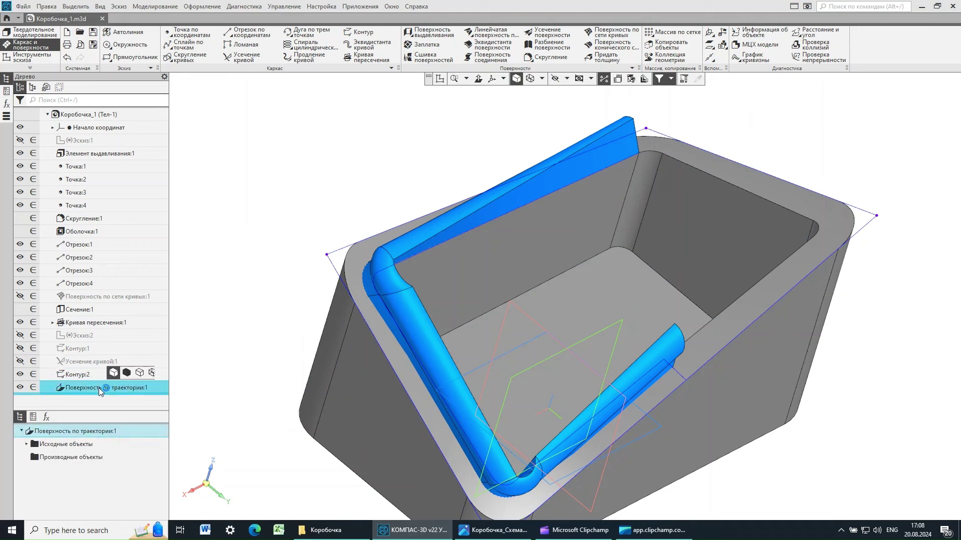
pyautogui.rightClick(100, 389)
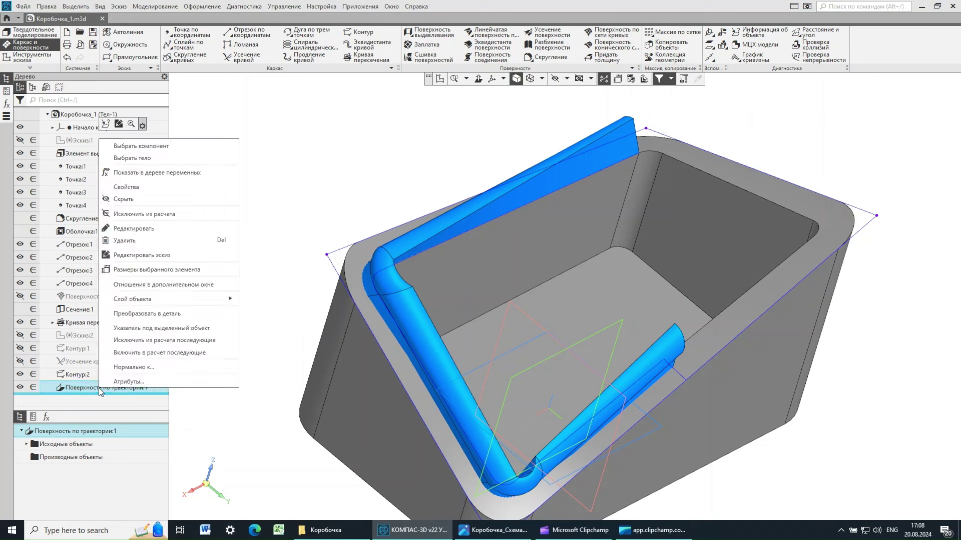
pyautogui.click(127, 230)
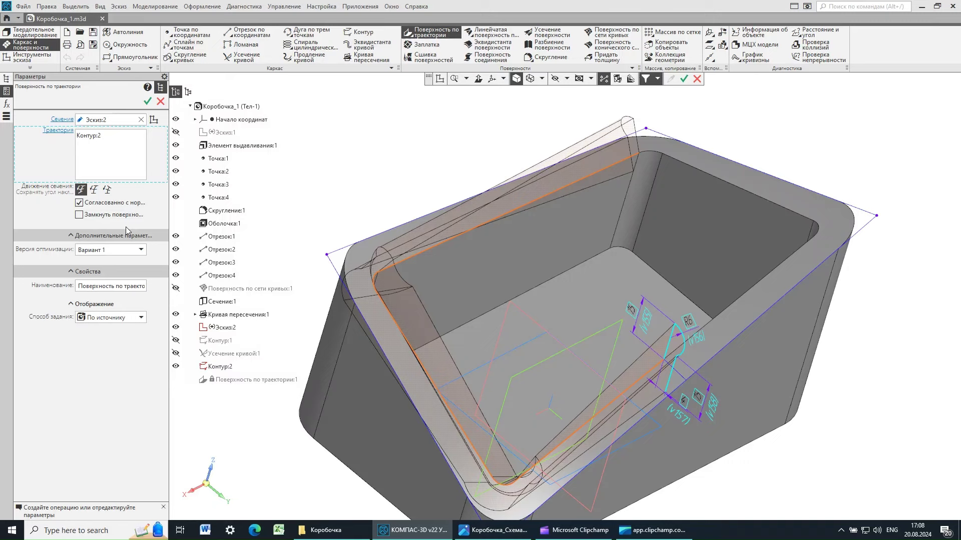
pyautogui.click(94, 190)
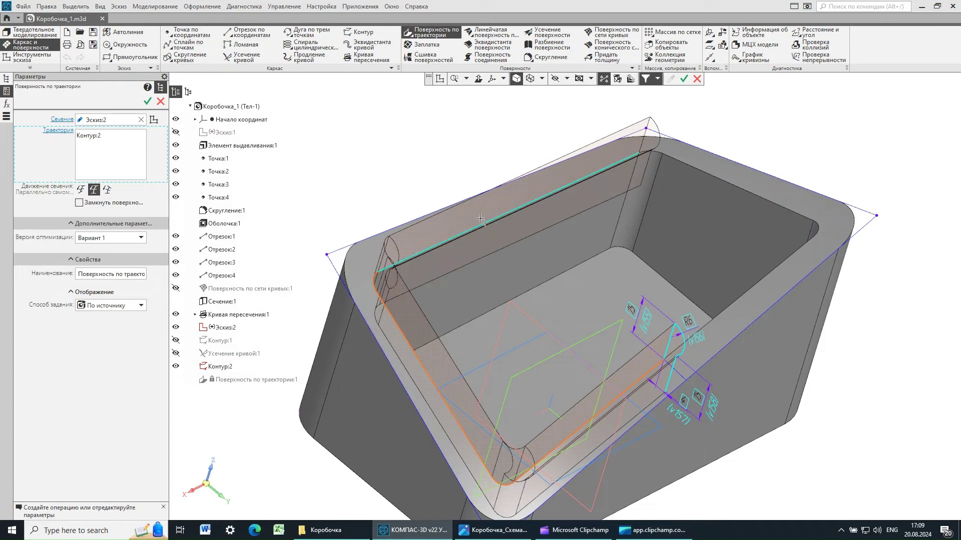
pyautogui.moveTo(685, 237)
pyautogui.mouseDown(button='middle')
pyautogui.moveTo(652, 235)
pyautogui.moveTo(679, 244)
pyautogui.moveTo(680, 231)
pyautogui.moveTo(697, 236)
pyautogui.mouseUp(button='middle')
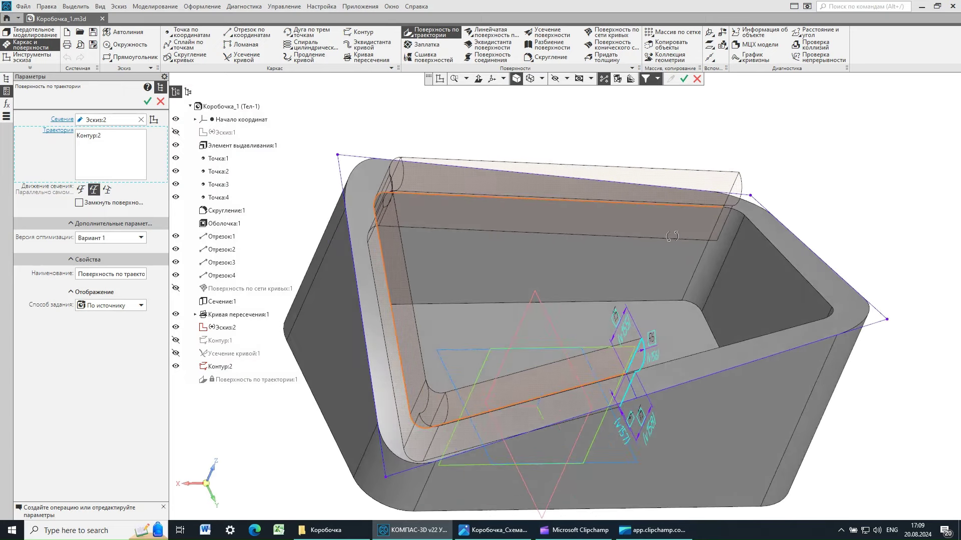
pyautogui.click(148, 102)
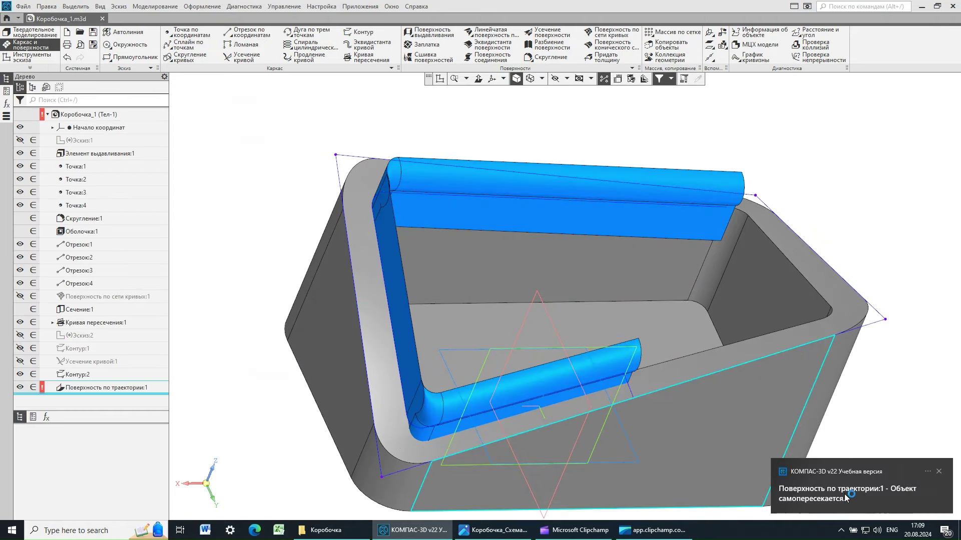
# Examine the rebuilt swept surface from several angles, checking the profile along both long rim edges and the short edge
pyautogui.moveTo(857, 249); pyautogui.dragTo(823, 258, button='middle')
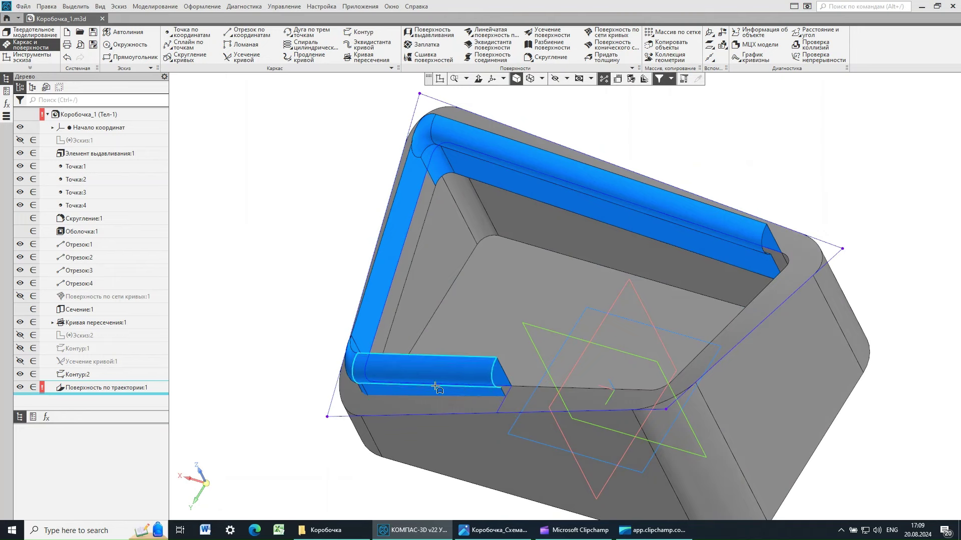
pyautogui.moveTo(301, 346); pyautogui.dragTo(313, 353, button='middle')
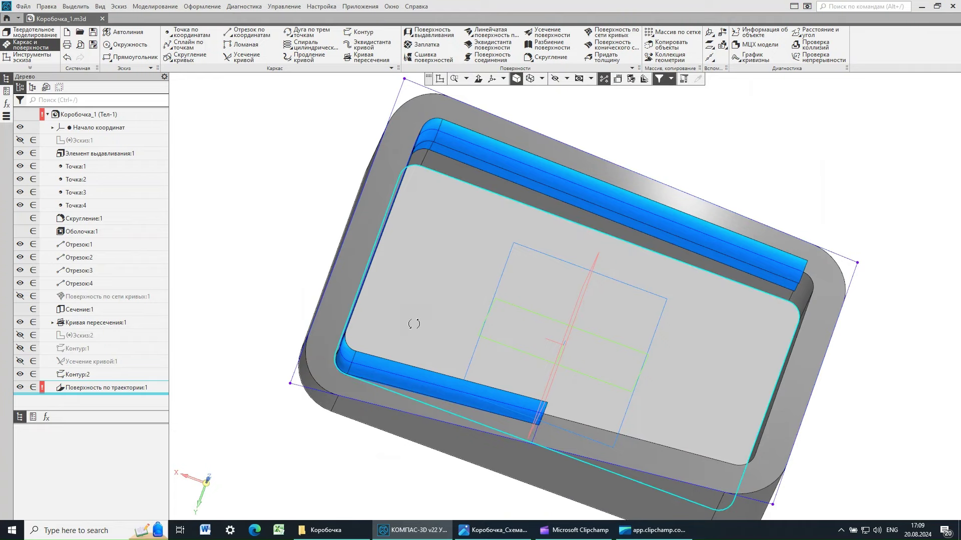
pyautogui.moveTo(414, 324); pyautogui.dragTo(406, 300, button='middle')
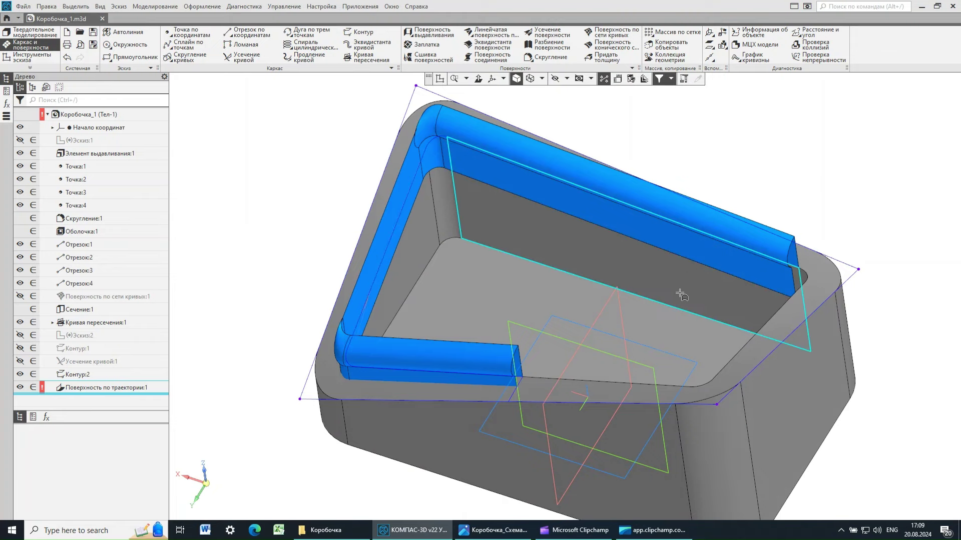
pyautogui.moveTo(721, 303); pyautogui.dragTo(693, 289, button='middle')
pyautogui.moveTo(676, 300); pyautogui.dragTo(671, 266, button='middle')
pyautogui.moveTo(543, 281); pyautogui.dragTo(591, 300, button='middle')
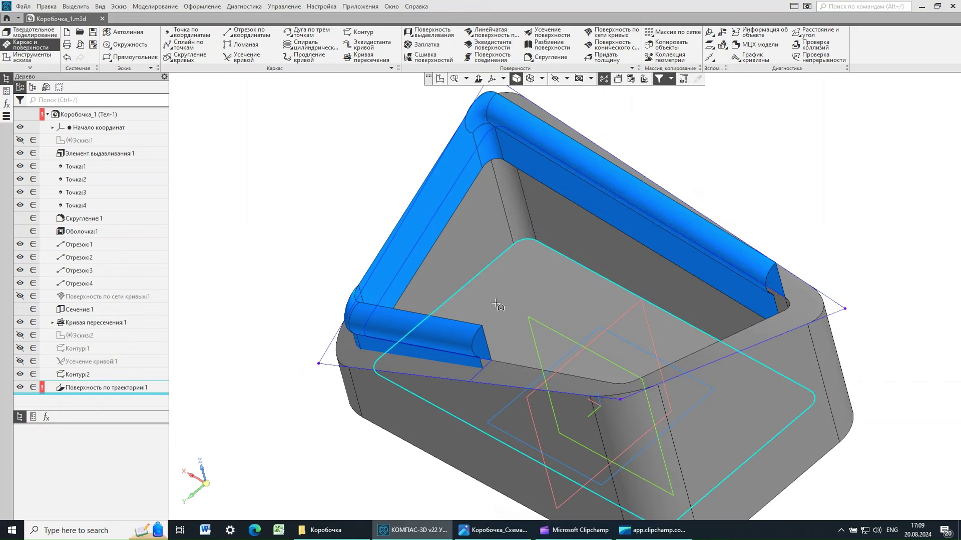
# Edit Поверхность по траектории:1 so the section moves orthogonally to the trajectory with normal alignment enabled, and rebuild the surface
pyautogui.moveTo(543, 308); pyautogui.dragTo(561, 304, button='middle')
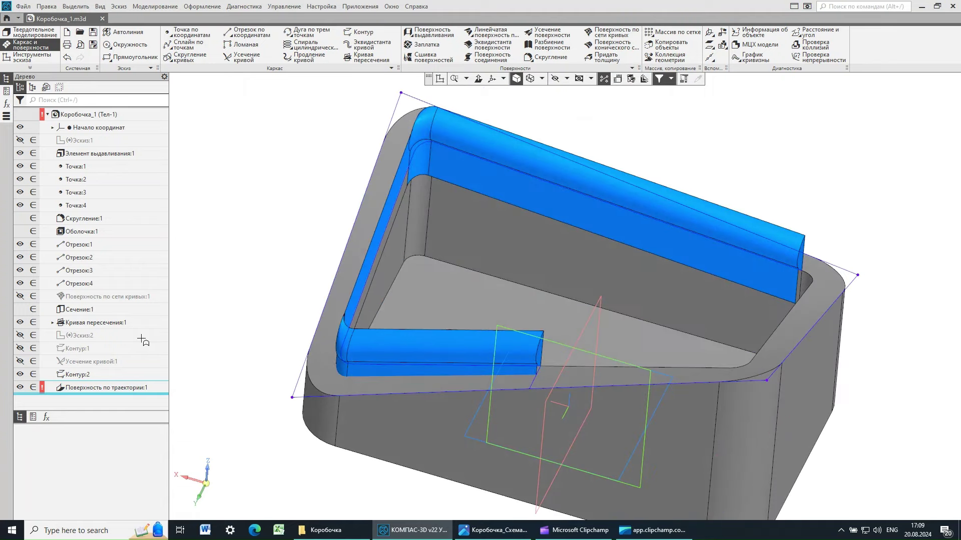
pyautogui.click(111, 388)
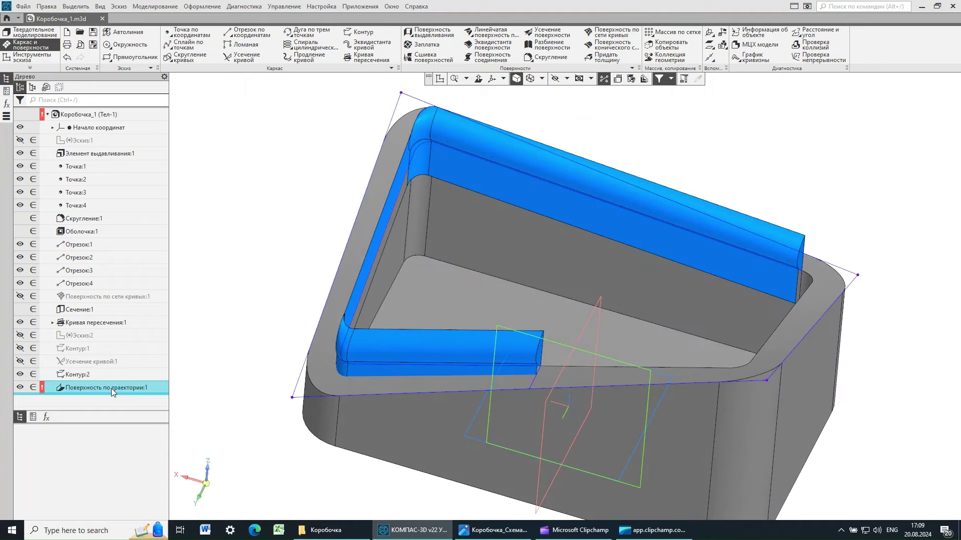
pyautogui.rightClick(111, 388)
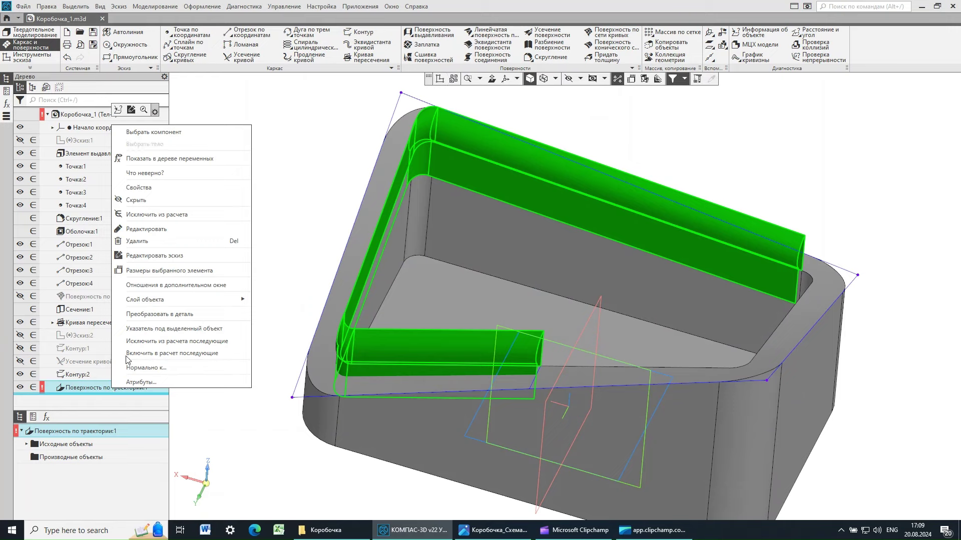
pyautogui.click(146, 229)
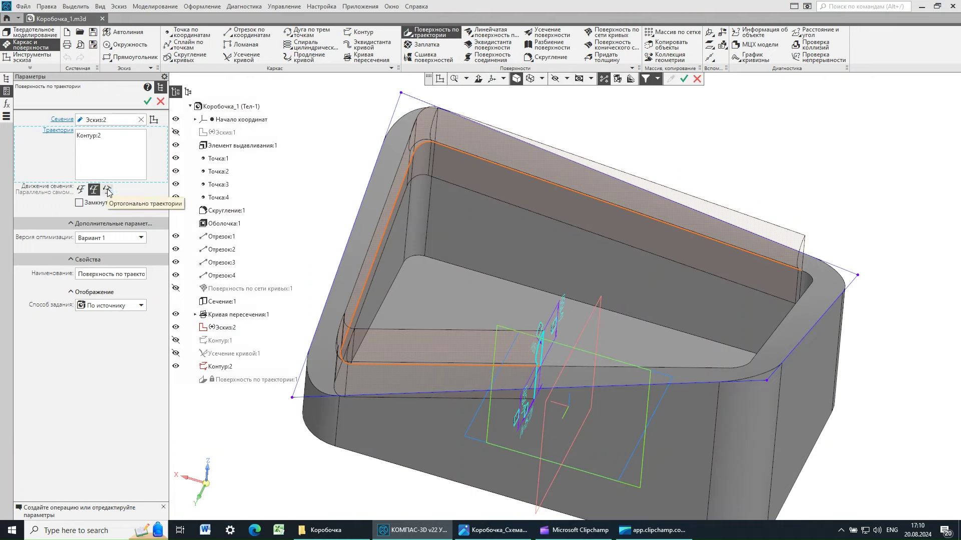
pyautogui.click(107, 191)
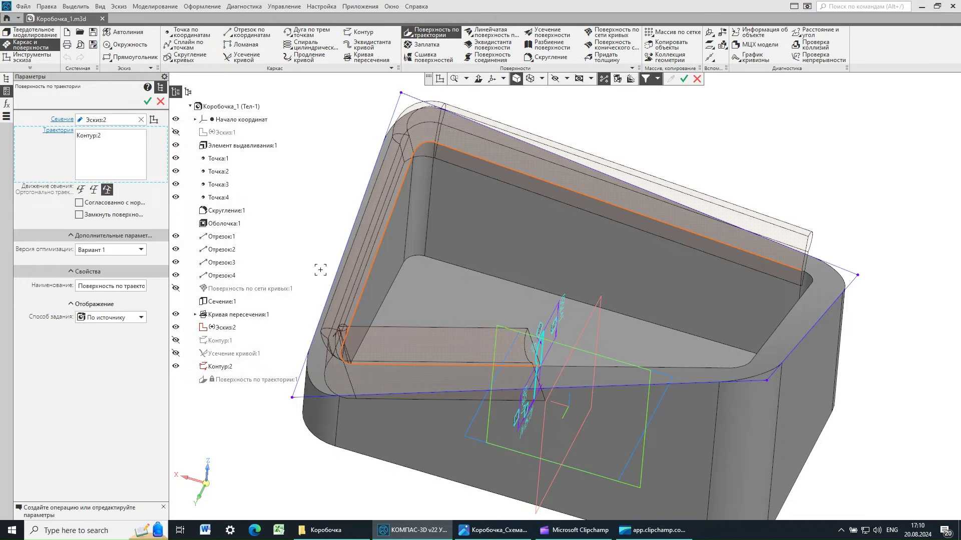
pyautogui.moveTo(320, 270); pyautogui.dragTo(312, 275, button='middle')
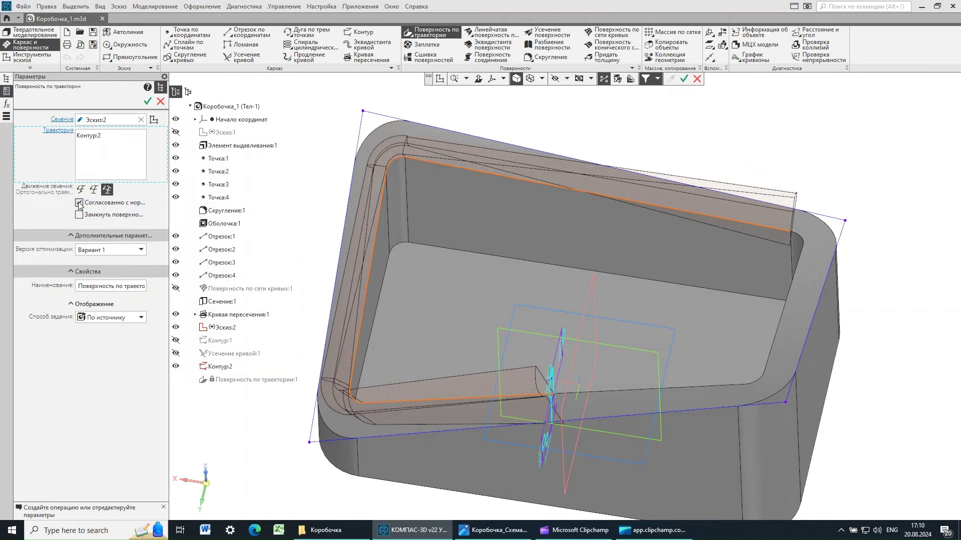
pyautogui.moveTo(320, 251); pyautogui.dragTo(322, 268, button='middle')
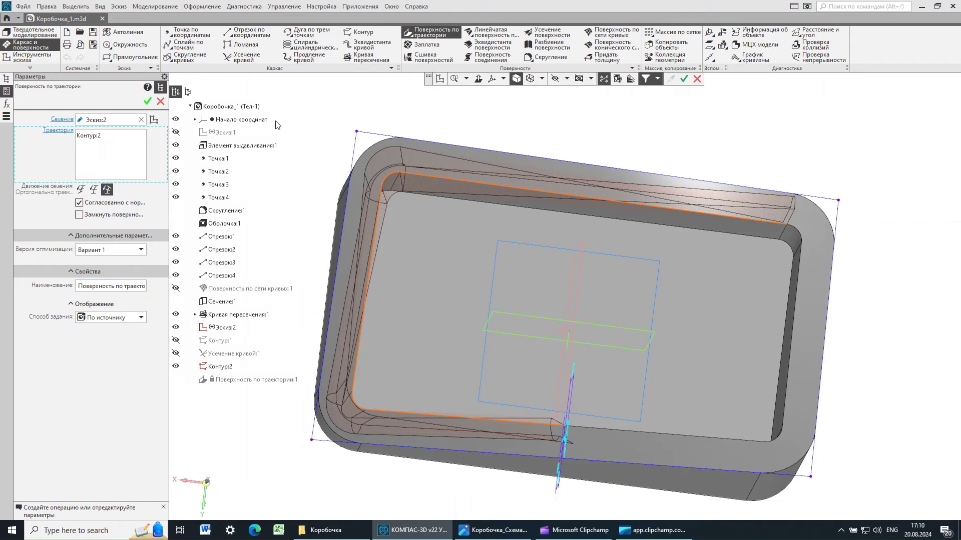
# Examine the orthogonally swept surface from several angles, checking the profile's twist and its fit along the rim edges and corners
pyautogui.moveTo(516, 368); pyautogui.dragTo(551, 273, button='middle')
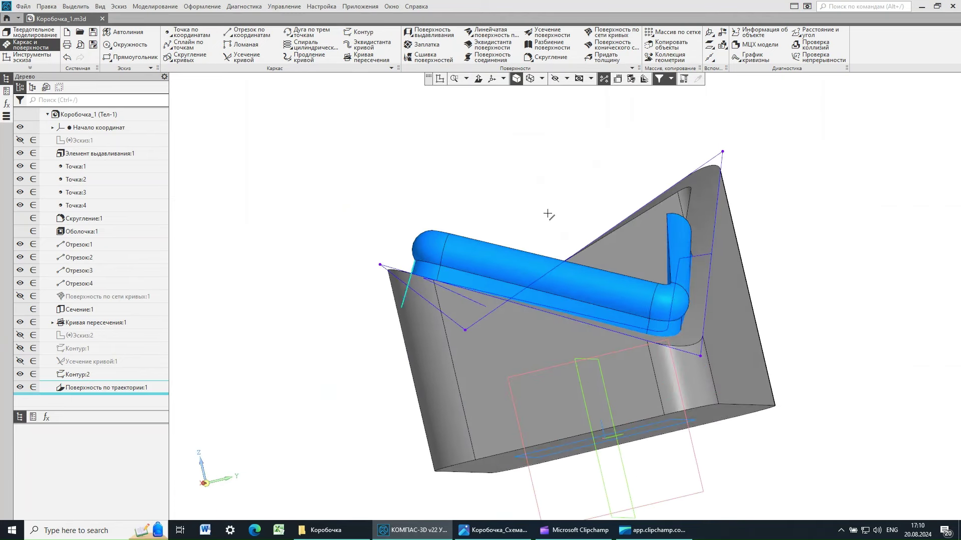
pyautogui.moveTo(563, 165); pyautogui.dragTo(550, 236, button='middle')
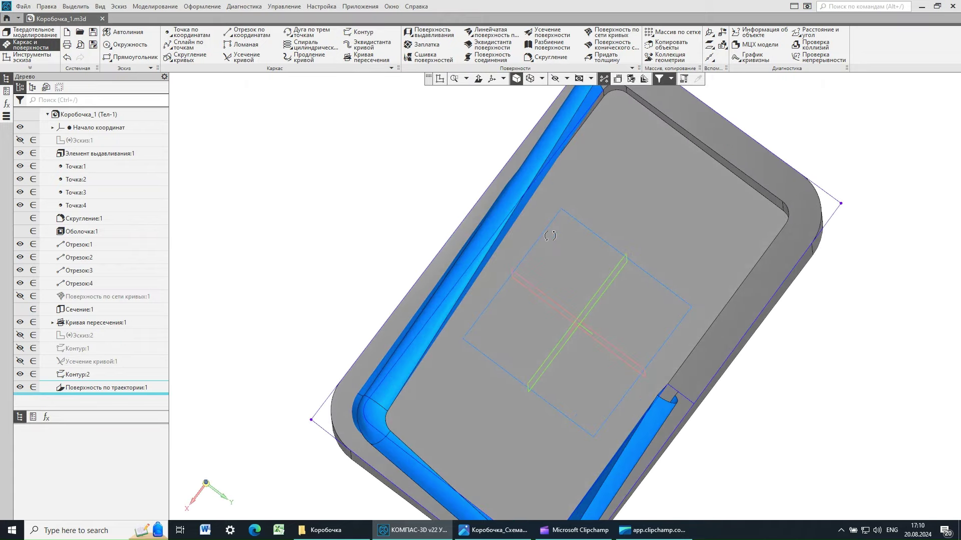
pyautogui.keyDown('shift'); pyautogui.moveTo(557, 295); pyautogui.dragTo(553, 174, button='middle'); pyautogui.keyUp('shift')
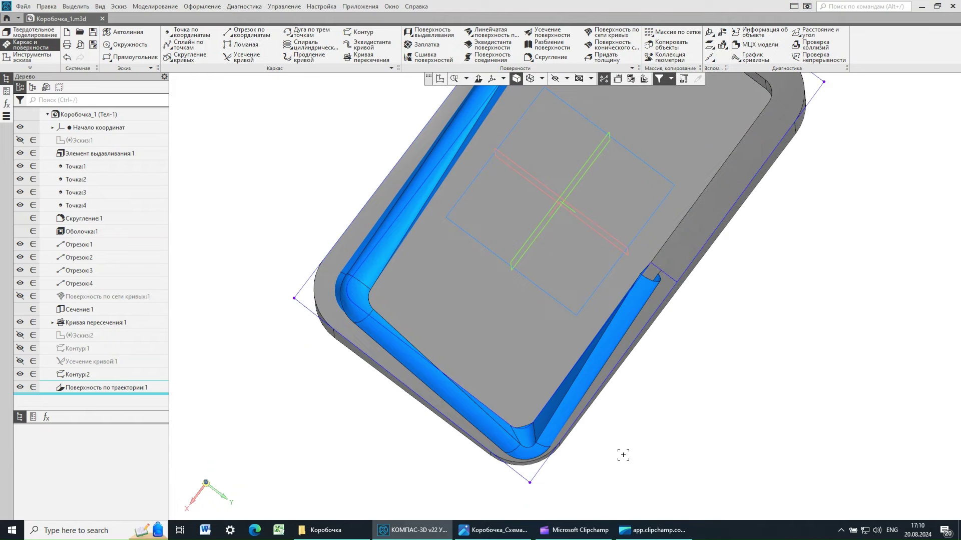
pyautogui.moveTo(636, 442)
pyautogui.mouseDown(button='middle')
pyautogui.moveTo(646, 420)
pyautogui.moveTo(644, 444)
pyautogui.moveTo(643, 430)
pyautogui.moveTo(660, 440)
pyautogui.moveTo(648, 447)
pyautogui.mouseUp(button='middle')
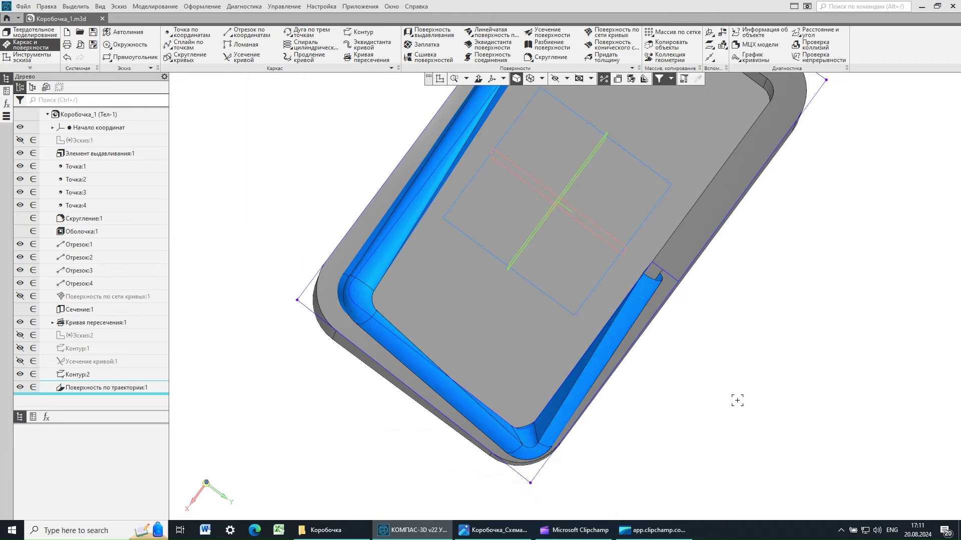
pyautogui.scroll(-4, 719, 401)
pyautogui.moveTo(770, 402); pyautogui.dragTo(770, 361, button='middle')
pyautogui.moveTo(695, 304); pyautogui.dragTo(656, 265, button='middle')
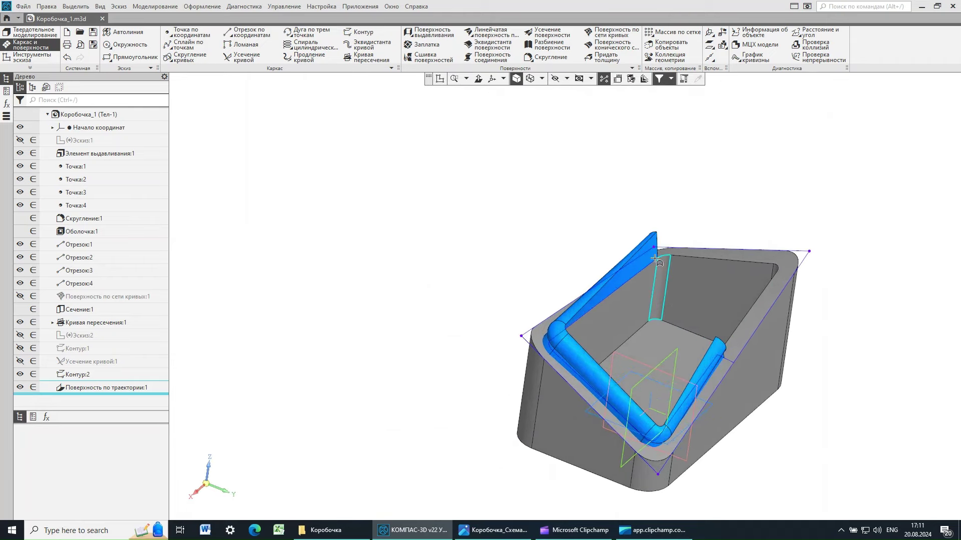
pyautogui.scroll(5, 647, 256)
pyautogui.scroll(1, 647, 256)
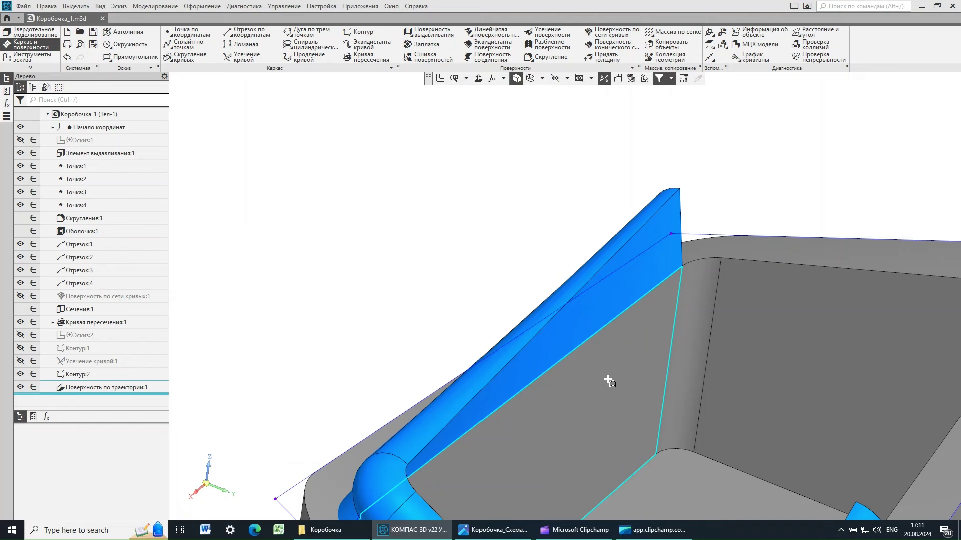
pyautogui.scroll(-3, 608, 380)
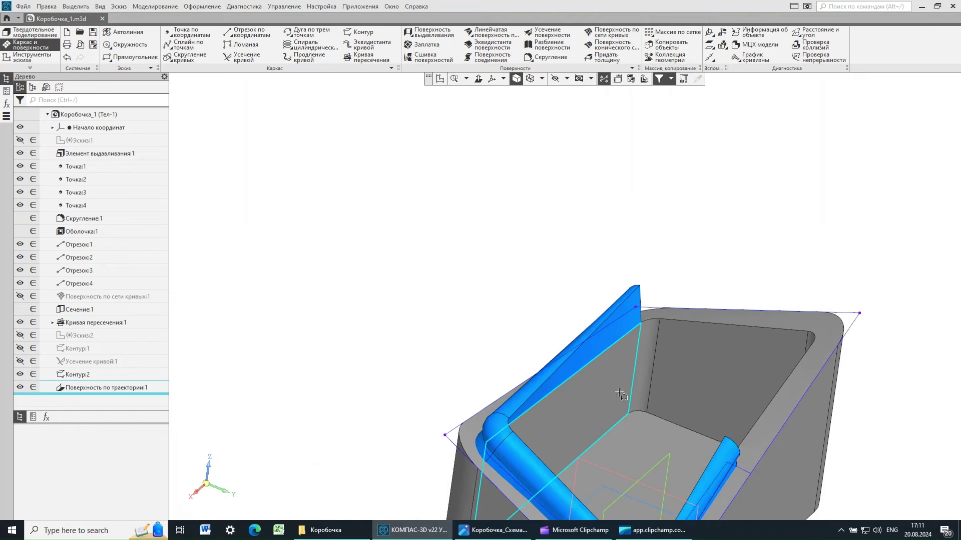
pyautogui.moveTo(799, 218); pyautogui.dragTo(728, 221, button='middle')
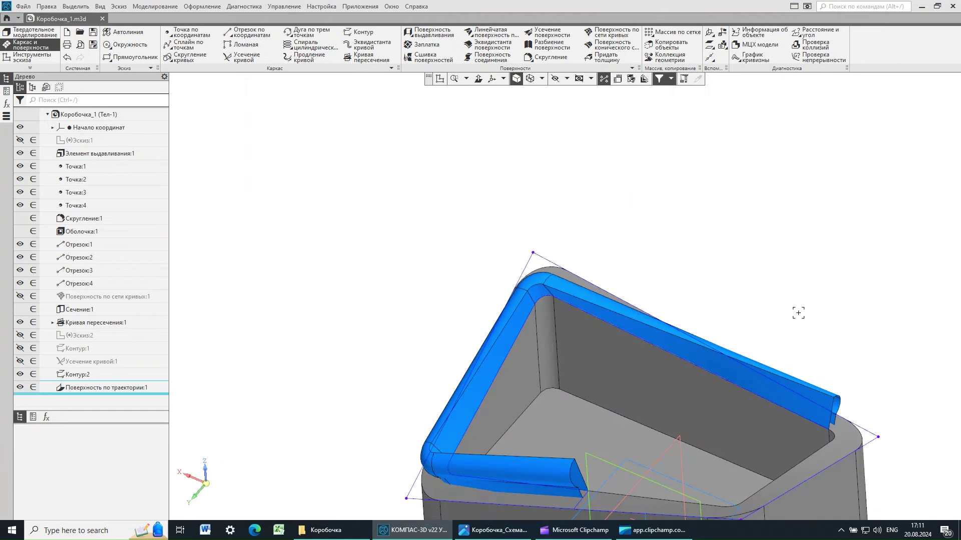
pyautogui.keyDown('shift'); pyautogui.moveTo(798, 312); pyautogui.dragTo(702, 200, button='middle'); pyautogui.keyUp('shift')
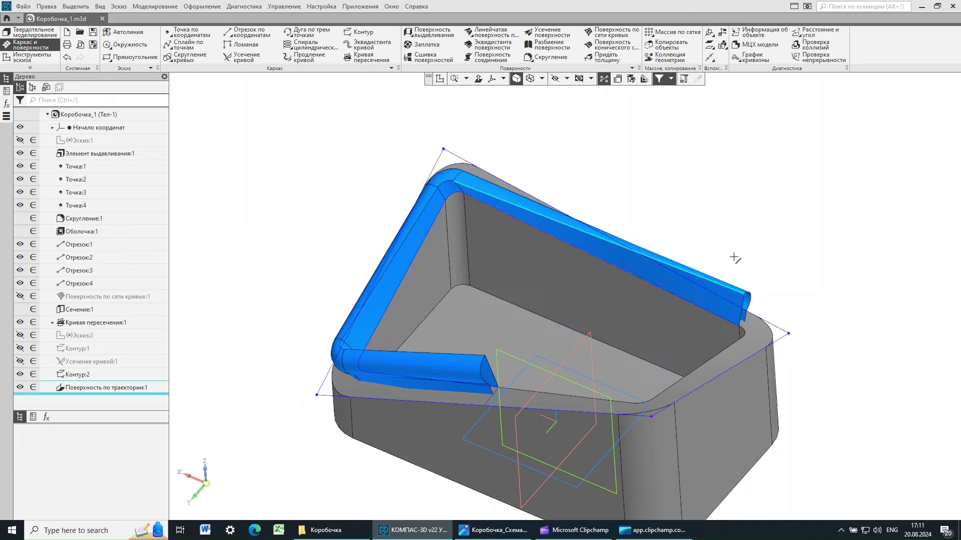
pyautogui.keyDown('shift'); pyautogui.moveTo(751, 240); pyautogui.dragTo(734, 191, button='middle'); pyautogui.keyUp('shift')
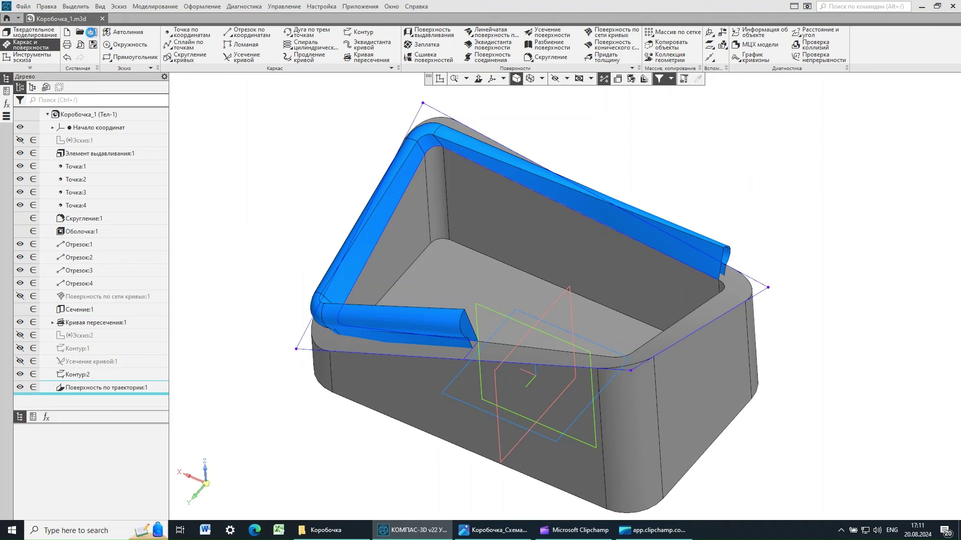
# Save the model, switch to File Explorer and make a copy of Коробочка_1.m3d in the Коробочка folder
pyautogui.click(92, 33)
pyautogui.click(323, 530)
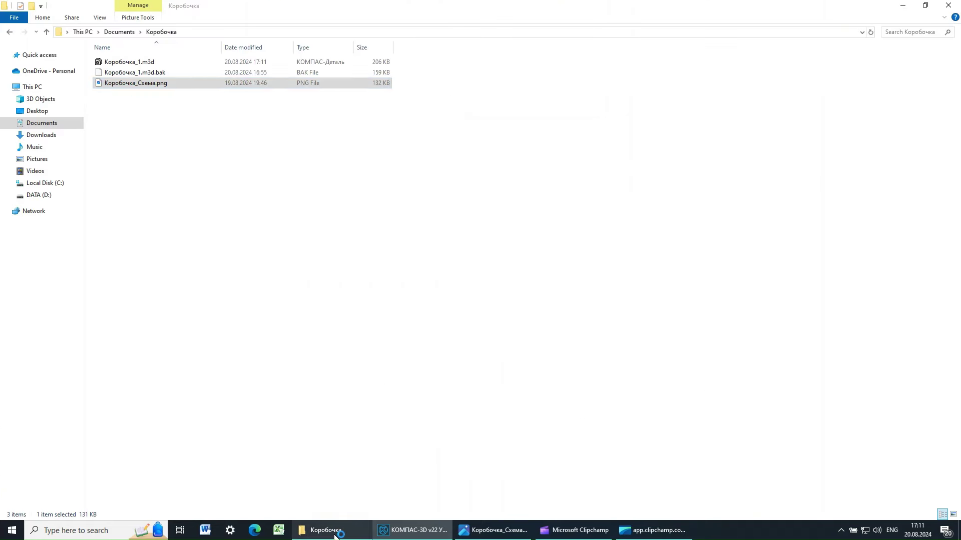
pyautogui.click(275, 201)
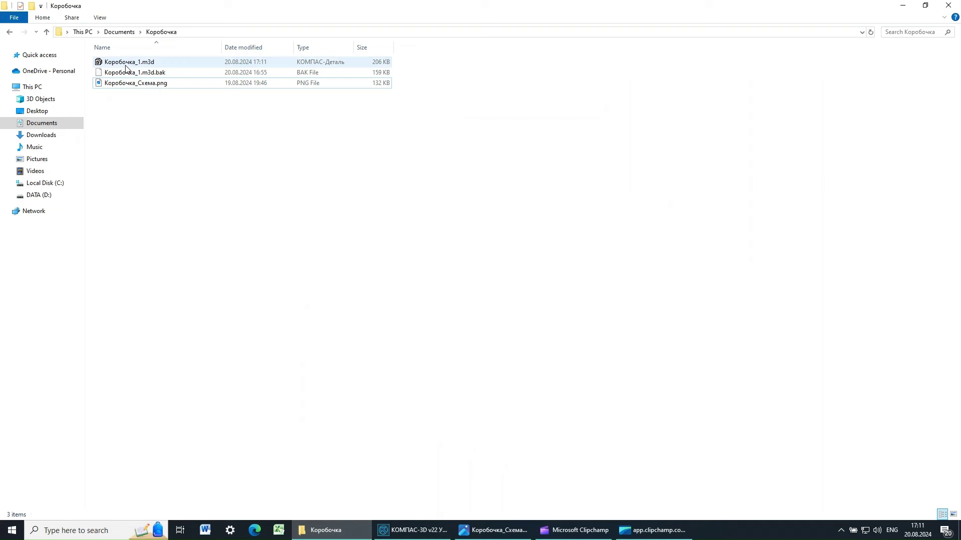
pyautogui.click(124, 63)
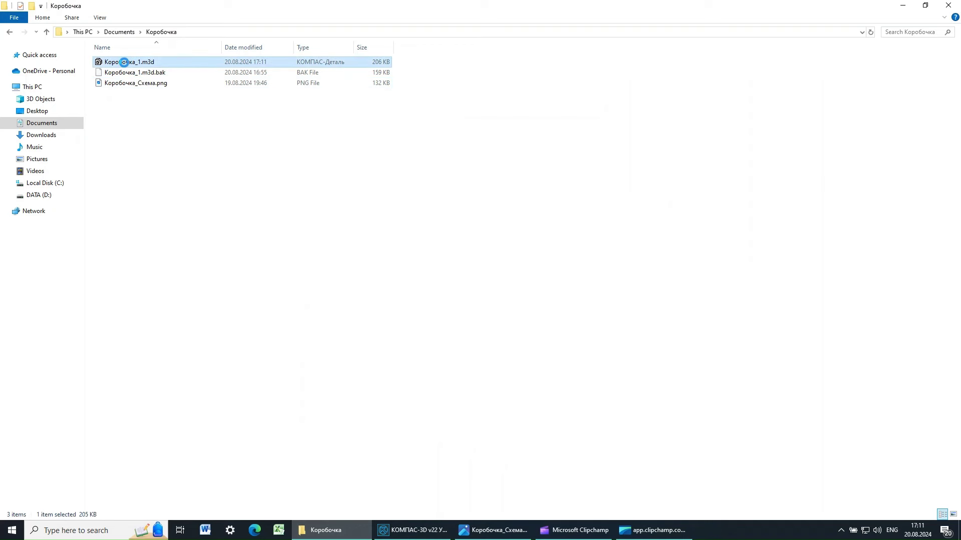
pyautogui.rightClick(124, 63)
pyautogui.click(164, 205)
pyautogui.click(219, 161)
pyautogui.rightClick(220, 160)
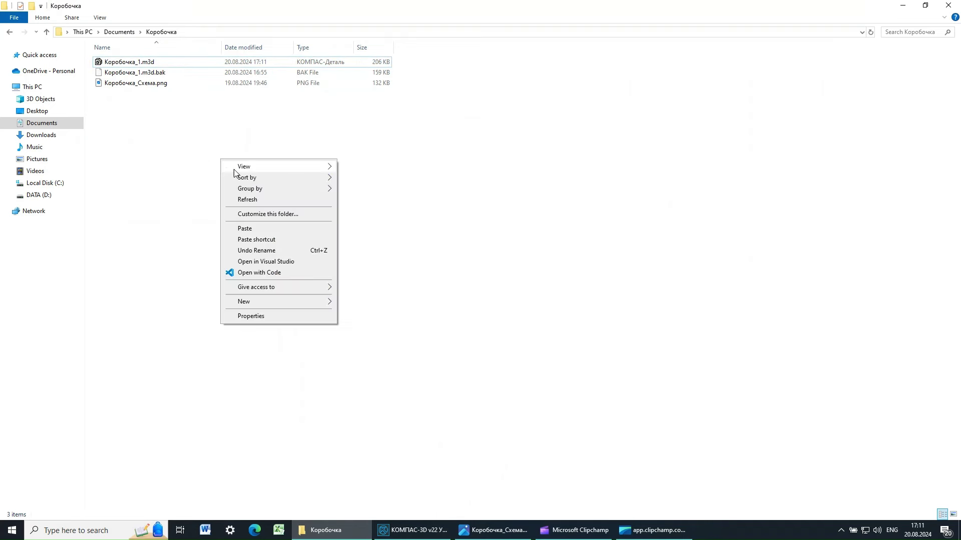
pyautogui.click(264, 228)
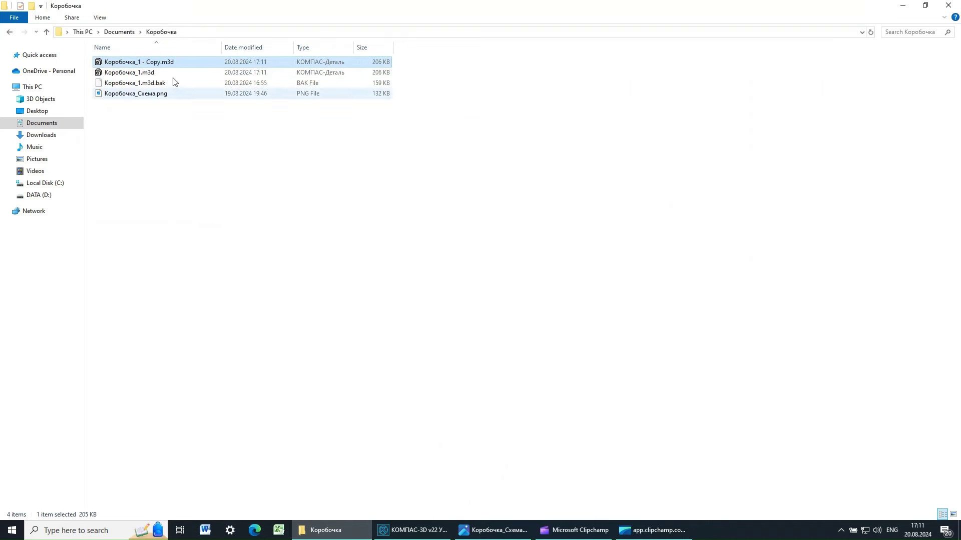
# Rename the copied file as Коробочка_2.m3d and open it in КОМПАС-3D
pyautogui.doubleClick(142, 63)
pyautogui.moveTo(138, 62); pyautogui.dragTo(162, 60)
pyautogui.write('2')
pyautogui.click(203, 186)
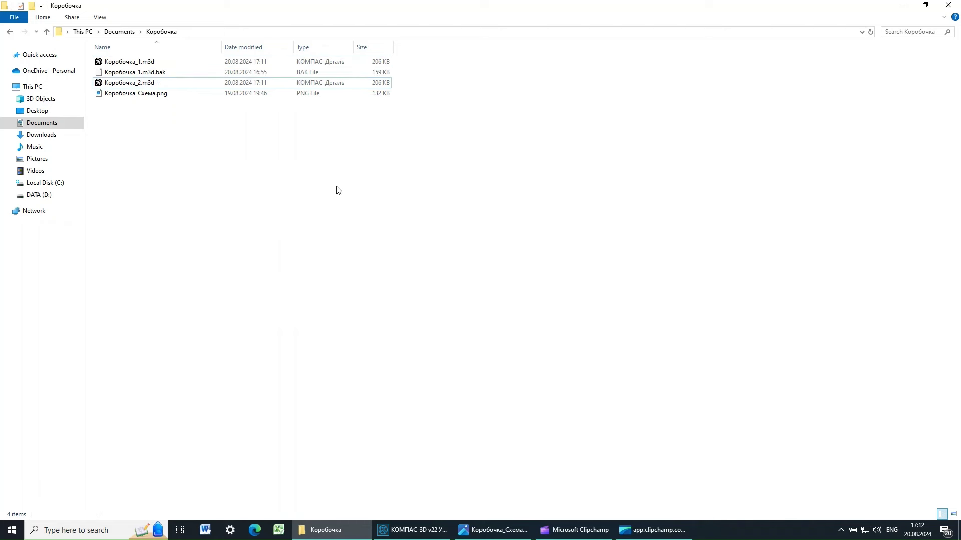
pyautogui.doubleClick(134, 83)
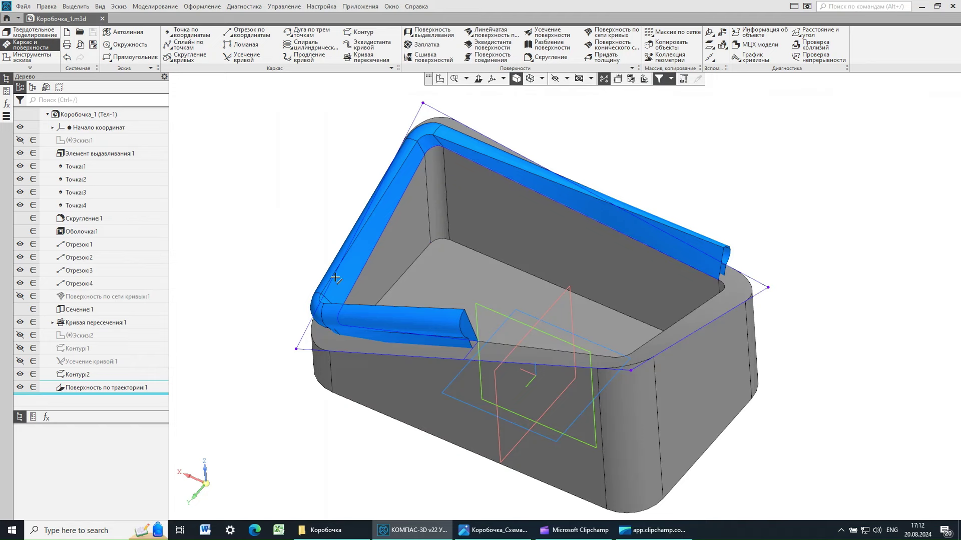
pyautogui.hotkey('ctrl', 't')
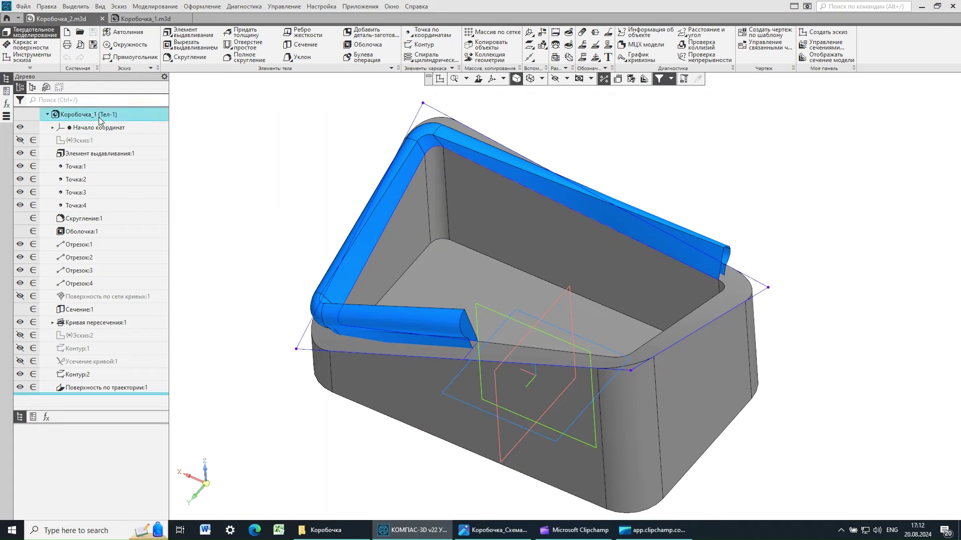
# Set the model's name property to Коробочка_2 and save the part
pyautogui.click(82, 114)
pyautogui.rightClick(82, 114)
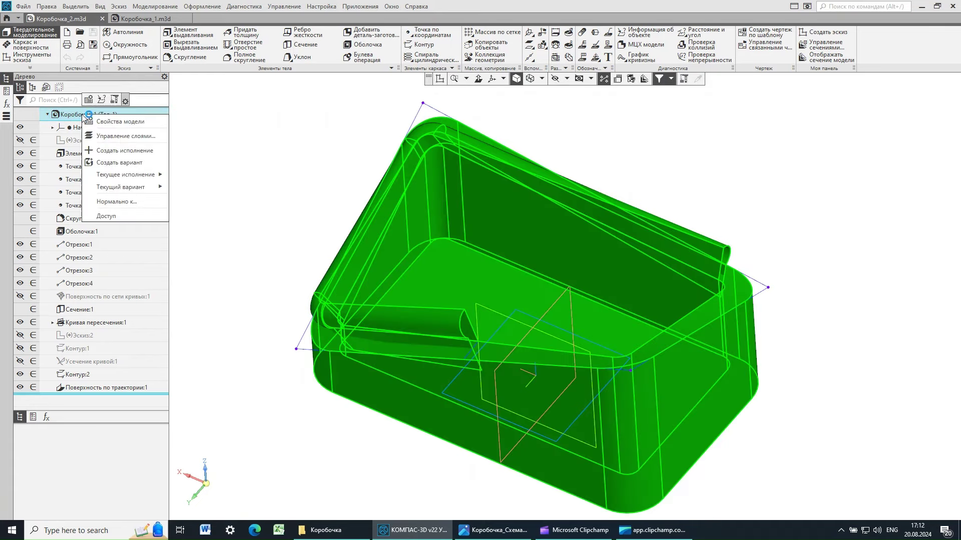
pyautogui.click(119, 124)
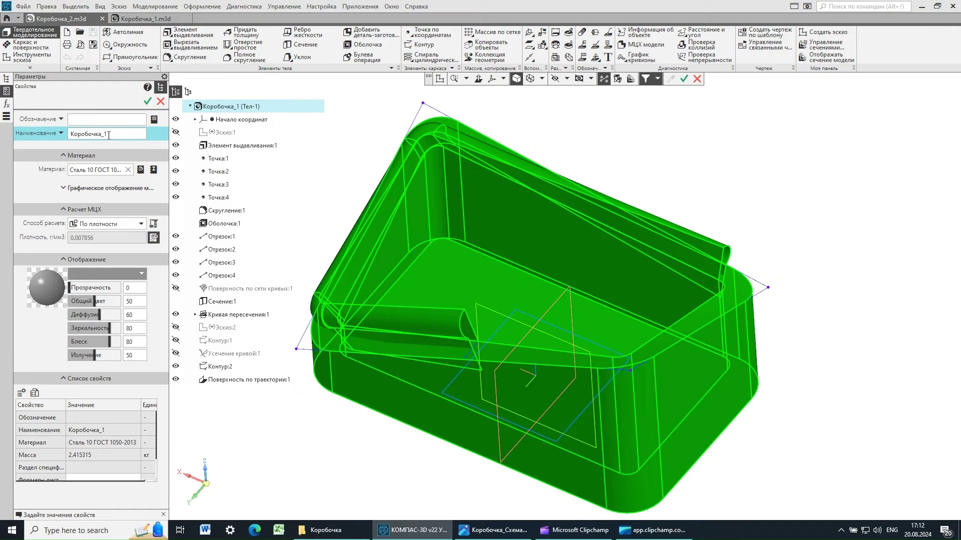
pyautogui.click(118, 139)
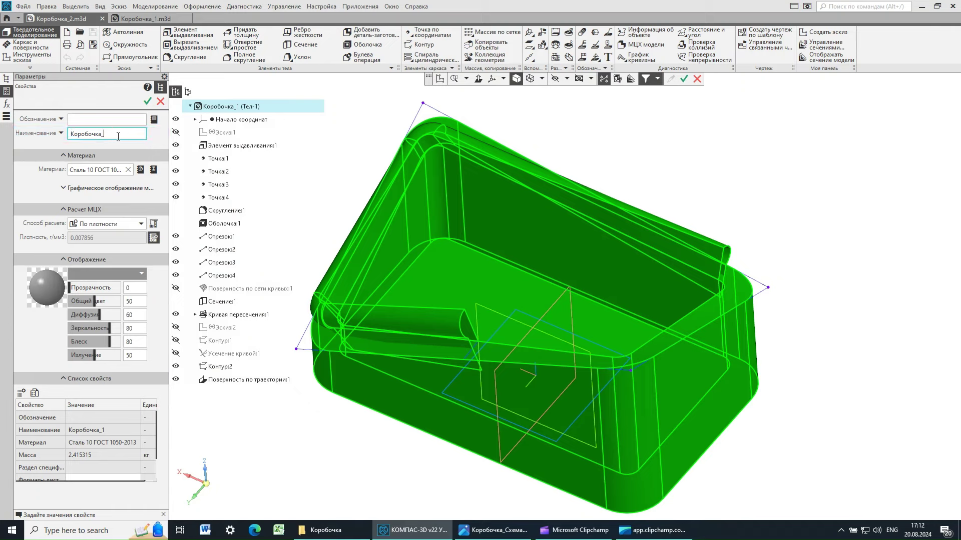
pyautogui.click(148, 101)
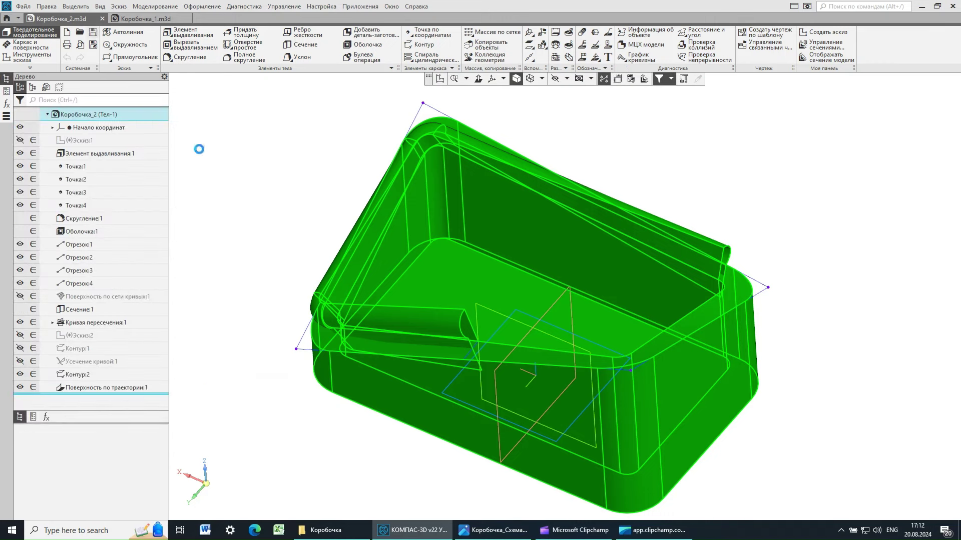
pyautogui.hotkey('ctrl', 's')
pyautogui.click(255, 297)
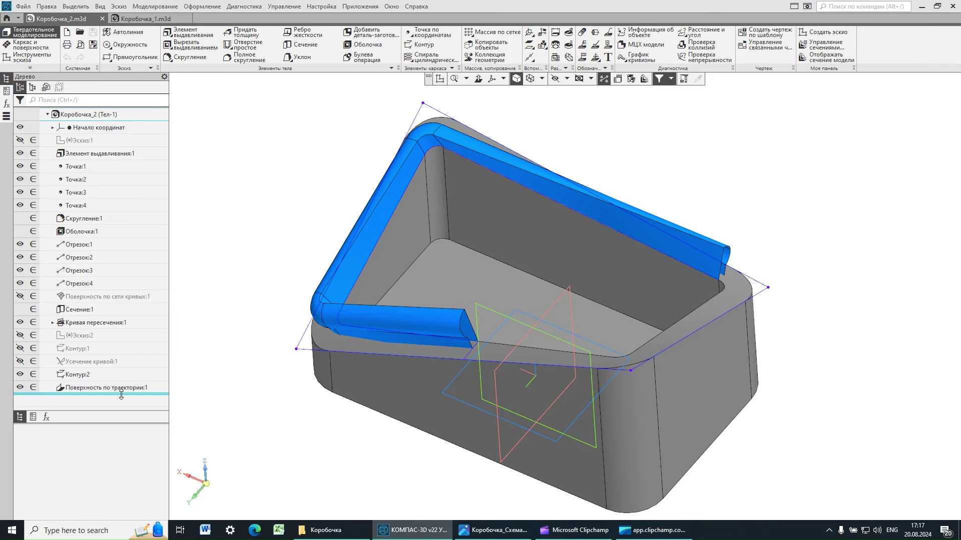
# Roll the model history back to just after Поверхность по сети кривых:1 and make that surface visible
pyautogui.moveTo(121, 395); pyautogui.dragTo(96, 301)
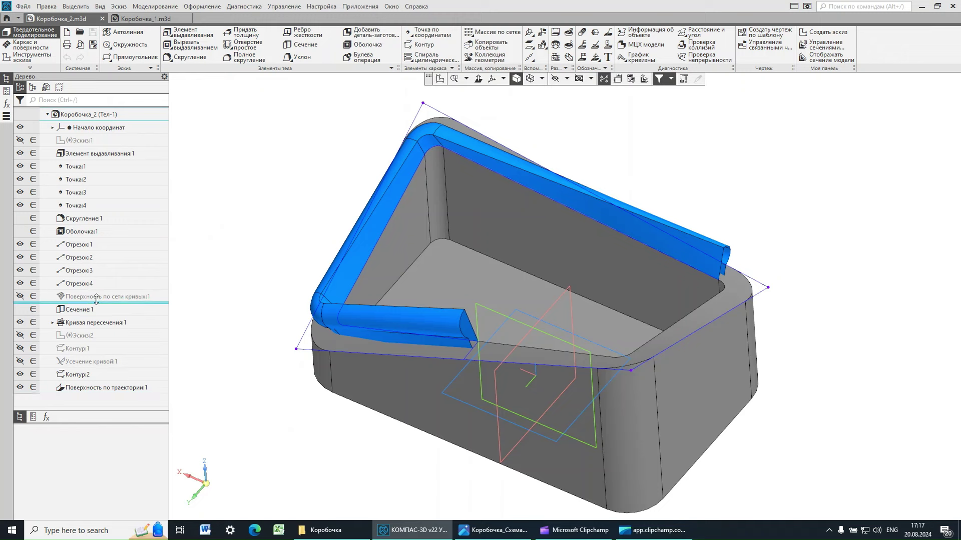
pyautogui.moveTo(97, 298); pyautogui.dragTo(81, 302)
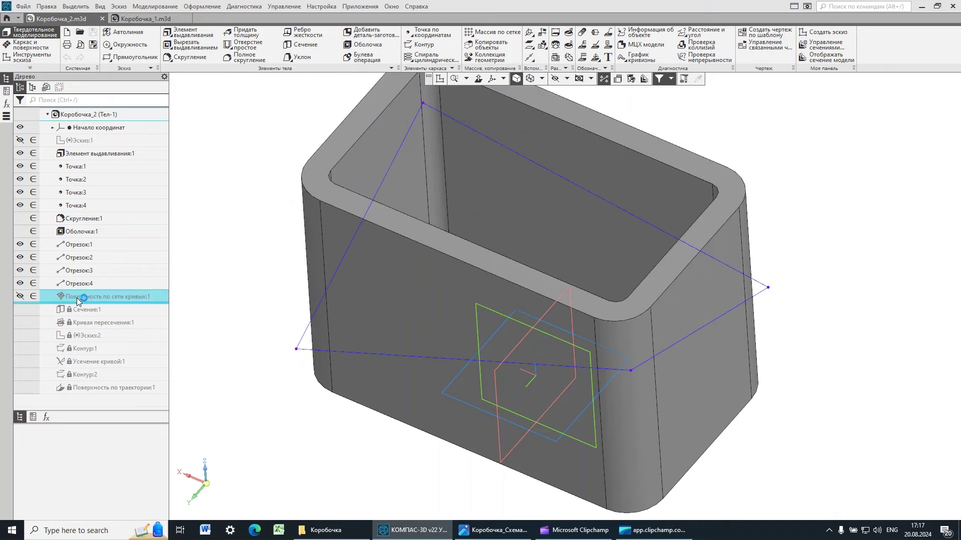
pyautogui.click(20, 298)
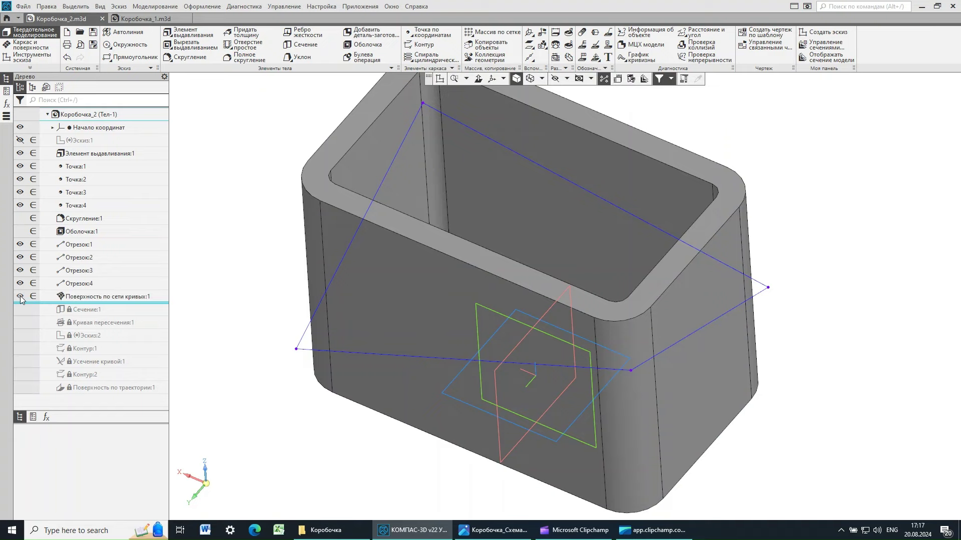
pyautogui.moveTo(821, 253); pyautogui.dragTo(825, 246, button='middle')
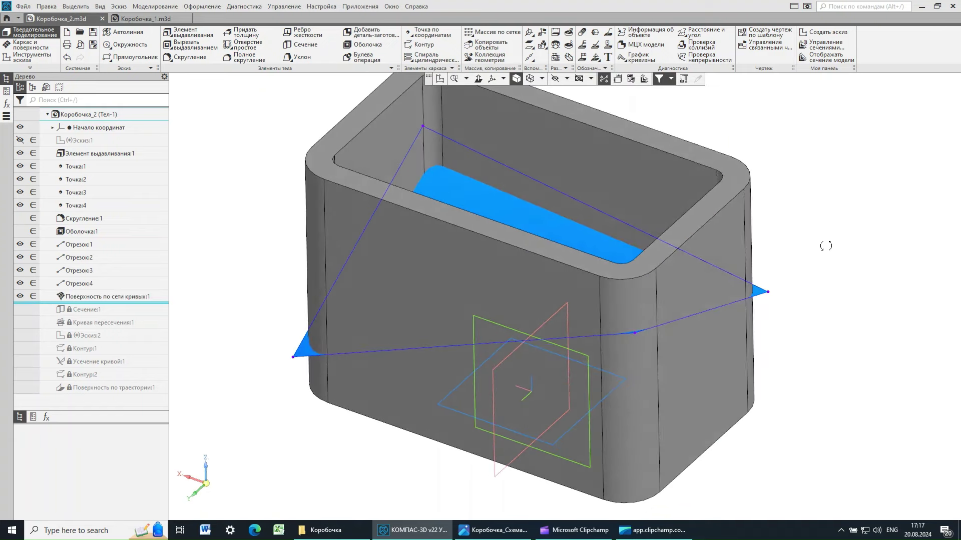
pyautogui.click(84, 309)
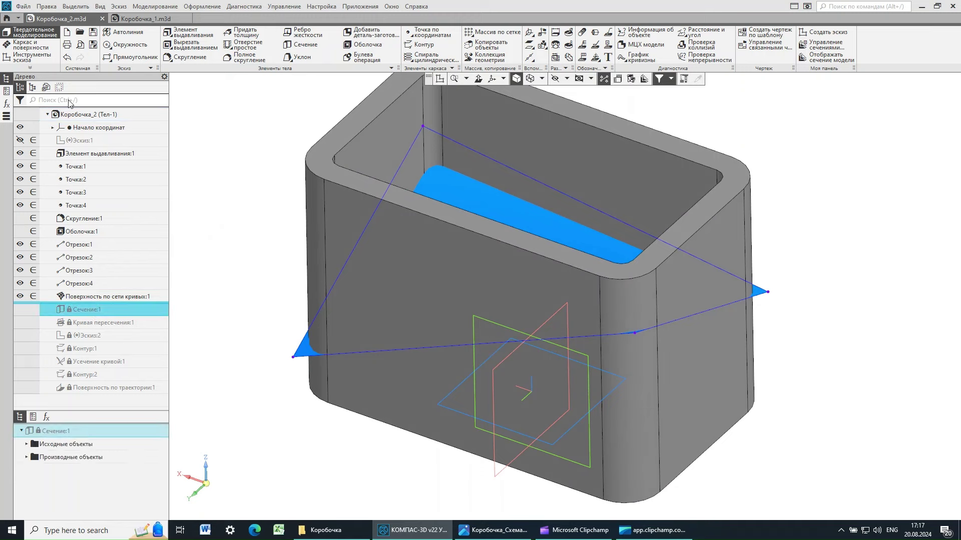
# Delete all objects below the history pointer, from Сечение:1 onward, together with their derived objects
pyautogui.click(95, 312)
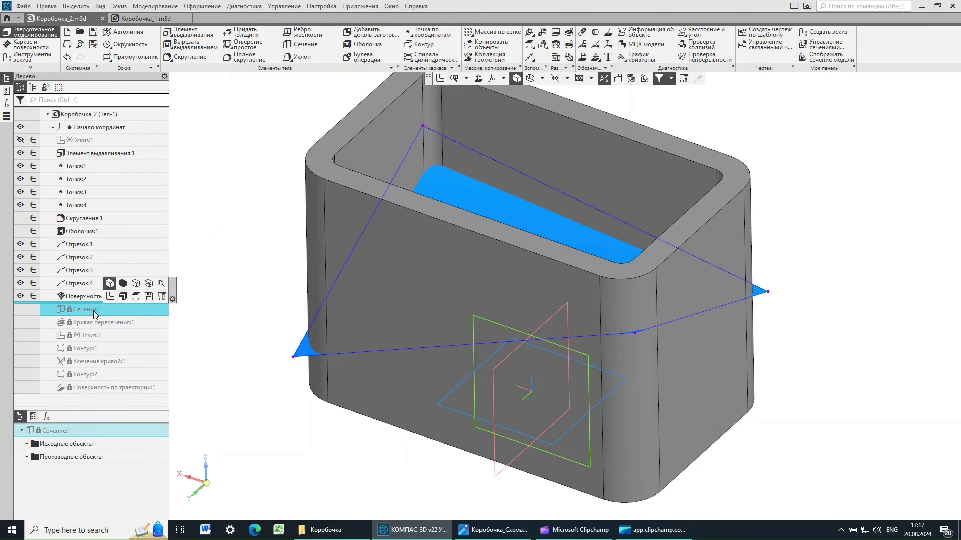
pyautogui.rightClick(95, 311)
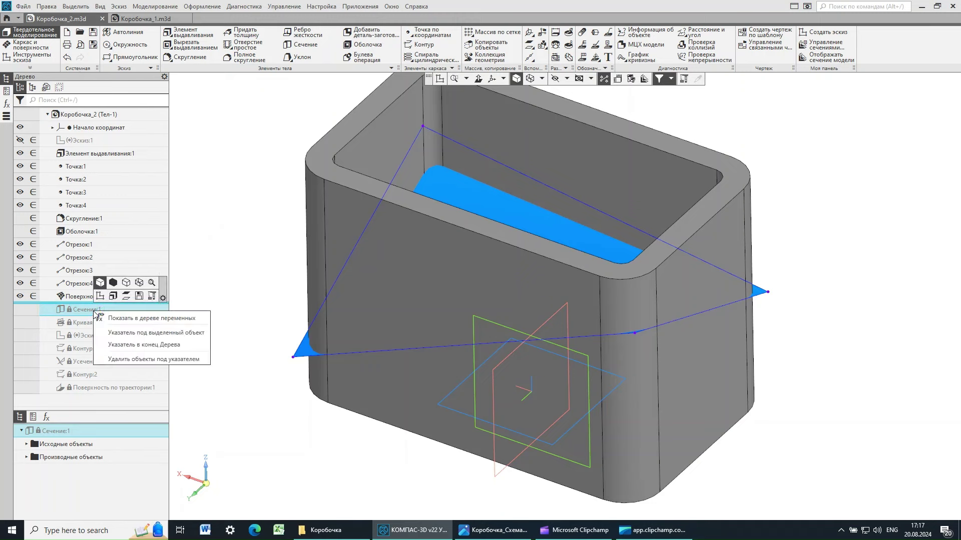
pyautogui.click(126, 360)
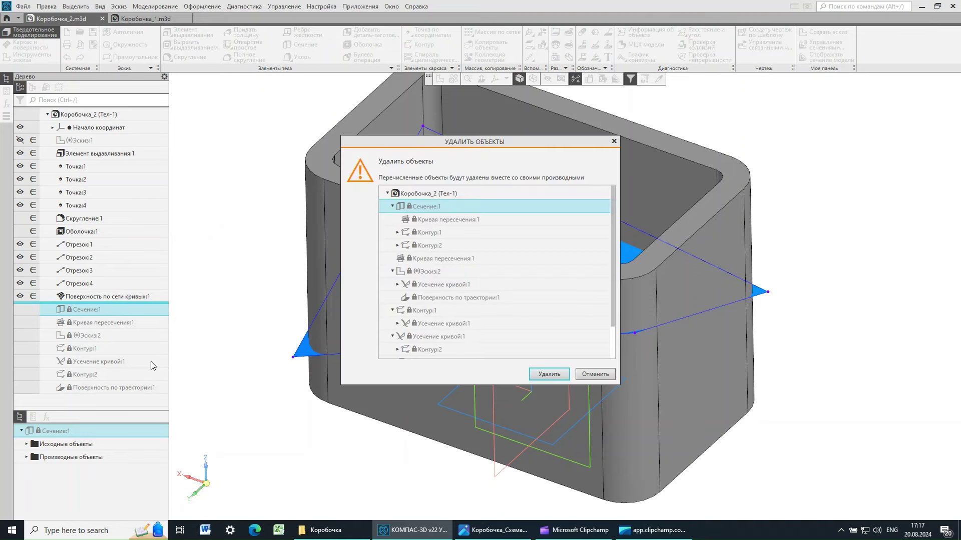
pyautogui.click(546, 376)
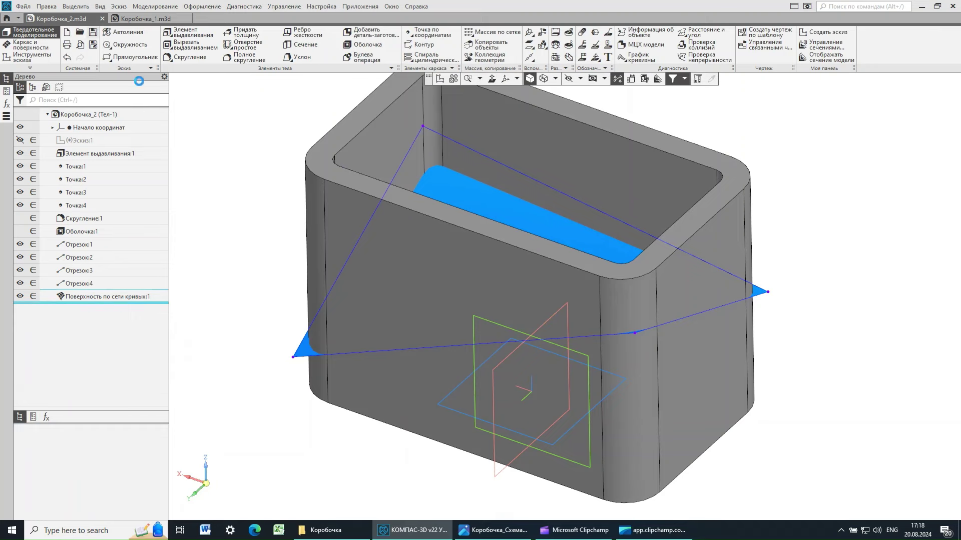
# Switch to the Коробочка_Схема.png image, examine section Б-Б and the joint profile in detail А, and return to КОМПАС-3D
pyautogui.click(496, 534)
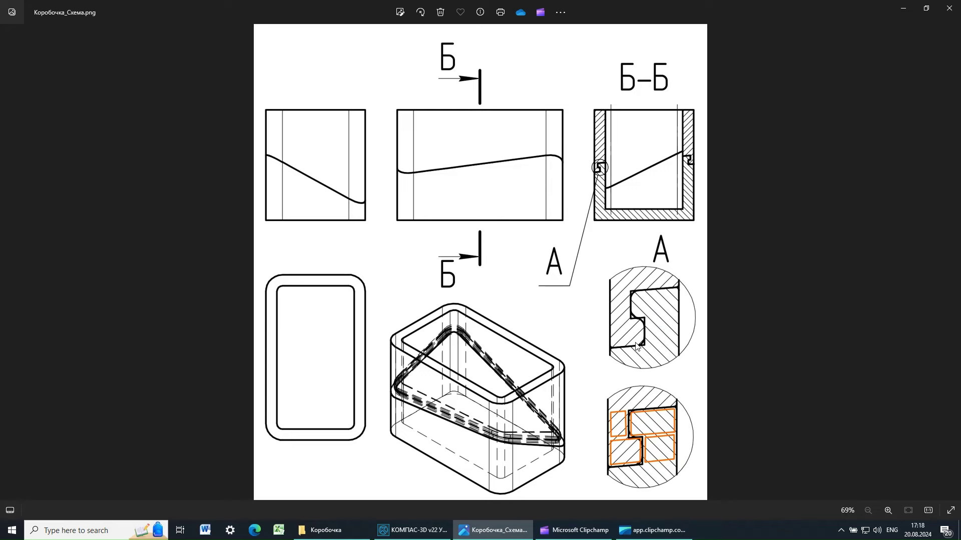
pyautogui.click(584, 167)
pyautogui.click(614, 262)
pyautogui.click(704, 289)
pyautogui.click(613, 315)
pyautogui.click(613, 453)
pyautogui.click(656, 456)
pyautogui.moveTo(415, 533)
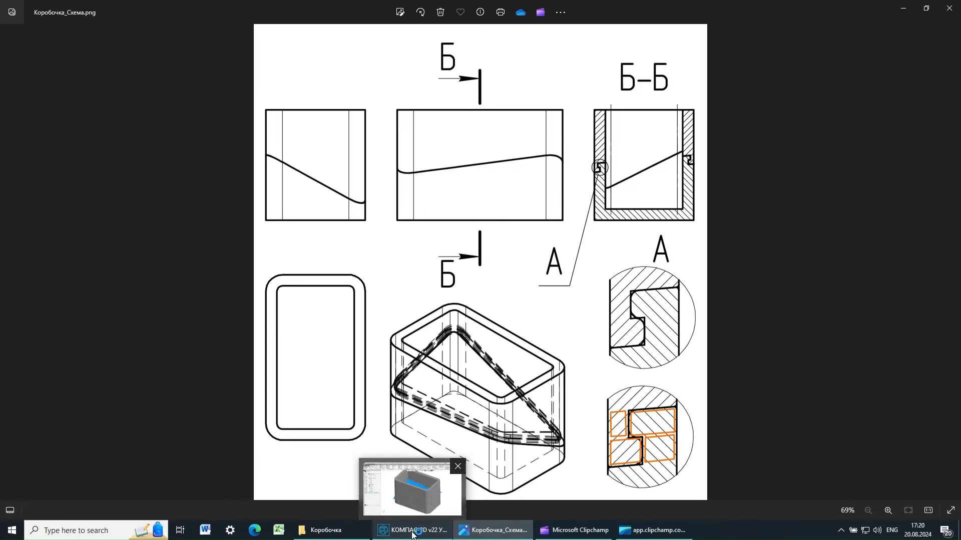
pyautogui.click(412, 533)
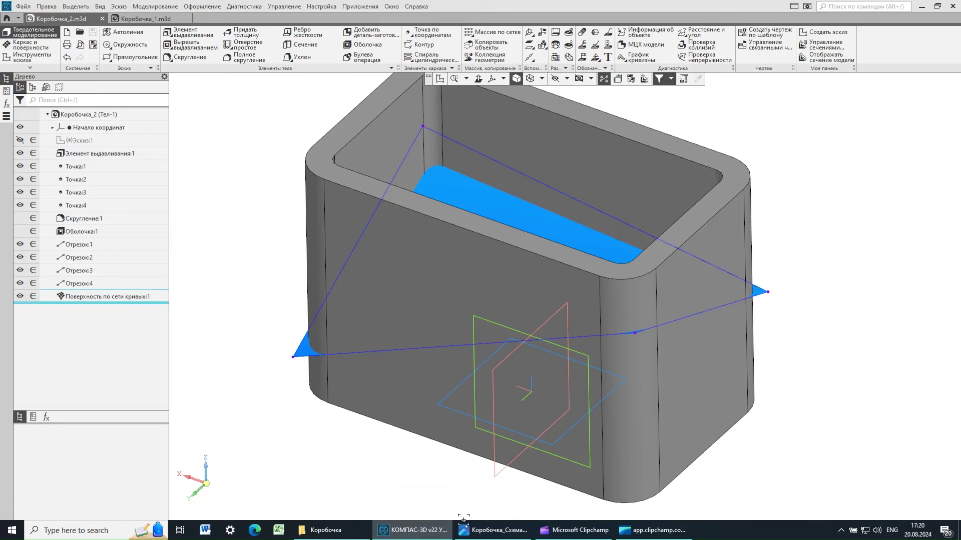
# Edit Элемент выдавливания:1 to give the box walls a 10° draft angle, widening them toward the open top
pyautogui.scroll(-3, 780, 225)
pyautogui.moveTo(794, 285); pyautogui.dragTo(799, 229, button='middle')
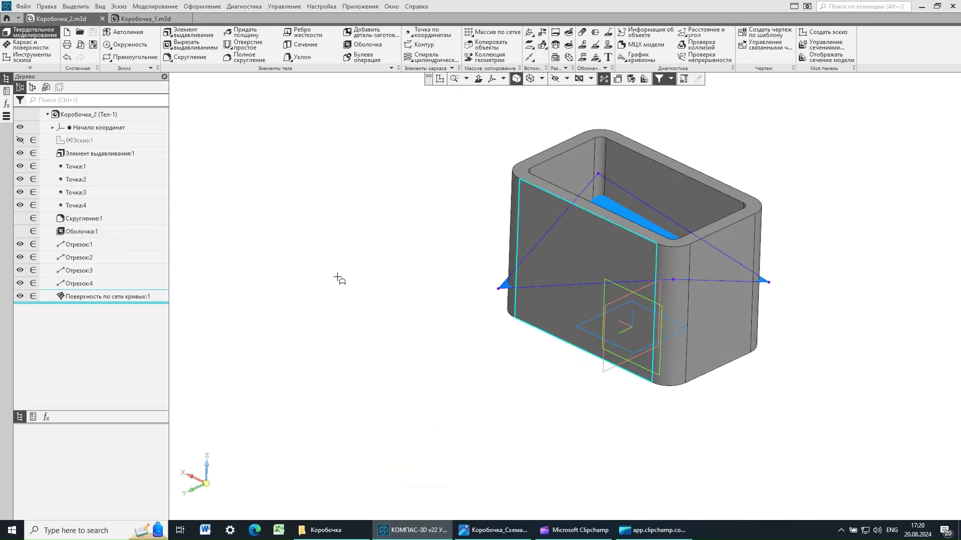
pyautogui.click(92, 155)
pyautogui.rightClick(92, 155)
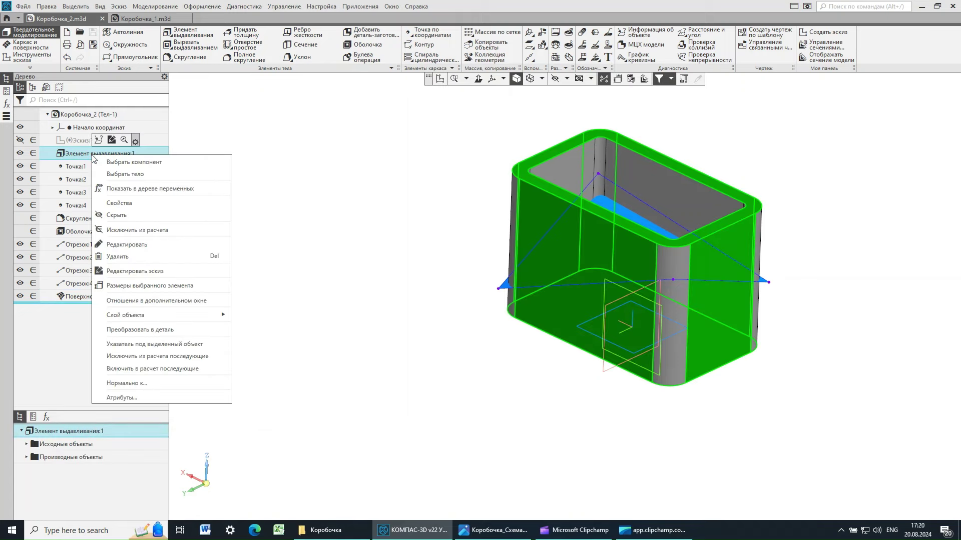
pyautogui.click(121, 244)
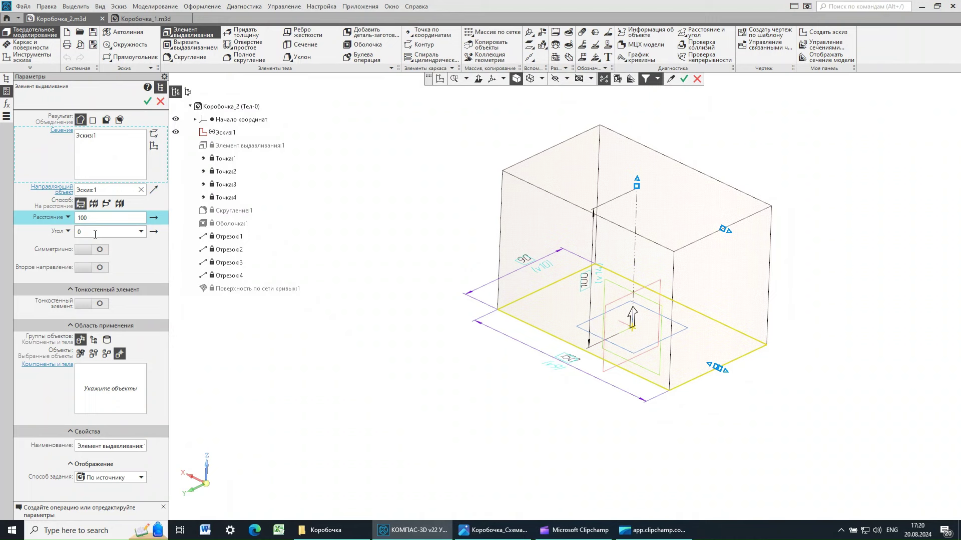
pyautogui.click(119, 234)
pyautogui.write('1')
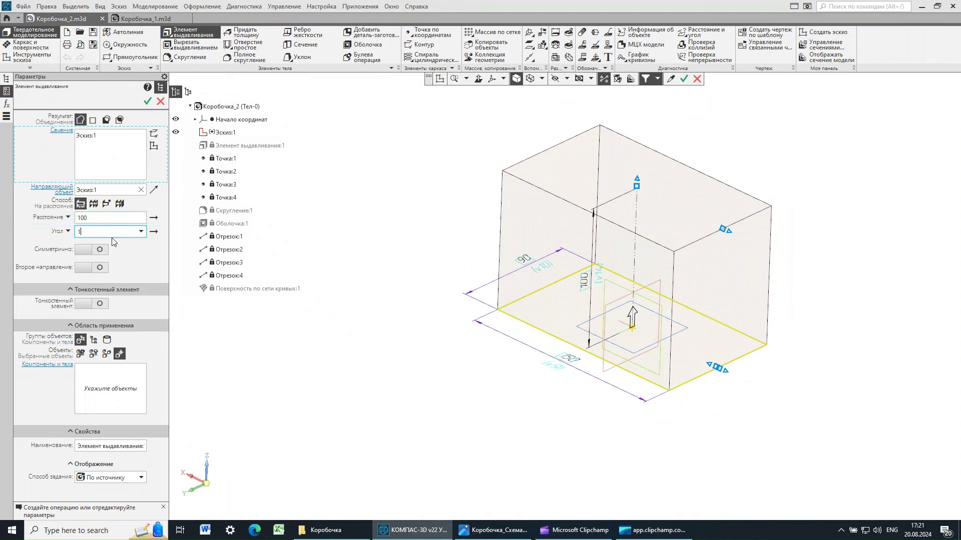
pyautogui.write('0')
pyautogui.click(91, 216)
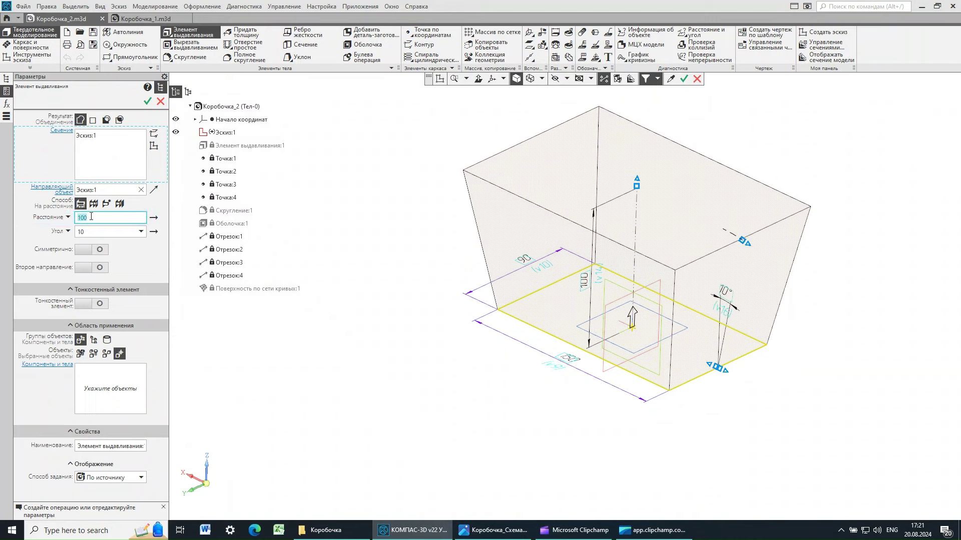
pyautogui.click(147, 102)
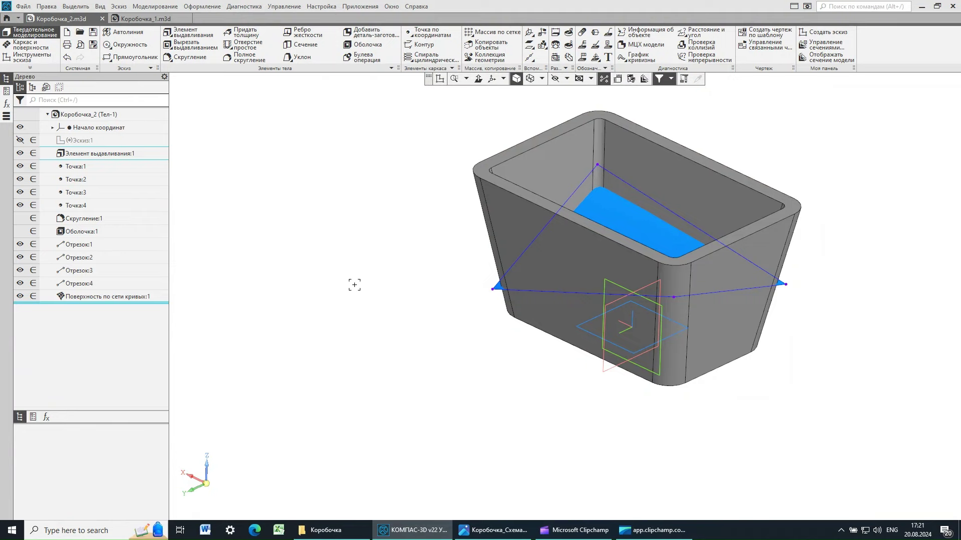
pyautogui.moveTo(354, 286)
pyautogui.mouseDown(button='middle')
pyautogui.moveTo(373, 281)
pyautogui.moveTo(373, 294)
pyautogui.moveTo(354, 266)
pyautogui.moveTo(356, 285)
pyautogui.mouseUp(button='middle')
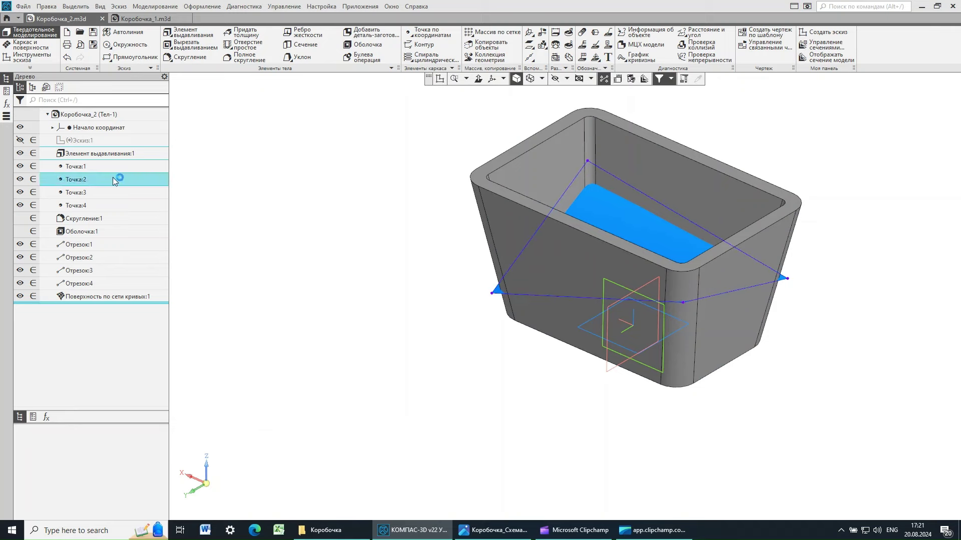
# Review the definition of Точка:1 without changing it and recheck the joint detail in Коробочка_Схема.png
pyautogui.click(70, 167)
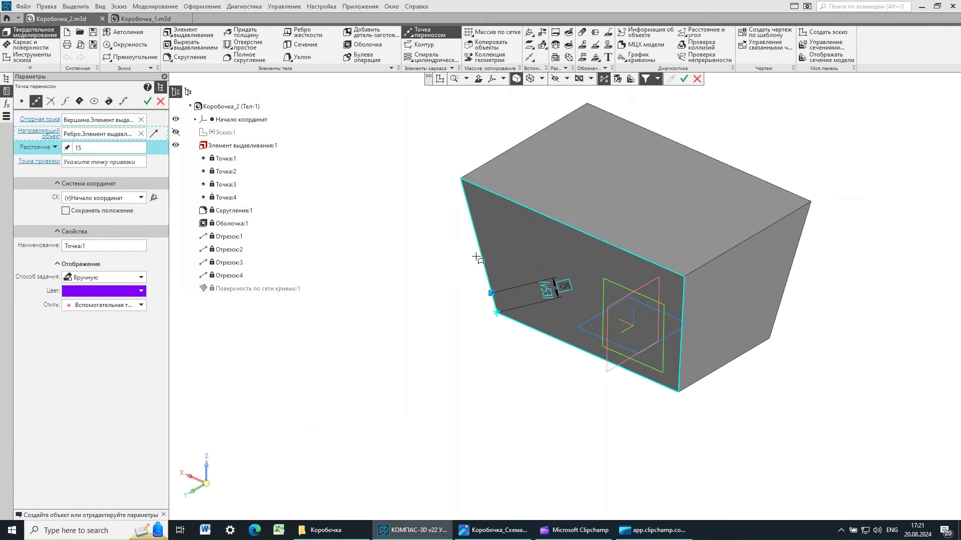
pyautogui.click(161, 101)
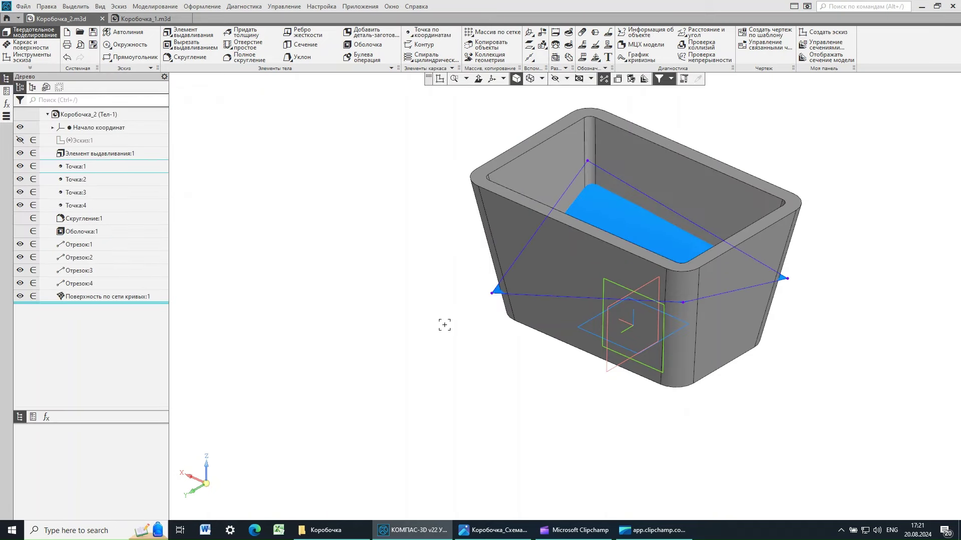
pyautogui.moveTo(402, 277)
pyautogui.mouseDown(button='middle')
pyautogui.moveTo(410, 262)
pyautogui.moveTo(388, 285)
pyautogui.moveTo(375, 275)
pyautogui.moveTo(386, 283)
pyautogui.mouseUp(button='middle')
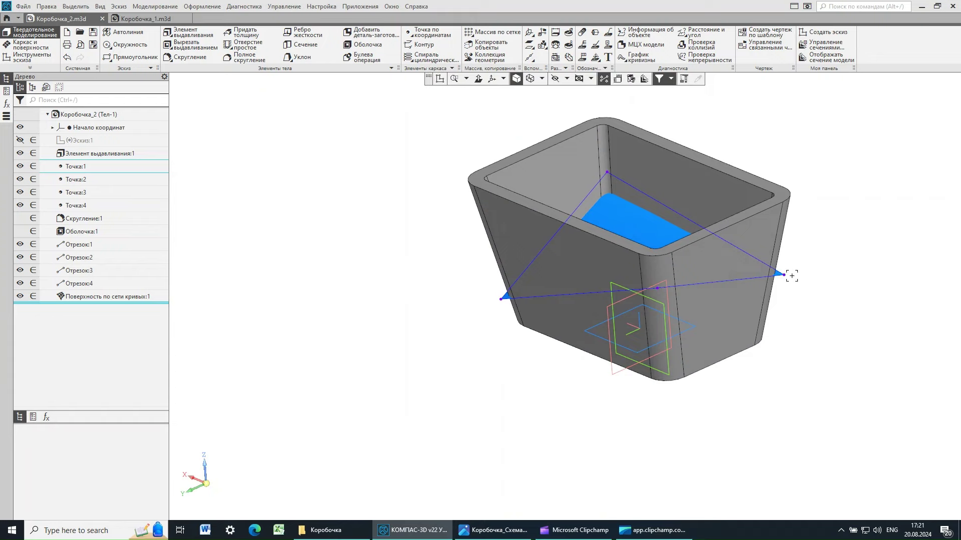
pyautogui.click(493, 529)
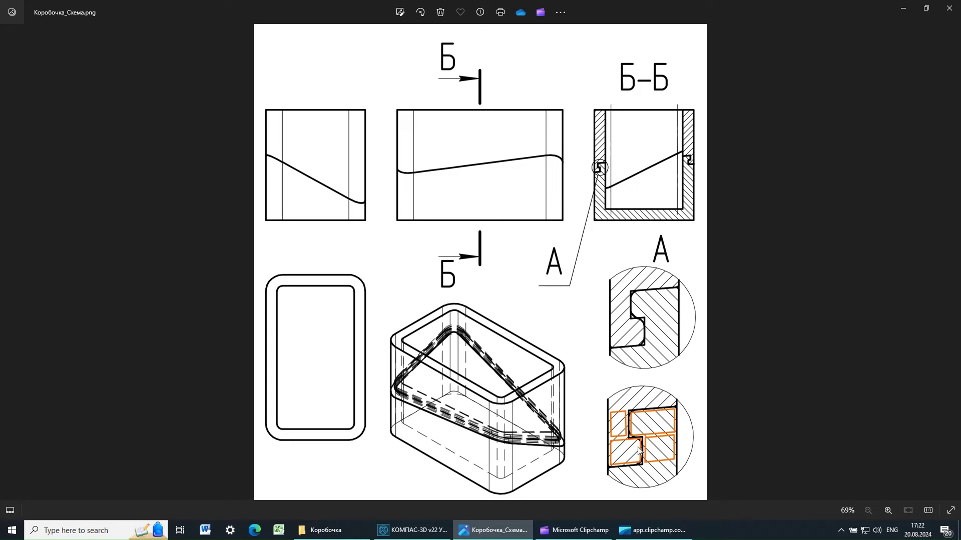
pyautogui.click(381, 530)
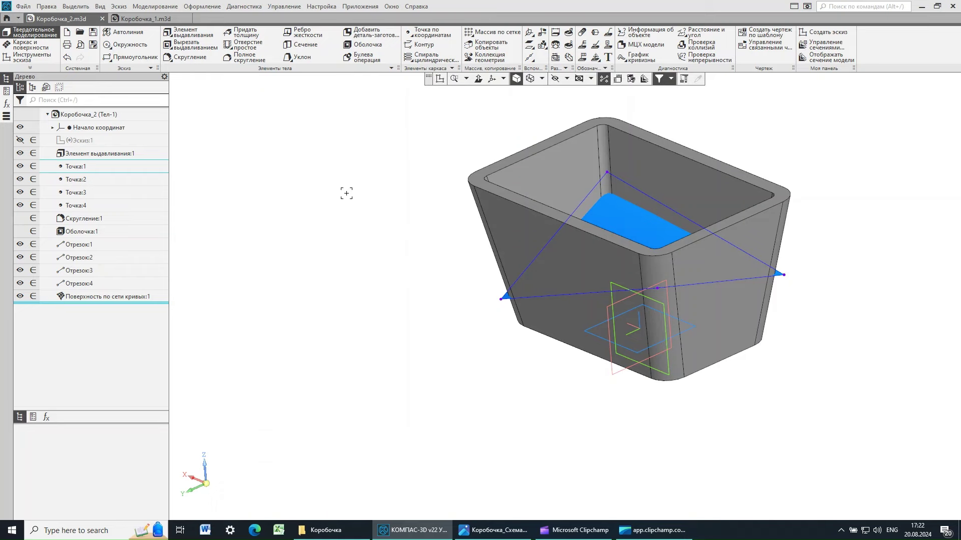
# Create an offset surface 4 mm above Поверхность по сети кривых:1
pyautogui.click(33, 45)
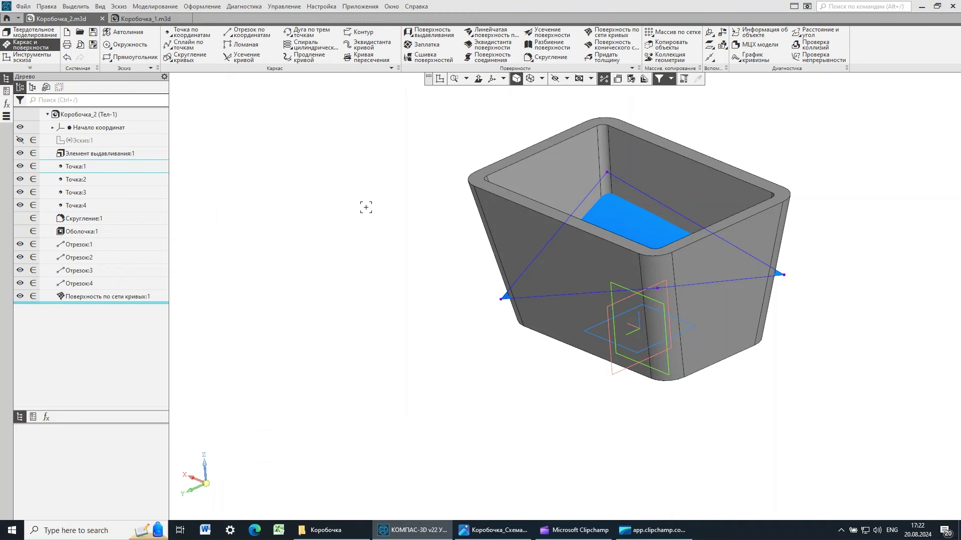
pyautogui.click(492, 48)
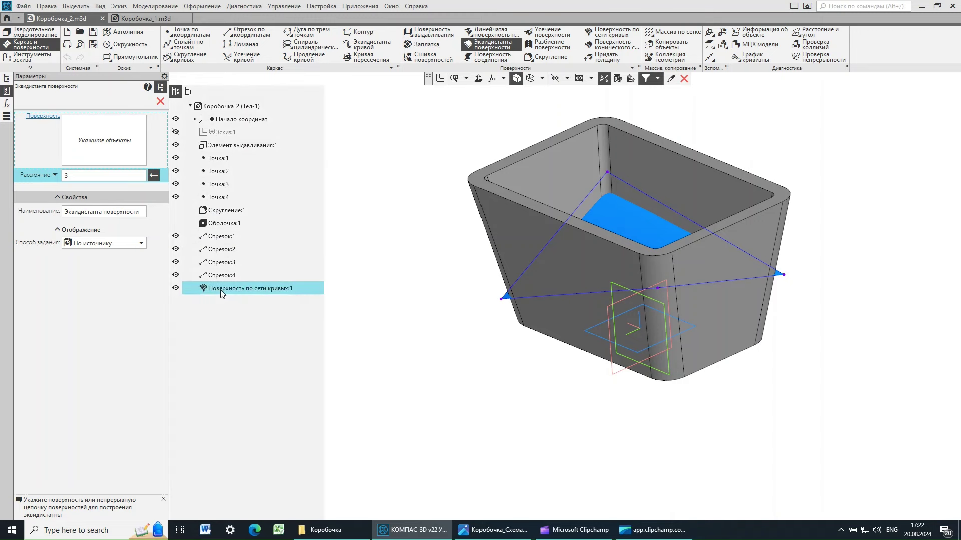
pyautogui.click(160, 88)
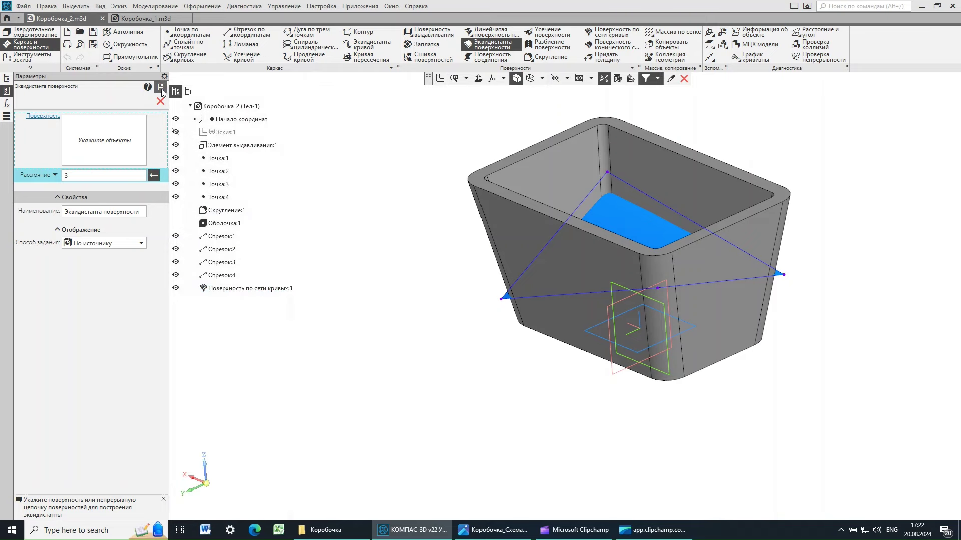
pyautogui.click(161, 89)
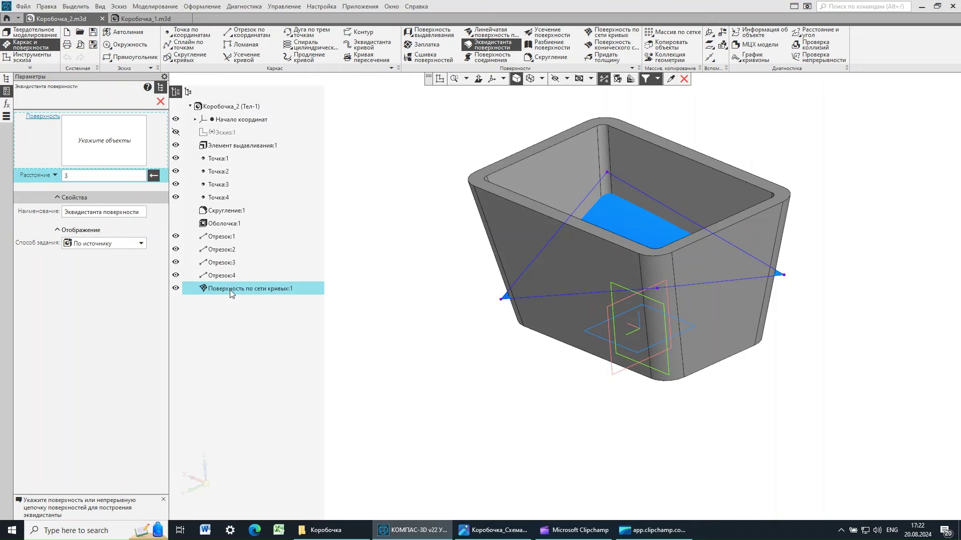
pyautogui.click(230, 290)
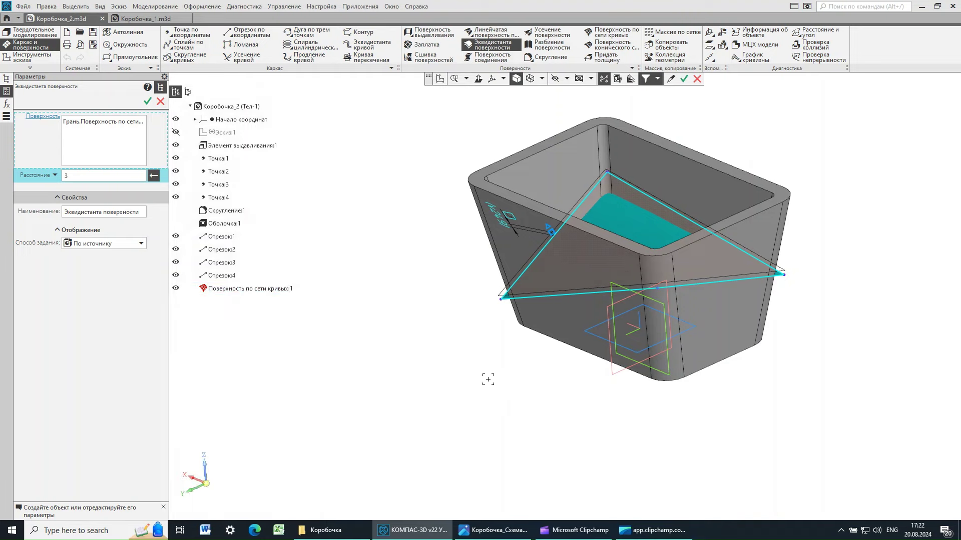
pyautogui.moveTo(472, 361); pyautogui.dragTo(509, 277, button='middle')
pyautogui.scroll(5, 509, 277)
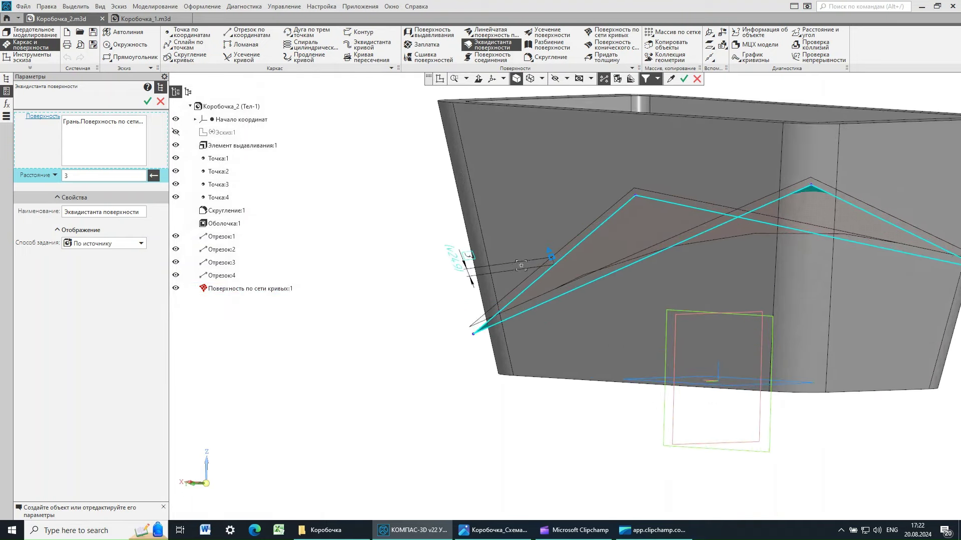
pyautogui.doubleClick(74, 177)
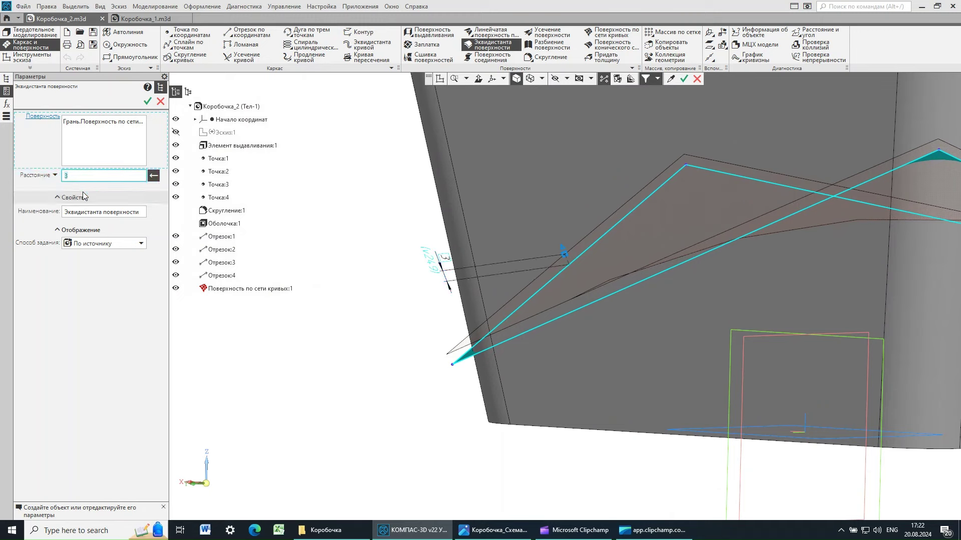
pyautogui.write('4')
pyautogui.click(81, 214)
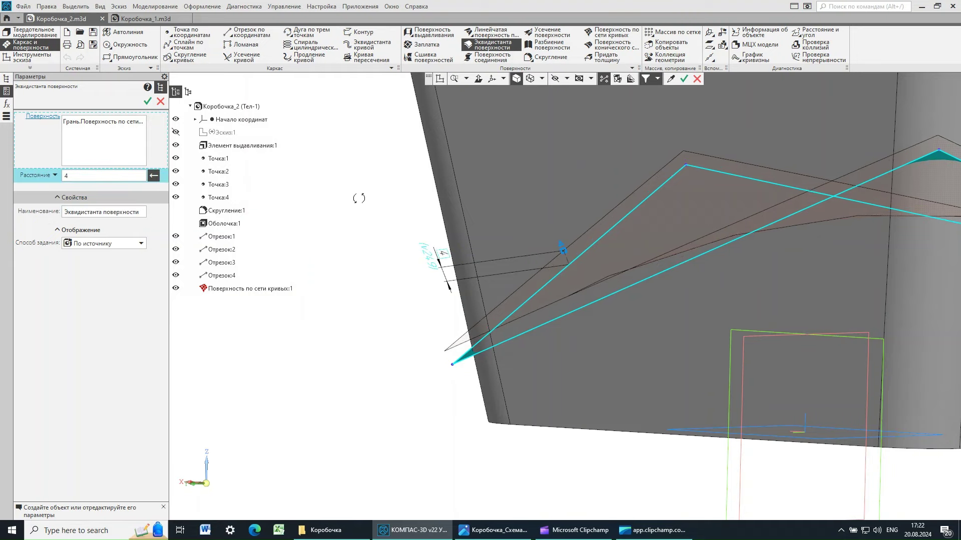
pyautogui.moveTo(369, 197); pyautogui.dragTo(359, 208, button='middle')
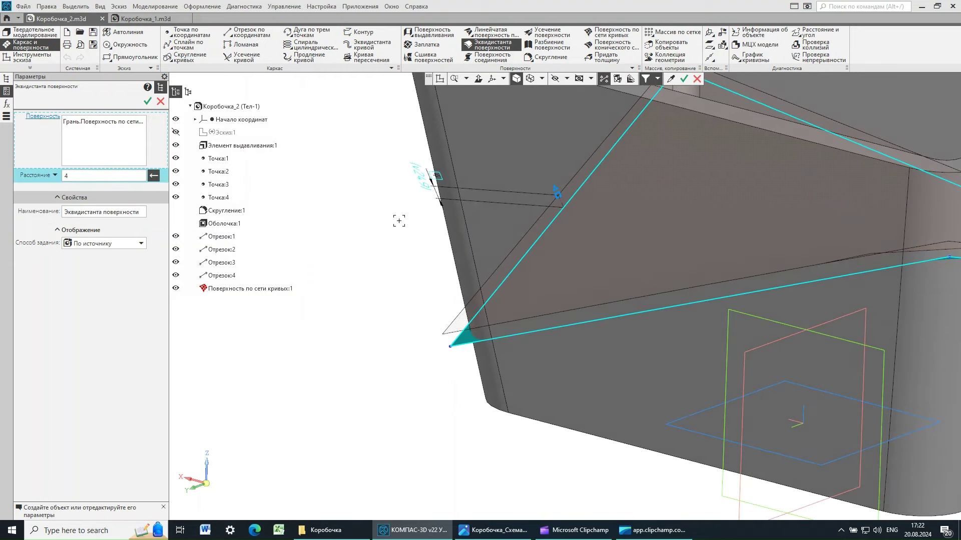
pyautogui.click(147, 102)
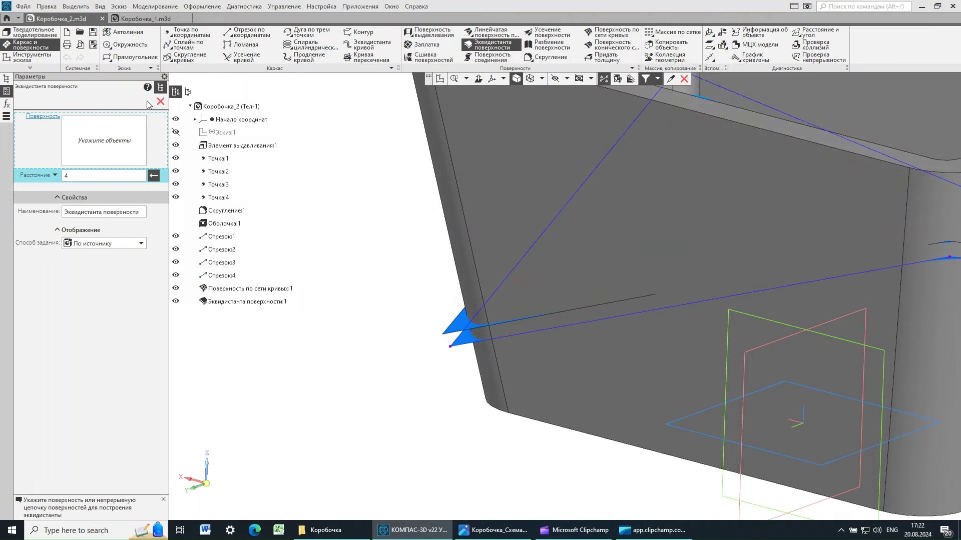
pyautogui.click(160, 103)
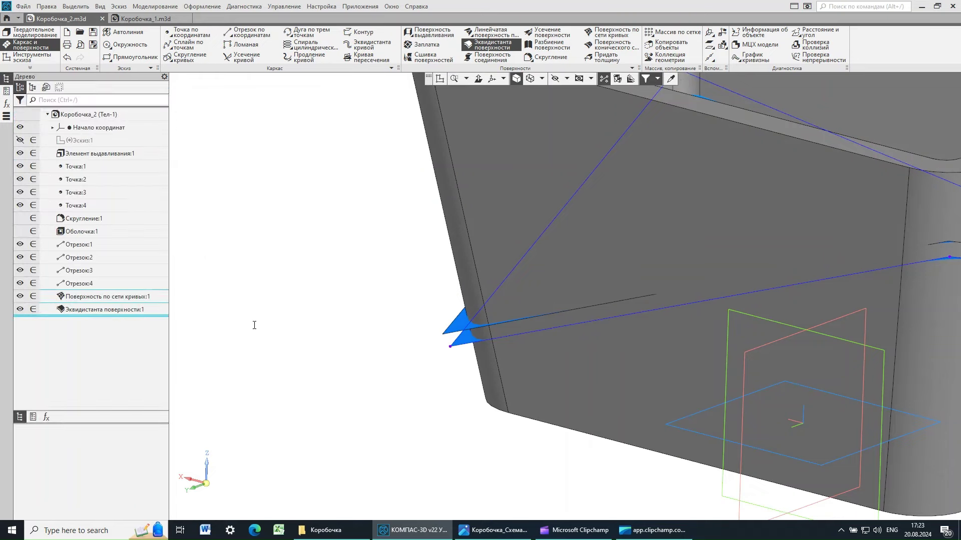
# Highlight the new offset surface and inspect its position relative to the original surface and the box walls
pyautogui.scroll(-5, 226, 275)
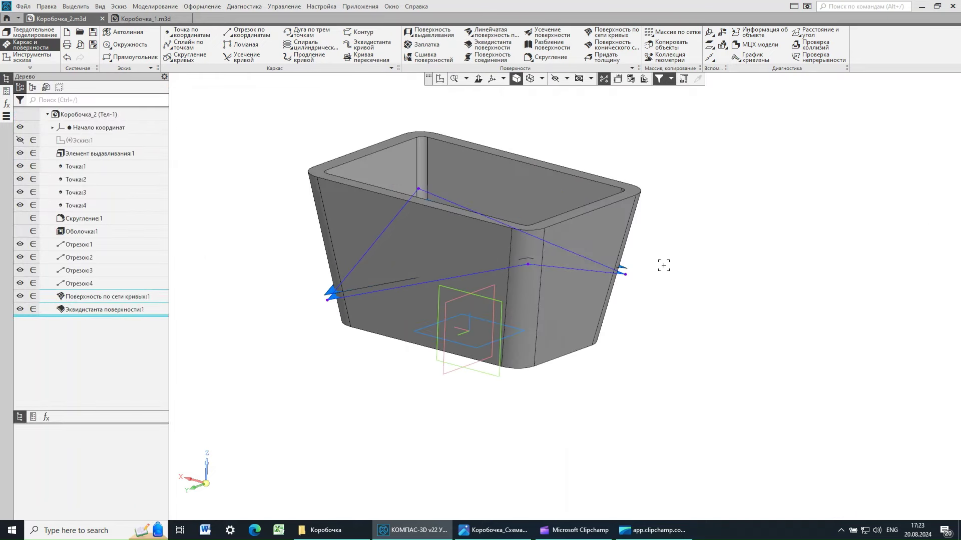
pyautogui.moveTo(663, 266)
pyautogui.mouseDown(button='middle')
pyautogui.moveTo(667, 275)
pyautogui.moveTo(660, 262)
pyautogui.mouseUp(button='middle')
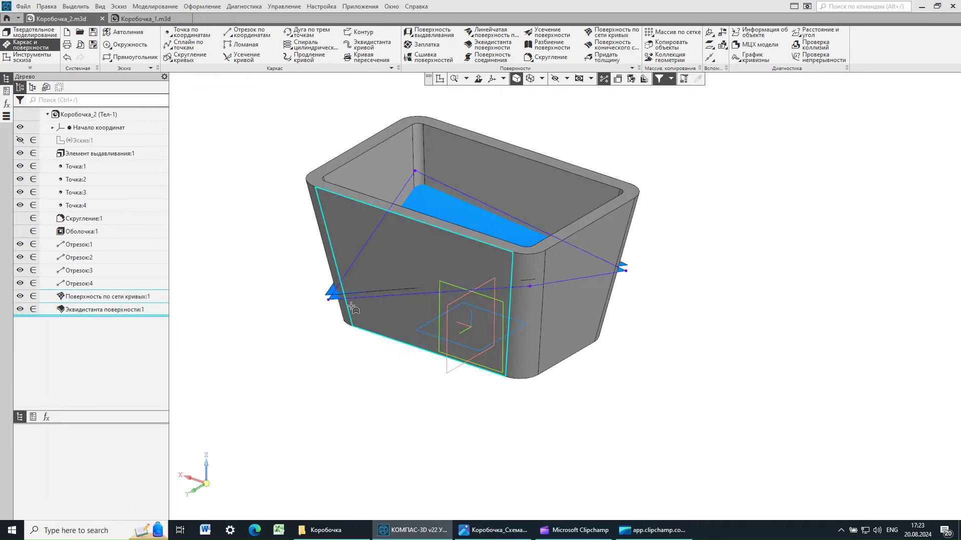
pyautogui.click(91, 310)
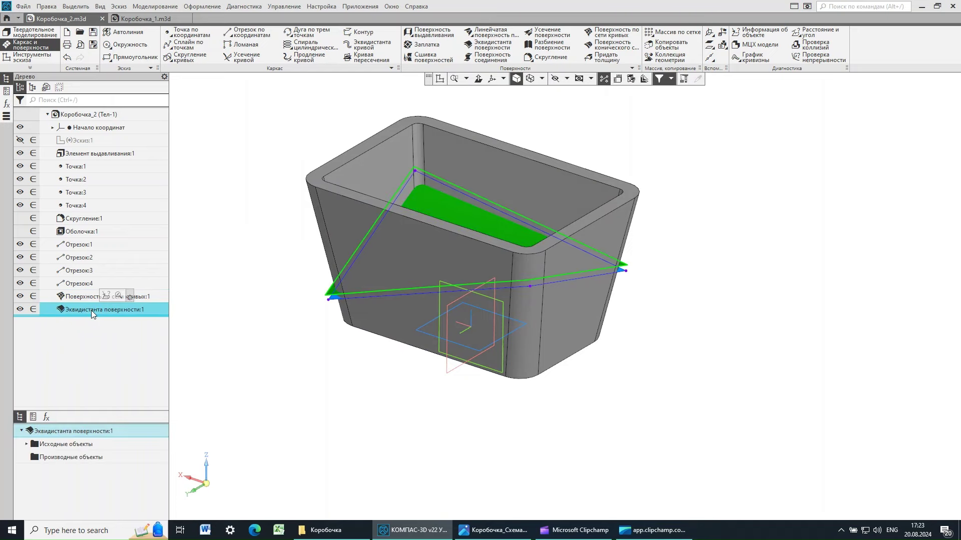
pyautogui.click(687, 292)
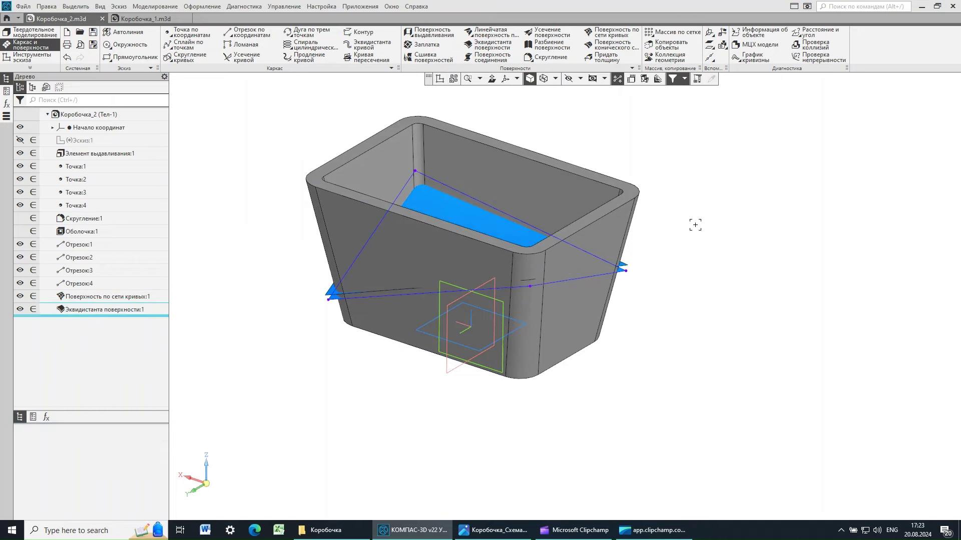
pyautogui.moveTo(710, 224)
pyautogui.mouseDown(button='middle')
pyautogui.moveTo(714, 259)
pyautogui.moveTo(710, 238)
pyautogui.mouseUp(button='middle')
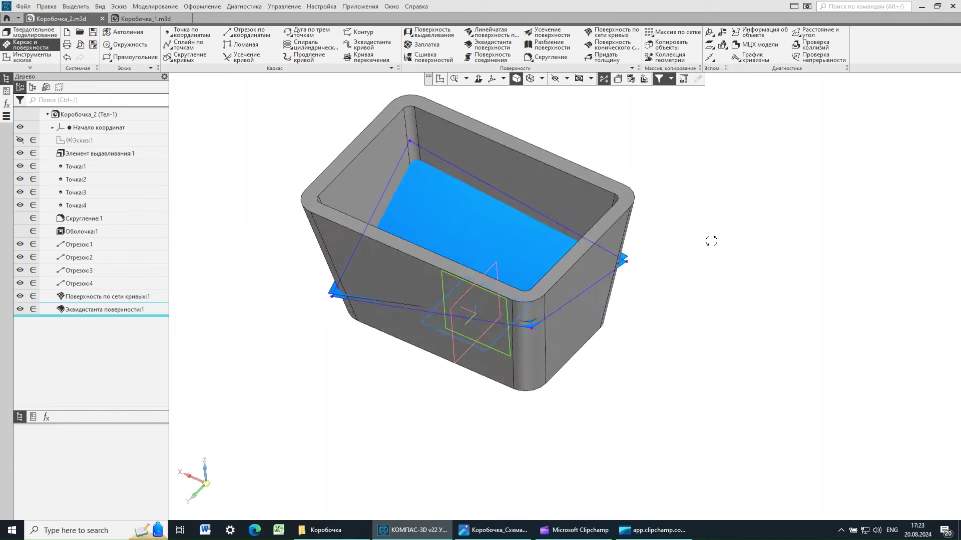
# Extend all edges of the upper offset surface by 20 mm beyond the box walls, continuing the same surface
pyautogui.scroll(2, 422, 298)
pyautogui.scroll(1, 423, 298)
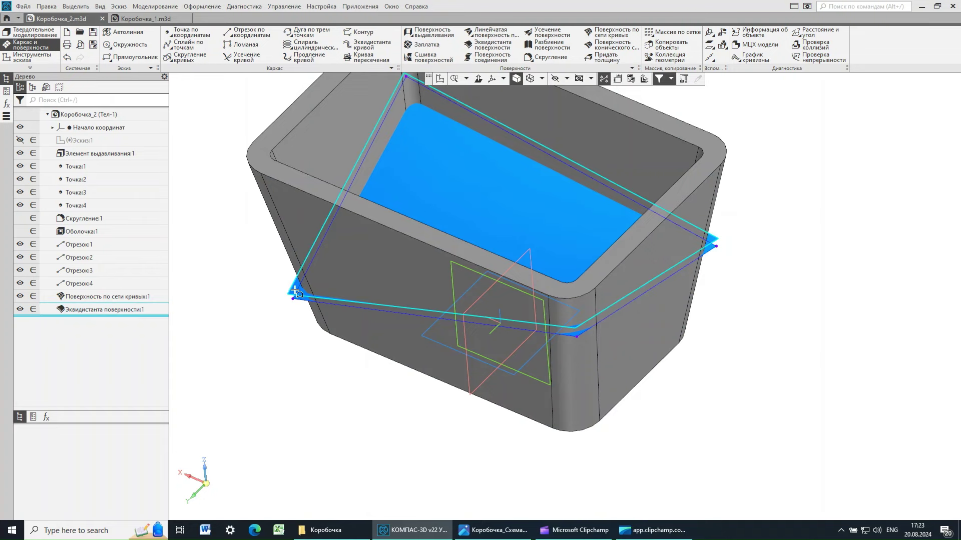
pyautogui.scroll(3, 288, 285)
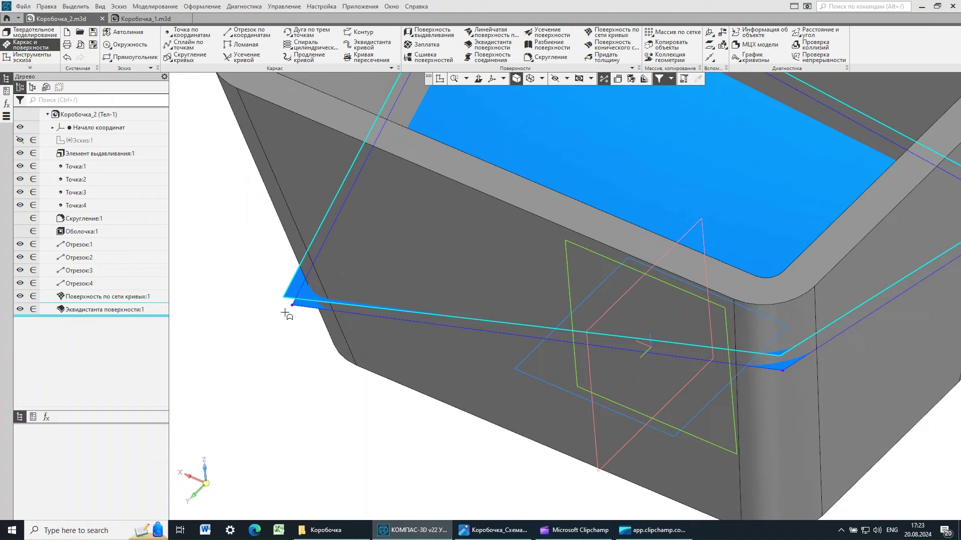
pyautogui.click(295, 298)
pyautogui.scroll(-5, 273, 306)
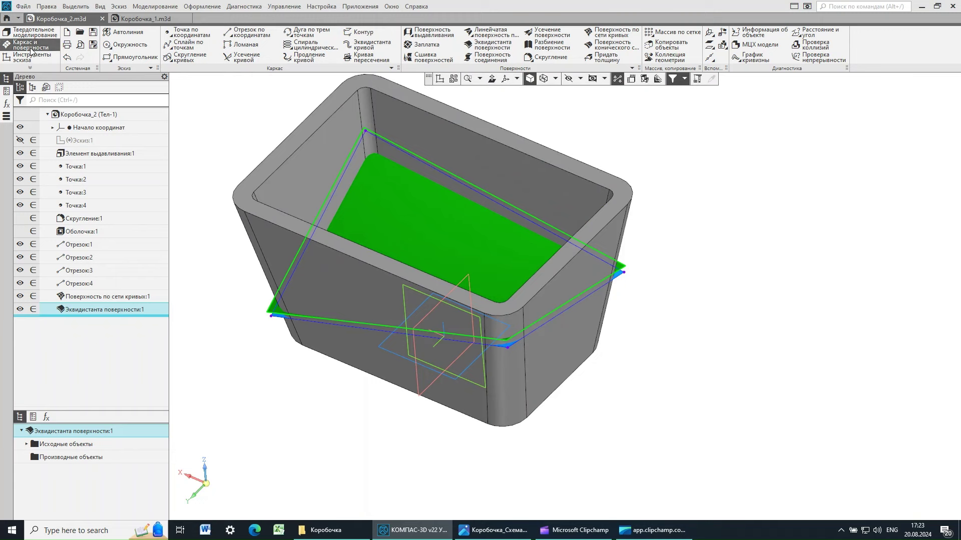
pyautogui.click(632, 71)
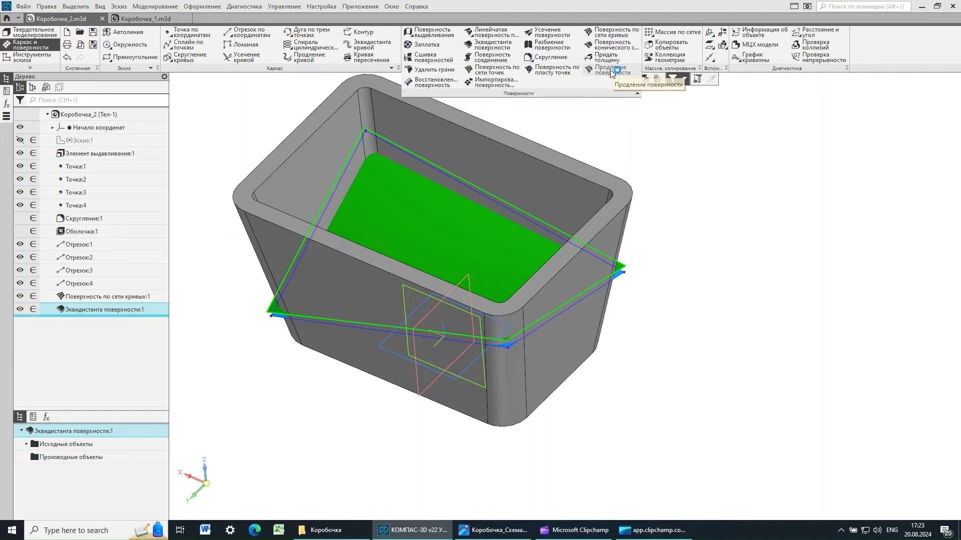
pyautogui.click(611, 71)
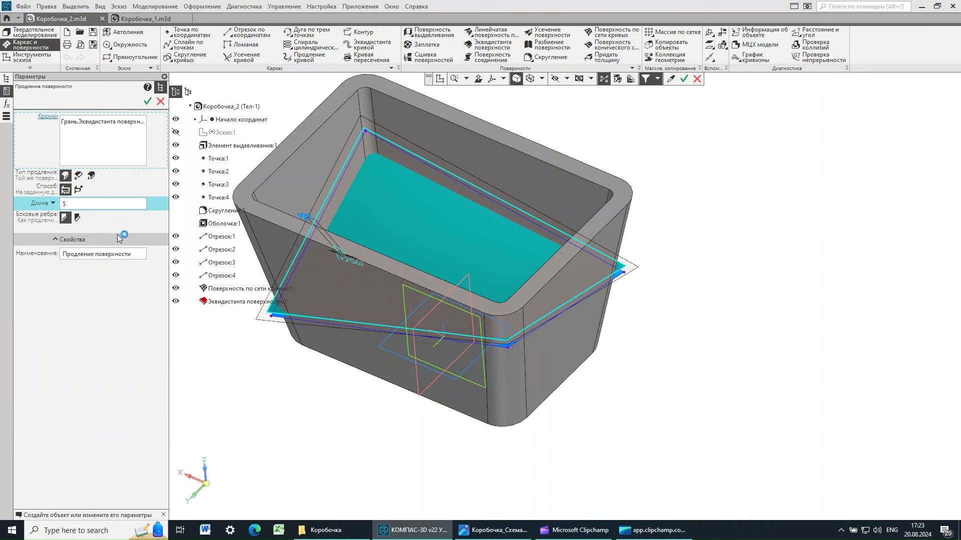
pyautogui.click(72, 205)
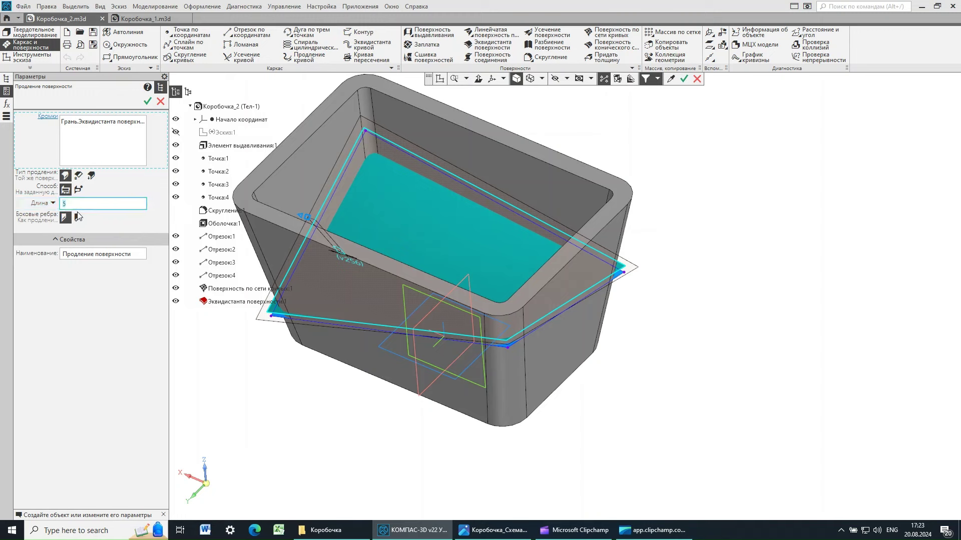
pyautogui.write('20')
pyautogui.click(89, 255)
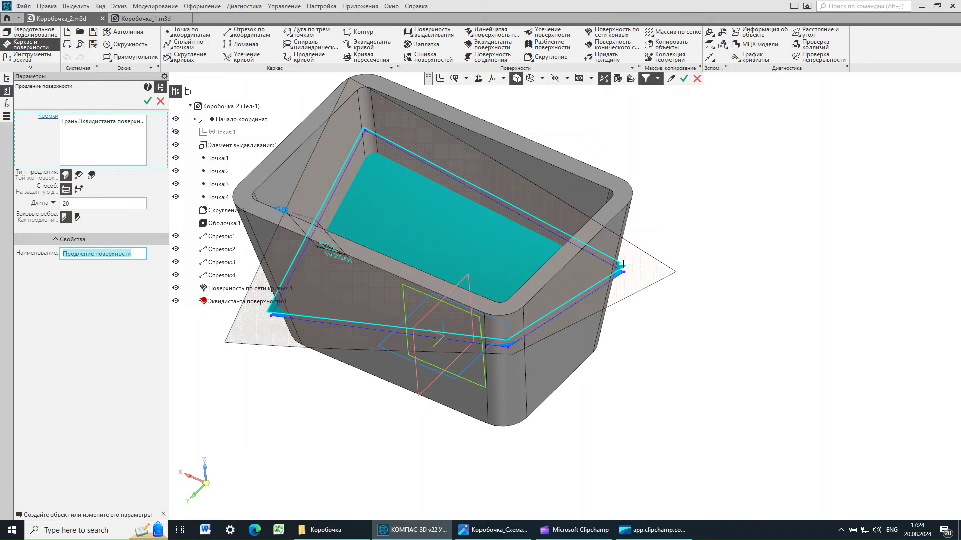
pyautogui.click(147, 101)
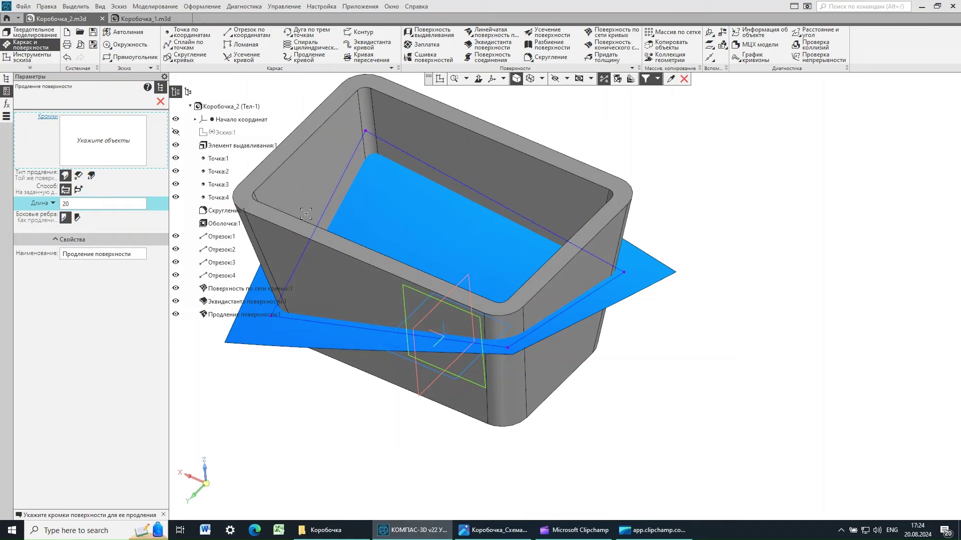
# Close the surface extension command and rename the extended surface Поверхность 3 as Поверхность 3-в
pyautogui.click(161, 102)
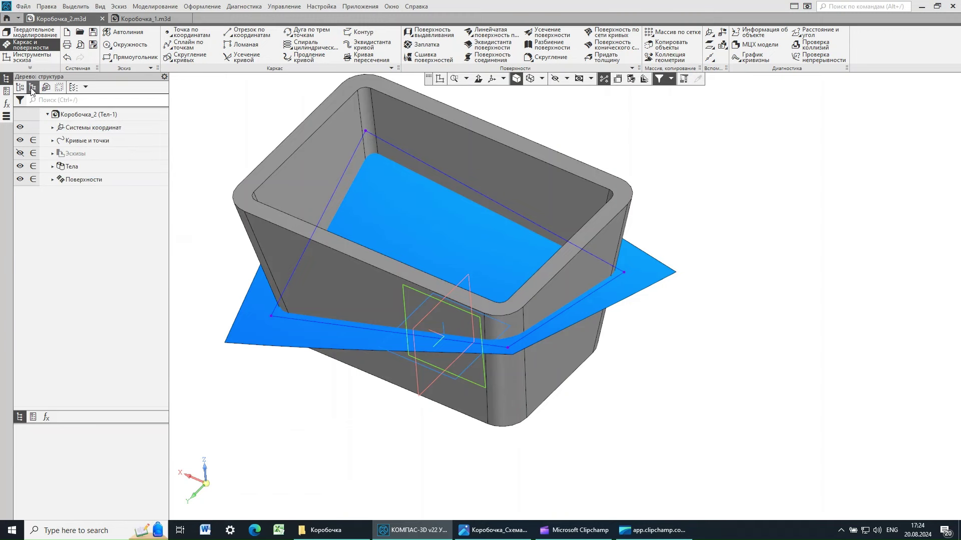
pyautogui.click(51, 180)
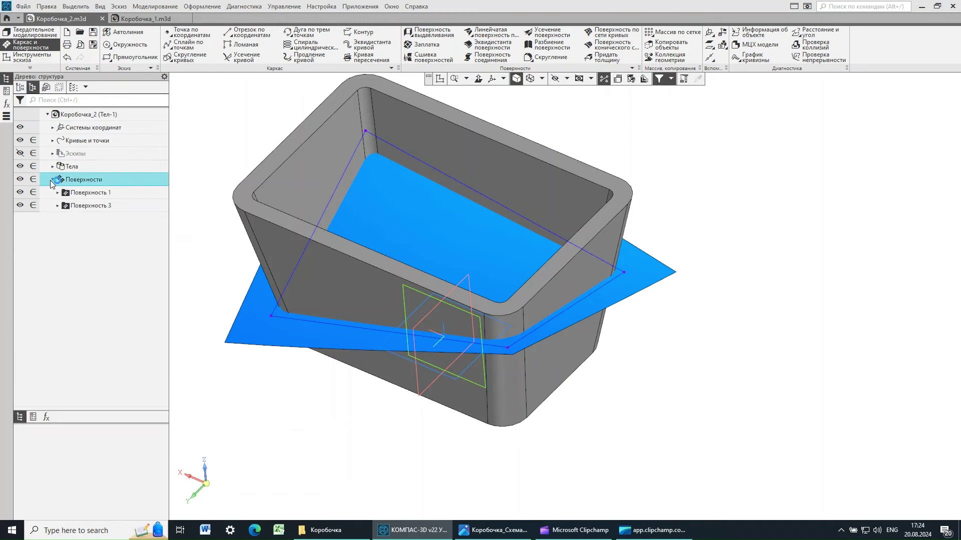
pyautogui.click(80, 206)
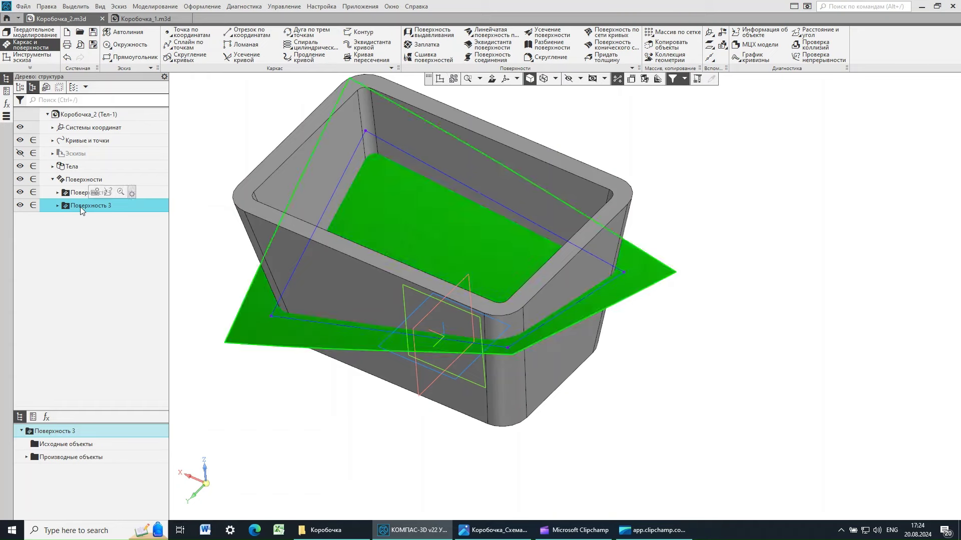
pyautogui.click(710, 328)
pyautogui.moveTo(349, 419); pyautogui.dragTo(331, 391, button='middle')
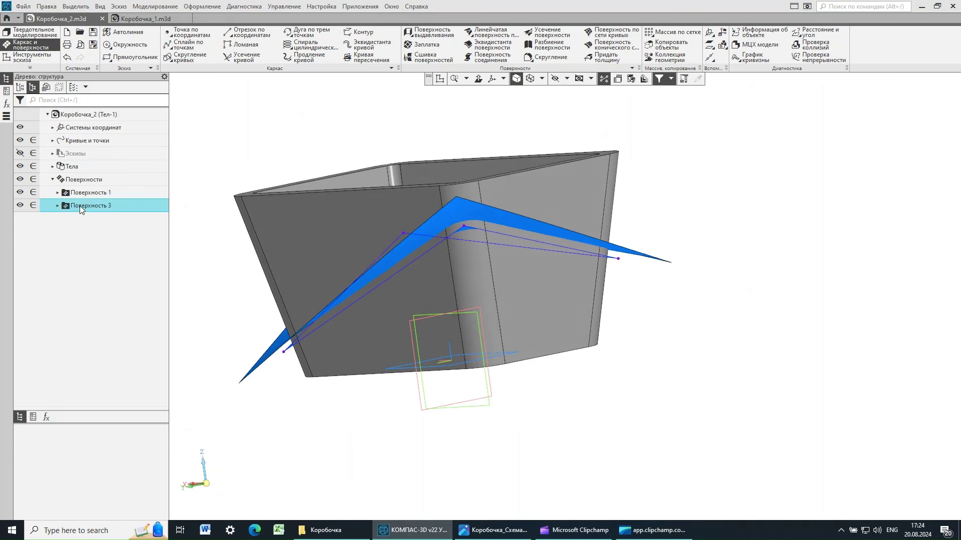
pyautogui.click(80, 206)
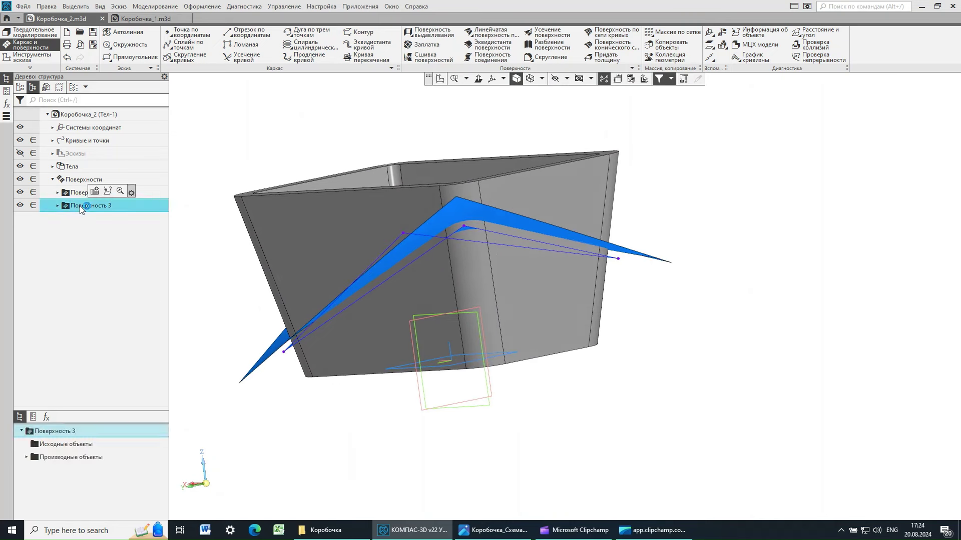
pyautogui.click(110, 206)
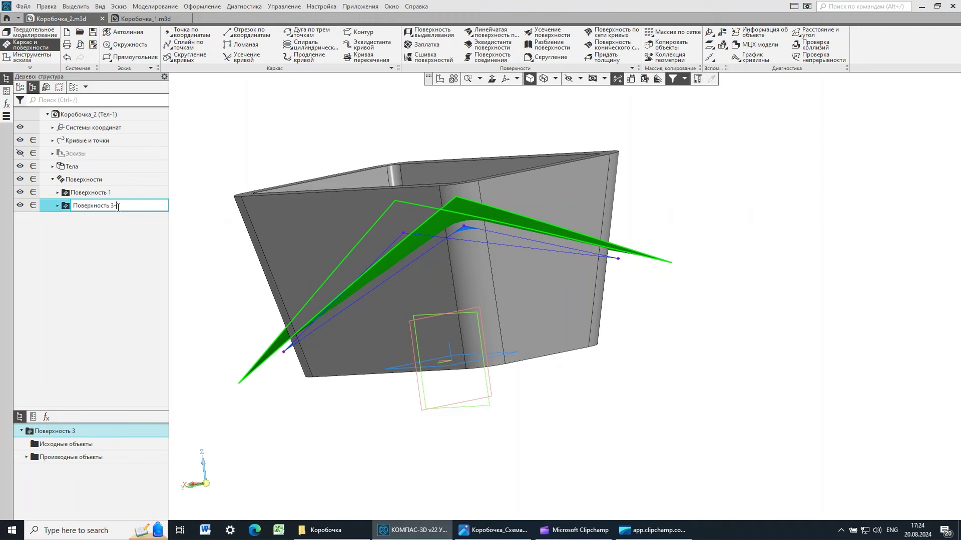
pyautogui.write('-в')
pyautogui.click(208, 289)
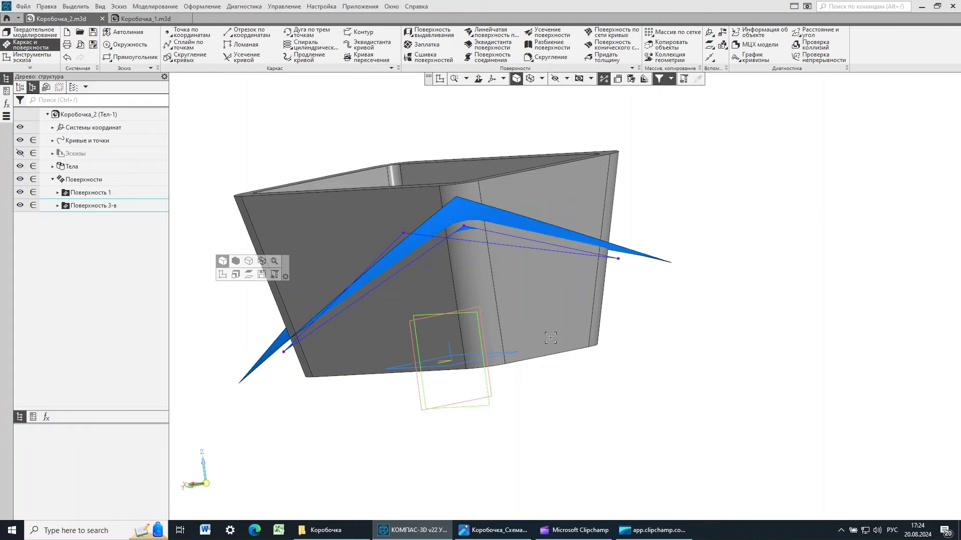
# Create an offset of the curve-network surface at a distance of 4 on its lower side, opposite the existing upper offset
pyautogui.moveTo(635, 197)
pyautogui.mouseDown(button='middle')
pyautogui.moveTo(652, 222)
pyautogui.moveTo(654, 203)
pyautogui.moveTo(644, 197)
pyautogui.mouseUp(button='middle')
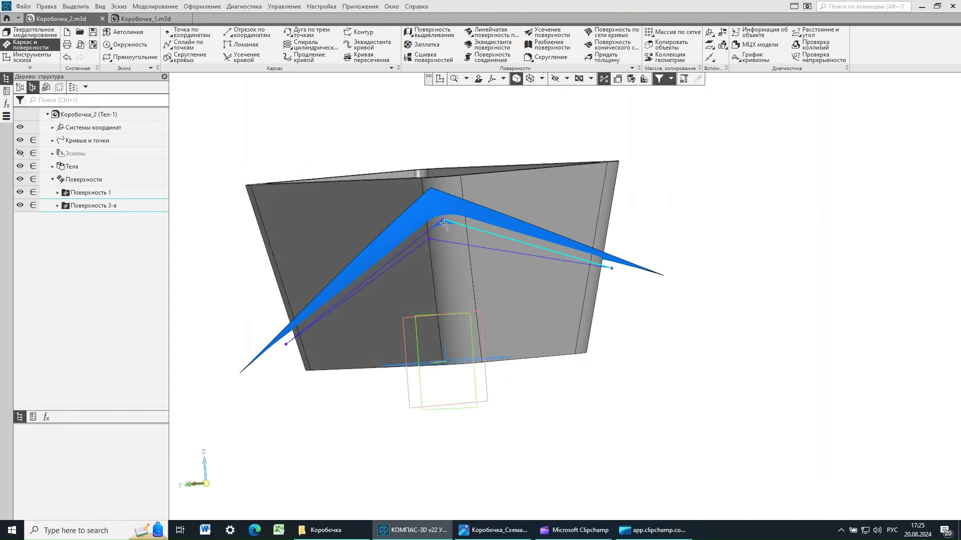
pyautogui.scroll(5, 384, 249)
pyautogui.click(384, 251)
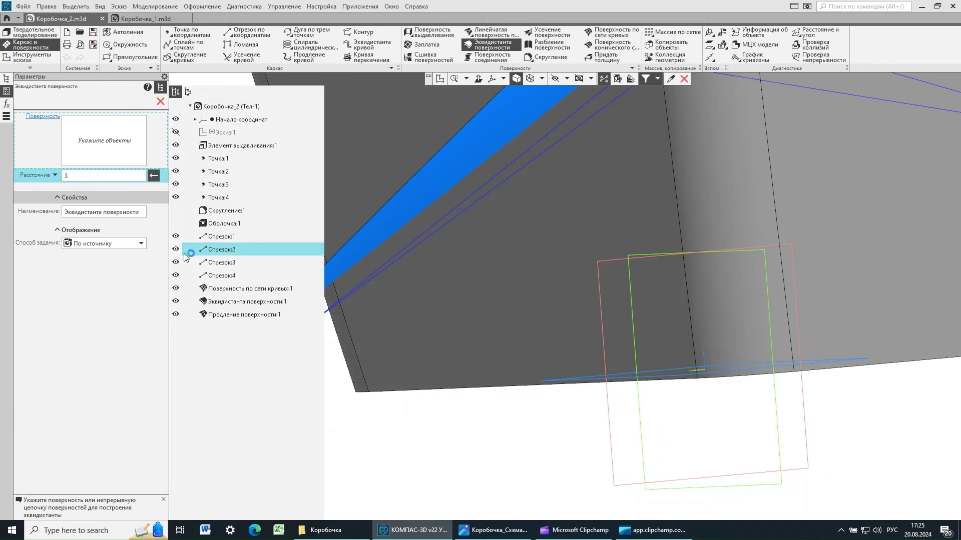
pyautogui.click(230, 290)
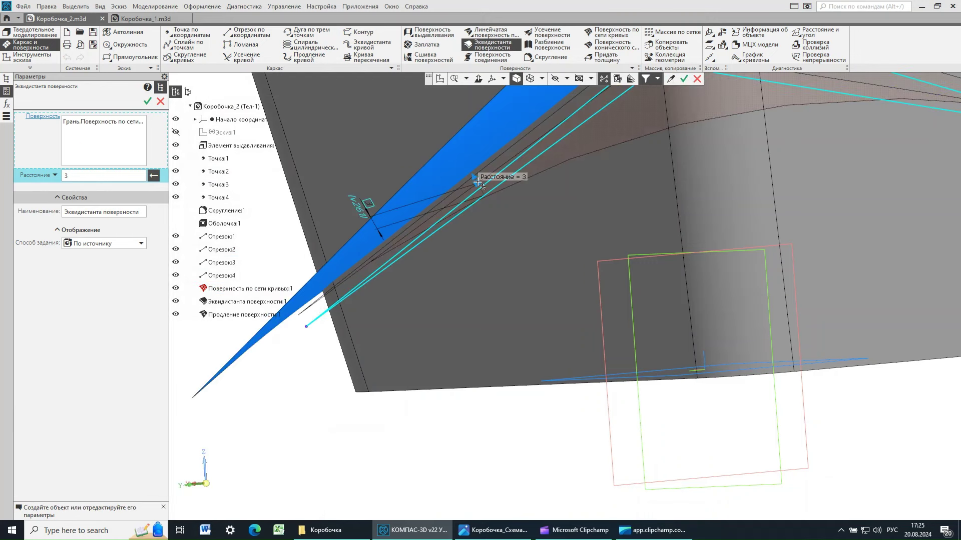
pyautogui.write('4')
pyautogui.moveTo(498, 210); pyautogui.dragTo(505, 220)
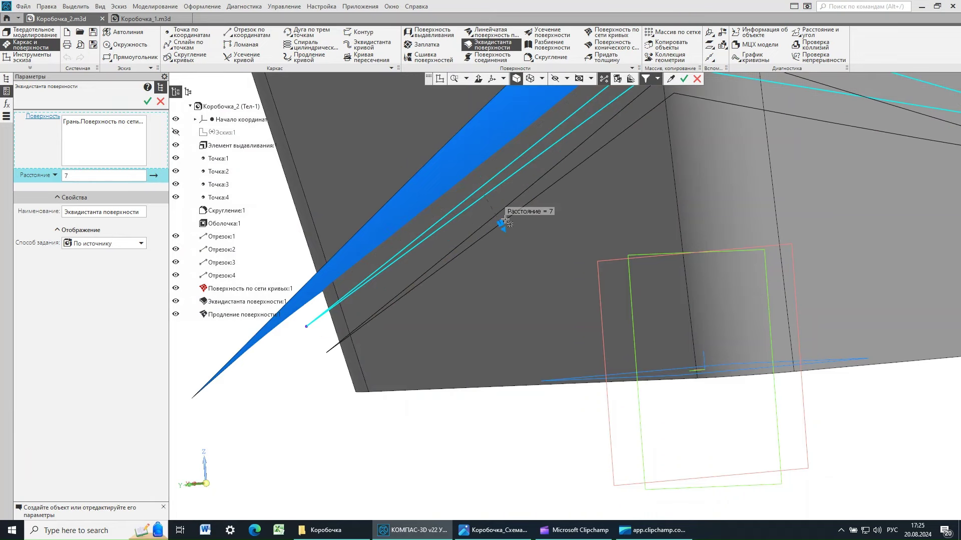
pyautogui.click(75, 177)
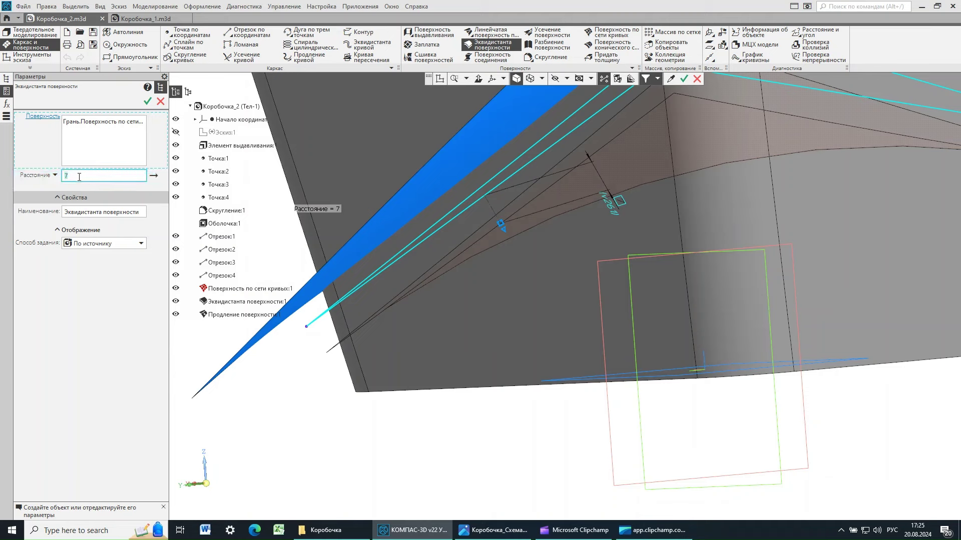
pyautogui.write('4')
pyautogui.click(84, 212)
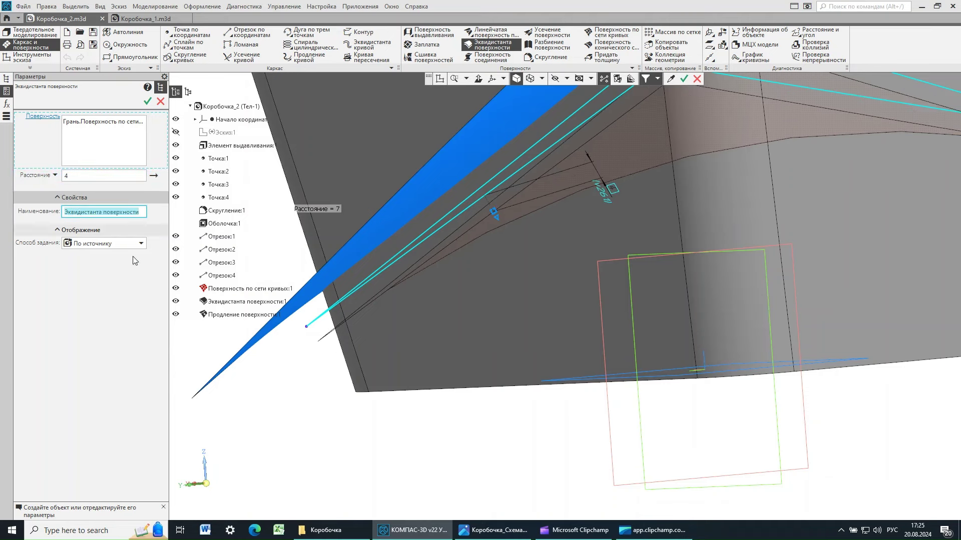
pyautogui.click(148, 102)
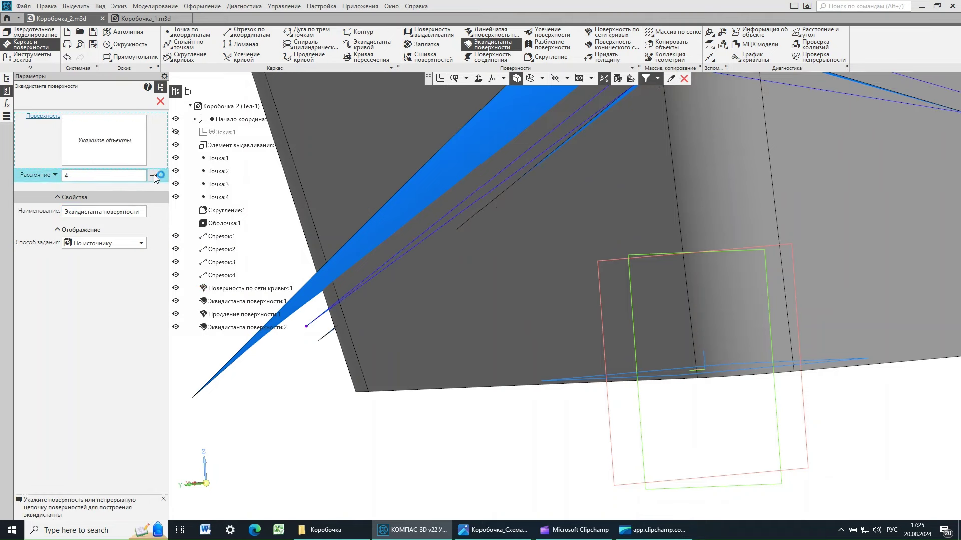
pyautogui.click(160, 103)
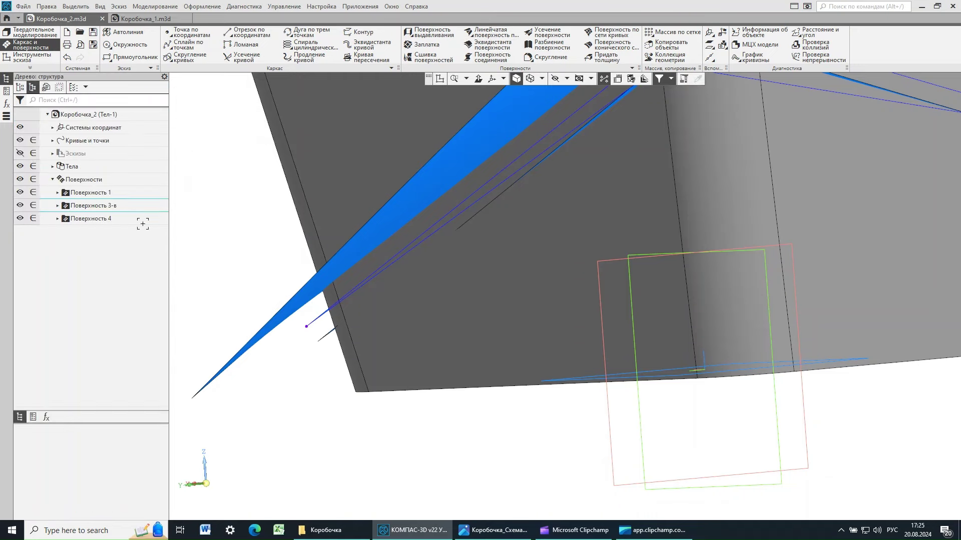
# Extend all edges of the lower offset surface by a length of 20, past the box walls
pyautogui.click(95, 219)
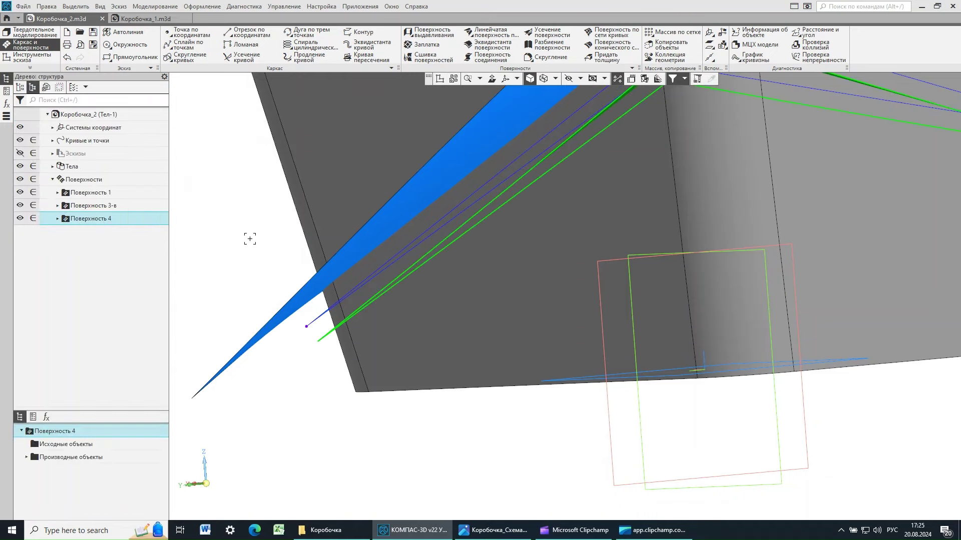
pyautogui.moveTo(260, 257)
pyautogui.mouseDown(button='middle')
pyautogui.moveTo(252, 246)
pyautogui.moveTo(256, 263)
pyautogui.mouseUp(button='middle')
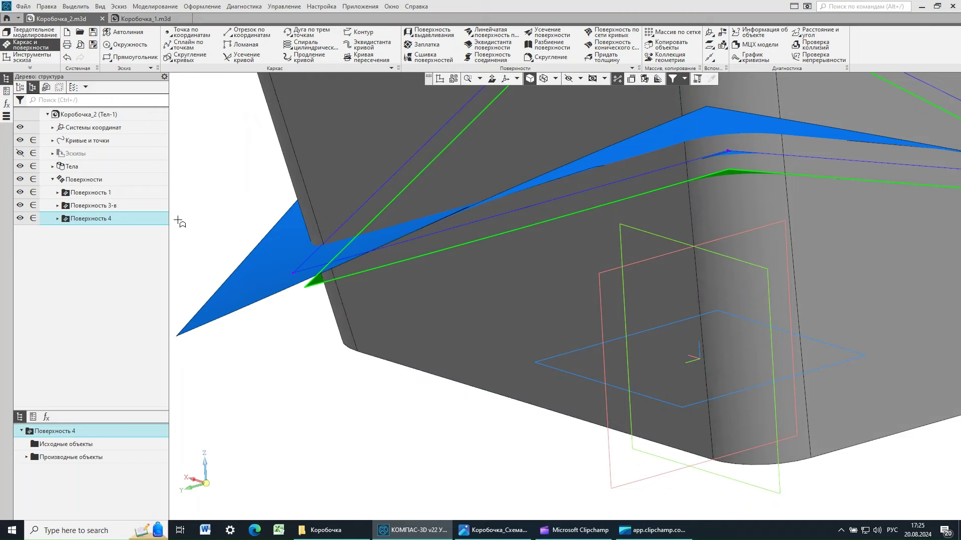
pyautogui.click(632, 69)
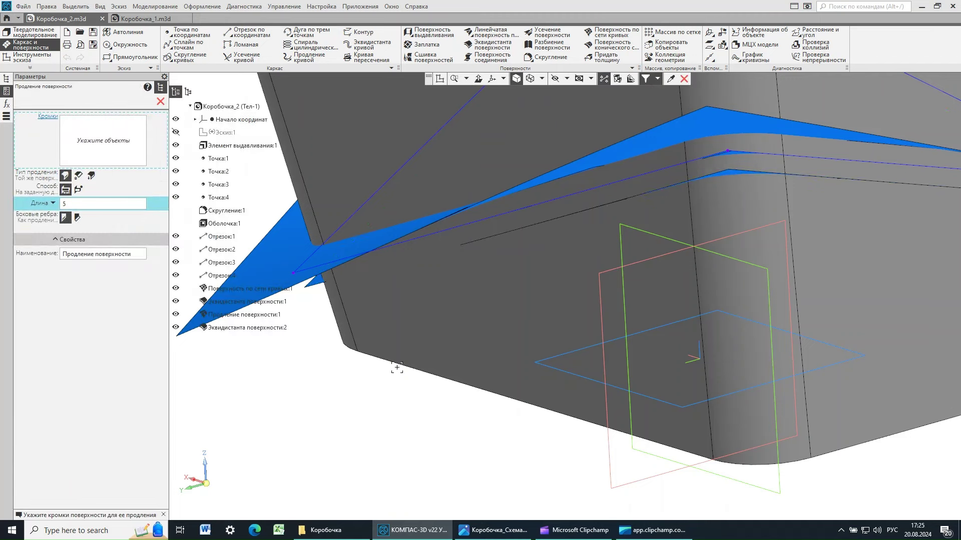
pyautogui.scroll(-2, 380, 390)
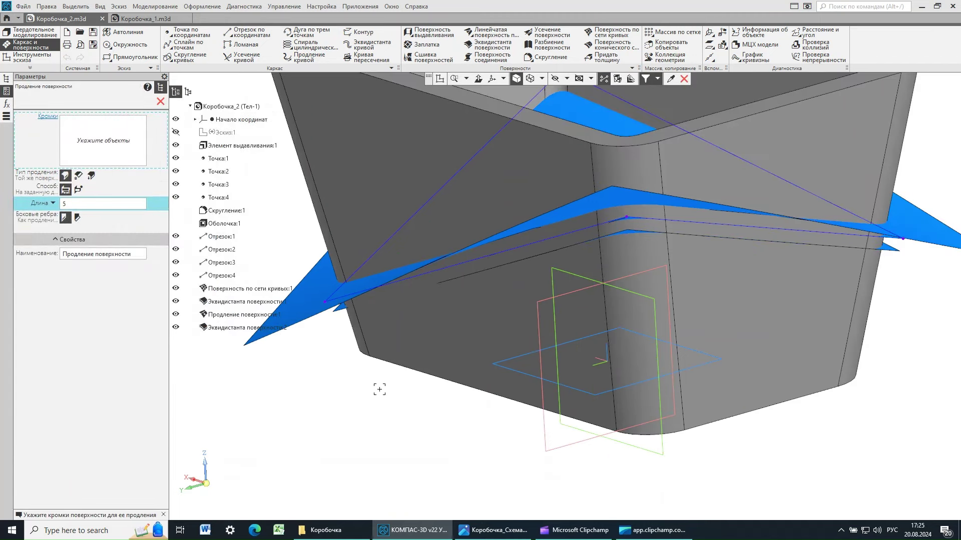
pyautogui.click(241, 336)
pyautogui.scroll(5, 334, 316)
pyautogui.click(364, 277)
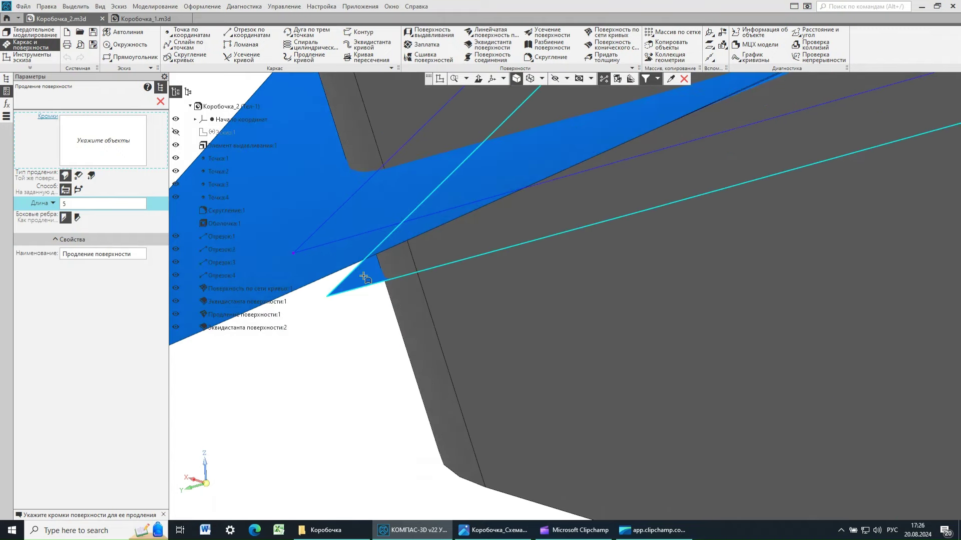
pyautogui.scroll(-5, 363, 374)
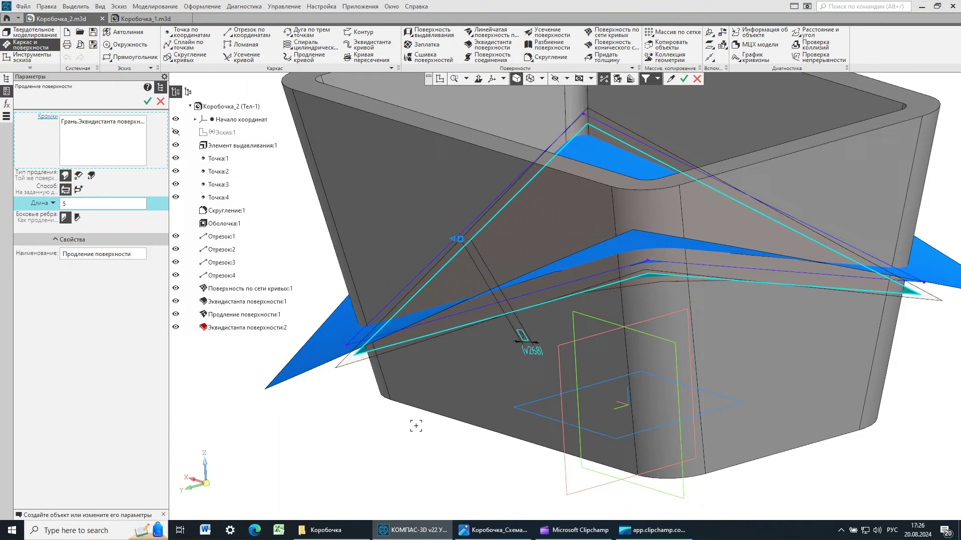
pyautogui.moveTo(375, 428); pyautogui.dragTo(378, 437, button='middle')
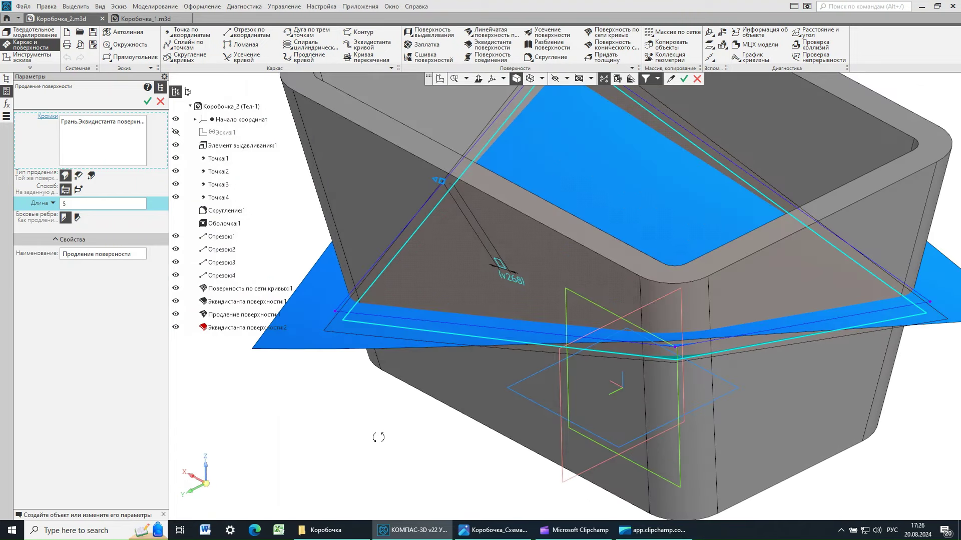
pyautogui.doubleClick(73, 207)
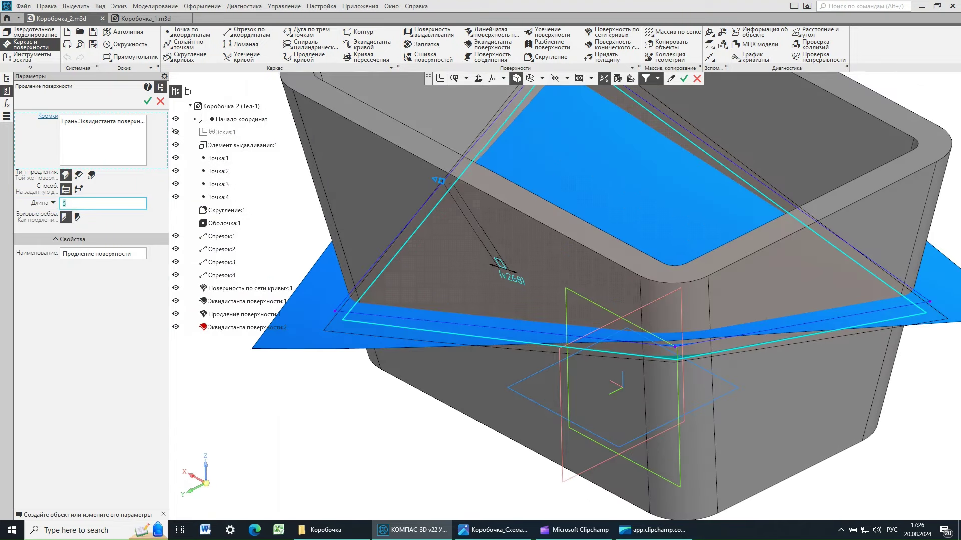
pyautogui.click(89, 255)
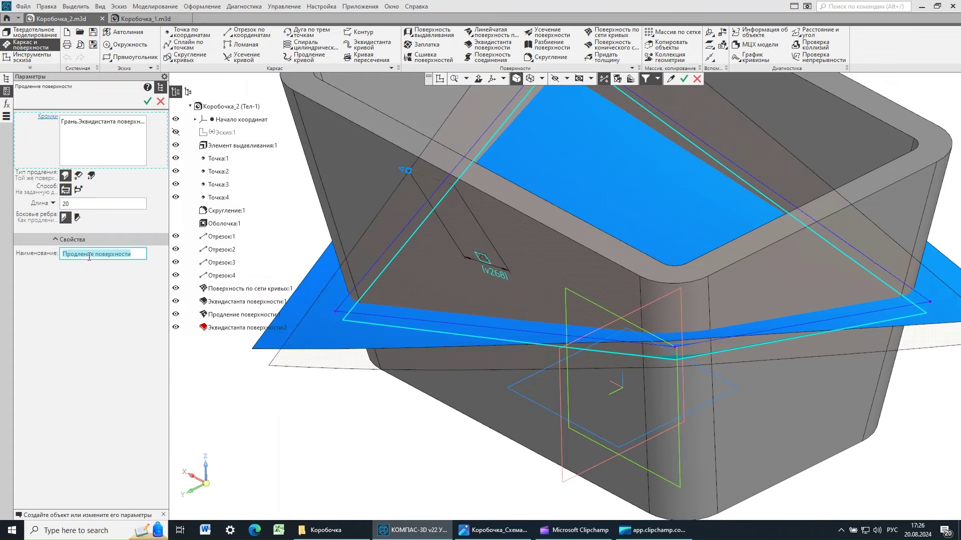
pyautogui.click(148, 101)
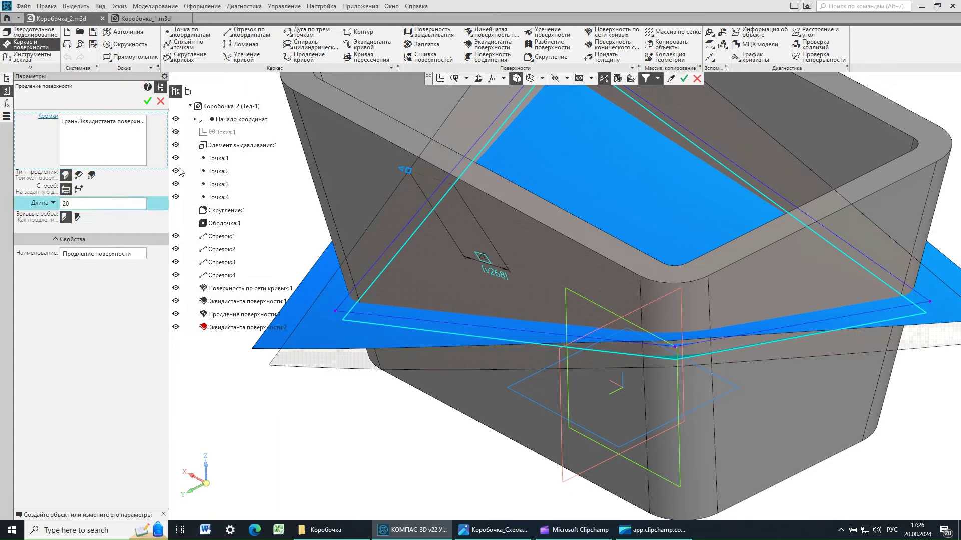
pyautogui.click(161, 101)
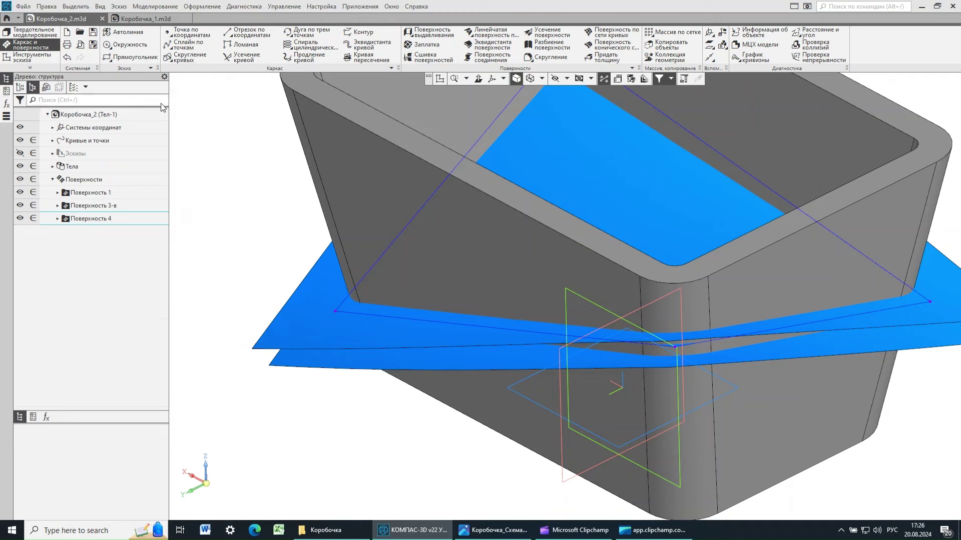
# Rename the lower extended surface Поверхность 4 as Поверхность 4-н
pyautogui.click(97, 219)
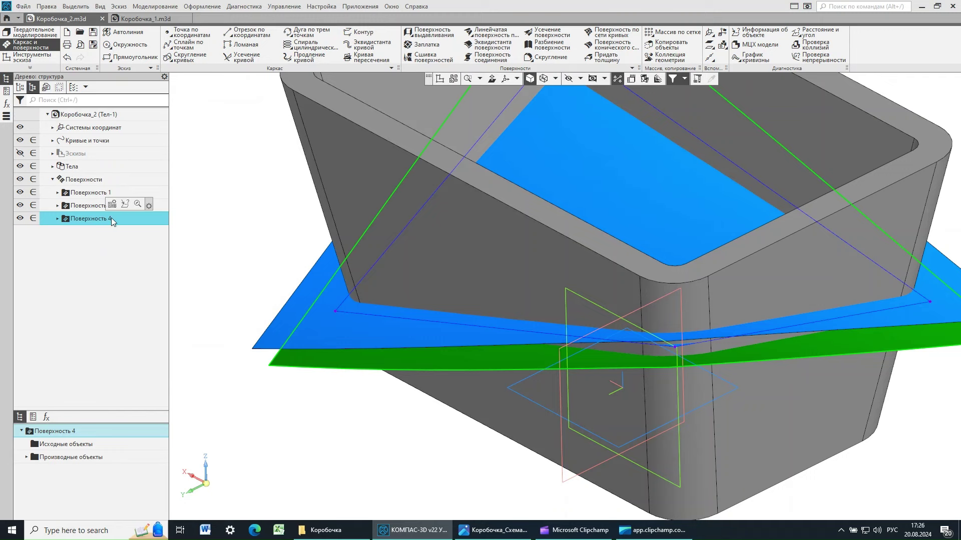
pyautogui.click(110, 218)
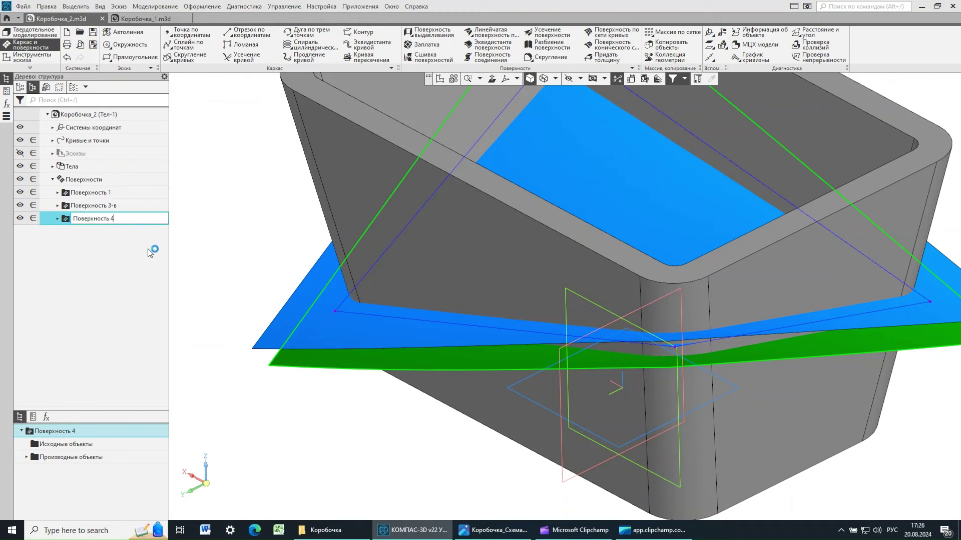
pyautogui.write('-н')
pyautogui.press('Return')
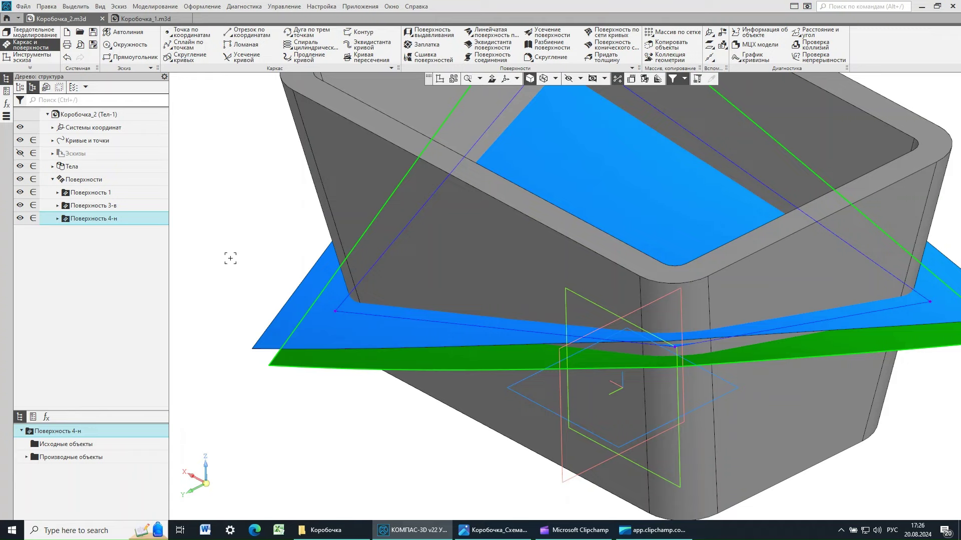
pyautogui.click(245, 214)
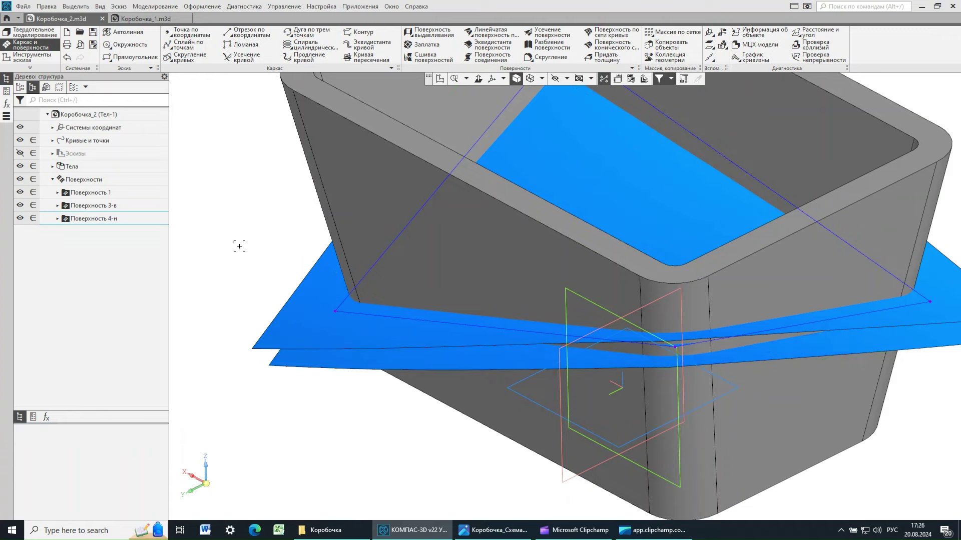
# Inspect the two extended surfaces crossing the box and switch to the Коробочка_Схема.png drawing in the image viewer
pyautogui.moveTo(252, 239); pyautogui.dragTo(275, 253, button='middle')
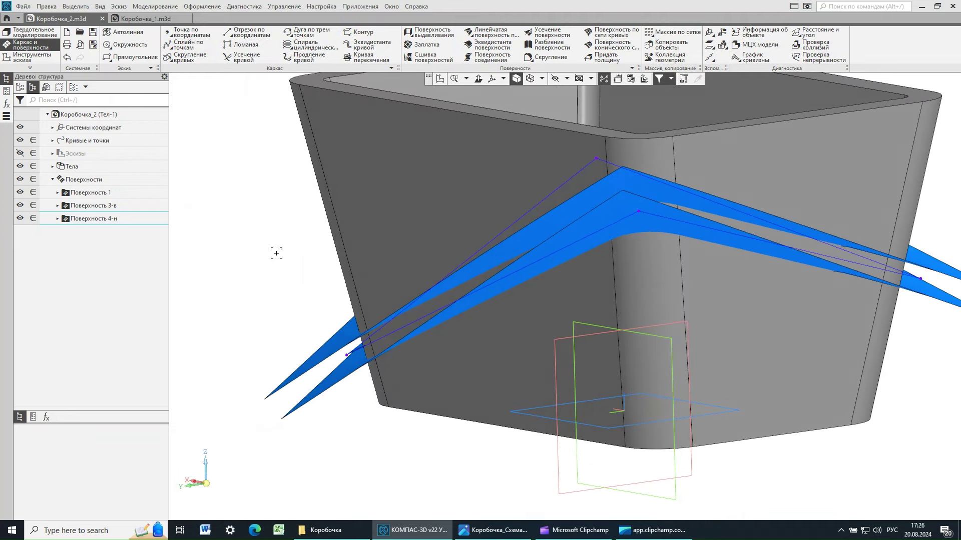
pyautogui.scroll(-3, 274, 251)
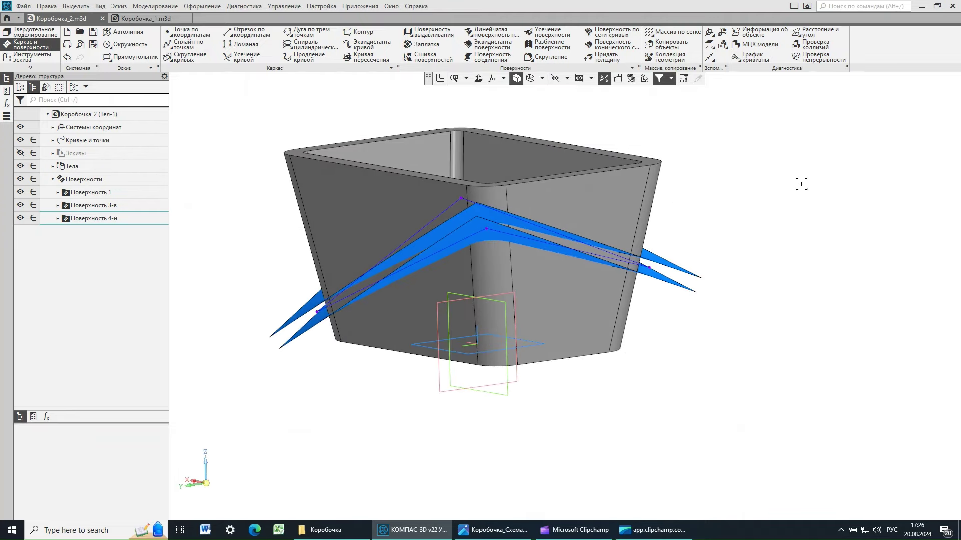
pyautogui.click(884, 156)
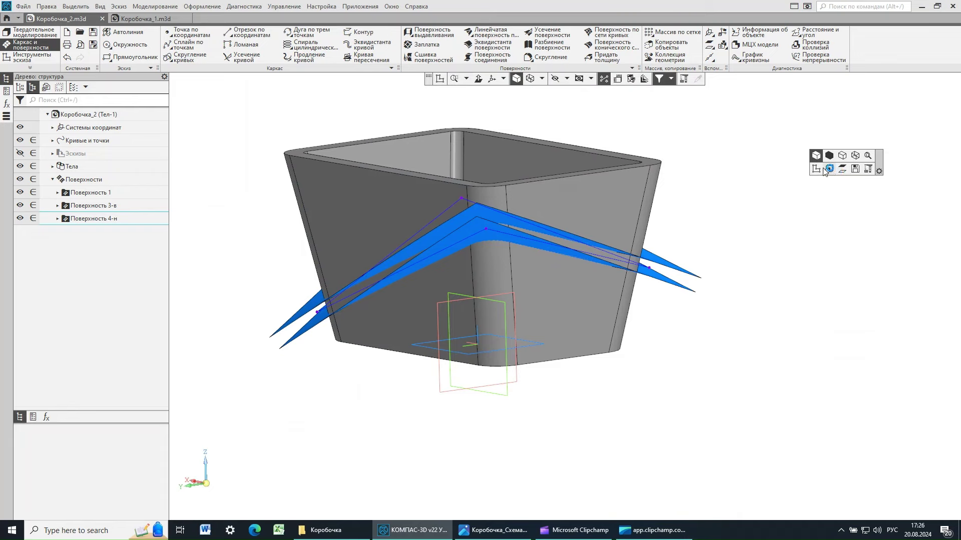
pyautogui.moveTo(727, 197); pyautogui.dragTo(730, 202, button='middle')
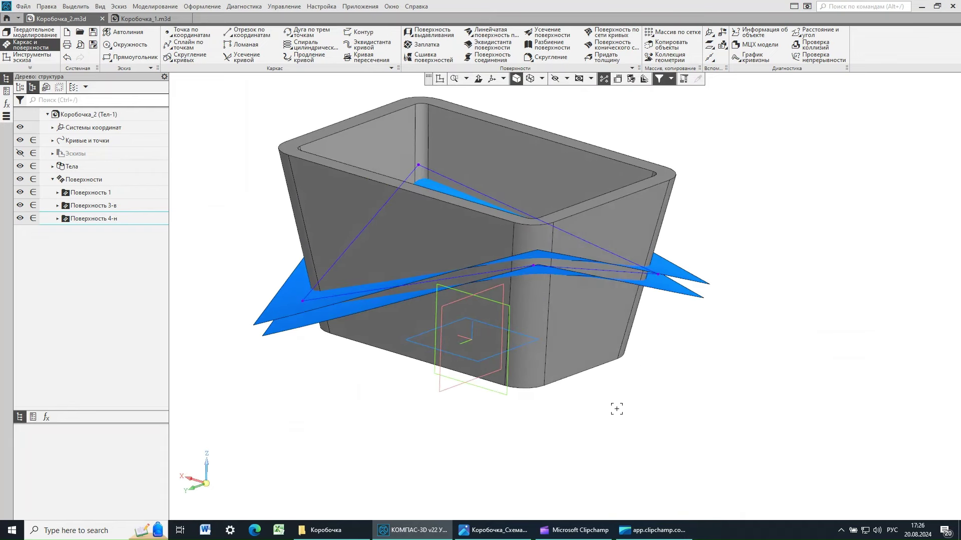
pyautogui.click(493, 530)
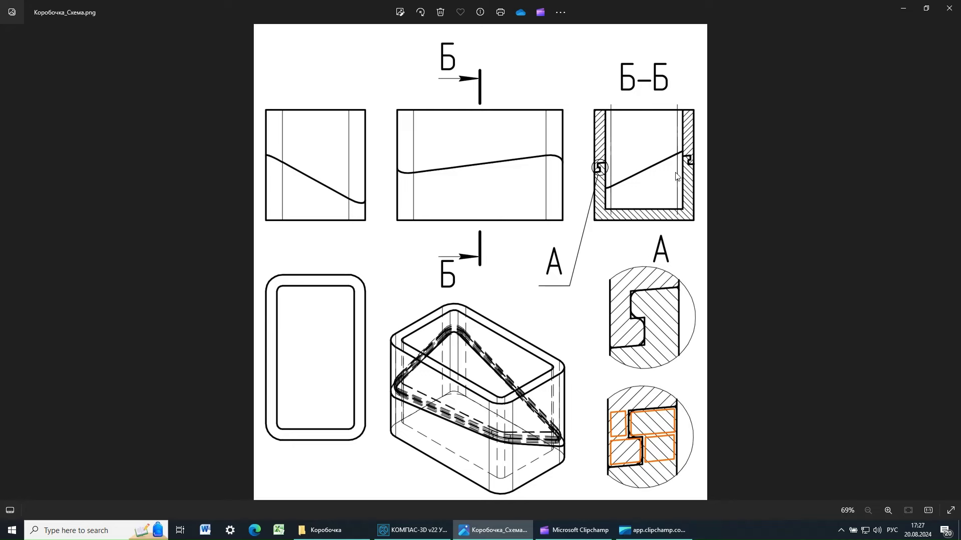
# Return to the КОМПАС-3D model and split the box body with the upper surface Поверхность 3-в, keeping all resulting parts
pyautogui.click(408, 533)
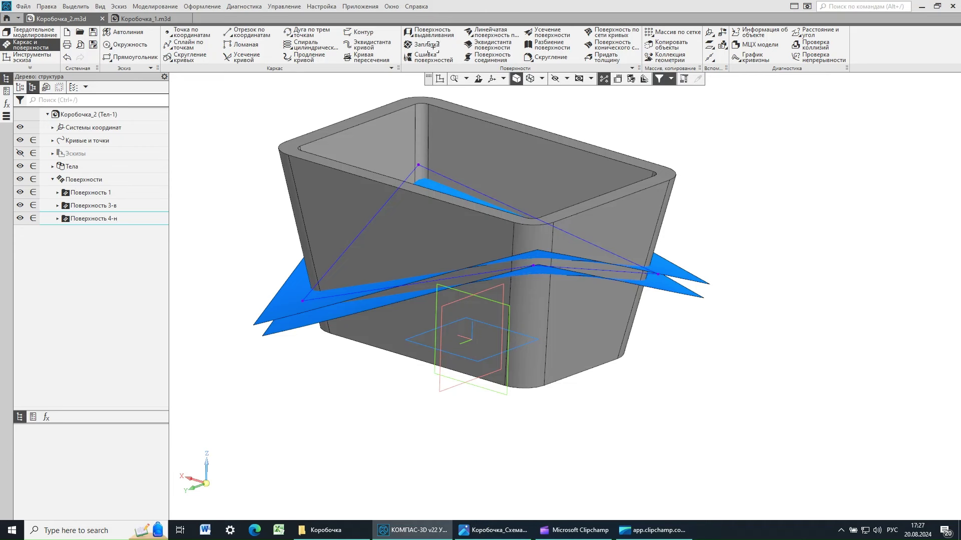
pyautogui.click(31, 34)
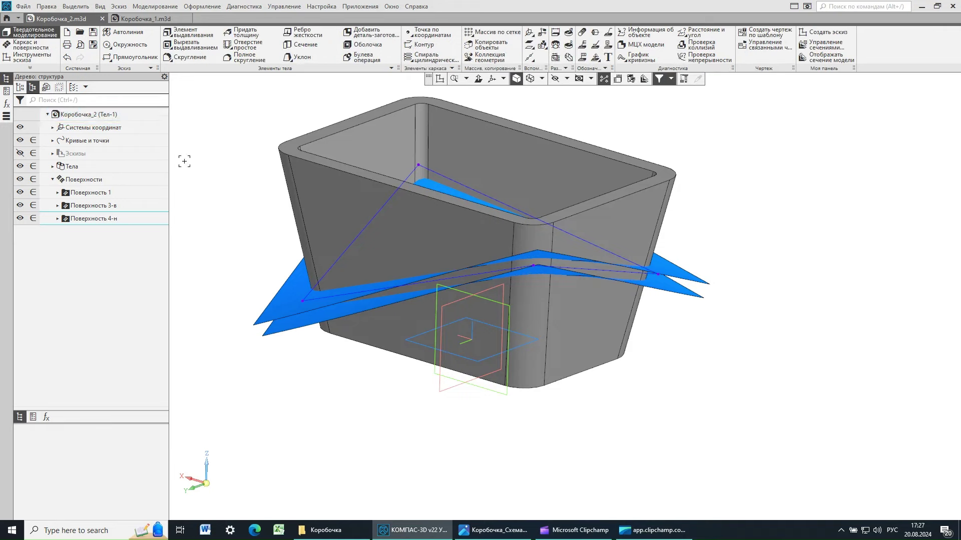
pyautogui.click(392, 70)
pyautogui.click(309, 70)
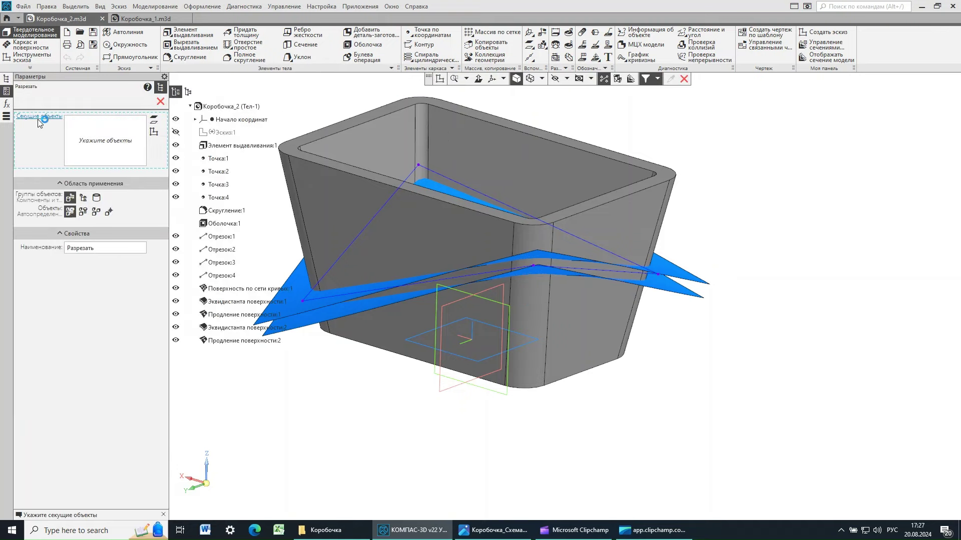
pyautogui.click(189, 93)
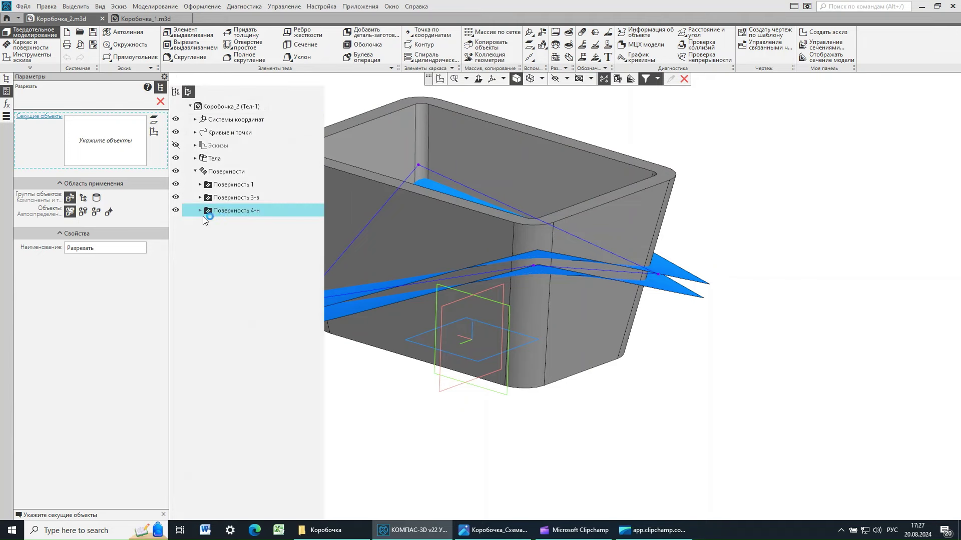
pyautogui.click(225, 198)
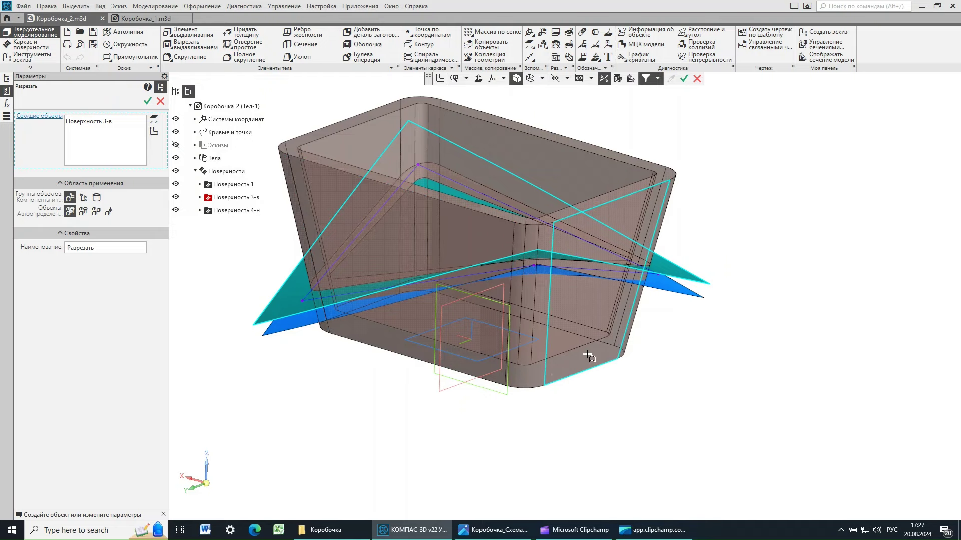
pyautogui.click(147, 102)
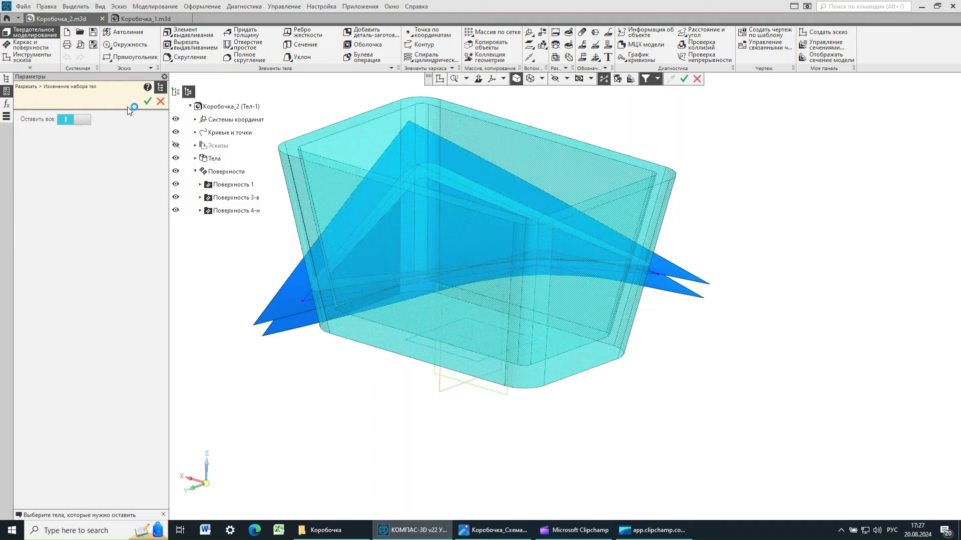
pyautogui.click(142, 103)
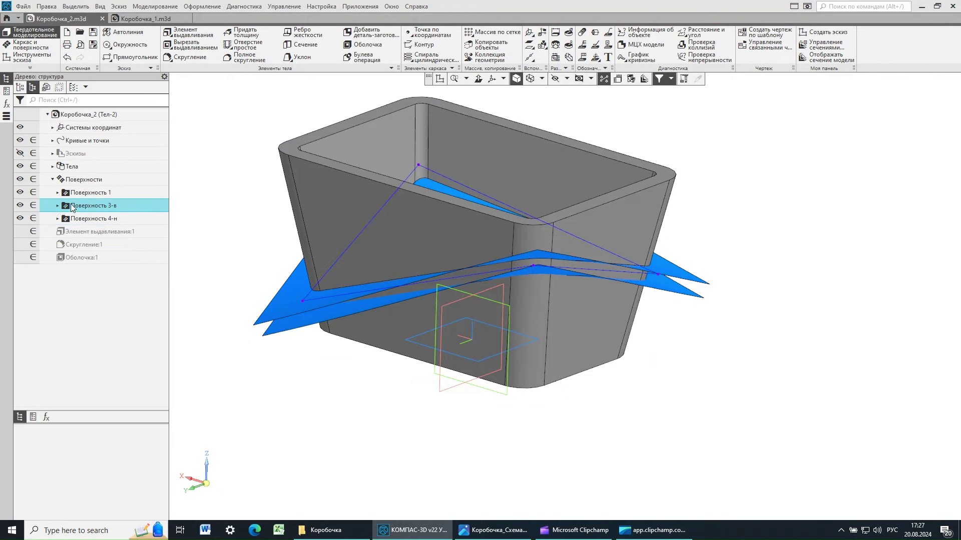
# Hide the upper cutting surface Поверхность 3-в
pyautogui.click(20, 206)
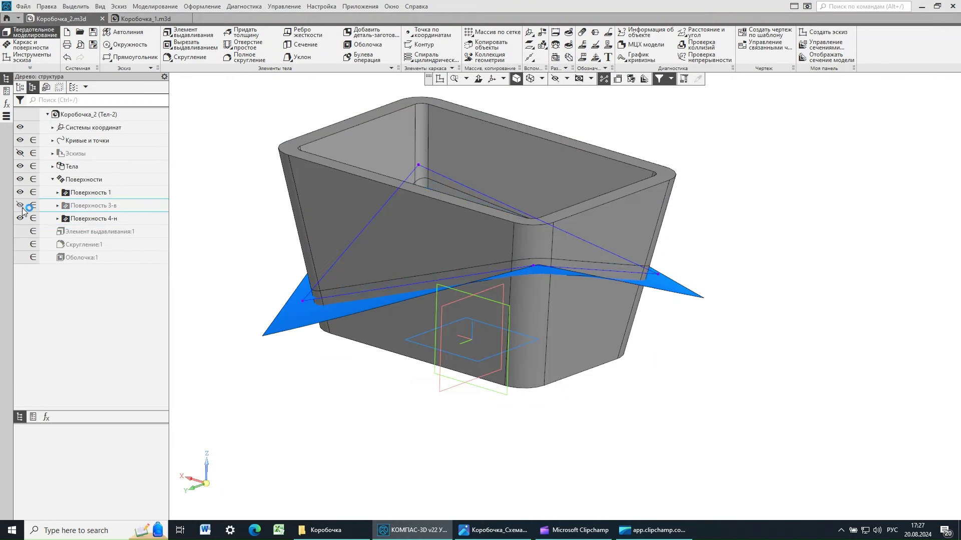
pyautogui.moveTo(779, 232); pyautogui.dragTo(777, 232, button='middle')
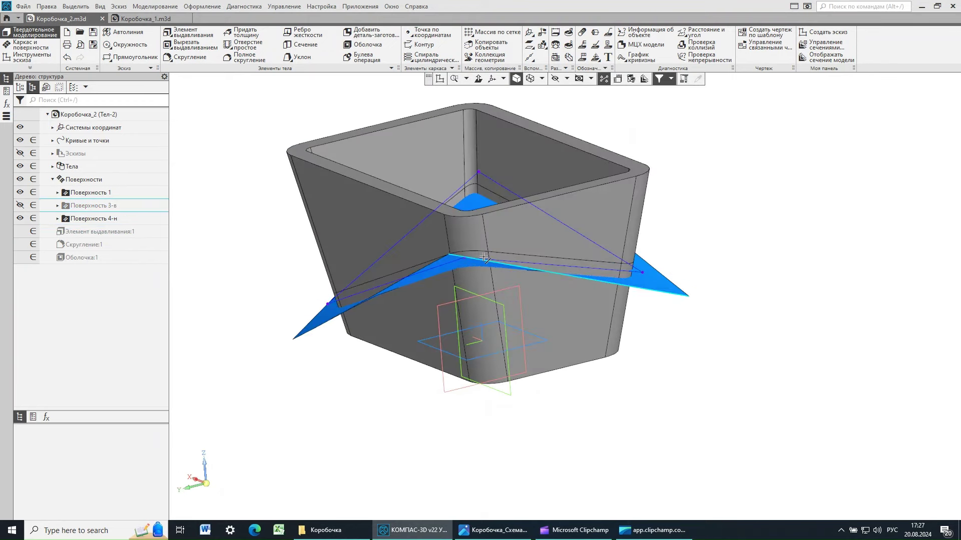
pyautogui.rightClick(776, 233)
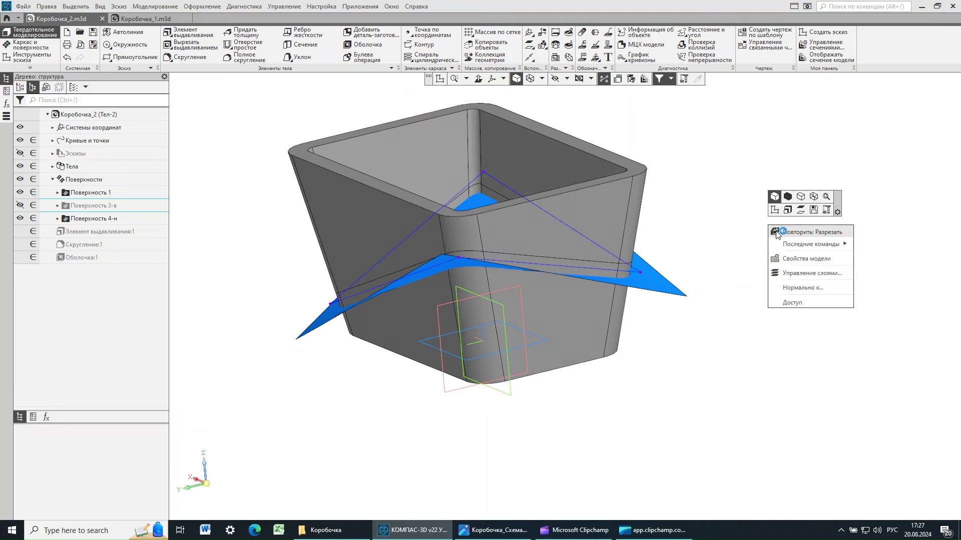
# Identify the two split bodies in the model tree and rename the upper one, Тело 3, as Тело 3-В
pyautogui.click(51, 171)
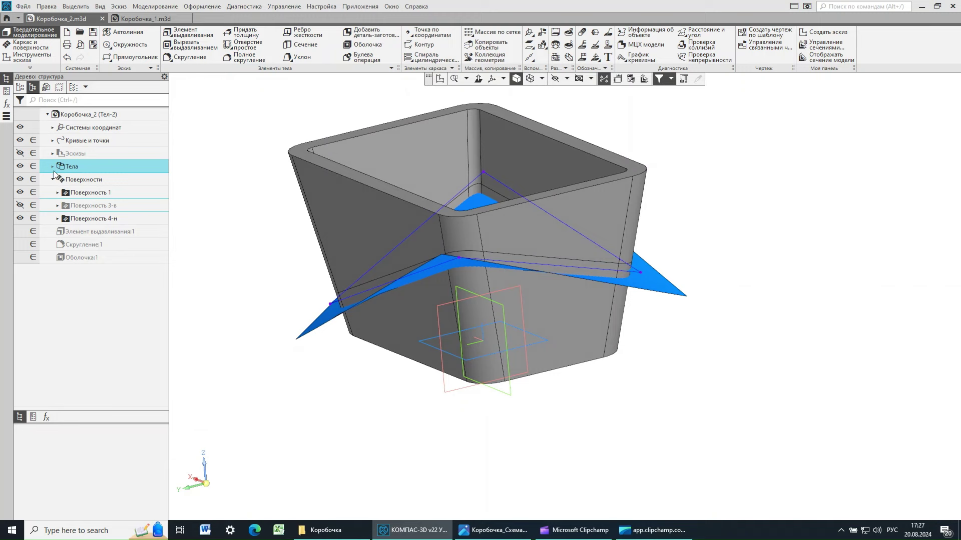
pyautogui.click(53, 166)
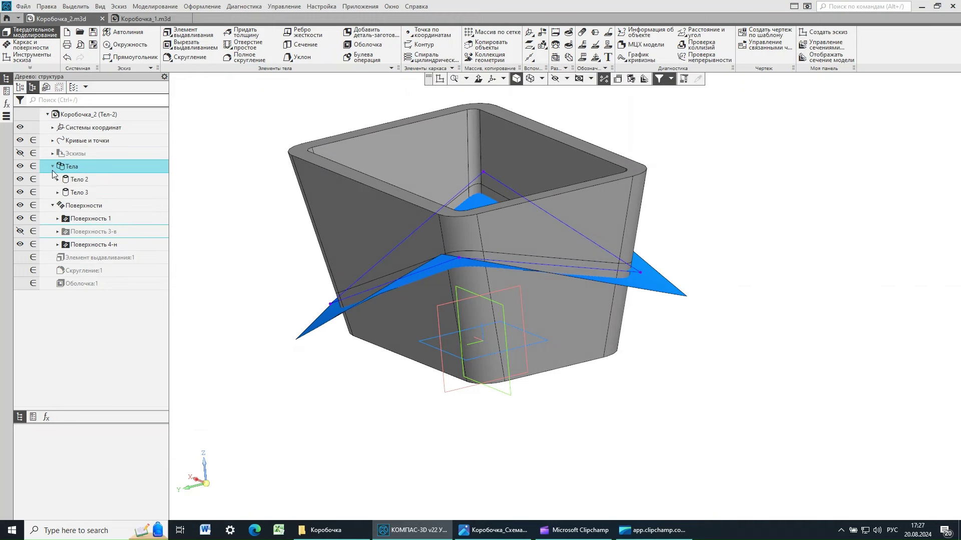
pyautogui.click(78, 183)
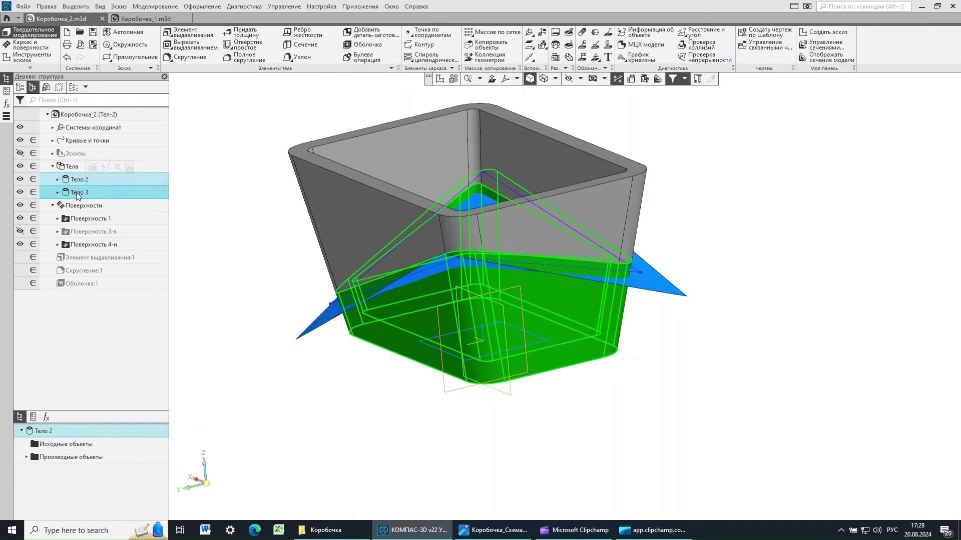
pyautogui.click(77, 195)
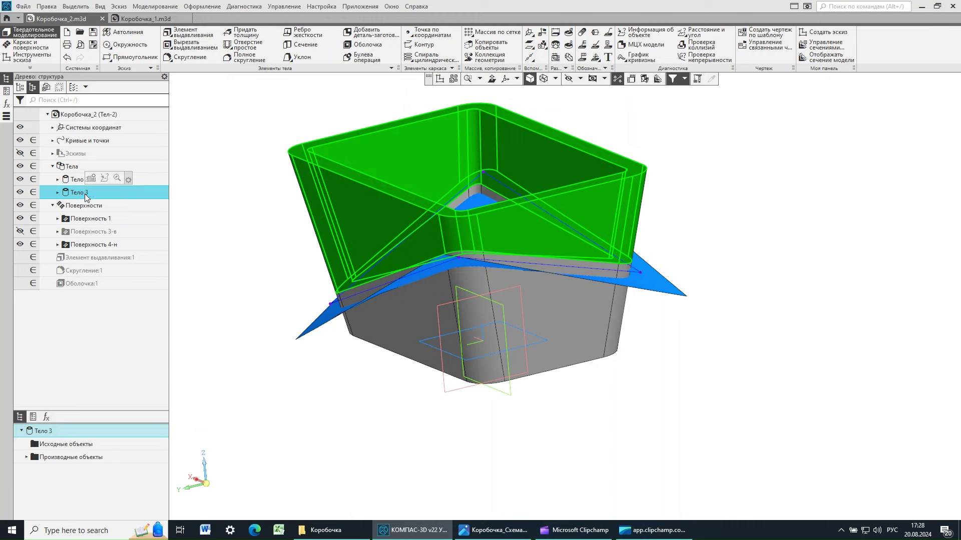
pyautogui.click(86, 196)
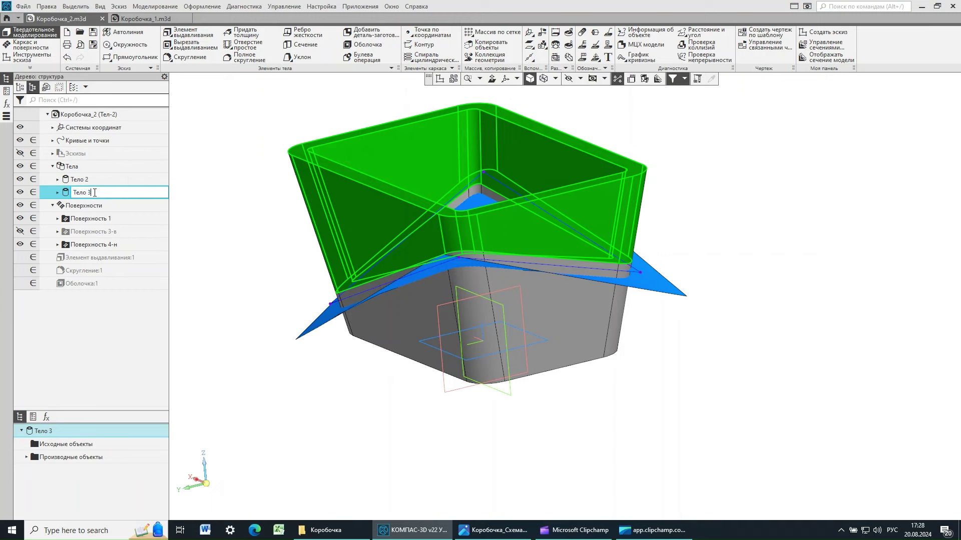
pyautogui.write('-В')
pyautogui.press('Return')
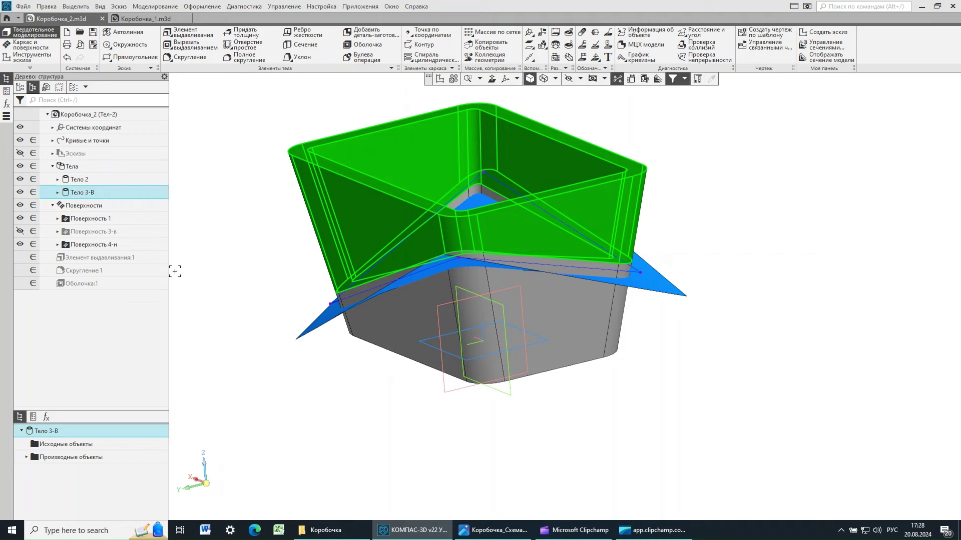
pyautogui.click(289, 242)
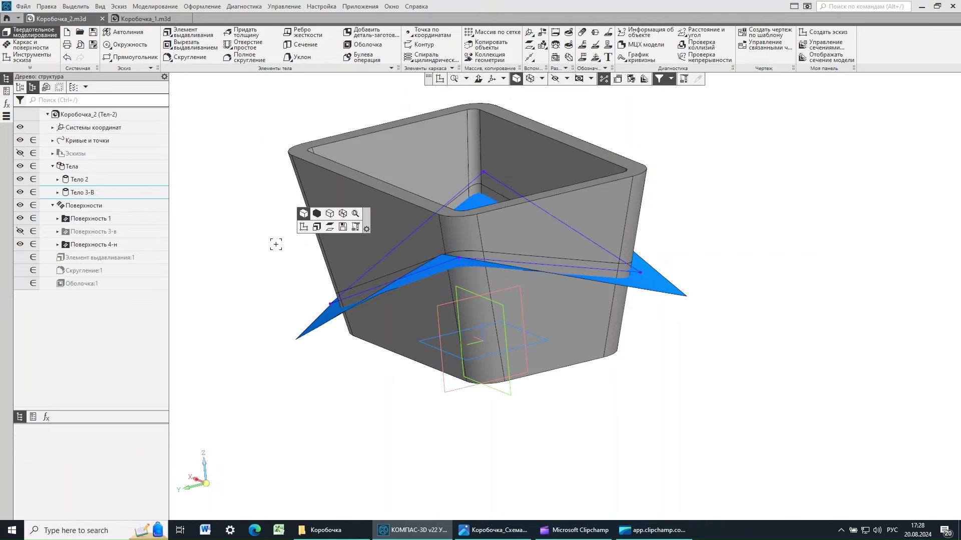
# Temporarily hide the upper body Тело 3-В to inspect the lower body and its cut face, and show it again
pyautogui.click(21, 193)
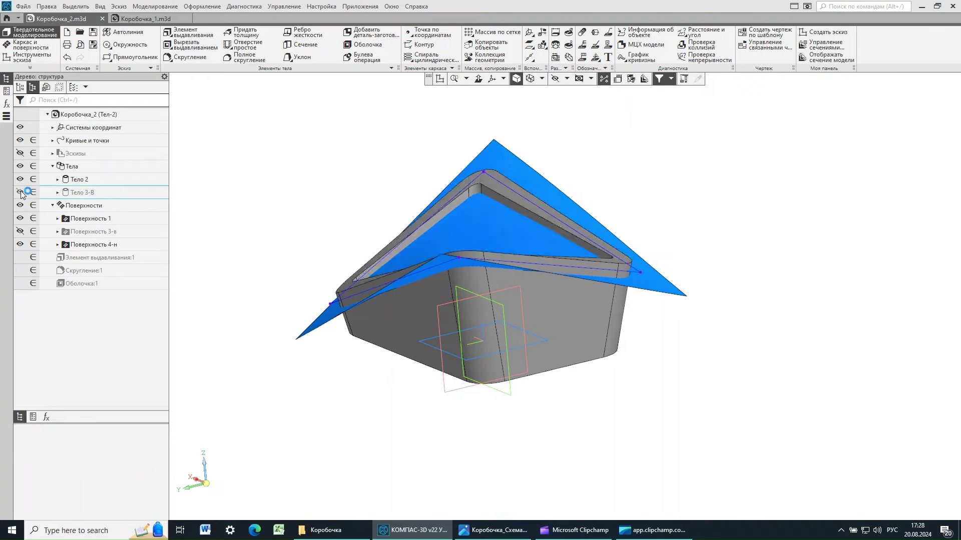
pyautogui.moveTo(631, 171)
pyautogui.mouseDown(button='middle')
pyautogui.moveTo(641, 195)
pyautogui.moveTo(643, 176)
pyautogui.mouseUp(button='middle')
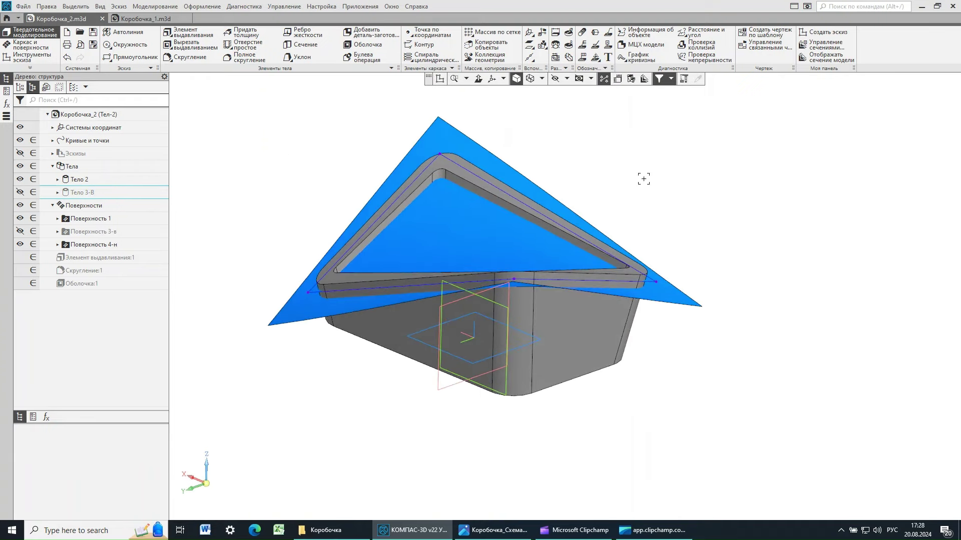
pyautogui.click(20, 192)
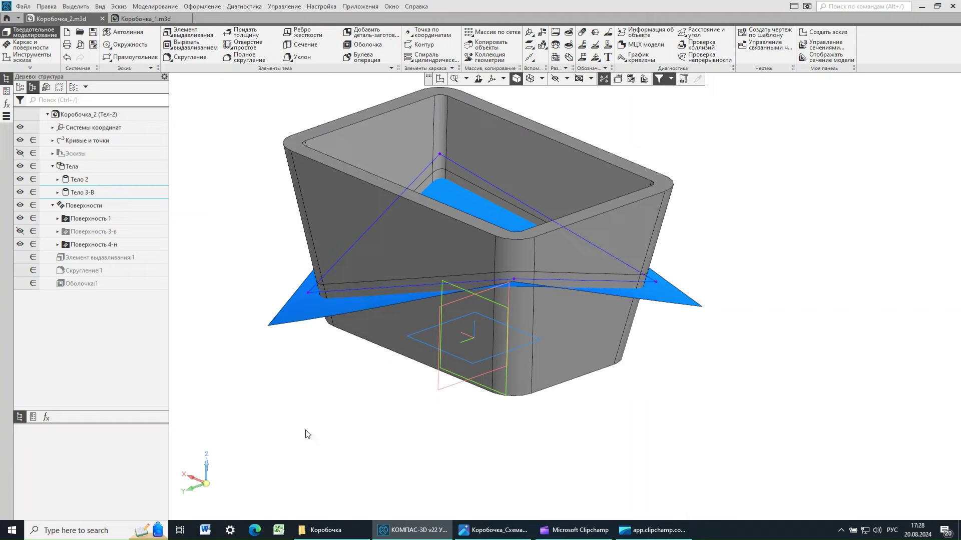
pyautogui.moveTo(298, 413); pyautogui.dragTo(325, 413, button='middle')
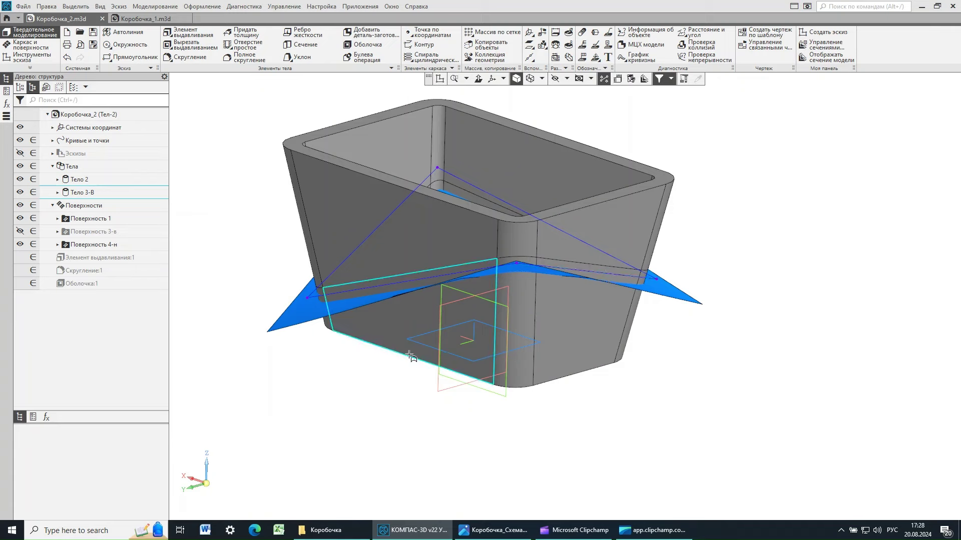
# Split the lower body Тело 2 with Поверхность 4-н, keeping all parts, and hide that surface
pyautogui.click(293, 134)
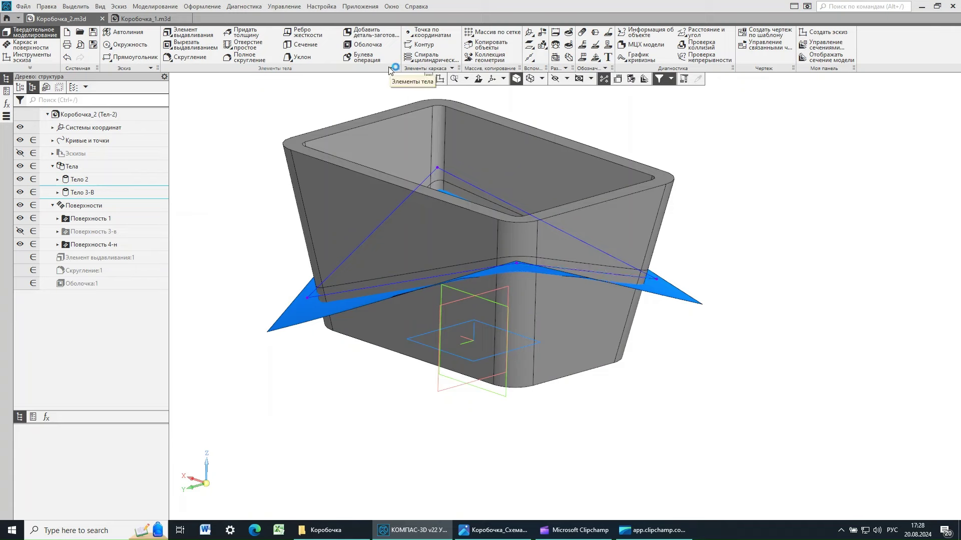
pyautogui.click(292, 69)
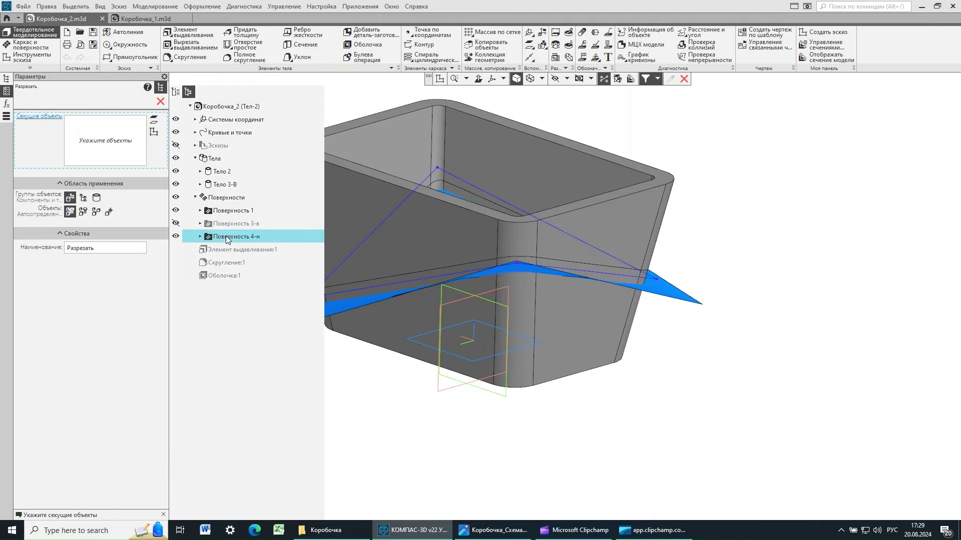
pyautogui.click(227, 238)
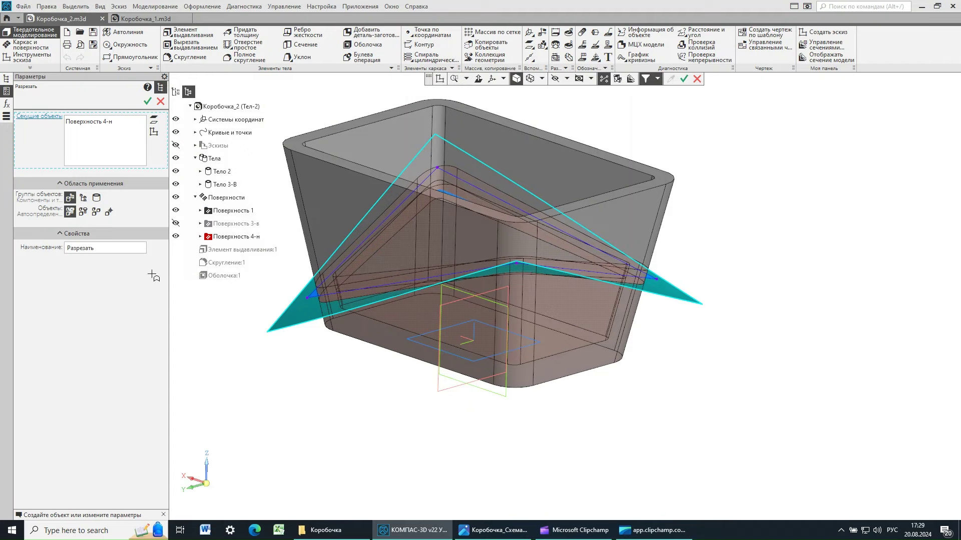
pyautogui.moveTo(739, 356); pyautogui.dragTo(733, 356, button='middle')
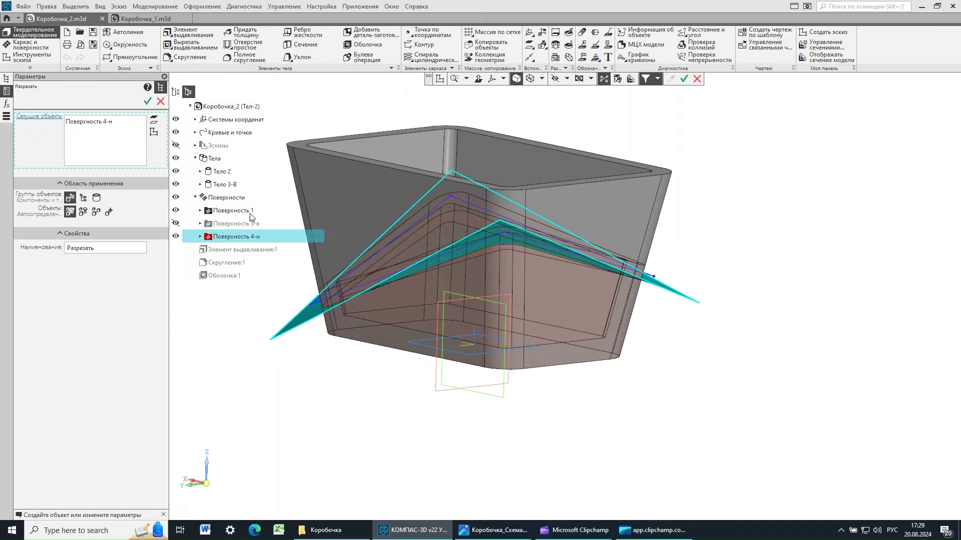
pyautogui.click(147, 102)
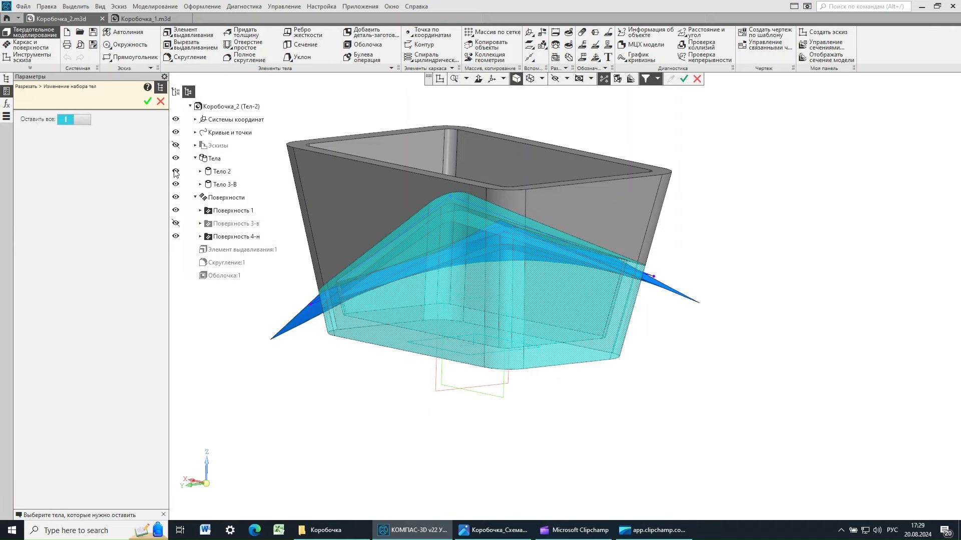
pyautogui.click(160, 102)
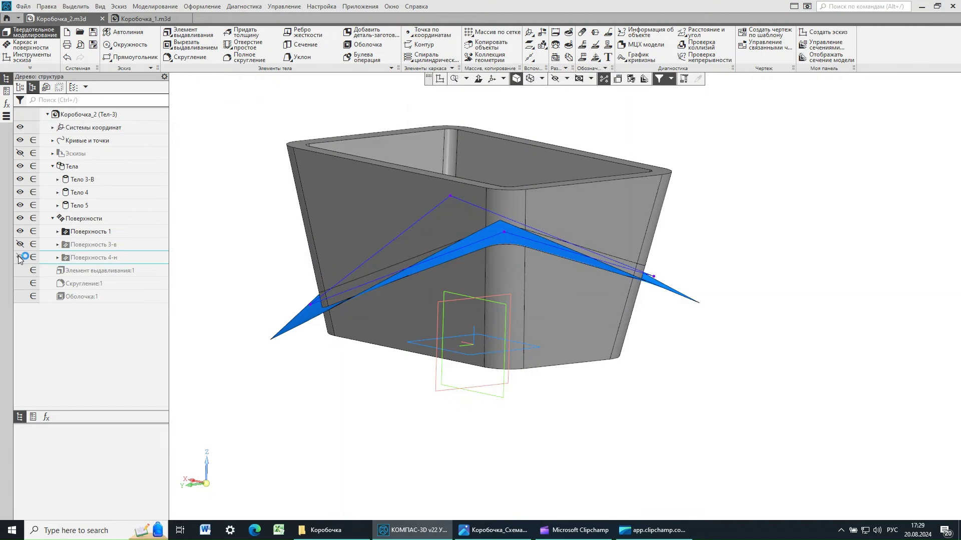
# Highlight Тело 4 and Тело 5 in turn to identify which part of the box each one represents
pyautogui.moveTo(737, 246)
pyautogui.mouseDown(button='middle')
pyautogui.moveTo(804, 253)
pyautogui.moveTo(745, 250)
pyautogui.mouseUp(button='middle')
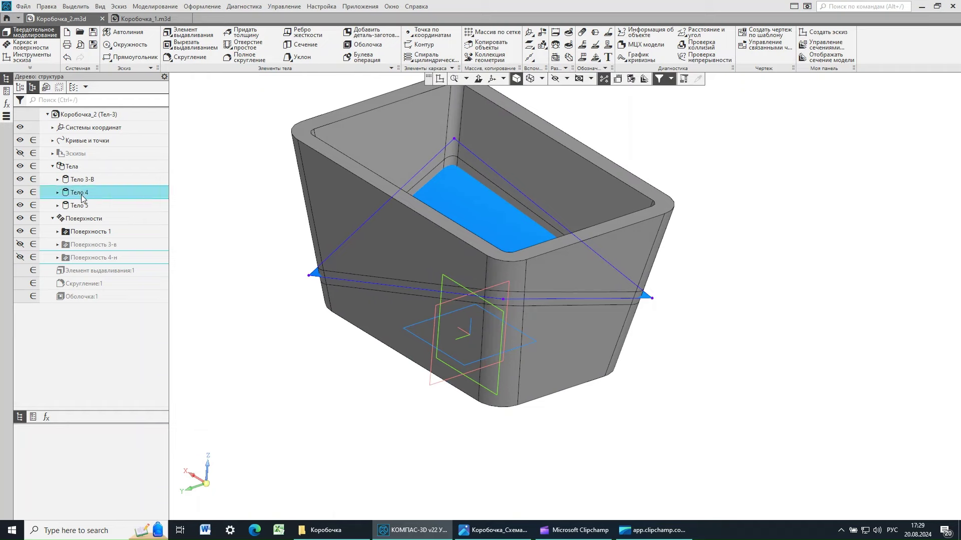
pyautogui.click(80, 193)
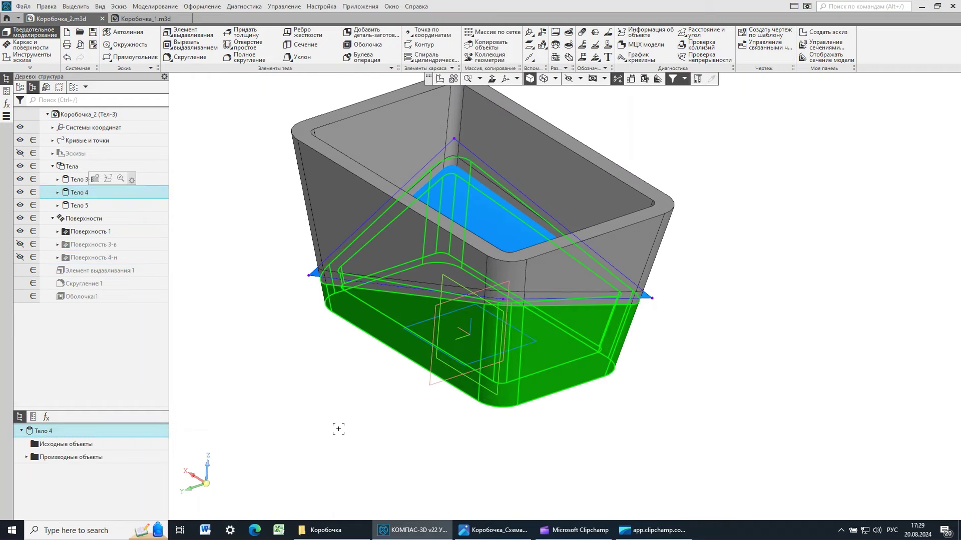
pyautogui.moveTo(326, 407); pyautogui.dragTo(322, 397, button='middle')
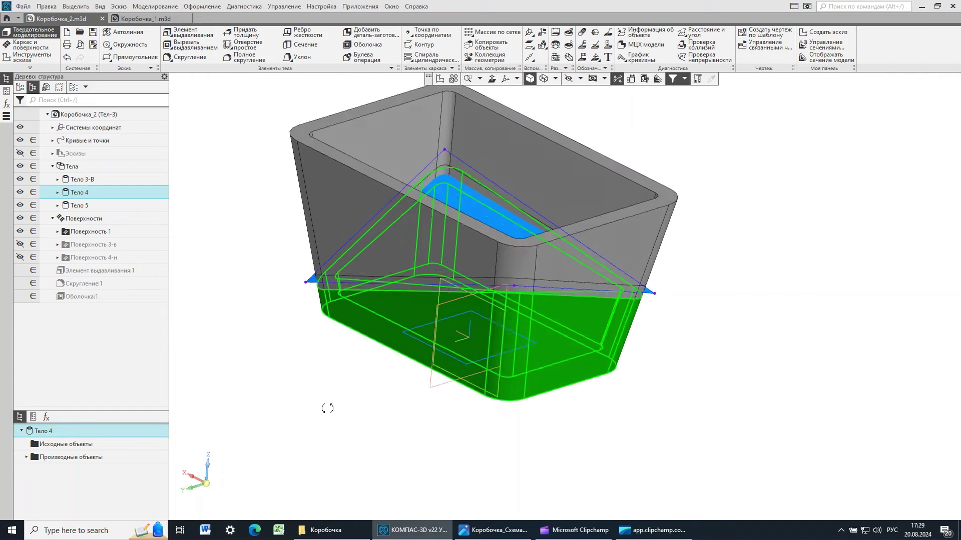
pyautogui.click(80, 206)
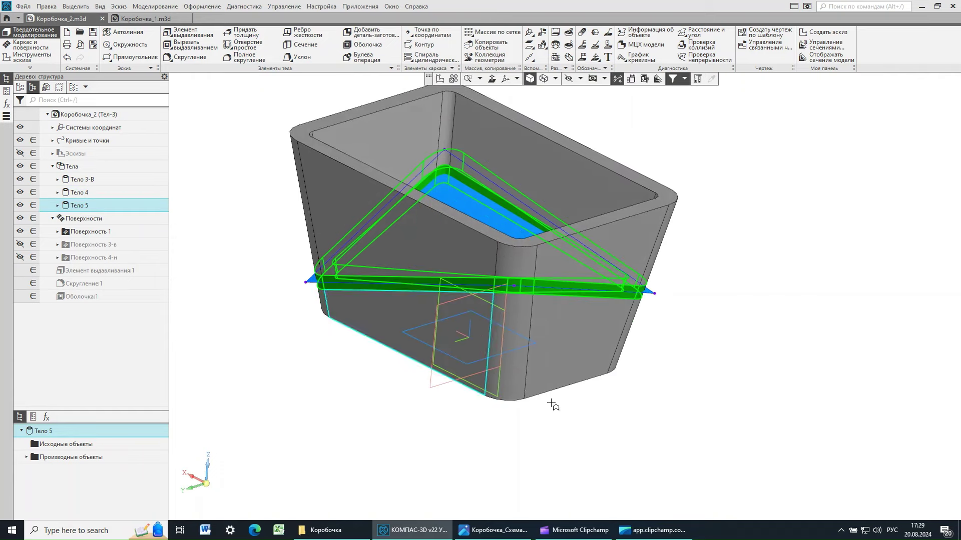
pyautogui.moveTo(727, 368)
pyautogui.mouseDown(button='middle')
pyautogui.moveTo(727, 353)
pyautogui.moveTo(684, 361)
pyautogui.moveTo(734, 367)
pyautogui.mouseUp(button='middle')
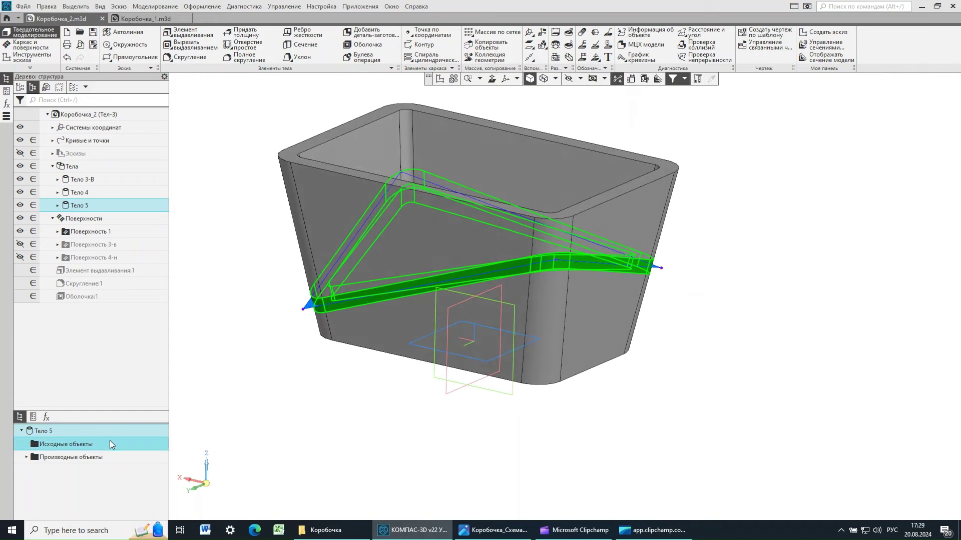
# Rename the lower body Тело 4 as Тело 4-Н and highlight the thin ring body Тело 5
pyautogui.click(86, 192)
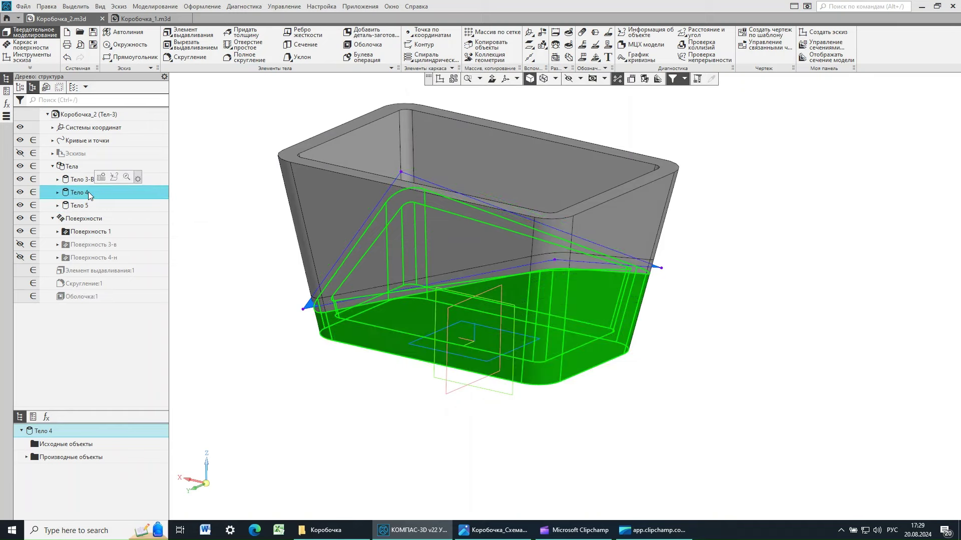
pyautogui.click(88, 192)
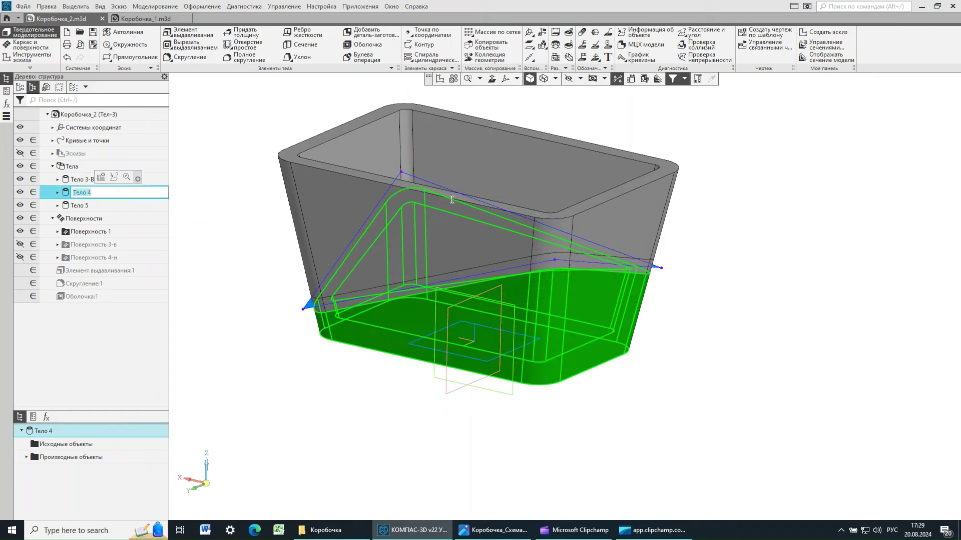
pyautogui.click(220, 178)
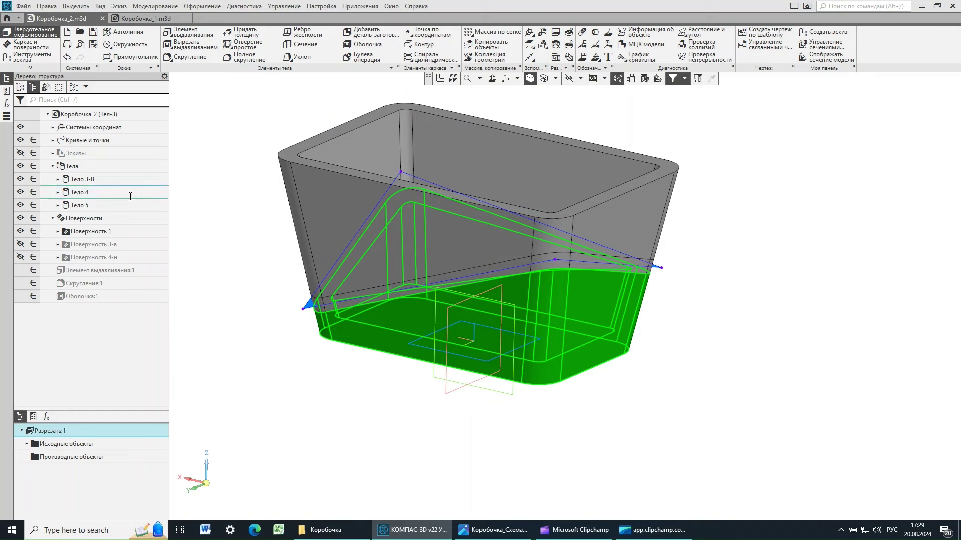
pyautogui.click(91, 196)
pyautogui.click(92, 193)
pyautogui.press('End')
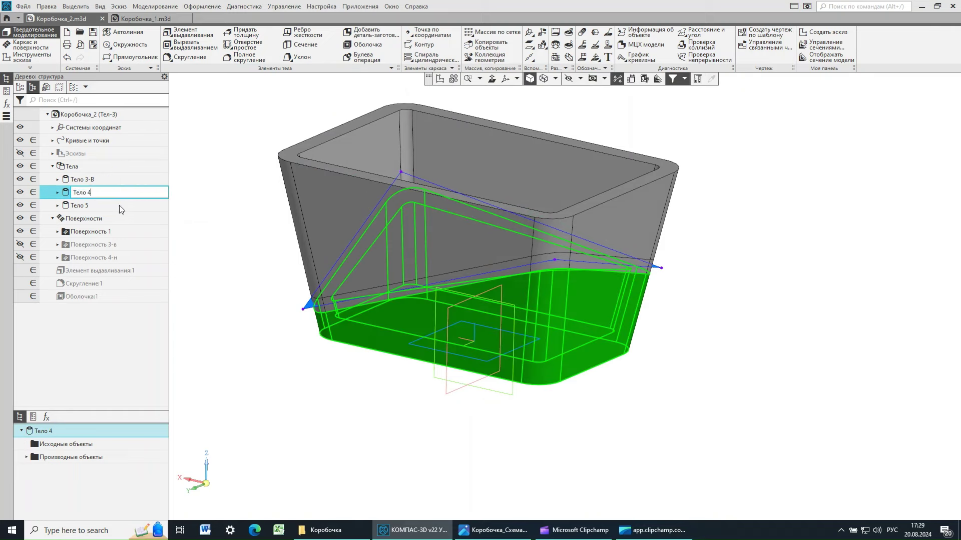
pyautogui.write('-Н')
pyautogui.click(112, 205)
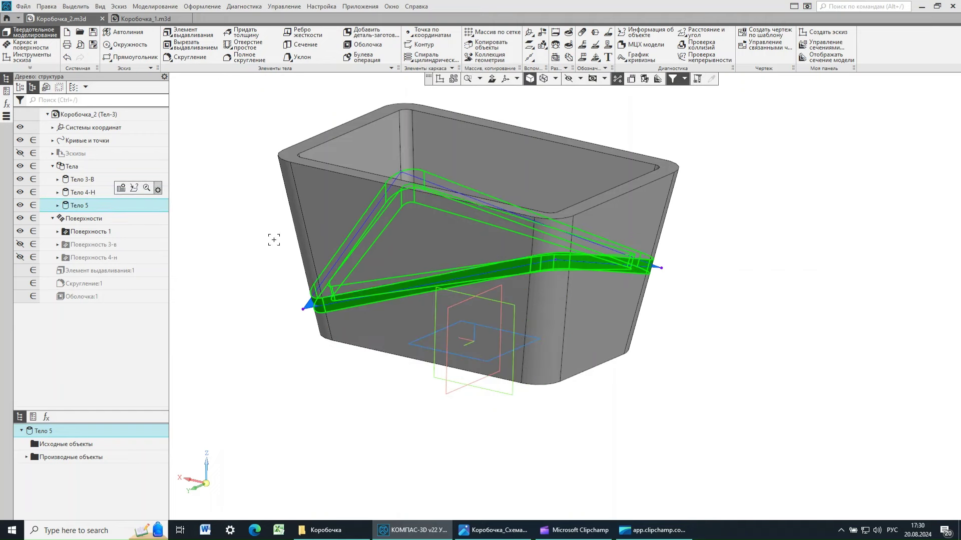
pyautogui.click(789, 256)
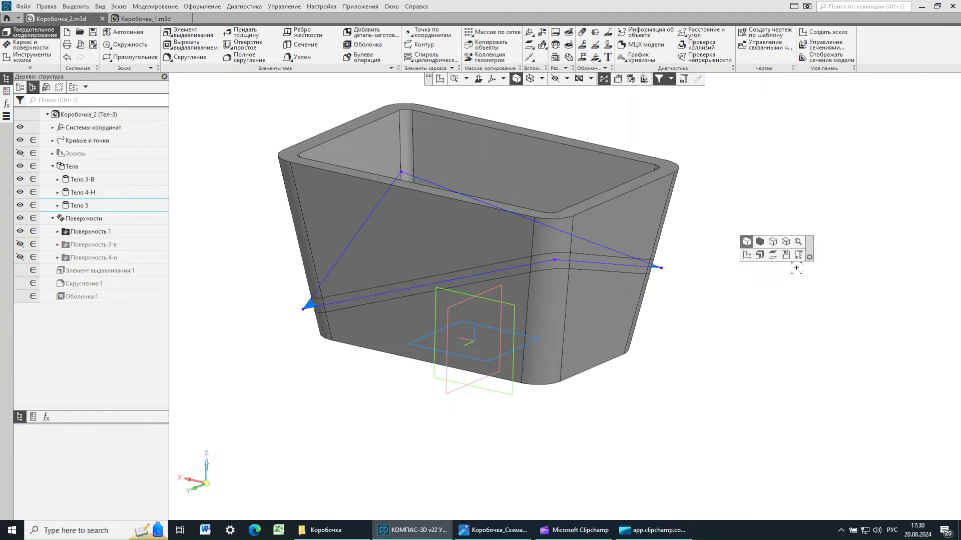
# Check the joint section in the Коробочка_Схема image, return to КОМПАС-3D and highlight Поверхность 1 in the model
pyautogui.click(474, 534)
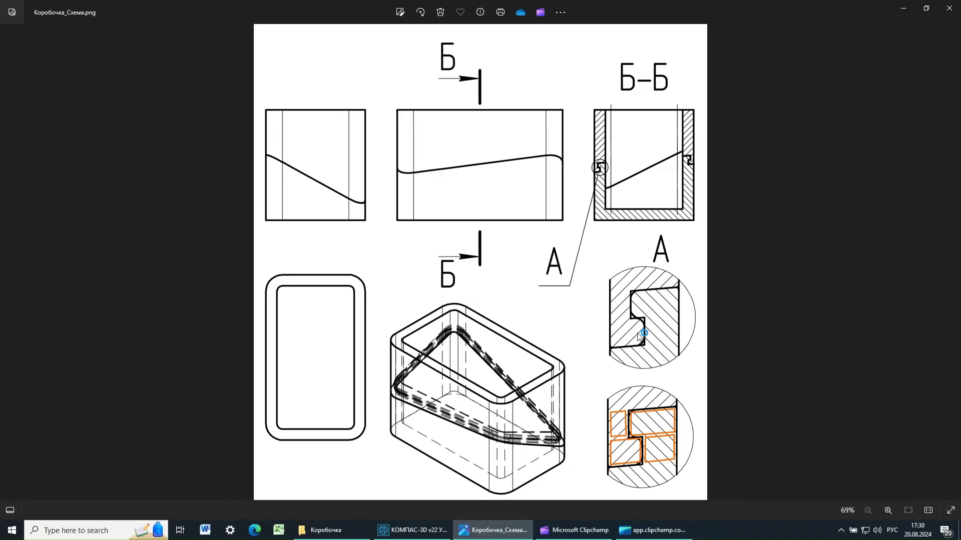
pyautogui.click(410, 532)
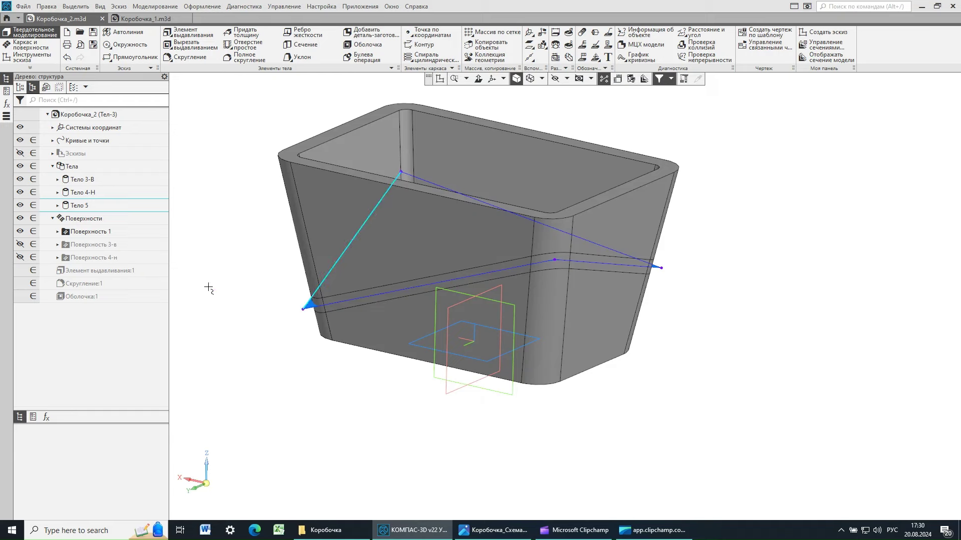
pyautogui.click(97, 236)
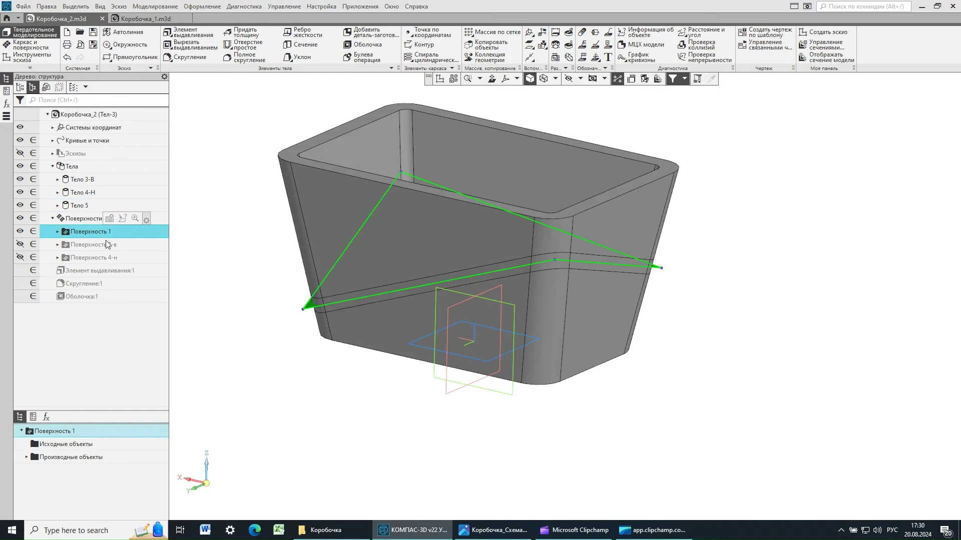
pyautogui.click(757, 287)
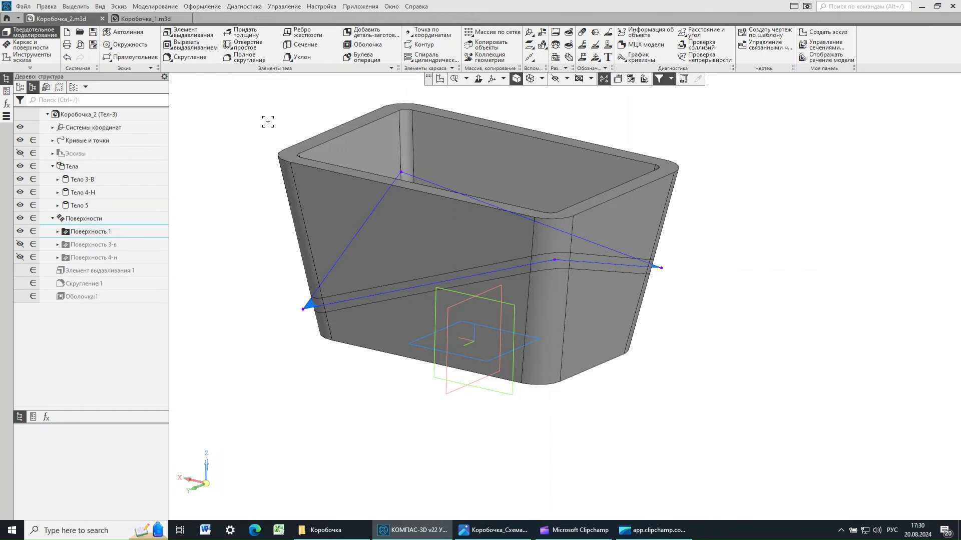
# Split only the body Тело 5 with Поверхность 1, keeping all resulting parts
pyautogui.click(391, 69)
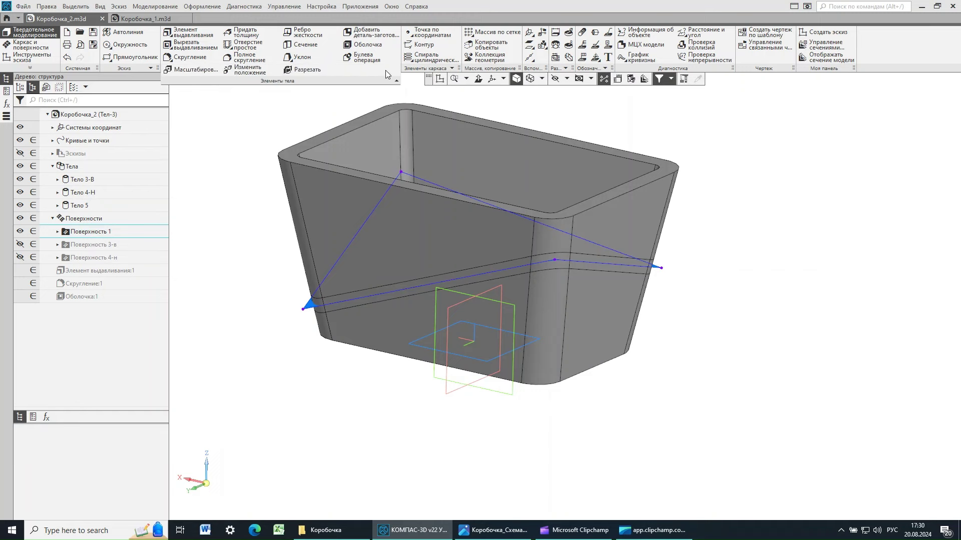
pyautogui.click(309, 71)
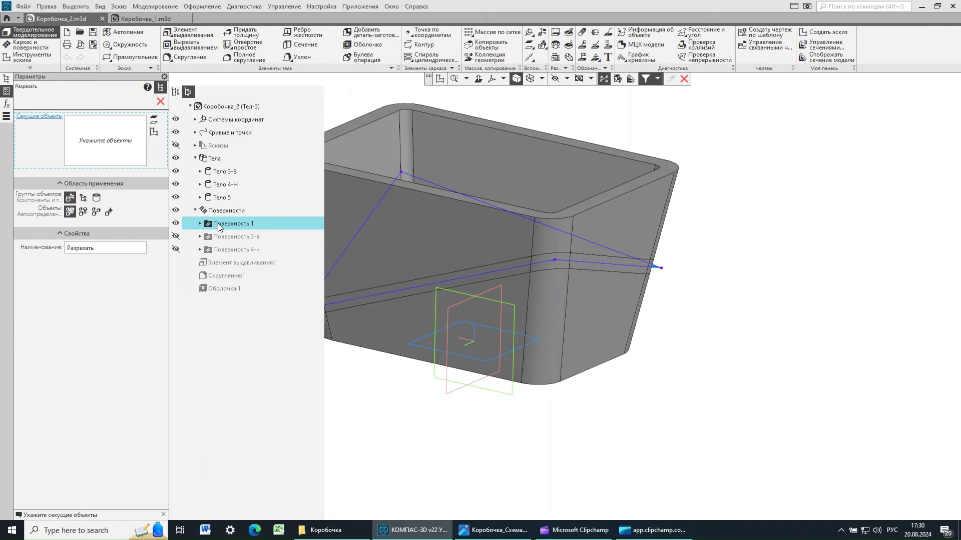
pyautogui.click(218, 224)
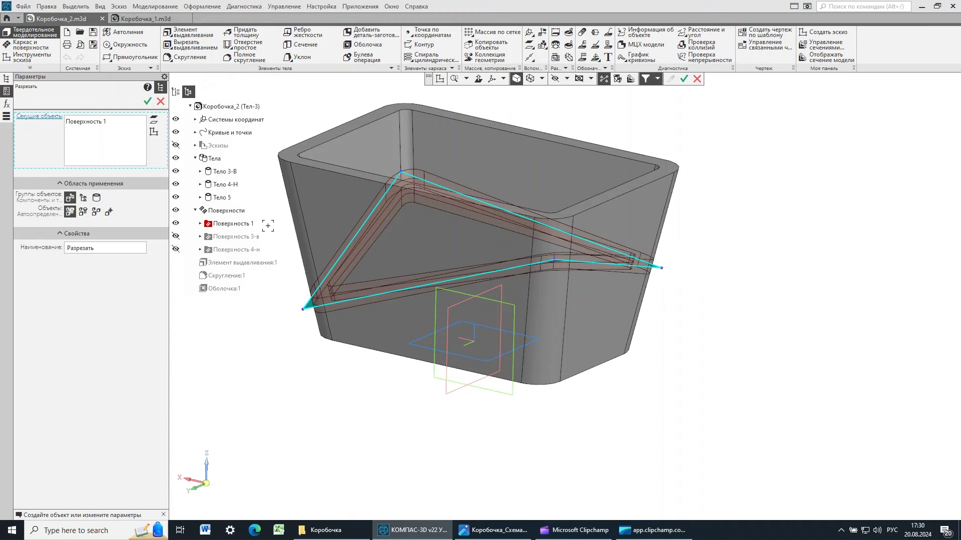
pyautogui.click(97, 198)
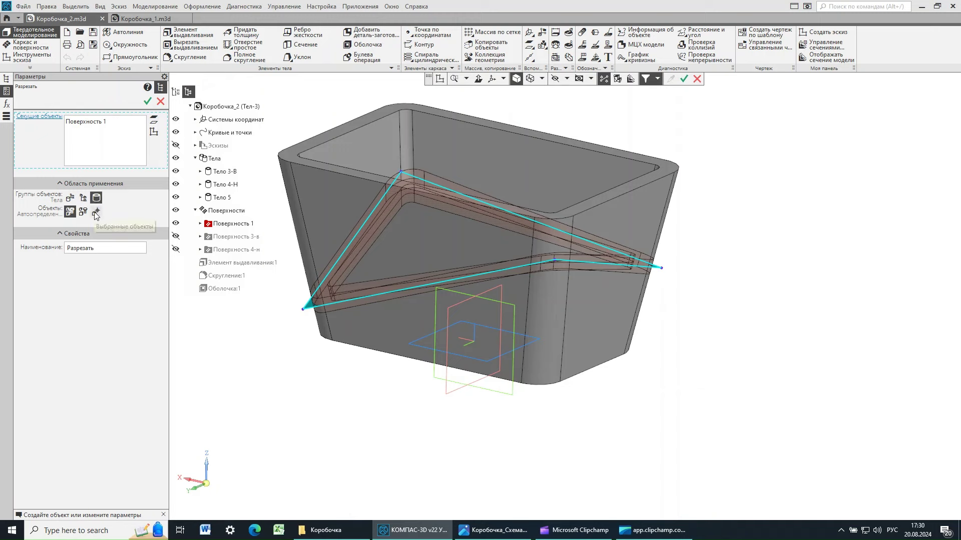
pyautogui.click(95, 212)
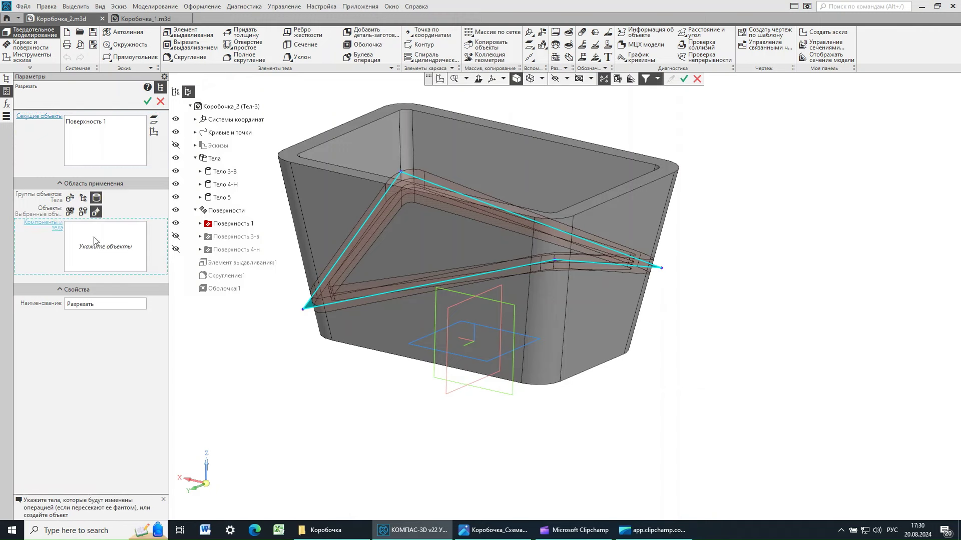
pyautogui.click(221, 199)
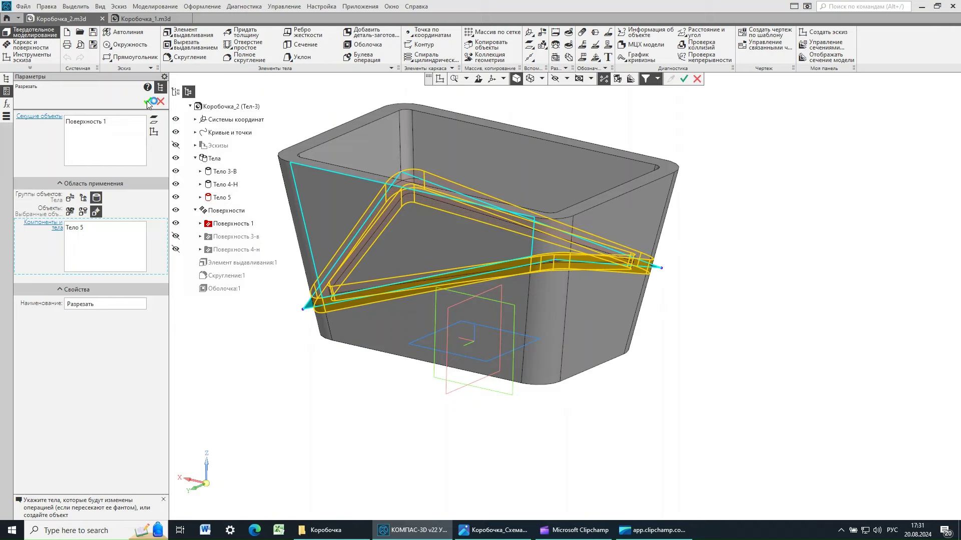
pyautogui.click(202, 198)
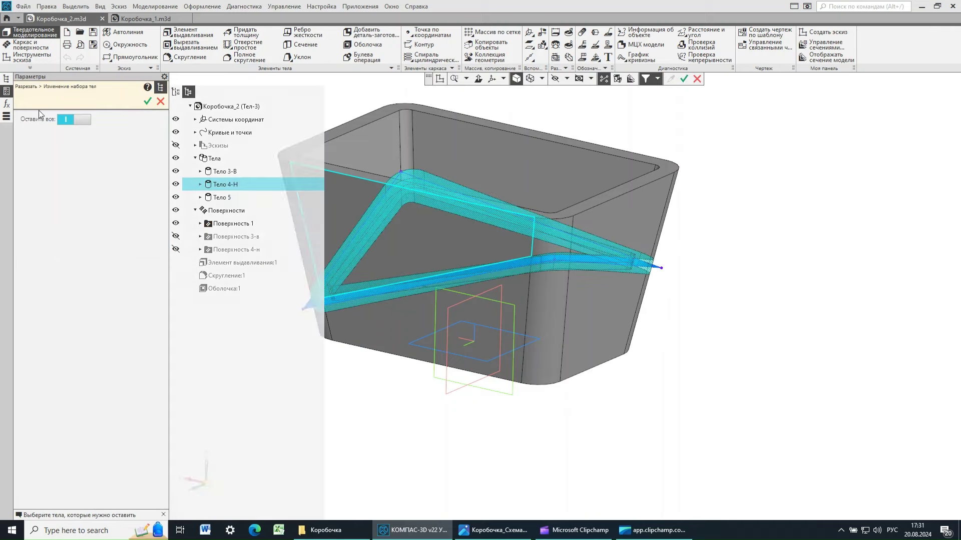
pyautogui.click(148, 102)
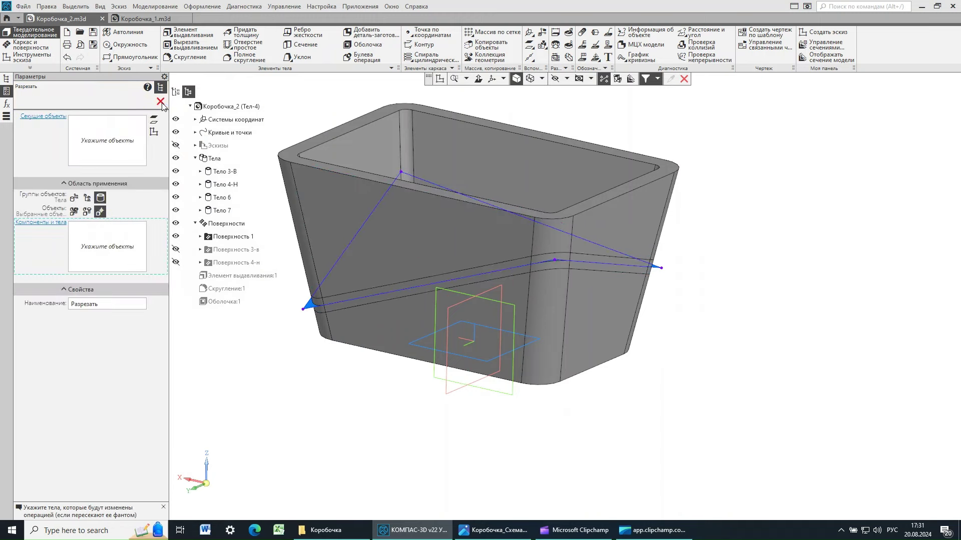
pyautogui.click(161, 102)
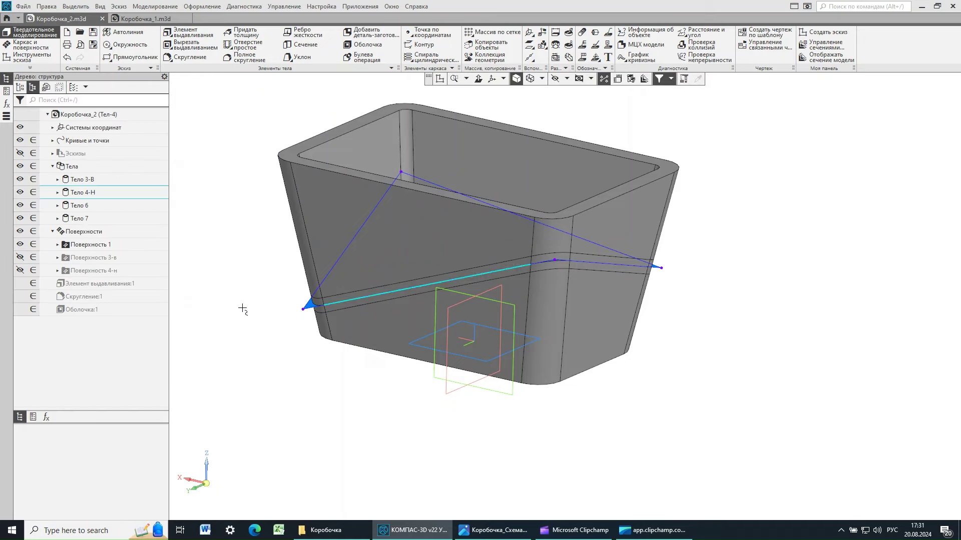
# Hide Поверхность 1 and all curves and points so that only the bodies are displayed
pyautogui.click(20, 245)
pyautogui.moveTo(774, 282); pyautogui.dragTo(497, 233, button='middle')
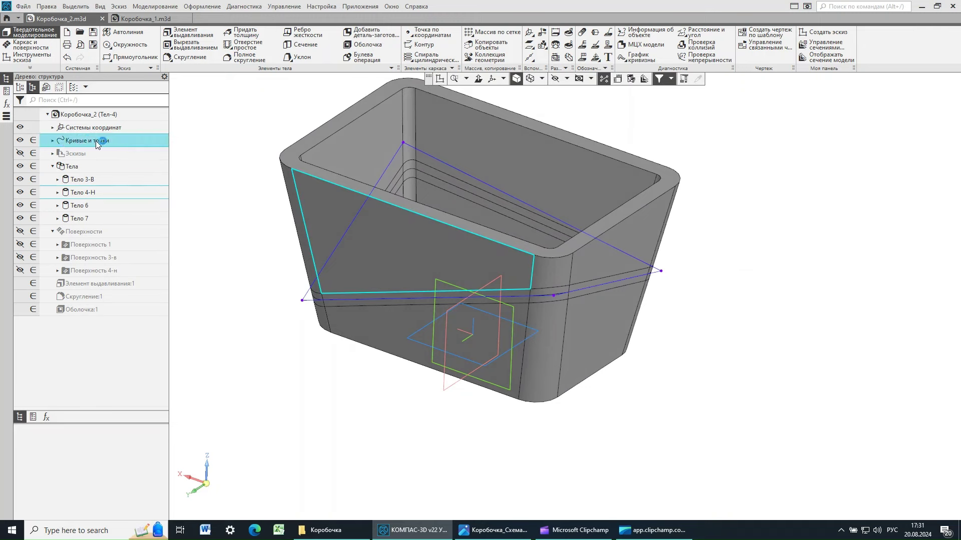
pyautogui.click(20, 142)
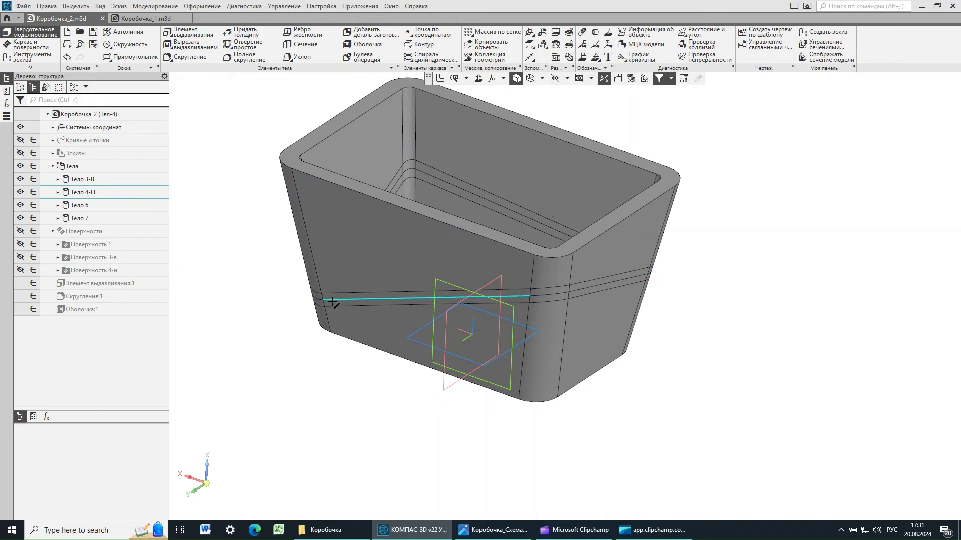
# Highlight Тело 6 and Тело 7 in turn, hiding the upper body Тело 3-В to see each ring
pyautogui.click(82, 206)
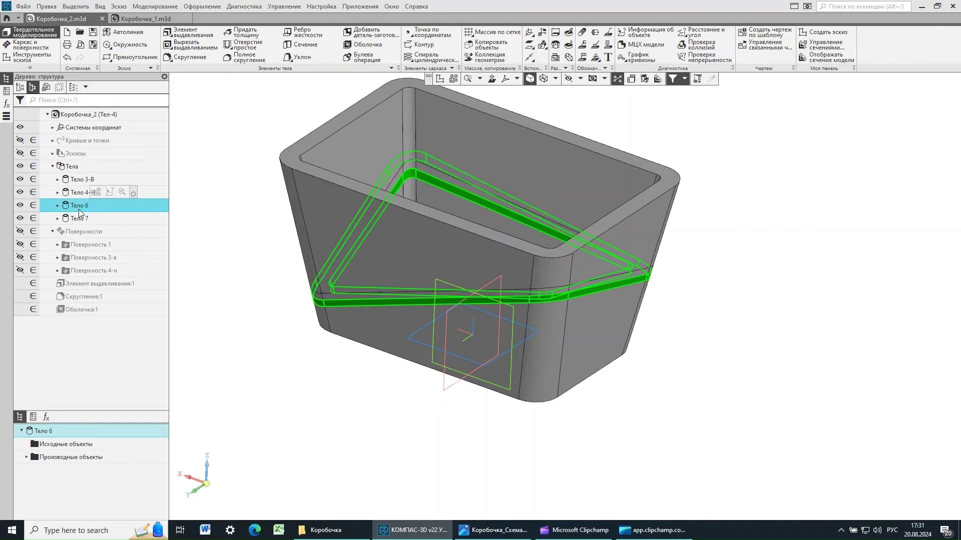
pyautogui.click(77, 219)
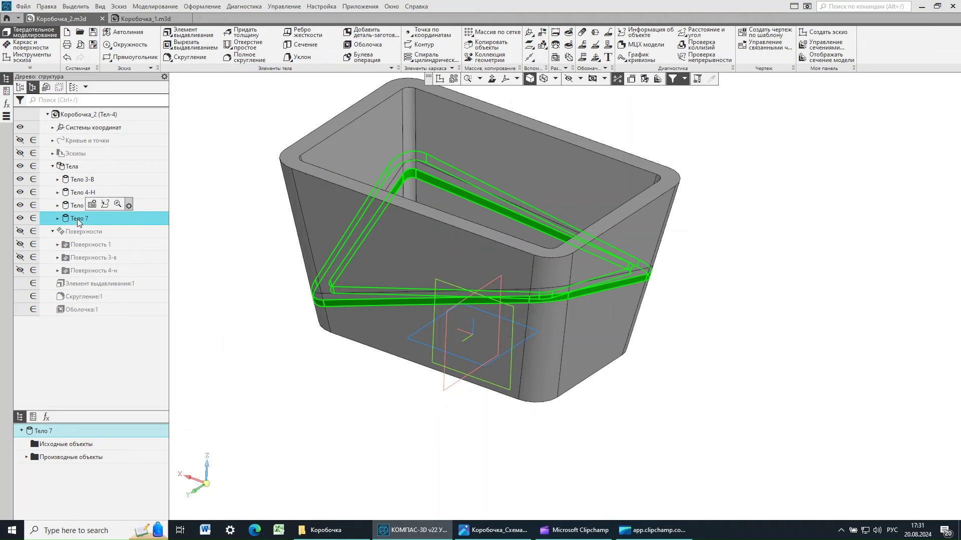
pyautogui.click(20, 179)
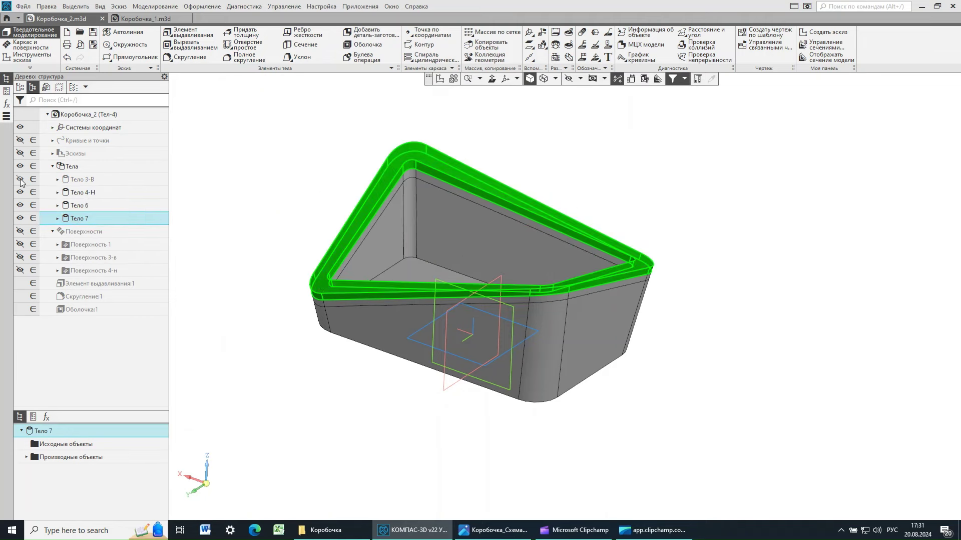
pyautogui.click(572, 171)
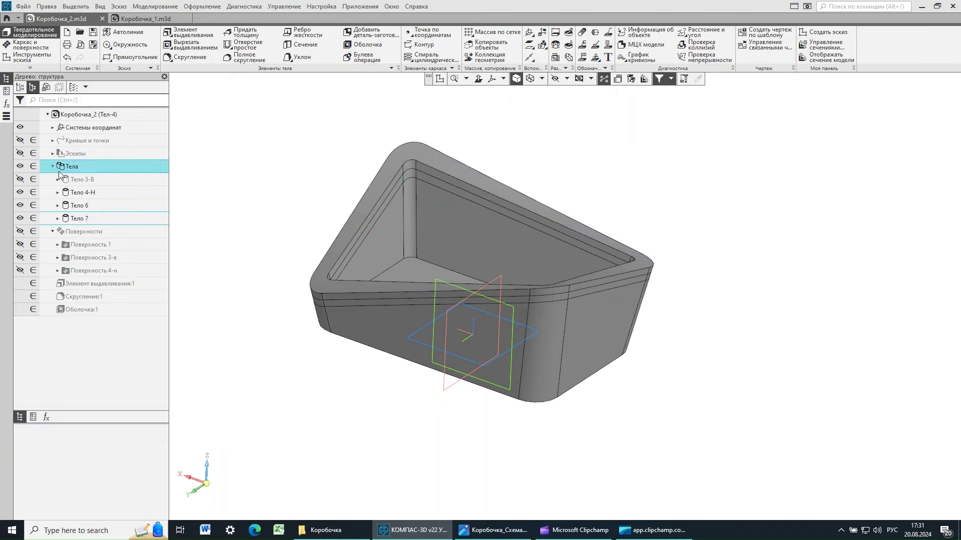
pyautogui.click(75, 207)
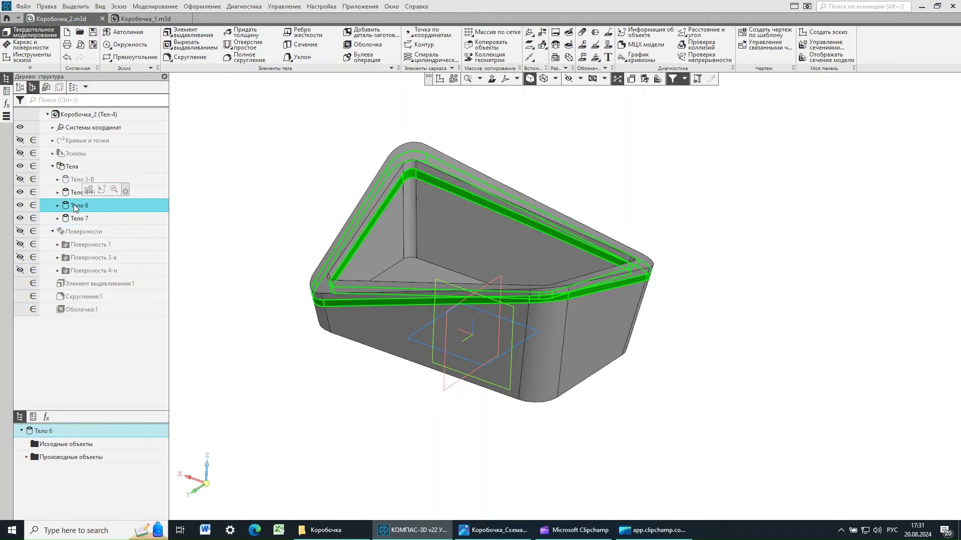
# Temporarily hide Тело 6 and Тело 7 to inspect the gap between the box halves, and restore all the bodies' visibility
pyautogui.click(20, 205)
pyautogui.moveTo(671, 200)
pyautogui.mouseDown(button='middle')
pyautogui.moveTo(669, 182)
pyautogui.moveTo(689, 200)
pyautogui.mouseUp(button='middle')
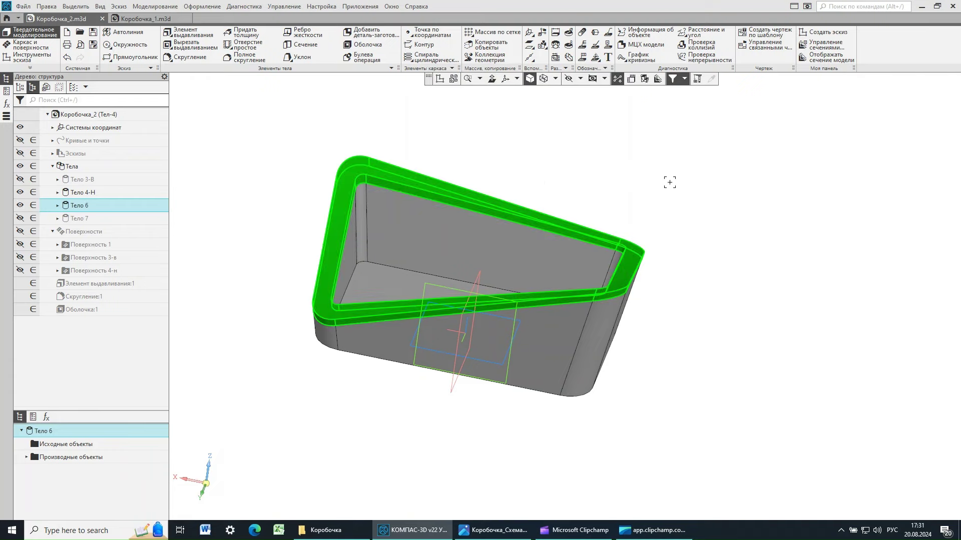
pyautogui.click(644, 182)
pyautogui.moveTo(626, 186); pyautogui.dragTo(619, 185, button='middle')
pyautogui.click(24, 233)
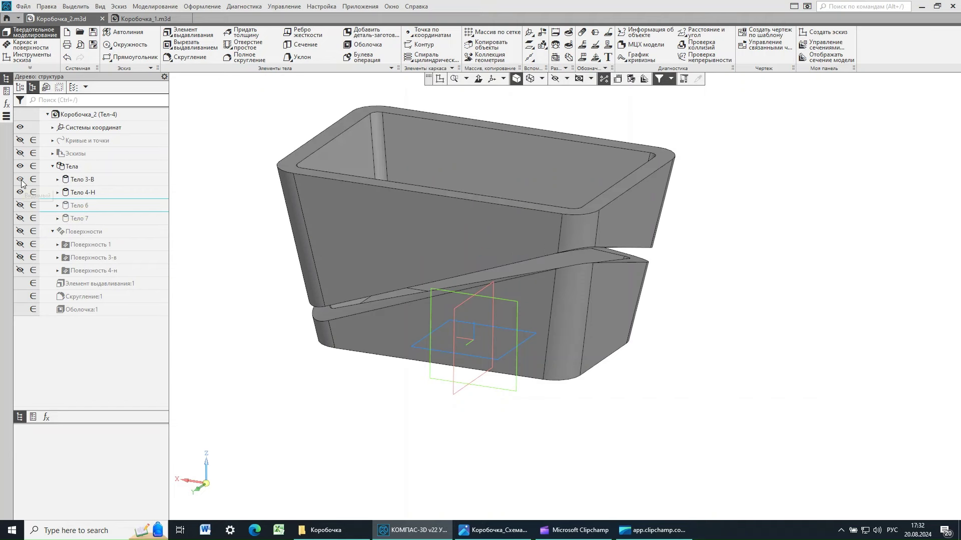
pyautogui.click(20, 205)
pyautogui.click(20, 218)
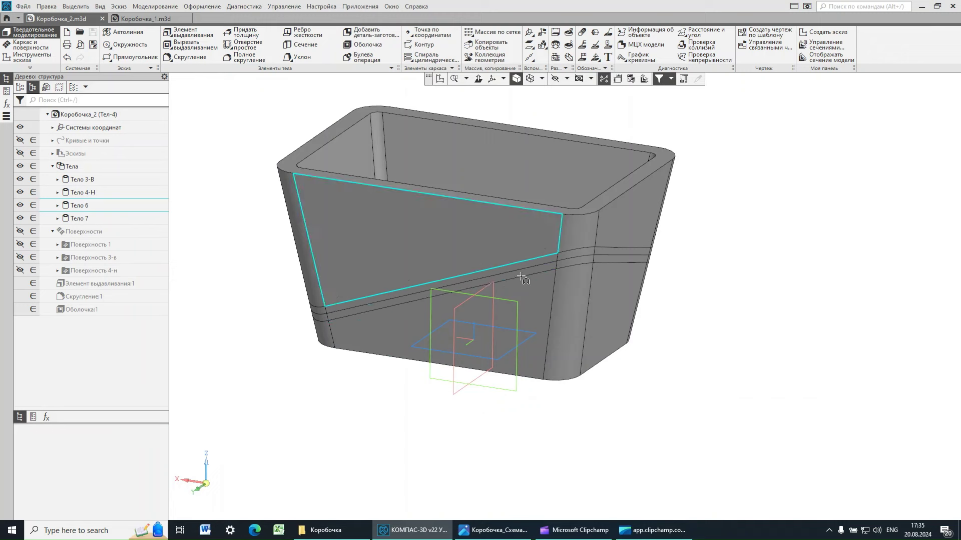
# Compare the joint section in the Коробочка_Схема image with the ring bodies Тело 6 and Тело 7, hiding the upper body Тело 3-В
pyautogui.click(495, 531)
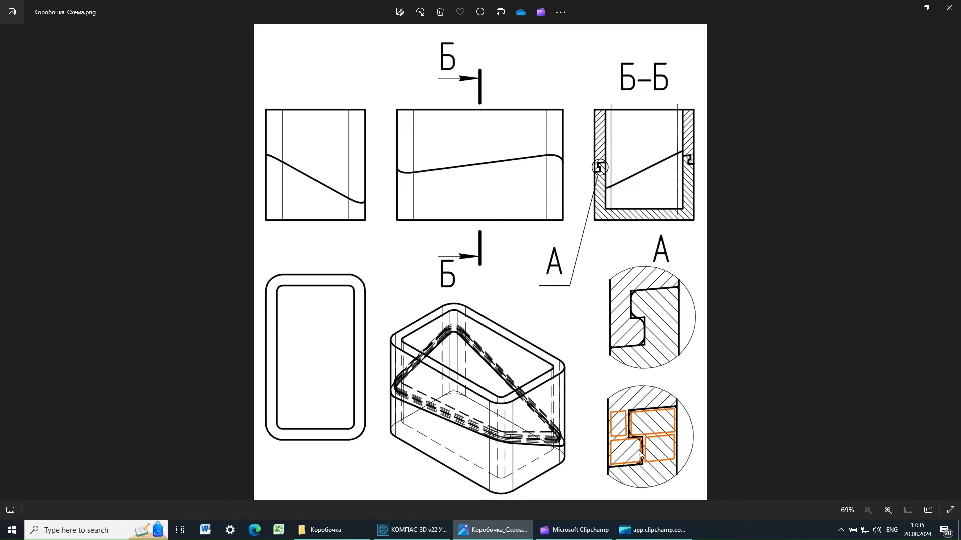
pyautogui.click(401, 531)
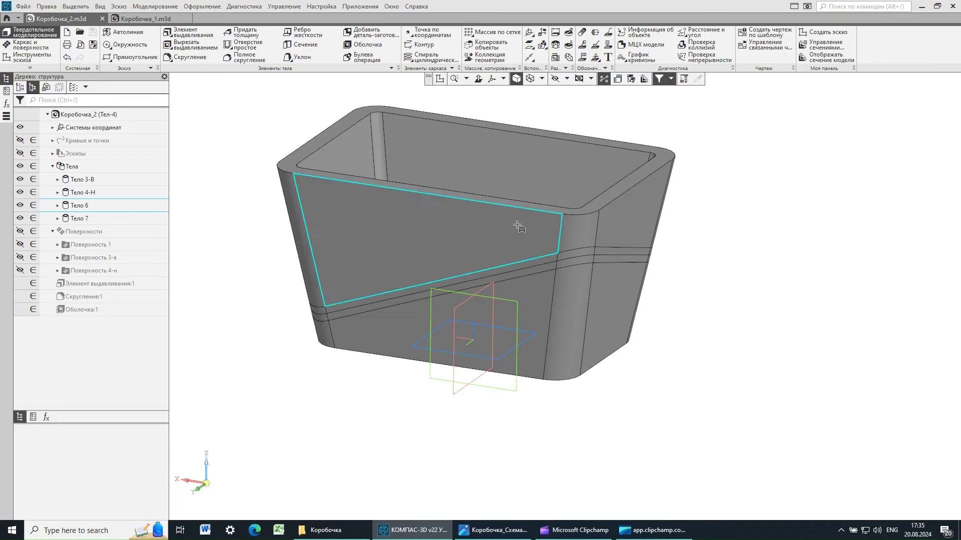
pyautogui.click(20, 179)
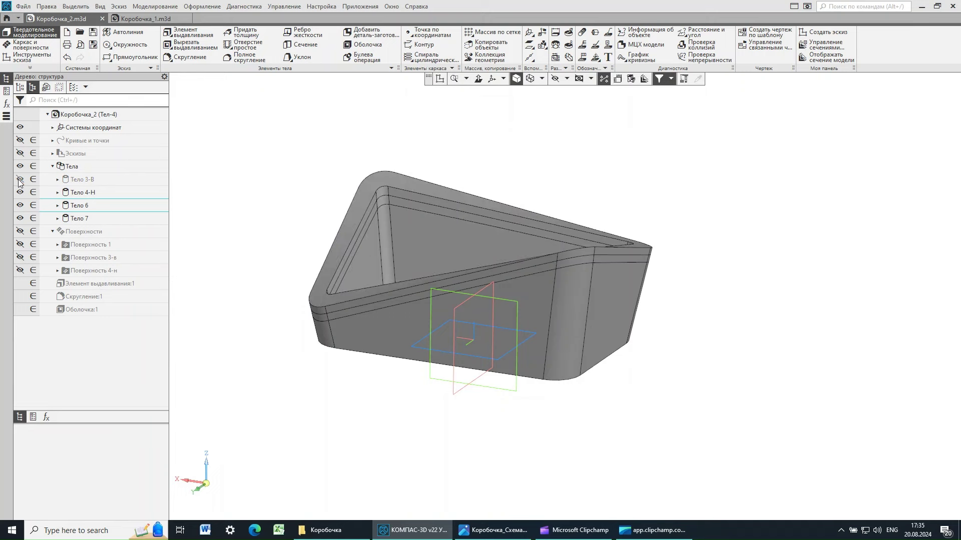
pyautogui.click(72, 206)
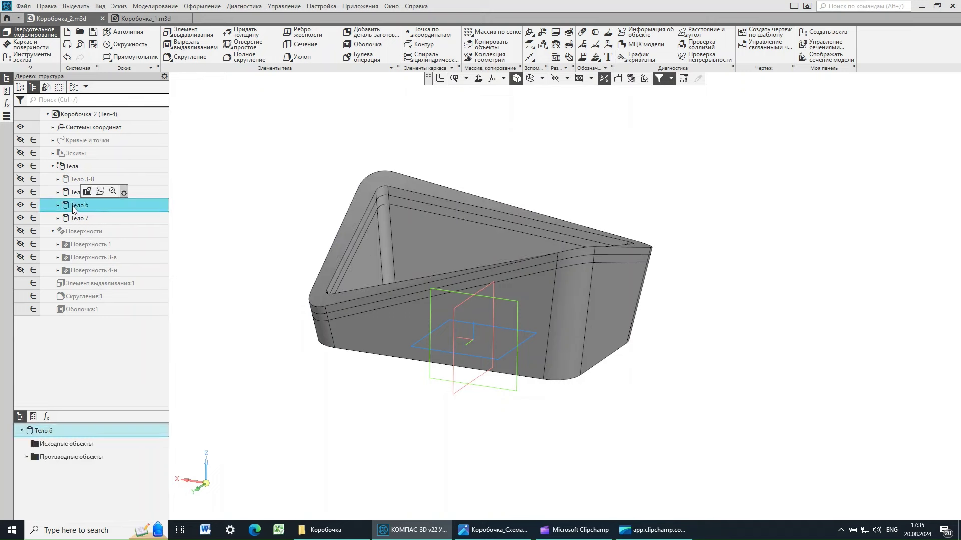
pyautogui.keyDown('ctrl'); pyautogui.click(77, 221); pyautogui.keyUp('ctrl')
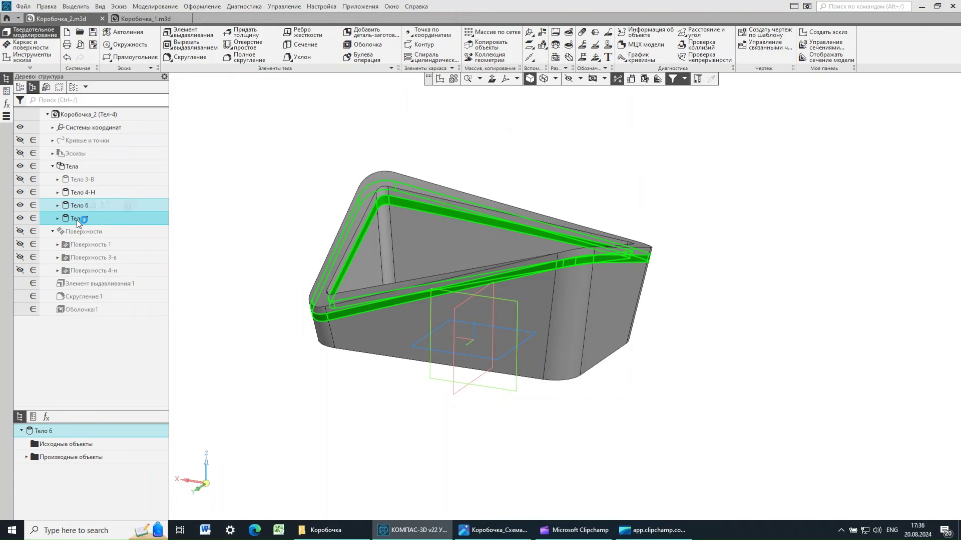
pyautogui.click(77, 220)
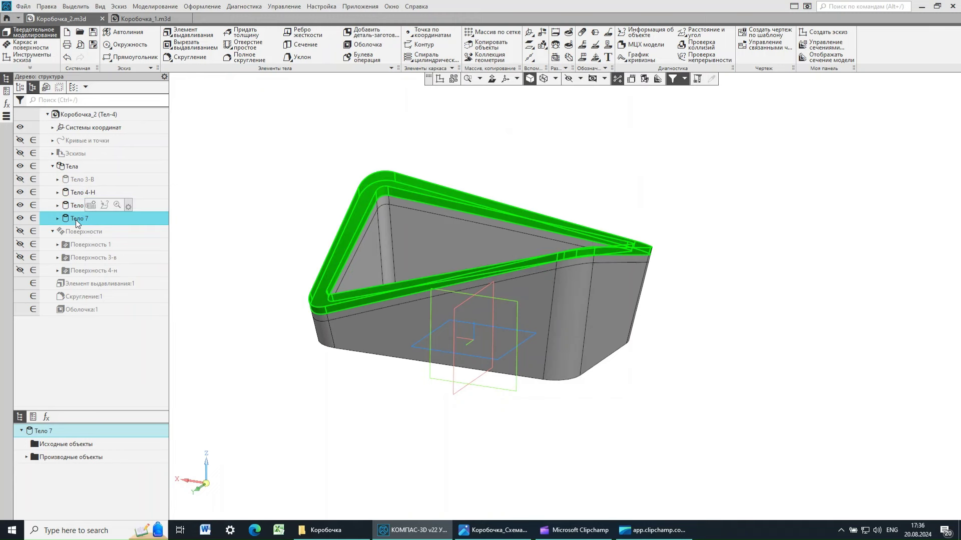
# Hide Тело 7, highlight Поверхность 1 against the exposed rim of Тело 6, and check the joint section in the Коробочка_Схема image
pyautogui.click(20, 218)
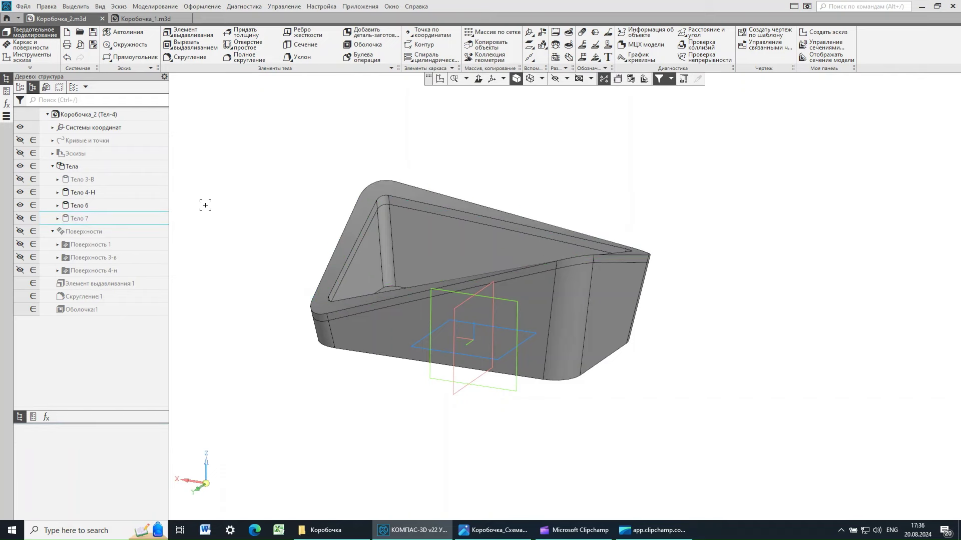
pyautogui.click(89, 246)
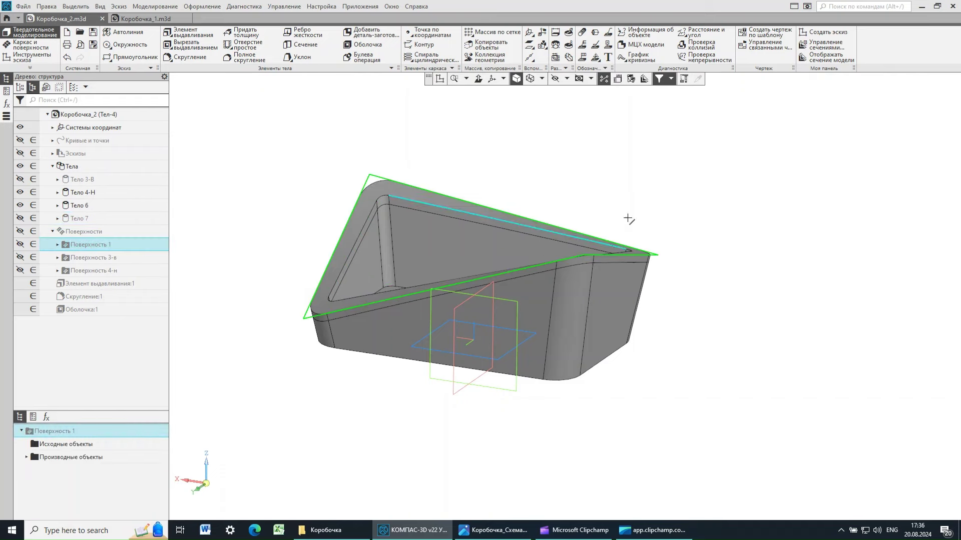
pyautogui.moveTo(697, 165); pyautogui.dragTo(677, 179, button='middle')
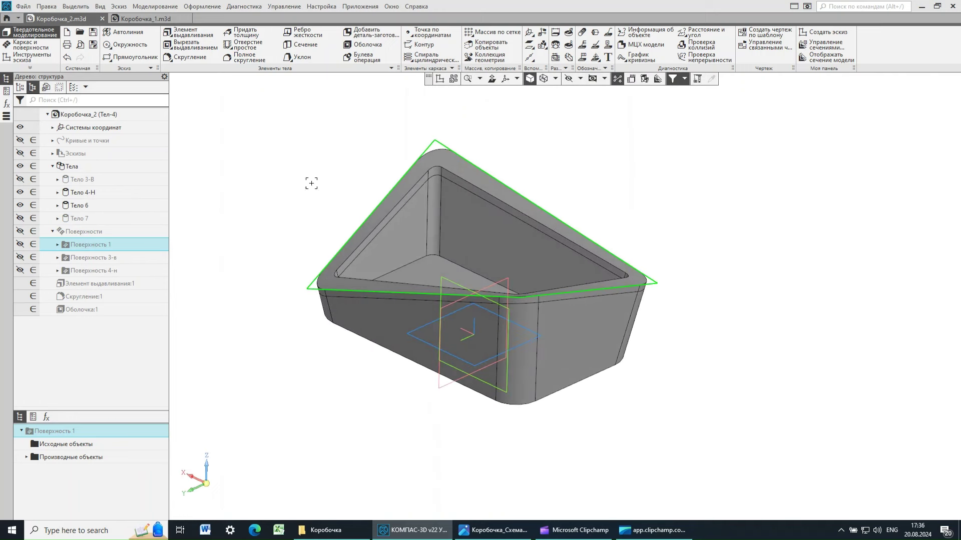
pyautogui.click(641, 165)
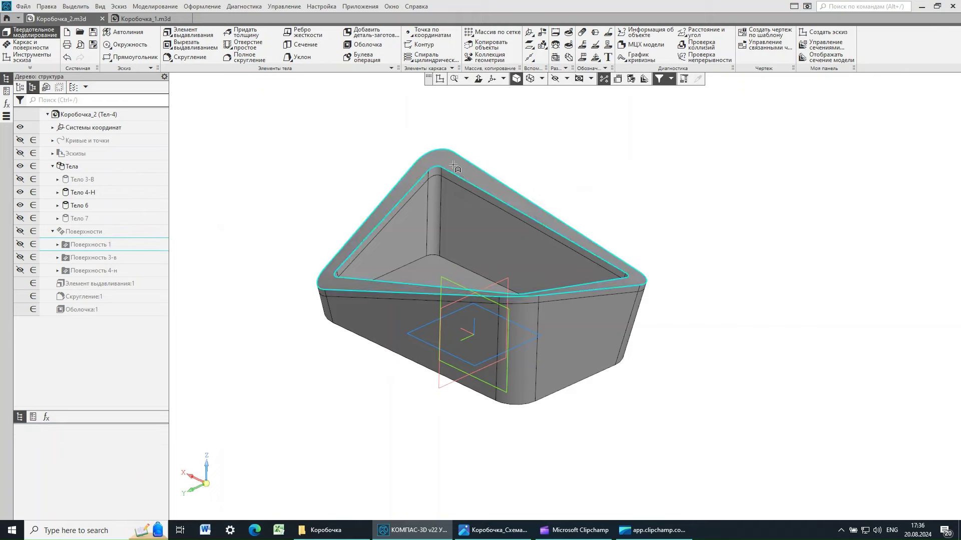
pyautogui.click(530, 529)
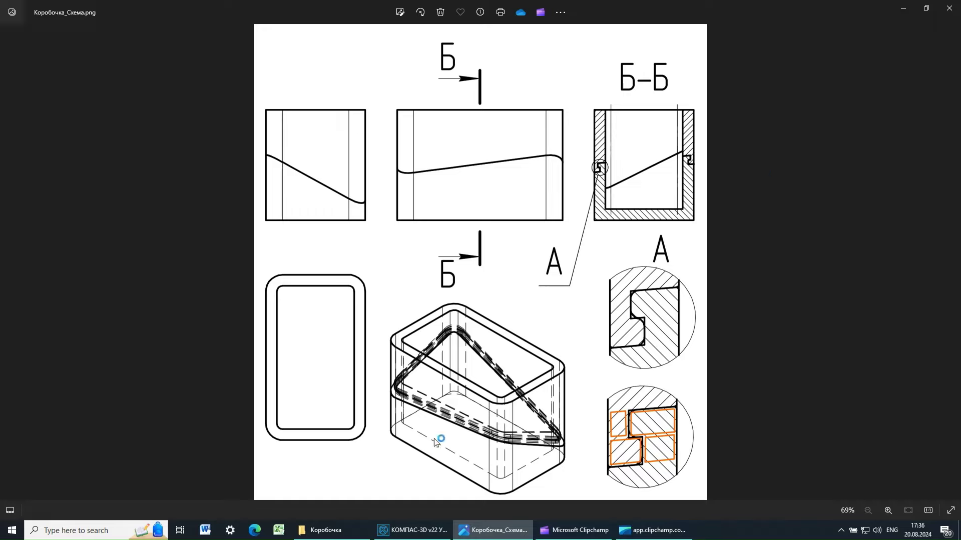
pyautogui.click(419, 532)
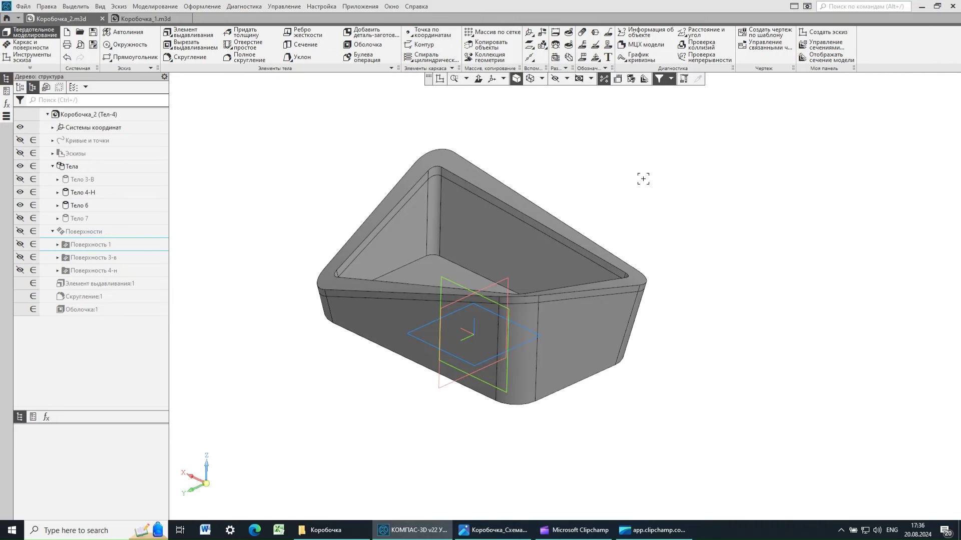
# Create a new sketch on the horizontal coordinate plane at the base of the box
pyautogui.moveTo(640, 193)
pyautogui.mouseDown(button='middle')
pyautogui.moveTo(638, 176)
pyautogui.moveTo(643, 185)
pyautogui.mouseUp(button='middle')
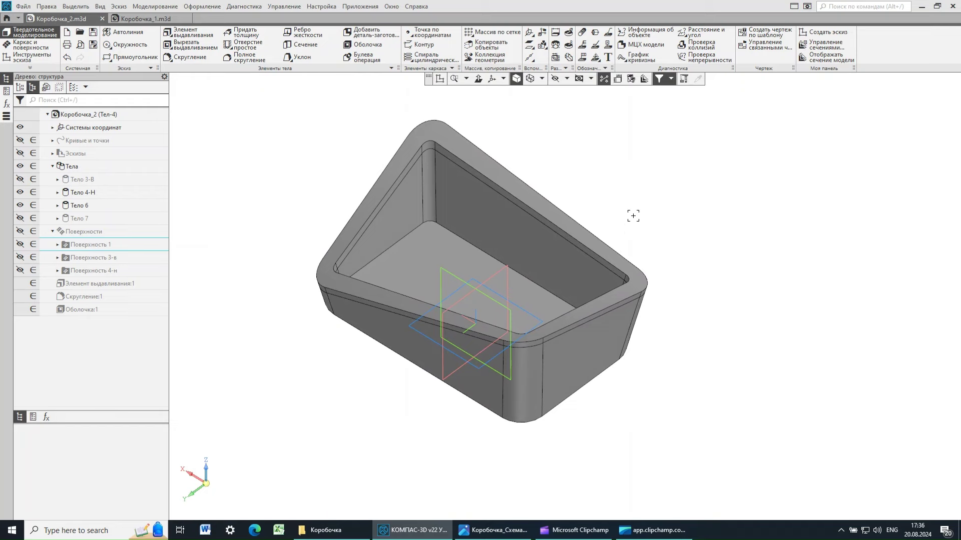
pyautogui.moveTo(633, 209); pyautogui.dragTo(623, 190, button='middle')
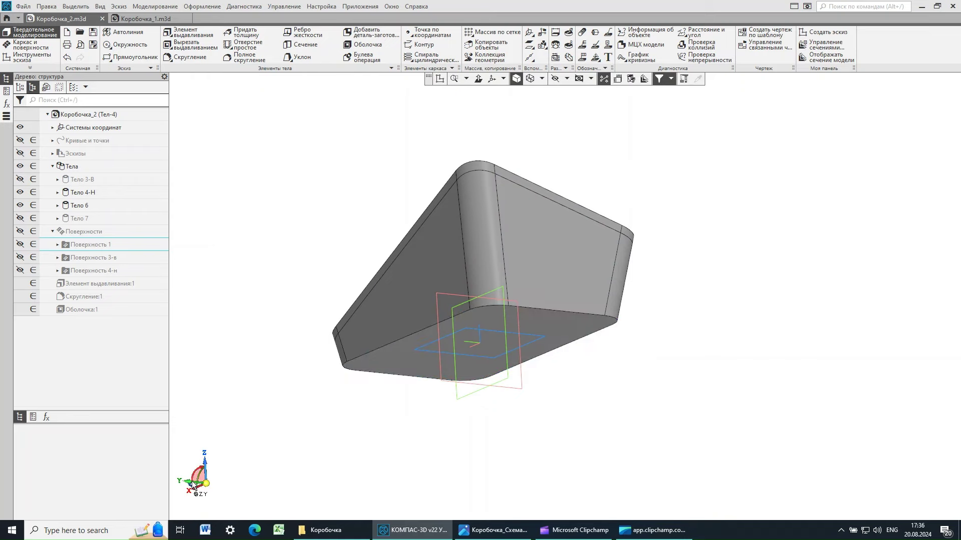
pyautogui.moveTo(429, 446)
pyautogui.mouseDown(button='middle')
pyautogui.moveTo(425, 457)
pyautogui.moveTo(434, 448)
pyautogui.mouseUp(button='middle')
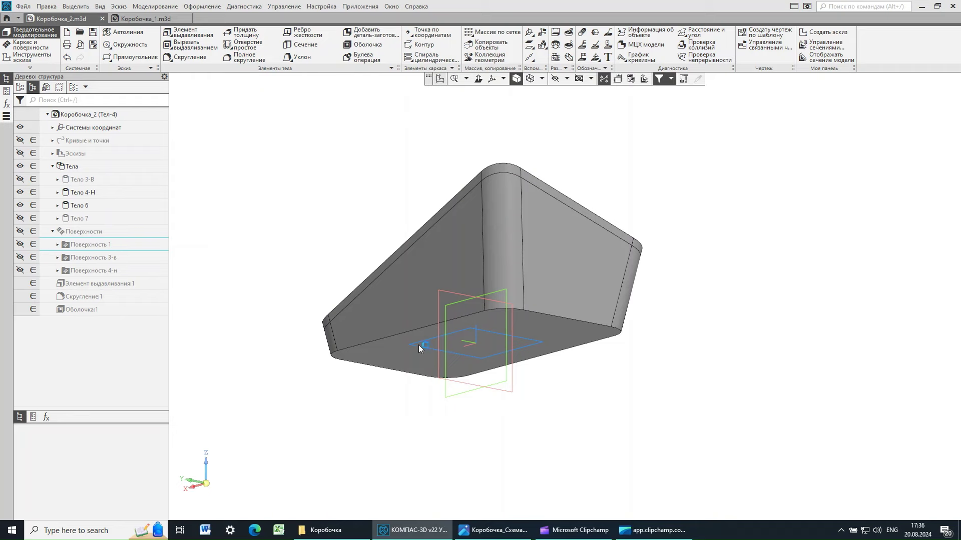
pyautogui.hotkey('ctrl', 'e')
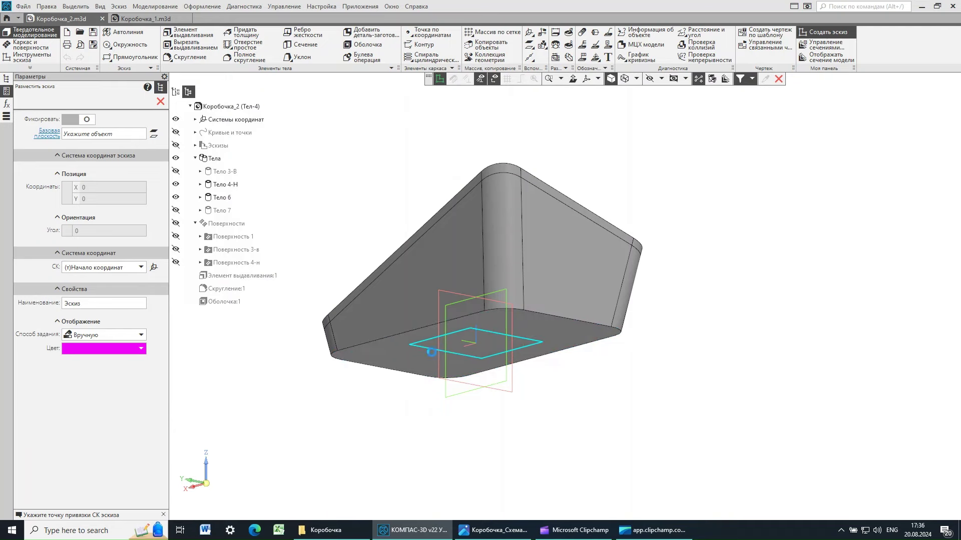
pyautogui.moveTo(431, 352); pyautogui.dragTo(660, 392, button='middle')
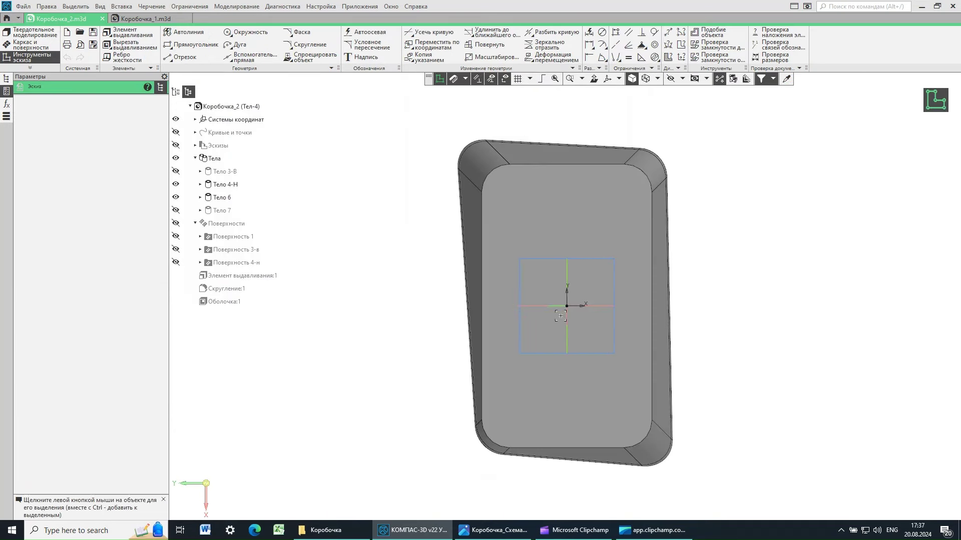
# Project all the straight and rounded outer edges of the rim of Тело 6 into the sketch as a closed outline
pyautogui.moveTo(576, 272); pyautogui.dragTo(593, 312, button='middle')
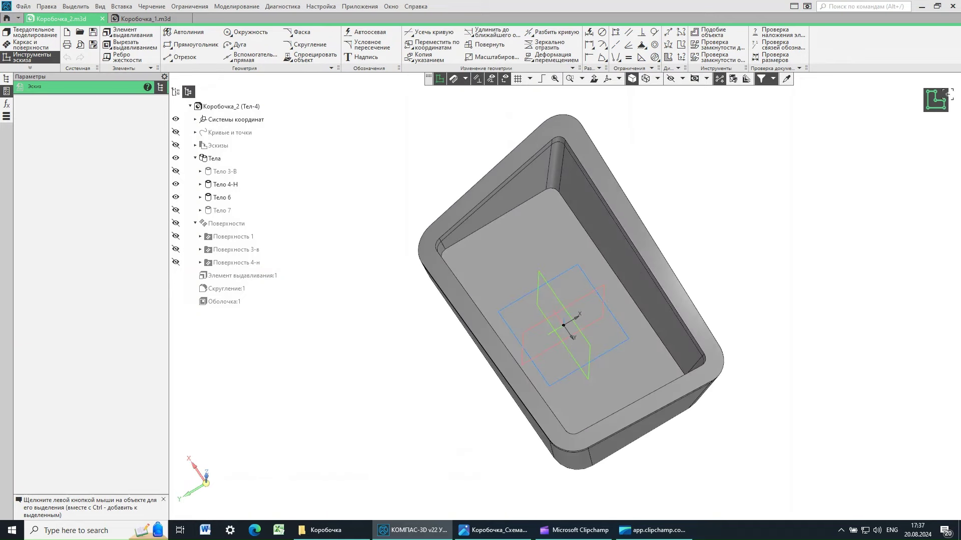
pyautogui.click(306, 57)
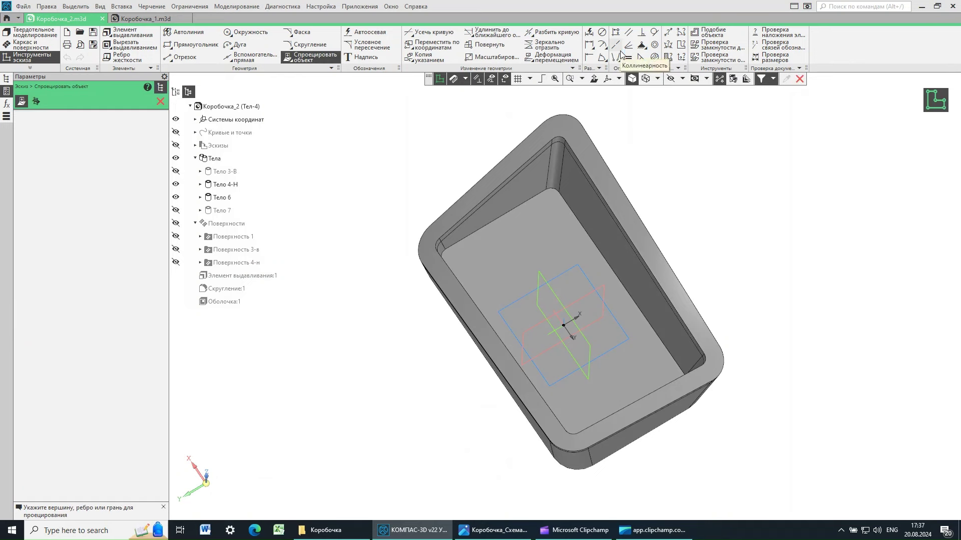
pyautogui.click(520, 146)
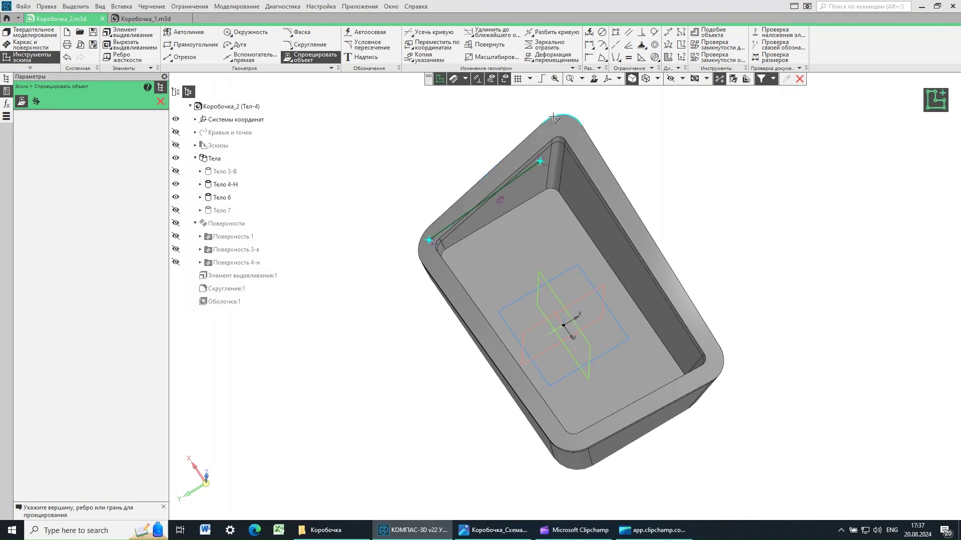
pyautogui.click(597, 149)
pyautogui.click(598, 148)
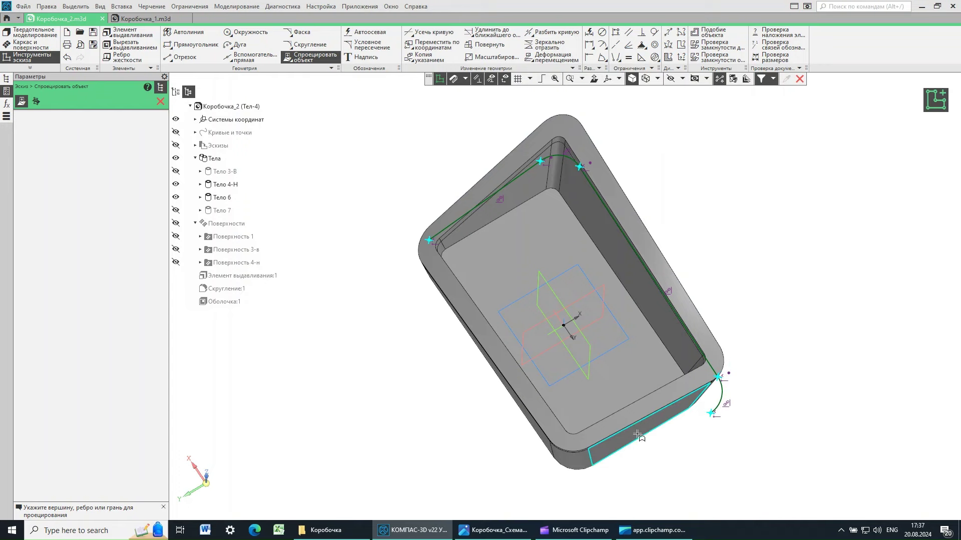
pyautogui.scroll(1, 644, 434)
pyautogui.scroll(3, 644, 434)
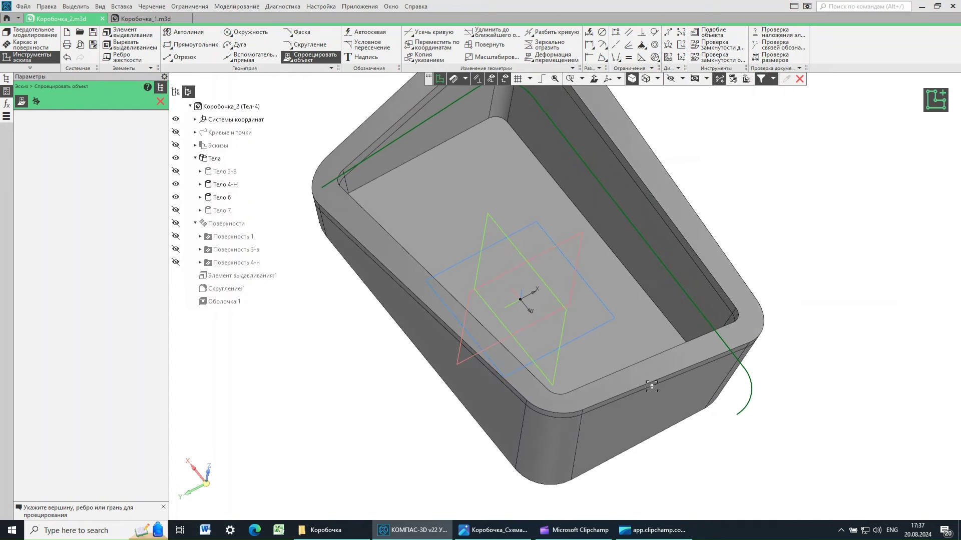
pyautogui.click(663, 376)
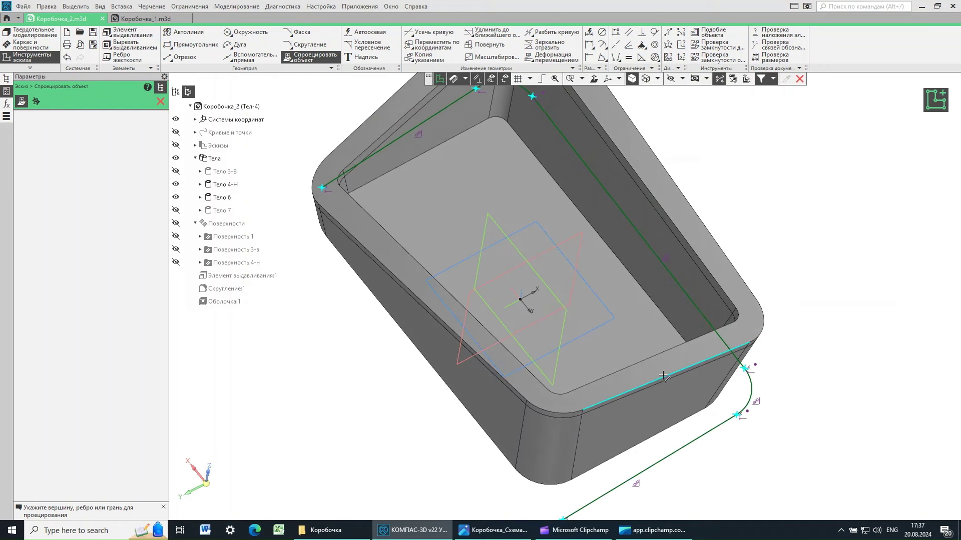
pyautogui.click(553, 411)
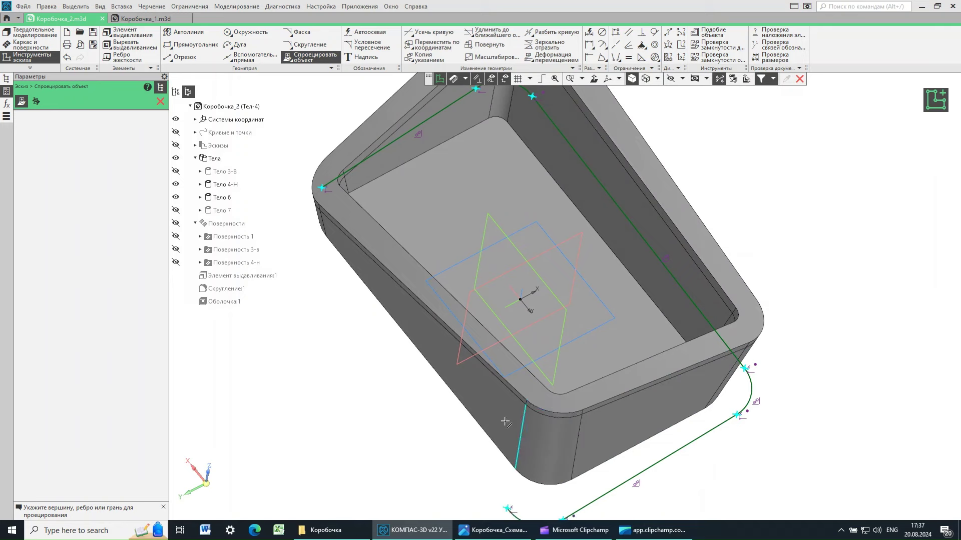
pyautogui.click(510, 386)
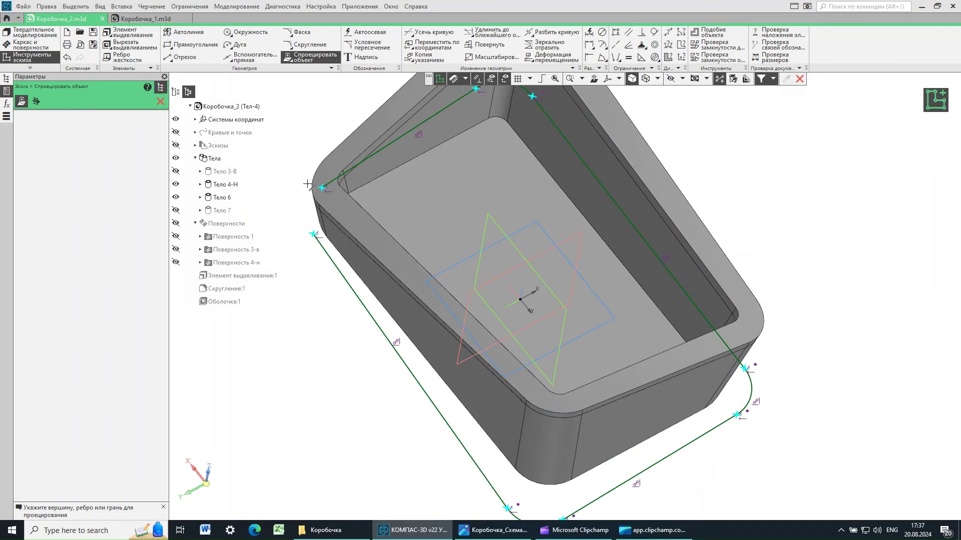
pyautogui.moveTo(264, 332)
pyautogui.mouseDown(button='middle')
pyautogui.moveTo(294, 350)
pyautogui.moveTo(279, 365)
pyautogui.moveTo(279, 344)
pyautogui.moveTo(294, 329)
pyautogui.moveTo(261, 349)
pyautogui.moveTo(294, 362)
pyautogui.moveTo(286, 350)
pyautogui.mouseUp(button='middle')
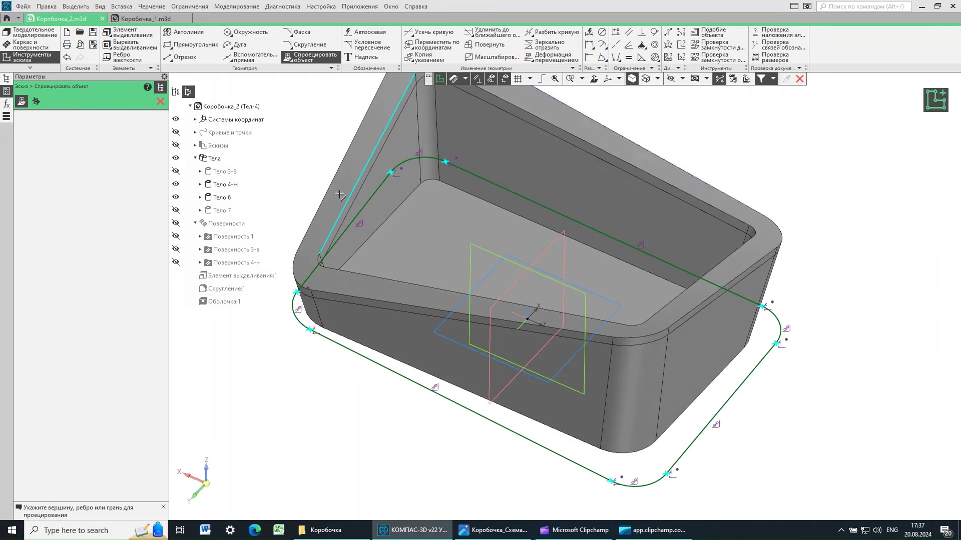
pyautogui.scroll(-3, 554, 302)
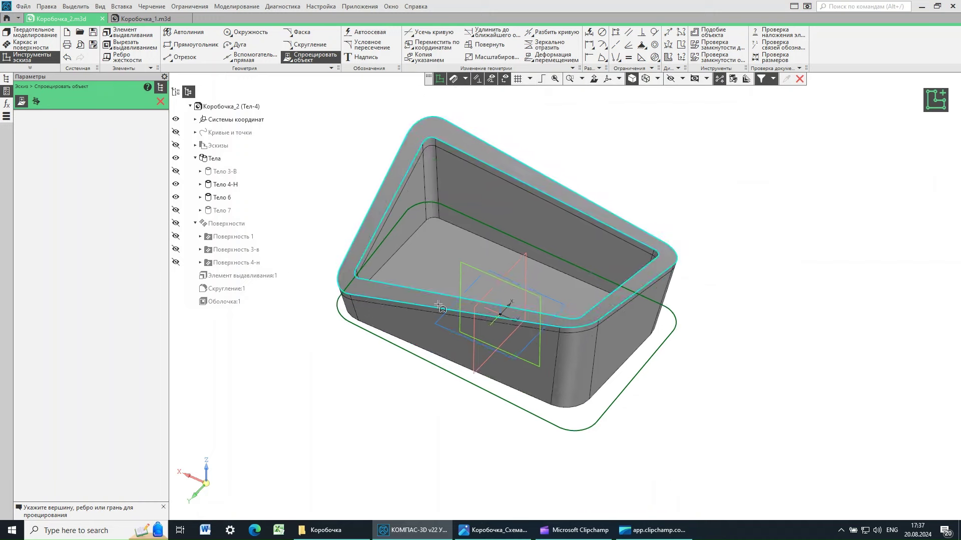
# Consult the joint section in the Коробочка_Схема image, and finish the sketch with the projected outline
pyautogui.moveTo(741, 261)
pyautogui.mouseDown(button='middle')
pyautogui.moveTo(743, 235)
pyautogui.moveTo(740, 272)
pyautogui.moveTo(735, 260)
pyautogui.mouseUp(button='middle')
pyautogui.click(495, 530)
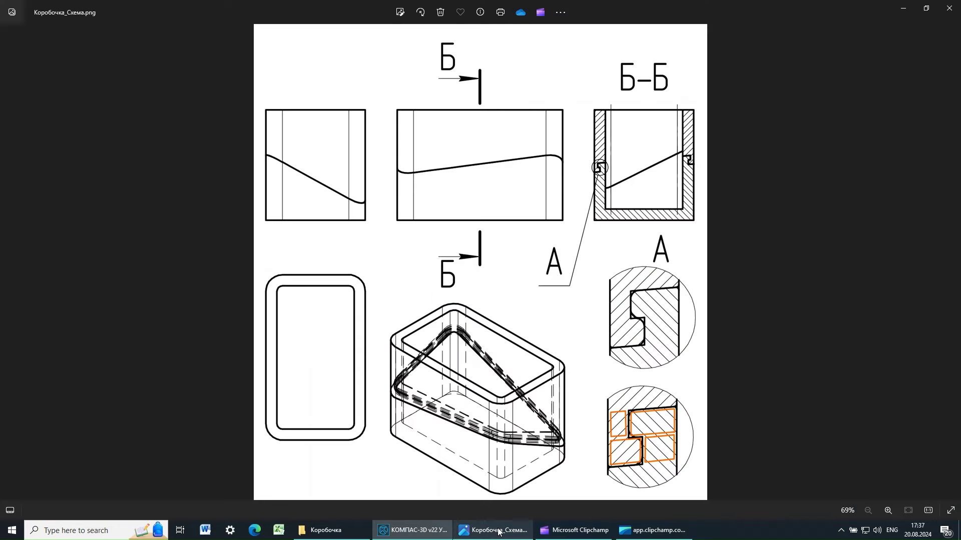
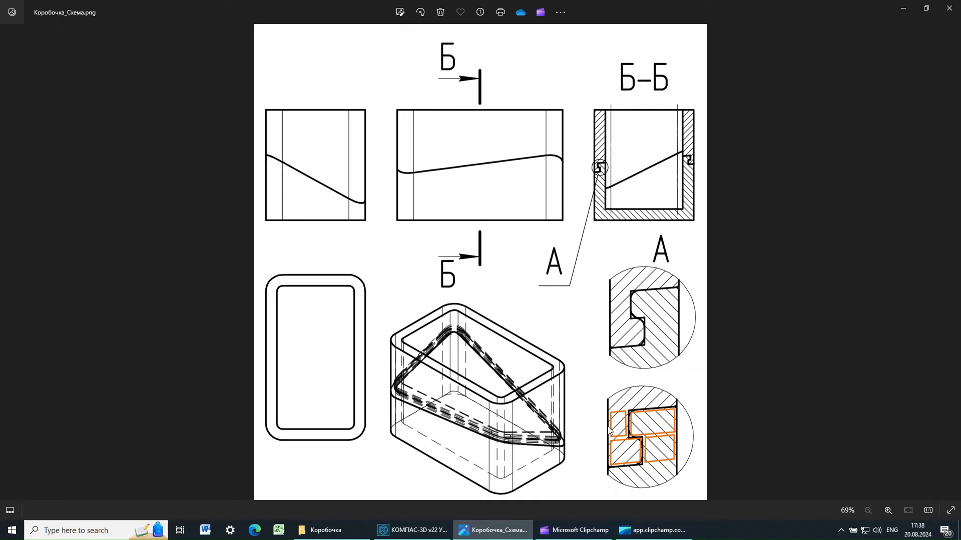
pyautogui.click(407, 531)
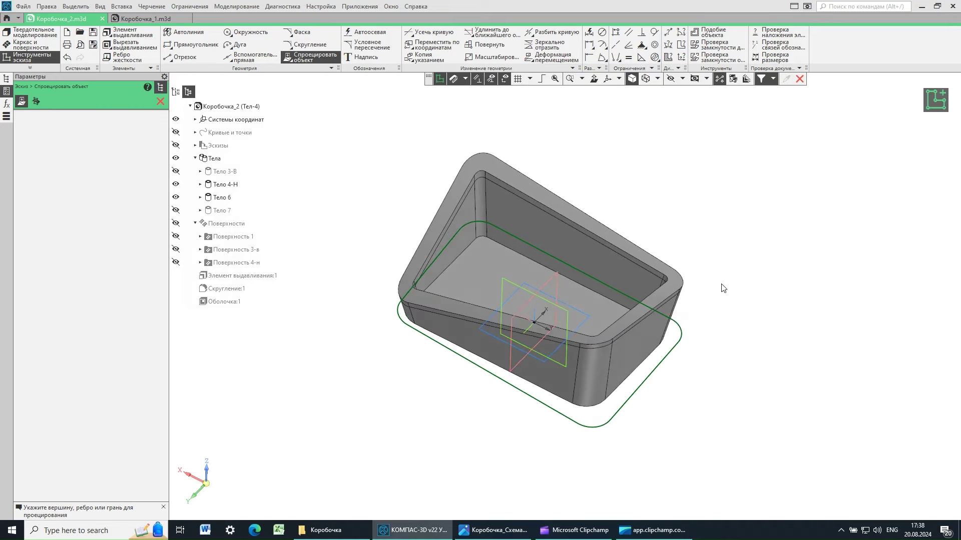
pyautogui.press('Escape')
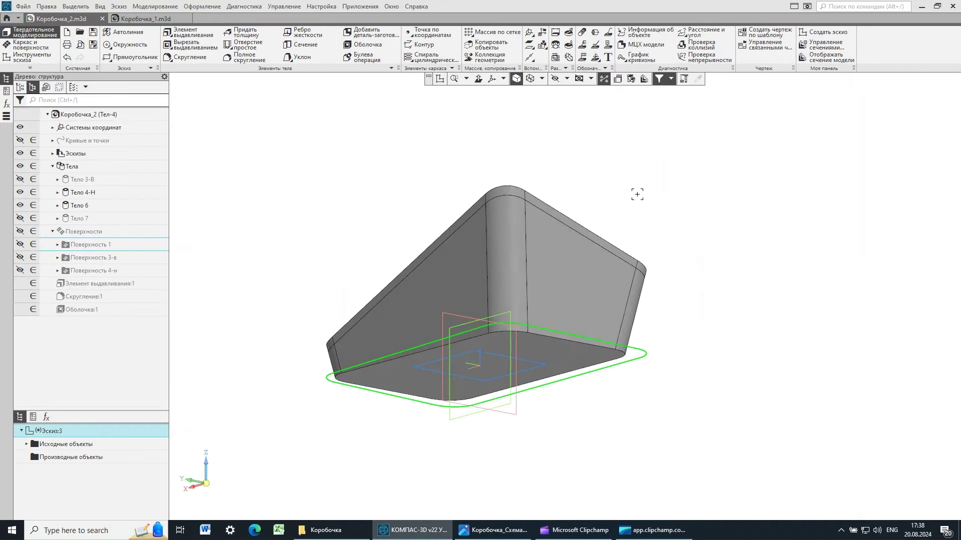
pyautogui.moveTo(635, 199); pyautogui.dragTo(637, 215, button='middle')
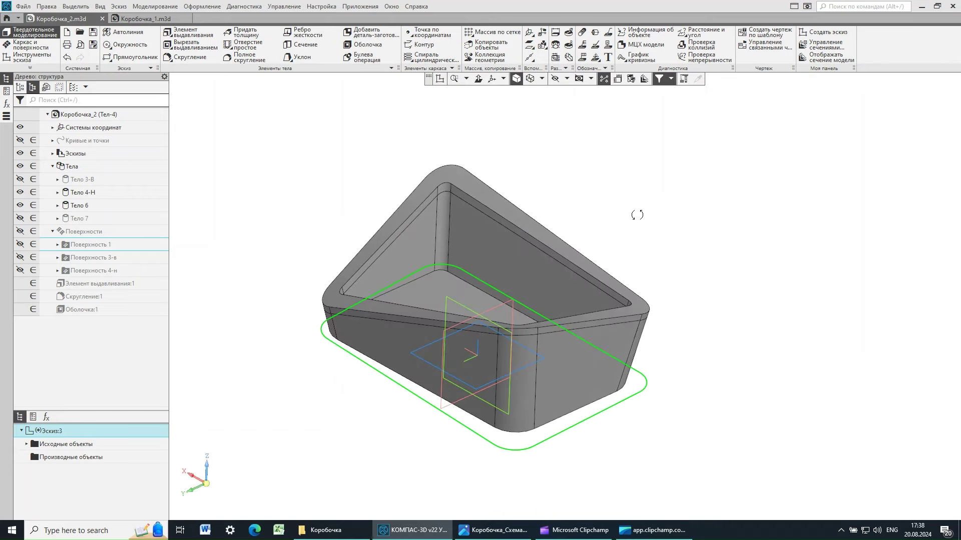
pyautogui.click(629, 269)
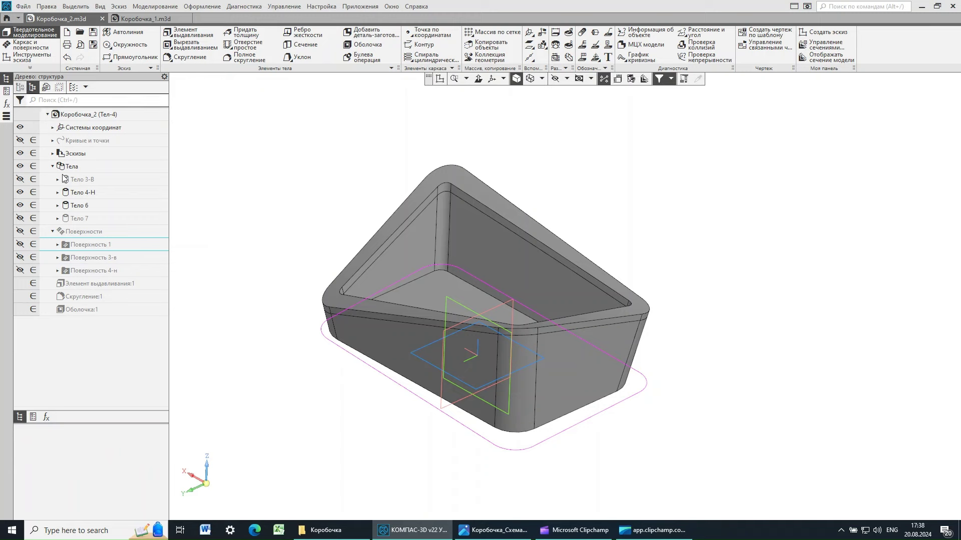
# Display the model tree as construction history and build a contour from the curves of Эскиз:3, hiding the source curves
pyautogui.click(19, 88)
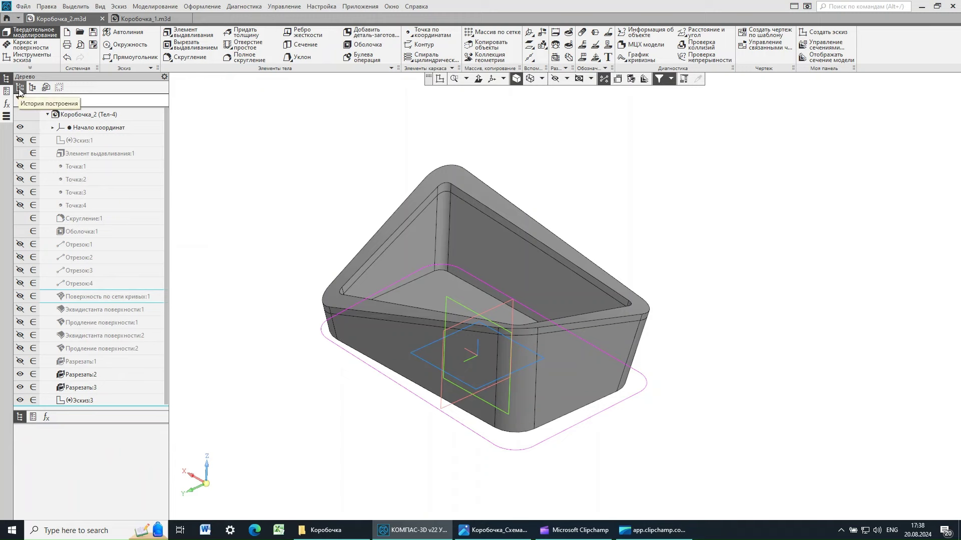
pyautogui.moveTo(82, 411); pyautogui.dragTo(82, 446)
pyautogui.click(79, 403)
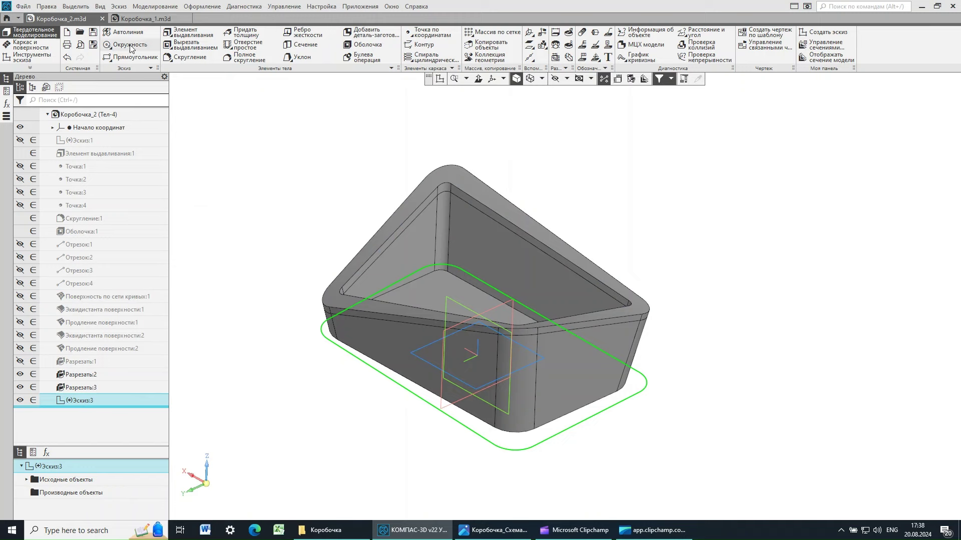
pyautogui.click(422, 46)
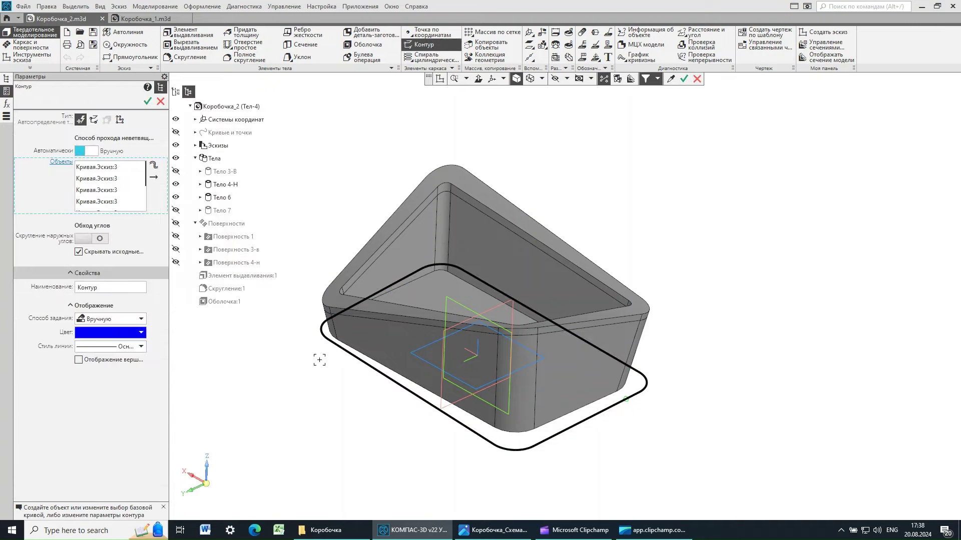
pyautogui.click(148, 101)
pyautogui.click(160, 101)
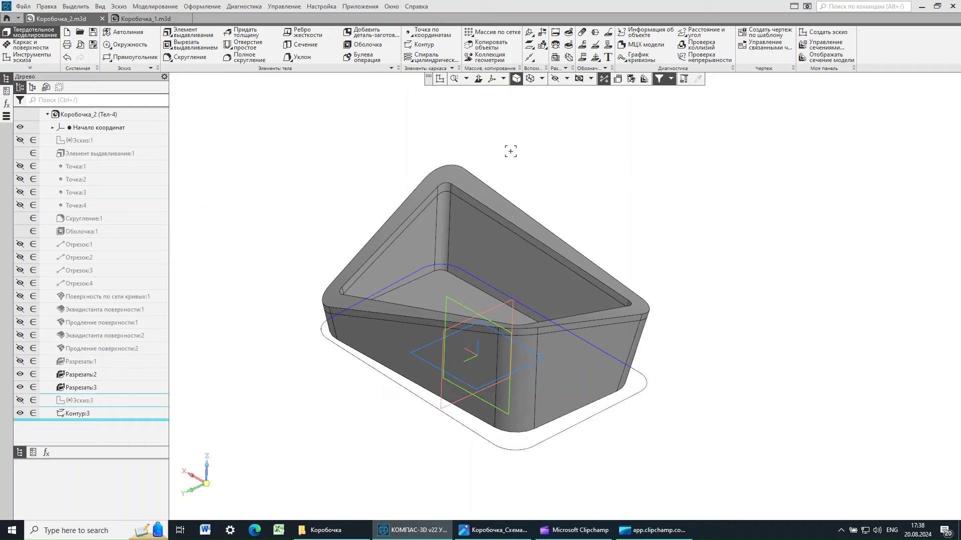
# Create an inward offset curve of Контур:3 at a distance of 3, directed along Ось X
pyautogui.click(22, 46)
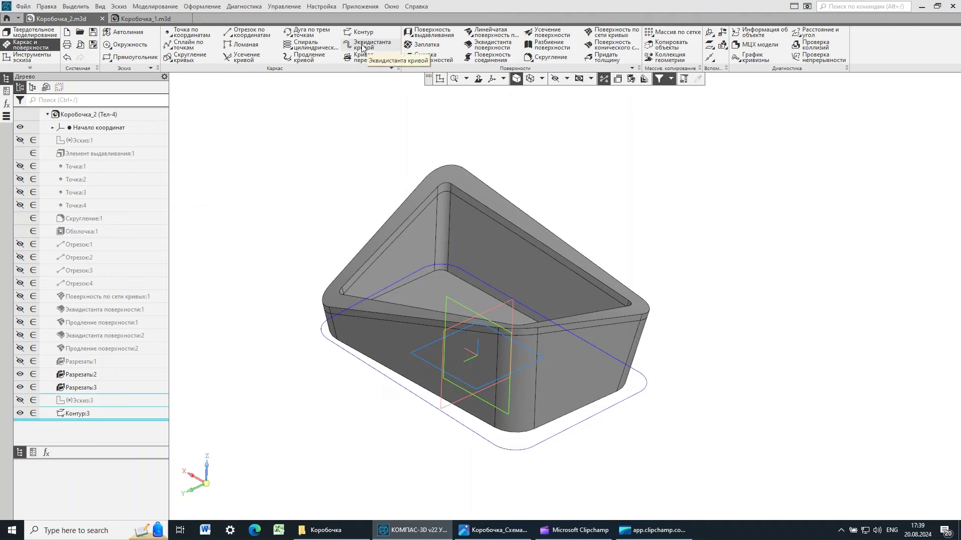
pyautogui.click(364, 46)
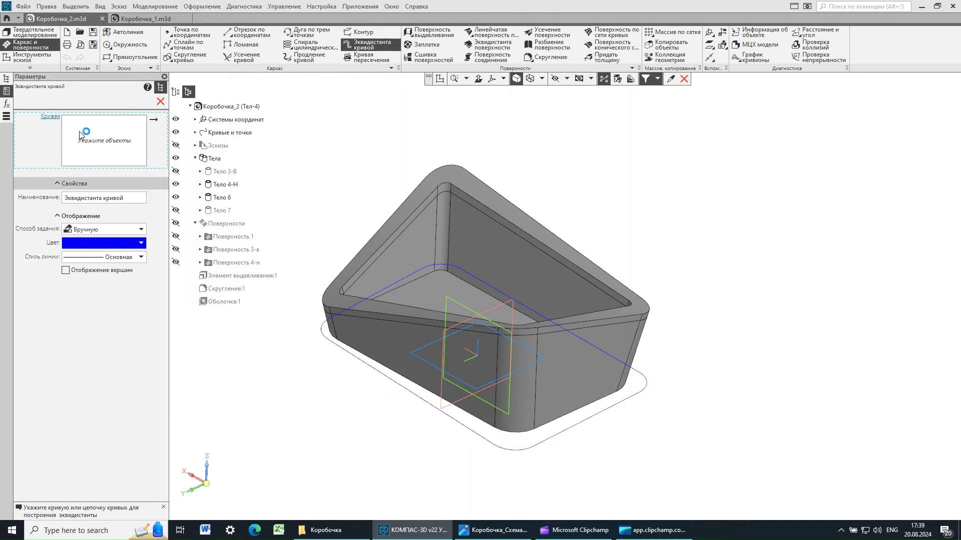
pyautogui.click(194, 133)
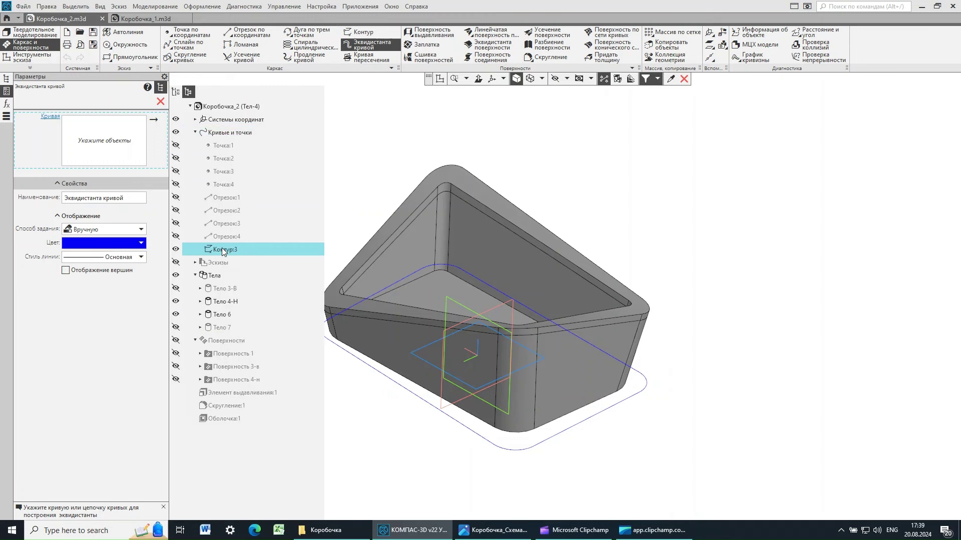
pyautogui.click(224, 250)
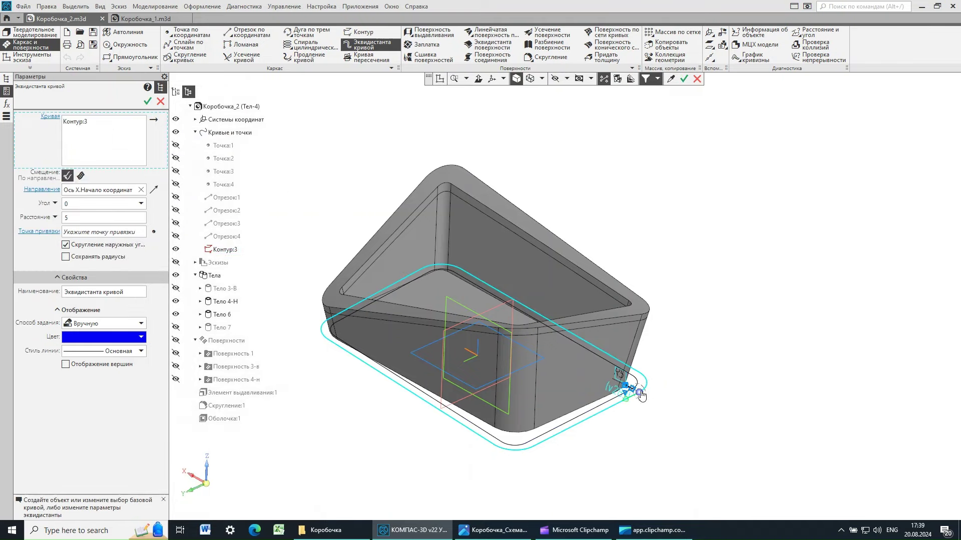
pyautogui.scroll(6, 640, 395)
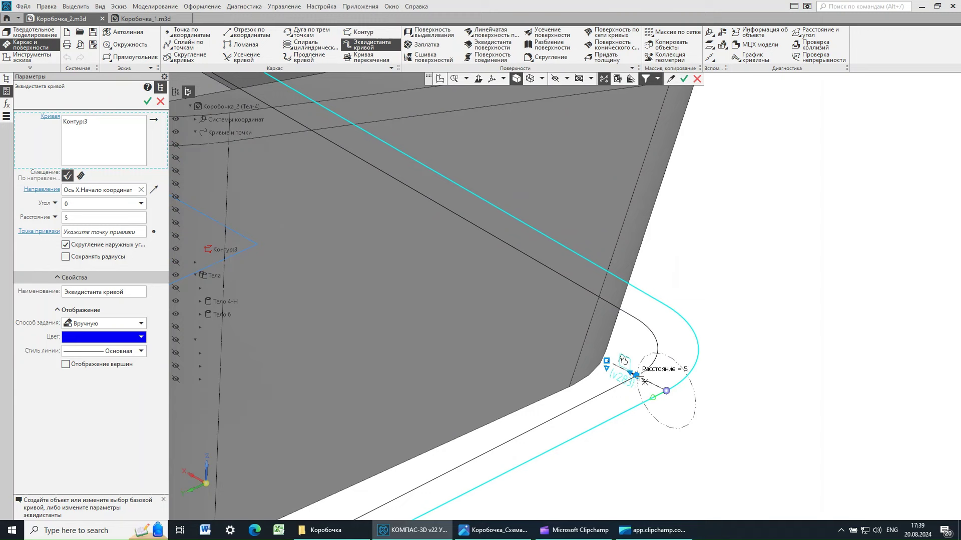
pyautogui.click(67, 219)
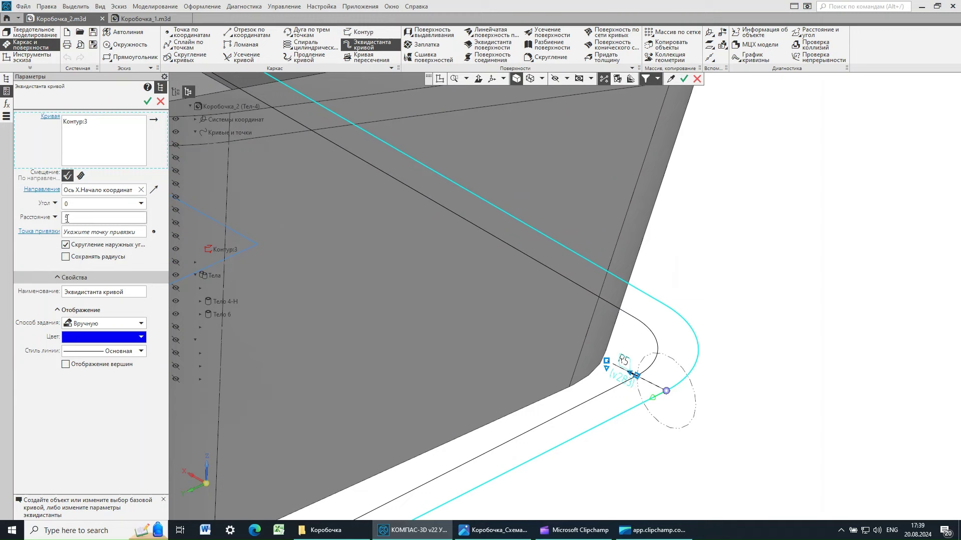
pyautogui.write('3')
pyautogui.click(147, 101)
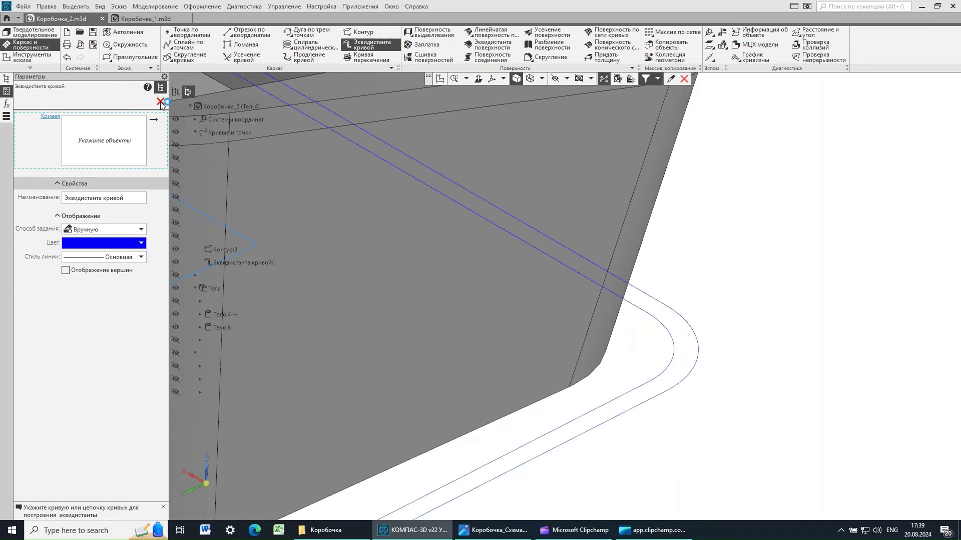
pyautogui.click(161, 102)
# Examine the offset curve around the box's base and compare it with the joint section in the Коробочка_Схема image
pyautogui.scroll(-5, 754, 282)
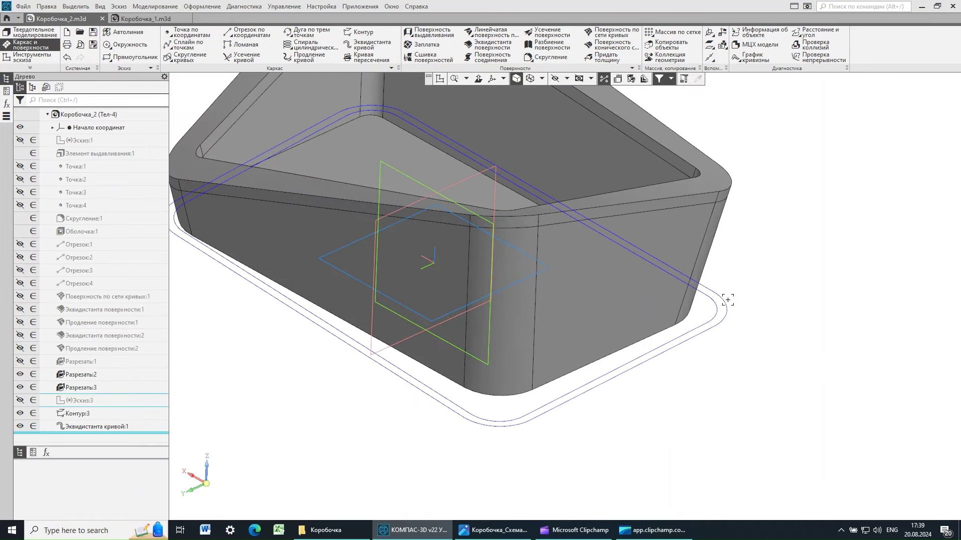
pyautogui.click(105, 427)
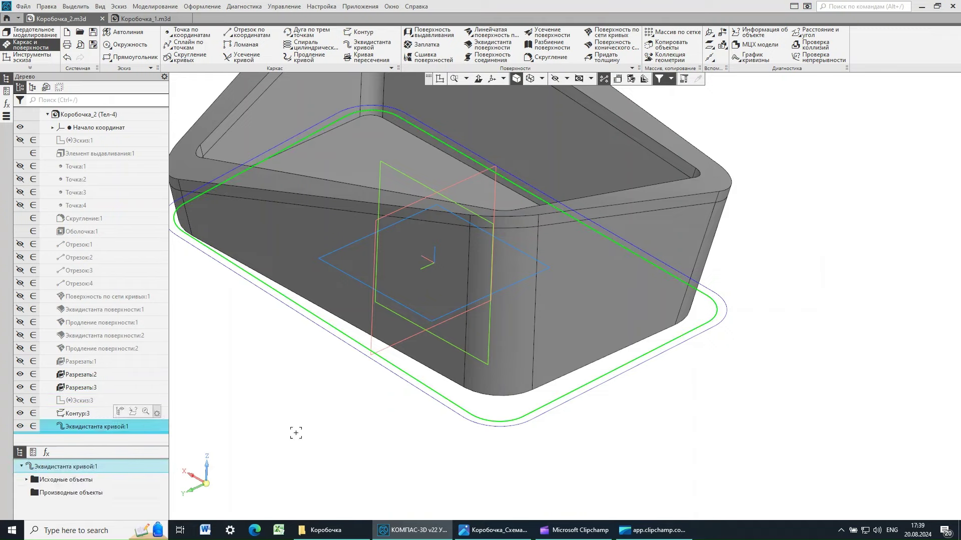
pyautogui.moveTo(600, 447); pyautogui.dragTo(582, 439, button='middle')
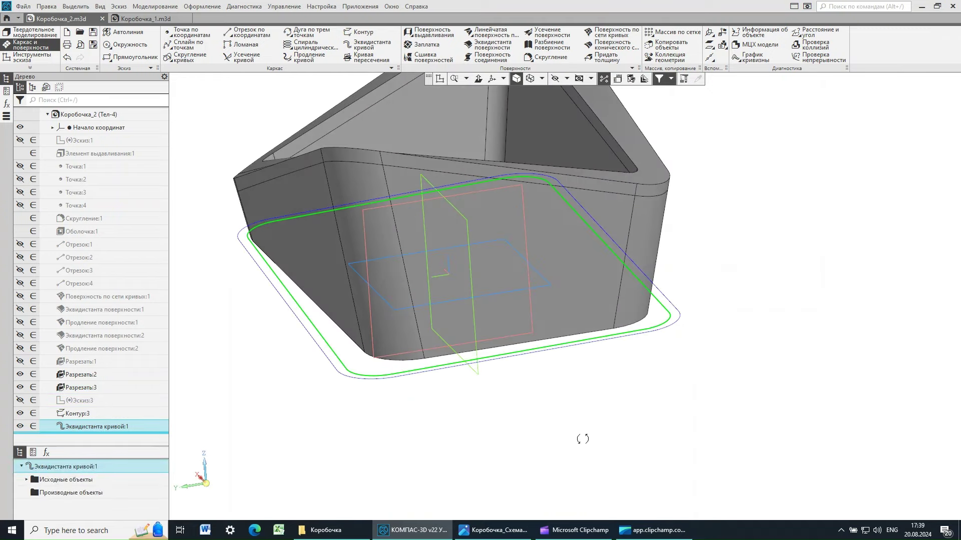
pyautogui.moveTo(477, 472); pyautogui.dragTo(469, 458, button='middle')
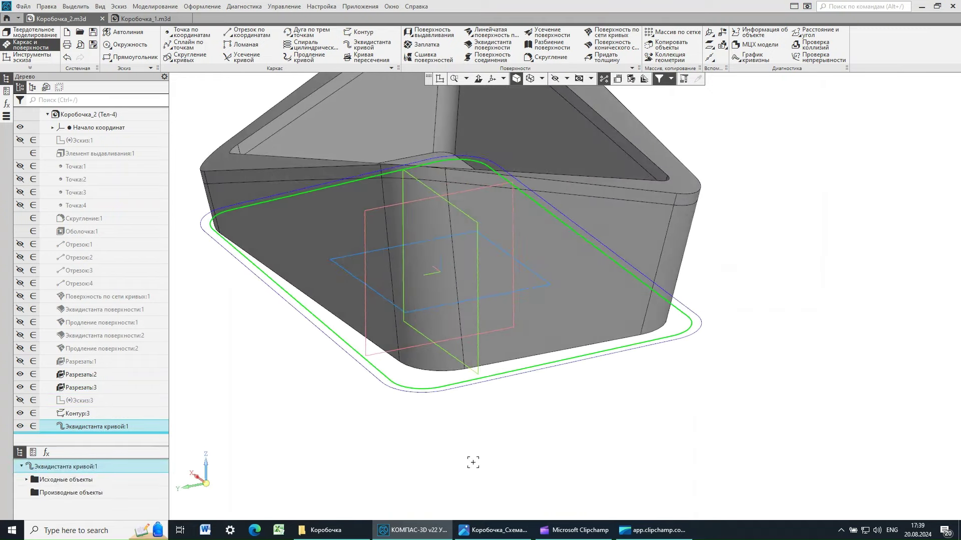
pyautogui.click(495, 530)
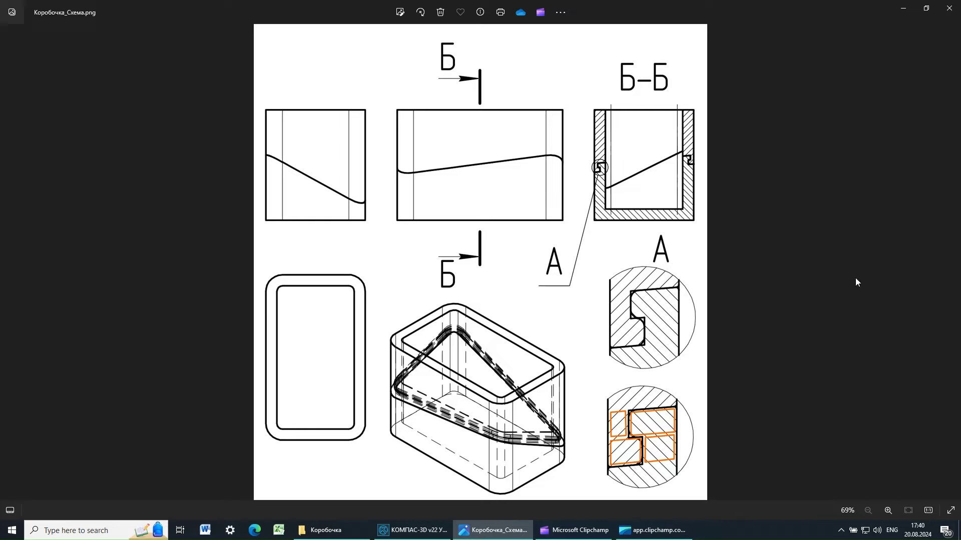
pyautogui.click(416, 530)
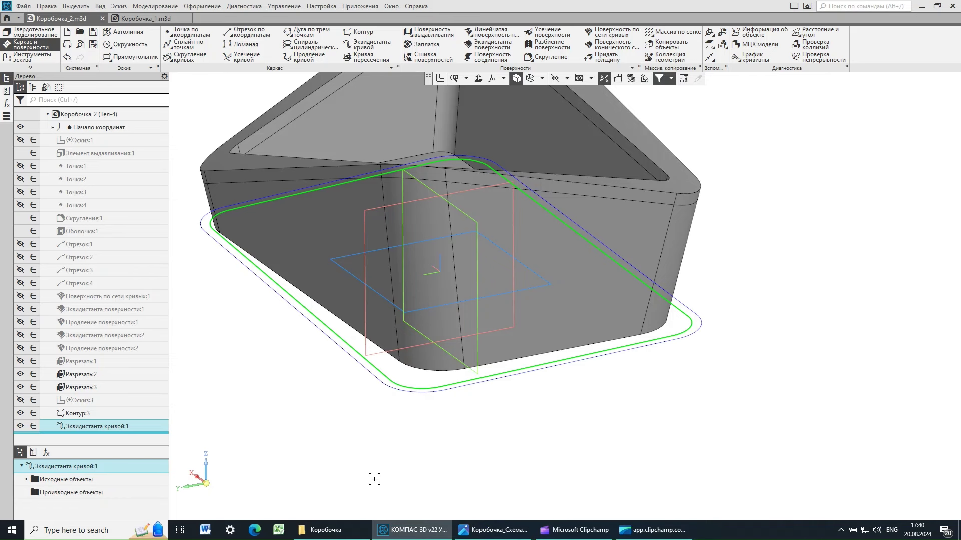
pyautogui.click(301, 447)
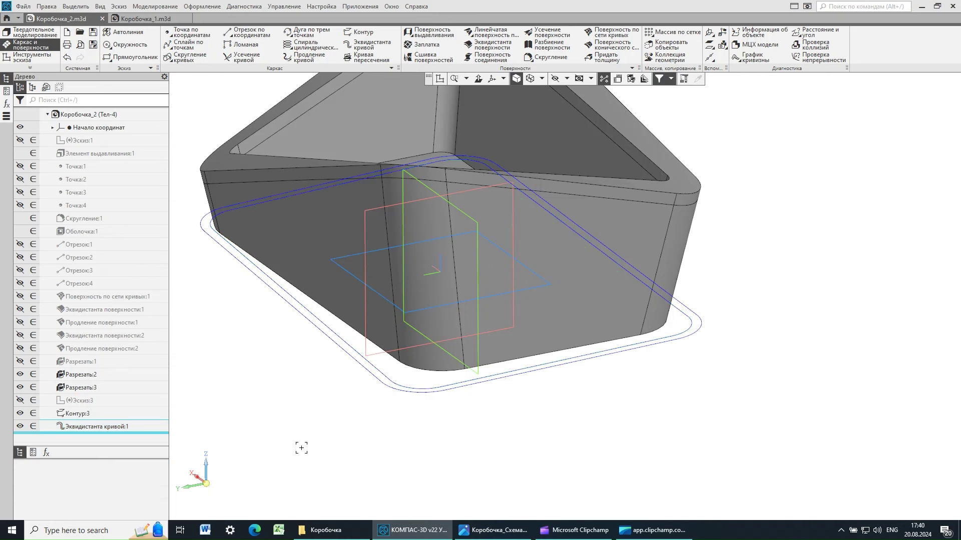
# Start an extruded surface from Эквидистанта кривой:1, directed along Ось Z
pyautogui.click(79, 428)
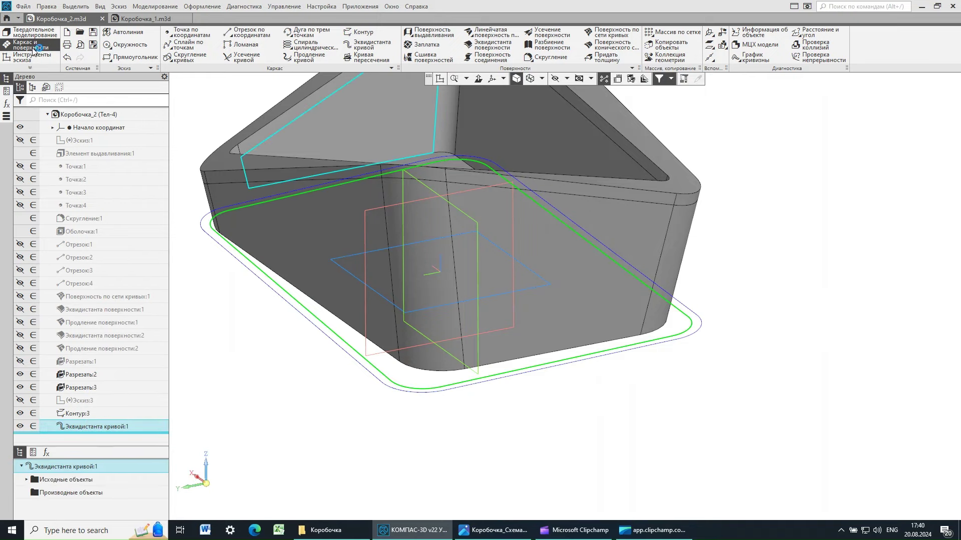
pyautogui.click(423, 35)
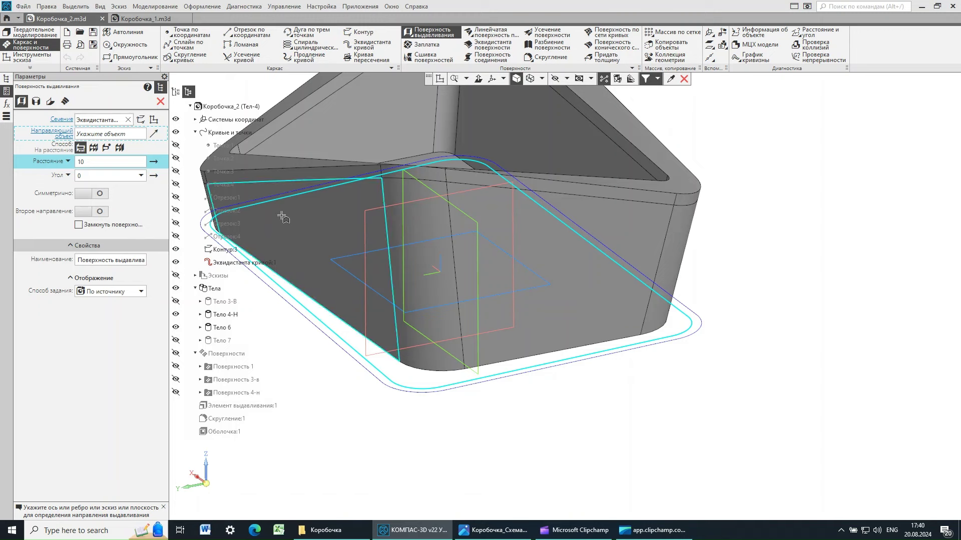
pyautogui.keyDown('shift'); pyautogui.moveTo(369, 393); pyautogui.dragTo(482, 424, button='middle'); pyautogui.keyUp('shift')
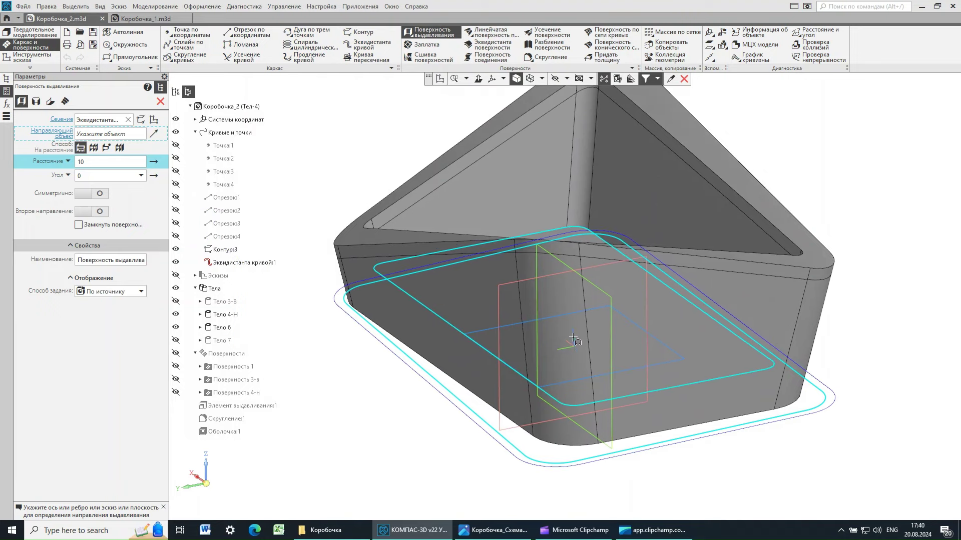
pyautogui.click(195, 119)
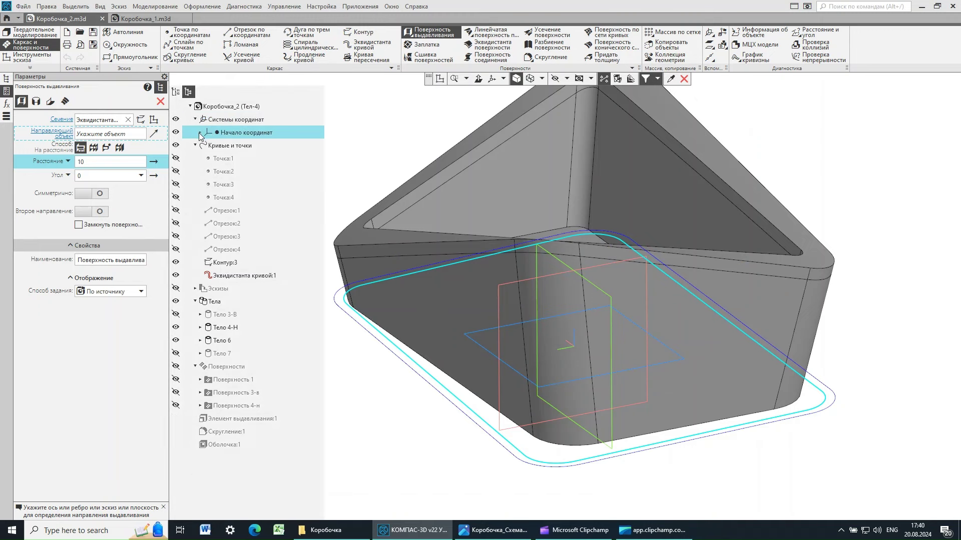
pyautogui.click(200, 133)
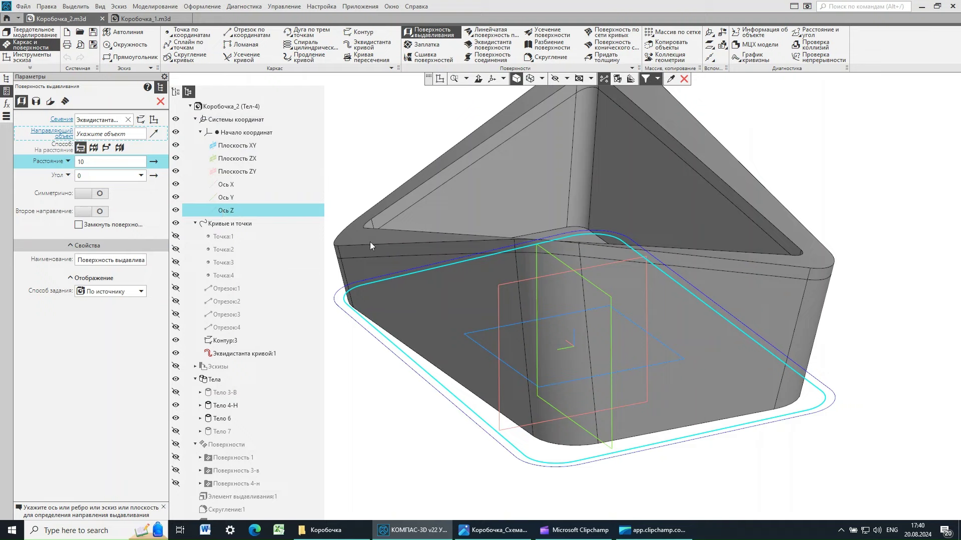
pyautogui.click(560, 426)
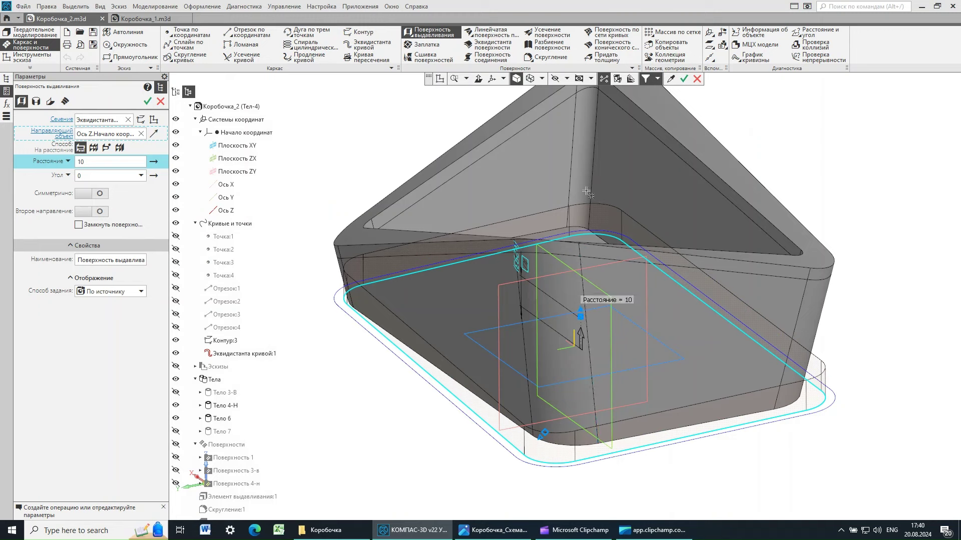
# Set the surface's extrusion distance to 150 and create it through the whole box height
pyautogui.write('13')
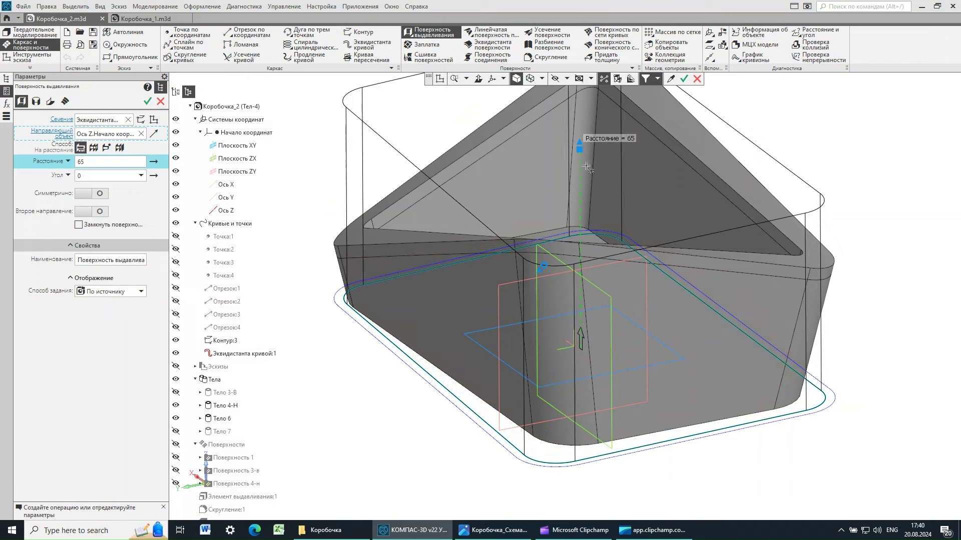
pyautogui.moveTo(645, 172); pyautogui.dragTo(450, 290, button='middle')
pyautogui.scroll(-3, 382, 306)
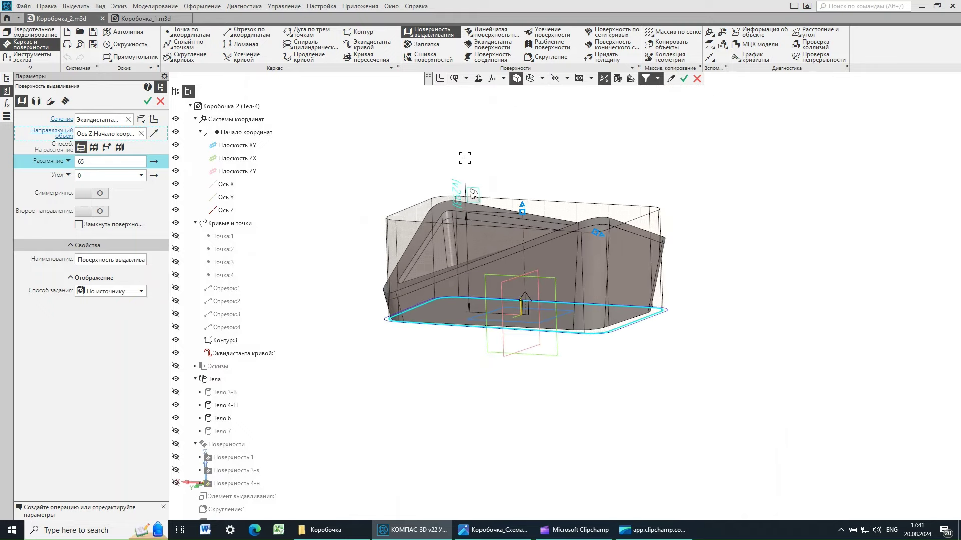
pyautogui.doubleClick(127, 161)
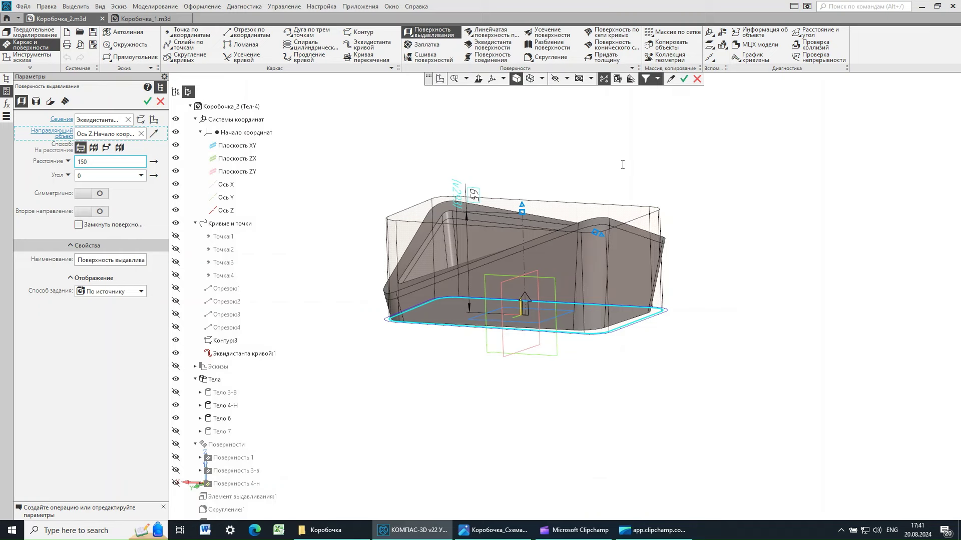
pyautogui.press('Tab')
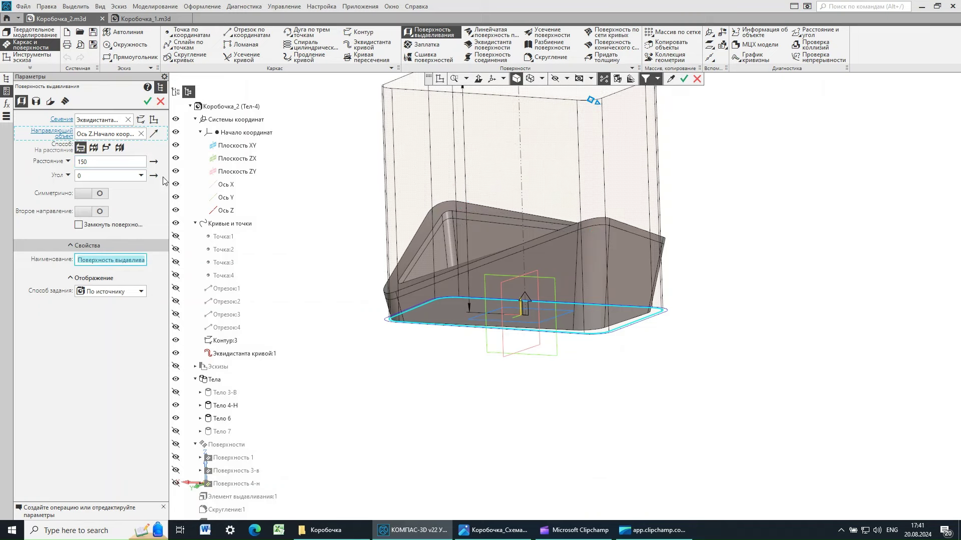
pyautogui.click(148, 102)
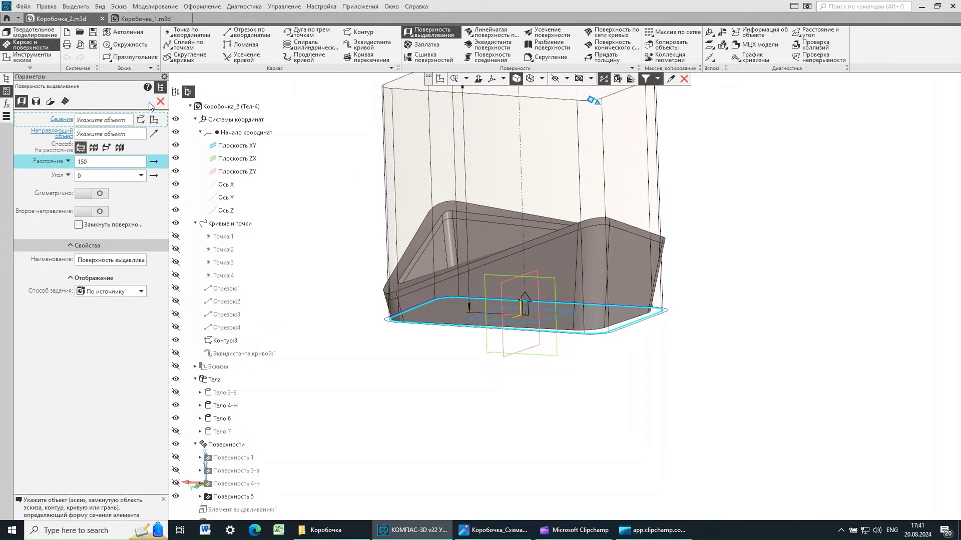
pyautogui.click(160, 103)
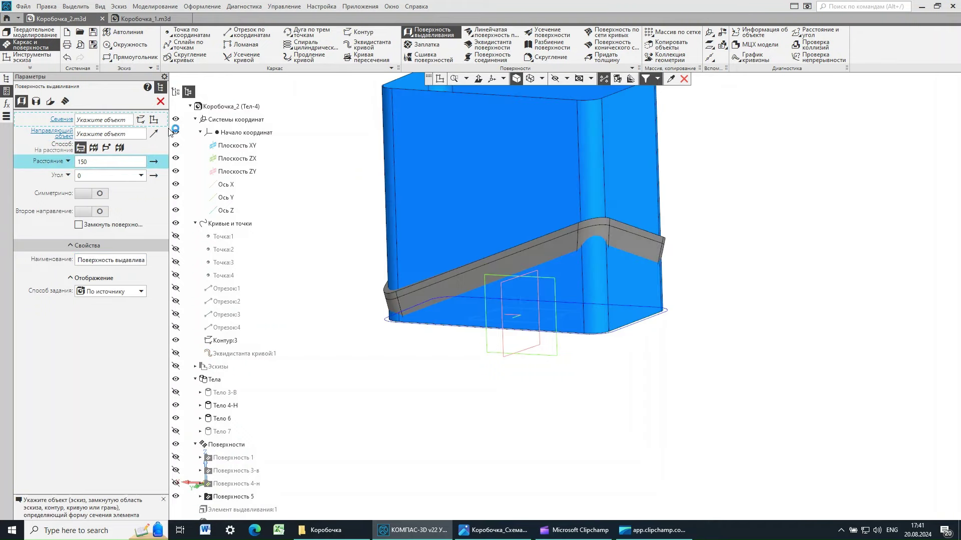
pyautogui.moveTo(738, 269); pyautogui.dragTo(715, 285, button='middle')
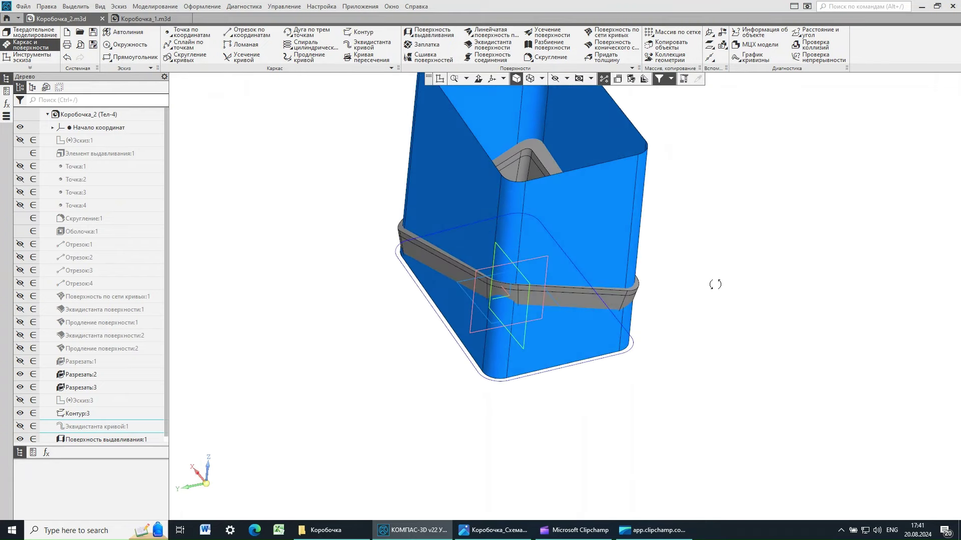
# Consult the joint detail in the Коробочка_Схема image, and display the model tree by structure with the coordinate systems and curves groups collapsed
pyautogui.click(492, 530)
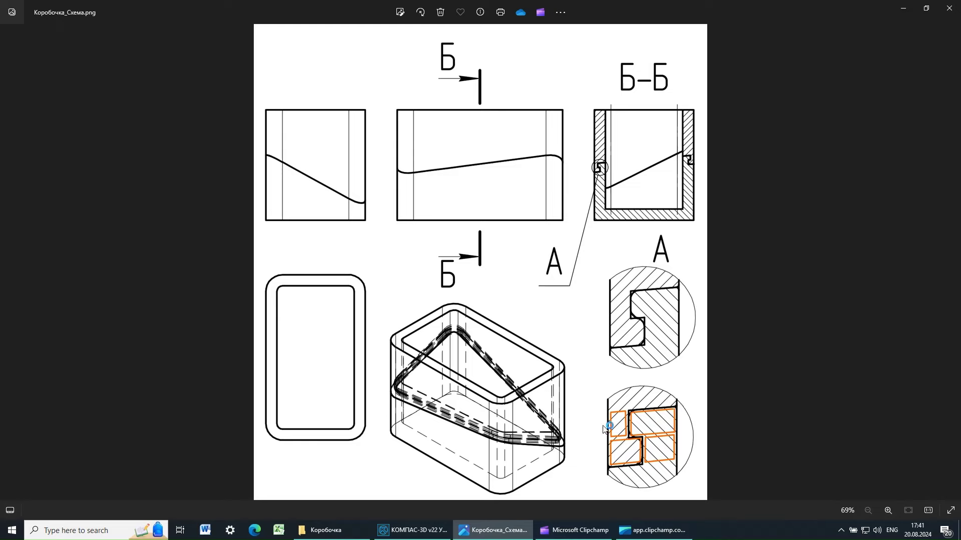
pyautogui.click(413, 530)
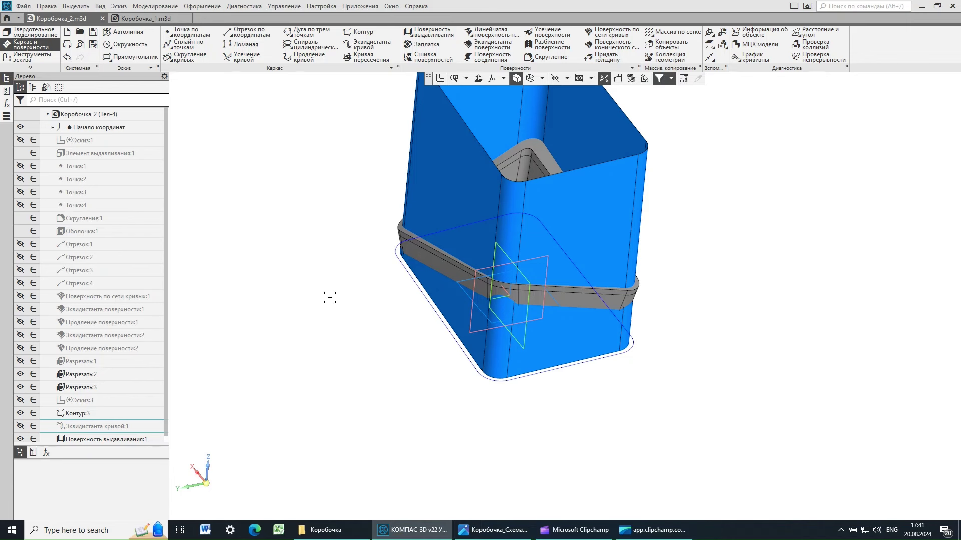
pyautogui.click(30, 88)
pyautogui.click(31, 88)
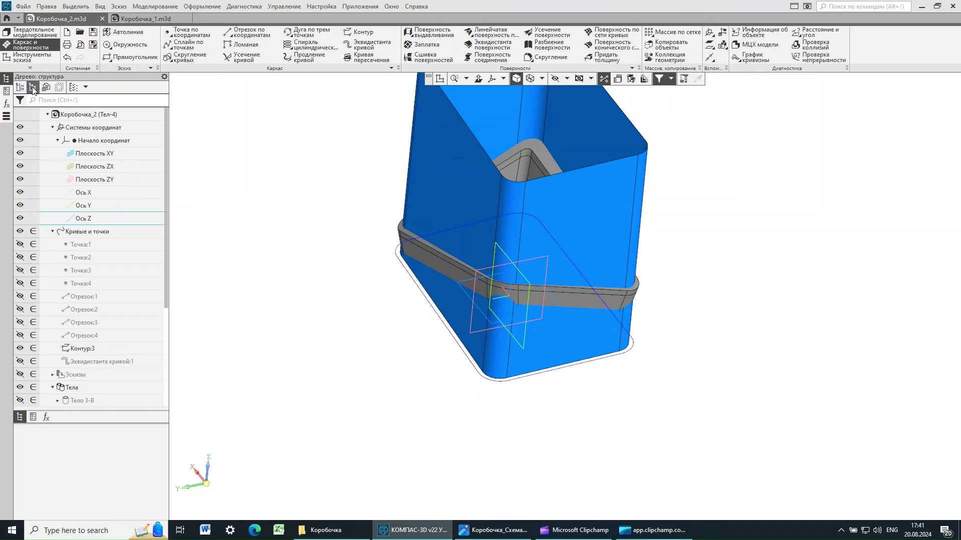
pyautogui.click(53, 127)
pyautogui.click(53, 140)
pyautogui.click(52, 140)
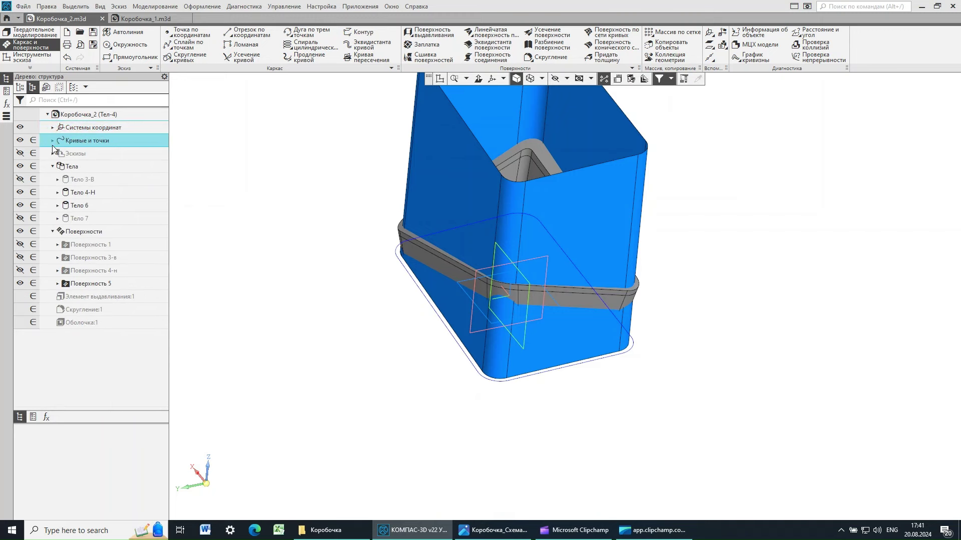
# Rename the extruded surface Поверхность 5 as Поверхность 5-в
pyautogui.click(70, 270)
pyautogui.click(83, 297)
pyautogui.click(82, 285)
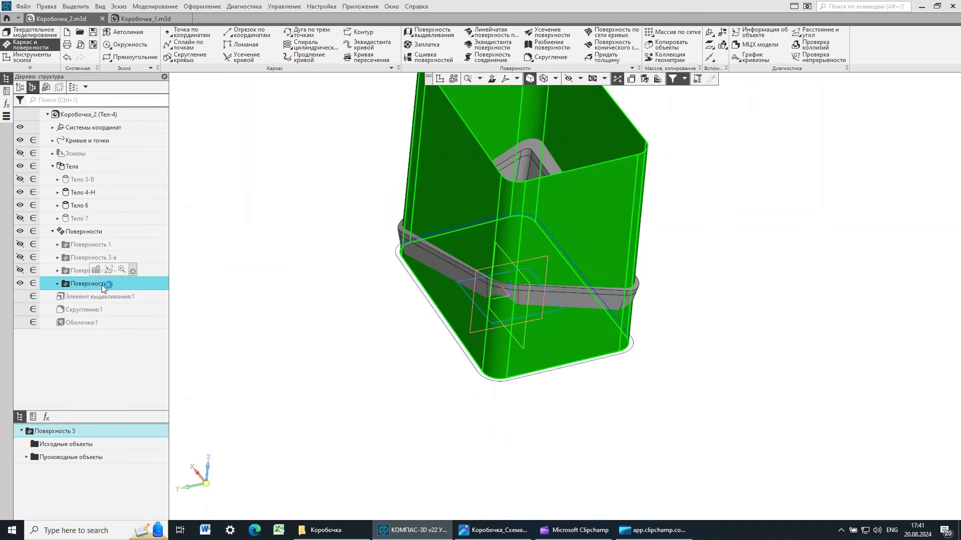
pyautogui.click(101, 284)
pyautogui.click(119, 283)
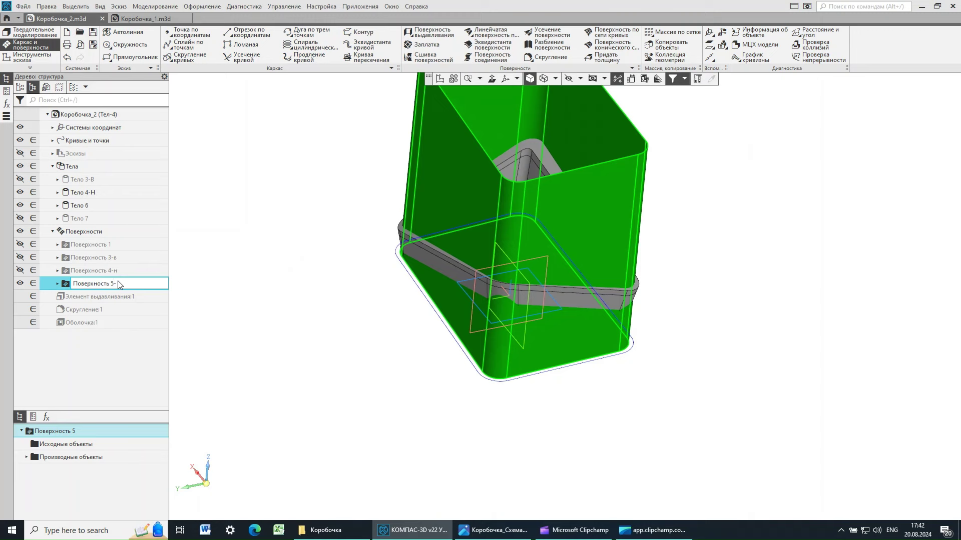
pyautogui.write('-')
pyautogui.hotkey('alt', 'shift')
pyautogui.write('в')
pyautogui.press('Return')
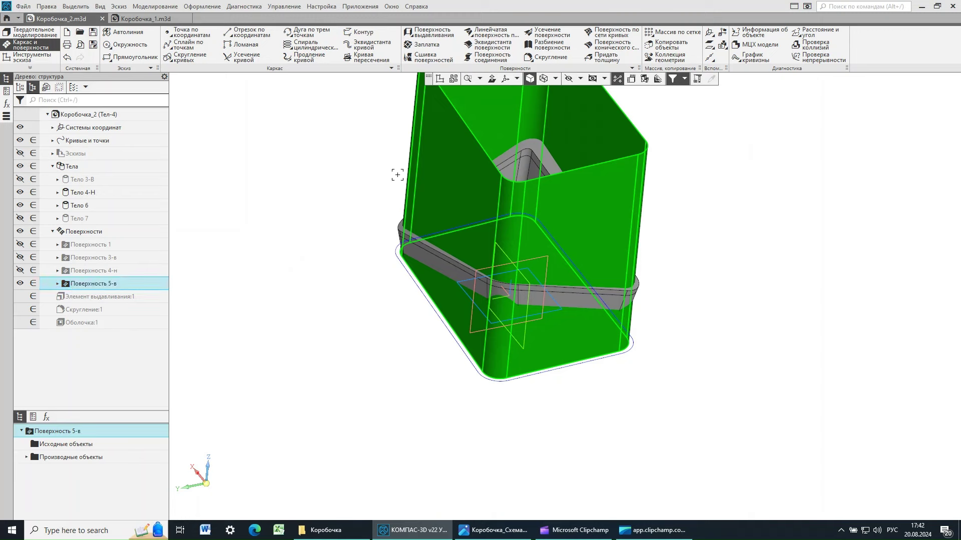
pyautogui.click(331, 189)
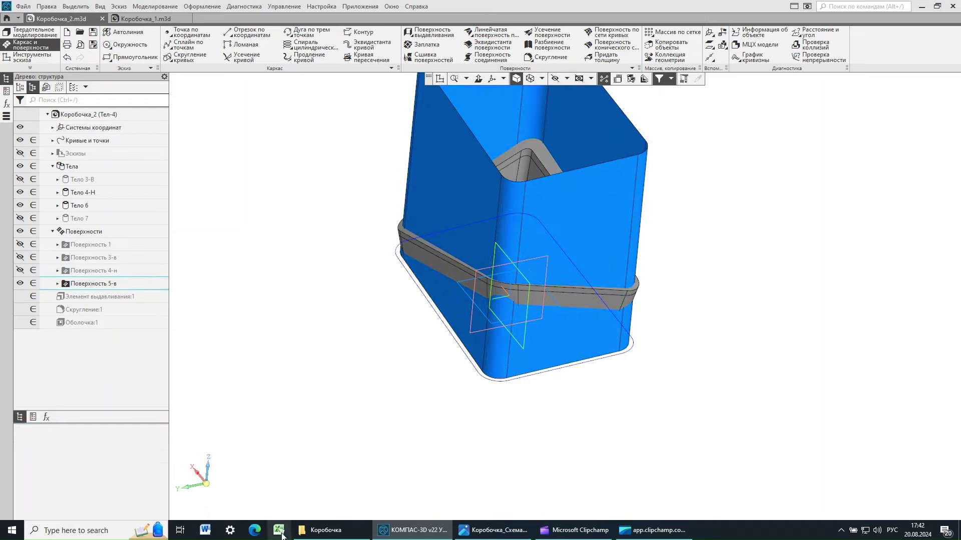
# Consult the joint detail in the Коробочка_Схема image, and hide Поверхность 5-в in the model
pyautogui.moveTo(390, 331); pyautogui.dragTo(524, 416, button='middle')
pyautogui.moveTo(570, 454); pyautogui.dragTo(578, 446, button='middle')
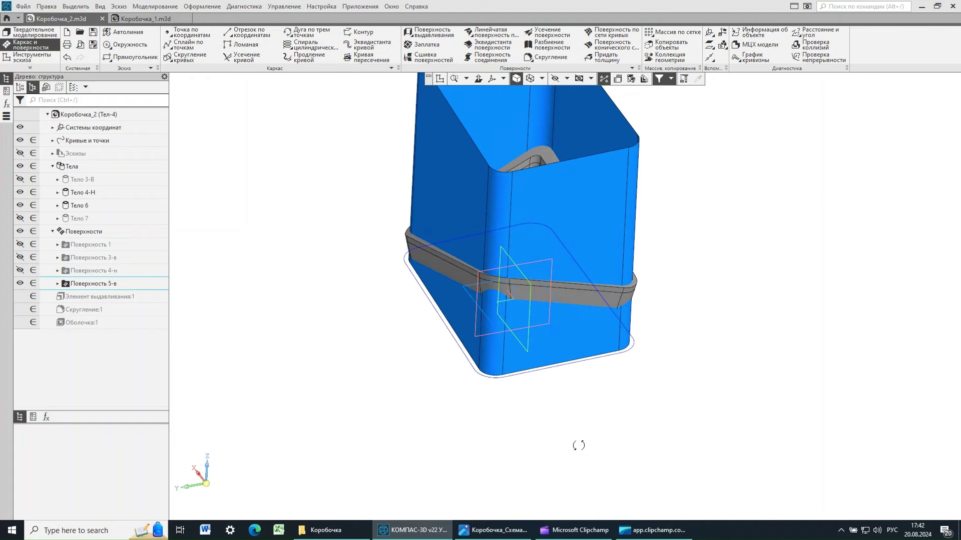
pyautogui.click(504, 533)
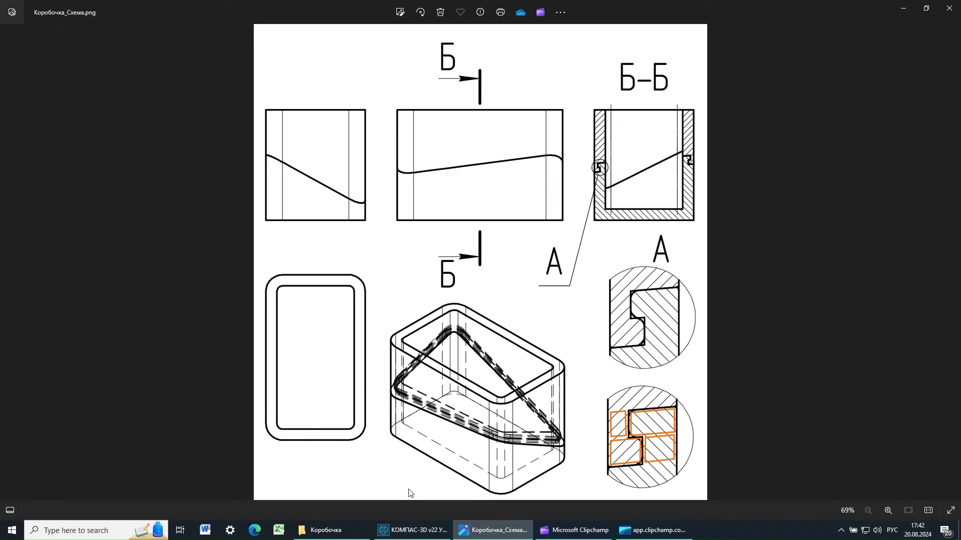
pyautogui.click(400, 530)
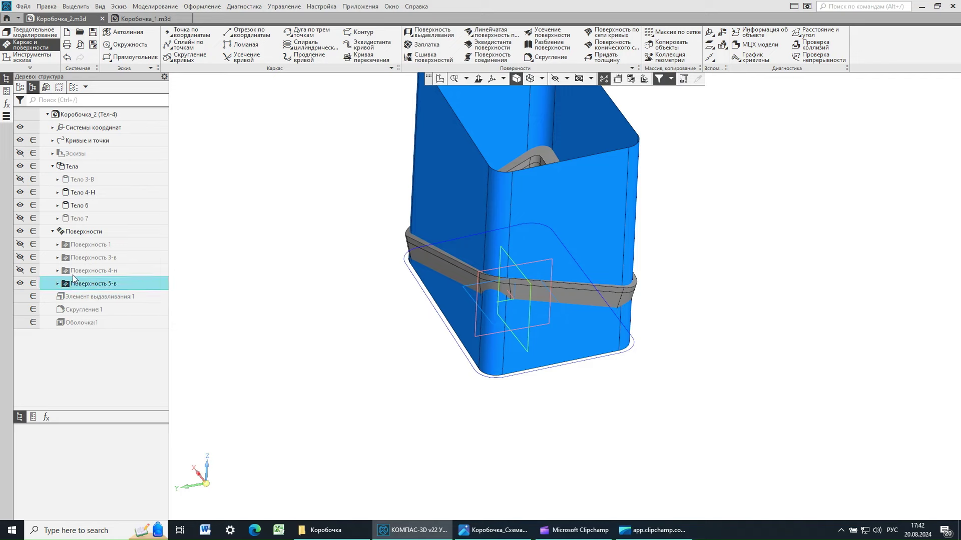
pyautogui.click(21, 89)
pyautogui.click(20, 283)
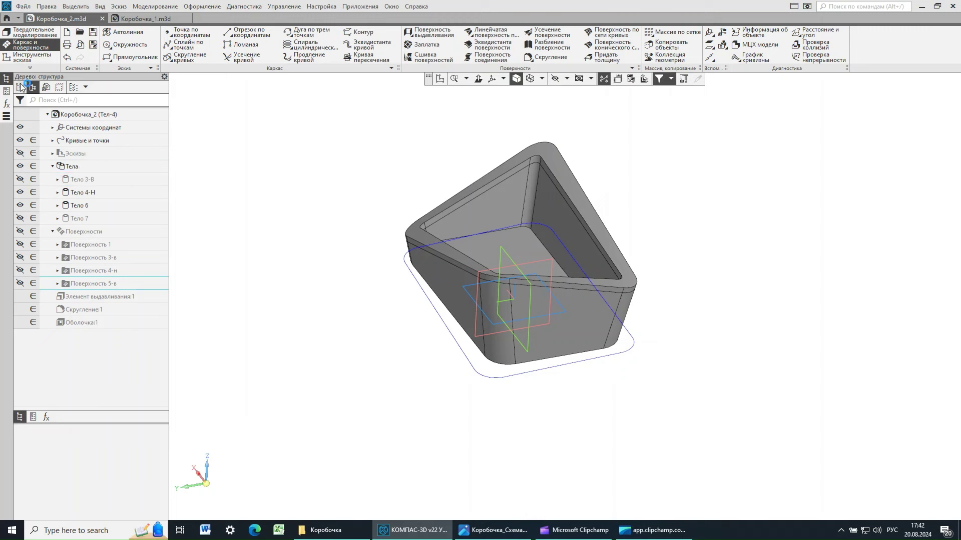
# Create an offset curve from Контур:3 at a distance of 5, directed along Ось X
pyautogui.click(21, 88)
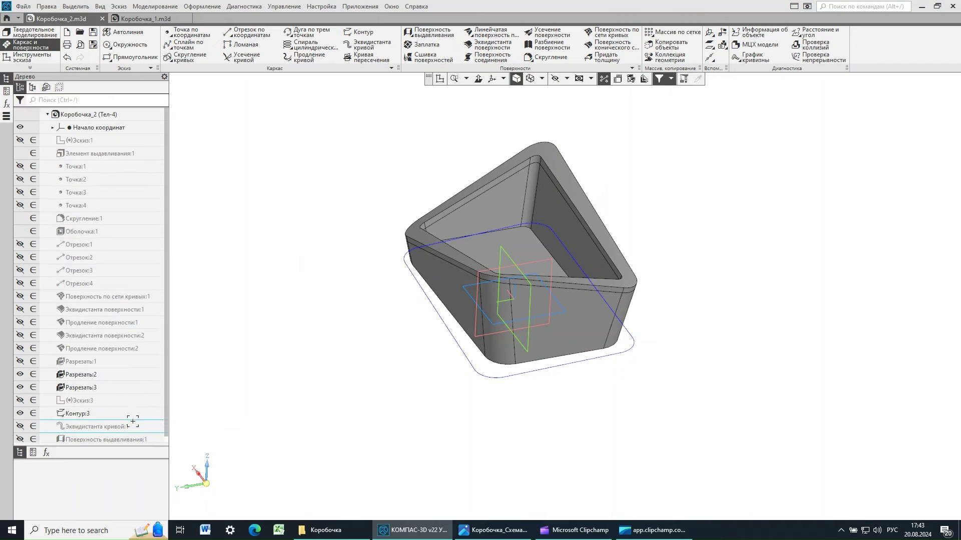
pyautogui.click(78, 414)
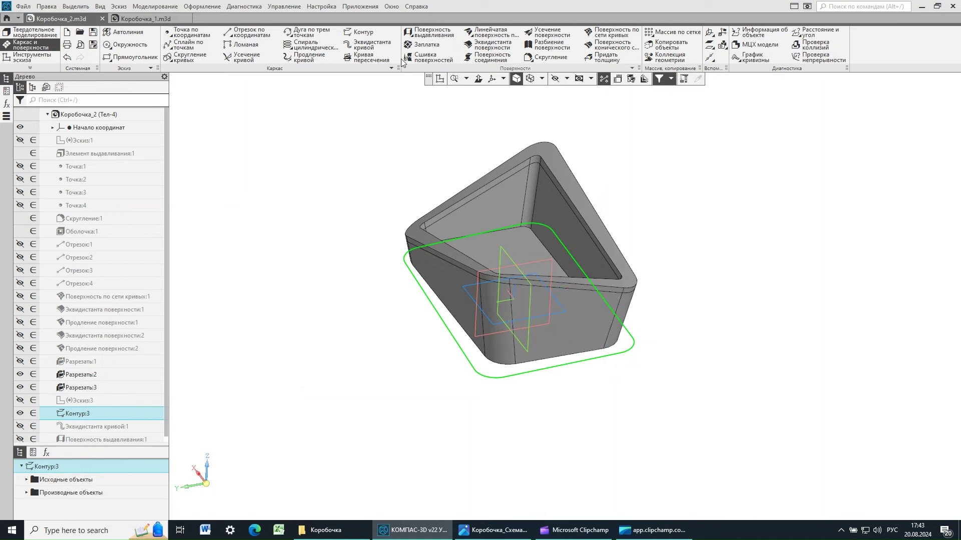
pyautogui.click(118, 35)
pyautogui.click(365, 46)
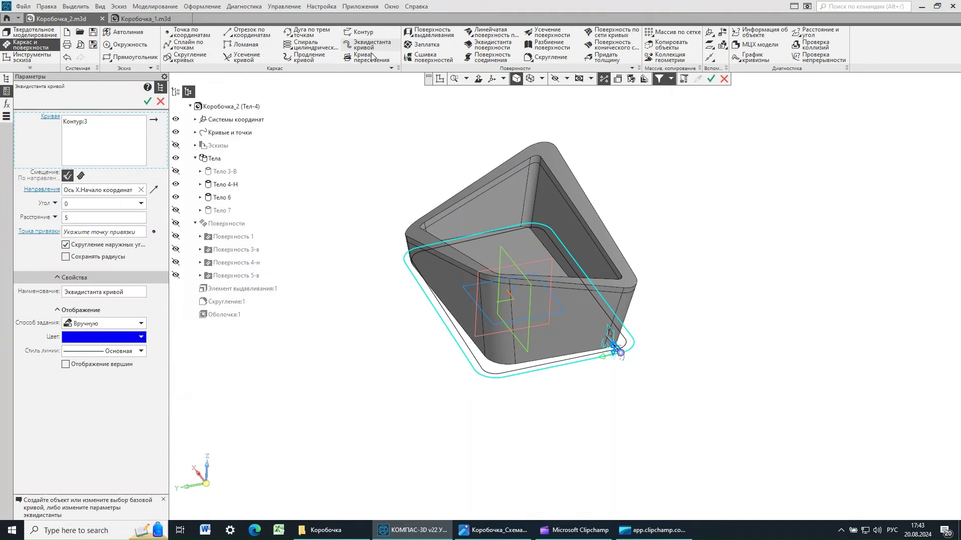
pyautogui.scroll(5, 614, 351)
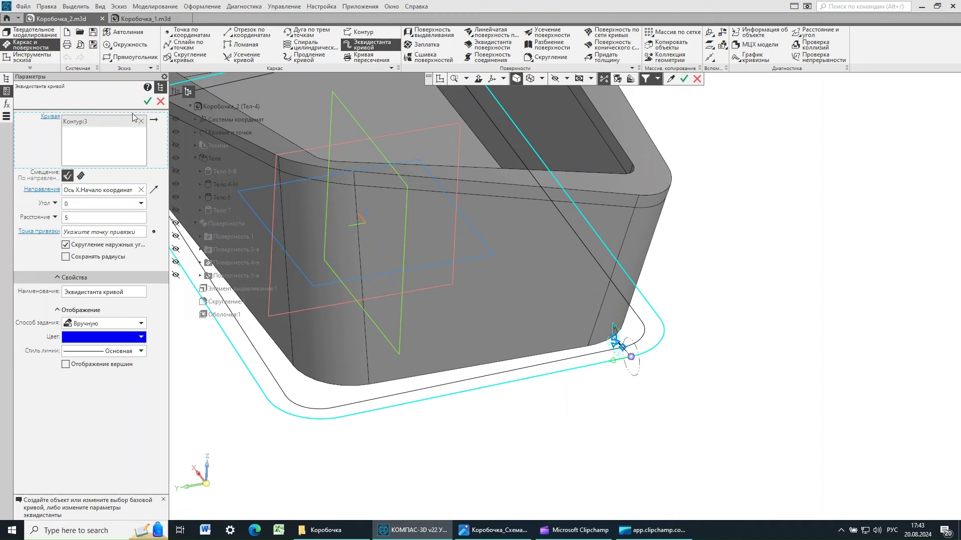
pyautogui.click(147, 102)
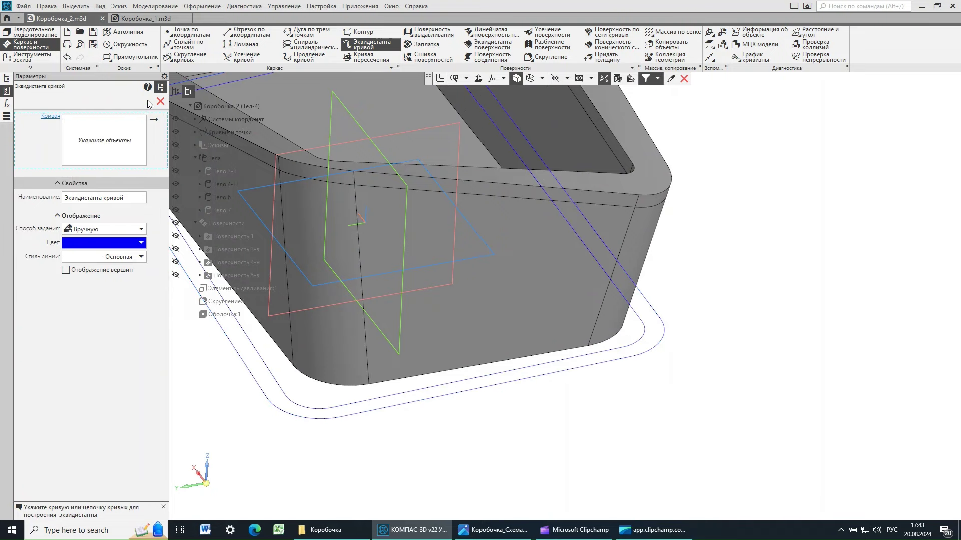
pyautogui.click(160, 102)
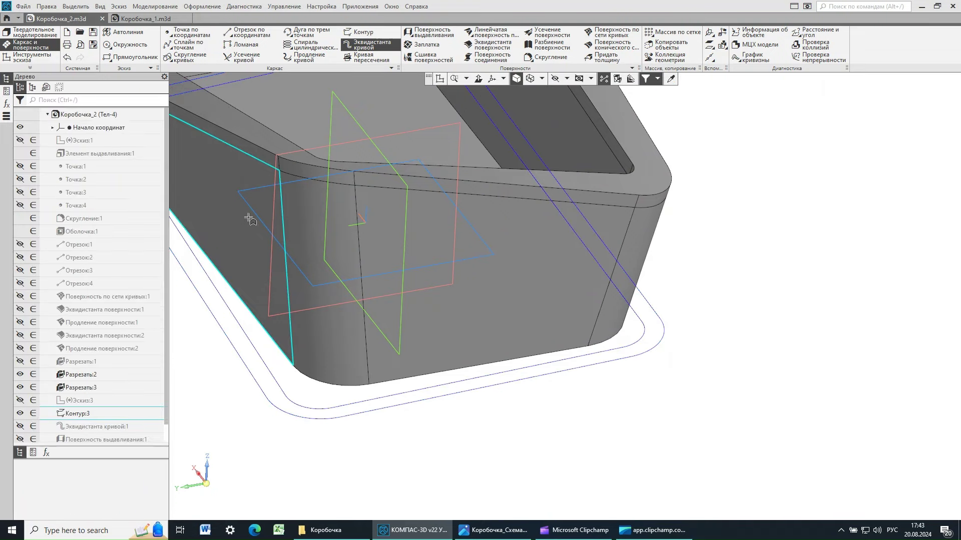
# Compare the positions of Эквидистанта кривой:1 and Эквидистанта кривой:2 around the box base
pyautogui.scroll(-1, 127, 418)
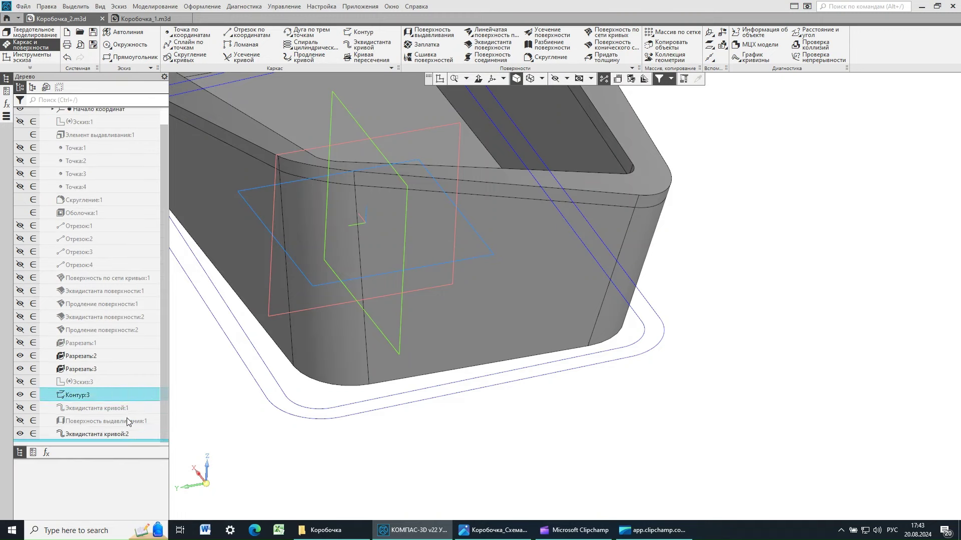
pyautogui.click(106, 433)
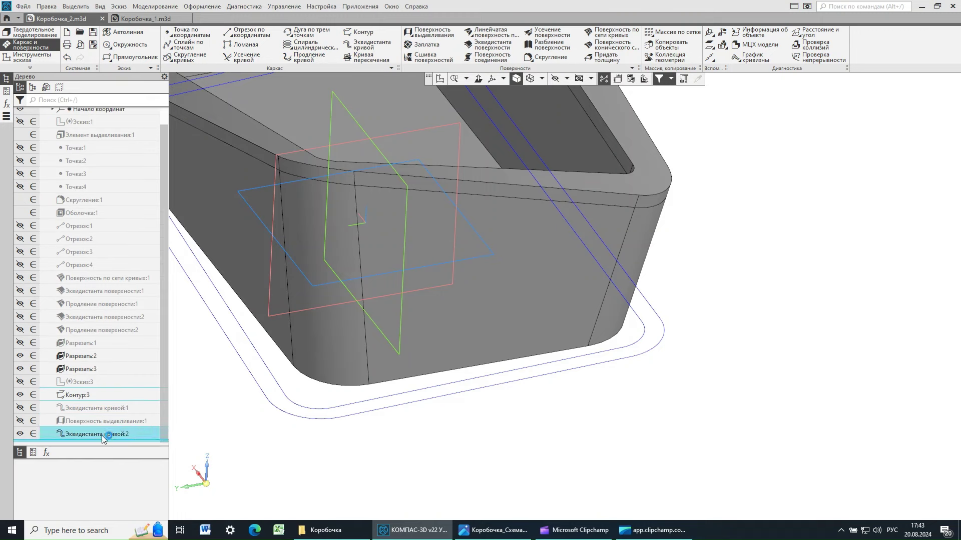
pyautogui.click(74, 407)
pyautogui.keyDown('ctrl'); pyautogui.click(76, 433); pyautogui.keyUp('ctrl')
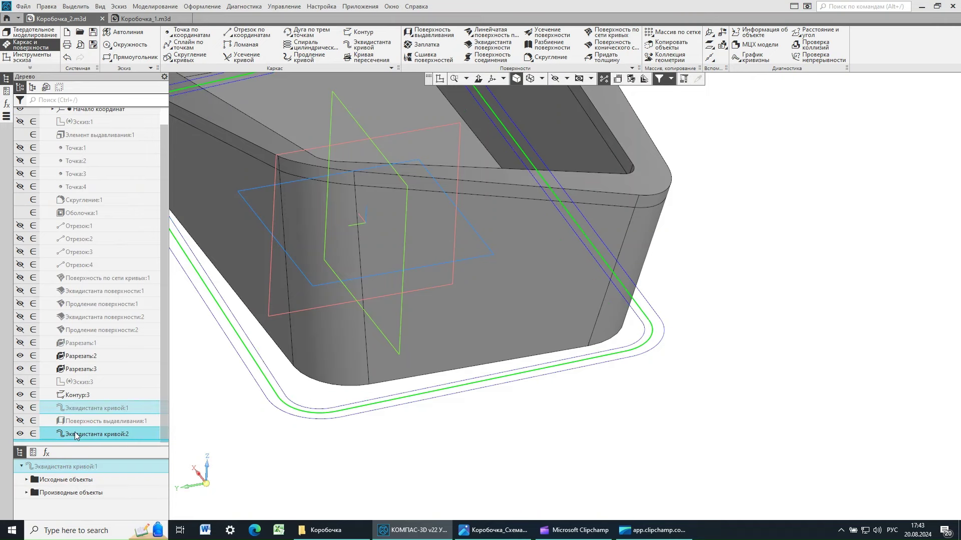
pyautogui.click(75, 435)
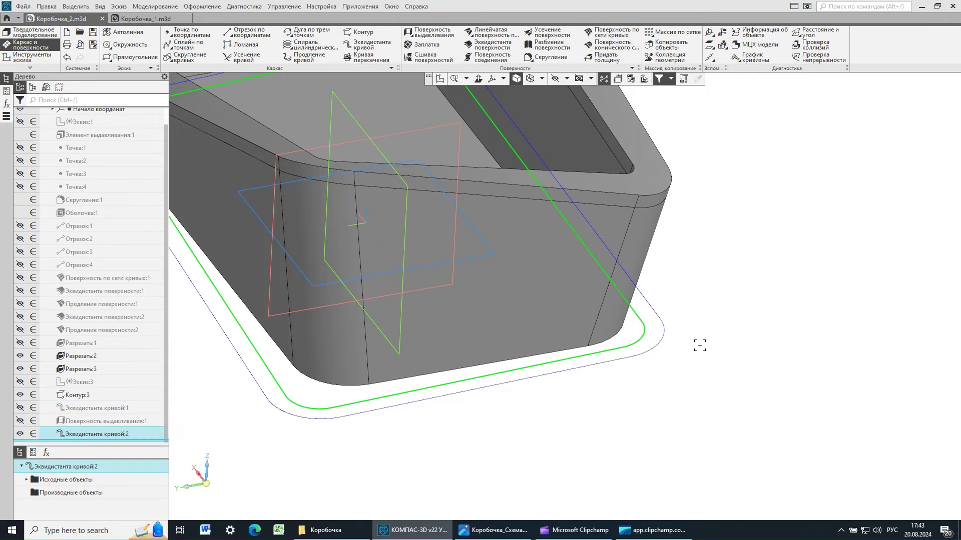
pyautogui.click(665, 390)
pyautogui.scroll(-5, 665, 390)
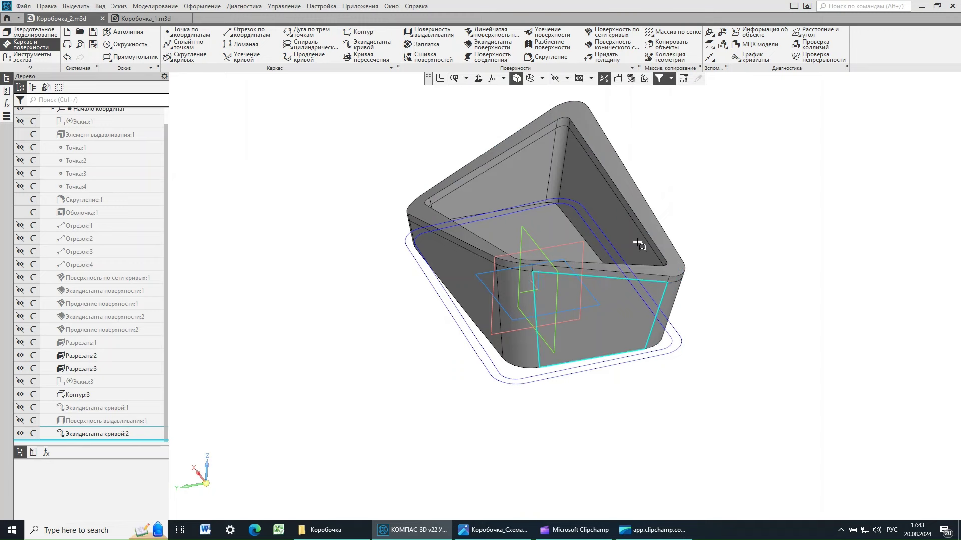
# Start an extruded surface from Эквидистанта кривой:2, directed along Ось Z
pyautogui.click(424, 37)
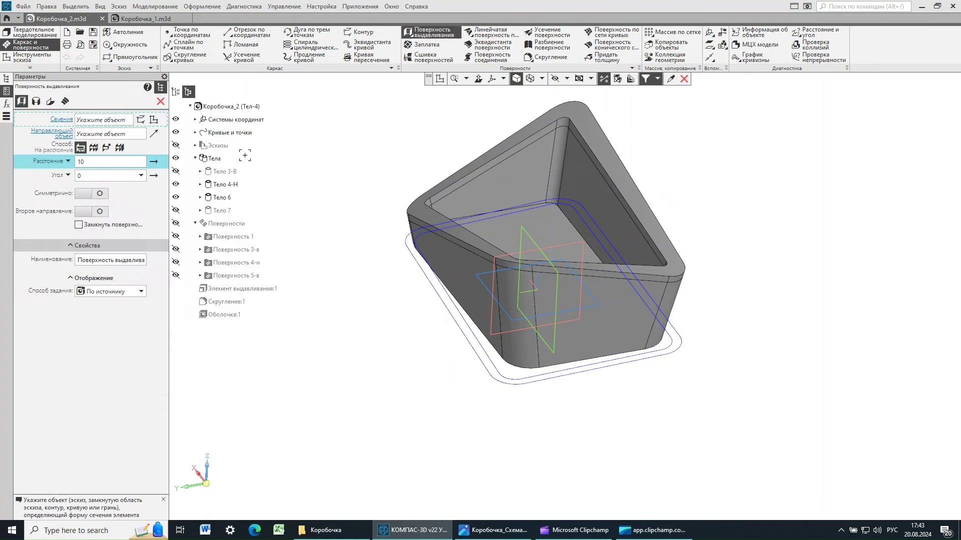
pyautogui.click(200, 132)
pyautogui.click(195, 132)
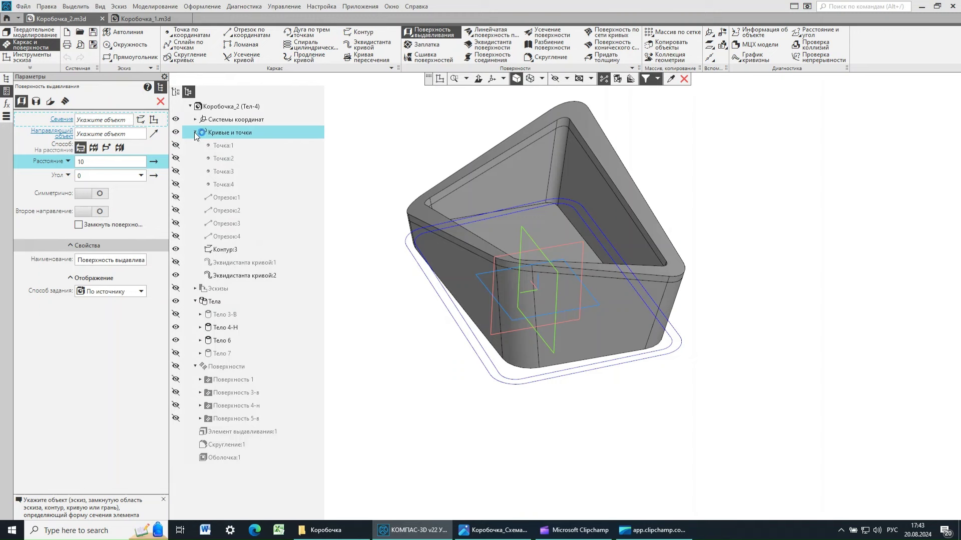
pyautogui.click(230, 276)
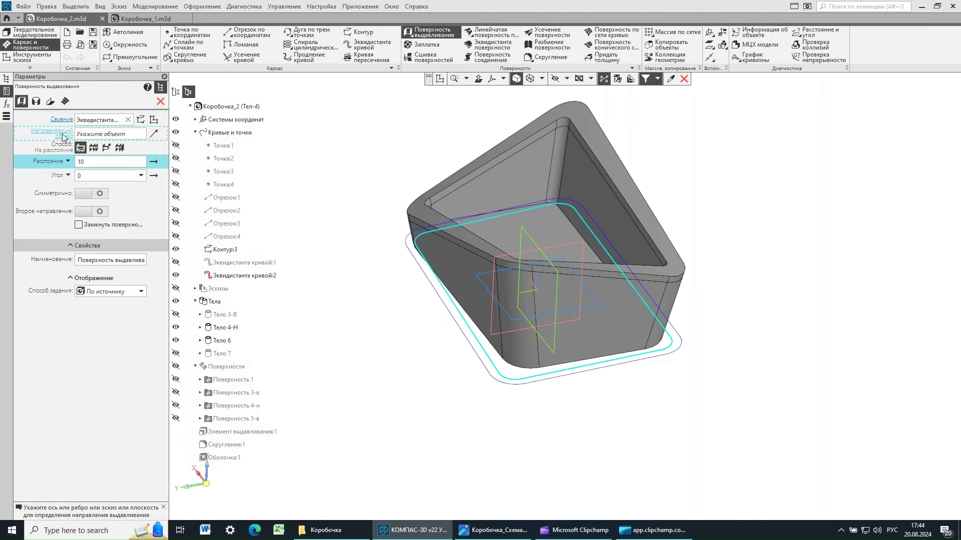
pyautogui.click(196, 119)
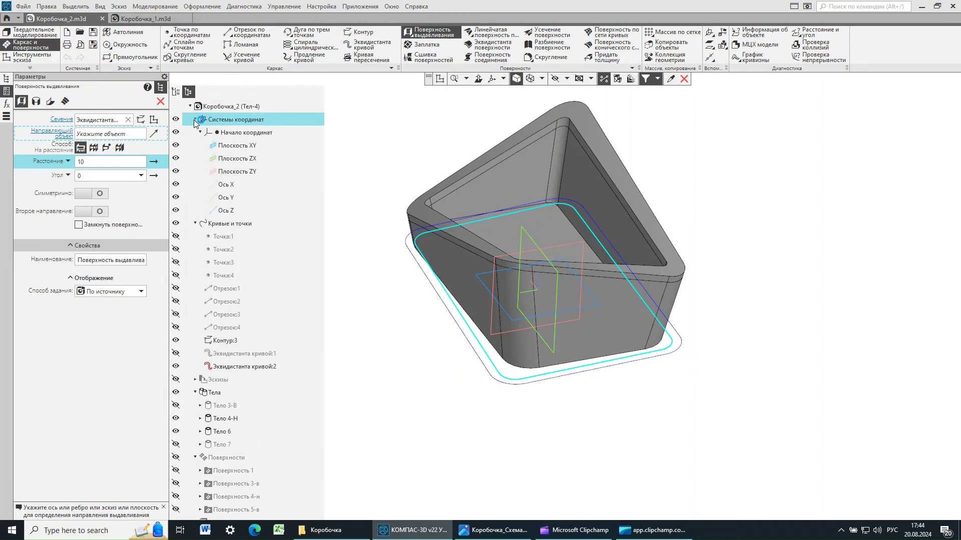
pyautogui.click(226, 211)
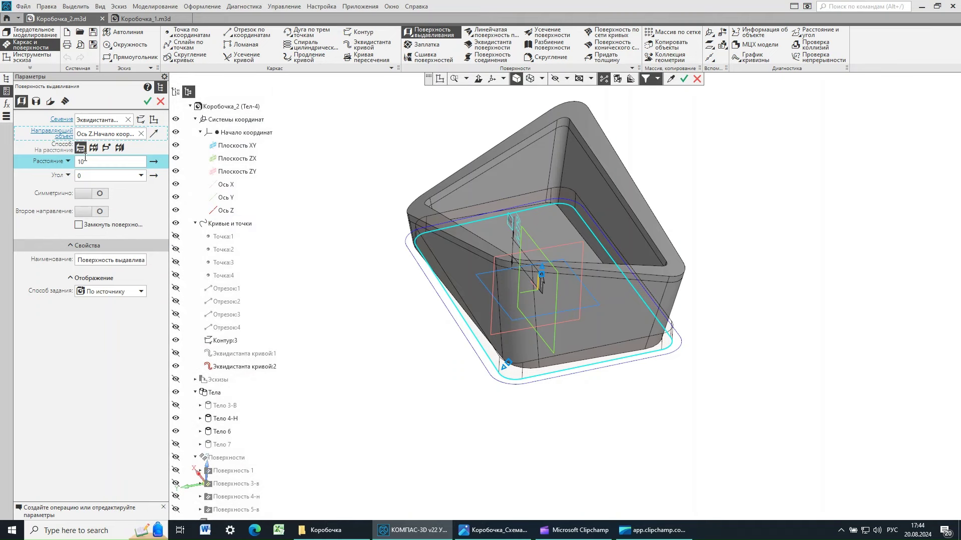
# Set the extrusion distance to 180 and create the surface from the inner offset curve
pyautogui.click(90, 161)
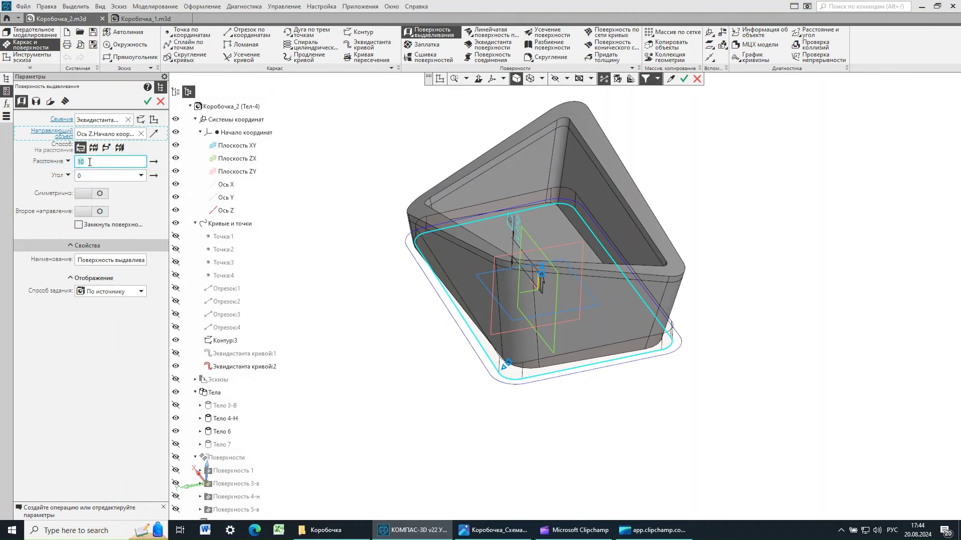
pyautogui.write('1')
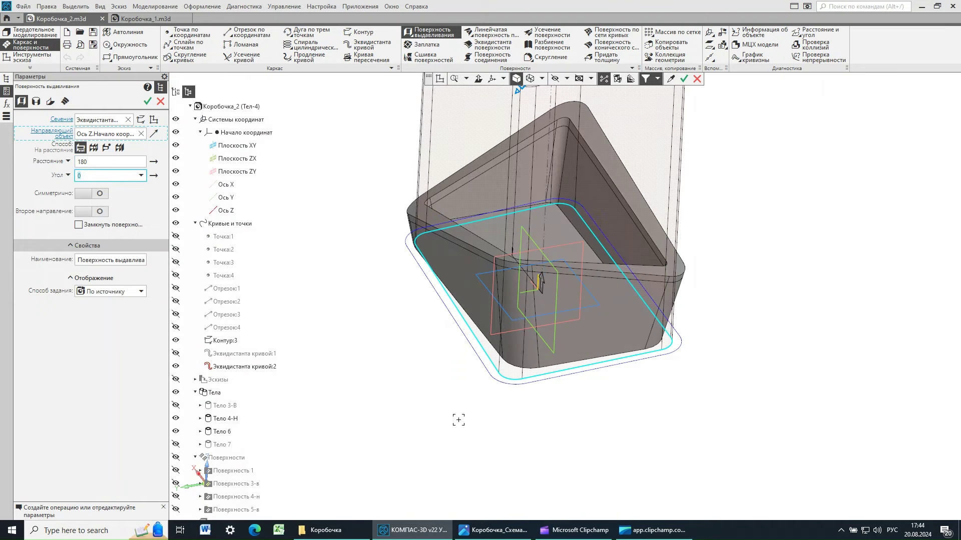
pyautogui.moveTo(457, 414); pyautogui.dragTo(465, 406, button='middle')
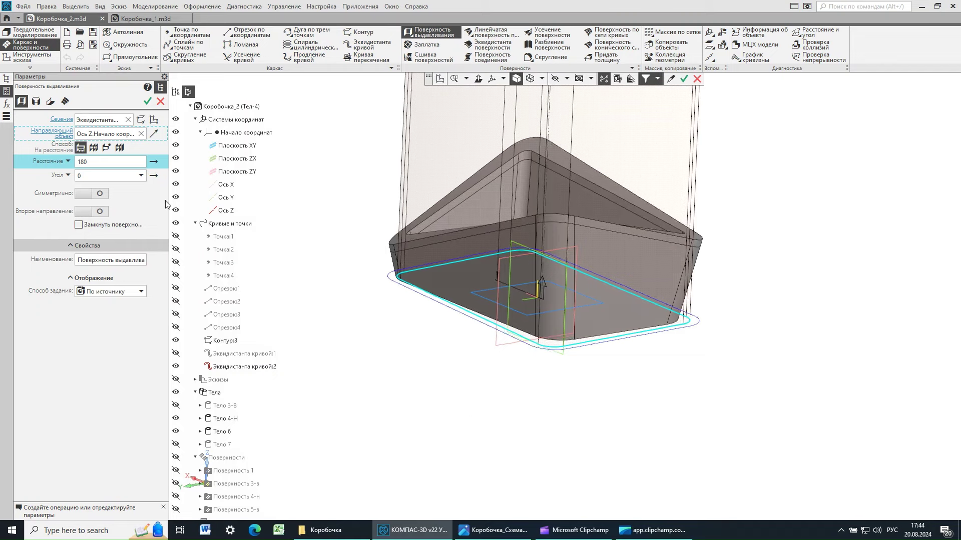
pyautogui.click(147, 103)
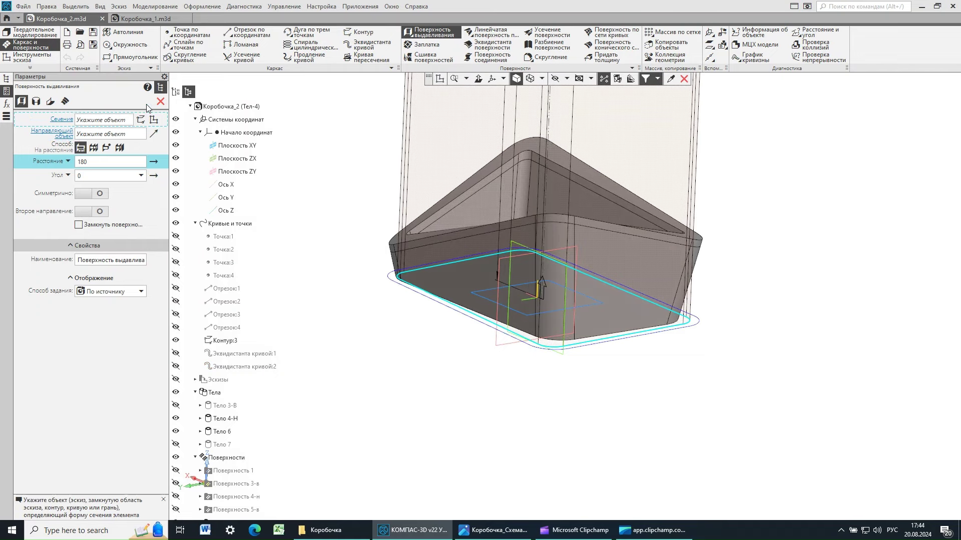
pyautogui.click(160, 102)
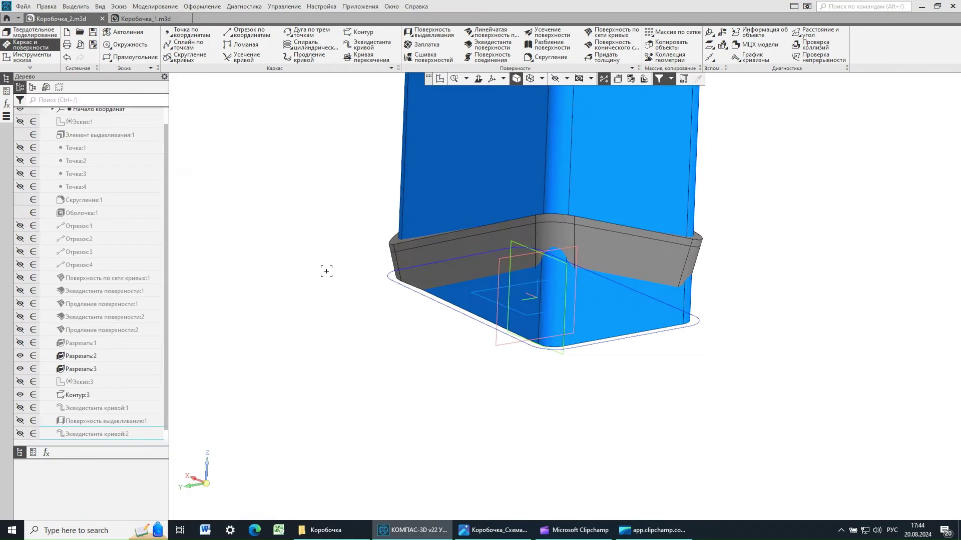
# Display the model tree by structure with the coordinate origin and the curves and points group collapsed
pyautogui.scroll(-3, 320, 290)
pyautogui.moveTo(485, 233); pyautogui.dragTo(495, 225, button='middle')
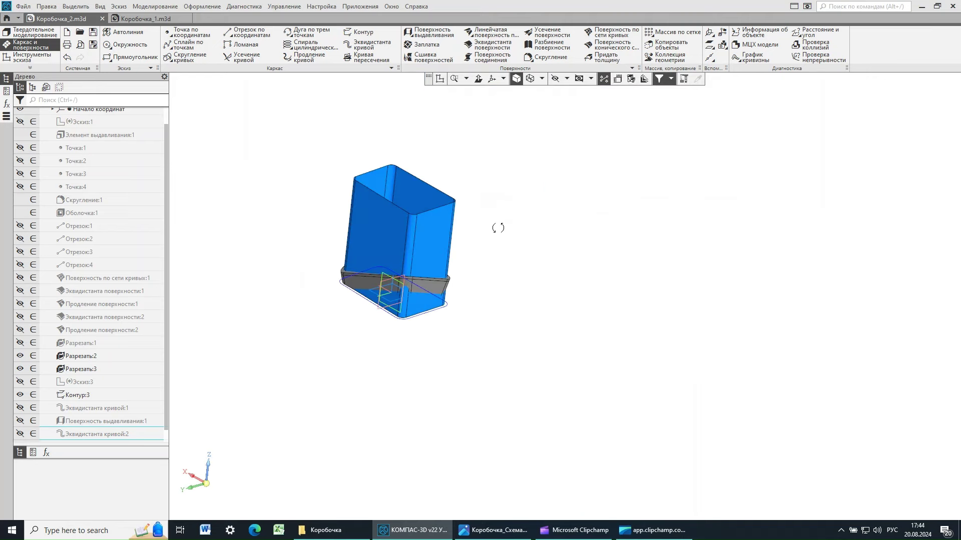
pyautogui.click(33, 88)
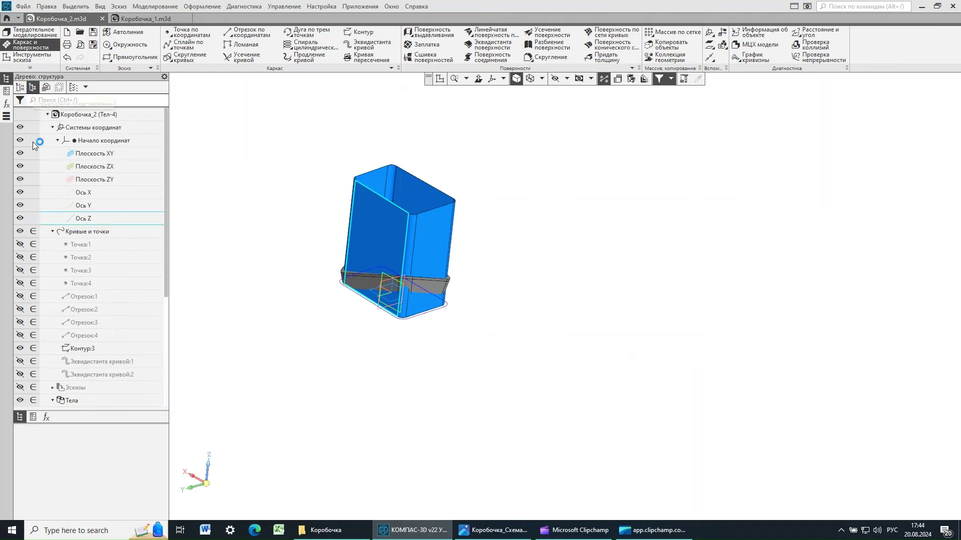
pyautogui.moveTo(162, 208)
pyautogui.mouseDown()
pyautogui.moveTo(157, 258)
pyautogui.moveTo(157, 204)
pyautogui.mouseUp()
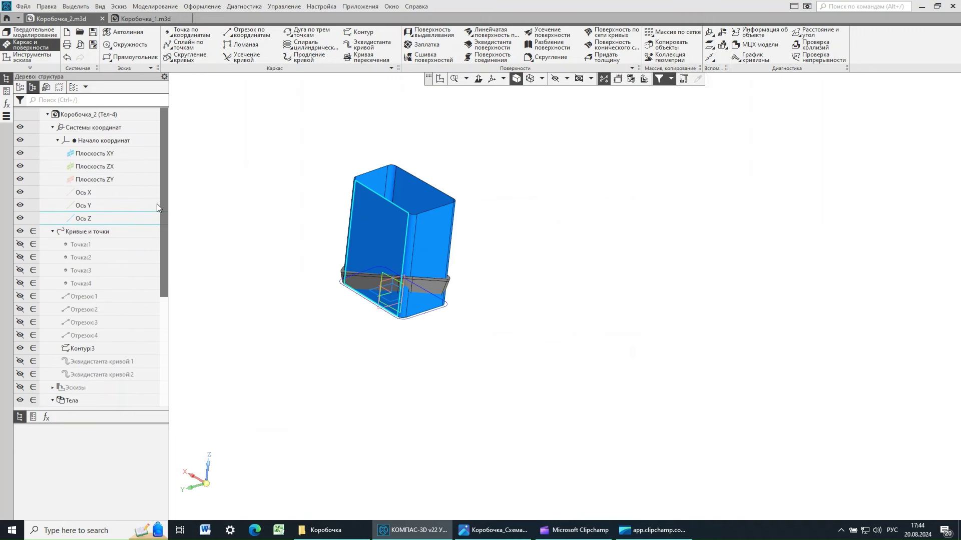
pyautogui.click(56, 141)
pyautogui.click(53, 153)
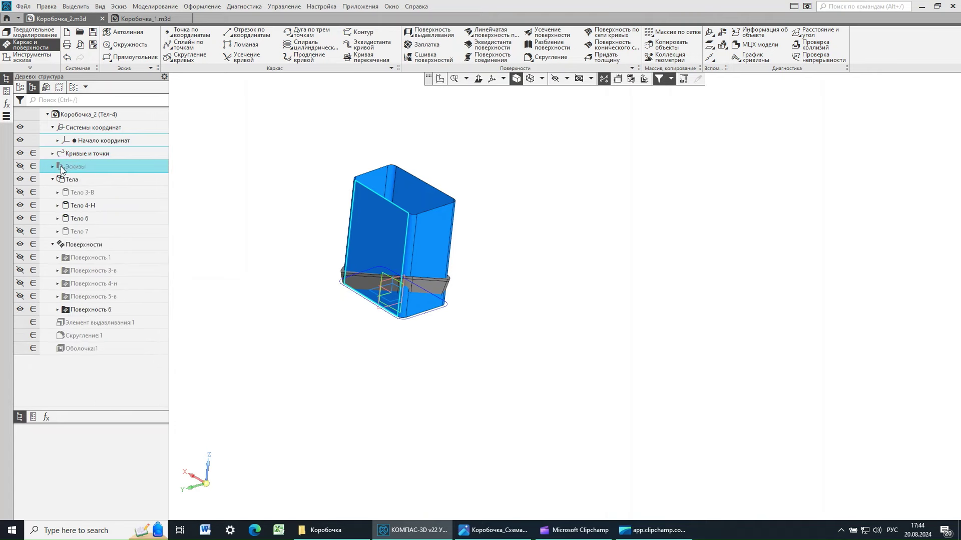
# Check the Коробочка_Схема image, rename Поверхность 6 as Поверхность 6-н, and show Поверхность 5-в together with it
pyautogui.click(93, 311)
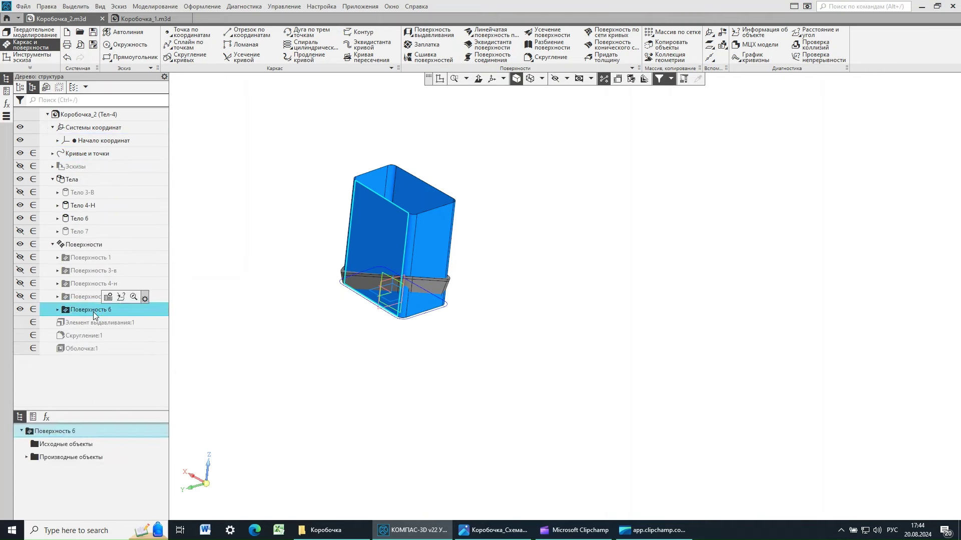
pyautogui.click(495, 531)
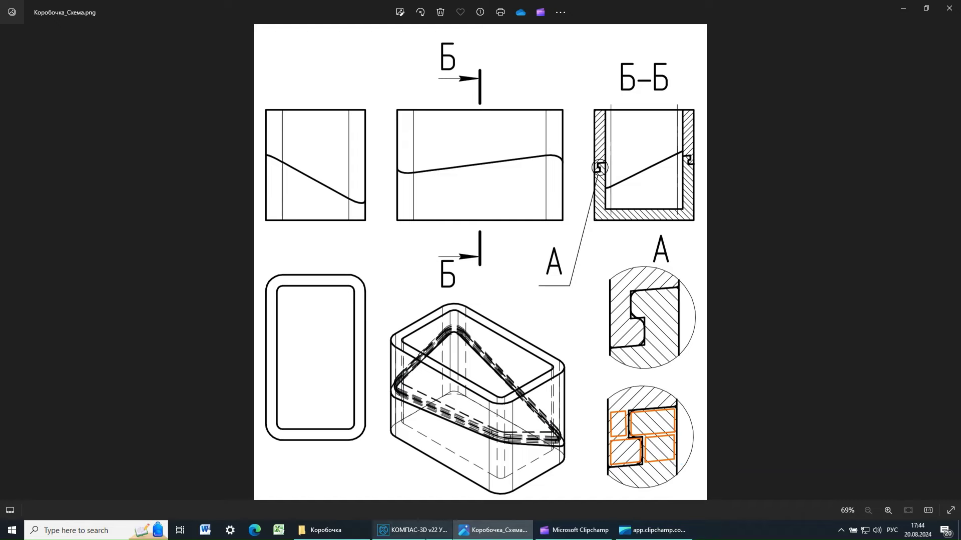
pyautogui.click(413, 530)
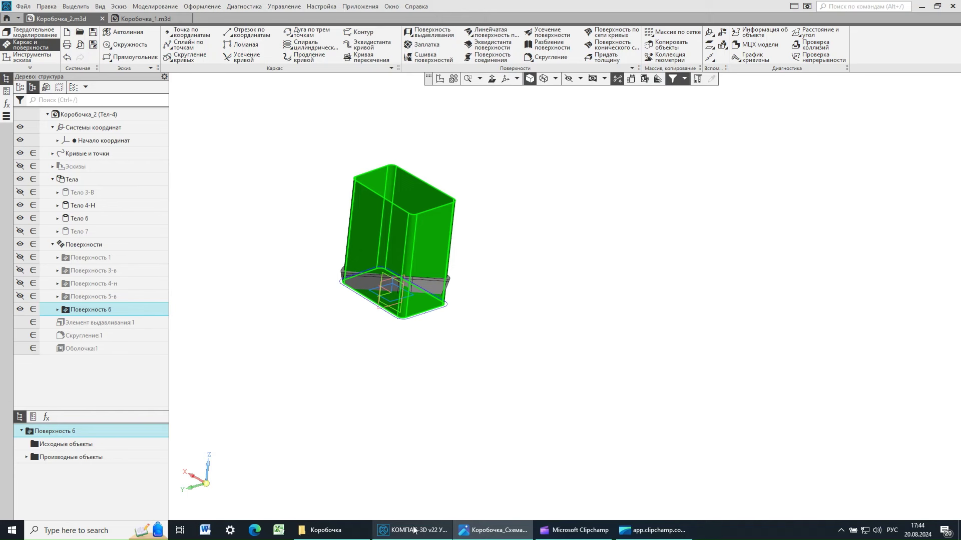
pyautogui.click(108, 311)
pyautogui.click(115, 309)
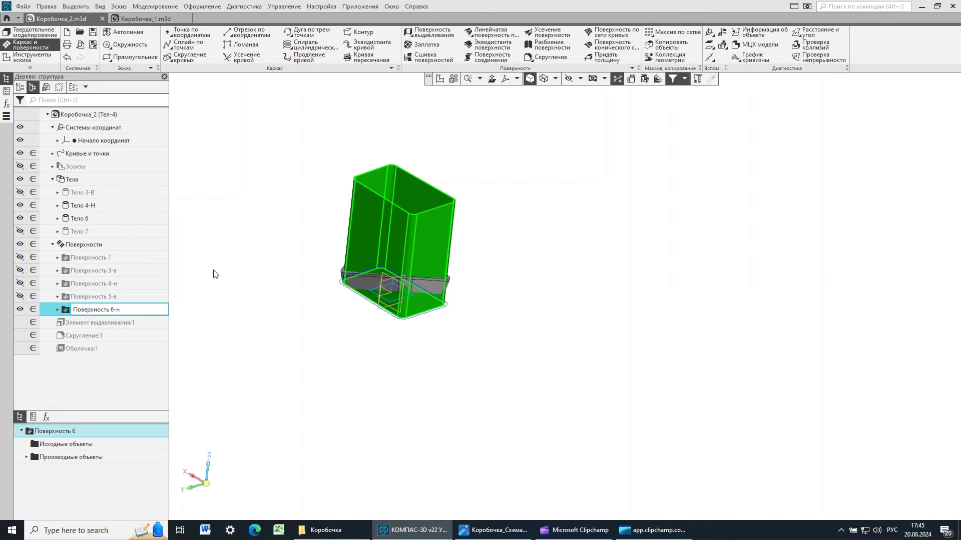
pyautogui.press('Return')
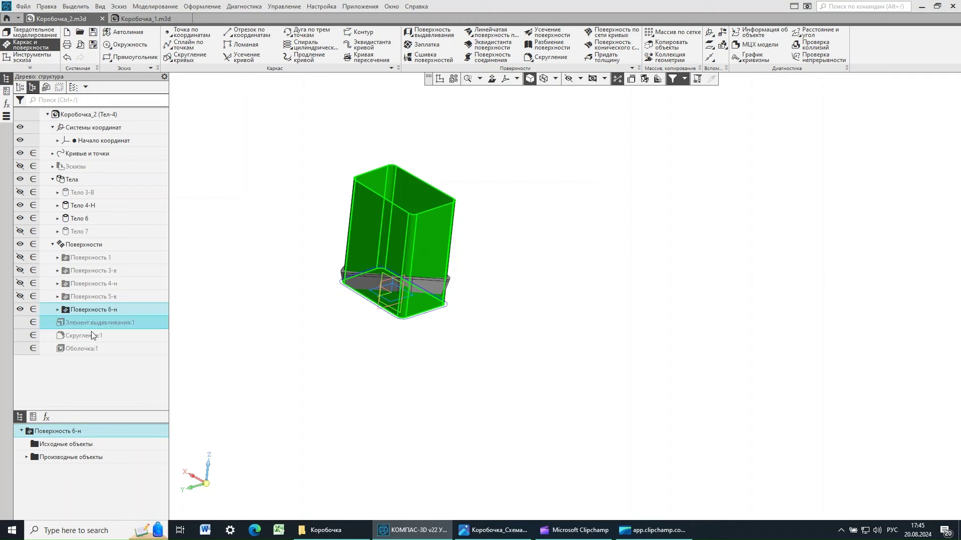
pyautogui.click(20, 297)
pyautogui.click(561, 320)
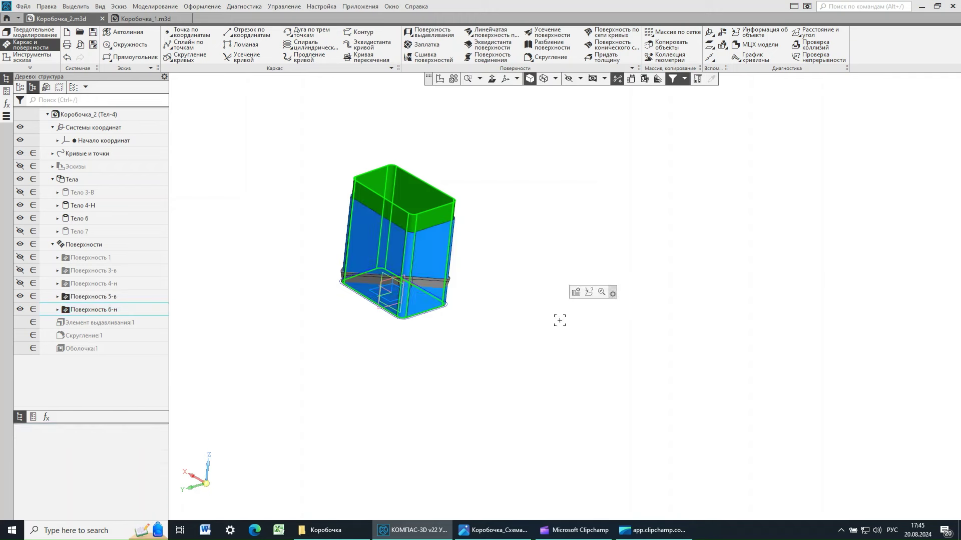
# Hide Тело 4-Н, inspect Тело 6 on the box, and show Тело 7 together with it
pyautogui.moveTo(533, 268)
pyautogui.mouseDown(button='middle')
pyautogui.moveTo(526, 285)
pyautogui.moveTo(531, 272)
pyautogui.mouseUp(button='middle')
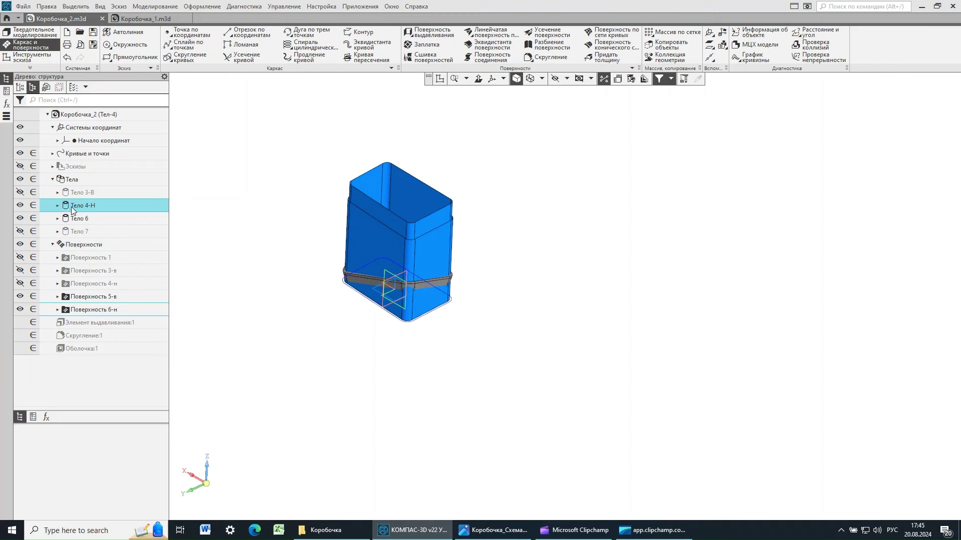
pyautogui.click(20, 206)
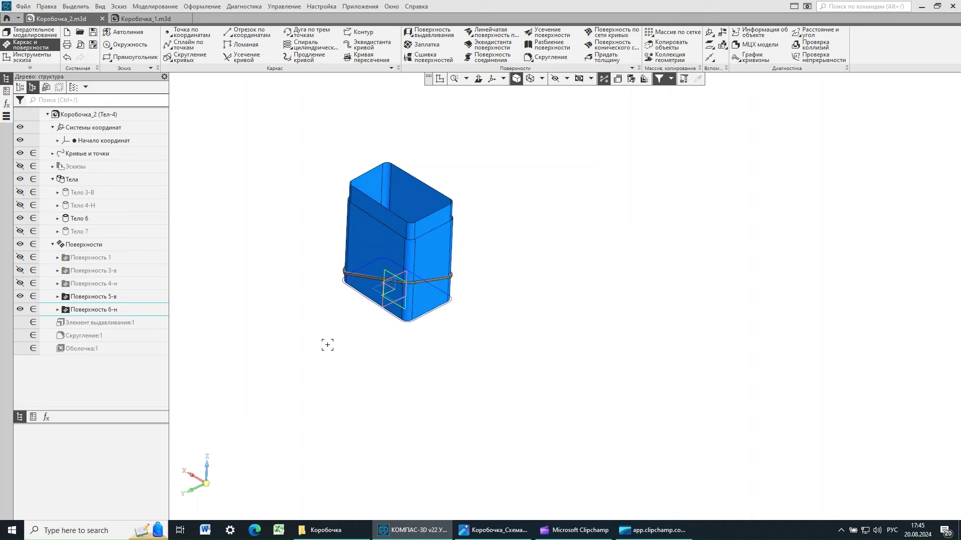
pyautogui.scroll(5, 345, 272)
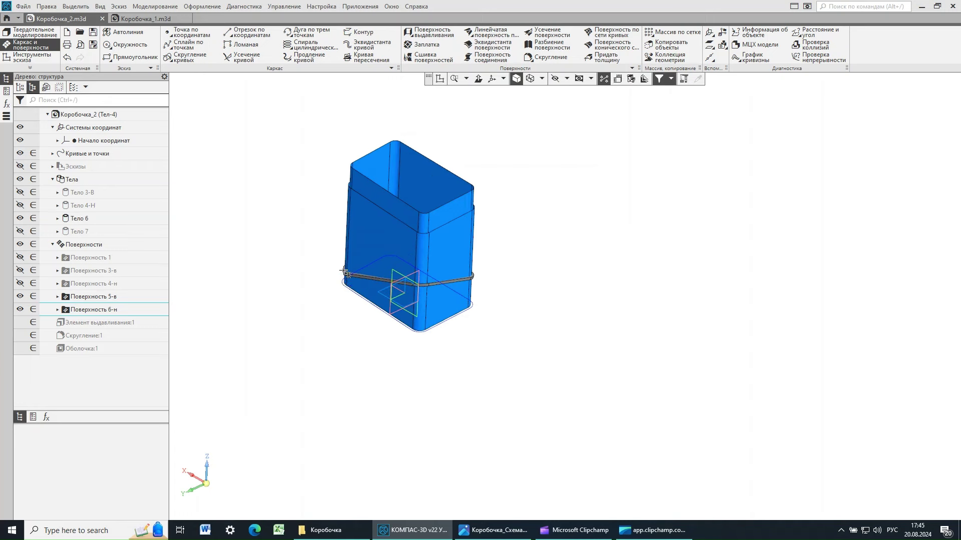
pyautogui.click(76, 221)
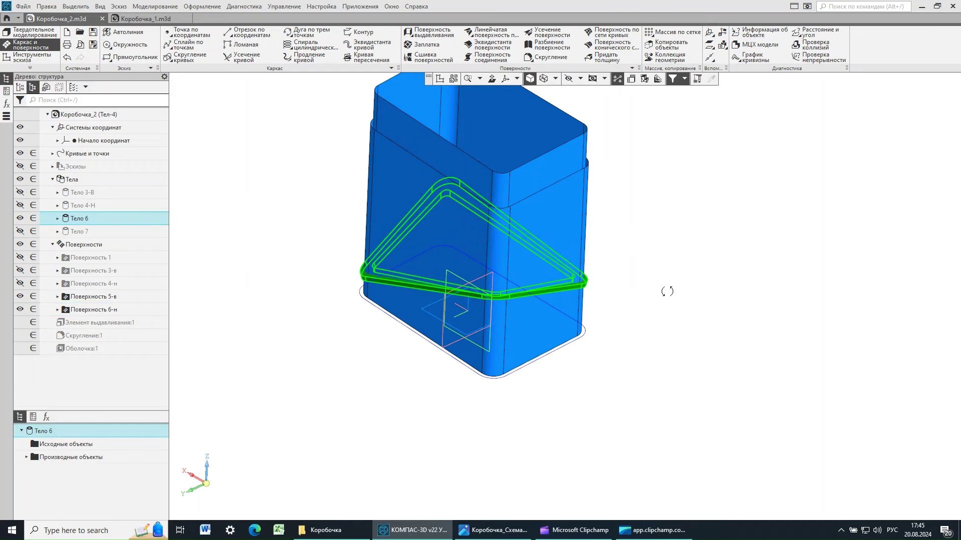
pyautogui.moveTo(667, 291)
pyautogui.mouseDown(button='middle')
pyautogui.moveTo(678, 291)
pyautogui.moveTo(675, 276)
pyautogui.mouseUp(button='middle')
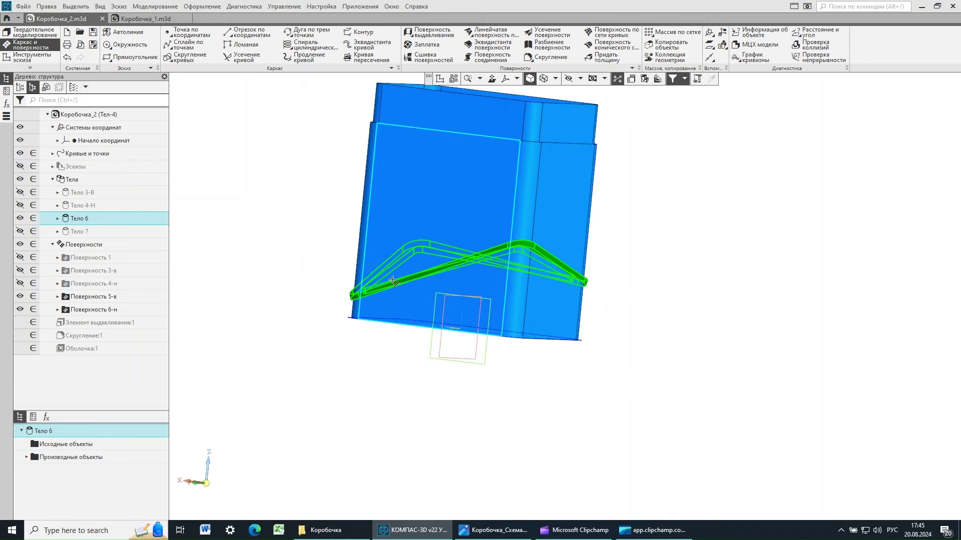
pyautogui.click(24, 231)
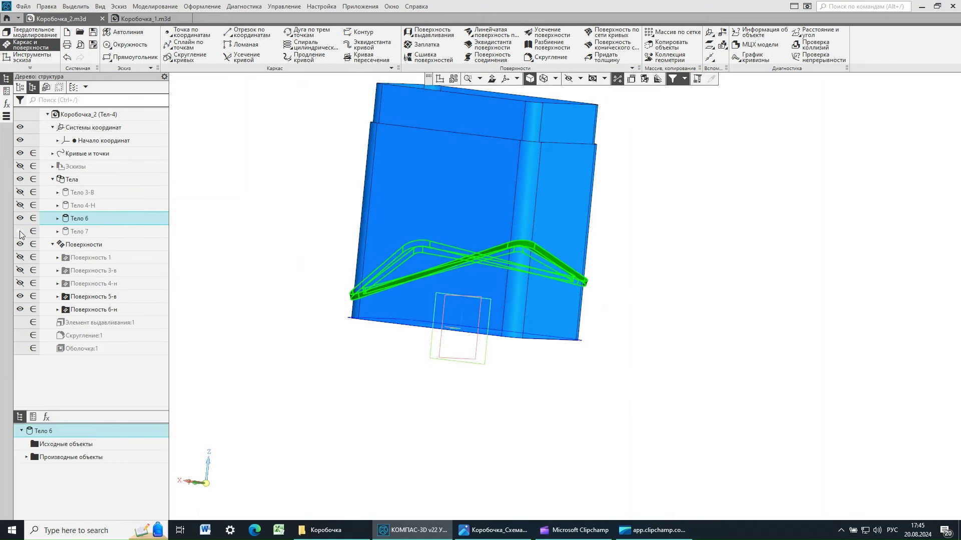
pyautogui.click(714, 270)
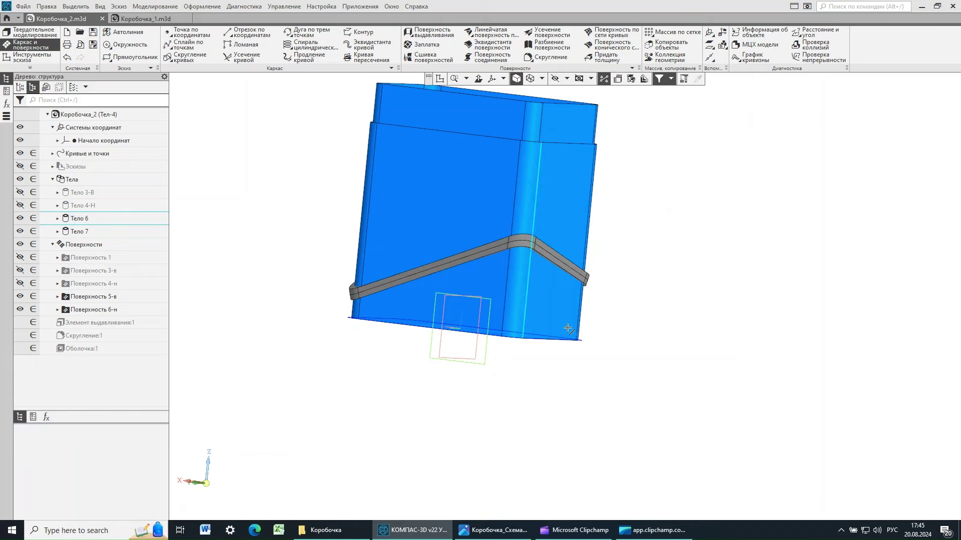
# Highlight Тело 6 and Тело 7 to tell the two rings apart, and hide Тело 6
pyautogui.click(82, 220)
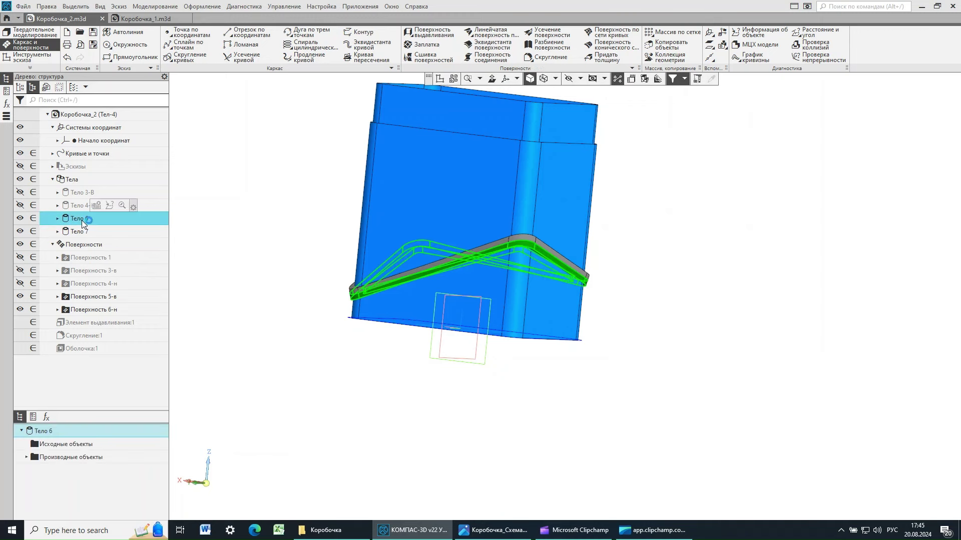
pyautogui.click(78, 233)
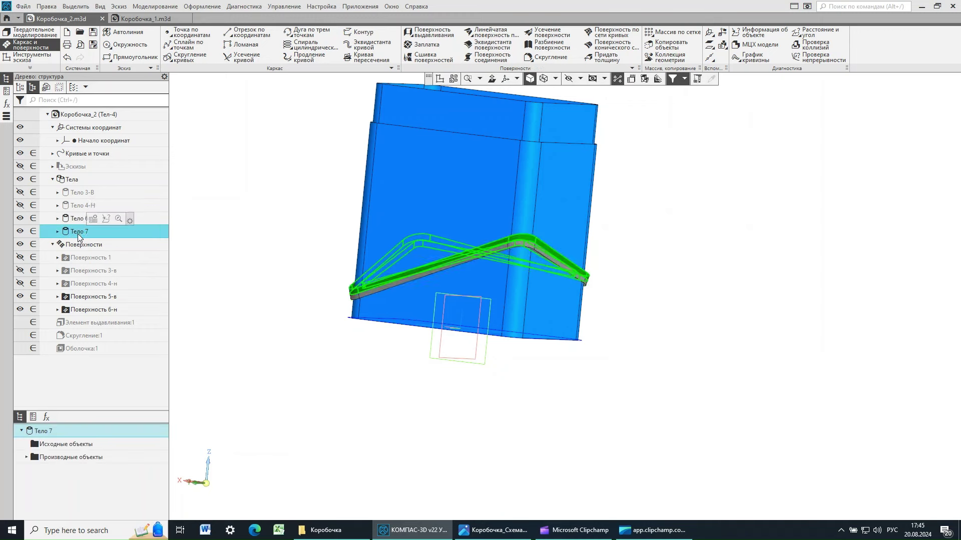
pyautogui.keyDown('ctrl'); pyautogui.click(155, 224); pyautogui.keyUp('ctrl')
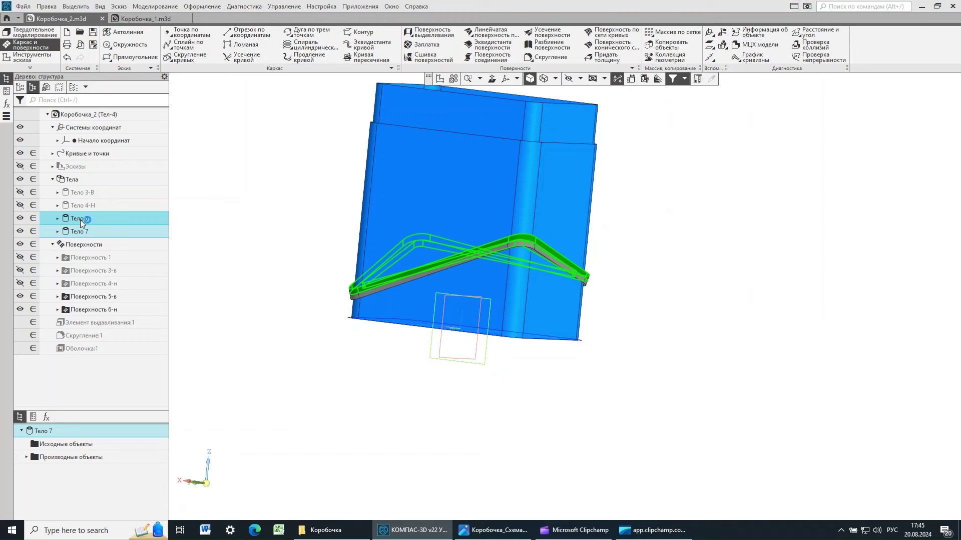
pyautogui.click(95, 234)
pyautogui.click(20, 219)
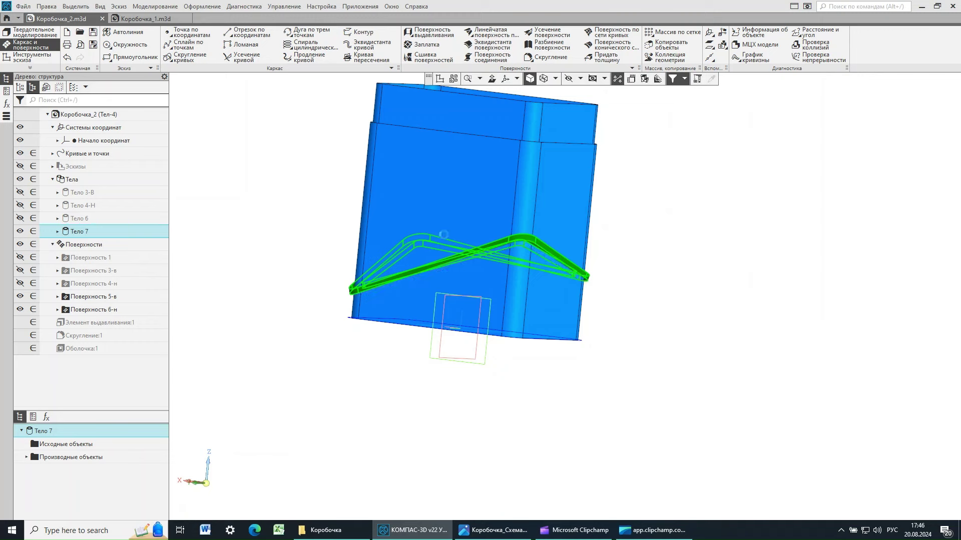
pyautogui.click(666, 234)
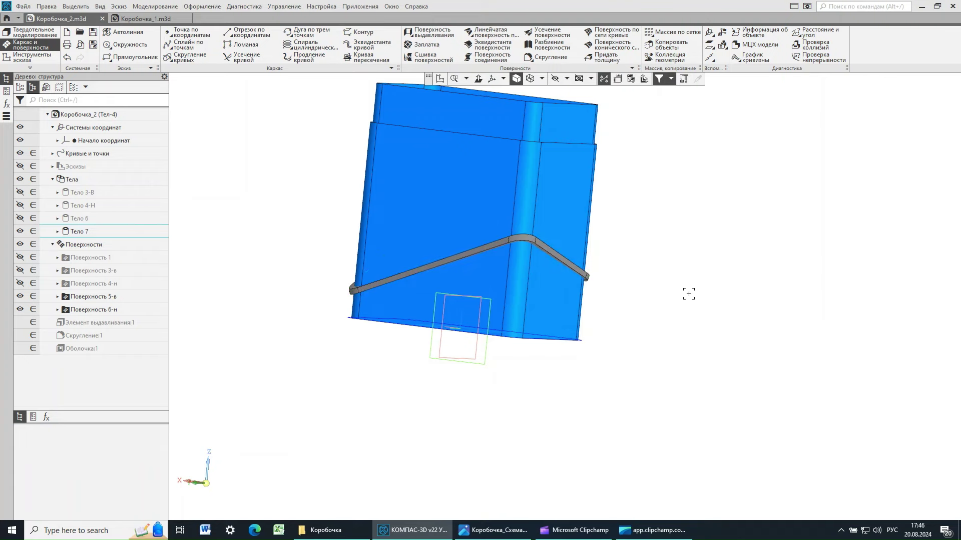
# Check the joint detail in the Коробочка_Схема image and match it with Поверхность 5-в and Тело 7 in the model
pyautogui.click(501, 530)
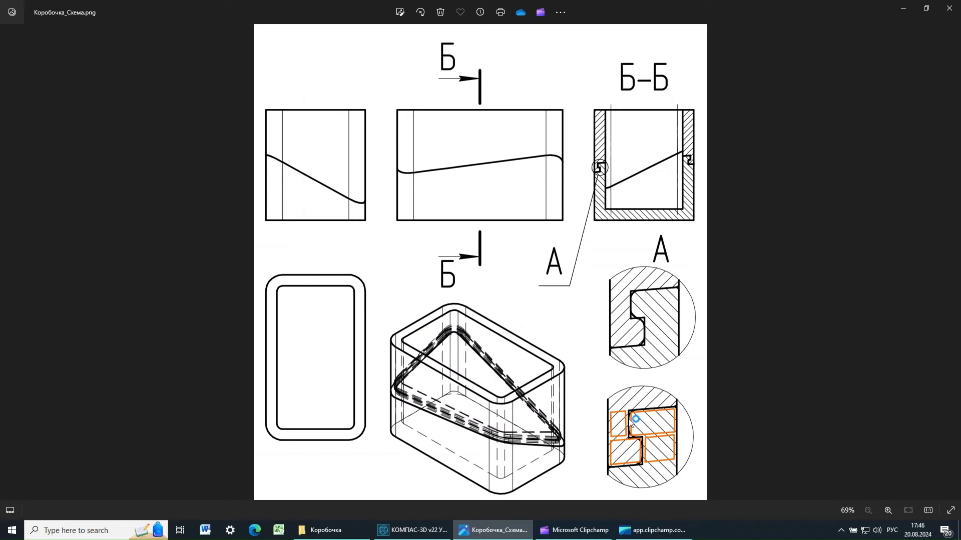
pyautogui.click(383, 532)
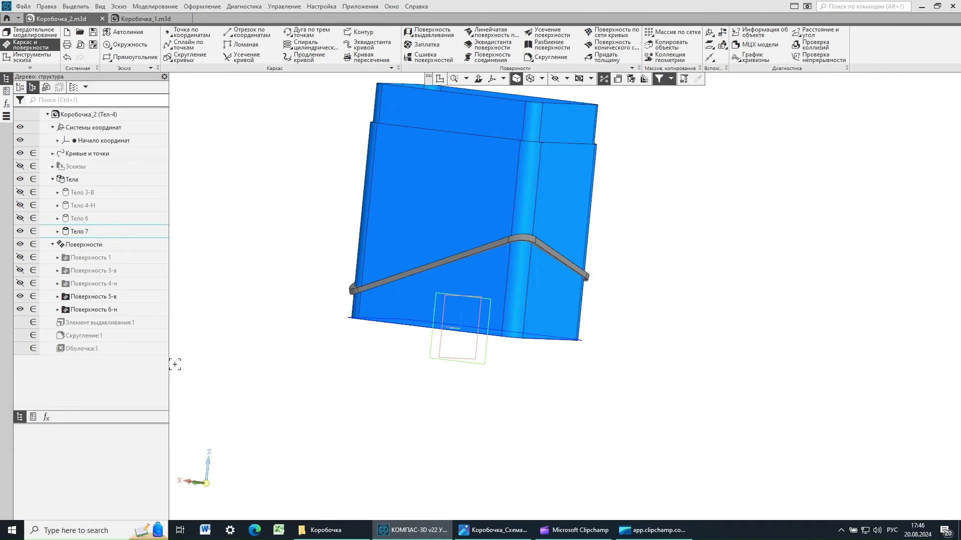
pyautogui.click(89, 300)
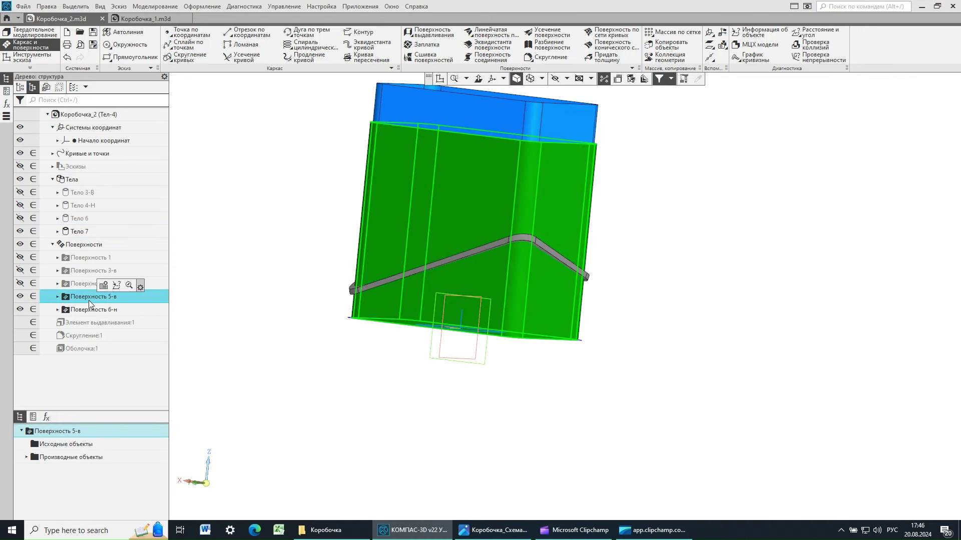
pyautogui.click(78, 232)
pyautogui.click(254, 244)
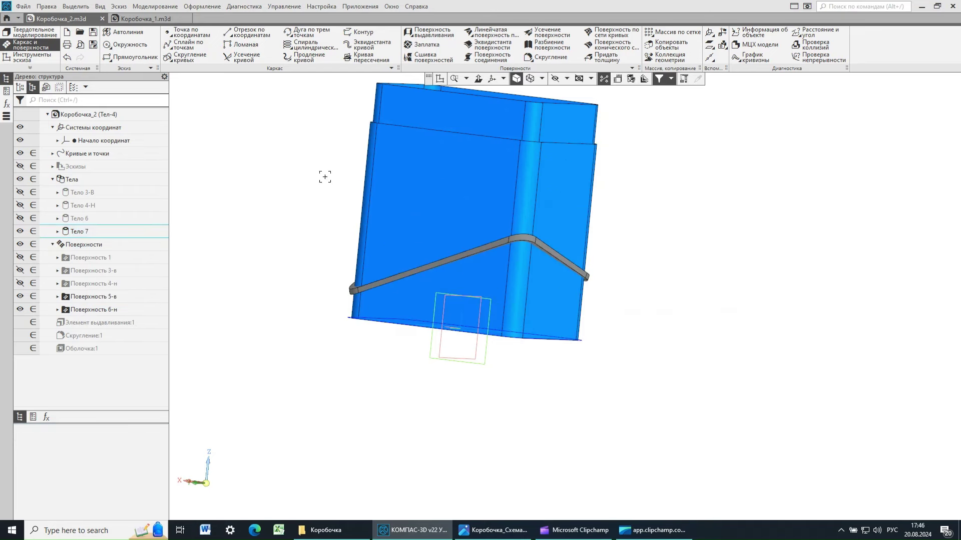
# Split only Тело 7 with Поверхность 5-в as the cutting object, keeping all resulting bodies
pyautogui.moveTo(321, 167); pyautogui.dragTo(322, 184, button='middle')
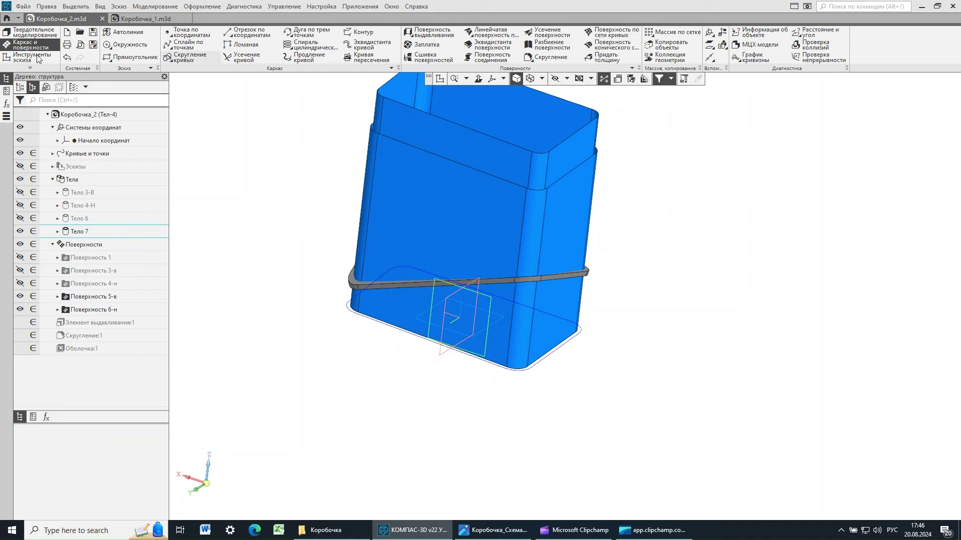
pyautogui.click(28, 35)
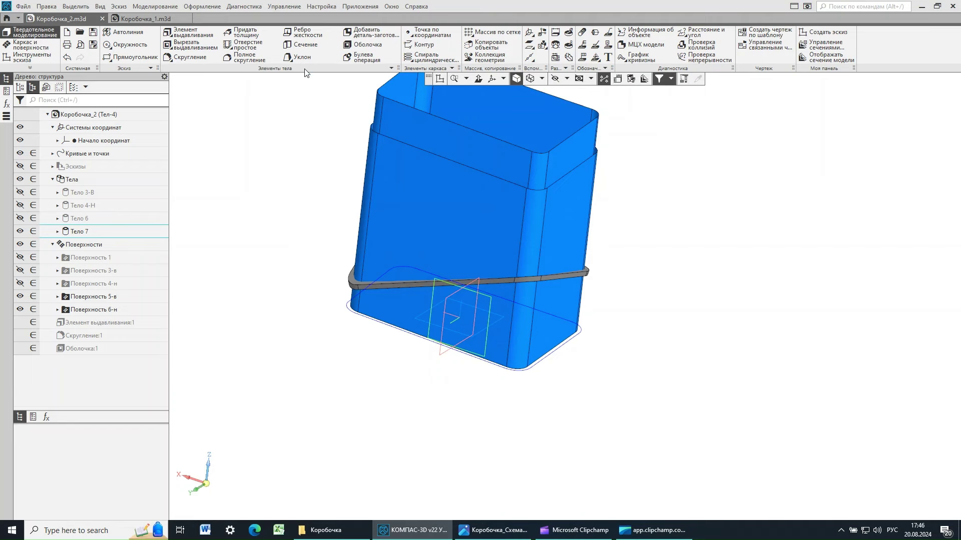
pyautogui.press('Return')
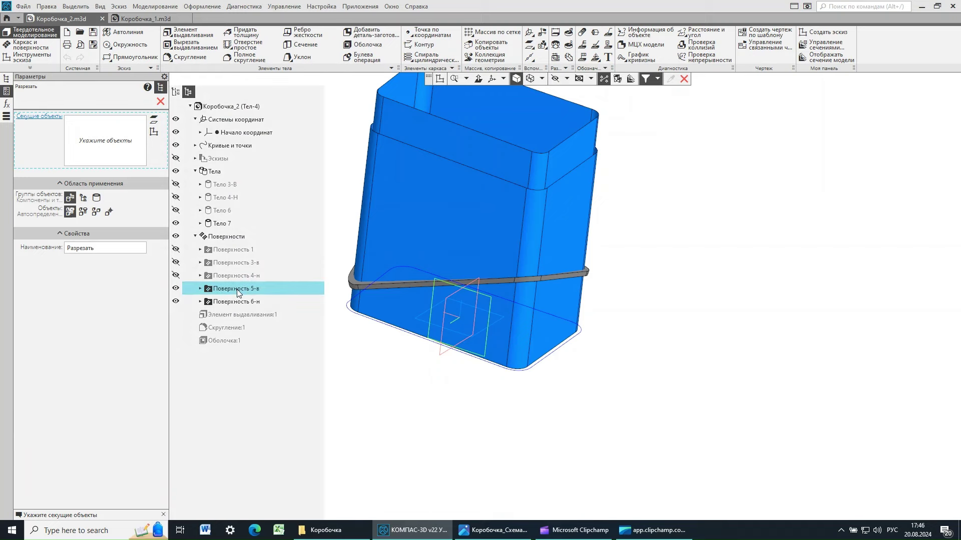
pyautogui.click(235, 289)
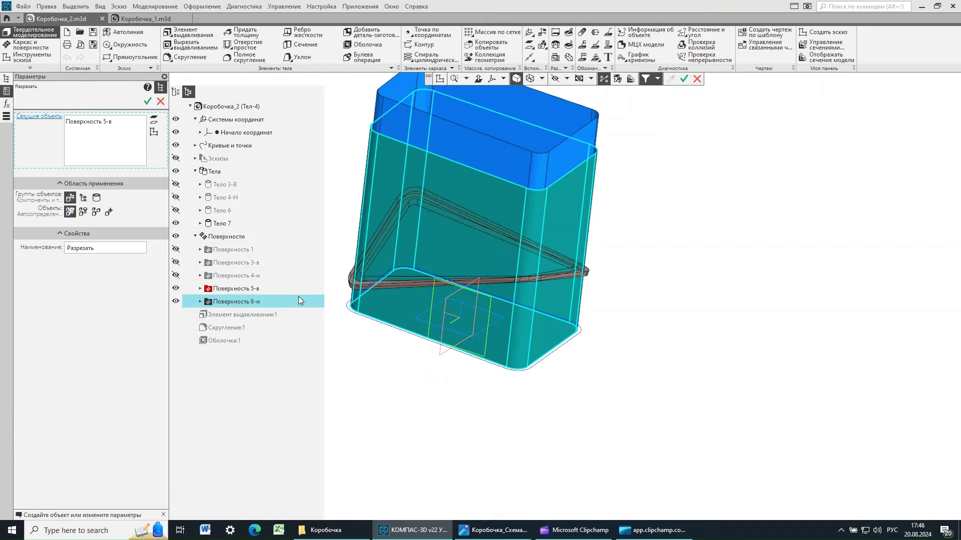
pyautogui.click(97, 200)
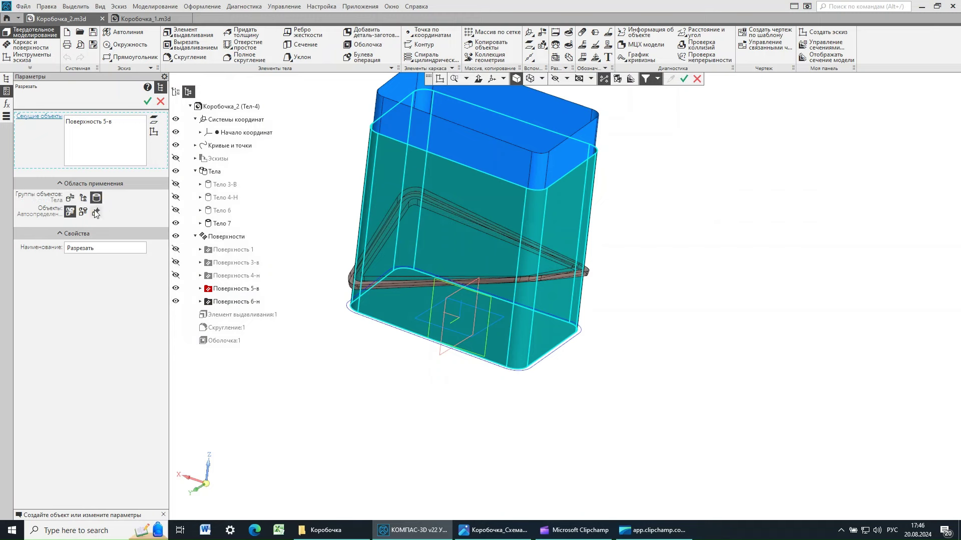
pyautogui.click(96, 211)
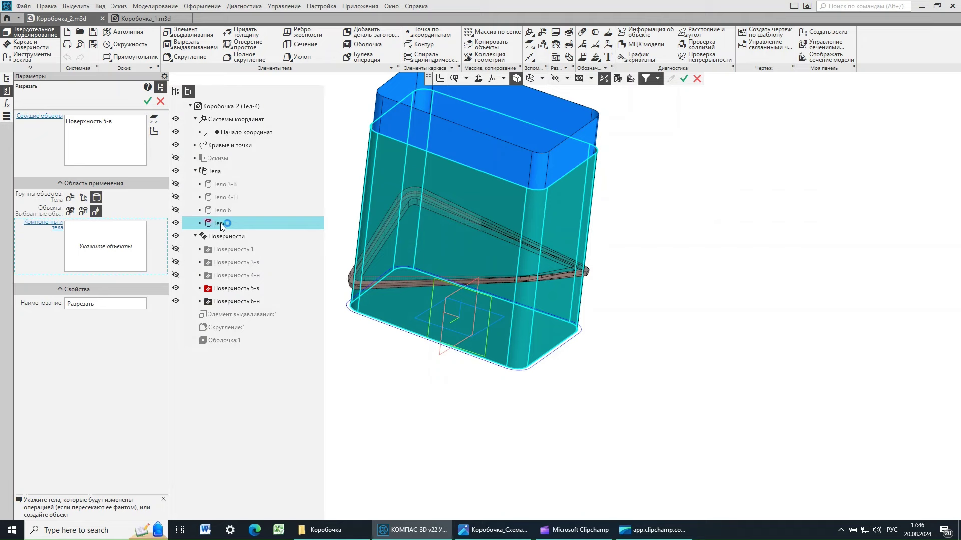
pyautogui.click(220, 223)
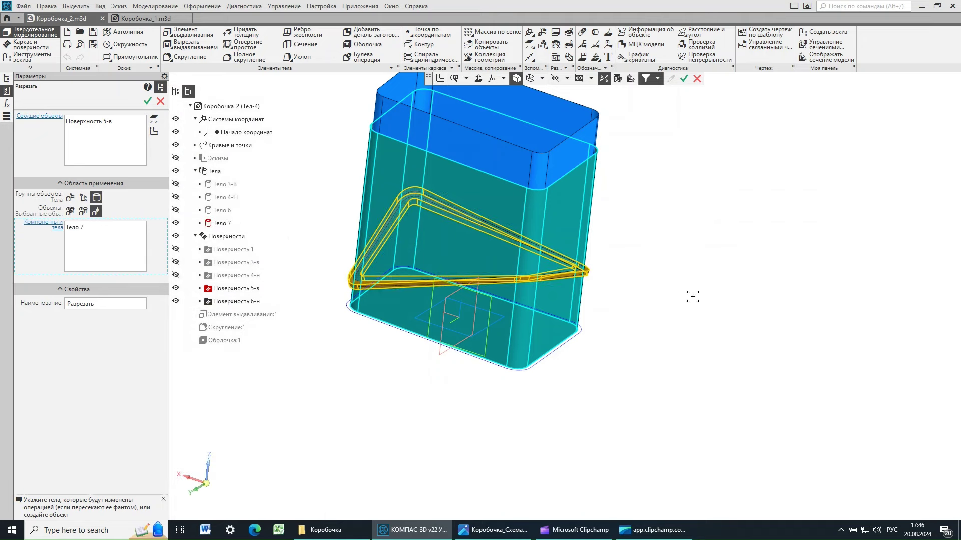
pyautogui.moveTo(692, 297); pyautogui.dragTo(691, 288, button='middle')
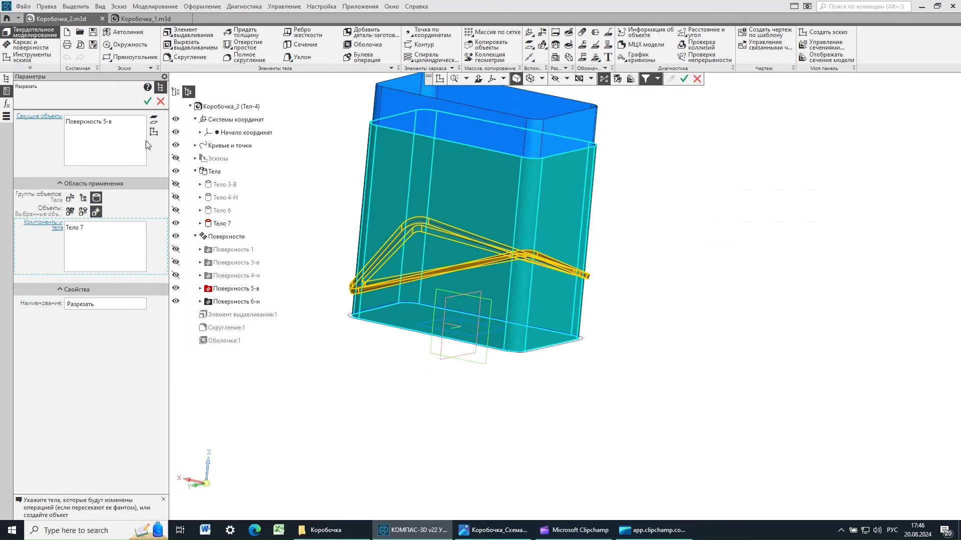
pyautogui.click(147, 101)
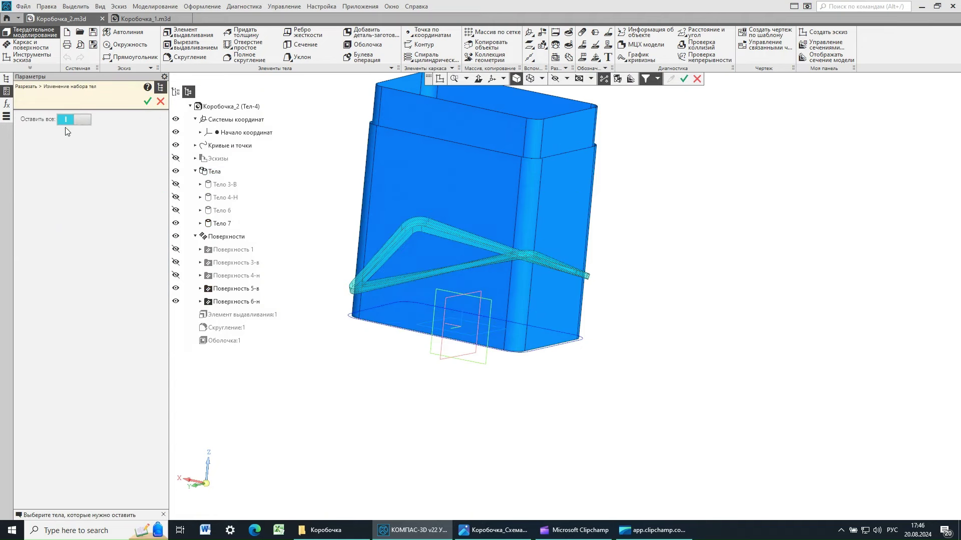
pyautogui.click(146, 101)
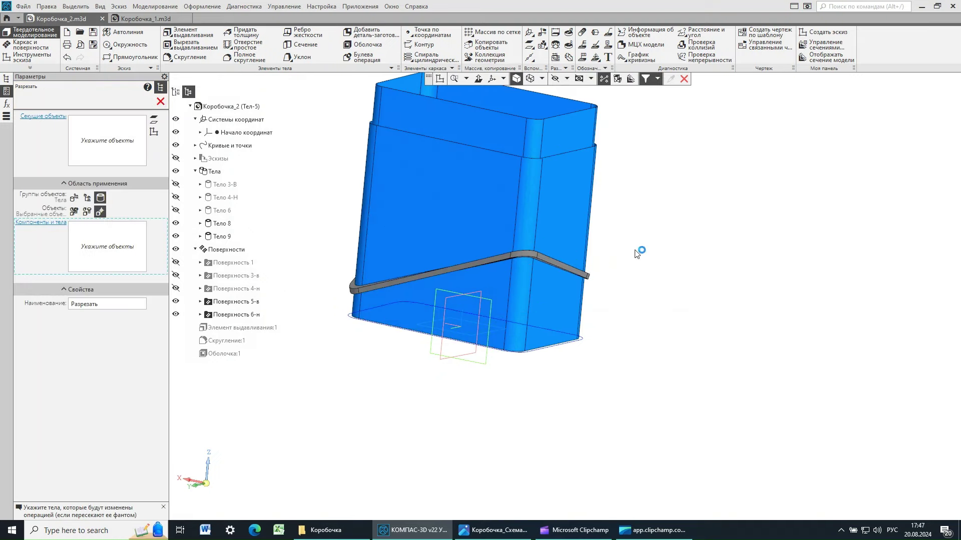
pyautogui.press('Escape')
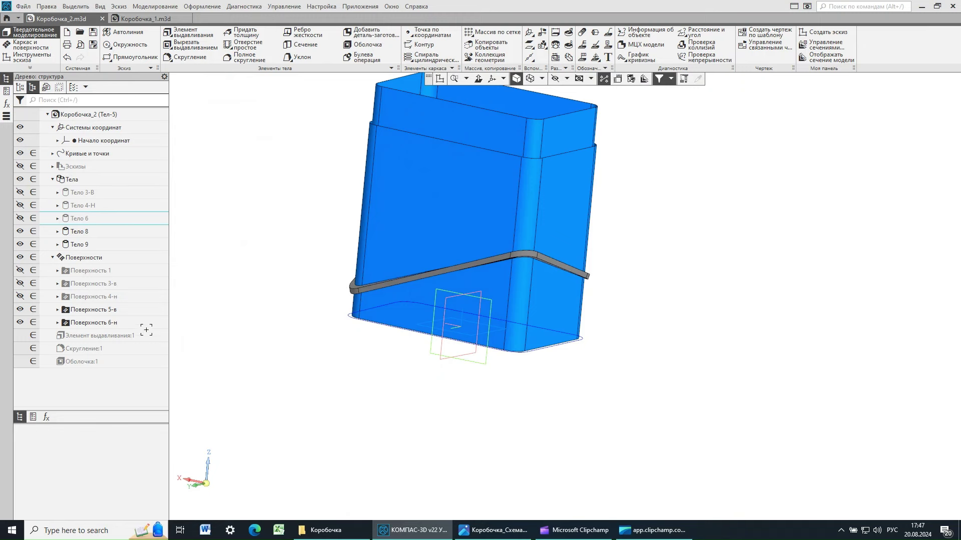
# Hide Поверхность 5-в and bring a corner of the split ring into close view
pyautogui.click(20, 309)
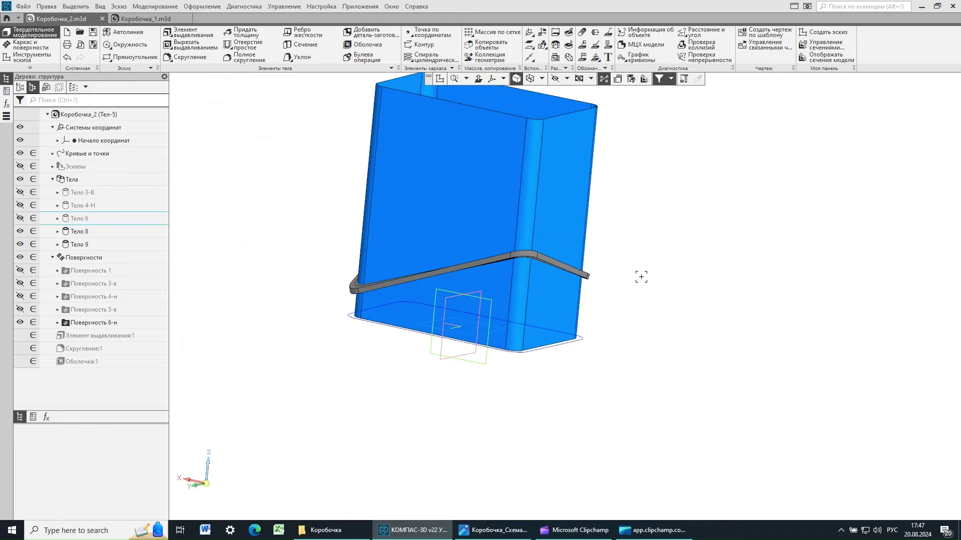
pyautogui.moveTo(672, 223); pyautogui.dragTo(667, 259, button='middle')
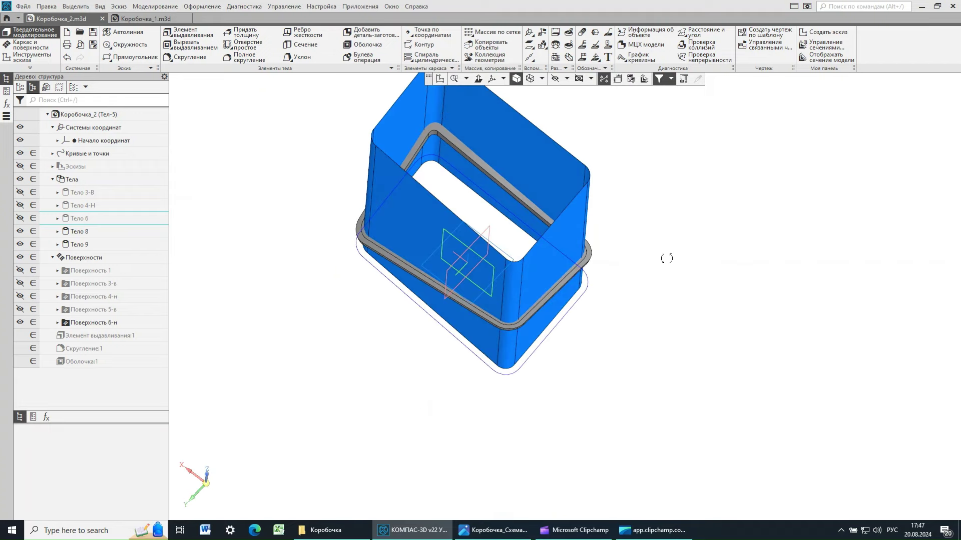
pyautogui.scroll(5, 582, 307)
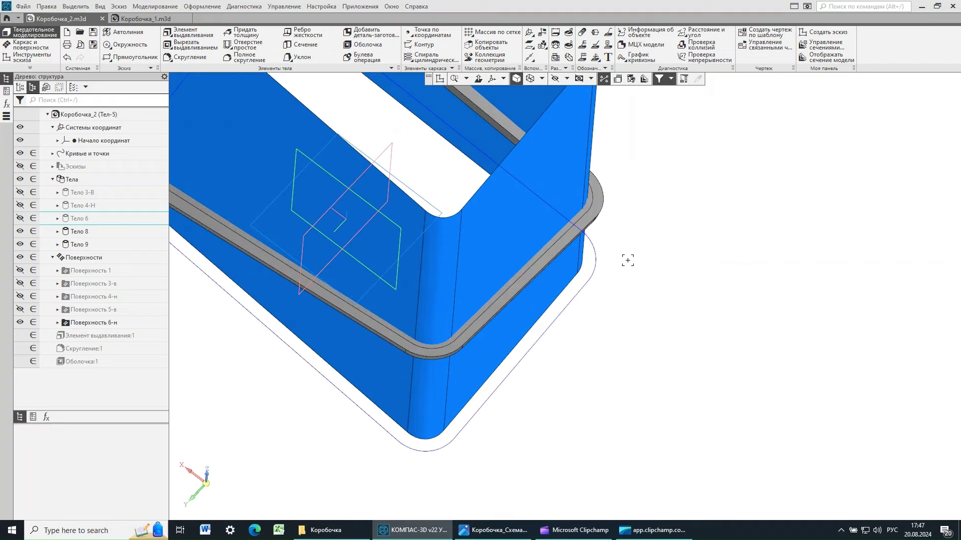
pyautogui.moveTo(697, 221); pyautogui.dragTo(673, 234, button='middle')
pyautogui.moveTo(679, 237); pyautogui.dragTo(635, 221, button='middle')
# Highlight Тело 8 and Тело 9 in turn and compare these ring pieces with the joint detail in the Коробочка_Схема image
pyautogui.click(84, 235)
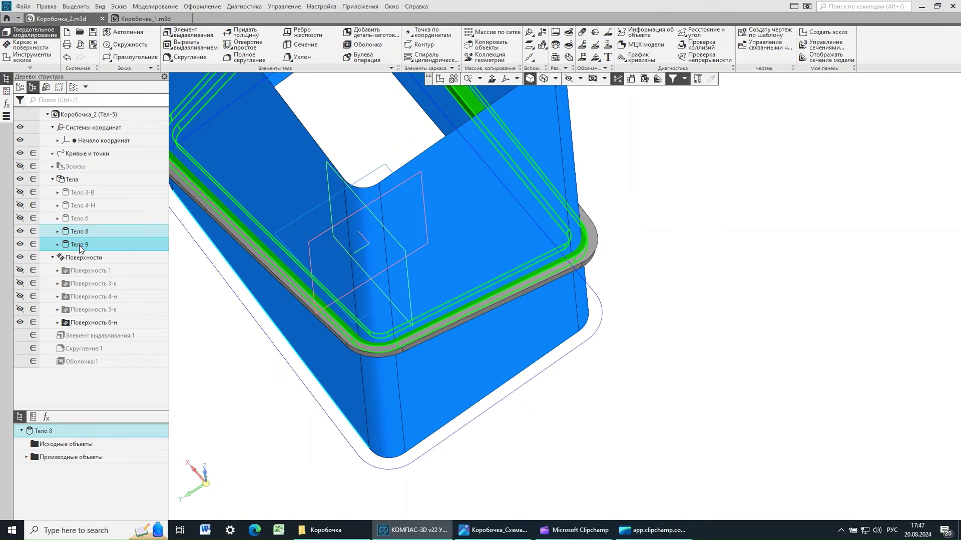
pyautogui.click(79, 245)
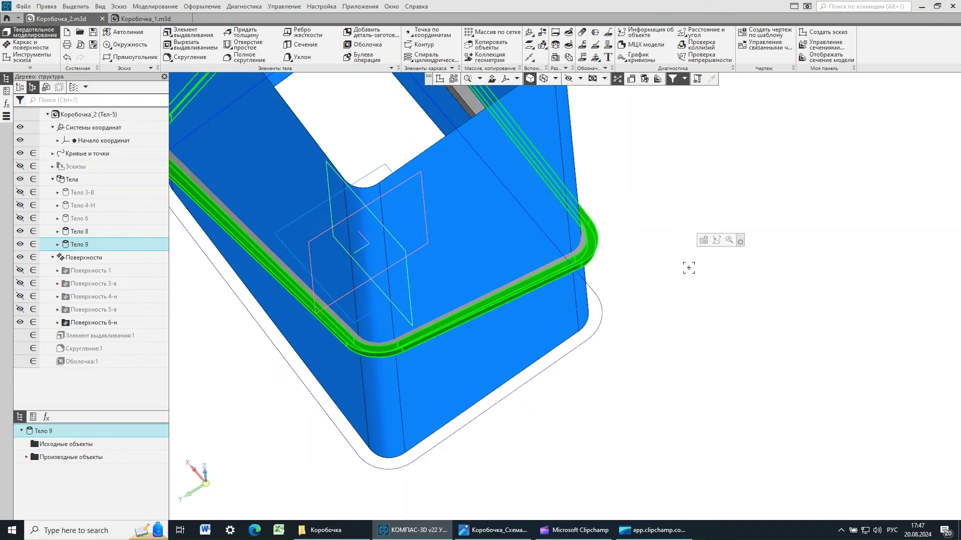
pyautogui.click(662, 304)
pyautogui.moveTo(662, 304); pyautogui.dragTo(669, 283, button='middle')
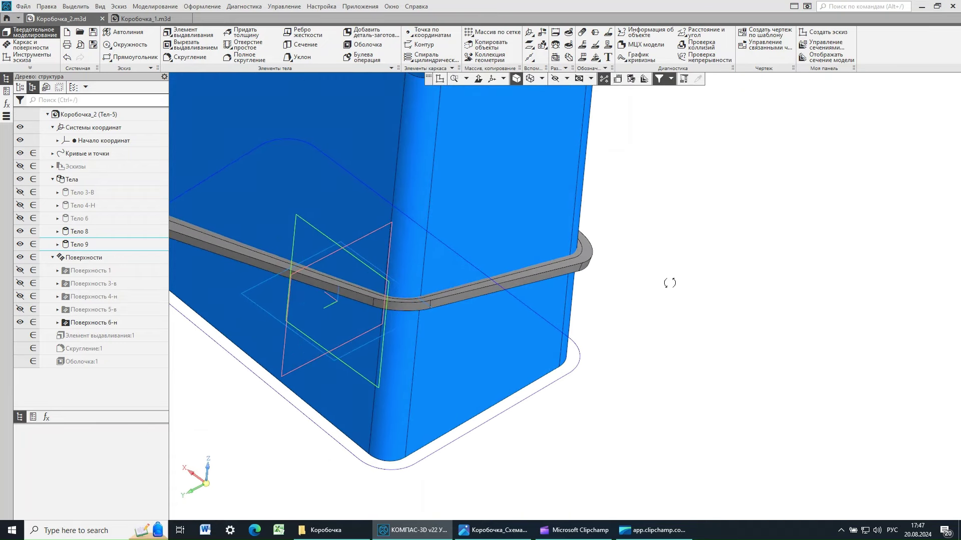
pyautogui.click(487, 534)
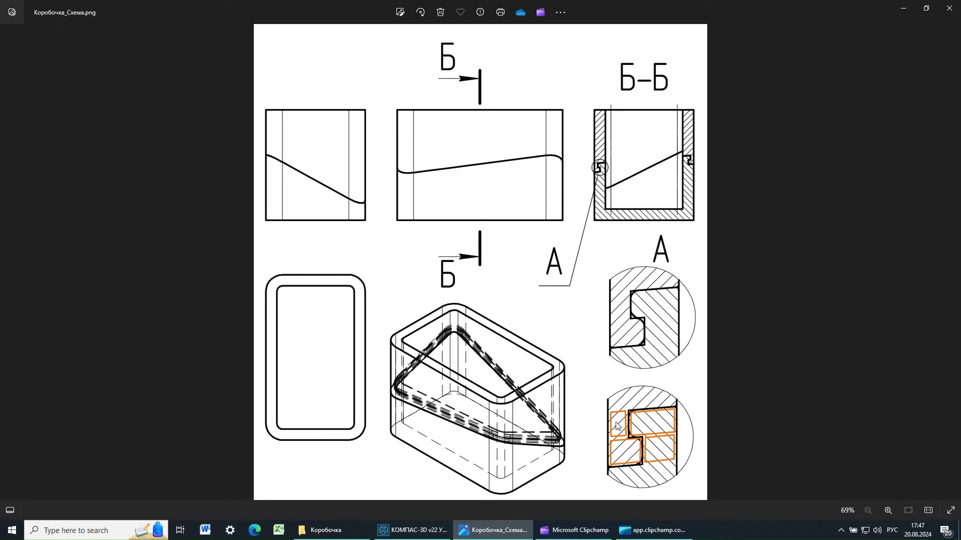
pyautogui.click(414, 534)
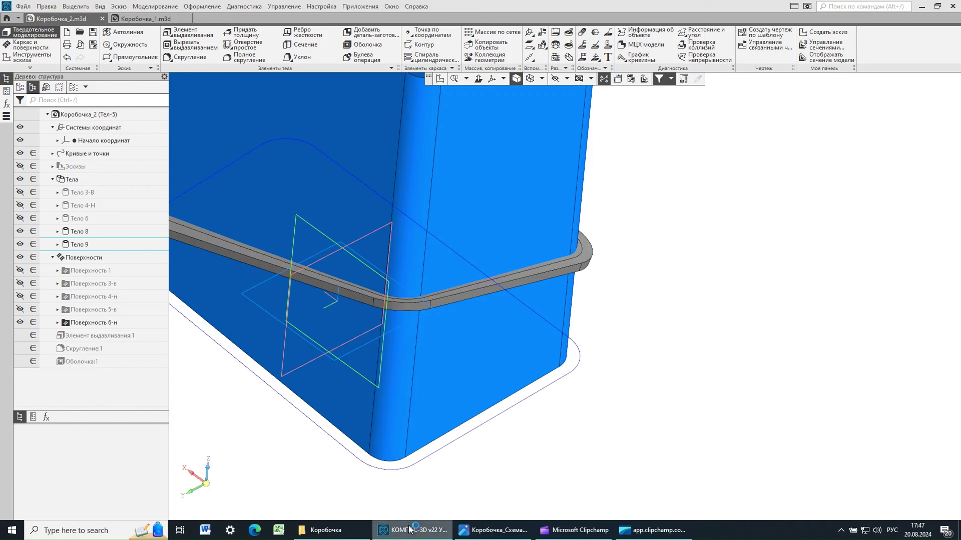
# Rename the ring body Тело 9 as Тело 9-в
pyautogui.click(88, 232)
pyautogui.click(86, 245)
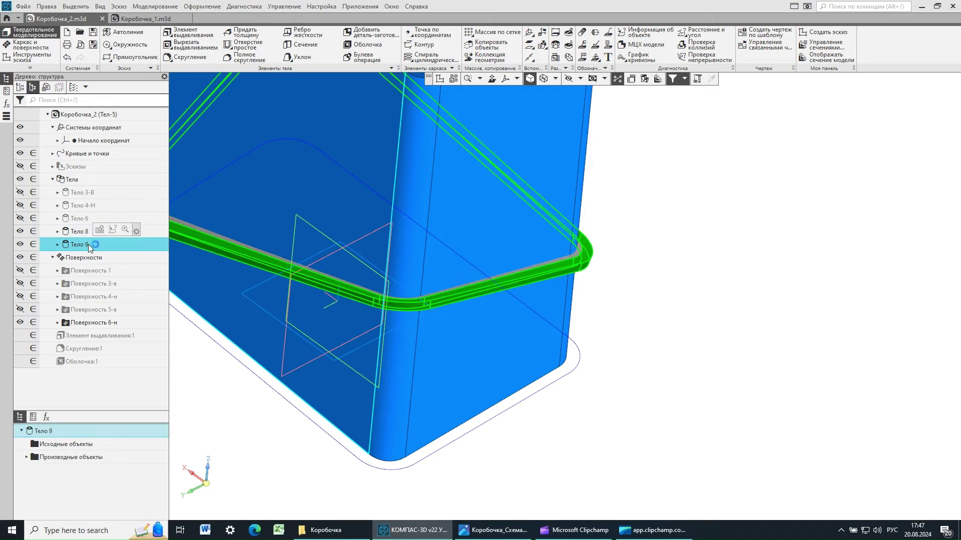
pyautogui.click(91, 244)
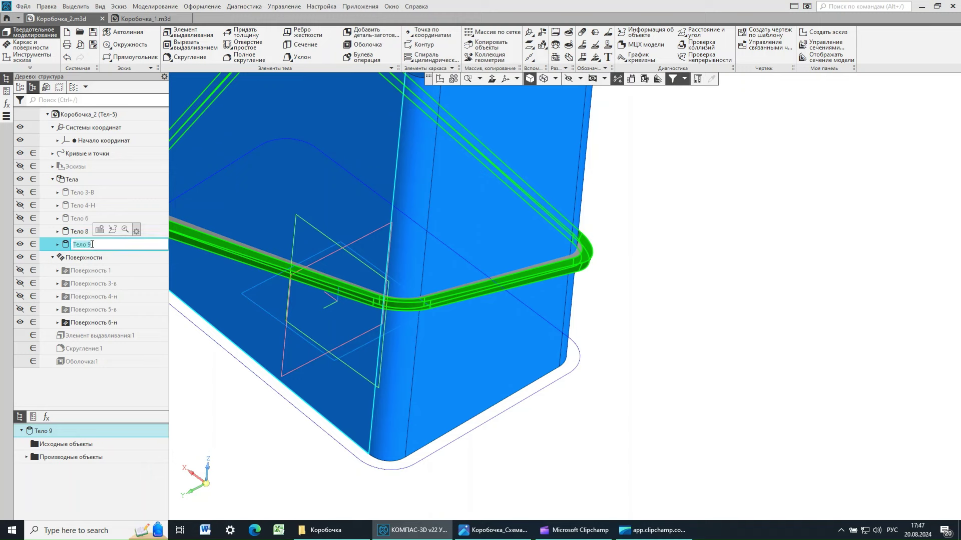
pyautogui.click(92, 244)
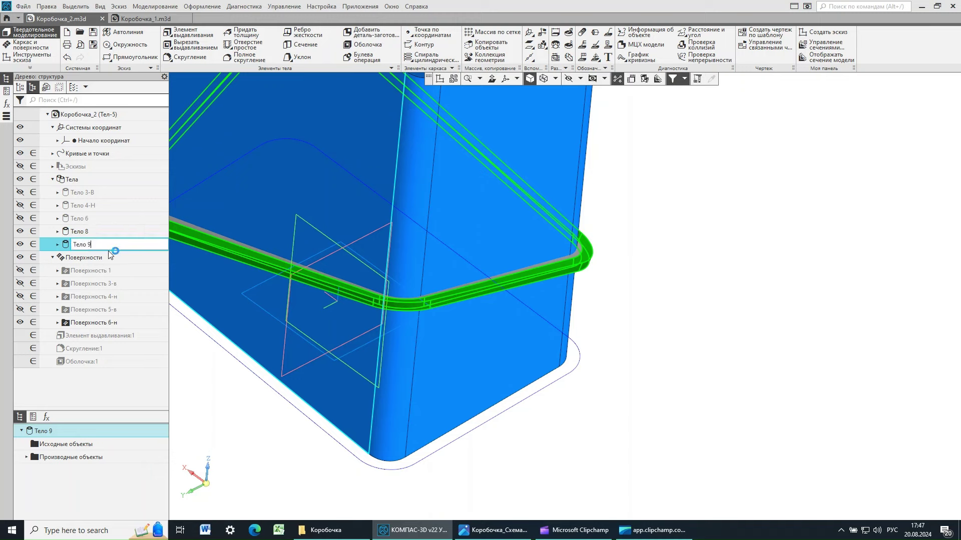
pyautogui.write('-в')
pyautogui.press('Return')
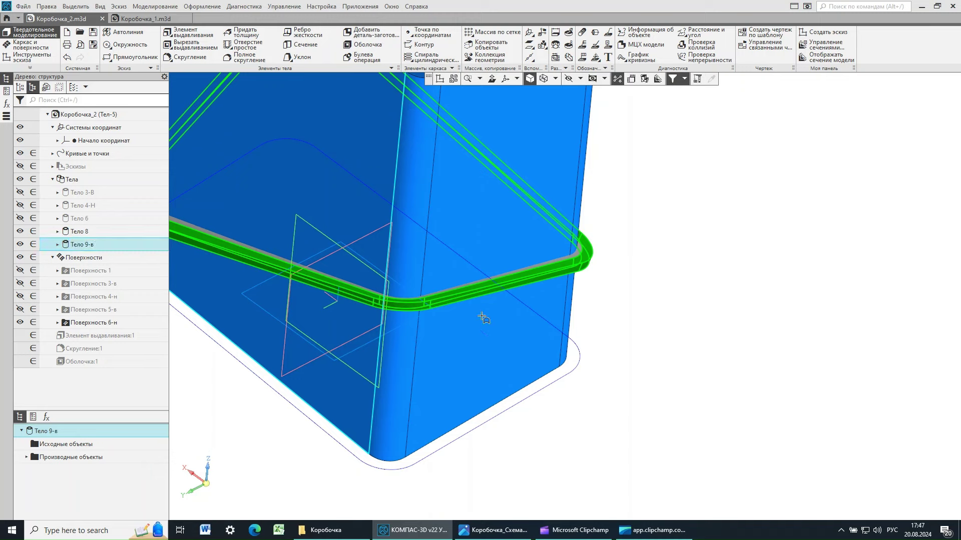
# Rename the ring body Тело 8 as Тело 8-н and clear the selection
pyautogui.click(79, 232)
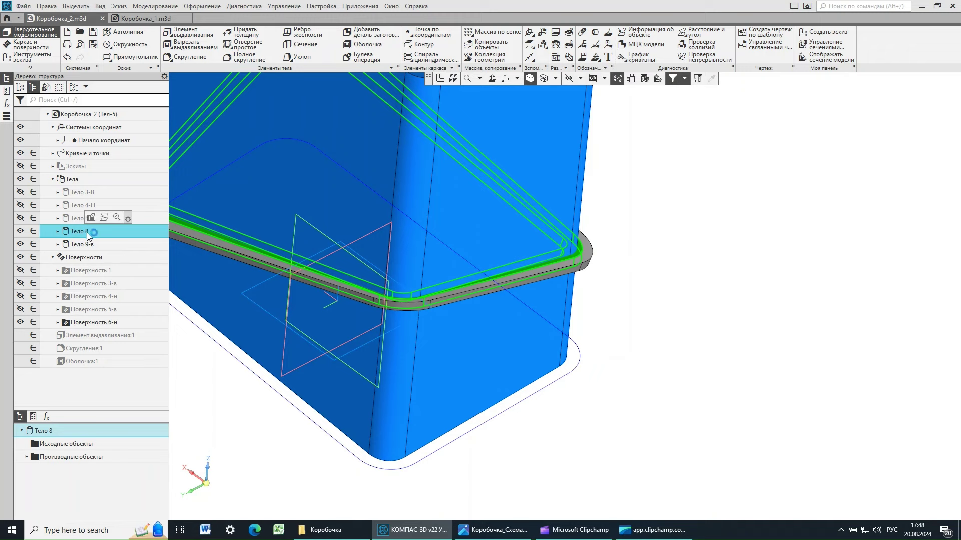
pyautogui.click(86, 233)
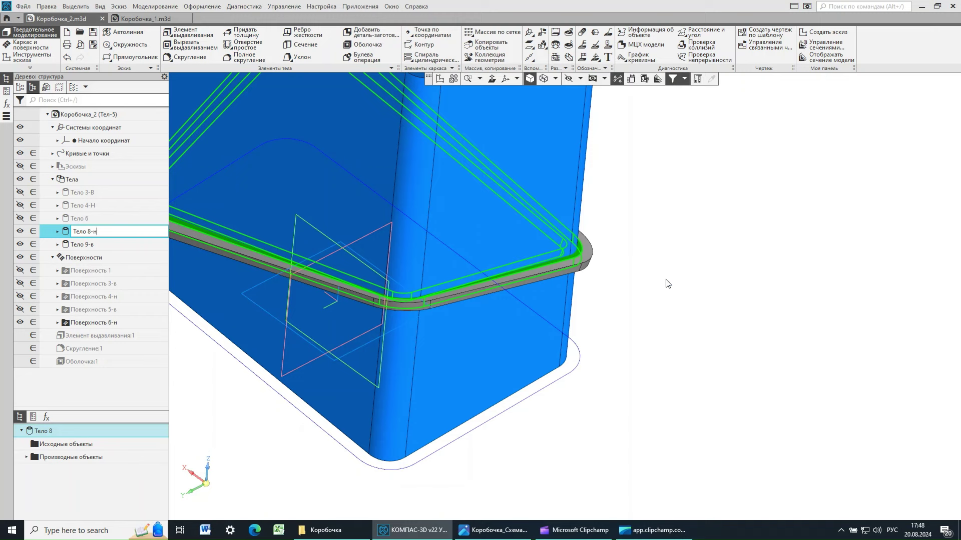
pyautogui.press('Return')
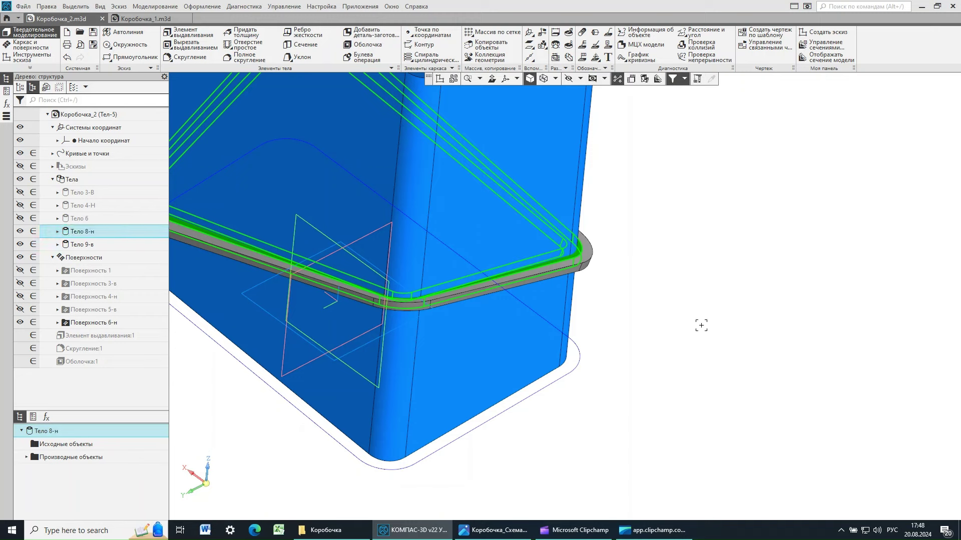
pyautogui.click(685, 317)
# Check the lower ring pieces in the Коробочка_Схема joint detail, then highlight Поверхность 6-н in the model
pyautogui.moveTo(685, 317); pyautogui.dragTo(674, 353, button='middle')
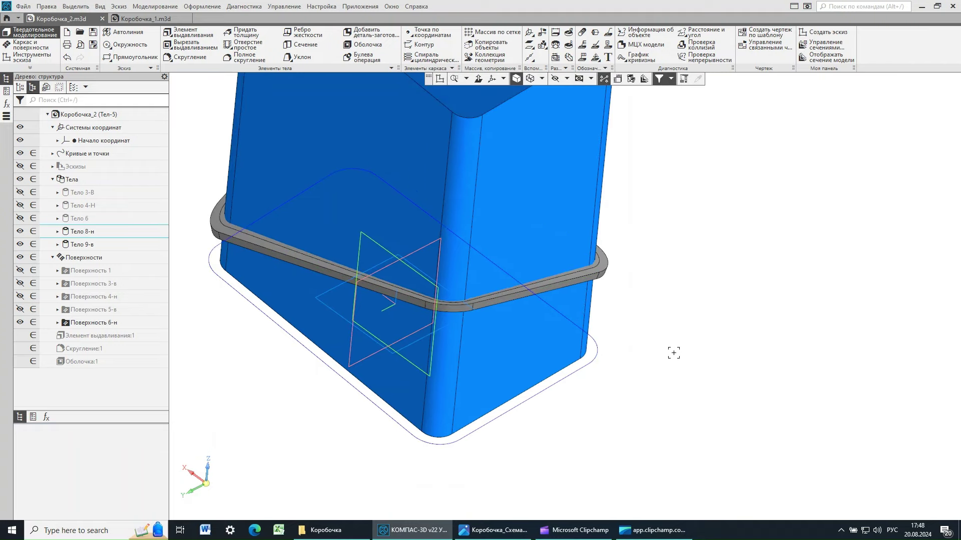
pyautogui.click(493, 530)
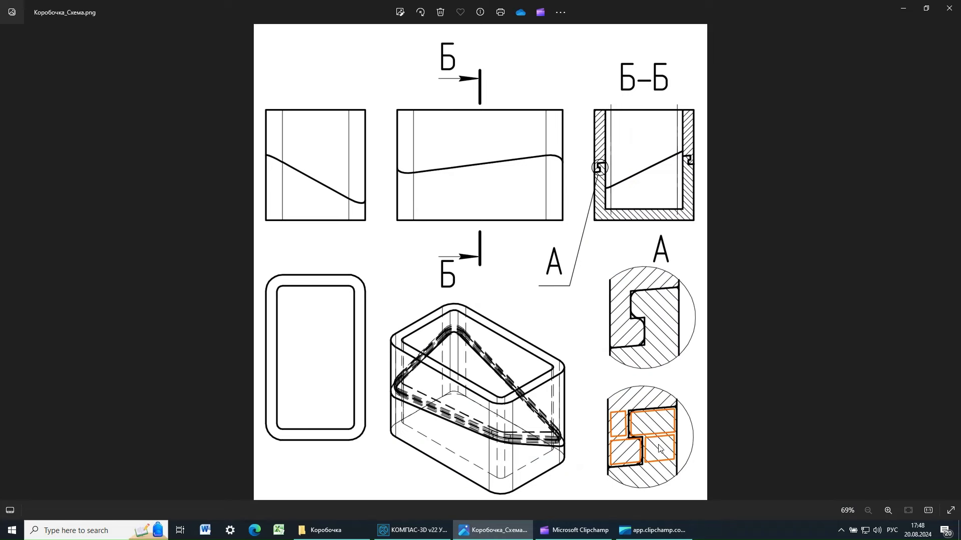
pyautogui.click(413, 527)
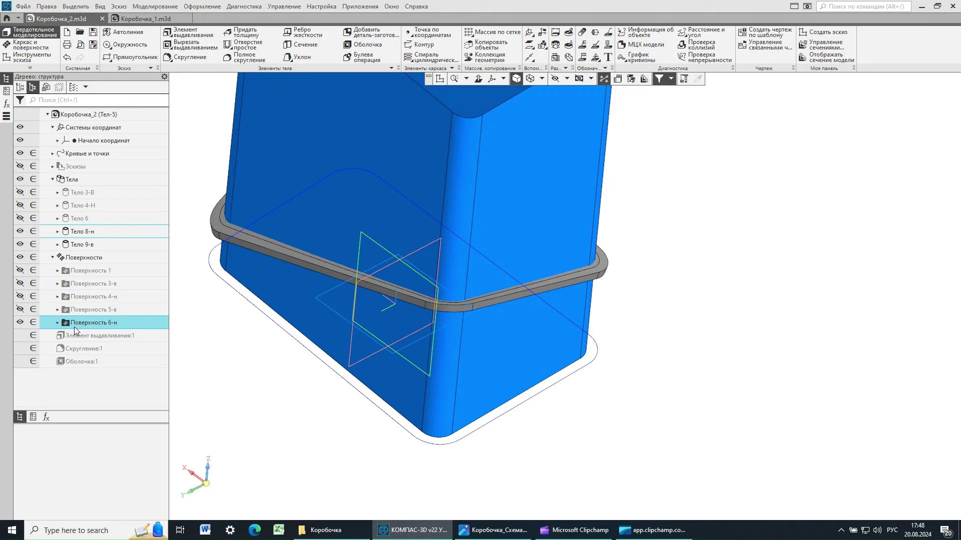
pyautogui.click(115, 325)
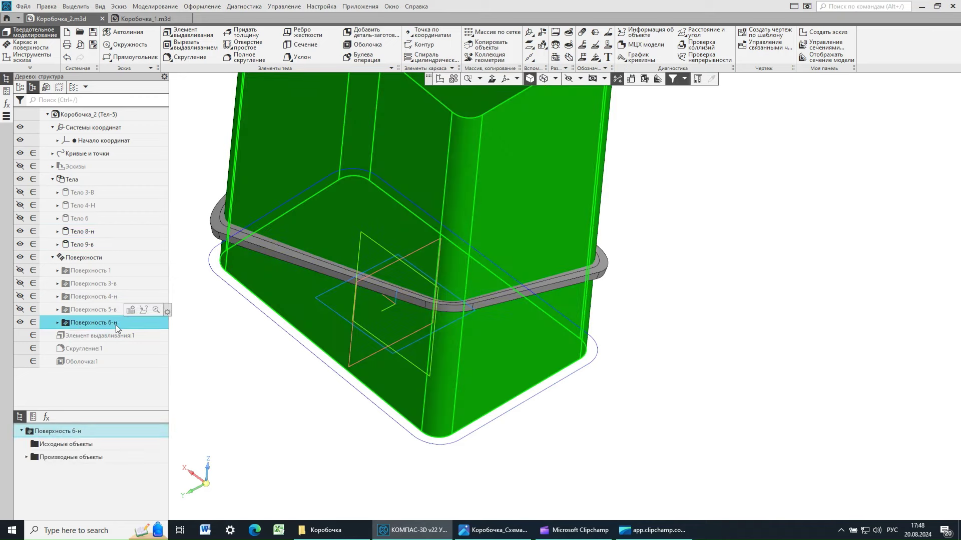
pyautogui.click(781, 233)
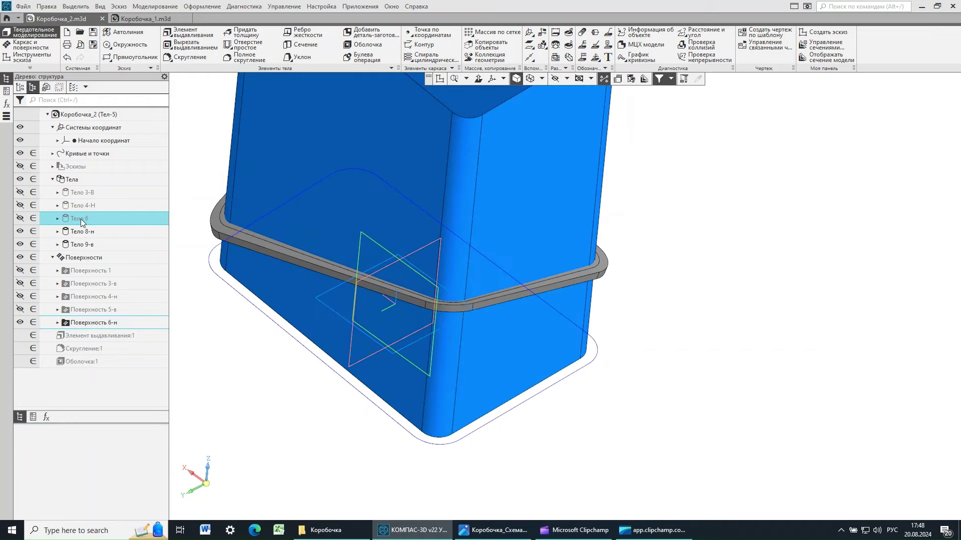
# Hide Тело 8-н and Тело 9-в and show Тело 6
pyautogui.click(20, 232)
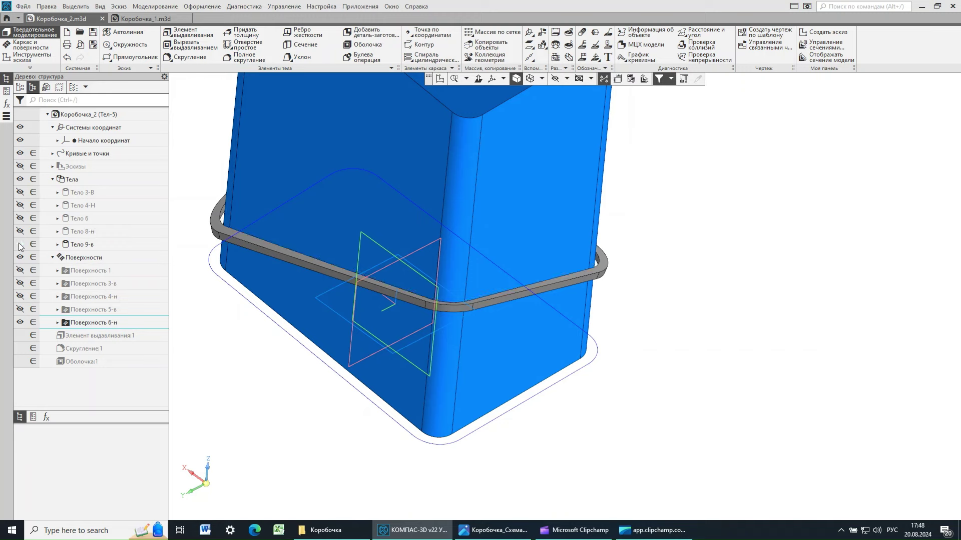
pyautogui.click(20, 244)
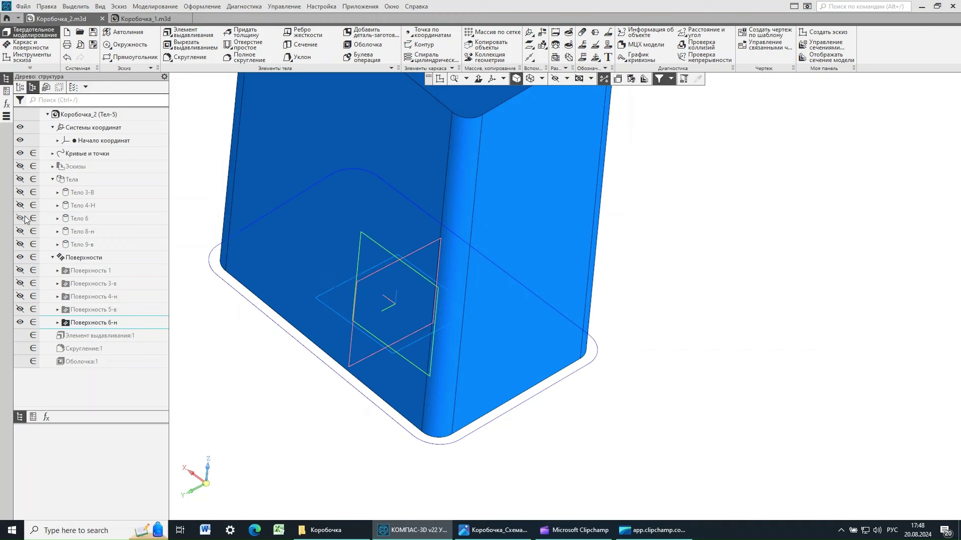
pyautogui.click(20, 219)
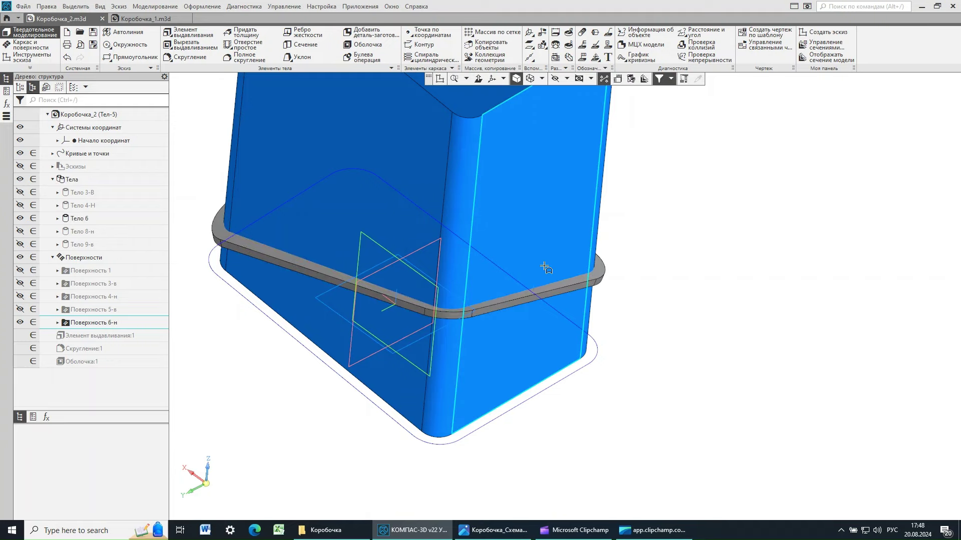
# Split Тело 6 with Поверхность 6-н as the cutting object, keeping all resulting bodies
pyautogui.moveTo(681, 288)
pyautogui.mouseDown(button='middle')
pyautogui.moveTo(686, 275)
pyautogui.moveTo(698, 280)
pyautogui.moveTo(686, 290)
pyautogui.mouseUp(button='middle')
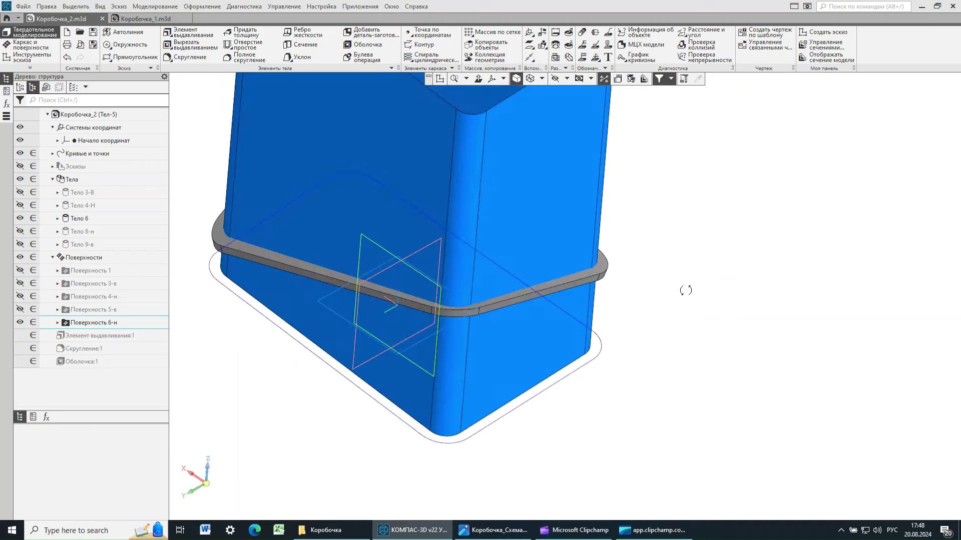
pyautogui.scroll(-3, 724, 320)
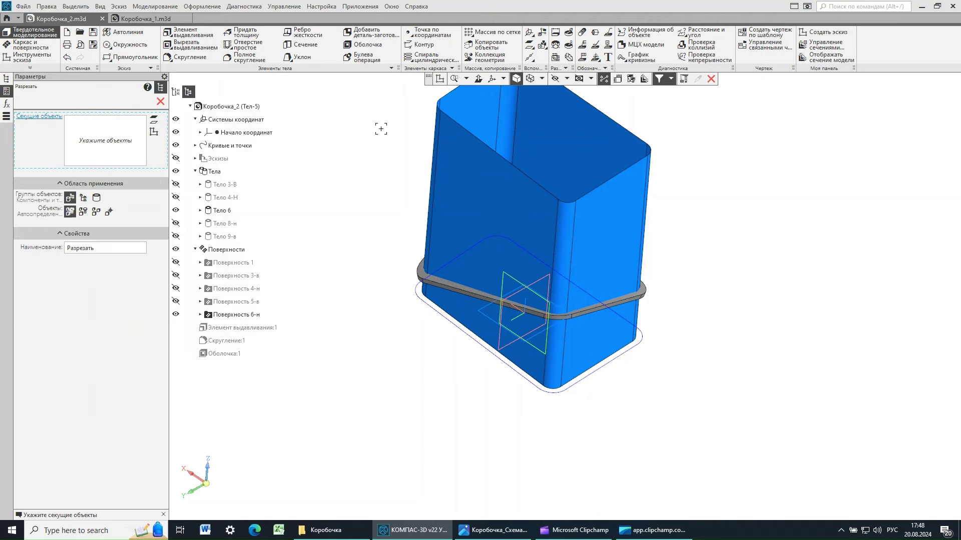
pyautogui.hotkey('ctrl', 'r')
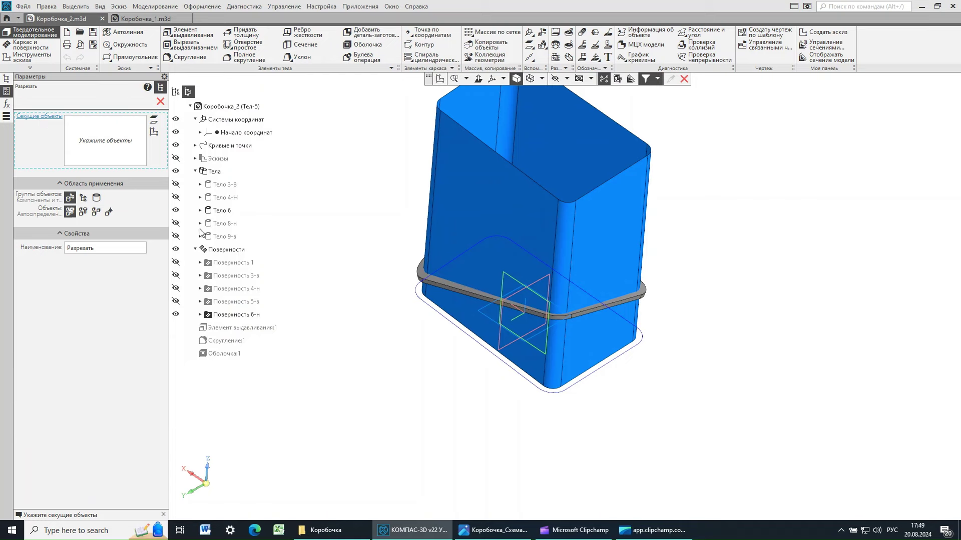
pyautogui.click(238, 315)
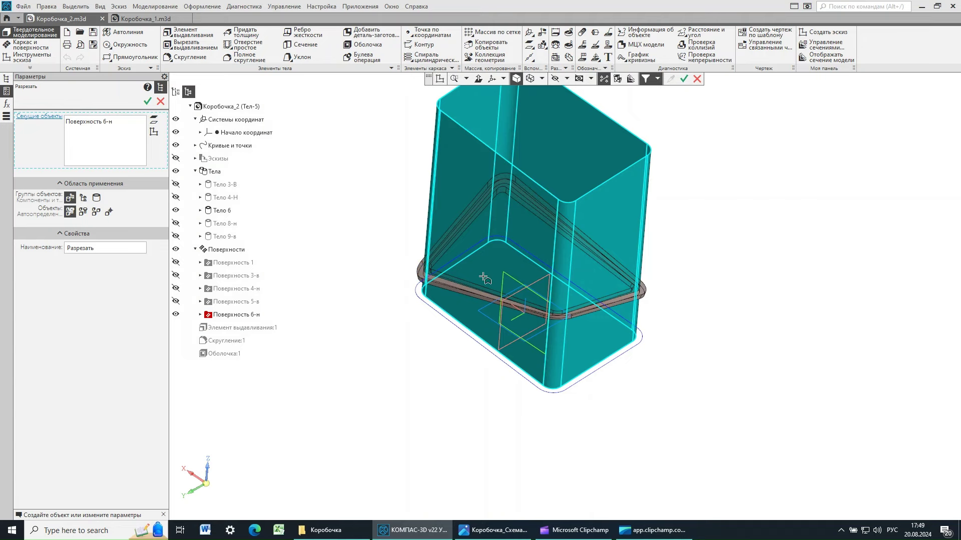
pyautogui.click(147, 101)
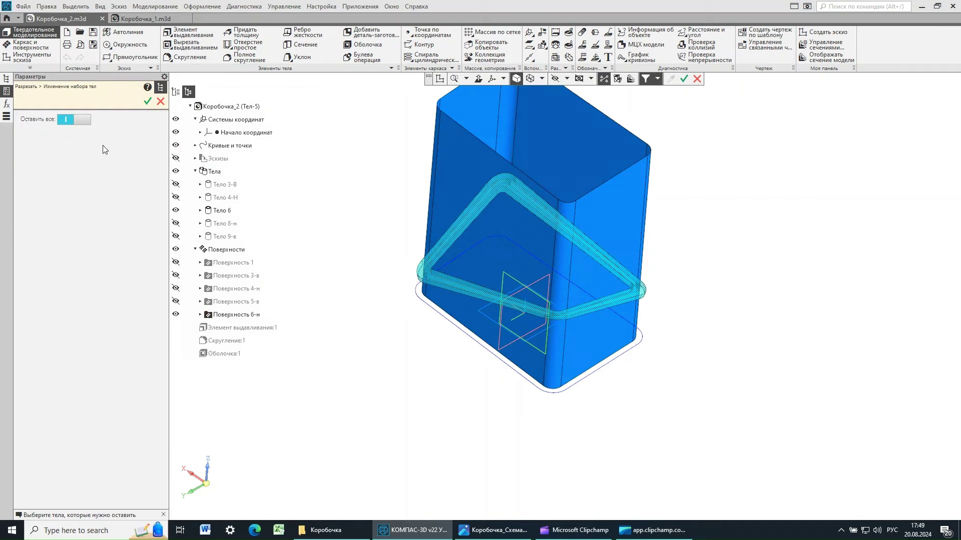
pyautogui.click(147, 102)
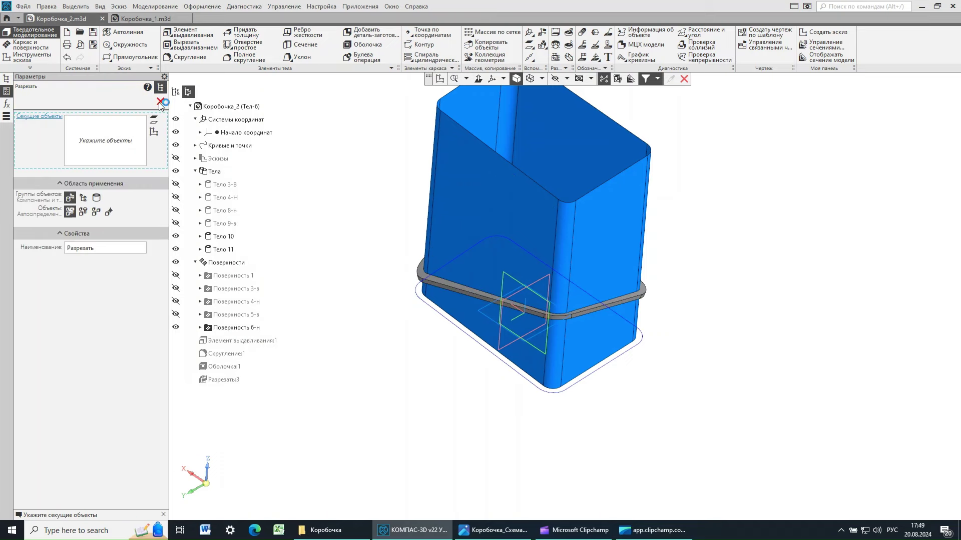
pyautogui.click(160, 102)
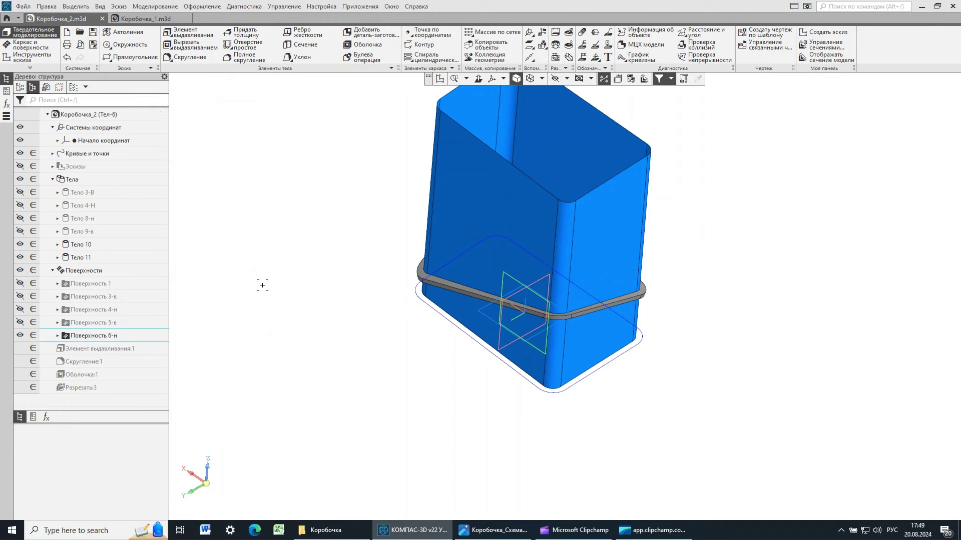
# Highlight Тело 10 and Тело 11 in turn and hide Поверхность 6-н to expose the split ring
pyautogui.click(83, 244)
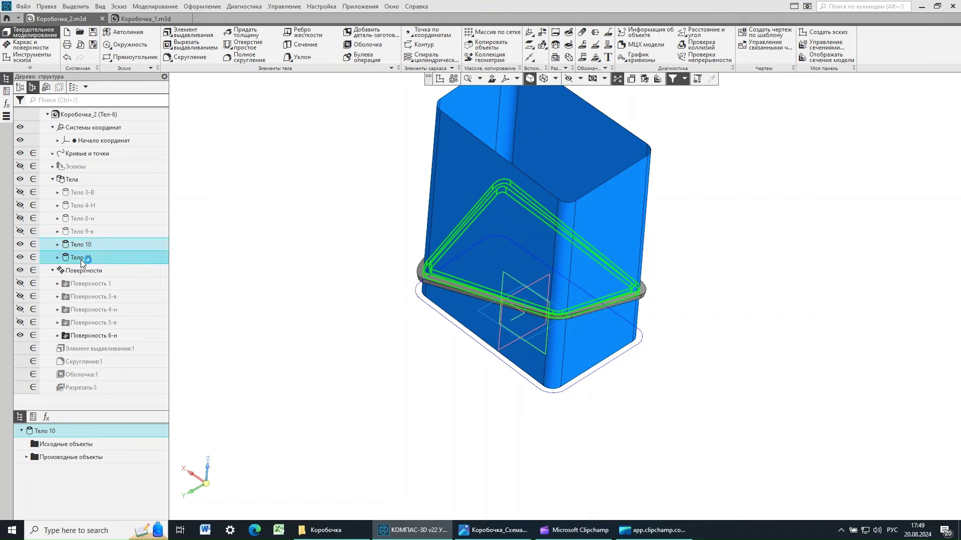
pyautogui.click(81, 258)
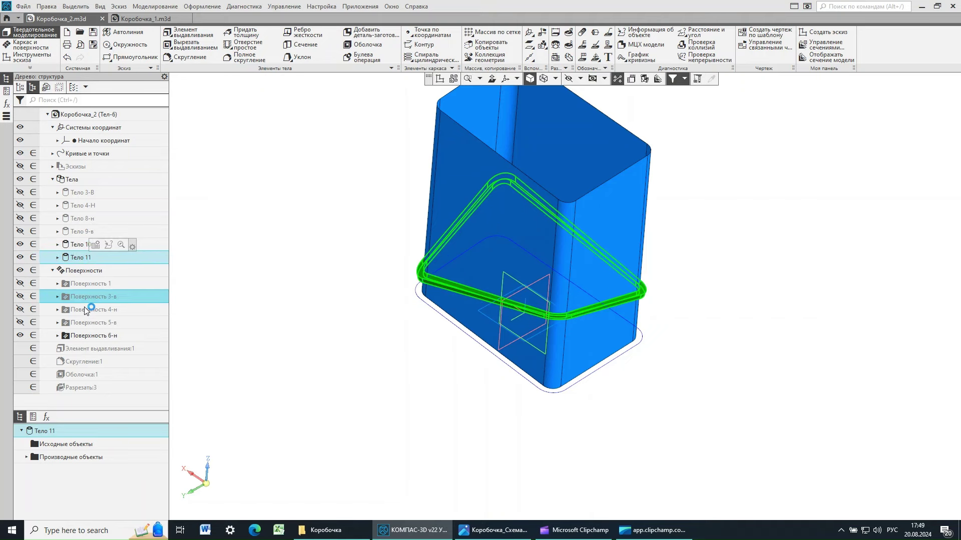
pyautogui.click(20, 335)
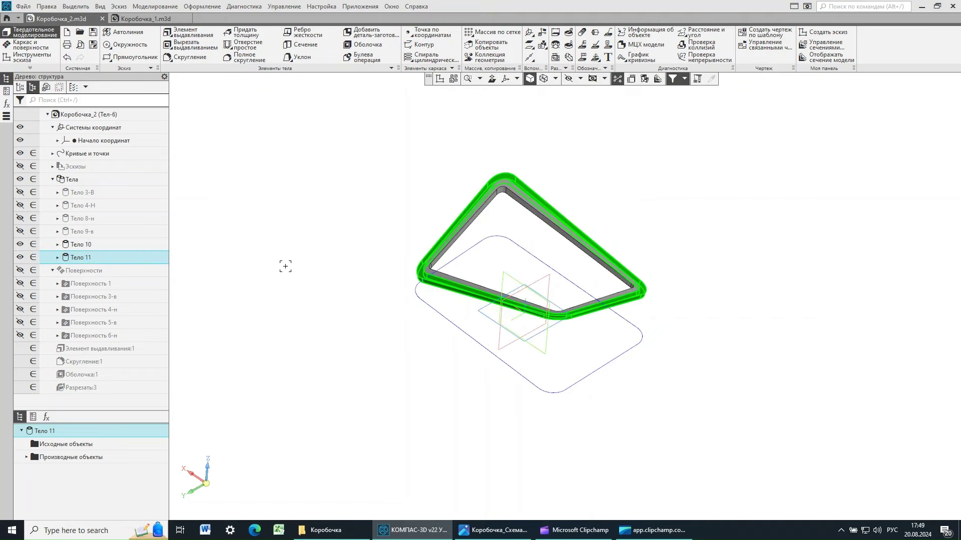
# Compare the ring pieces Тело 10 and Тело 11 with the joint detail in the Коробочка_Схема image
pyautogui.click(285, 266)
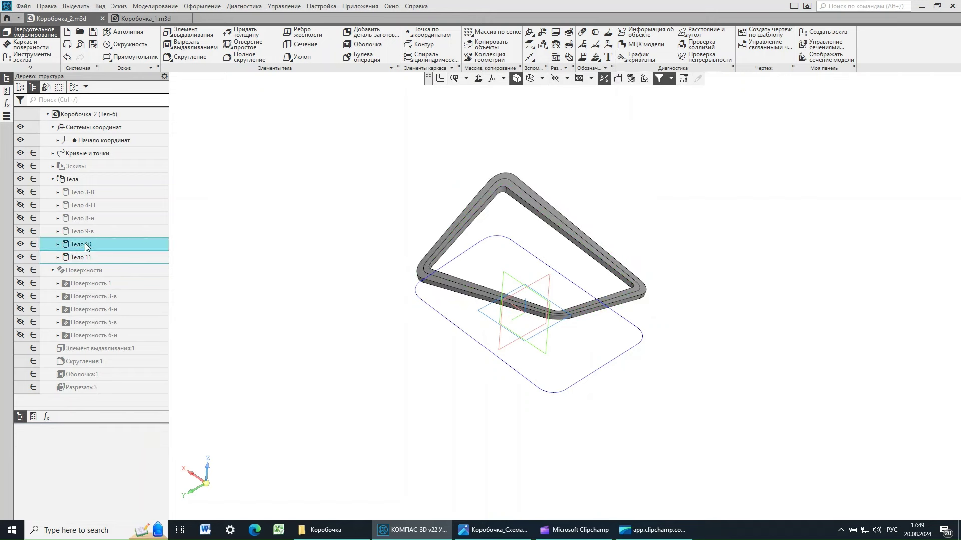
pyautogui.keyDown('ctrl'); pyautogui.click(81, 259); pyautogui.keyUp('ctrl')
pyautogui.click(81, 258)
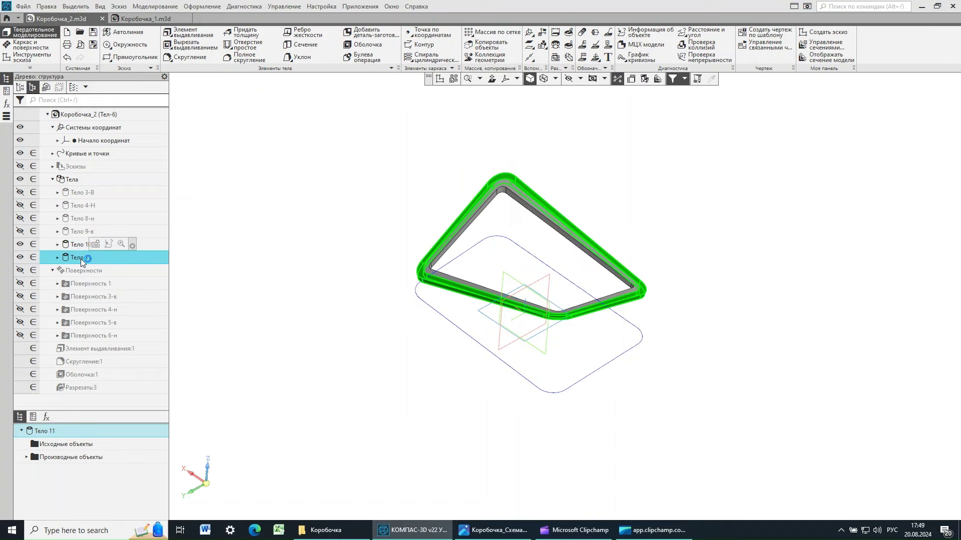
pyautogui.click(303, 212)
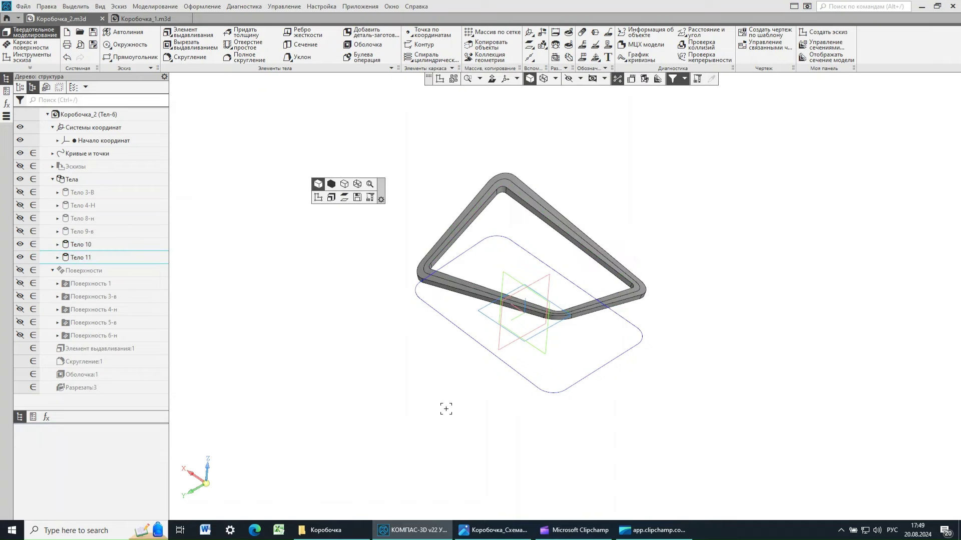
pyautogui.click(492, 530)
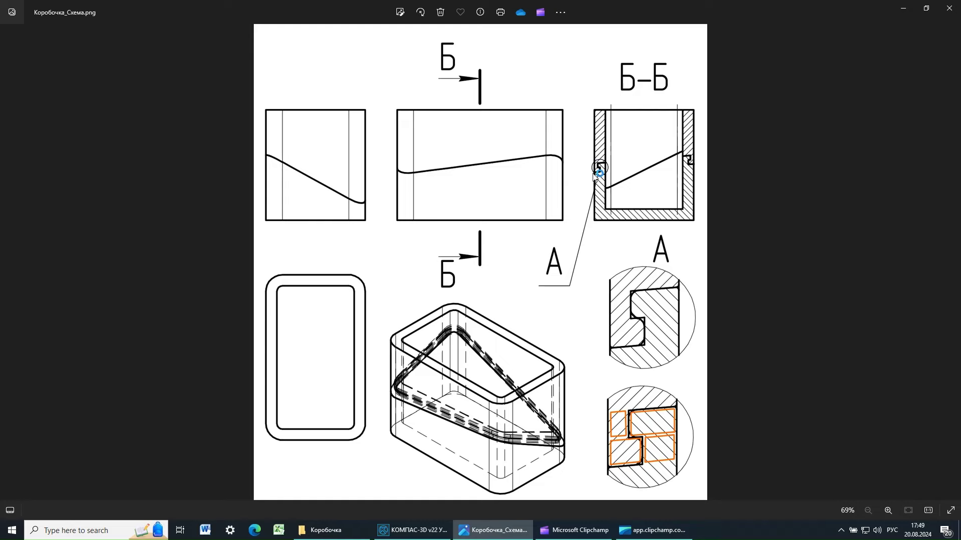
pyautogui.click(400, 532)
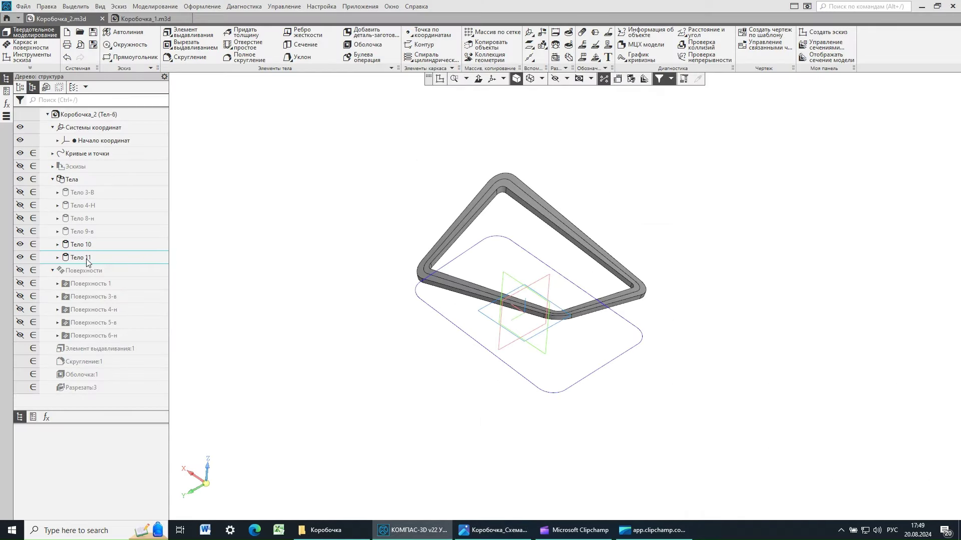
# Rename the outer ring body Тело 11 as Тело 11-в
pyautogui.click(82, 244)
pyautogui.keyDown('ctrl'); pyautogui.click(79, 258); pyautogui.keyUp('ctrl')
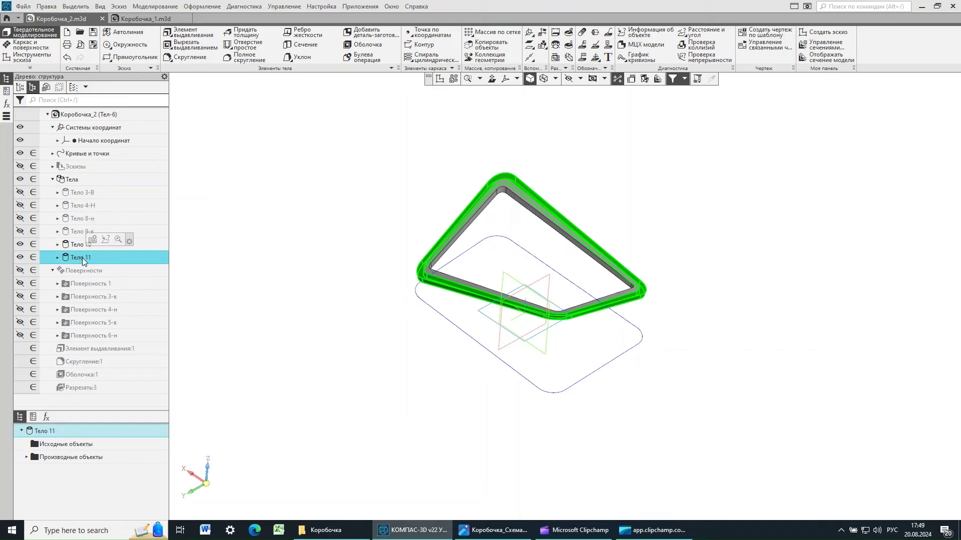
pyautogui.click(82, 258)
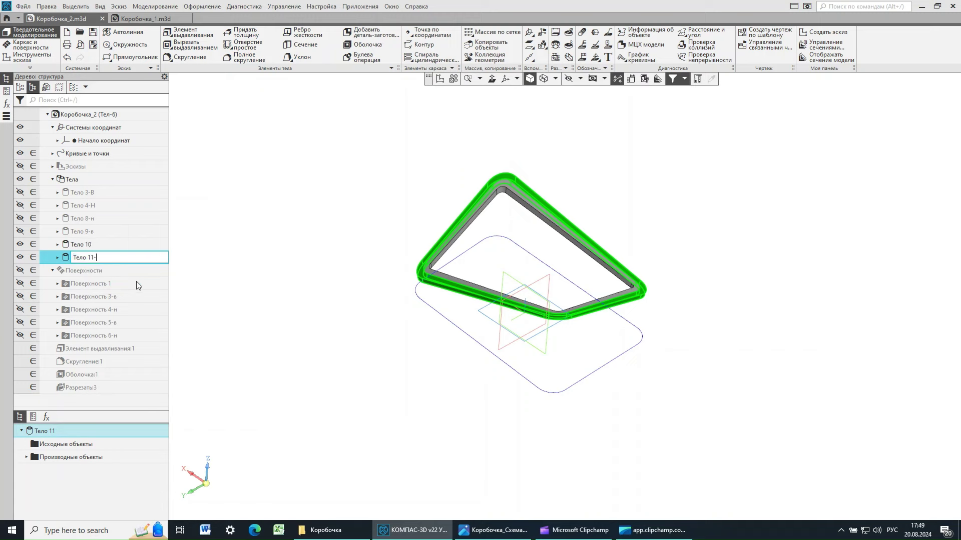
pyautogui.write('-в')
# Rename the inner ring body Тело 10 as Тело 10-н and clear the selection
pyautogui.click(88, 245)
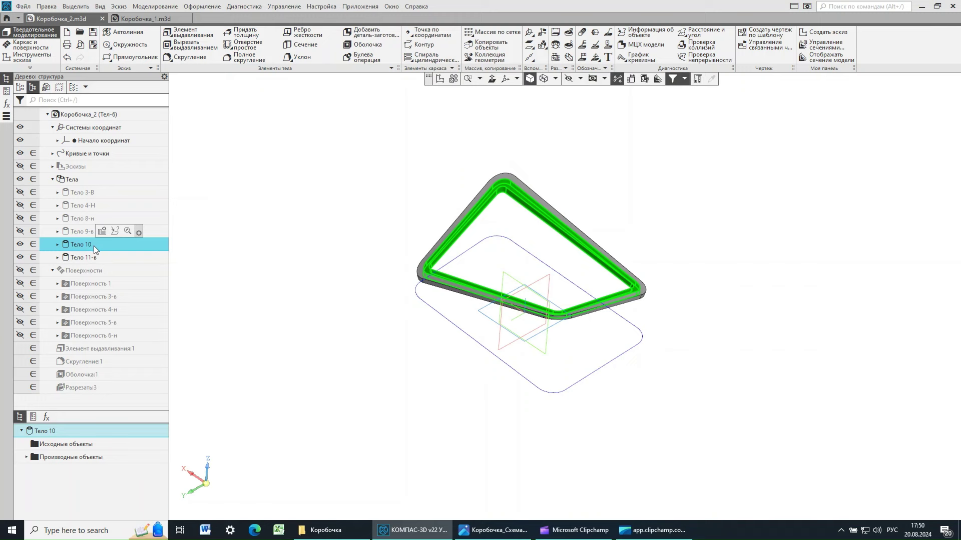
pyautogui.click(94, 245)
pyautogui.write('-')
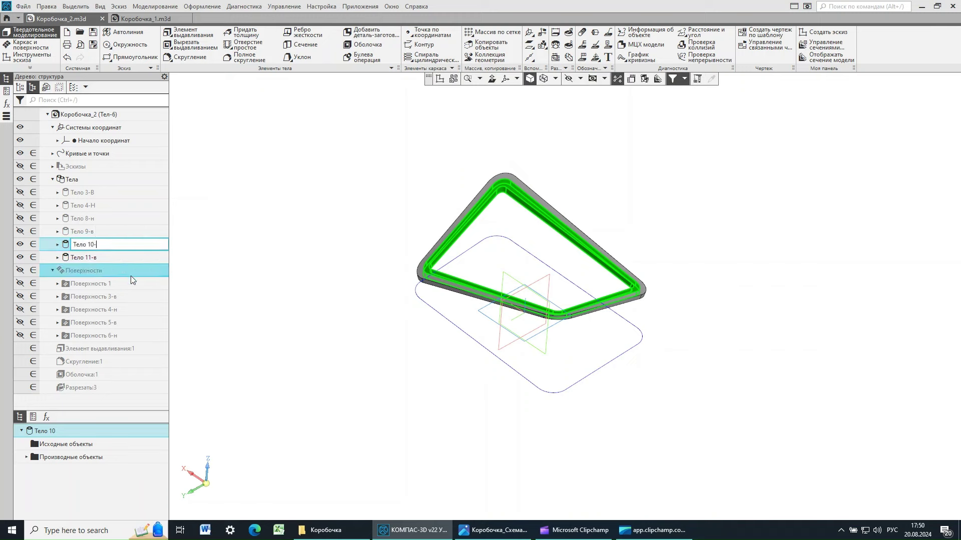
pyautogui.write('н')
pyautogui.click(239, 236)
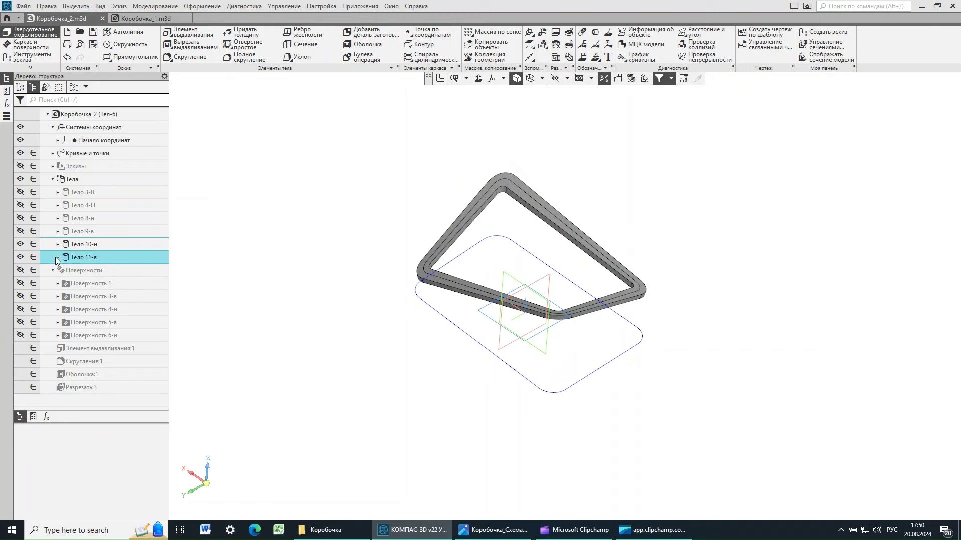
# Show Тело 9-в, Тело 8-н, Тело 4-Н and Тело 3-В again and display the model in section
pyautogui.click(20, 231)
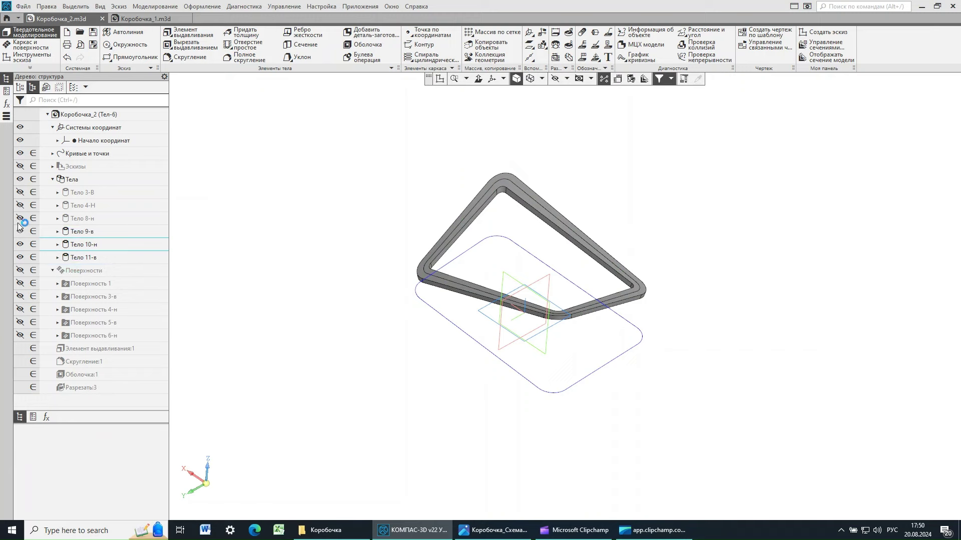
pyautogui.click(20, 219)
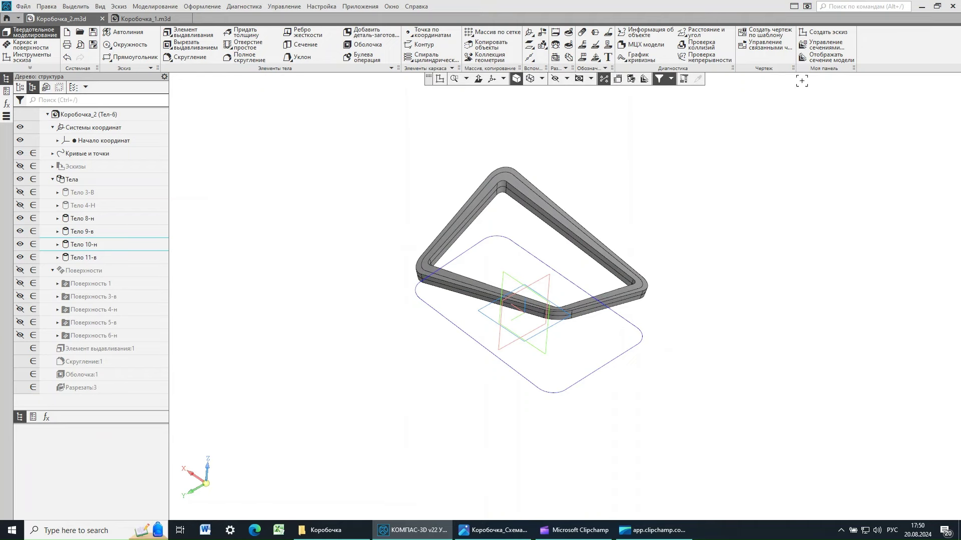
pyautogui.click(822, 59)
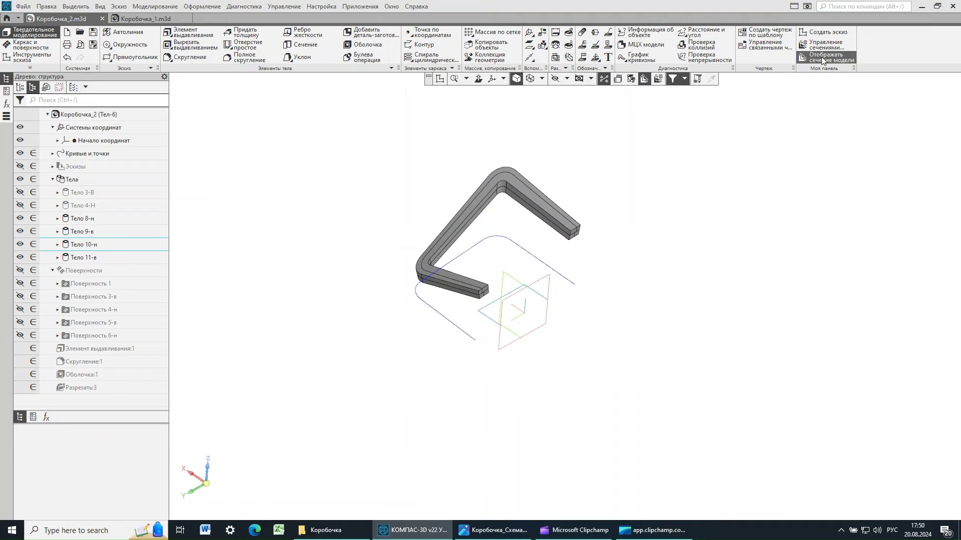
pyautogui.moveTo(632, 275); pyautogui.dragTo(568, 272, button='middle')
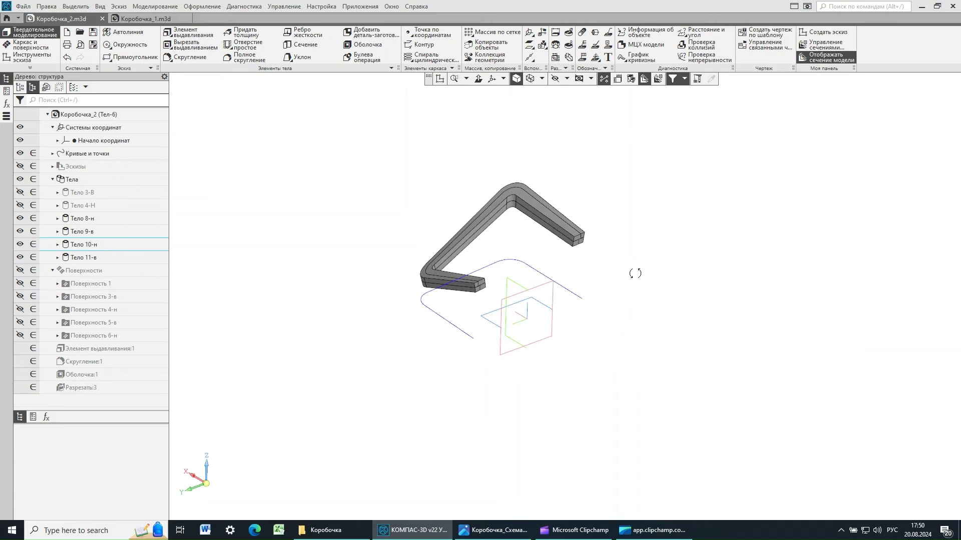
pyautogui.click(20, 205)
pyautogui.click(20, 192)
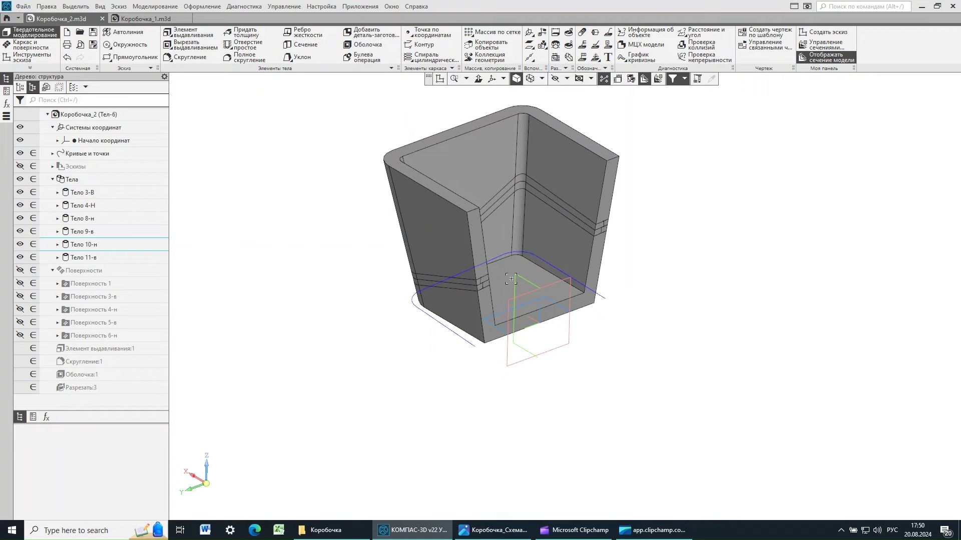
# Compare the sectioned wall joint with detail А in the Коробочка_Схема image and save the model
pyautogui.scroll(5, 511, 279)
pyautogui.moveTo(471, 323); pyautogui.dragTo(470, 330, button='middle')
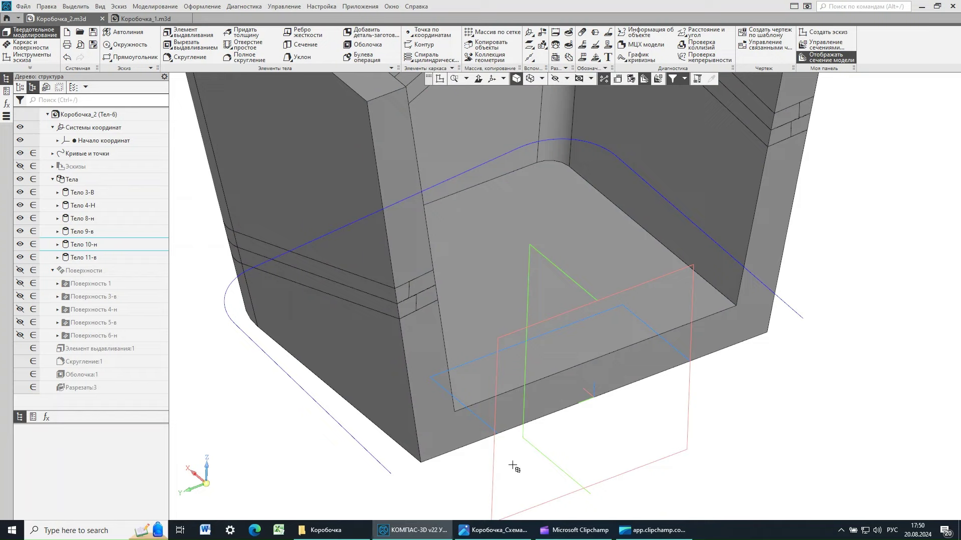
pyautogui.click(495, 535)
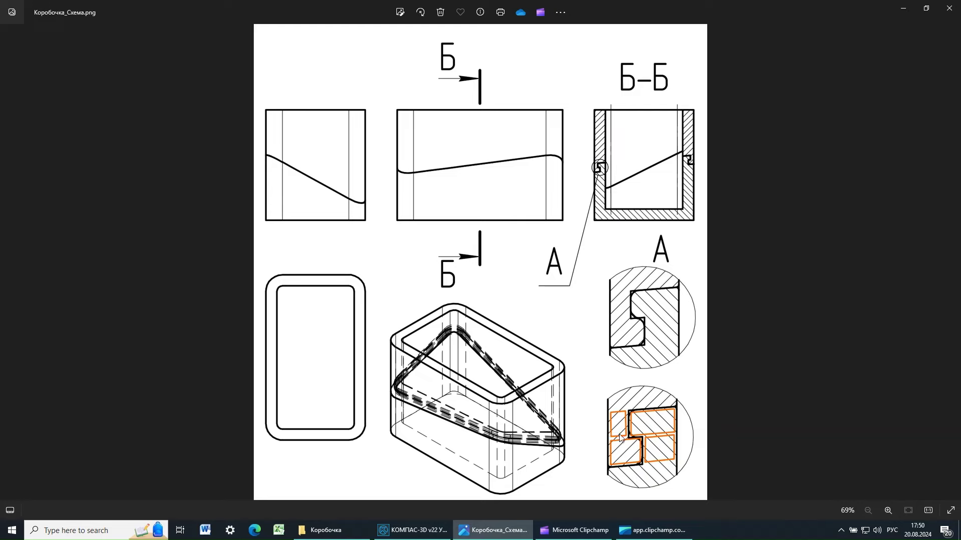
pyautogui.click(413, 530)
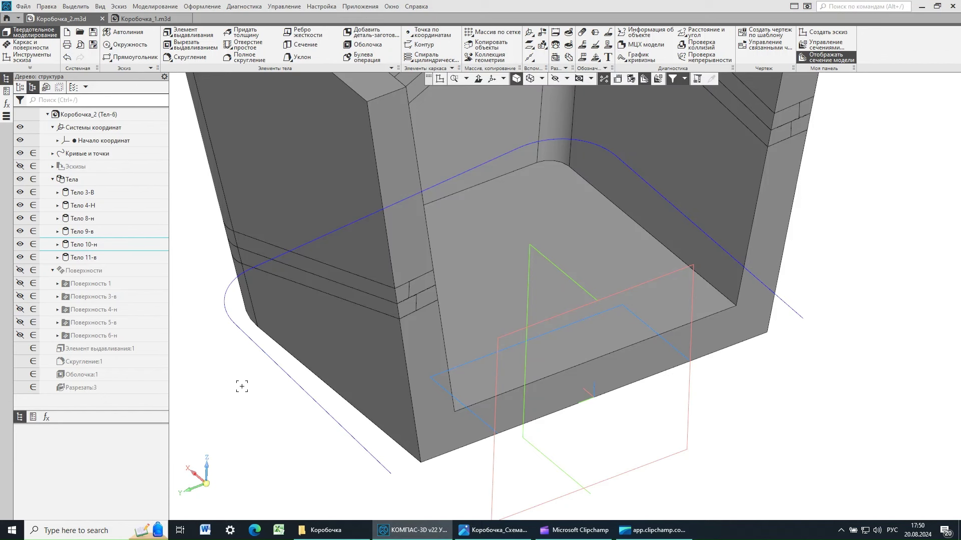
pyautogui.scroll(-2, 294, 346)
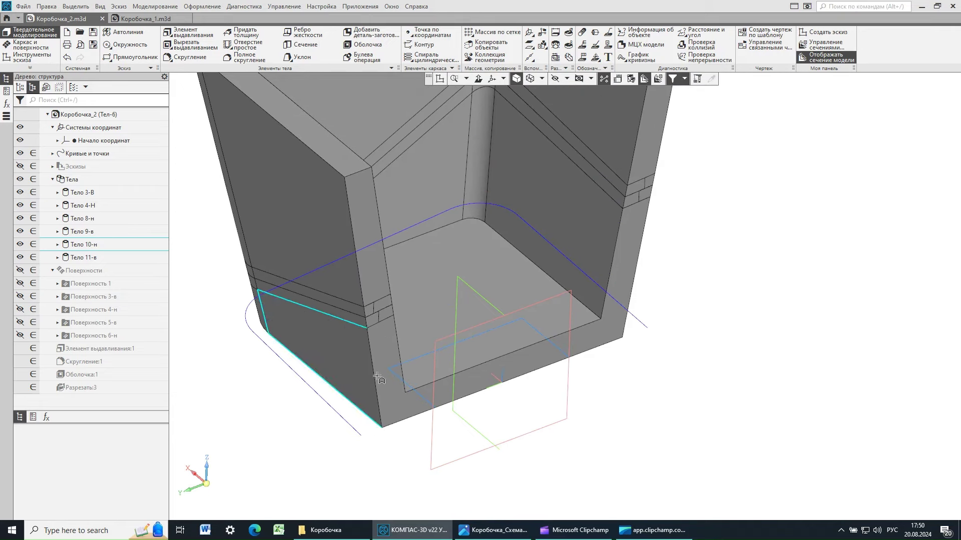
pyautogui.moveTo(501, 301); pyautogui.dragTo(521, 292, button='middle')
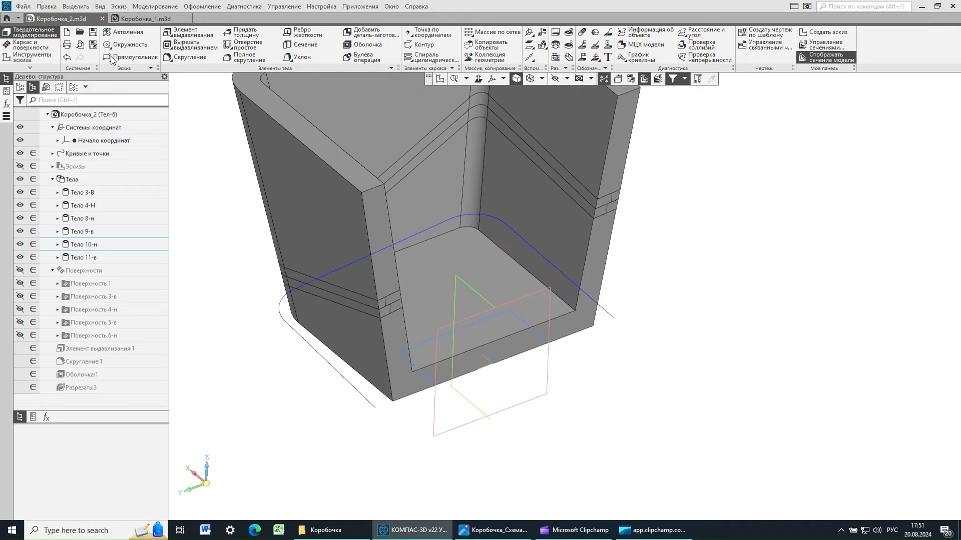
pyautogui.click(93, 33)
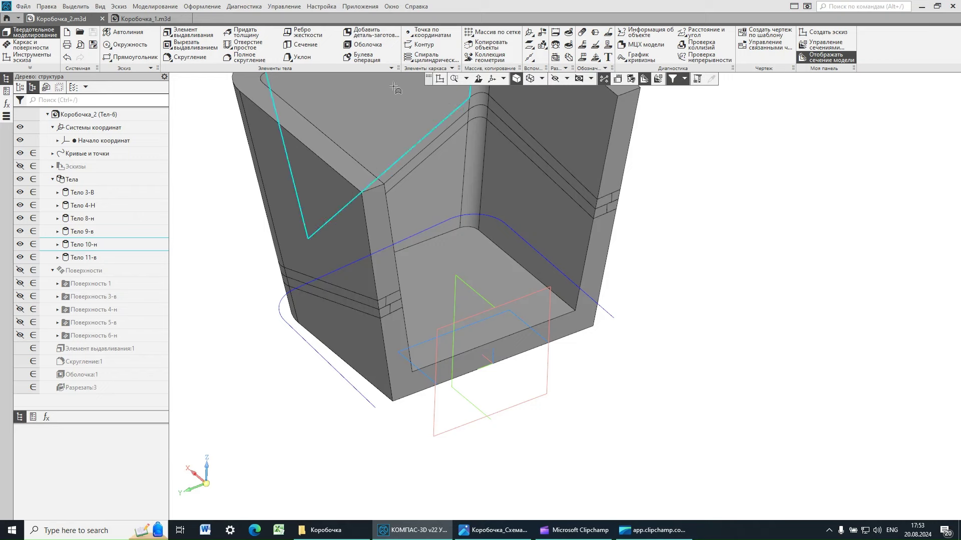
# Unite Тело 9-в and Тело 11-в with the base body Тело 3-В in a Boolean operation
pyautogui.click(373, 61)
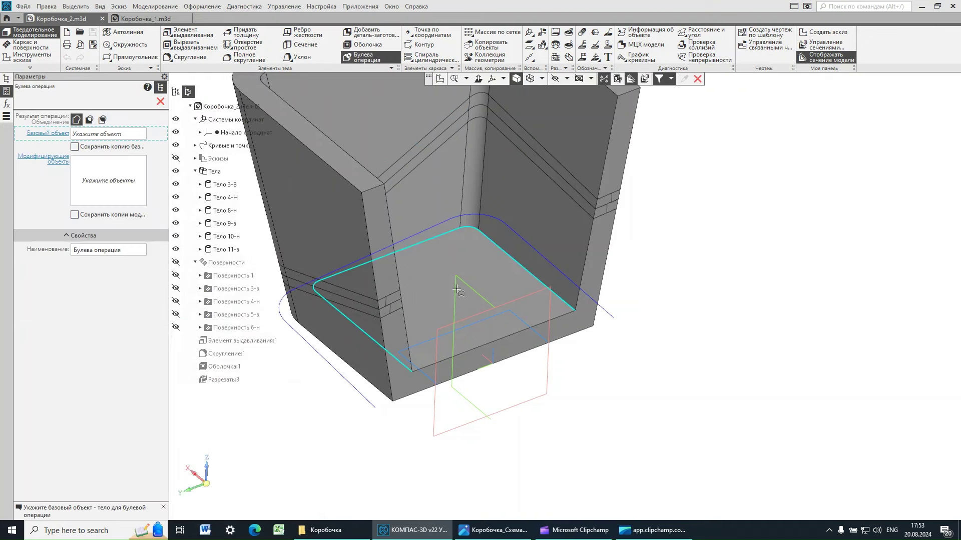
pyautogui.keyDown('shift'); pyautogui.moveTo(461, 294); pyautogui.dragTo(608, 372, button='middle'); pyautogui.keyUp('shift')
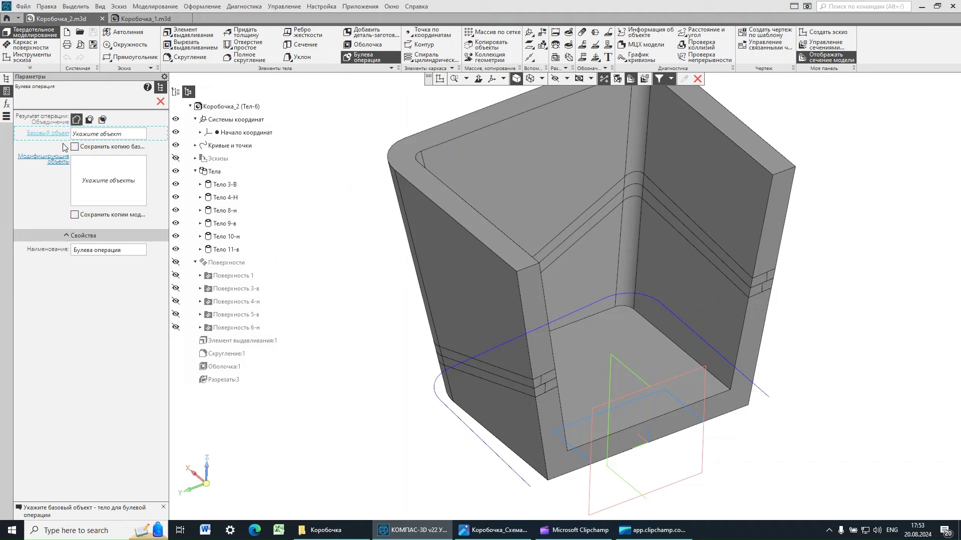
pyautogui.click(218, 185)
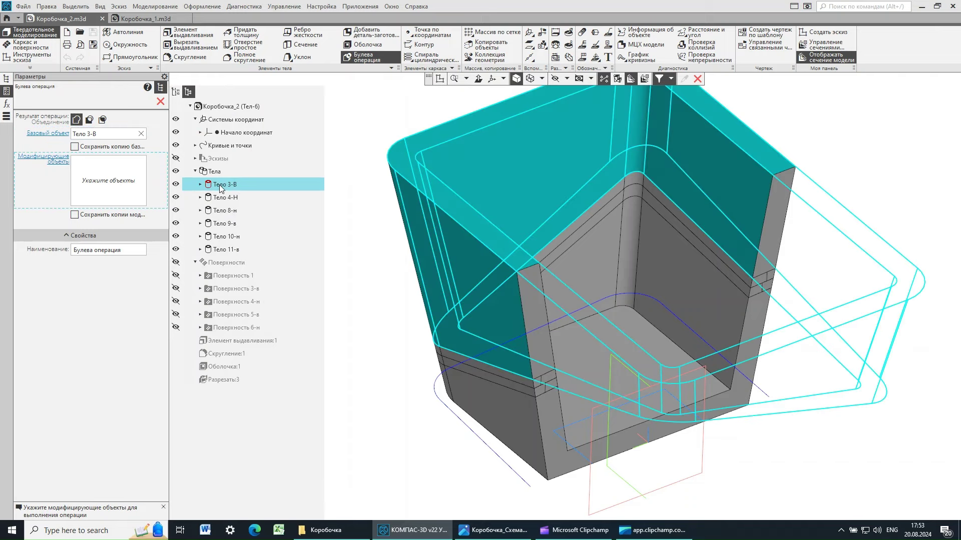
pyautogui.click(220, 224)
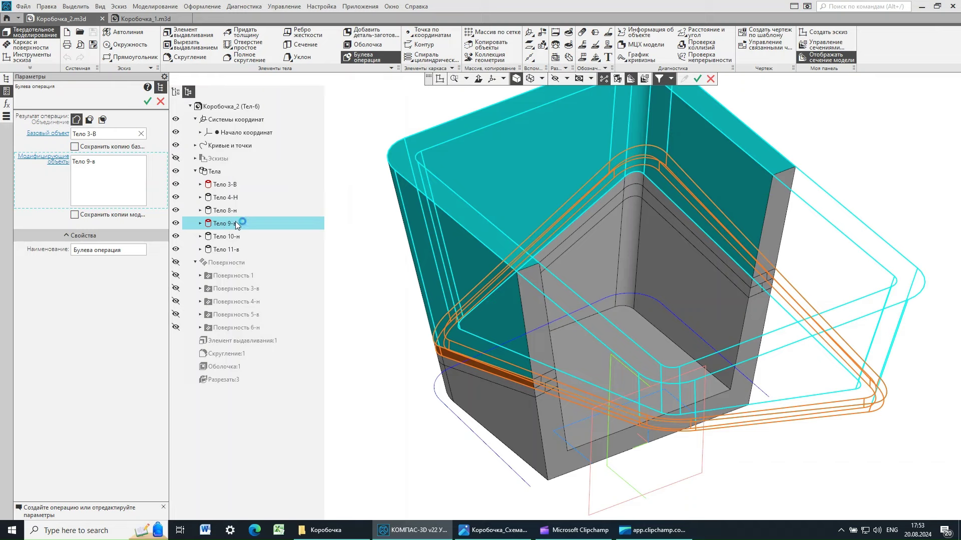
pyautogui.click(221, 251)
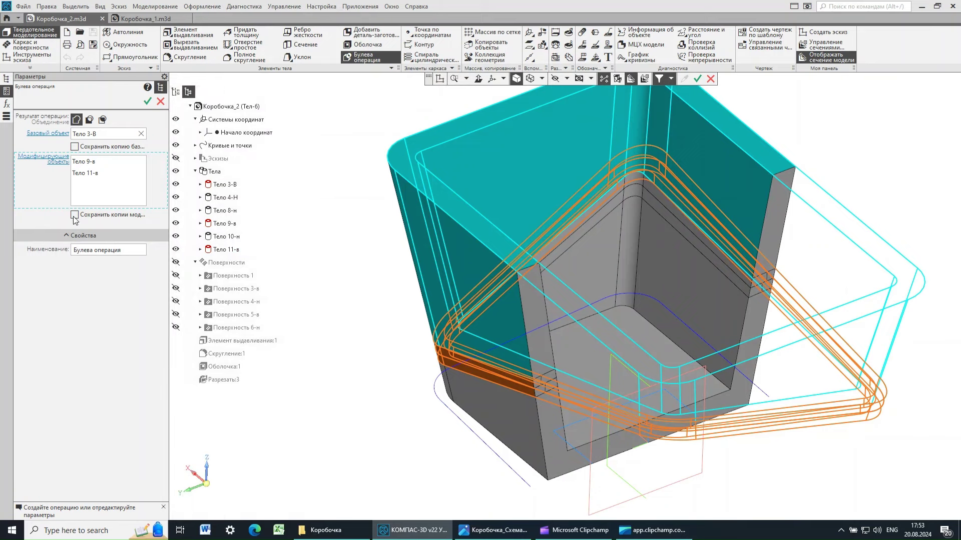
pyautogui.click(148, 102)
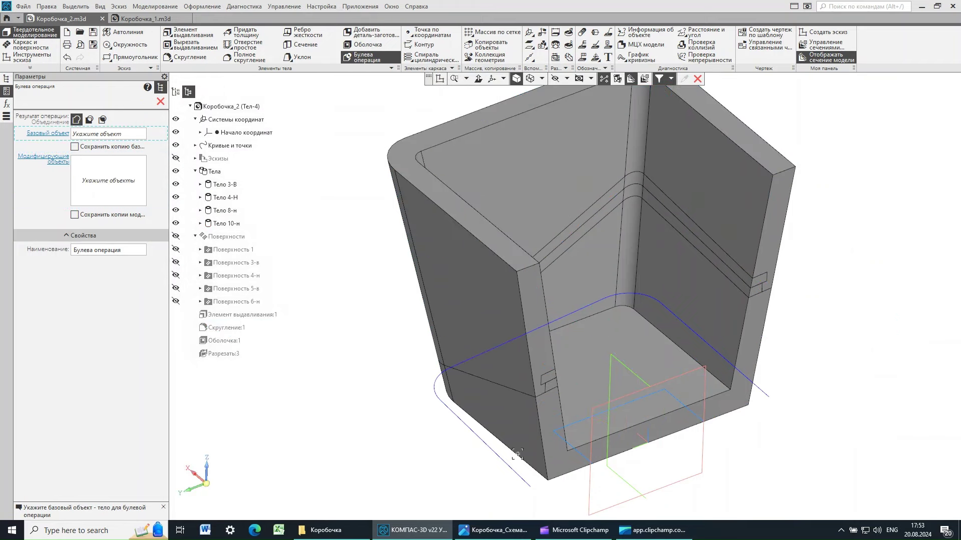
pyautogui.click(160, 101)
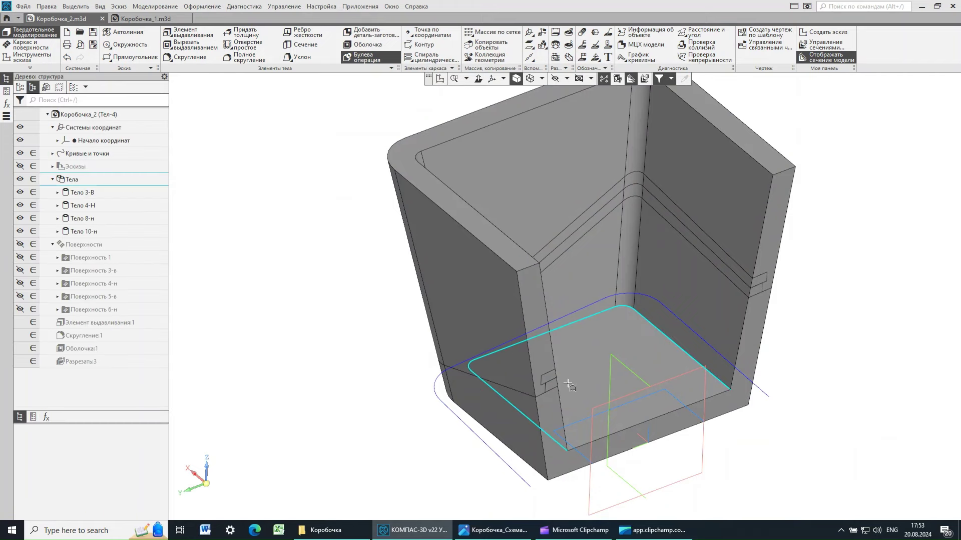
# Inspect the united upper body by switching the section display off and on and temporarily hiding Тело 3-В
pyautogui.click(828, 59)
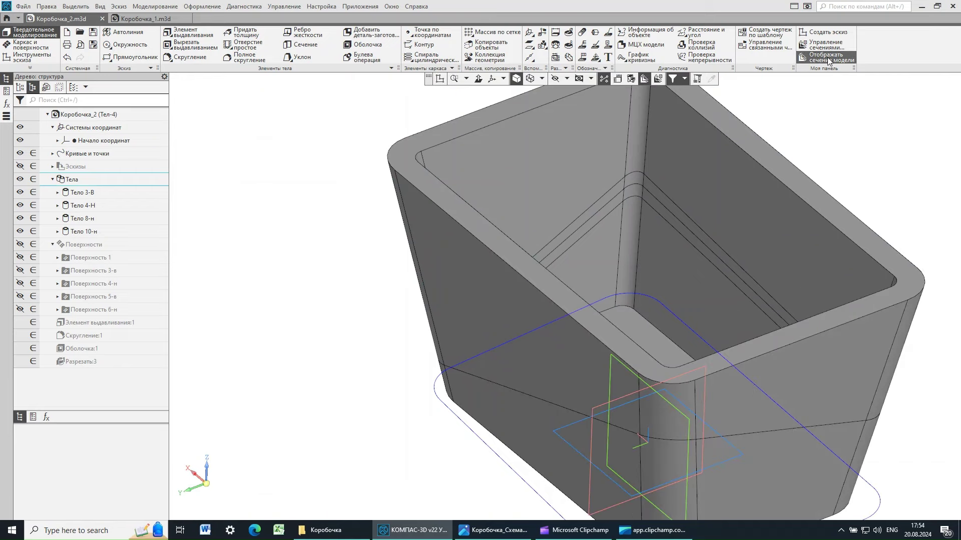
pyautogui.click(828, 59)
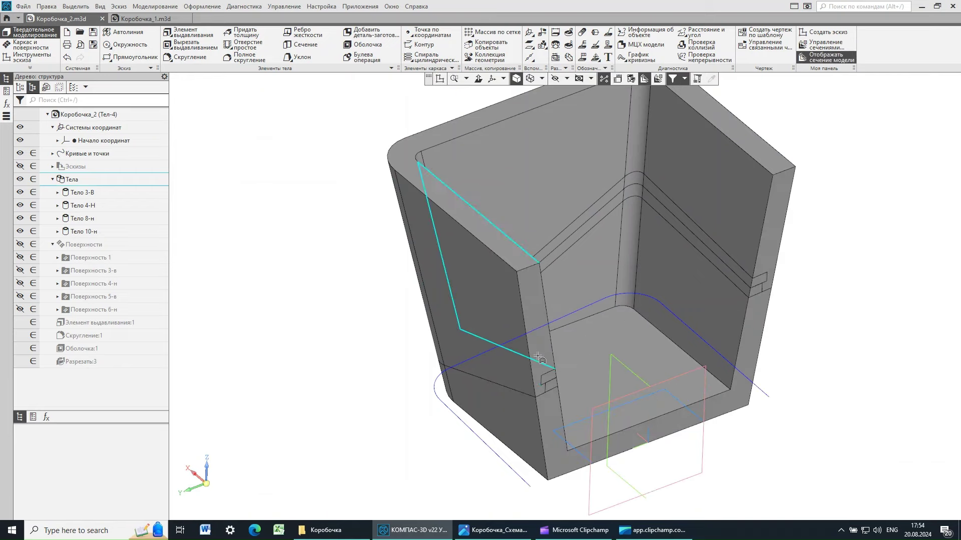
pyautogui.click(20, 193)
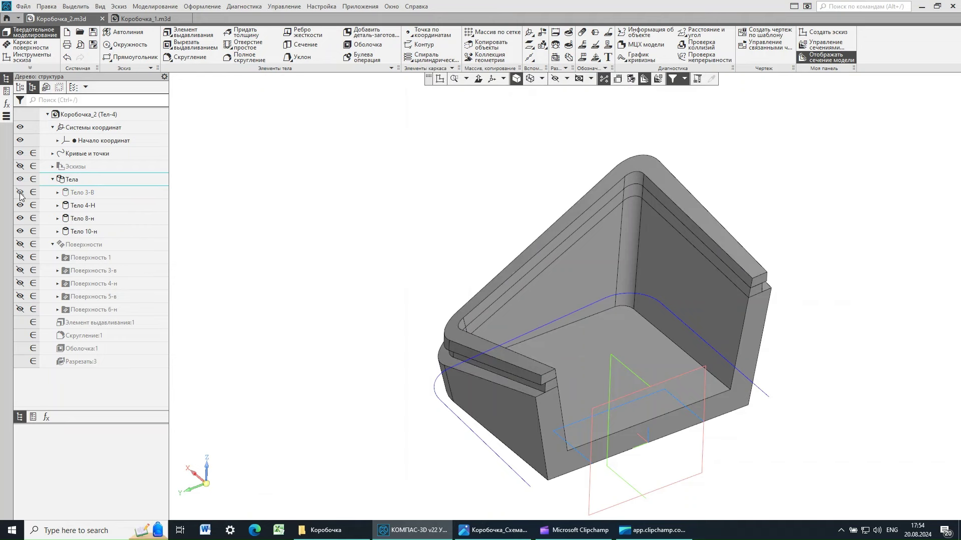
pyautogui.click(20, 192)
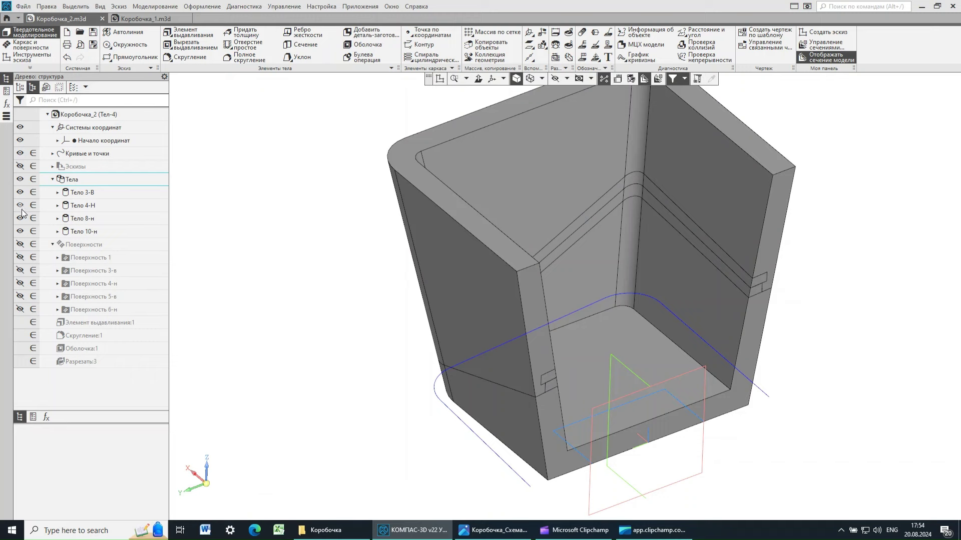
# Unite Тело 8-н and Тело 10-н with the base body Тело 4-Н in a Boolean operation
pyautogui.click(76, 206)
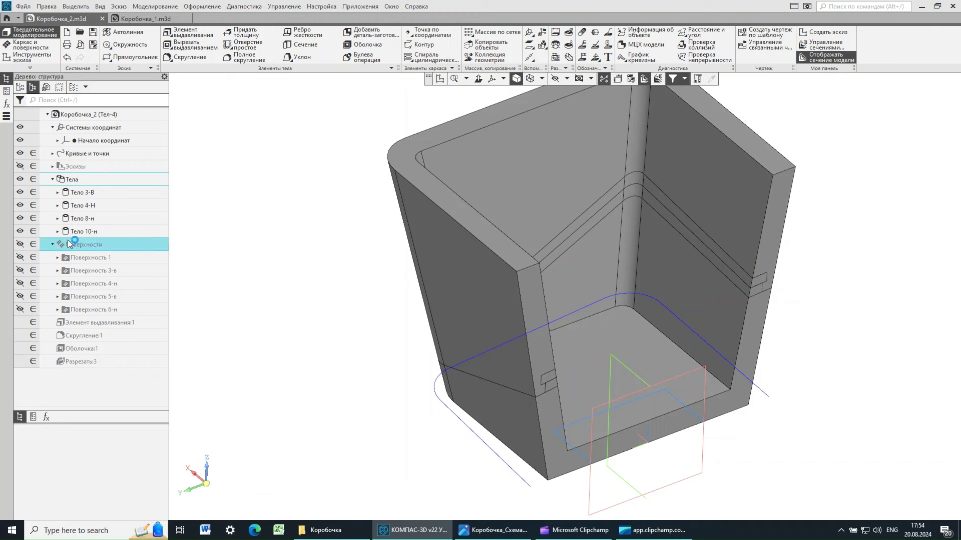
pyautogui.click(359, 59)
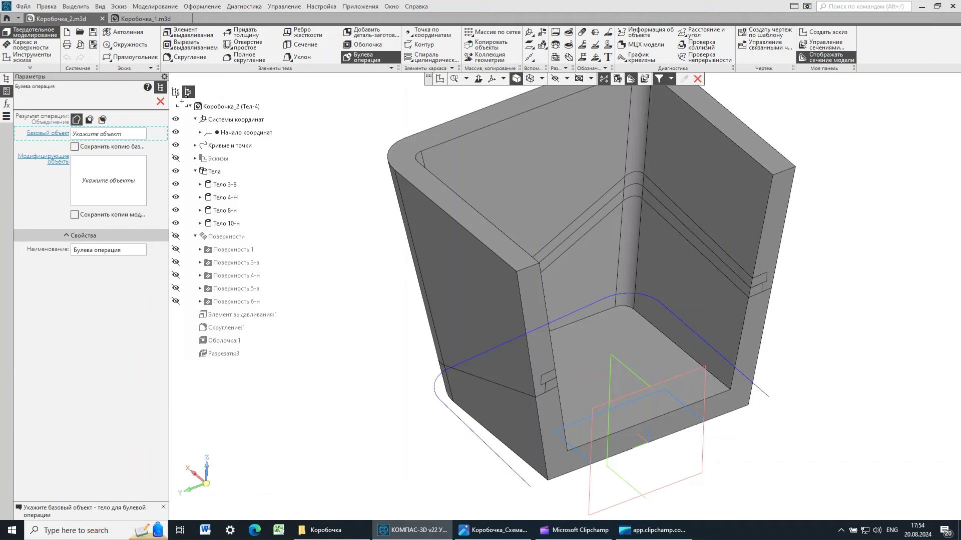
pyautogui.click(77, 120)
pyautogui.click(228, 198)
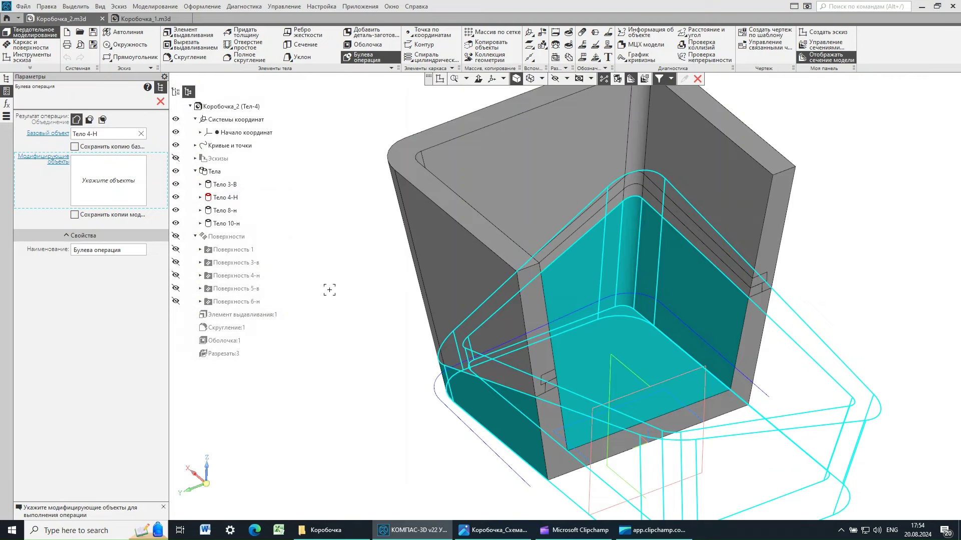
pyautogui.click(225, 210)
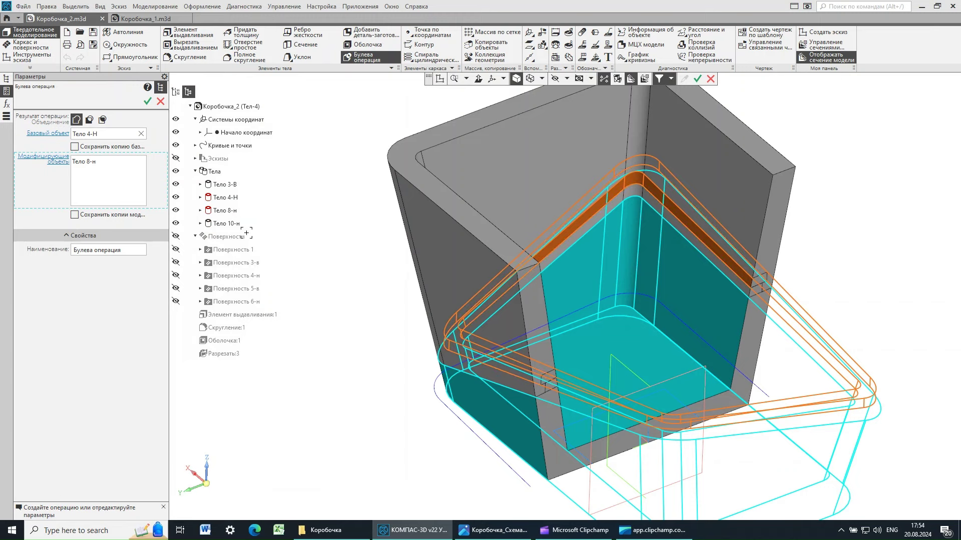
pyautogui.click(219, 225)
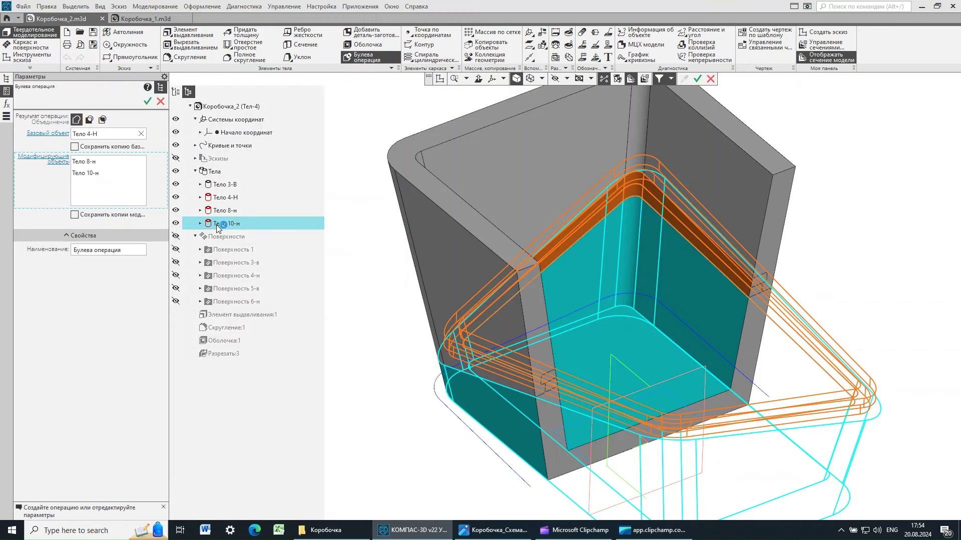
pyautogui.click(148, 102)
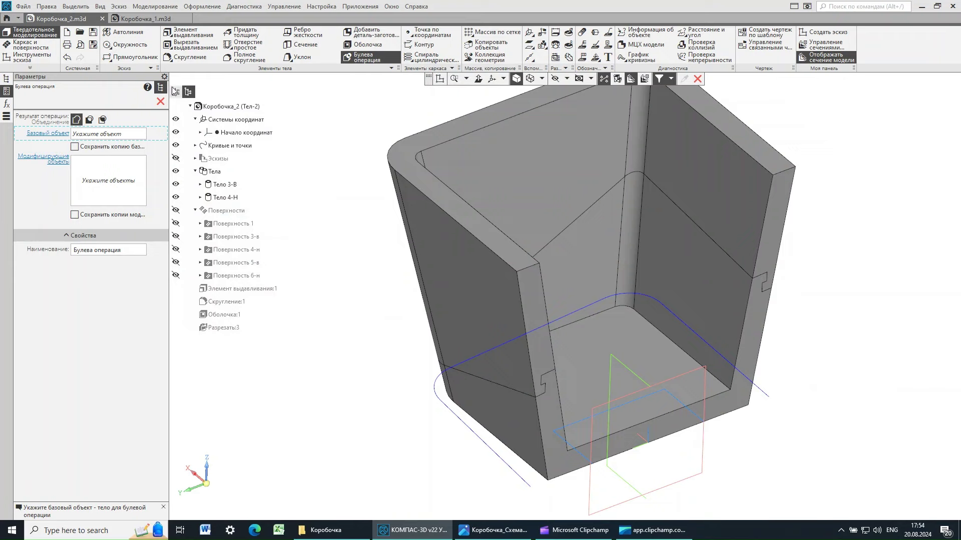
pyautogui.press('Escape')
# Highlight Тело 3-В and Тело 4-Н in turn to check the two united halves, and clear the selection
pyautogui.click(85, 206)
pyautogui.click(87, 191)
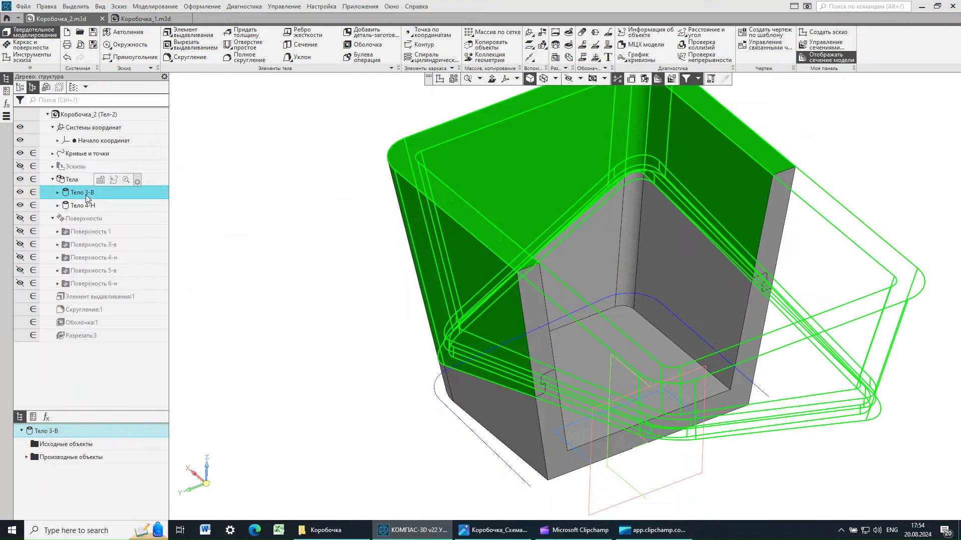
pyautogui.keyDown('ctrl'); pyautogui.click(89, 206); pyautogui.keyUp('ctrl')
pyautogui.click(88, 206)
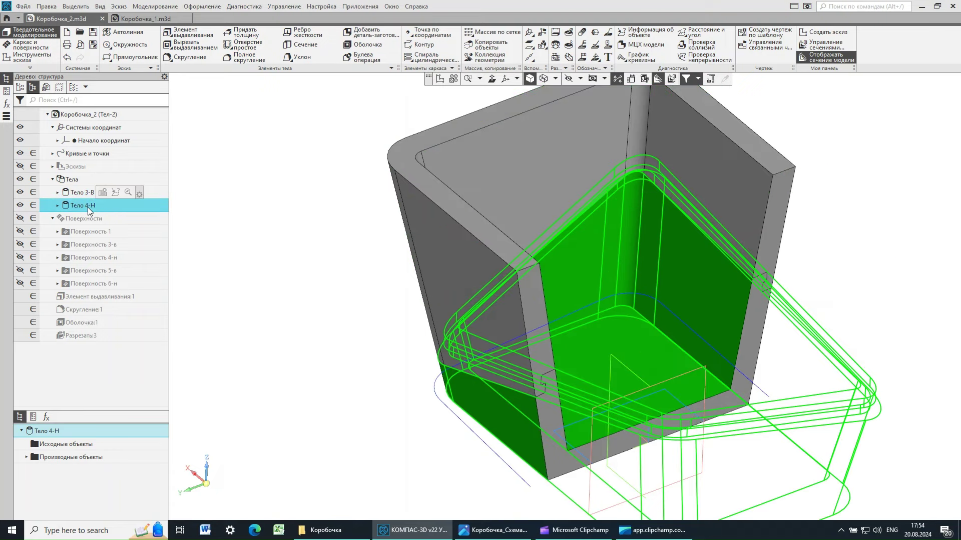
pyautogui.click(322, 237)
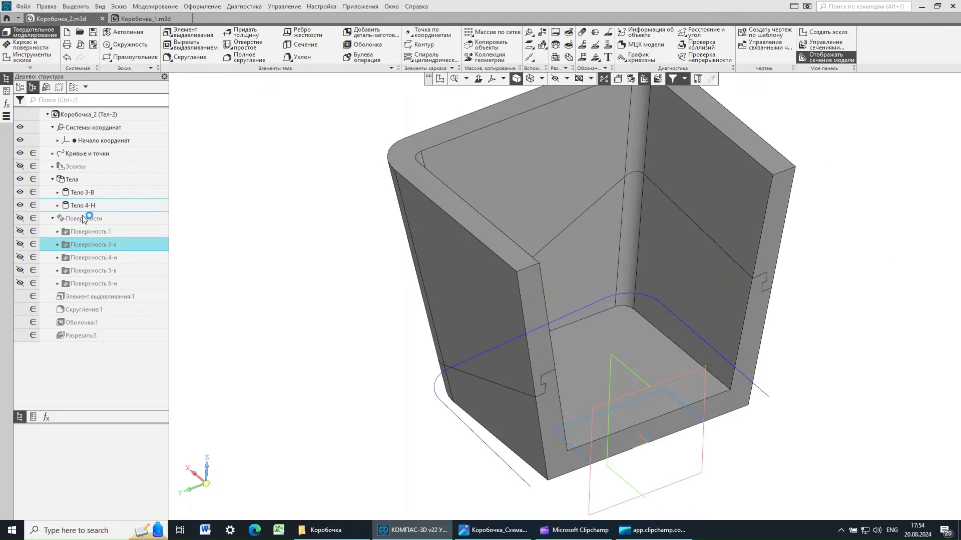
# Hide Тело 3-В and examine the stepped rim of the lower body Тело 4-Н
pyautogui.click(20, 193)
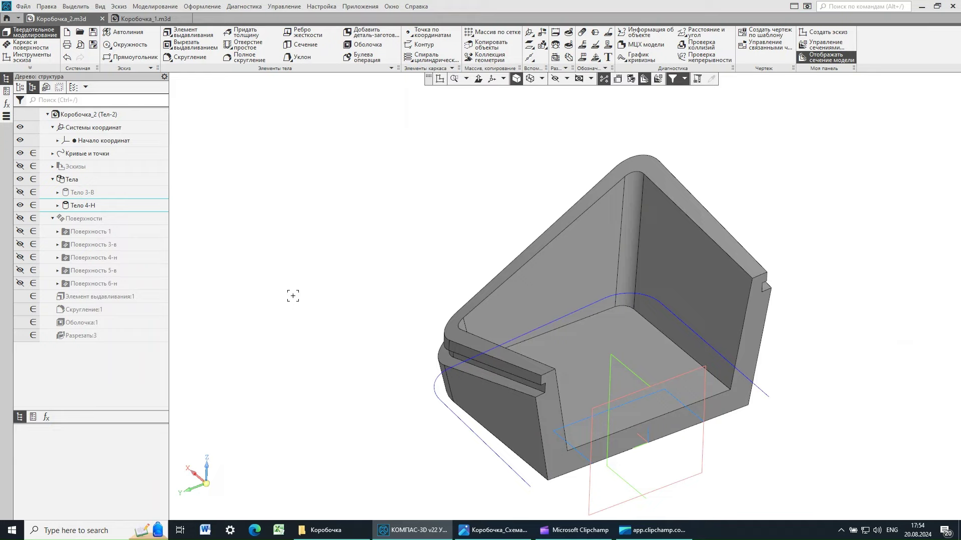
pyautogui.moveTo(357, 291); pyautogui.dragTo(386, 284, button='middle')
pyautogui.keyDown('shift'); pyautogui.moveTo(553, 322); pyautogui.dragTo(515, 243, button='middle'); pyautogui.keyUp('shift')
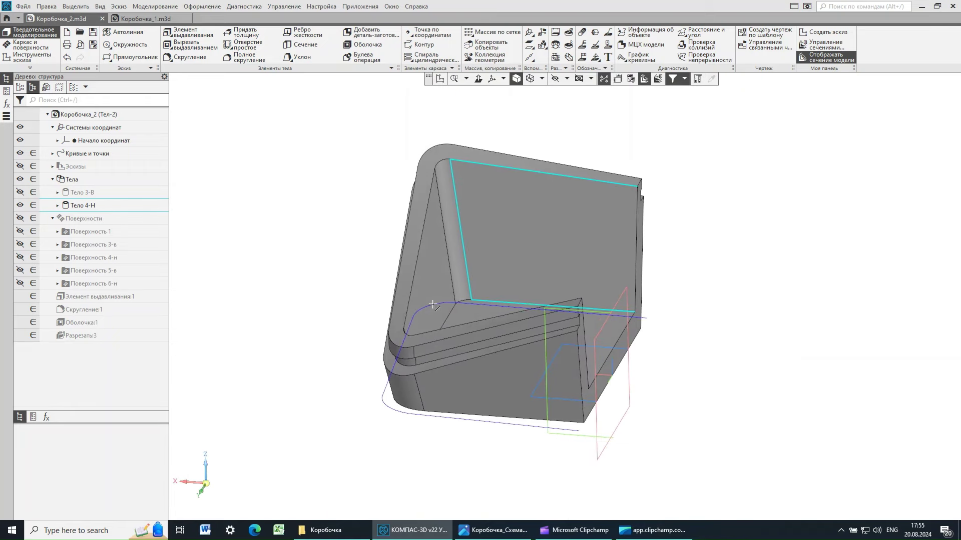
pyautogui.moveTo(348, 329)
pyautogui.mouseDown(button='middle')
pyautogui.moveTo(442, 332)
pyautogui.moveTo(364, 314)
pyautogui.moveTo(353, 331)
pyautogui.moveTo(344, 318)
pyautogui.moveTo(350, 325)
pyautogui.mouseUp(button='middle')
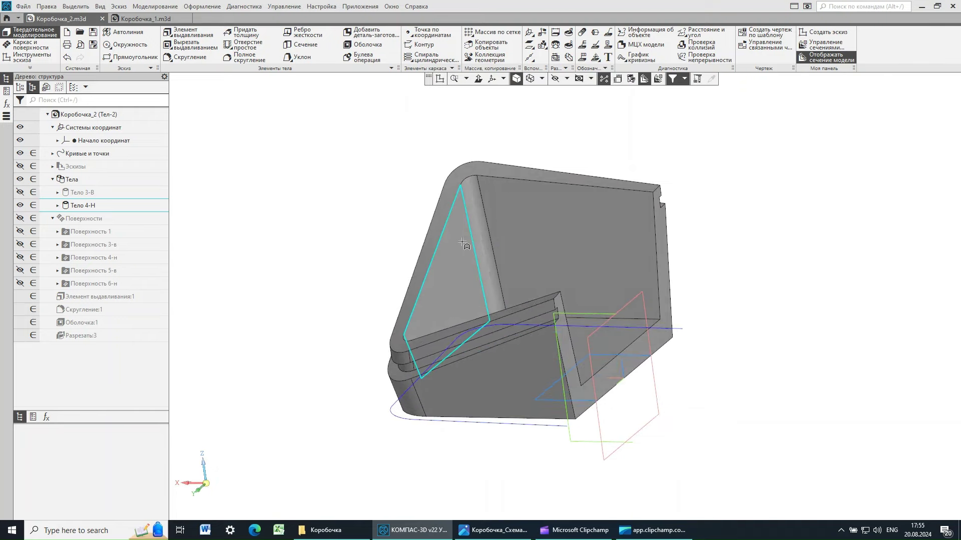
pyautogui.scroll(2, 451, 283)
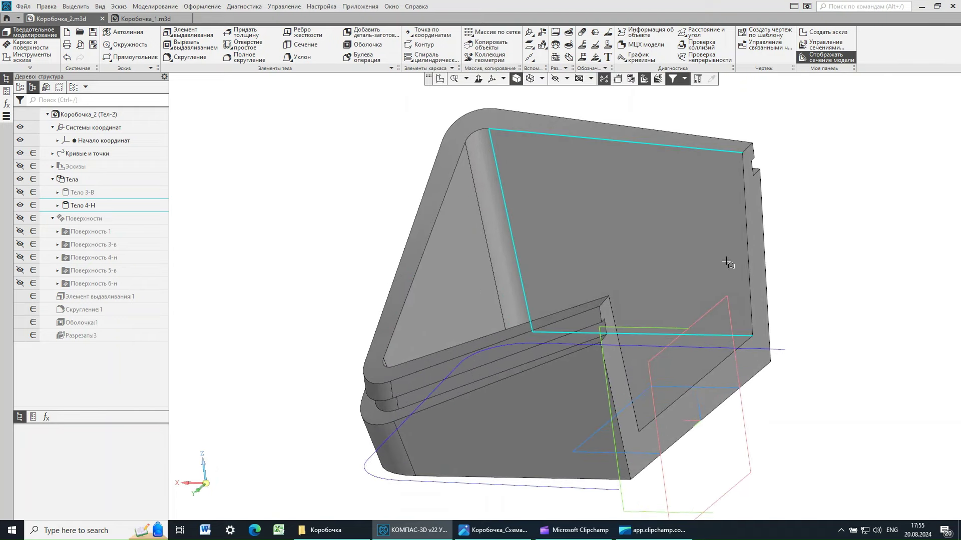
# Fillet the outer and inner rim edges of the lower body Тело 4-Н with a 0.4 radius
pyautogui.moveTo(615, 268); pyautogui.dragTo(607, 291, button='middle')
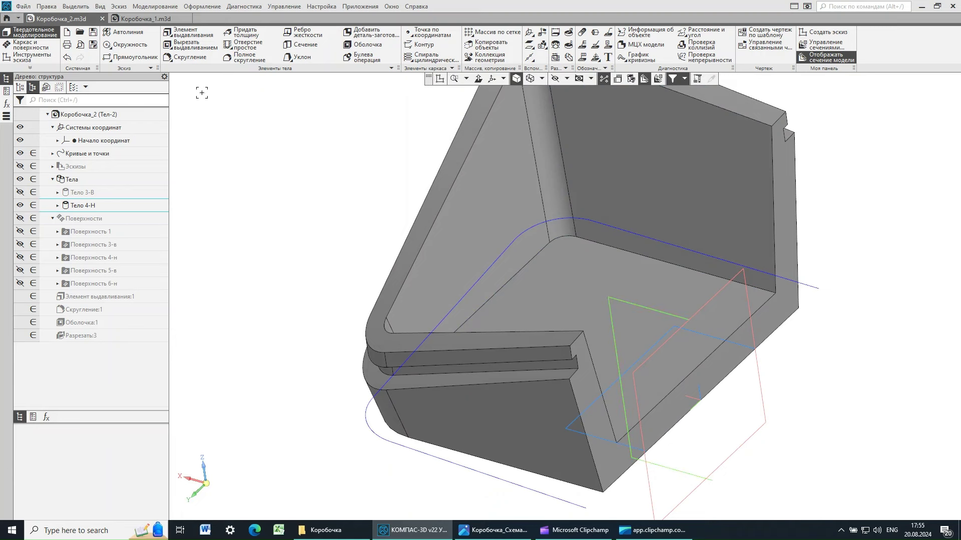
pyautogui.click(185, 59)
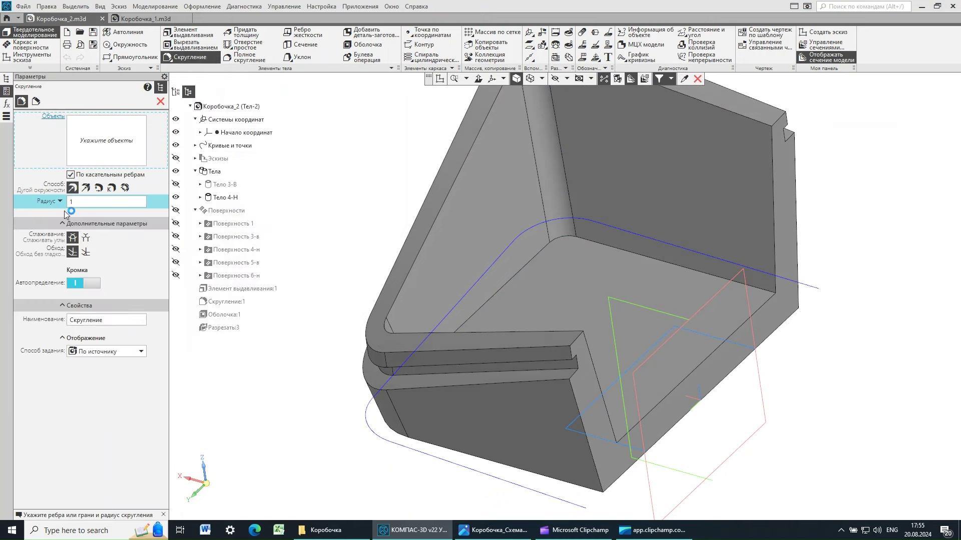
pyautogui.press('BackSpace')
pyautogui.write('0')
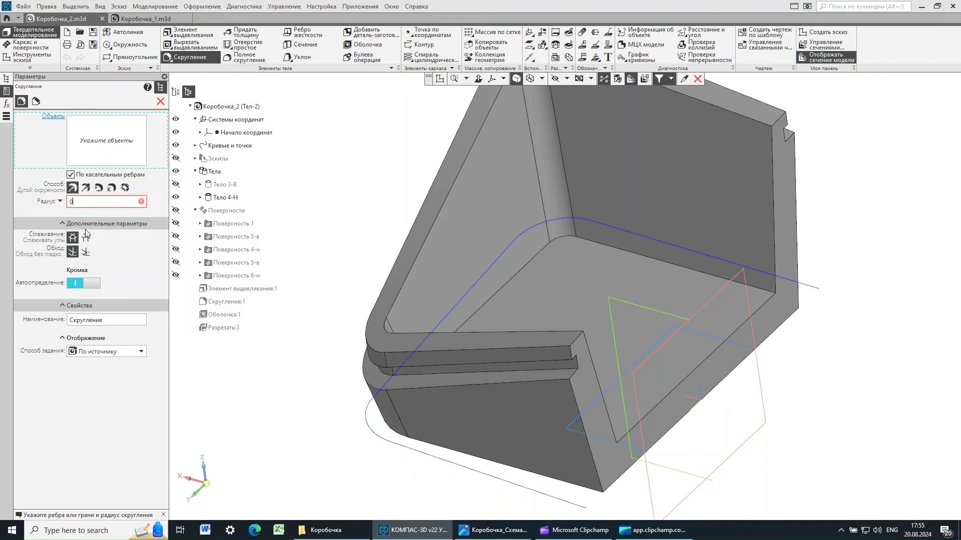
pyautogui.write('/.4')
pyautogui.click(428, 389)
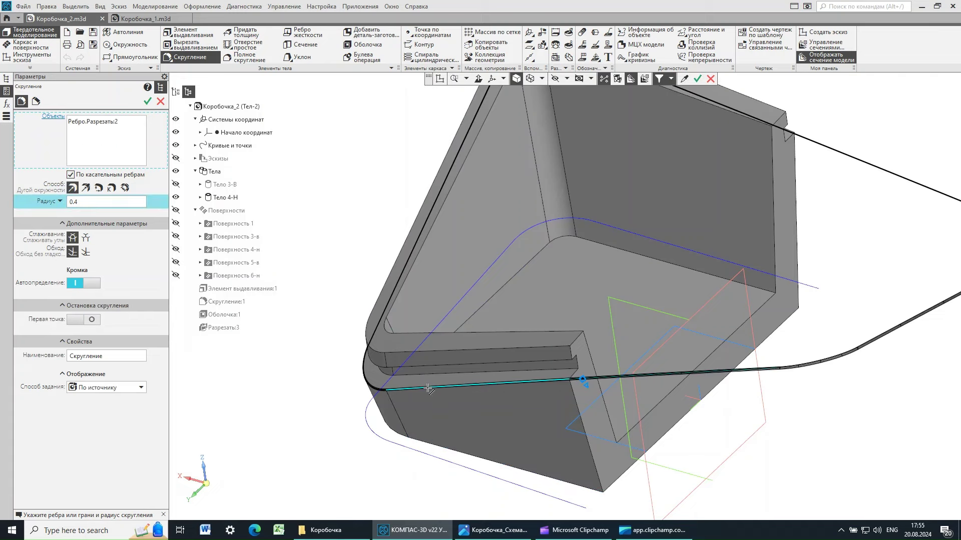
pyautogui.click(556, 333)
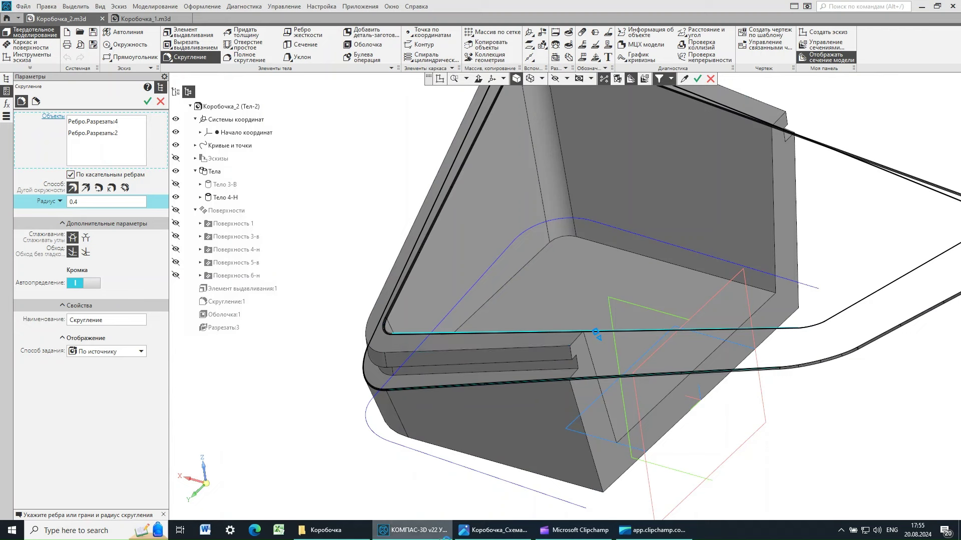
pyautogui.moveTo(438, 538)
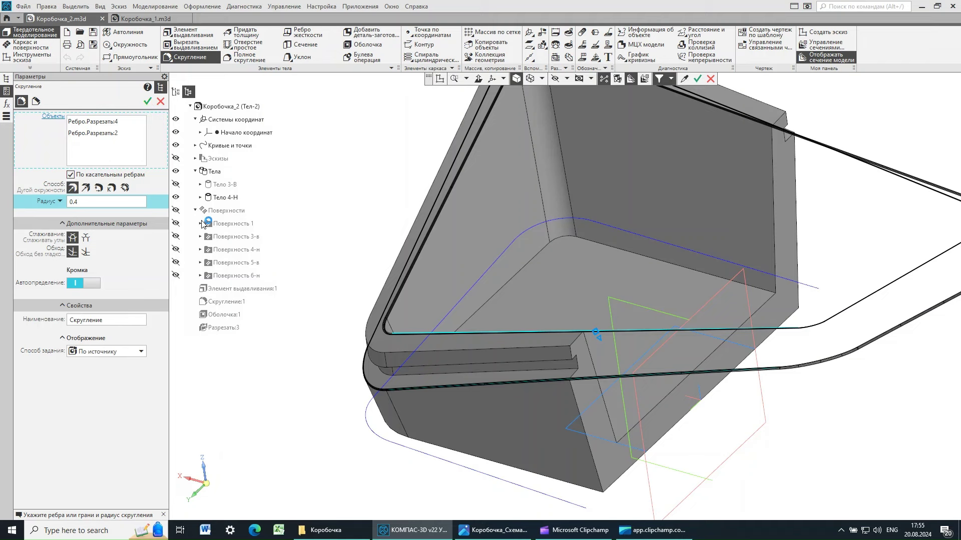
pyautogui.click(148, 102)
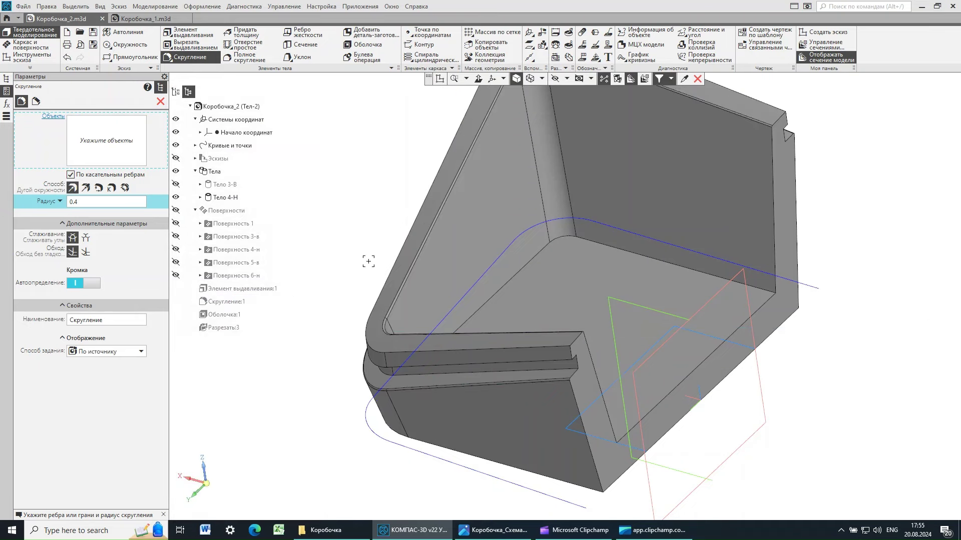
# Consult detail А of the Коробочка_Схема drawing and fillet the two outer edges of the lower body's projecting lip with a 1.2 radius
pyautogui.moveTo(368, 261)
pyautogui.mouseDown(button='middle')
pyautogui.moveTo(347, 245)
pyautogui.moveTo(342, 278)
pyautogui.moveTo(371, 265)
pyautogui.mouseUp(button='middle')
pyautogui.click(496, 531)
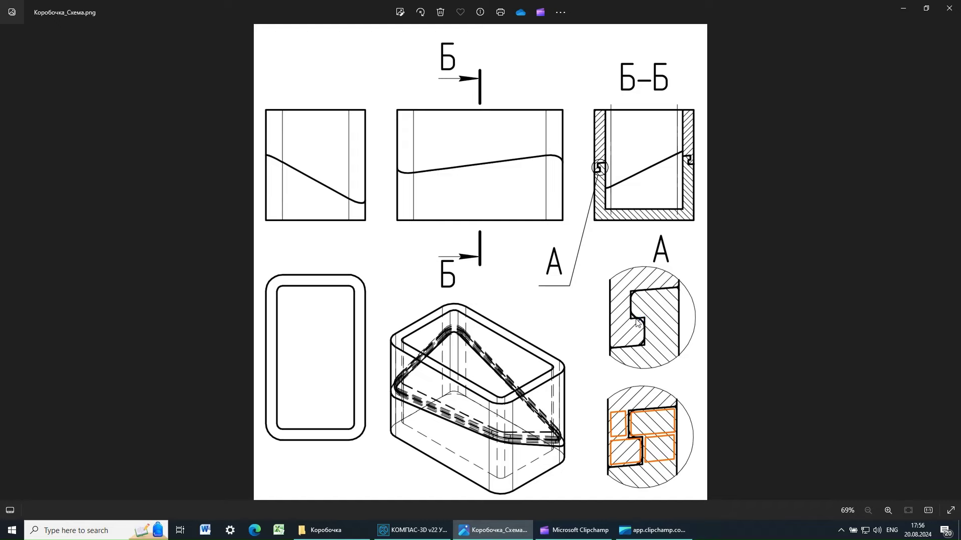
pyautogui.click(413, 530)
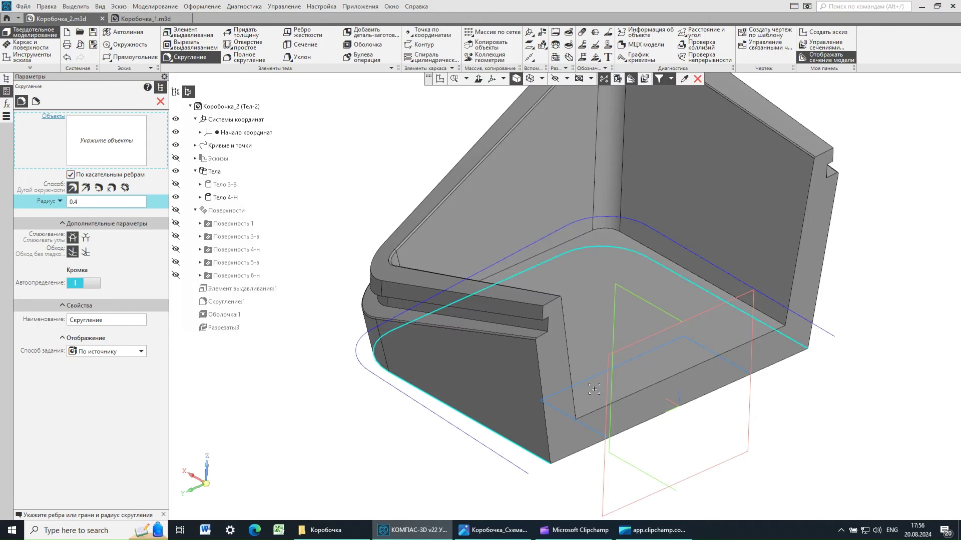
pyautogui.click(78, 202)
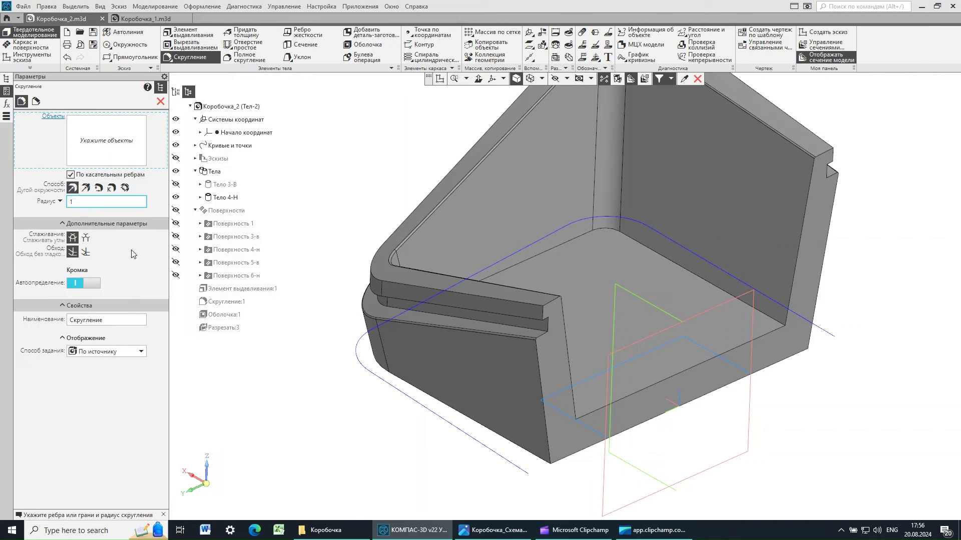
pyautogui.write('1.2')
pyautogui.click(522, 303)
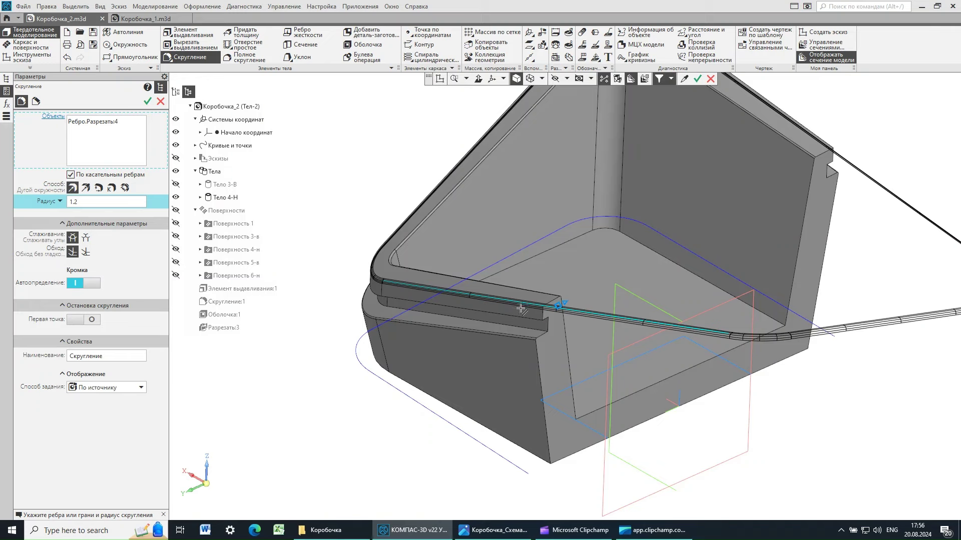
pyautogui.click(521, 318)
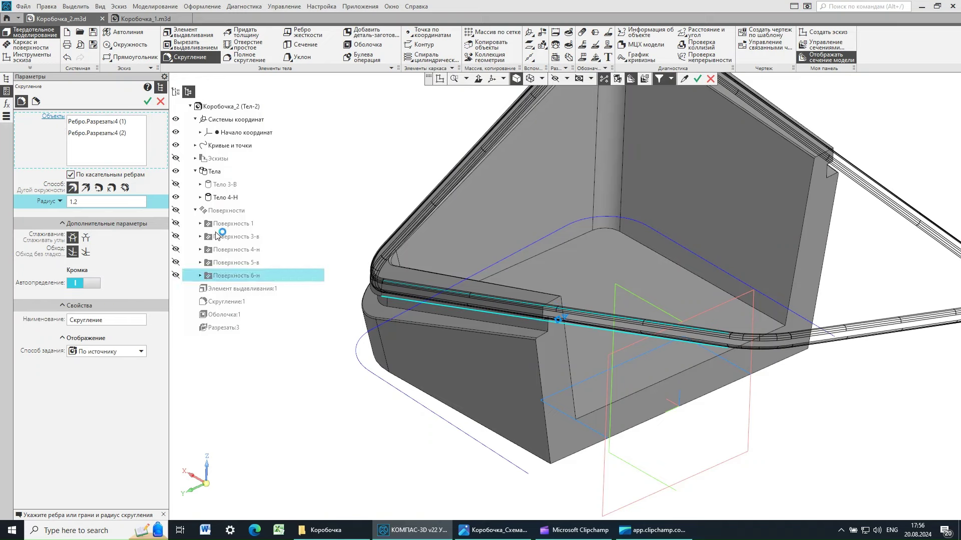
pyautogui.click(148, 101)
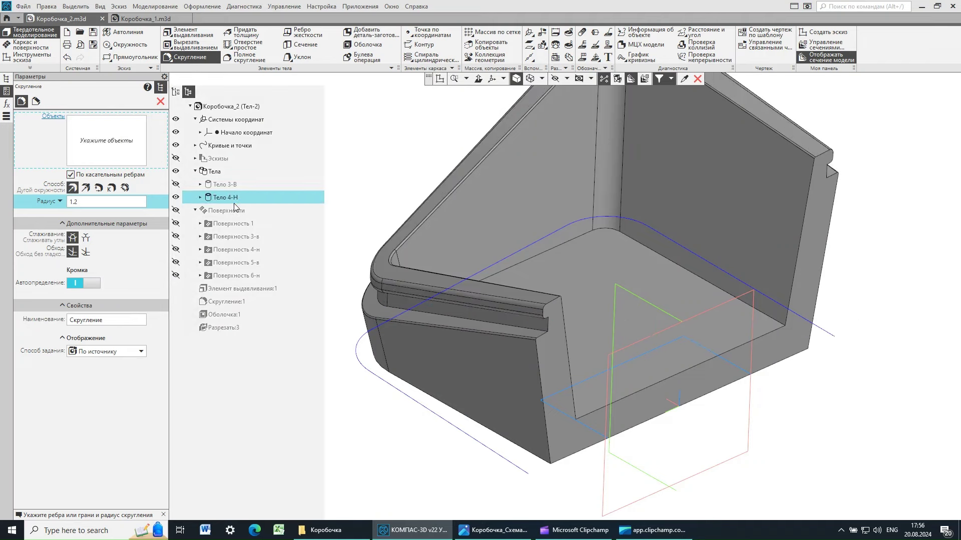
pyautogui.press('Escape')
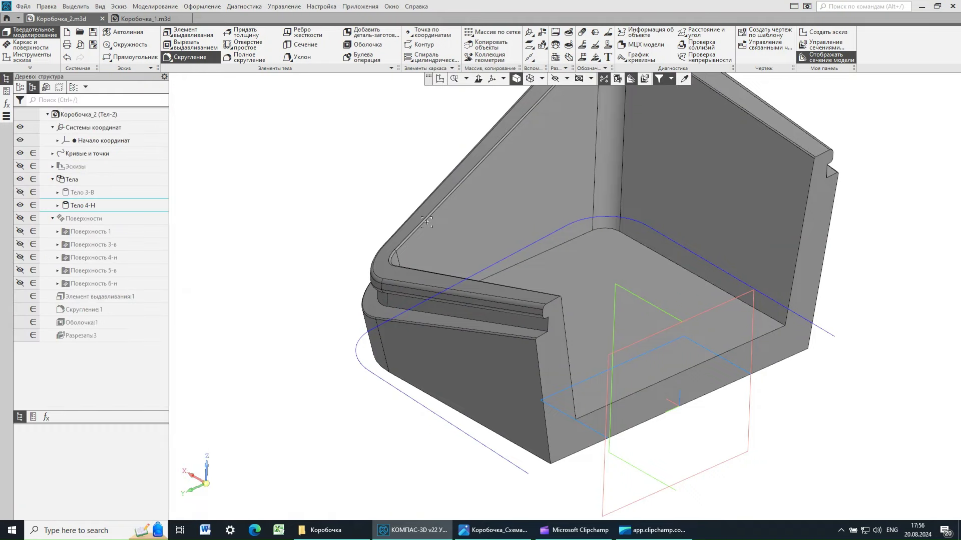
# Show Тело 3-В and hide Тело 4-Н to expose the stepped rim of the upper body
pyautogui.moveTo(321, 326)
pyautogui.mouseDown(button='middle')
pyautogui.moveTo(292, 318)
pyautogui.moveTo(416, 328)
pyautogui.moveTo(355, 312)
pyautogui.moveTo(313, 326)
pyautogui.moveTo(326, 328)
pyautogui.mouseUp(button='middle')
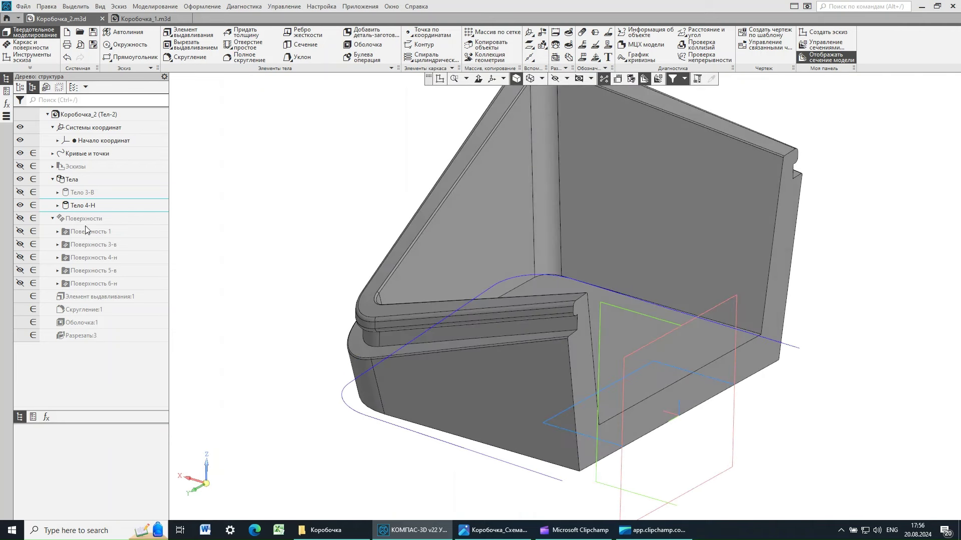
pyautogui.click(21, 193)
pyautogui.click(20, 207)
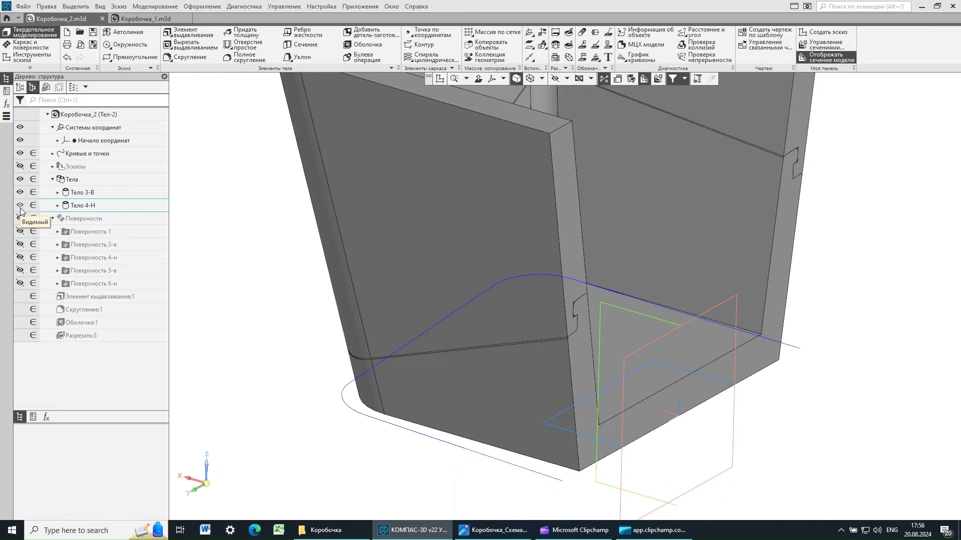
pyautogui.click(20, 206)
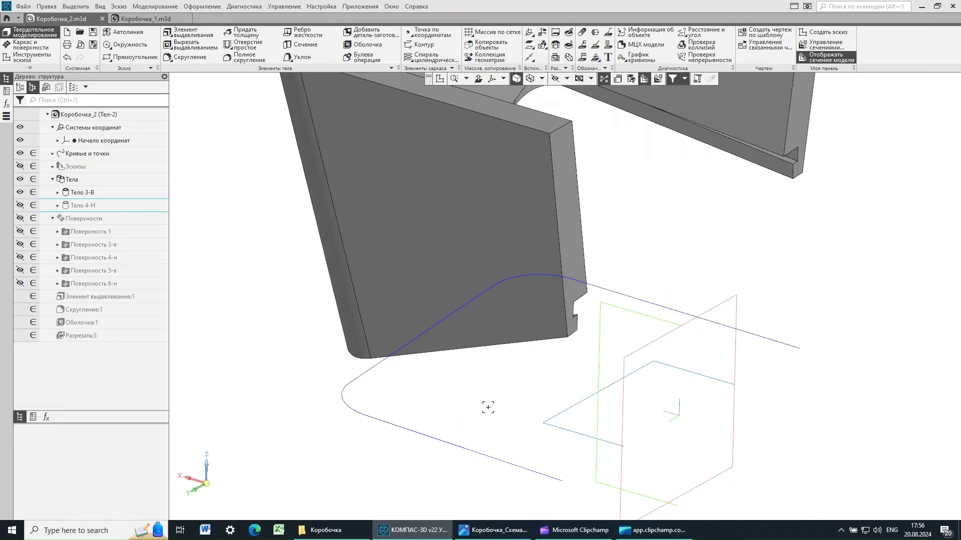
pyautogui.scroll(-2, 488, 407)
pyautogui.moveTo(639, 339); pyautogui.dragTo(514, 325, button='middle')
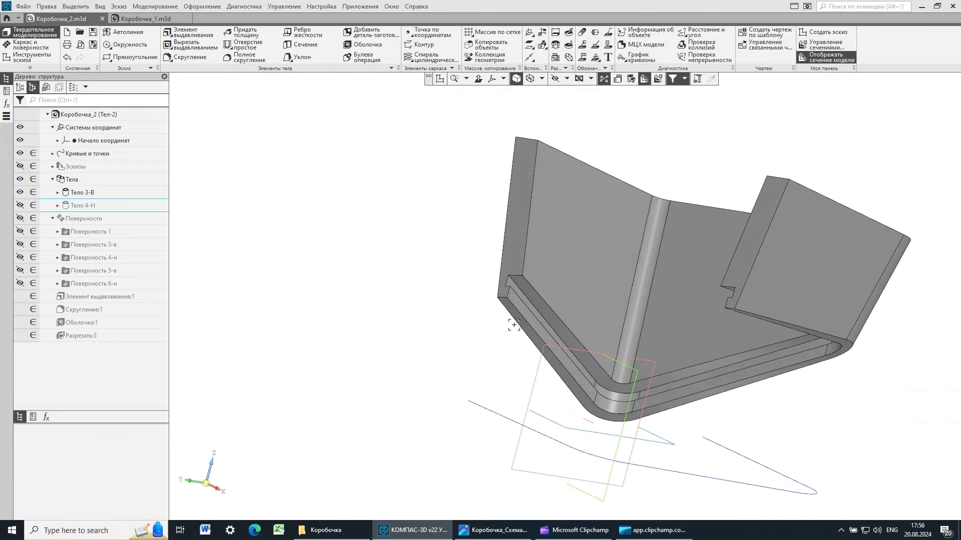
pyautogui.scroll(3, 513, 326)
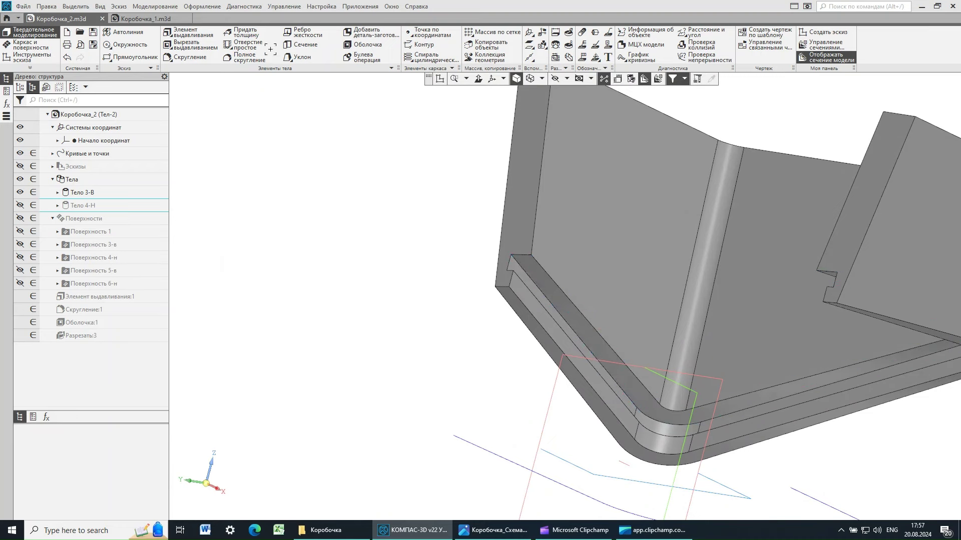
# Fillet the inner and outer rim edges of the upper body Тело 3-В with a 0.4 radius
pyautogui.click(198, 58)
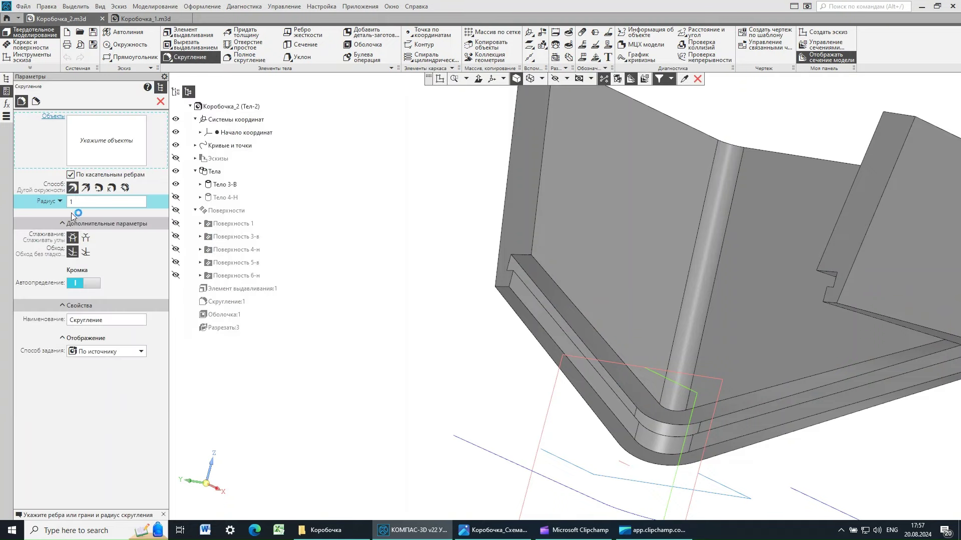
pyautogui.press('BackSpace')
pyautogui.write('0')
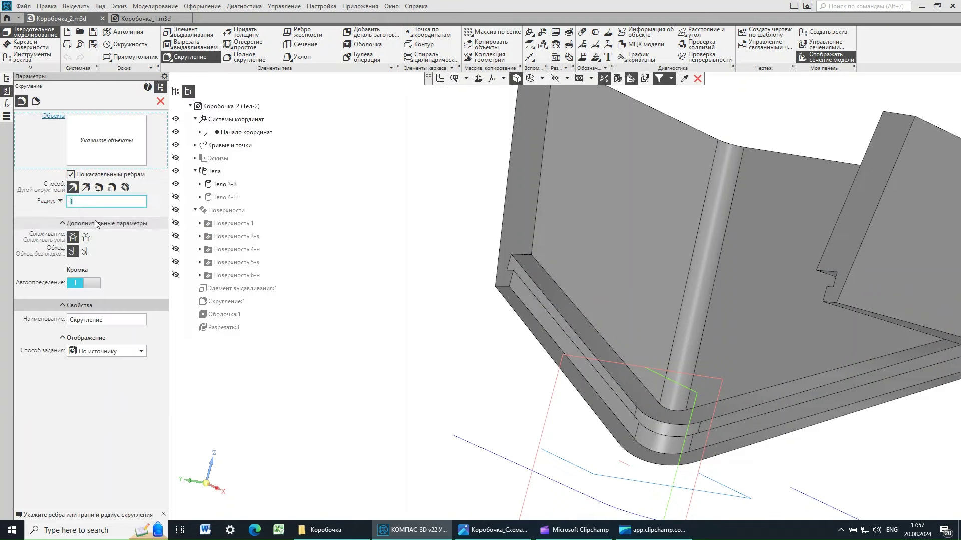
pyautogui.write('.4')
pyautogui.click(548, 277)
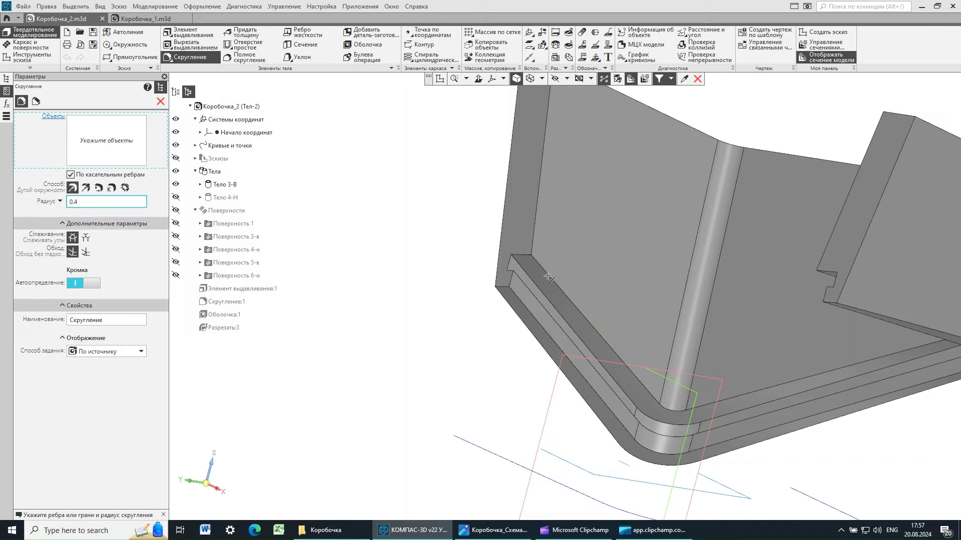
pyautogui.click(502, 299)
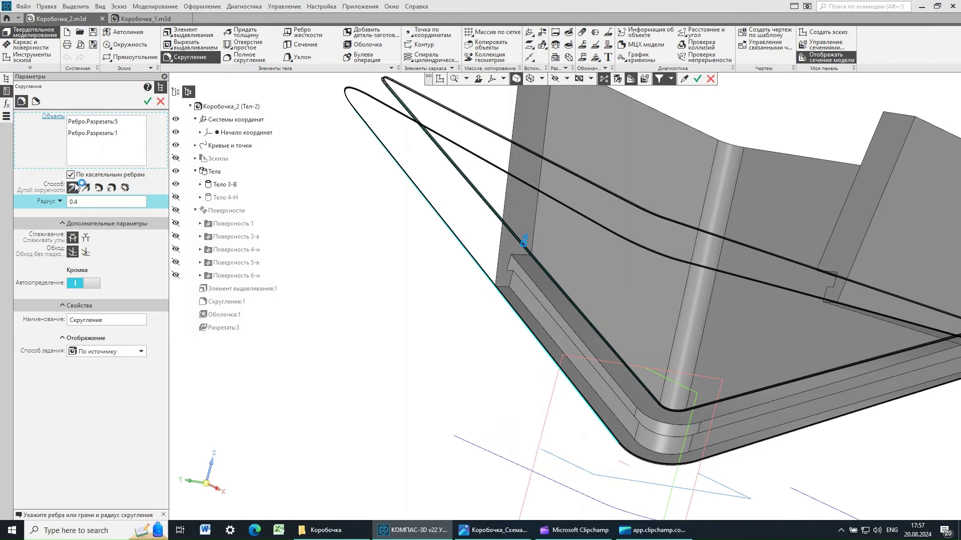
pyautogui.click(148, 102)
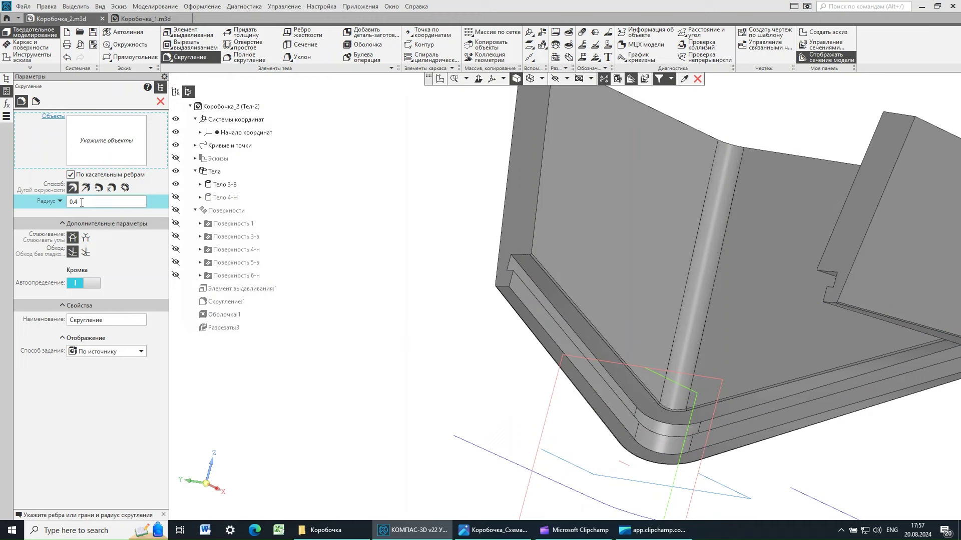
# Fillet the two edges of the upper body's projecting lip with a 1.2 radius
pyautogui.click(90, 202)
pyautogui.write('1,2')
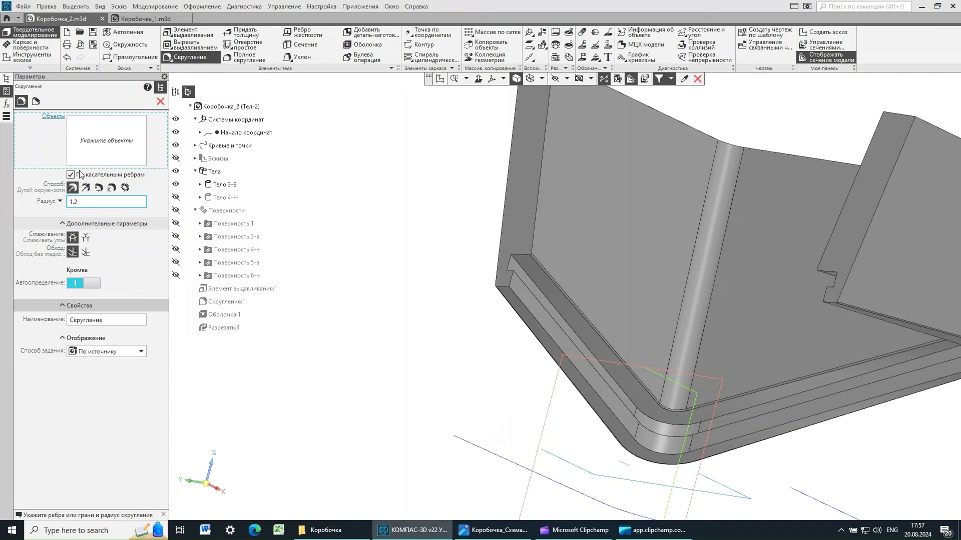
pyautogui.click(521, 281)
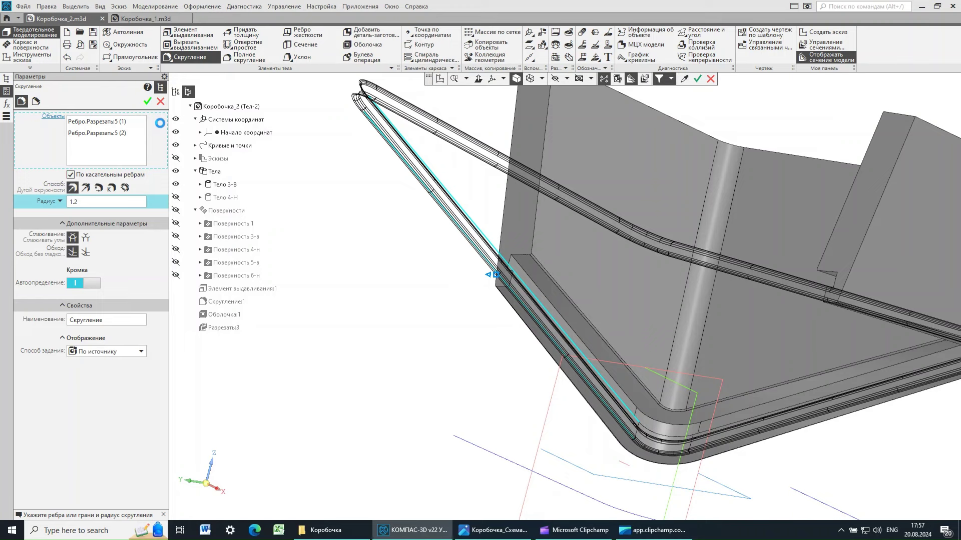
pyautogui.click(160, 103)
# Show Тело 4-Н again together with the upper body and save the model
pyautogui.moveTo(397, 254)
pyautogui.mouseDown(button='middle')
pyautogui.moveTo(429, 279)
pyautogui.moveTo(436, 253)
pyautogui.moveTo(448, 283)
pyautogui.moveTo(435, 278)
pyautogui.moveTo(438, 254)
pyautogui.mouseUp(button='middle')
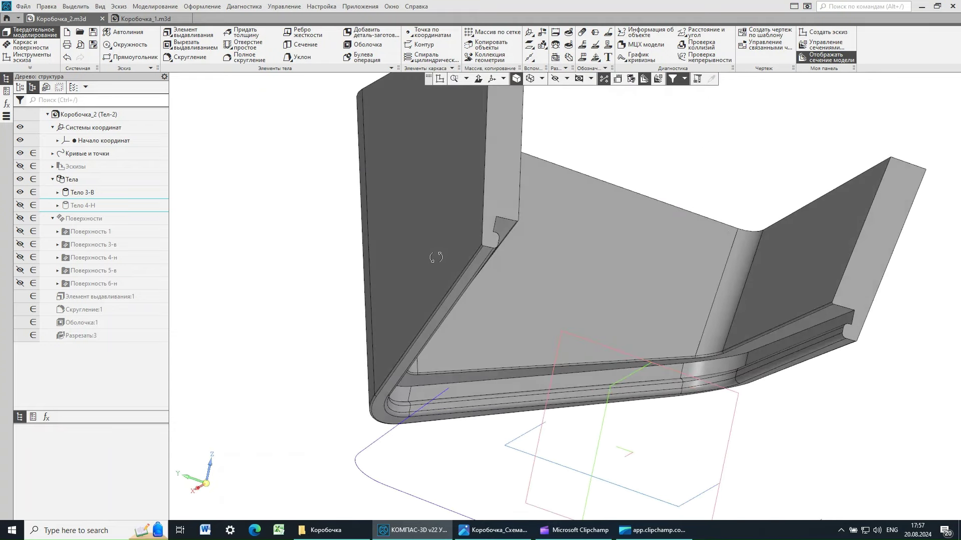
pyautogui.scroll(-2, 641, 273)
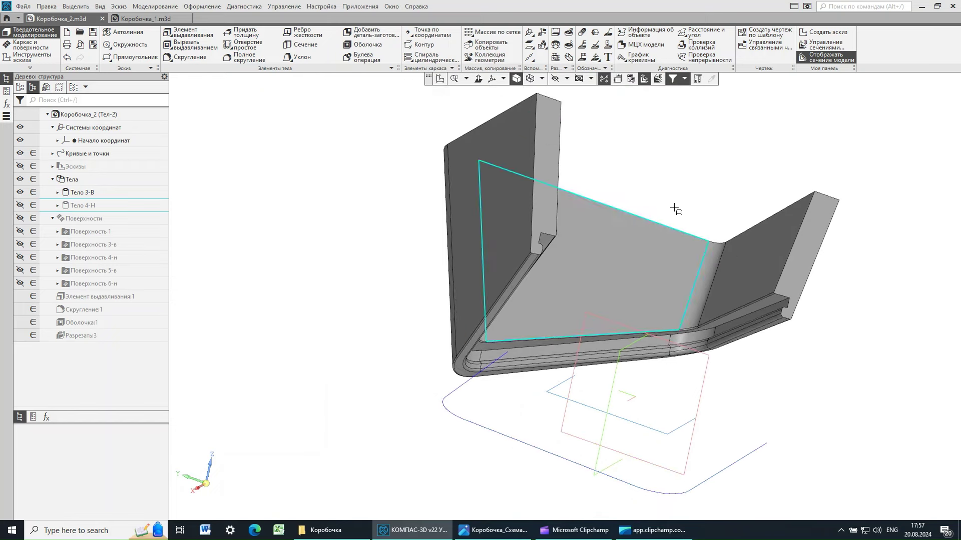
pyautogui.moveTo(675, 208); pyautogui.dragTo(671, 208, button='middle')
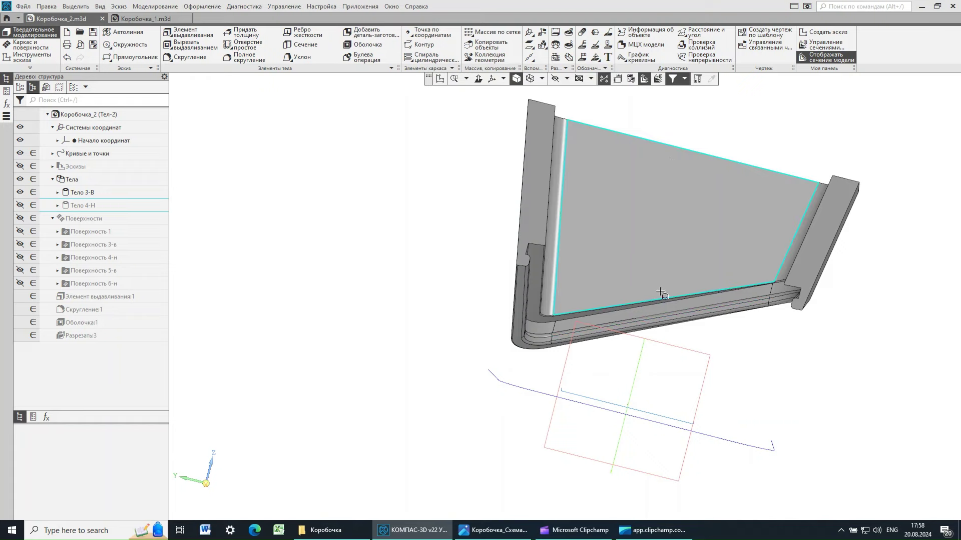
pyautogui.moveTo(636, 354)
pyautogui.mouseDown(button='middle')
pyautogui.moveTo(663, 358)
pyautogui.moveTo(650, 350)
pyautogui.moveTo(659, 371)
pyautogui.mouseUp(button='middle')
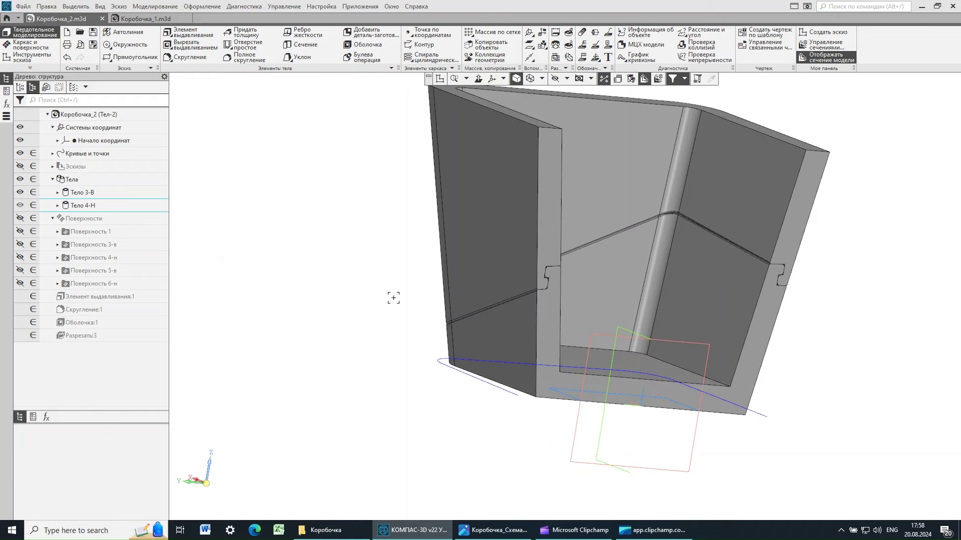
pyautogui.moveTo(375, 301); pyautogui.dragTo(382, 276, button='middle')
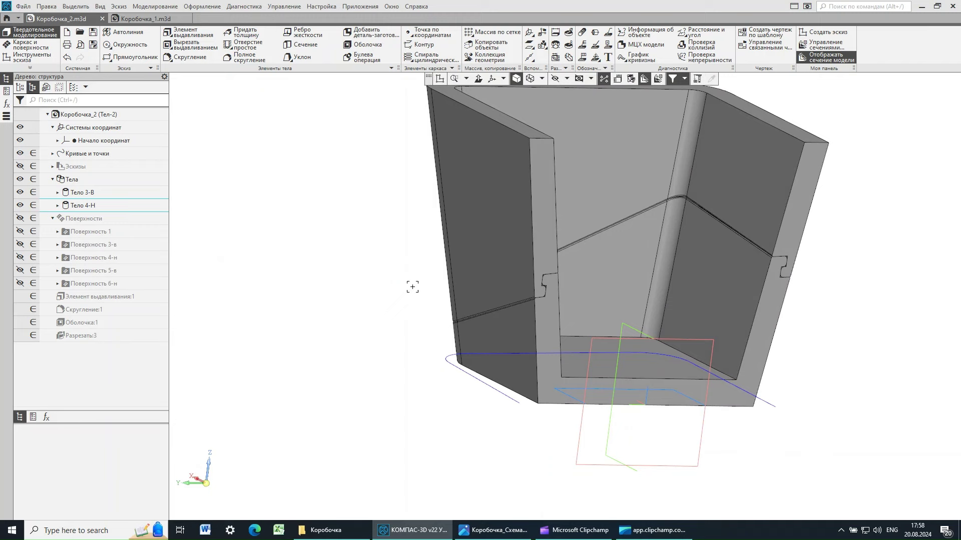
pyautogui.click(92, 33)
# Turn off the section display and examine the complete box with its joint line
pyautogui.moveTo(324, 247); pyautogui.dragTo(318, 273, button='middle')
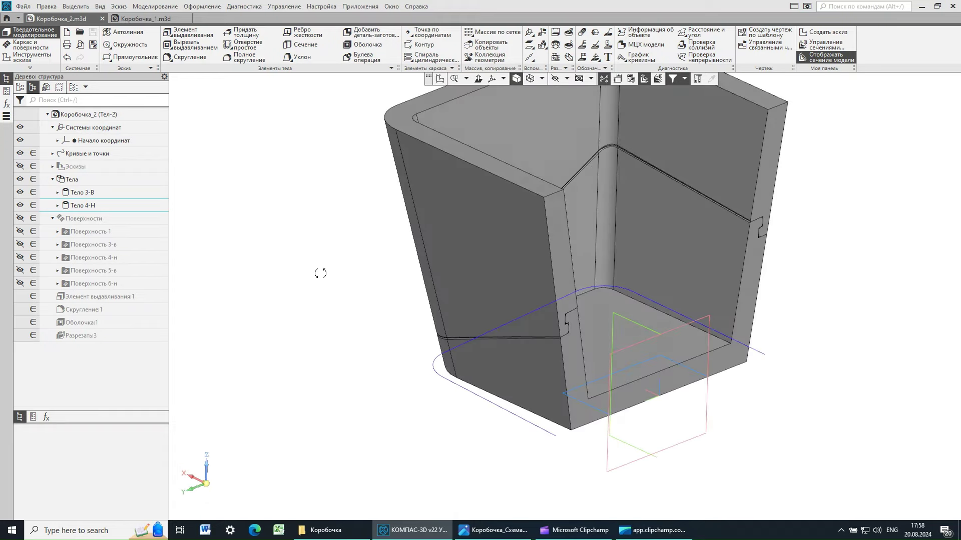
pyautogui.click(827, 56)
pyautogui.scroll(-2, 519, 382)
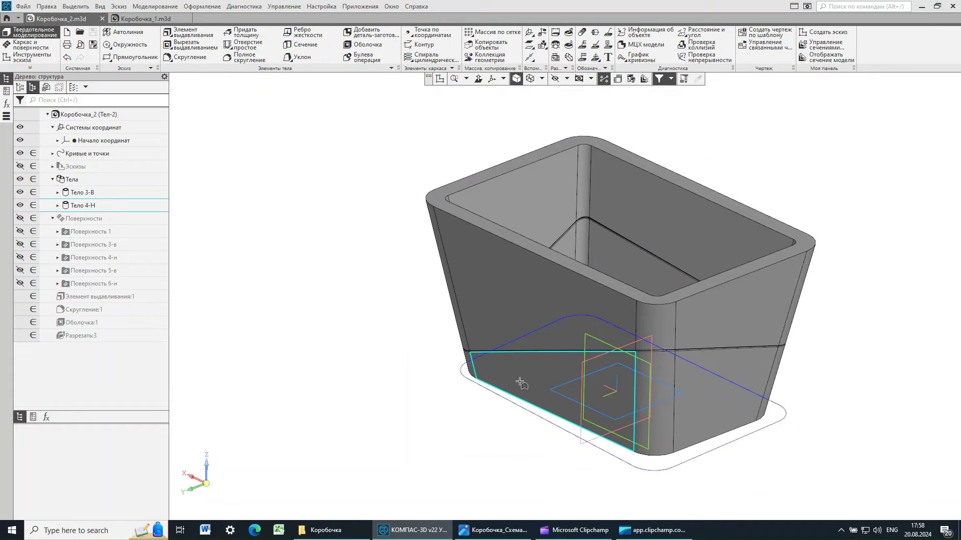
pyautogui.moveTo(861, 324); pyautogui.dragTo(853, 326, button='middle')
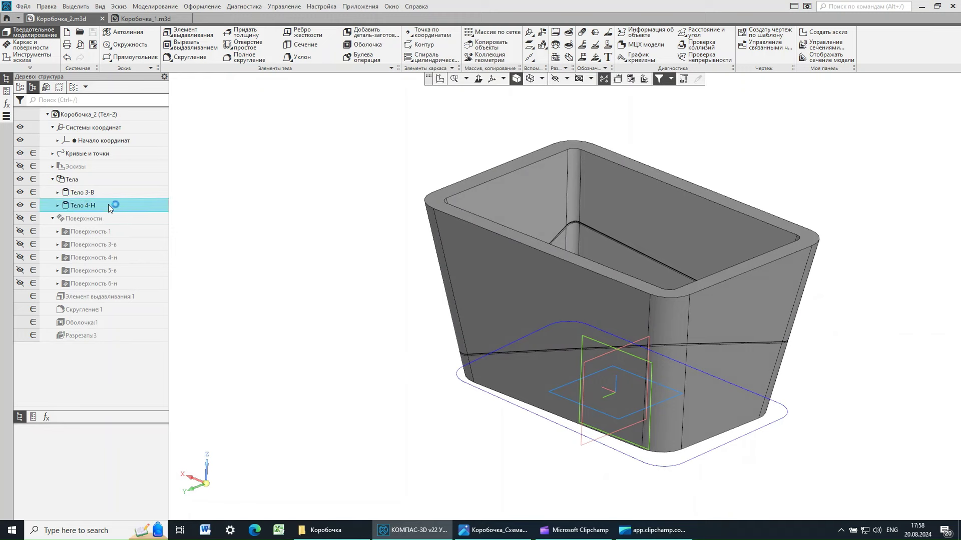
# Run a collision check between the bodies Тело 3-В and Тело 4-Н and keep it in the model
pyautogui.click(250, 7)
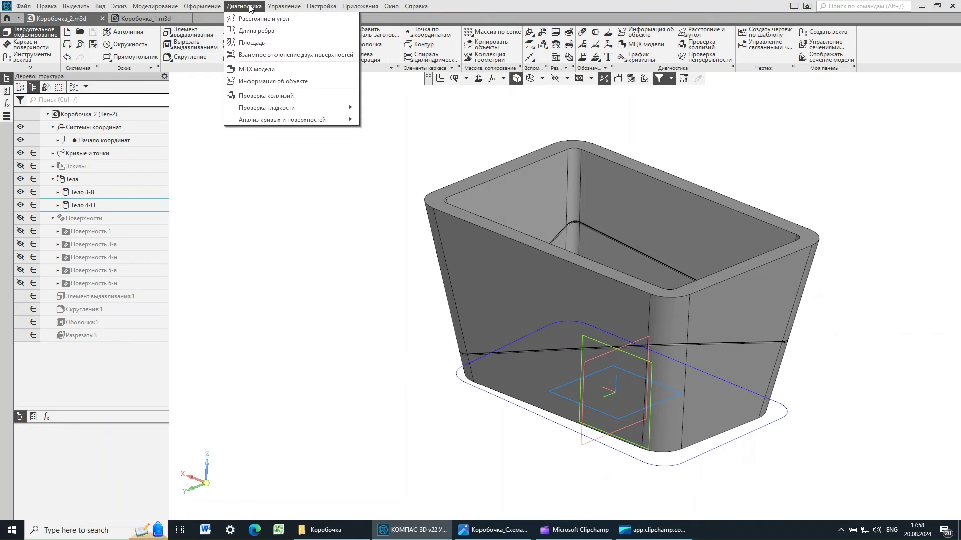
pyautogui.click(265, 96)
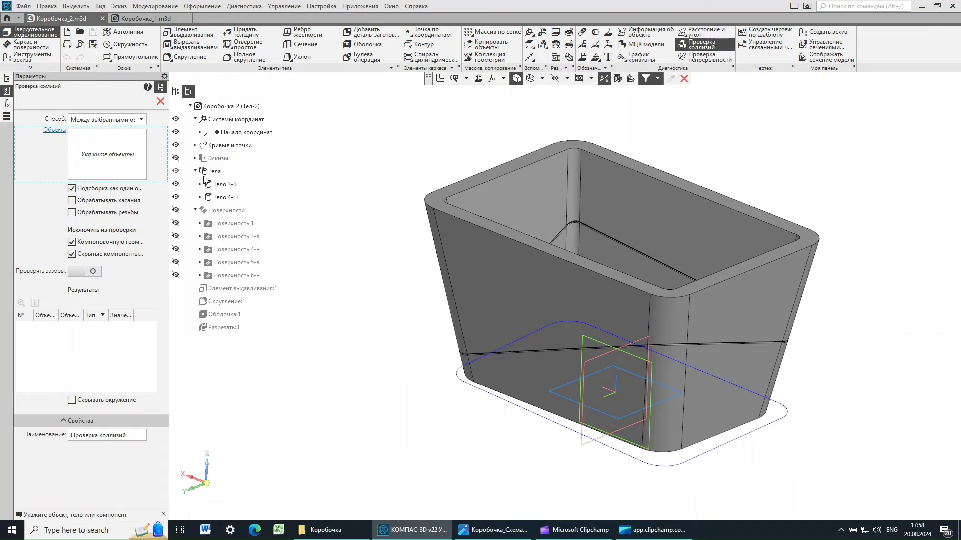
pyautogui.click(221, 185)
pyautogui.click(224, 197)
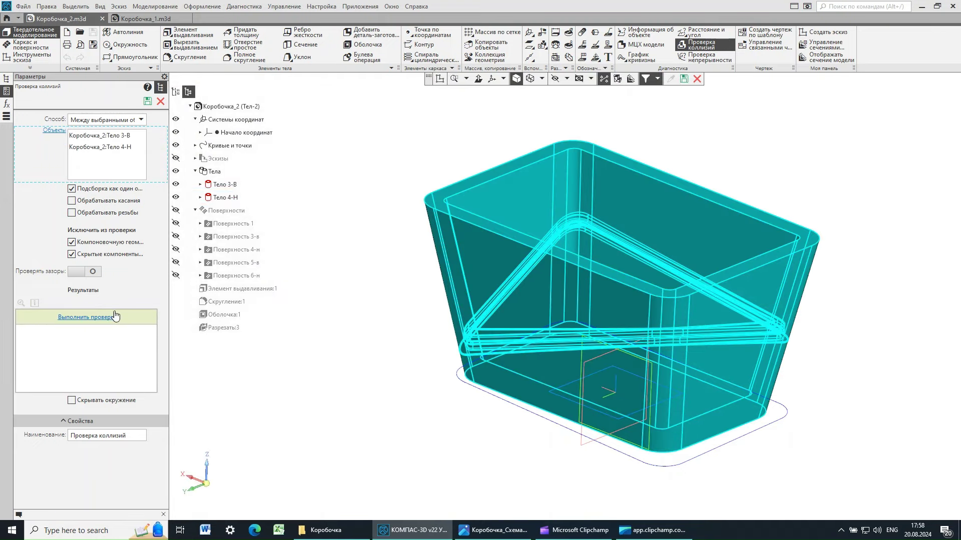
pyautogui.click(87, 320)
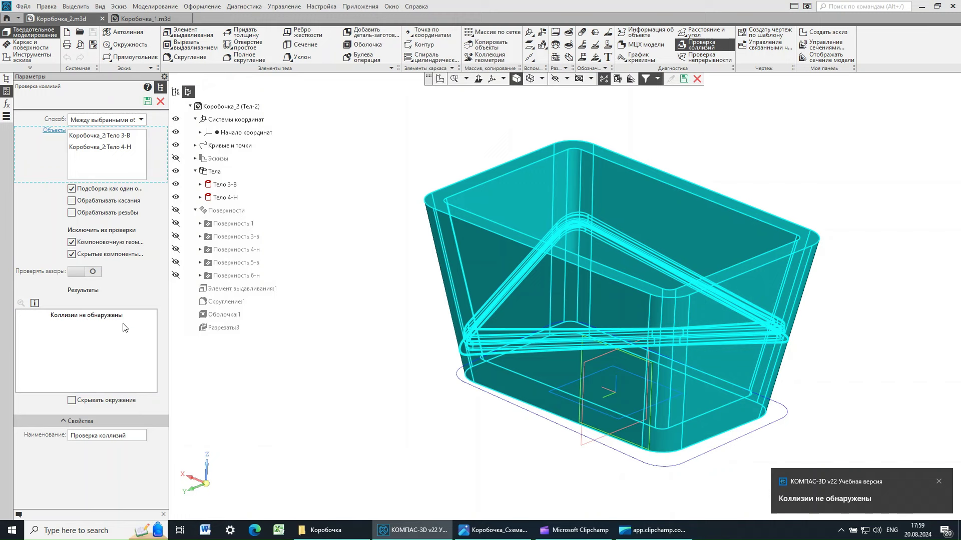
pyautogui.click(149, 102)
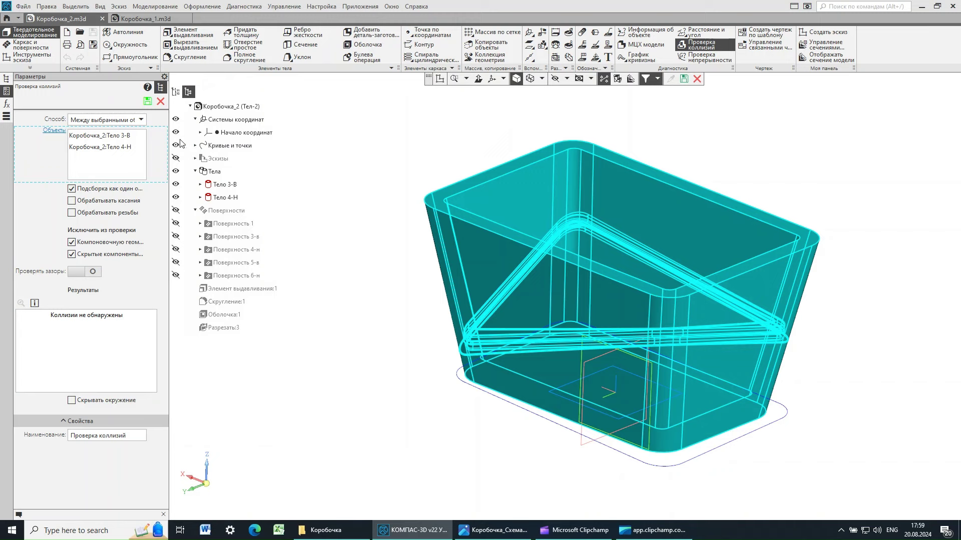
pyautogui.click(160, 102)
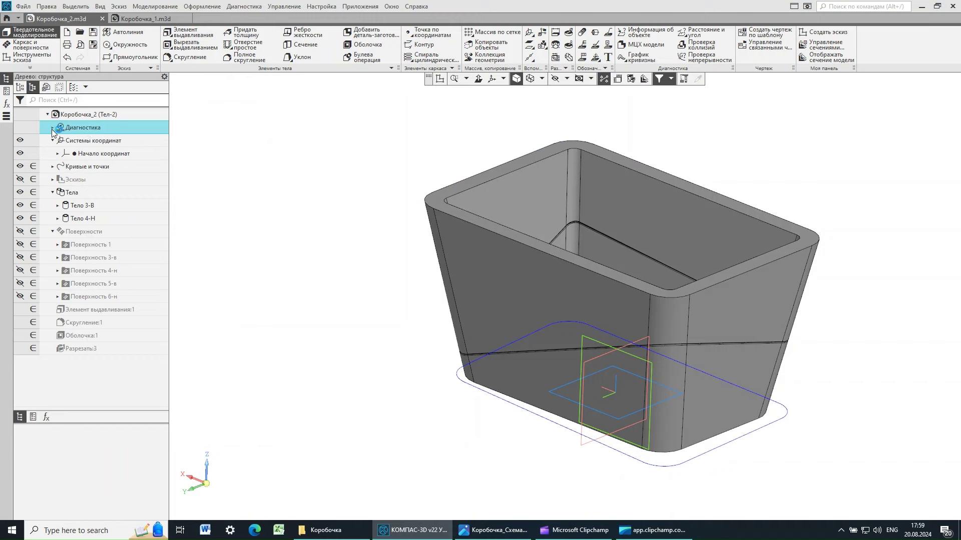
# Expand the diagnostics in the model structure down to the stored collision check
pyautogui.click(52, 129)
pyautogui.click(79, 145)
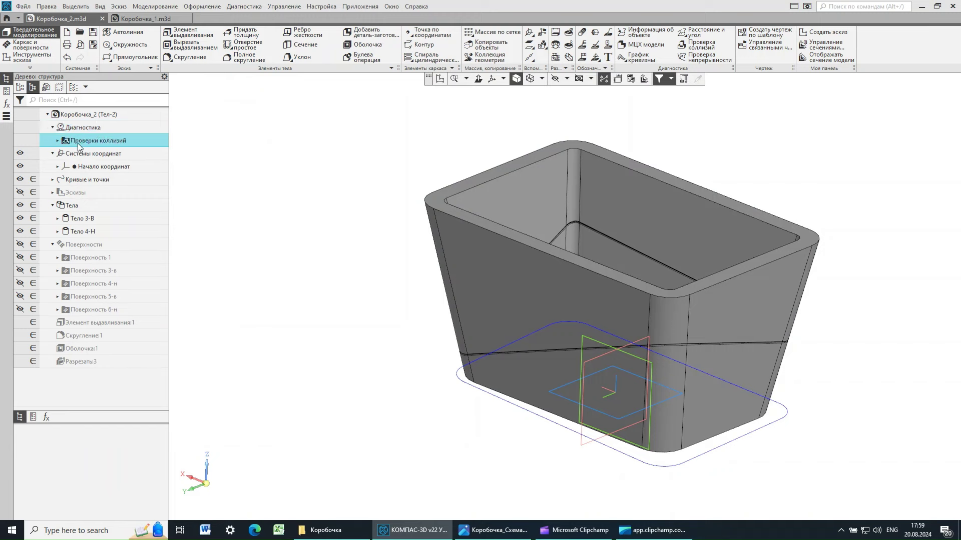
pyautogui.click(58, 140)
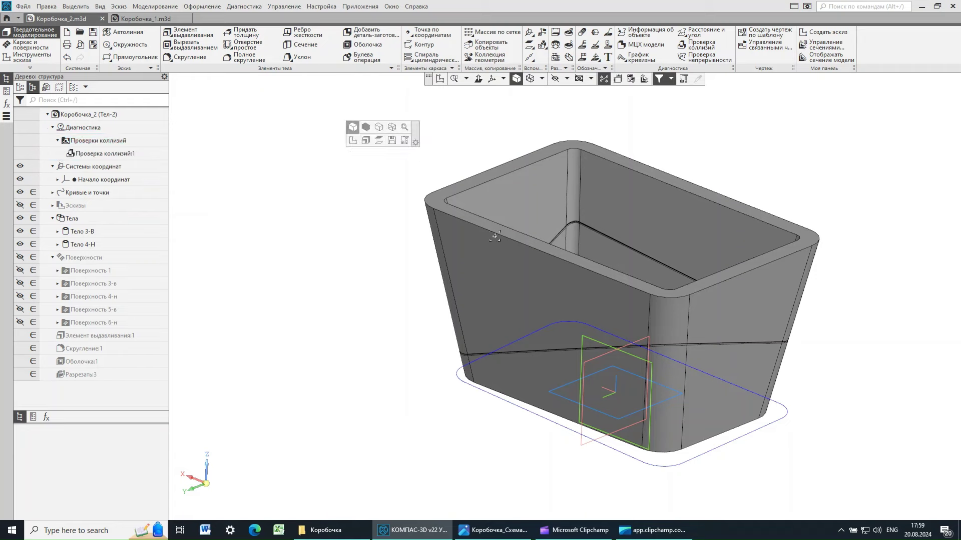
# Identify the corner points that control the parting line and set the offset distance of Точка:3 to 20
pyautogui.moveTo(371, 275); pyautogui.dragTo(287, 261, button='middle')
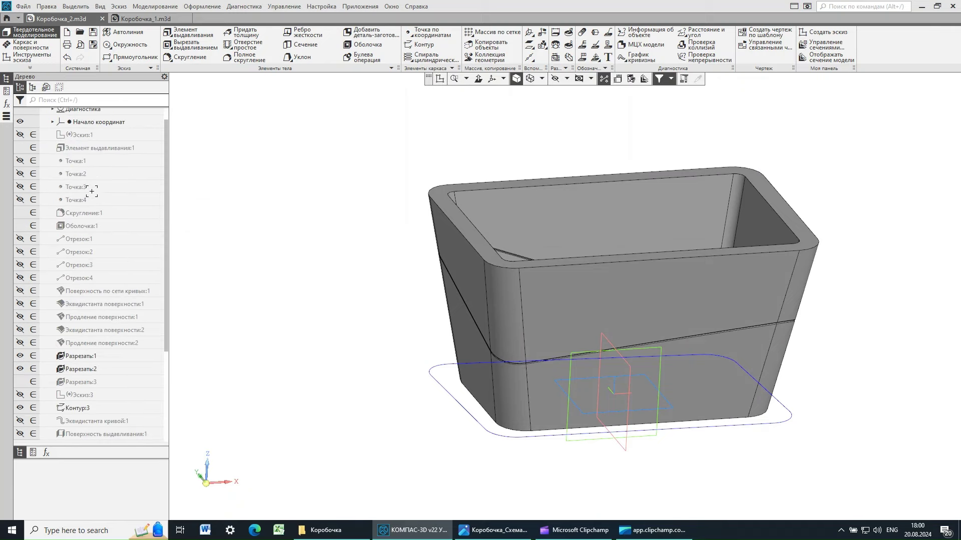
pyautogui.click(76, 160)
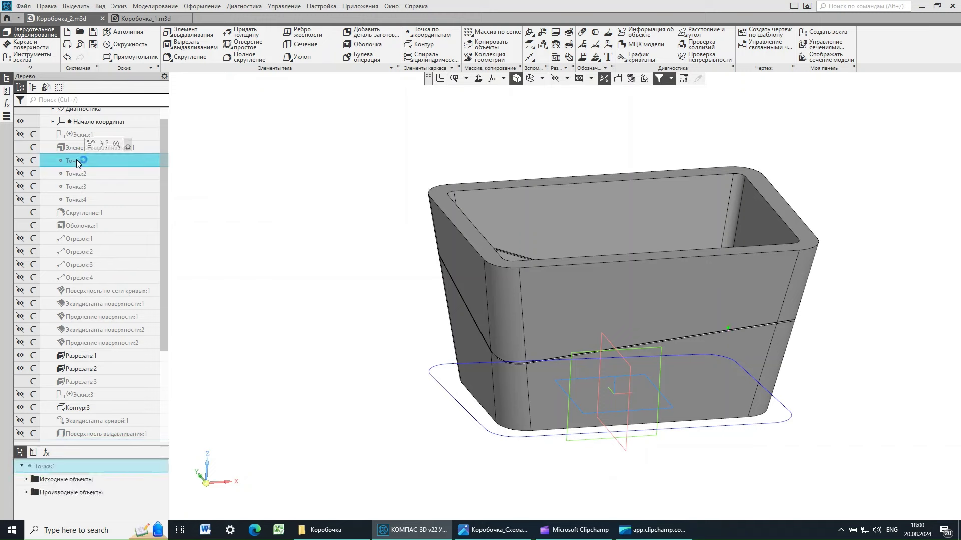
pyautogui.click(76, 173)
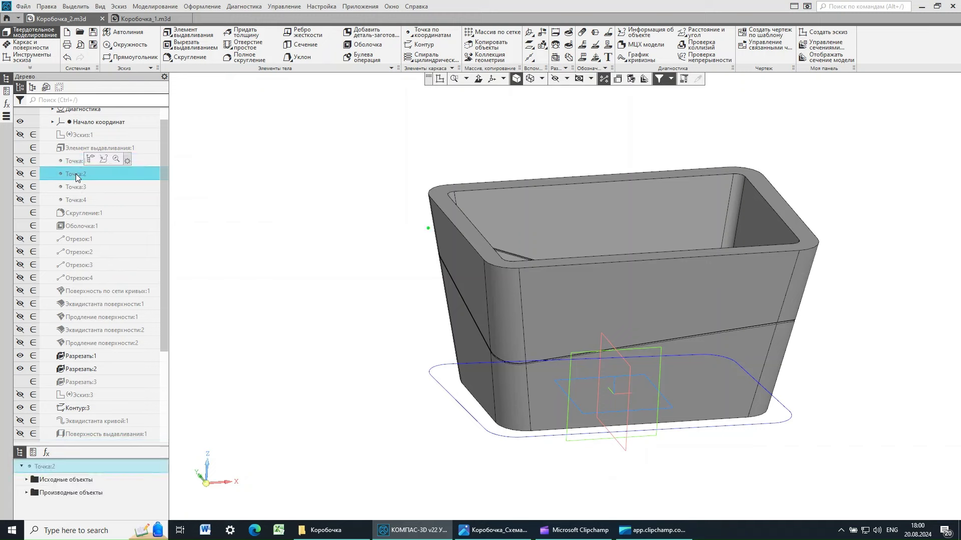
pyautogui.click(80, 188)
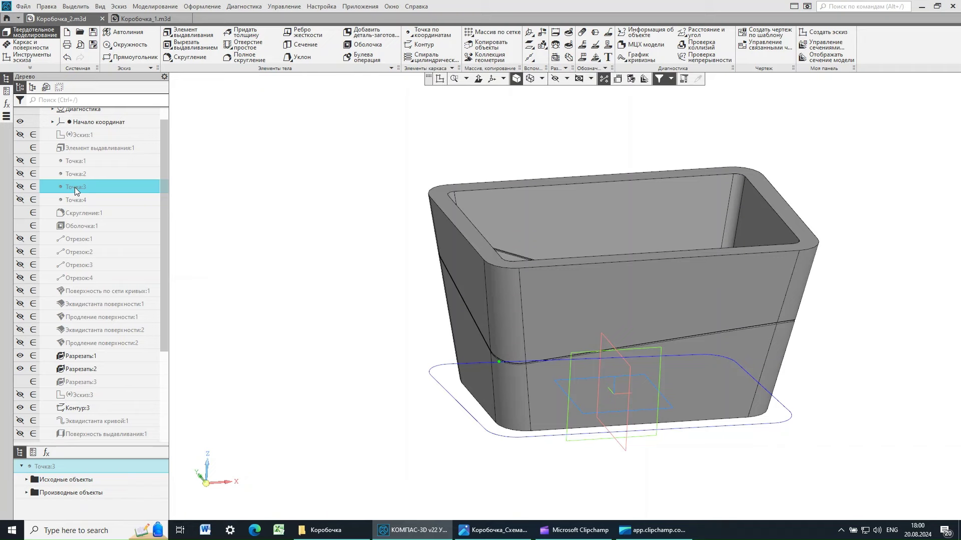
pyautogui.doubleClick(74, 187)
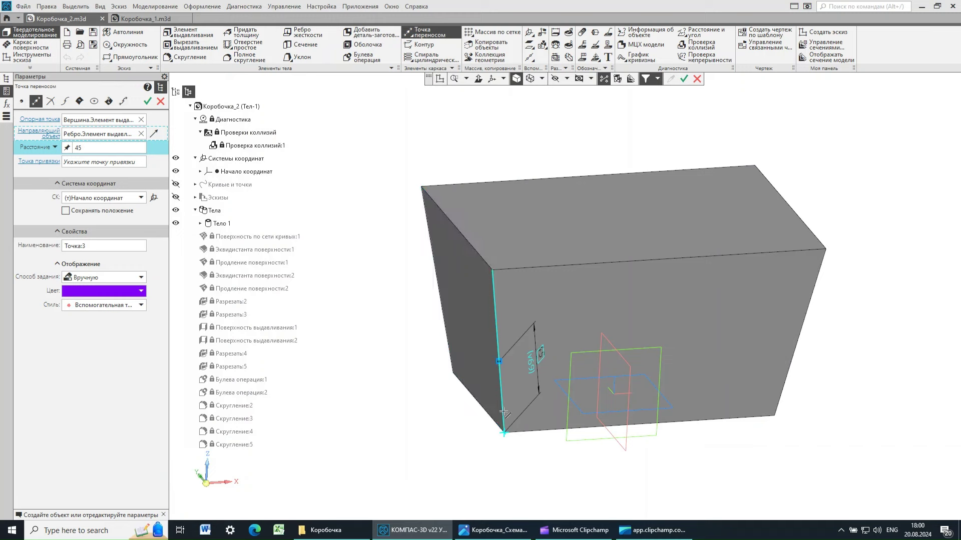
pyautogui.click(79, 148)
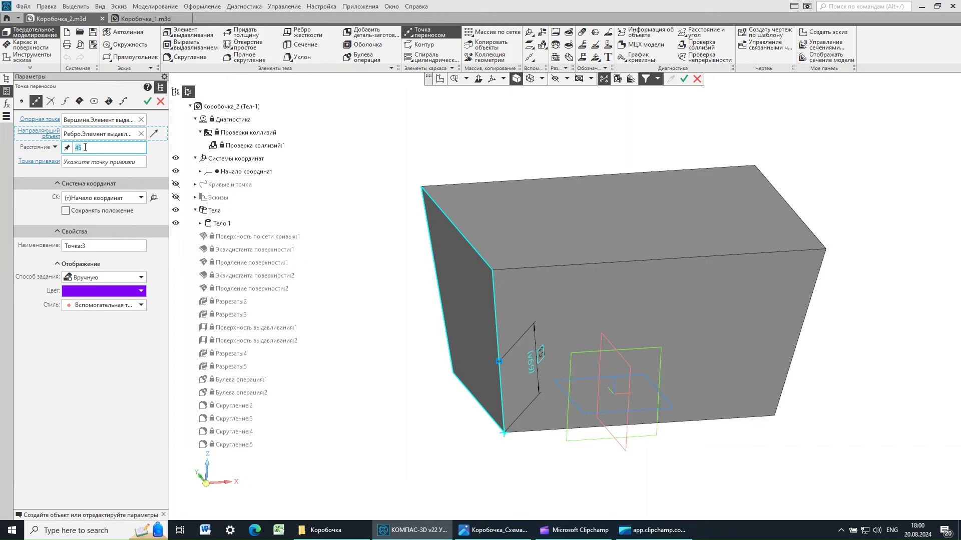
pyautogui.write('20')
pyautogui.click(148, 102)
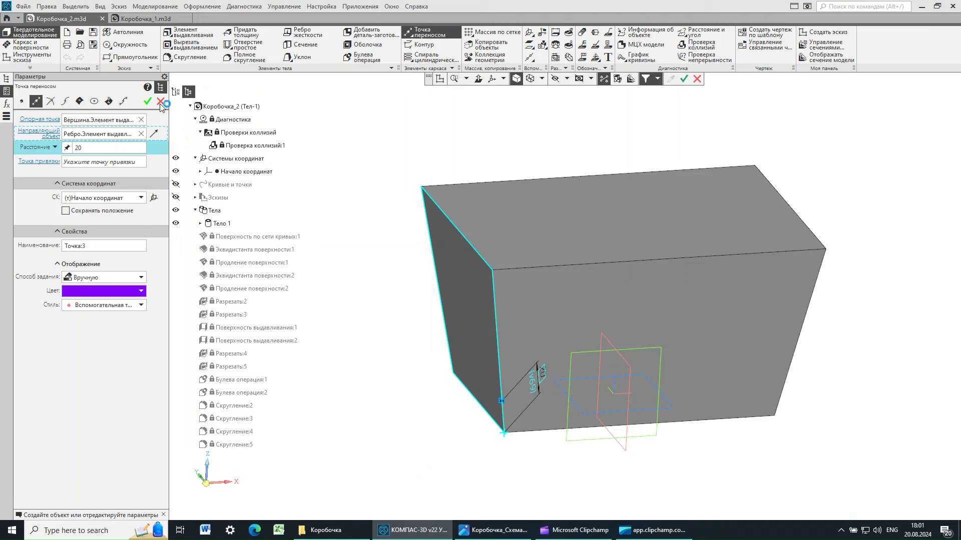
pyautogui.click(160, 103)
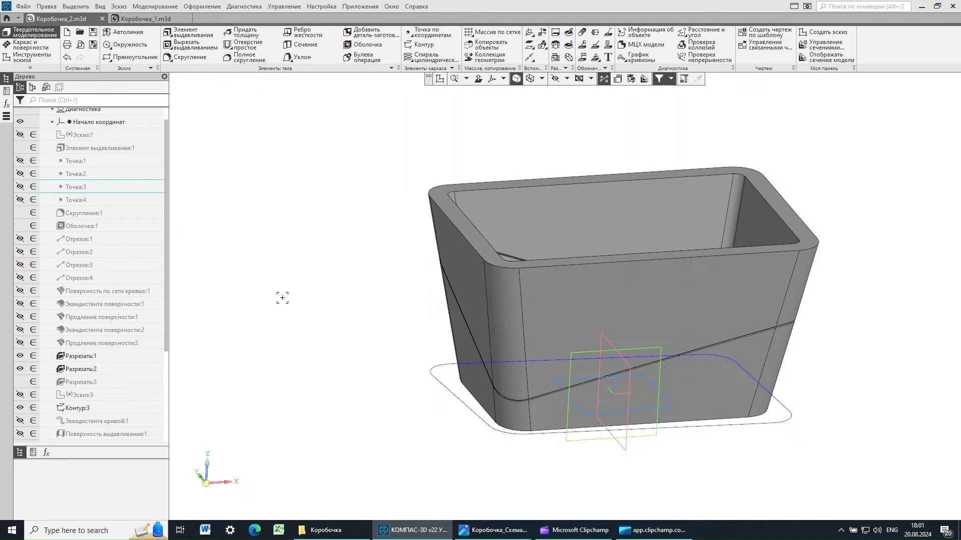
# Turn on the section display and examine the joint profile of the rebuilt box
pyautogui.moveTo(282, 298); pyautogui.dragTo(246, 302, button='middle')
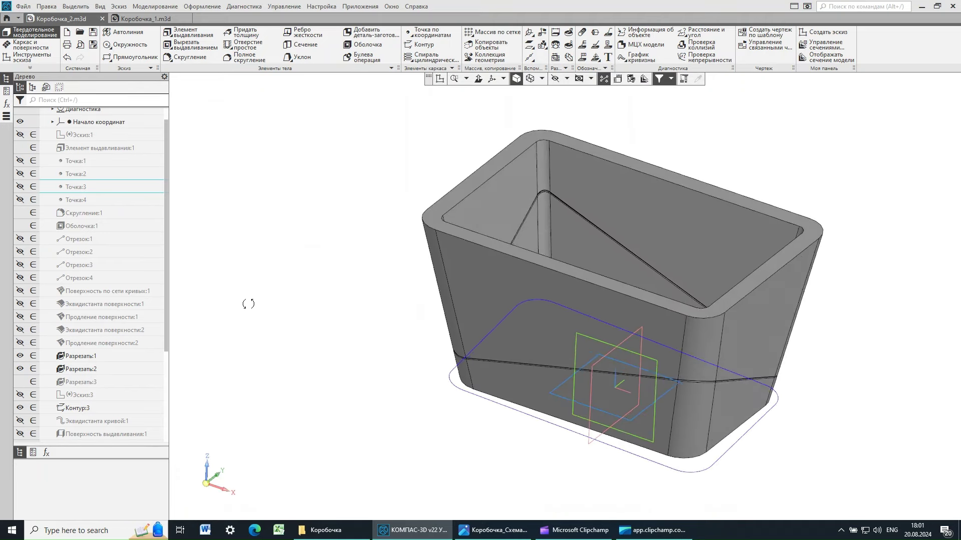
pyautogui.click(831, 61)
pyautogui.moveTo(492, 305); pyautogui.dragTo(608, 336, button='middle')
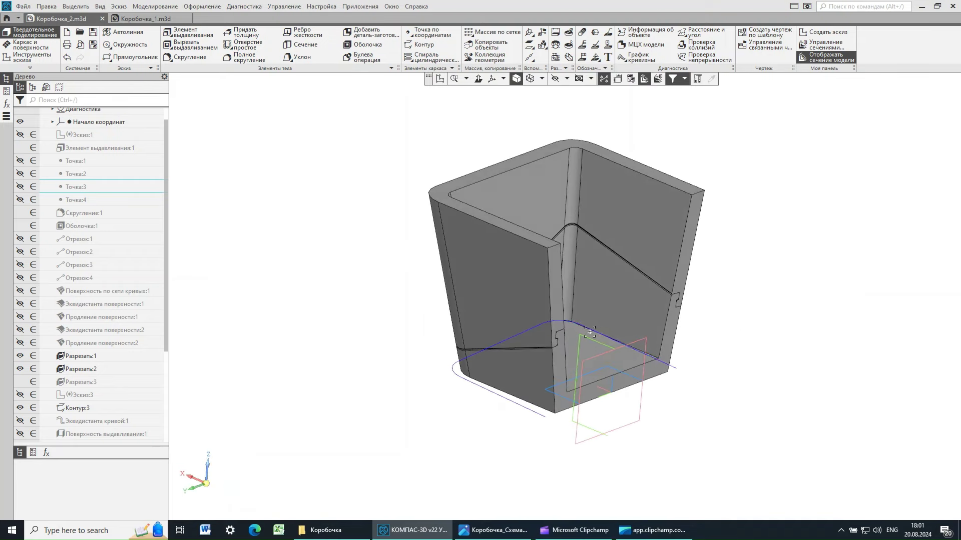
# Open Сечение модели:1 for editing and try offsetting its cutting plane by 4 from plane ZY
pyautogui.click(826, 45)
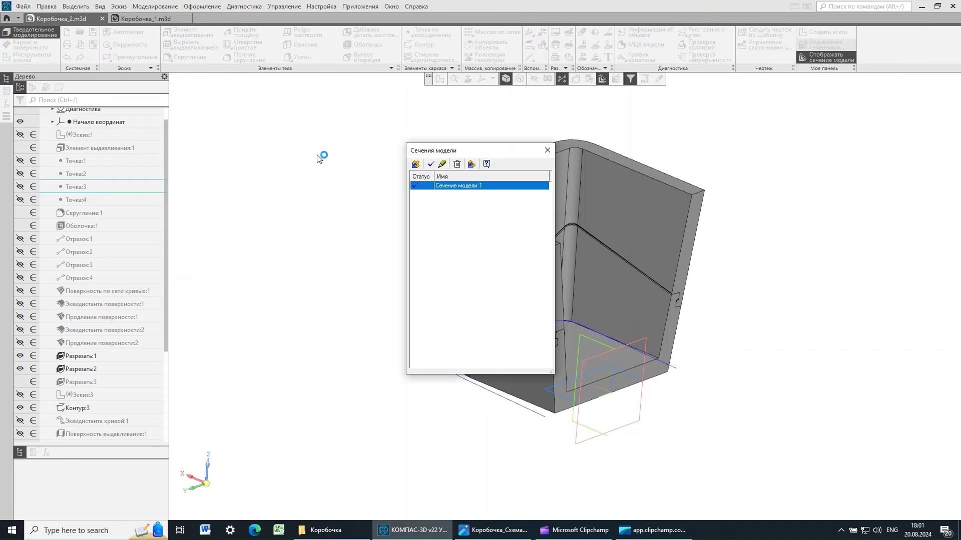
pyautogui.moveTo(444, 149); pyautogui.dragTo(268, 153)
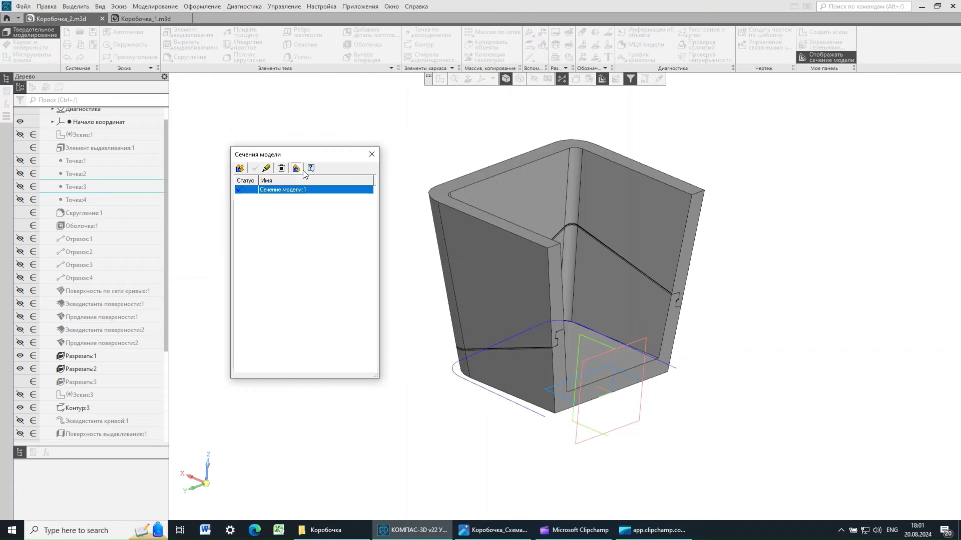
pyautogui.click(267, 168)
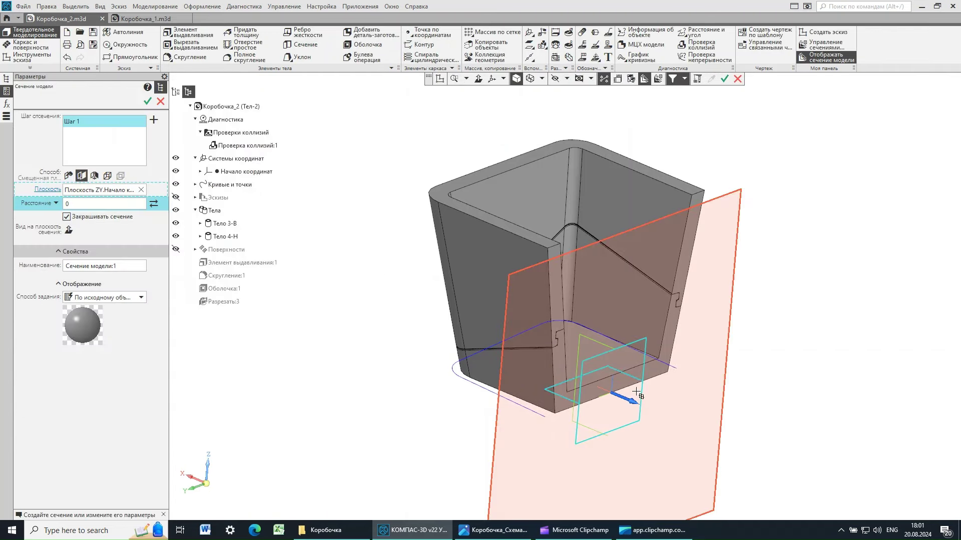
pyautogui.moveTo(632, 402); pyautogui.dragTo(647, 373)
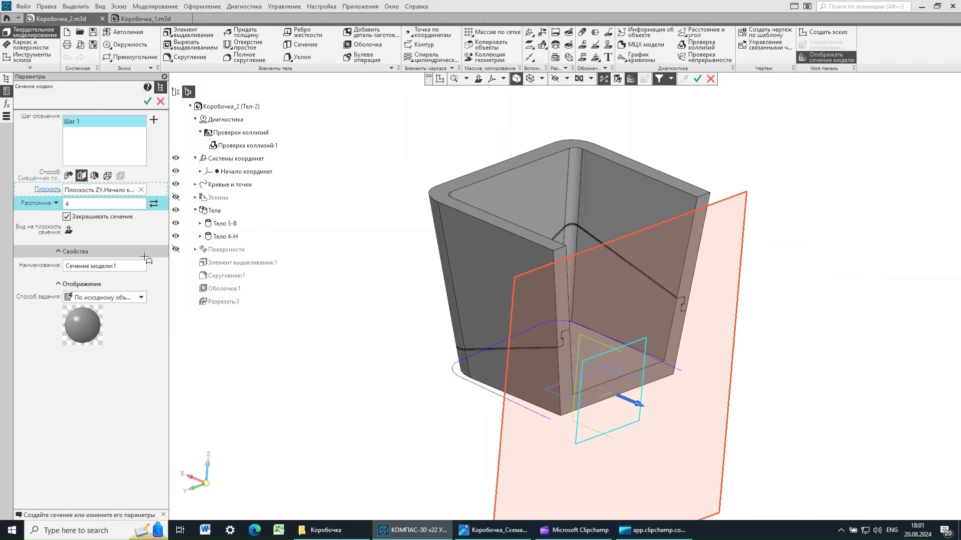
# Try a rotated section plane based on plane ZY, turned about 91.3° around axis Z, and discard the section edits
pyautogui.click(94, 176)
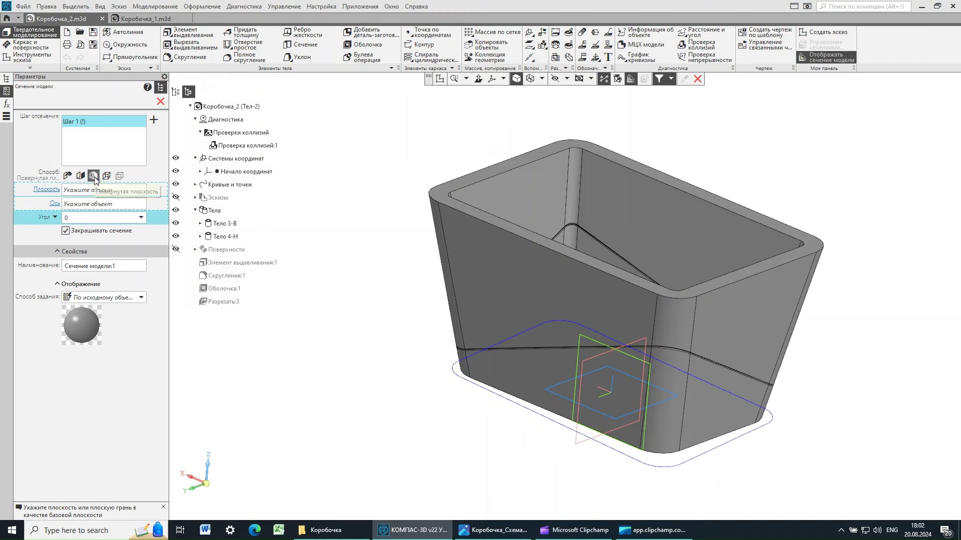
pyautogui.click(575, 444)
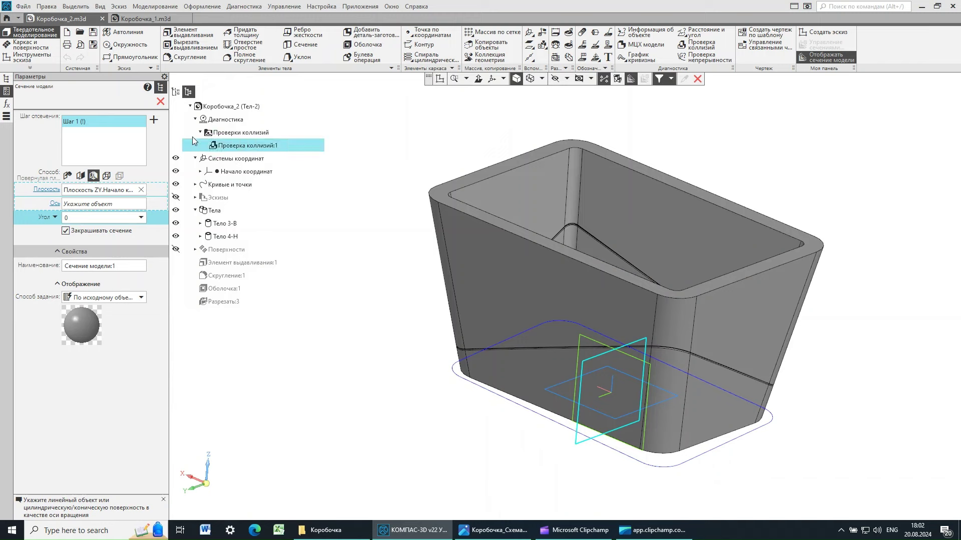
pyautogui.click(201, 173)
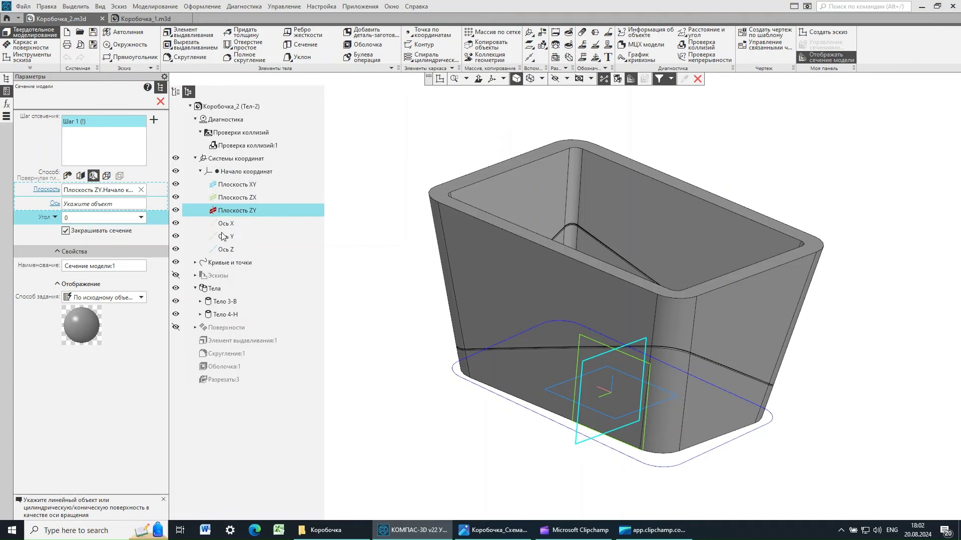
pyautogui.click(227, 250)
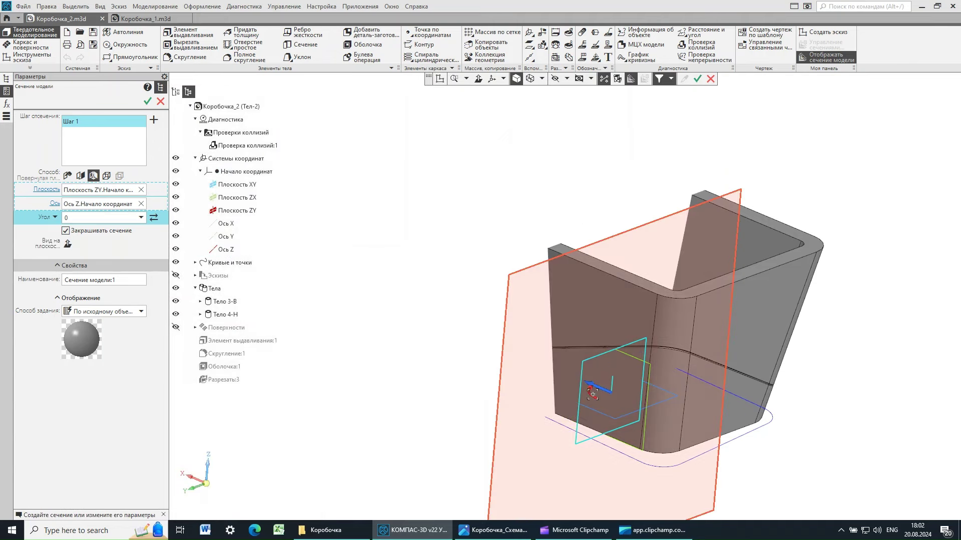
pyautogui.moveTo(591, 394); pyautogui.dragTo(617, 411)
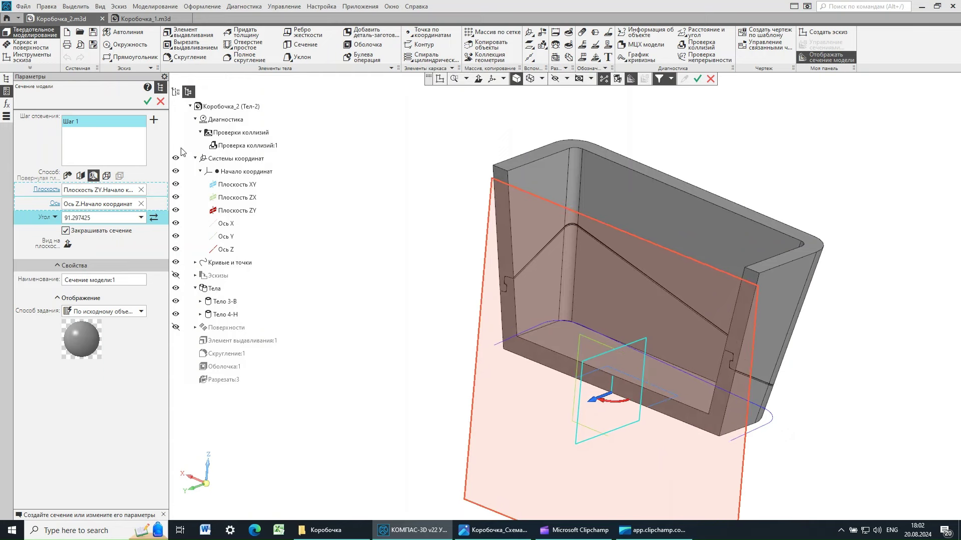
pyautogui.click(160, 102)
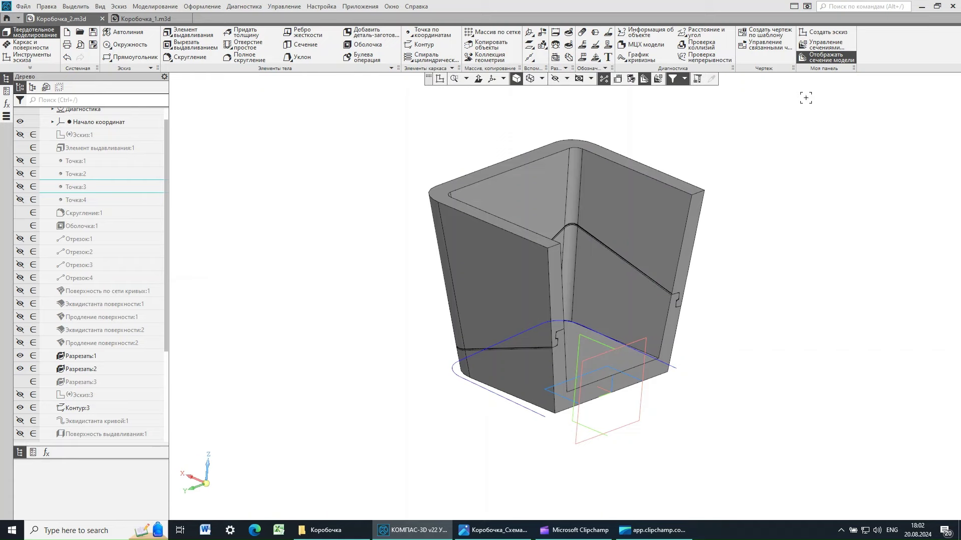
# Turn off the section display and save the model
pyautogui.click(828, 58)
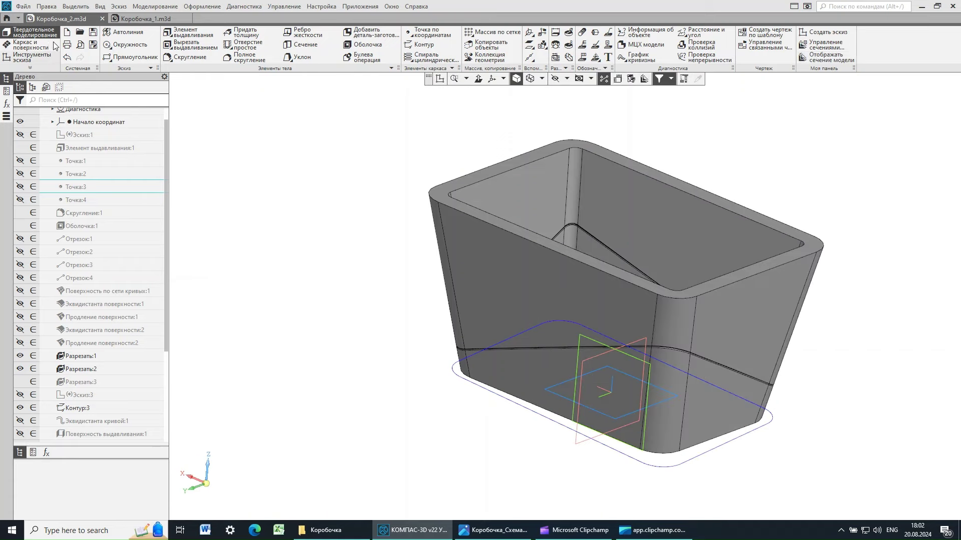
pyautogui.click(93, 33)
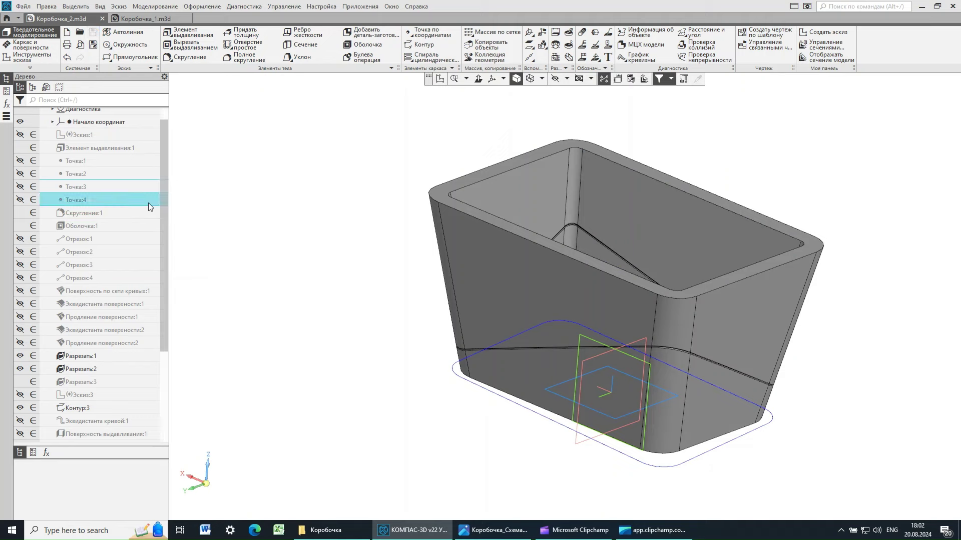
# Locate Проверка коллизий:1 among the diagnostics in the model's build history
pyautogui.moveTo(164, 206); pyautogui.dragTo(164, 150)
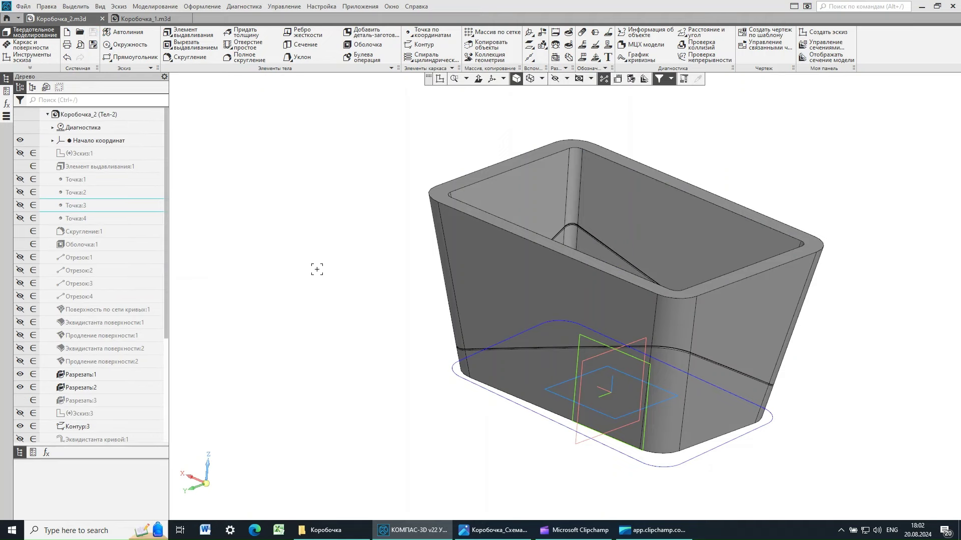
pyautogui.click(54, 128)
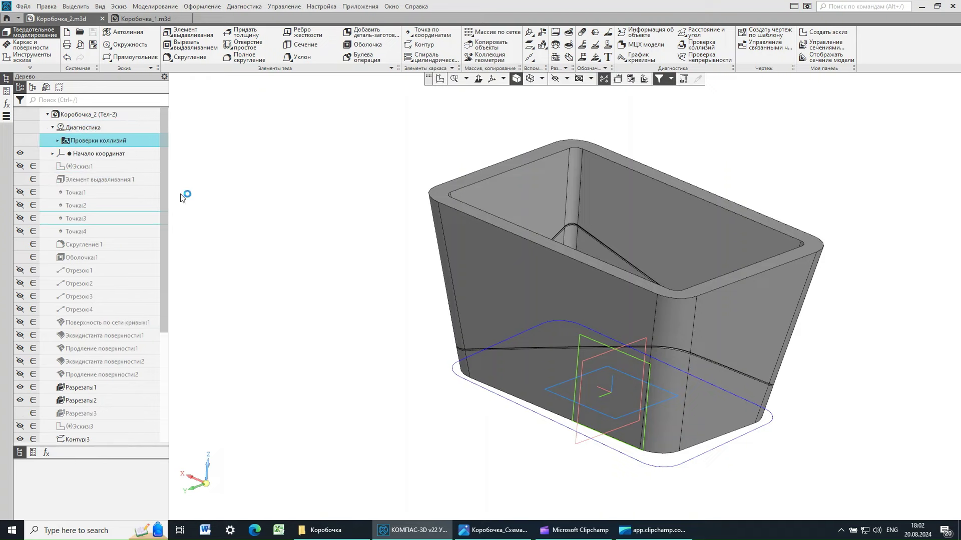
pyautogui.moveTo(373, 407)
pyautogui.mouseDown(button='middle')
pyautogui.moveTo(388, 395)
pyautogui.moveTo(440, 395)
pyautogui.moveTo(390, 403)
pyautogui.mouseUp(button='middle')
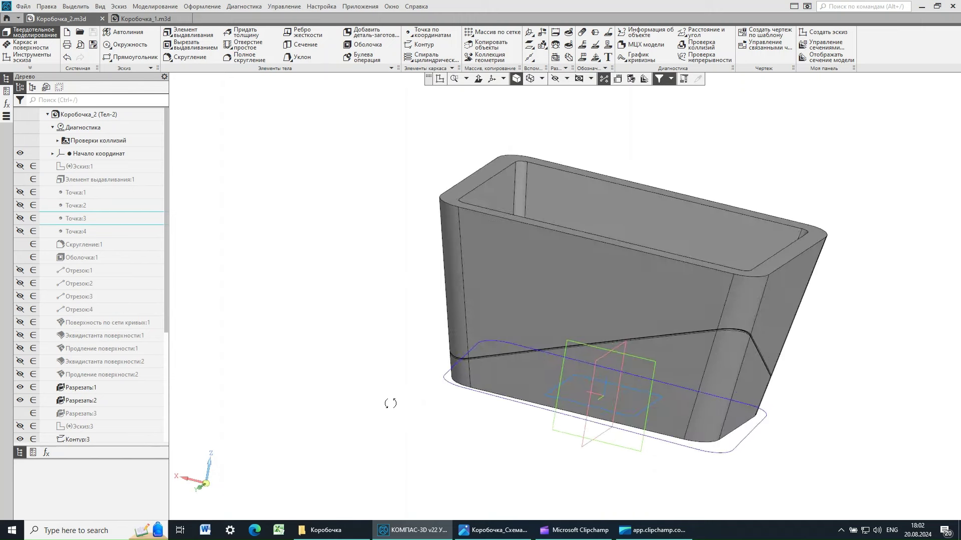
pyautogui.click(57, 142)
pyautogui.click(92, 154)
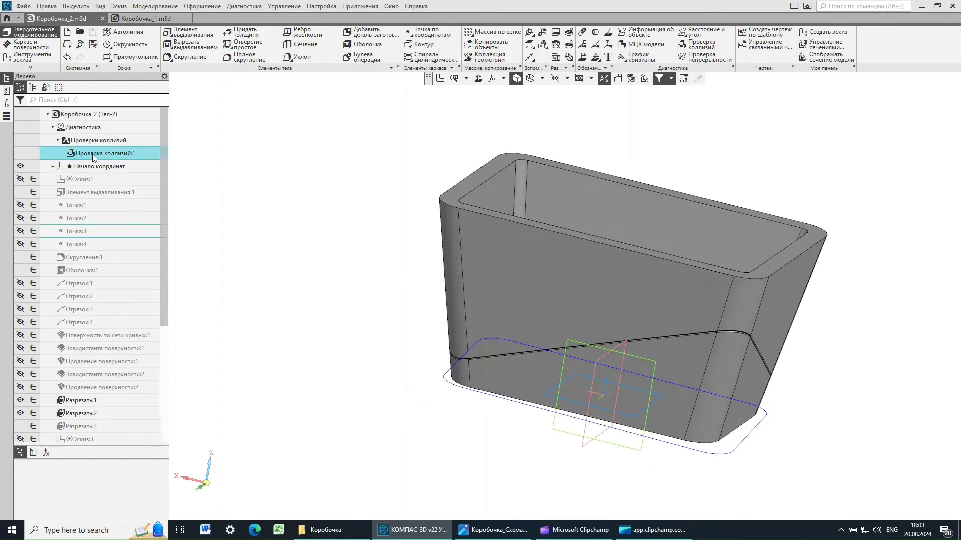